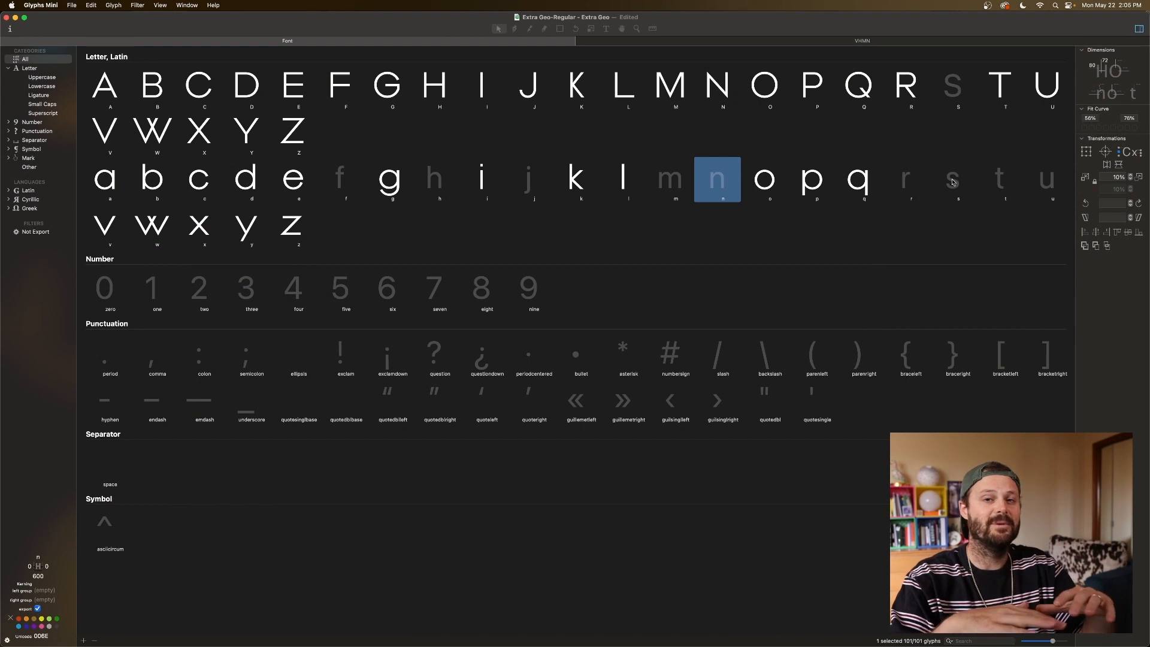
Step: Open the lowercase n for editing and add an H and an o in front of it for reference
double_click(729, 178)
click(606, 29)
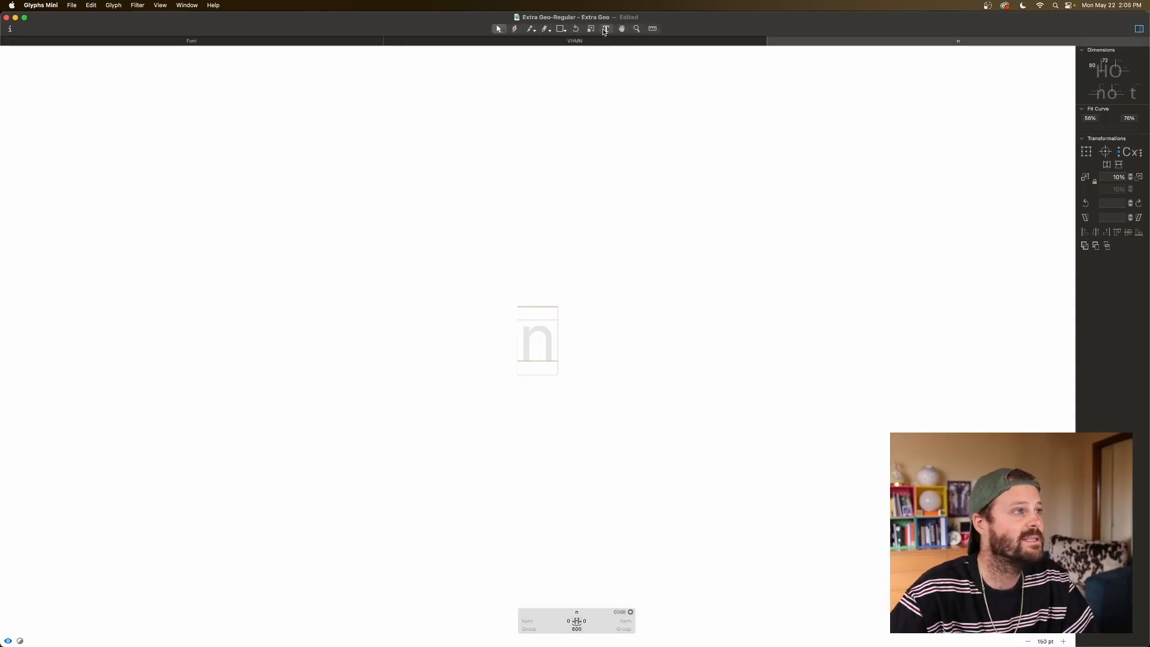
text(H)
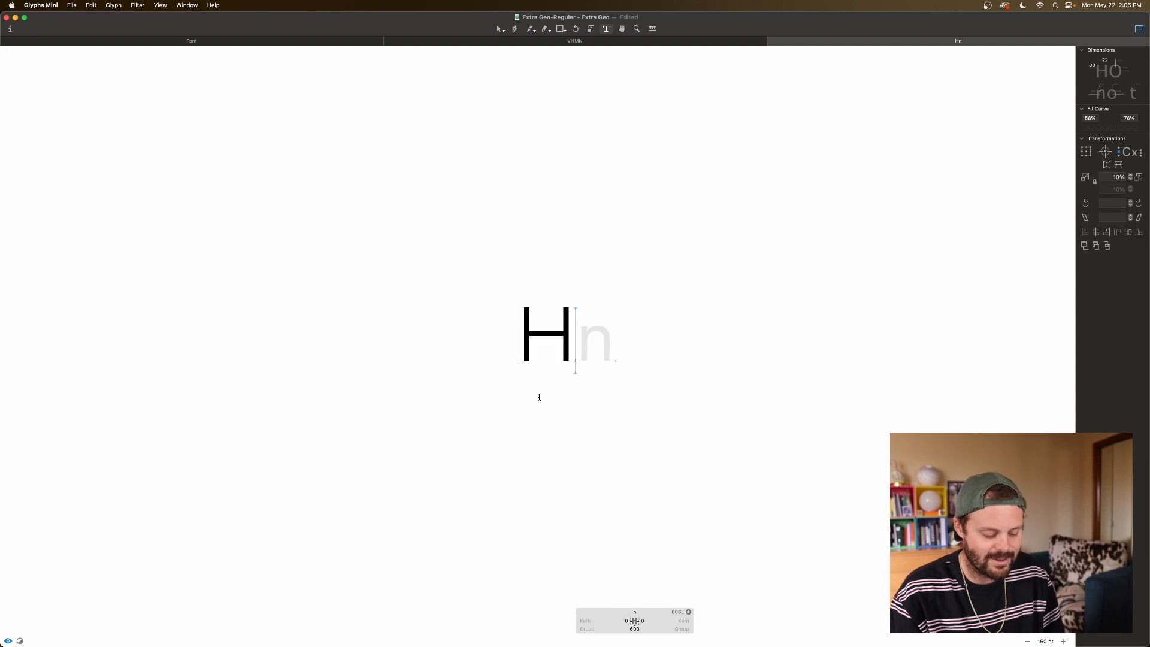
key(super+plus)
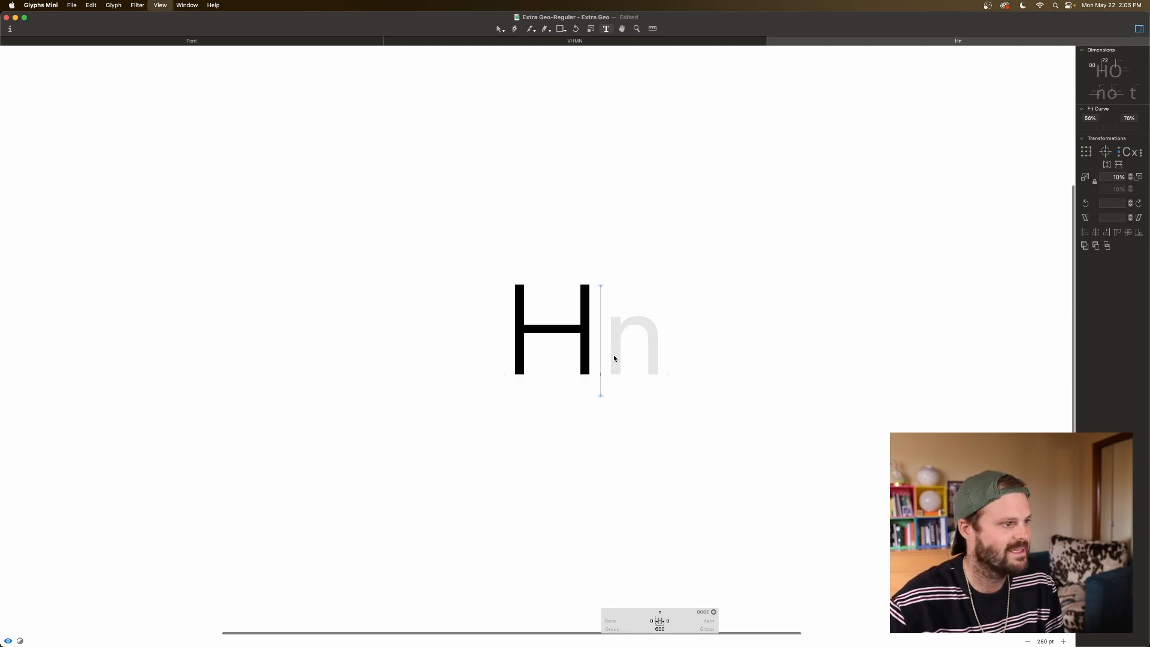
text(o)
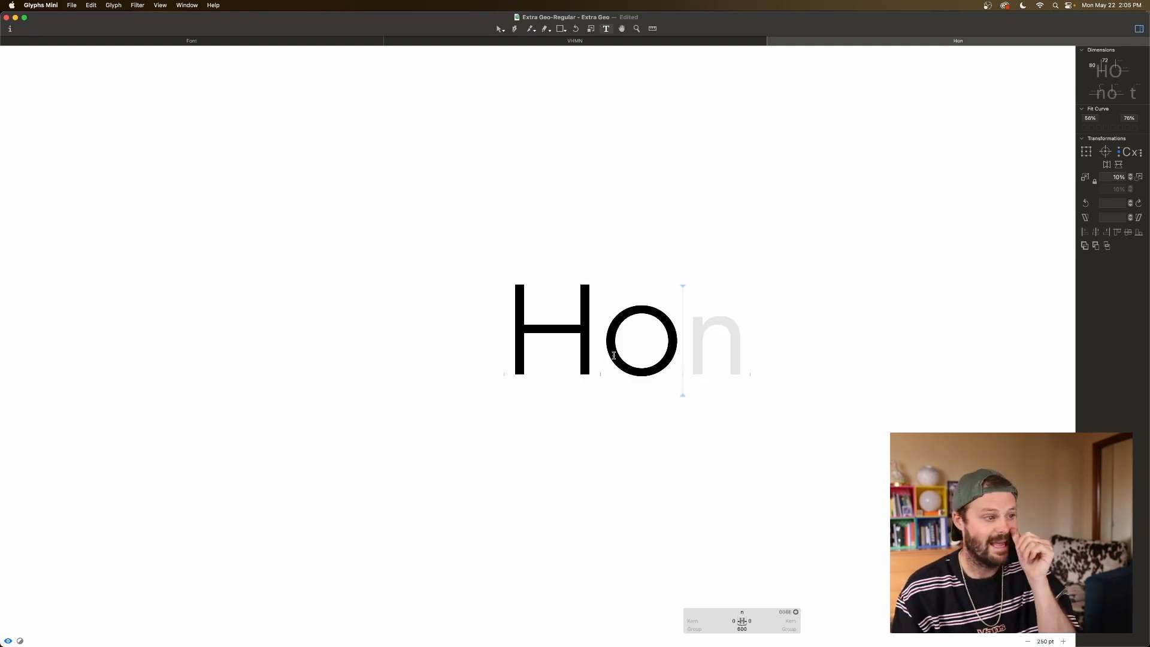
Step: Copy the two vertical stems of the H into the n glyph and lower their tops to the x-height line
double_click(566, 358)
drag(524, 358, 580, 366)
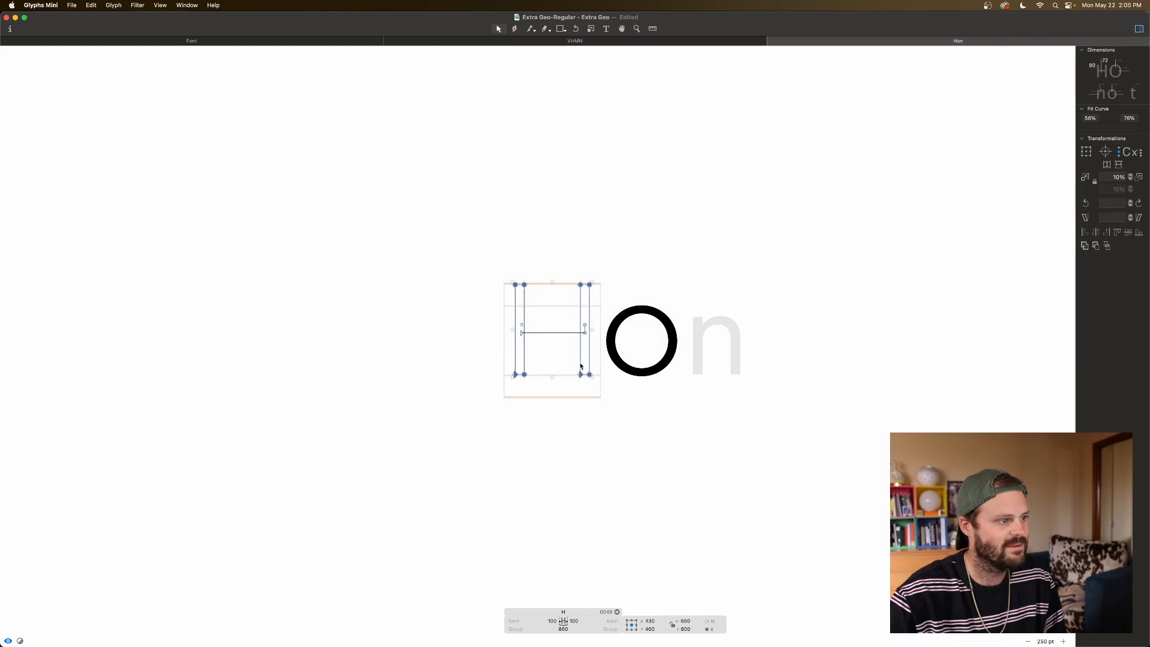
double_click(713, 353)
key(super+v)
drag(792, 264, 686, 308)
key(super+Down)
key(super+Down)
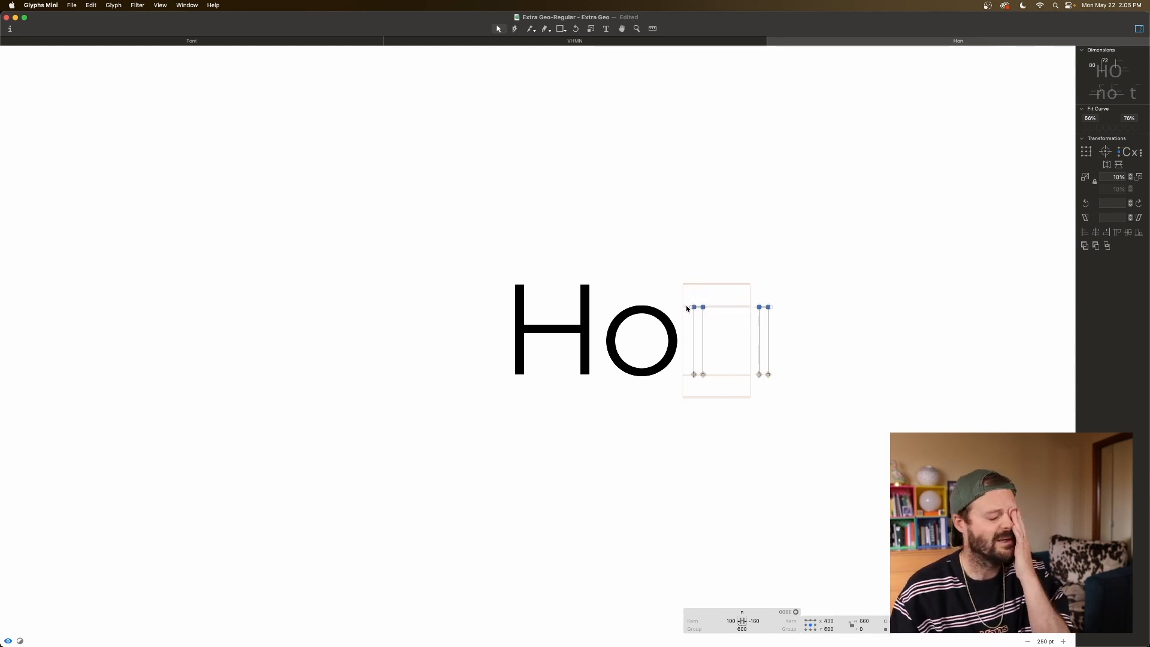
Step: Compare the n's stems with the o and narrow the n by moving its right stem left to x 630
key(space)
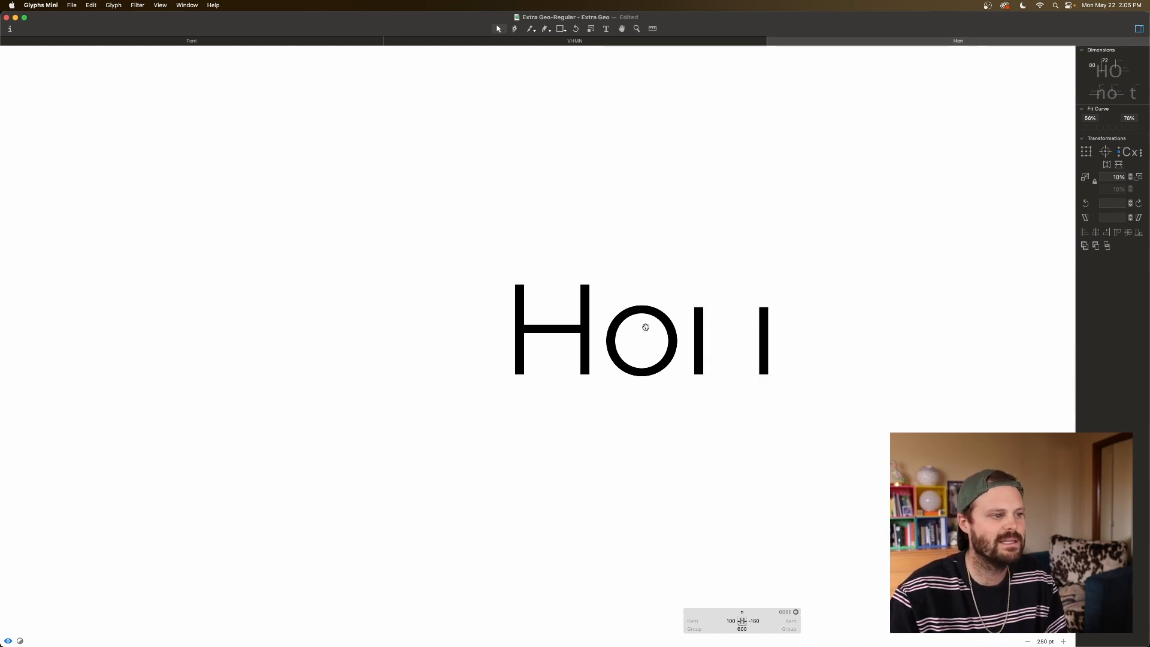
key(space)
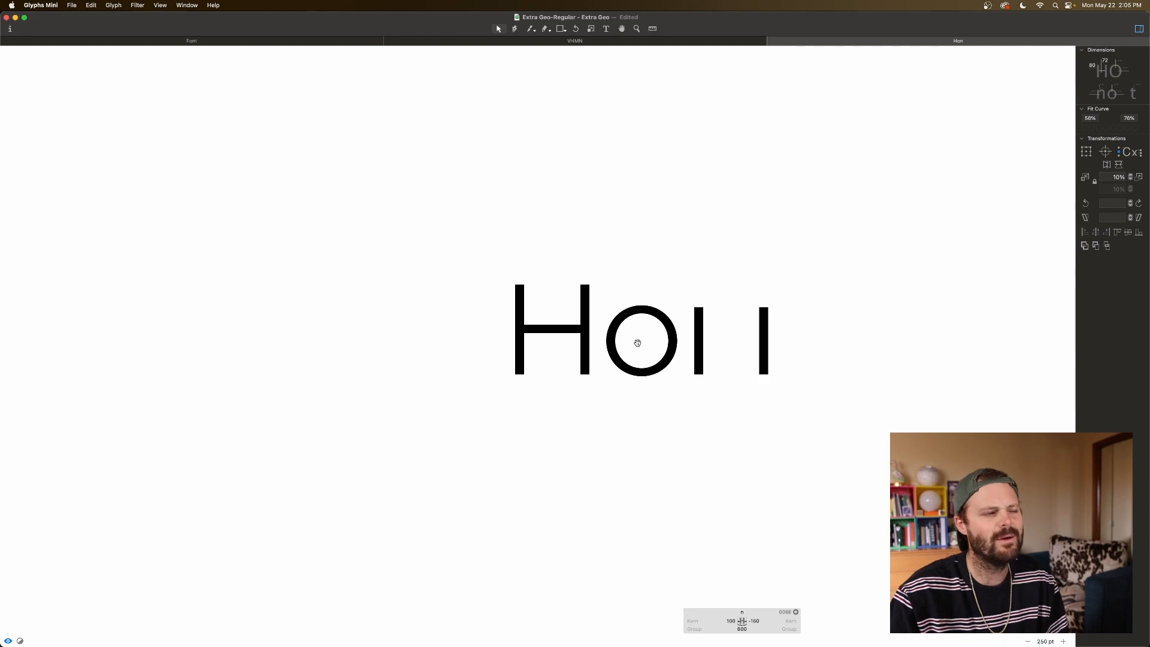
key(space)
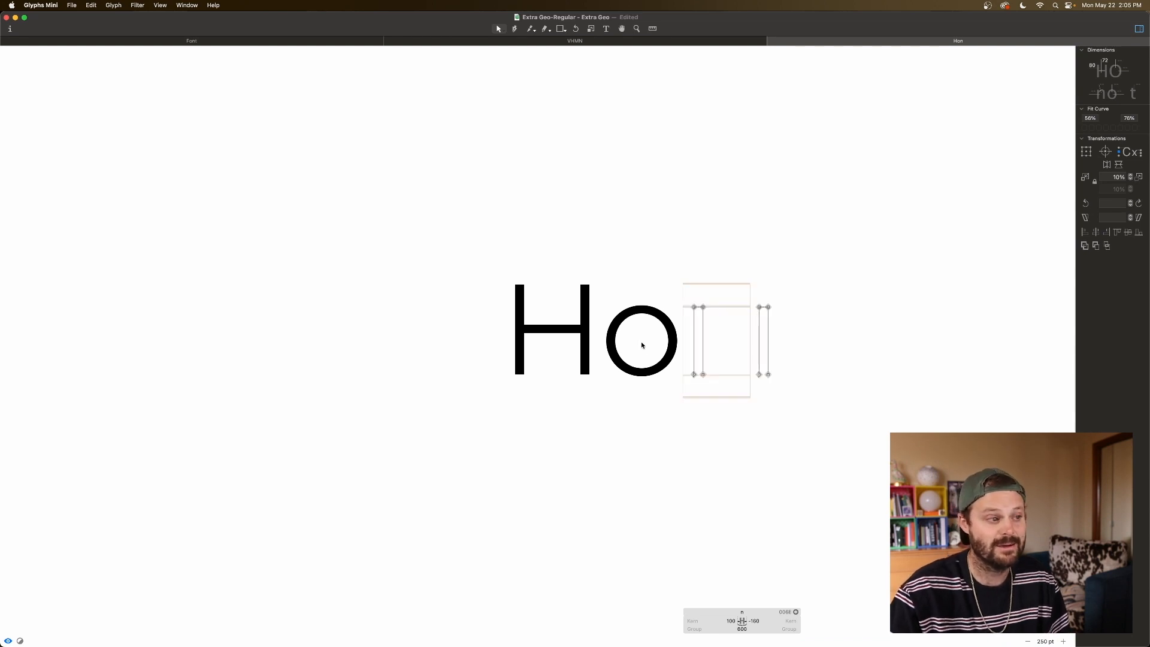
double_click(642, 345)
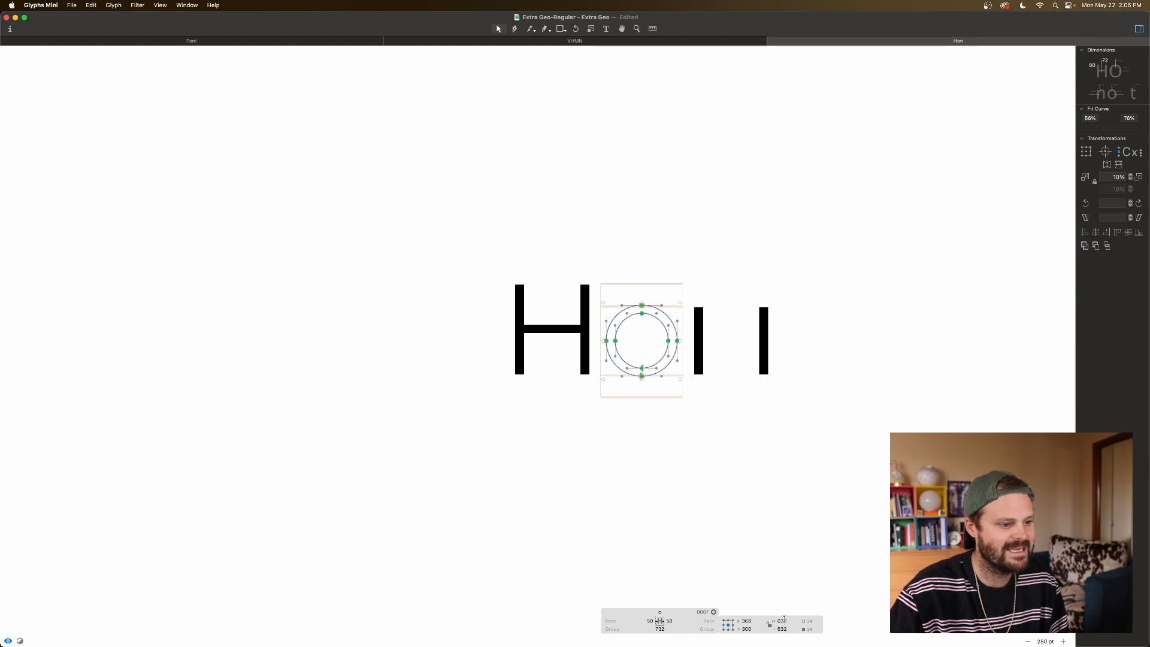
double_click(737, 370)
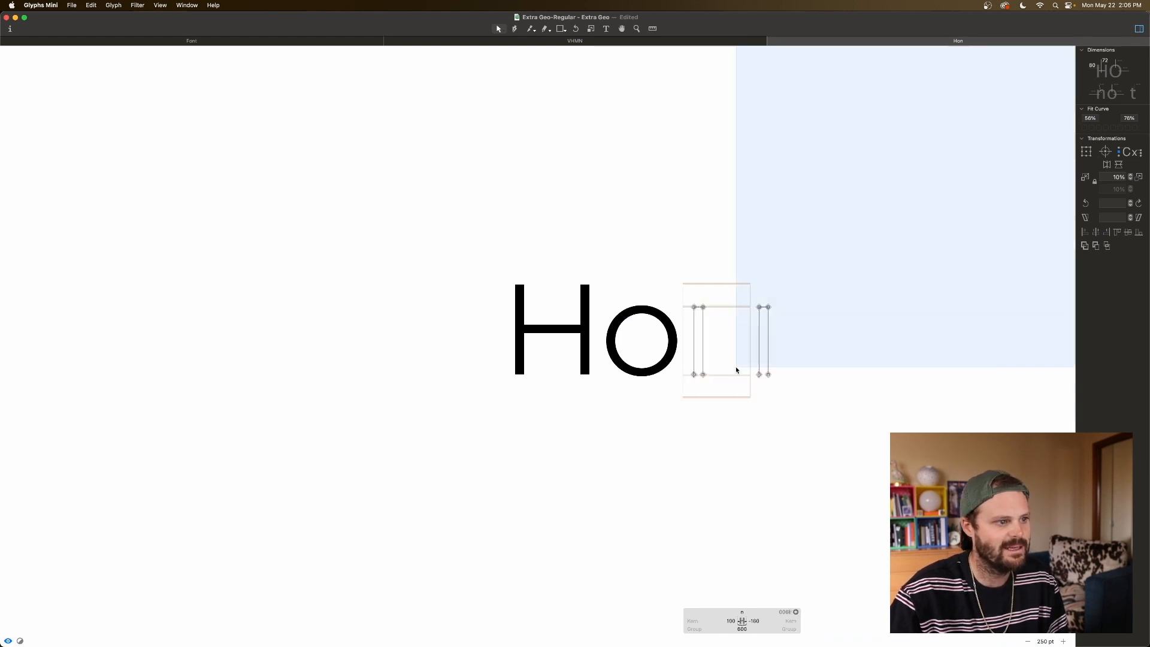
key(super+a)
click(728, 370)
drag(735, 296, 797, 393)
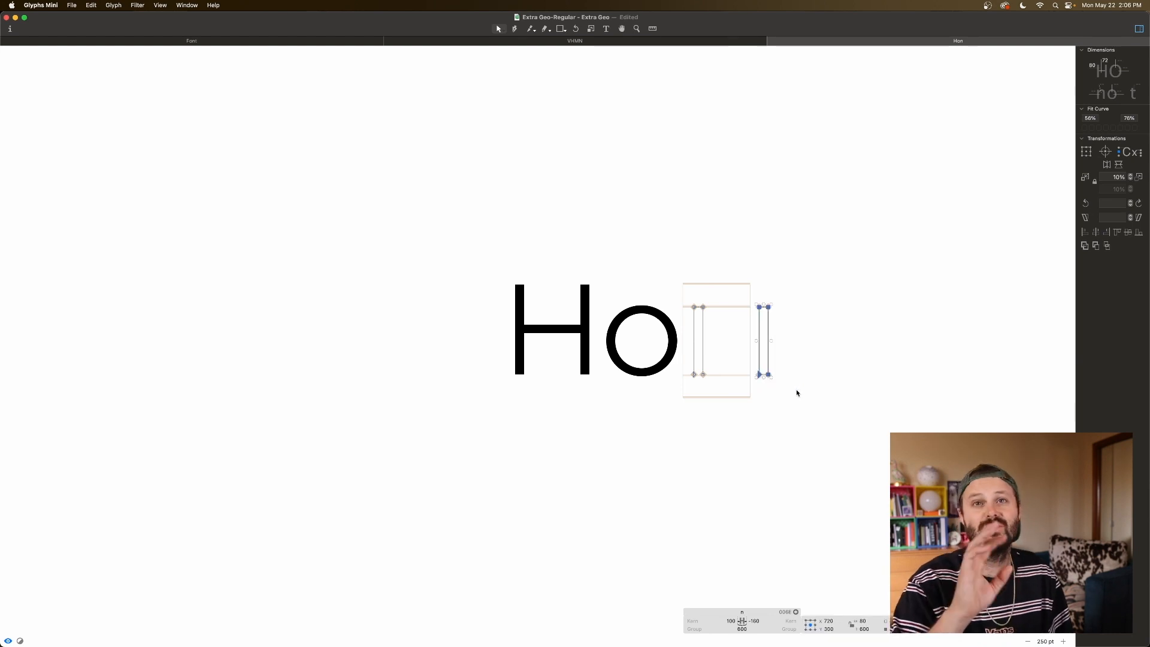
key(super+shift+Left)
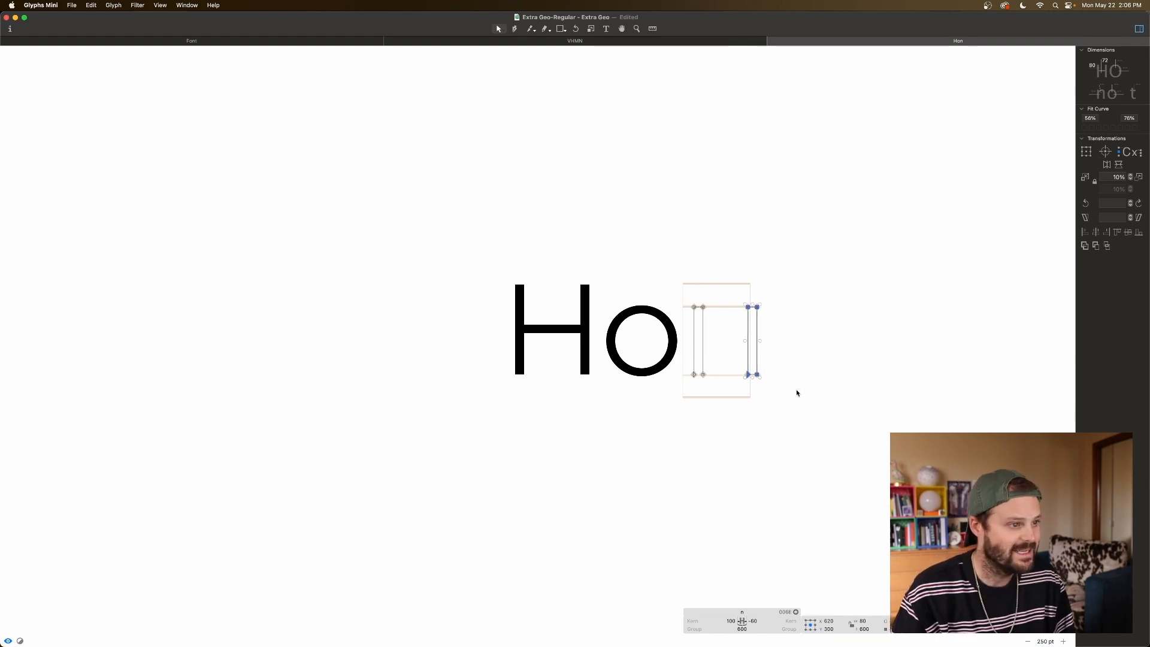
key(space)
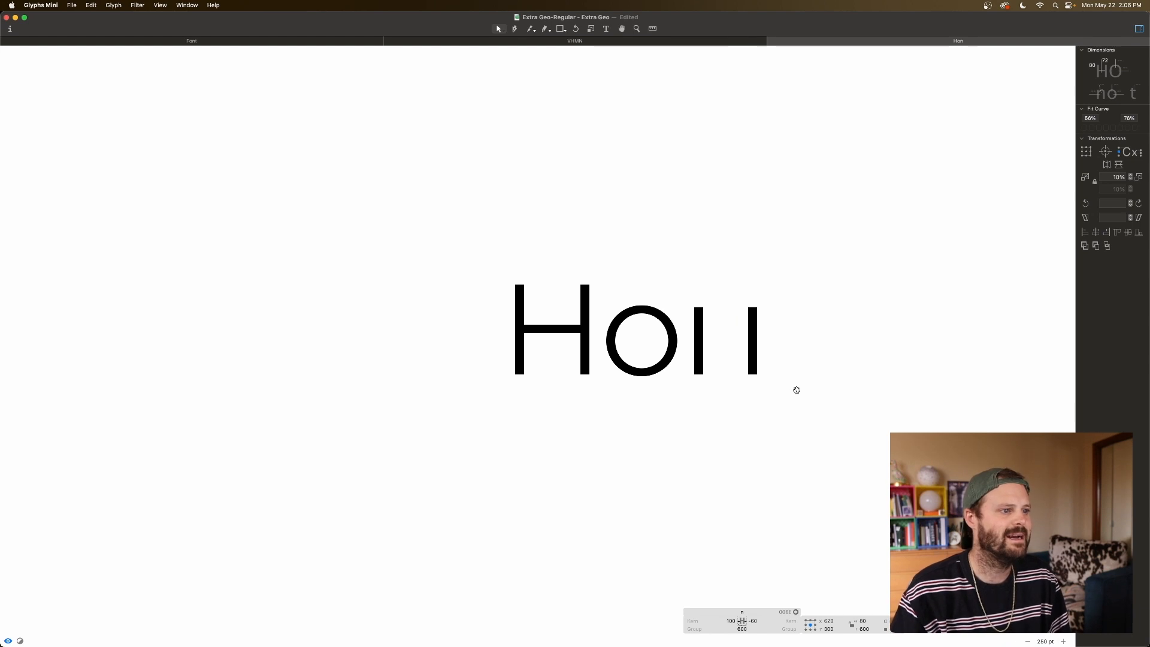
key(shift+Right)
key(space)
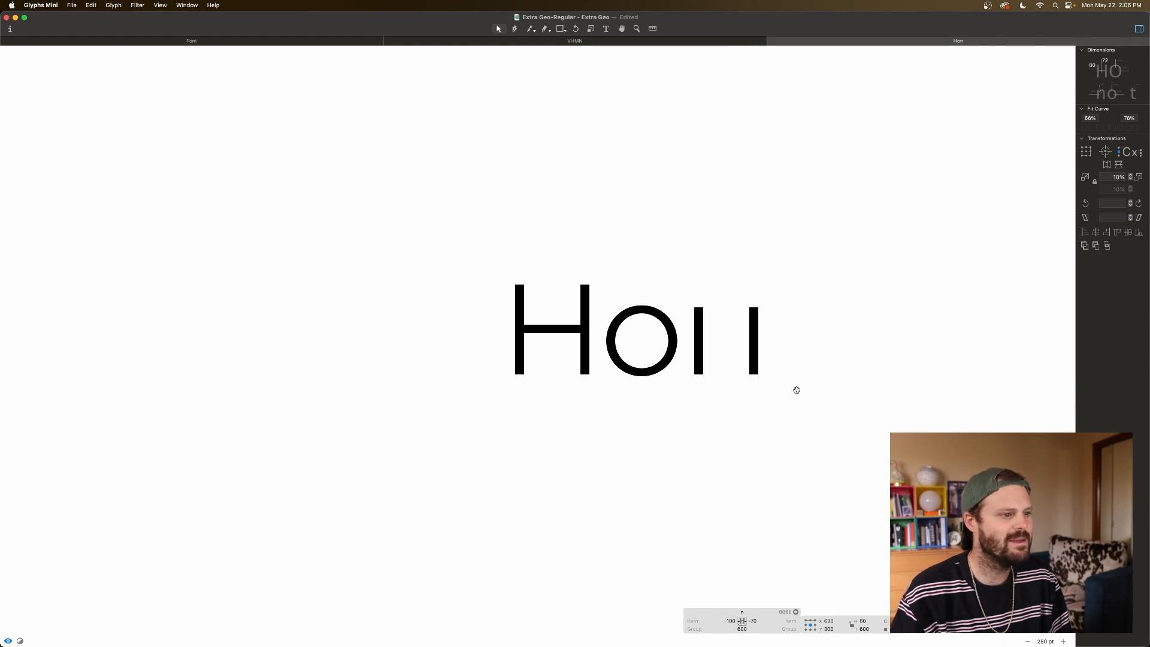
Step: Shorten the n's right stem by lowering its two top nodes 400 units to y 200
key(super+a)
click(737, 356)
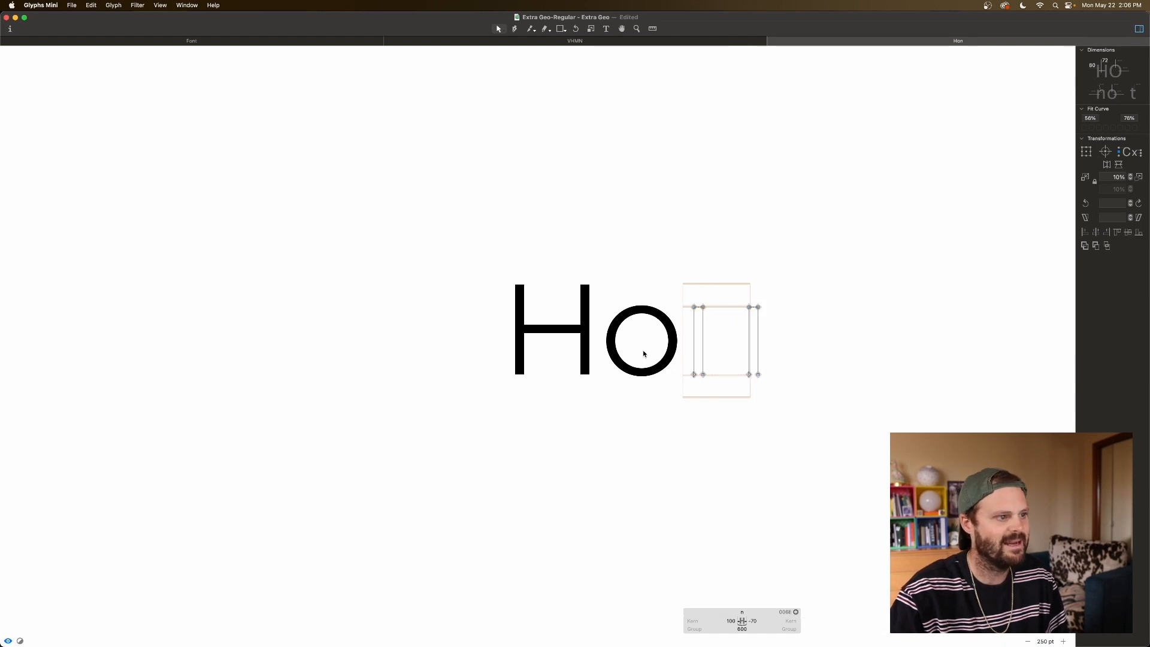
key(space)
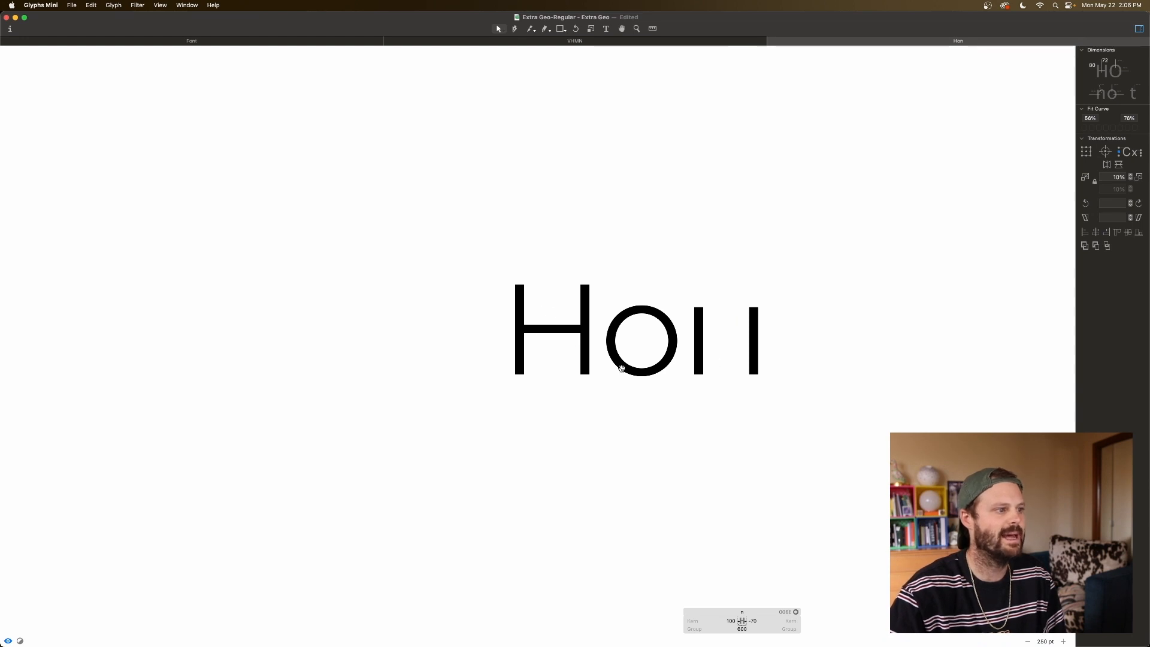
drag(768, 296, 739, 317)
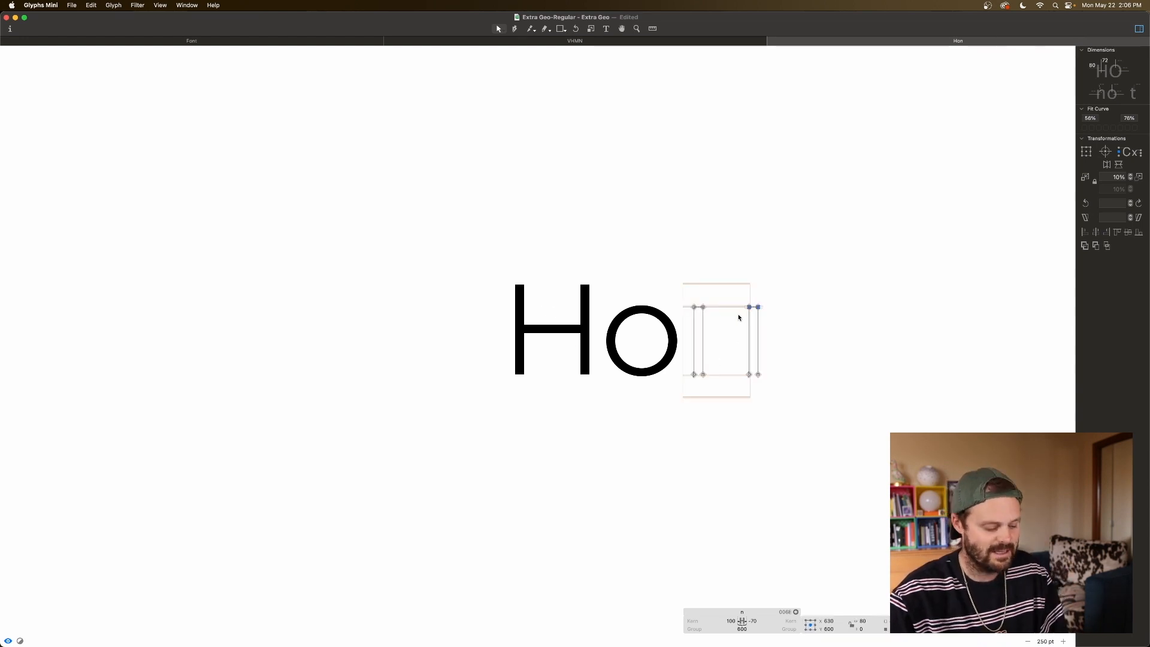
key(super+shift+Down)
key(super+shift+Down)
key(super+shift+Down)
key(super+shift+Down)
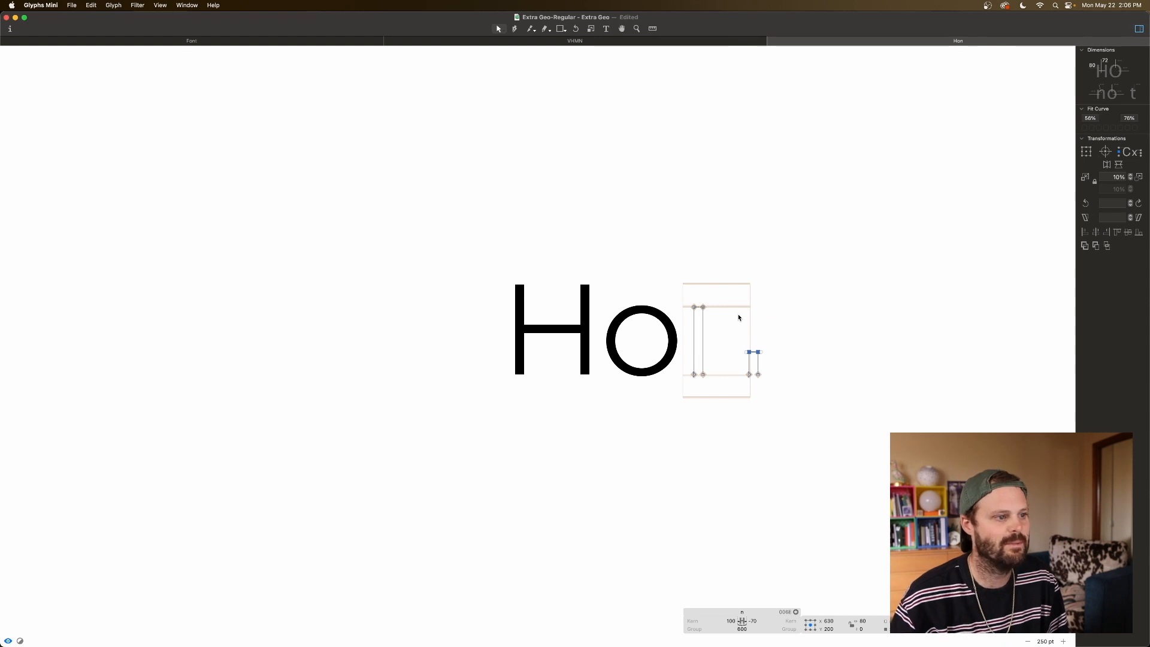
key(space)
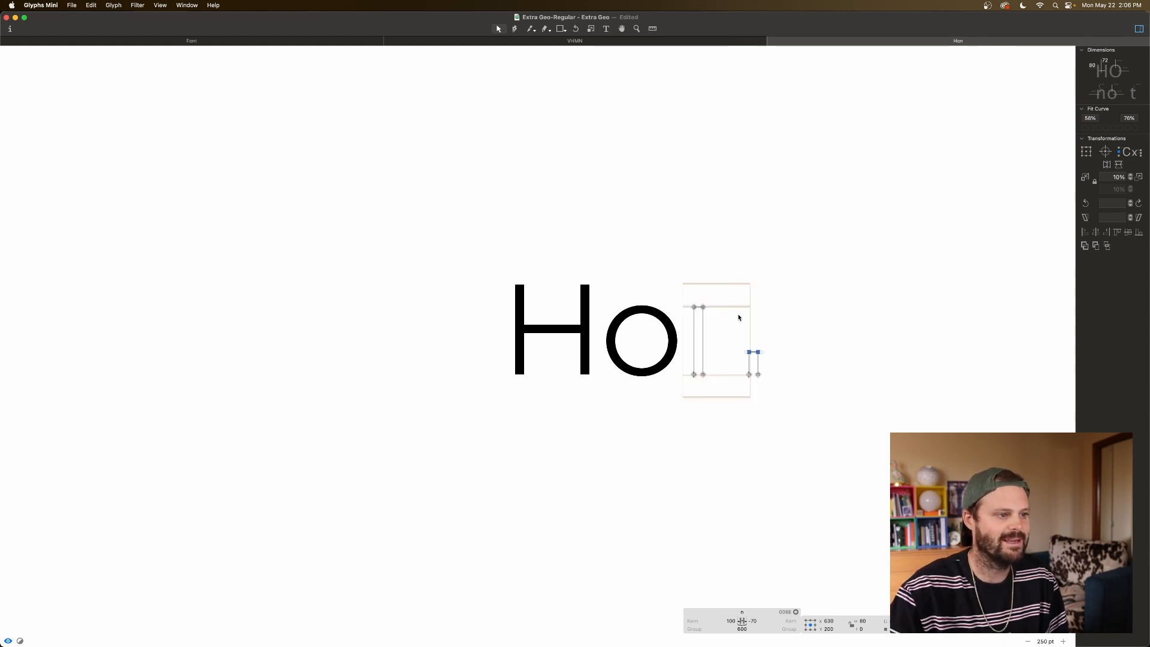
key(space)
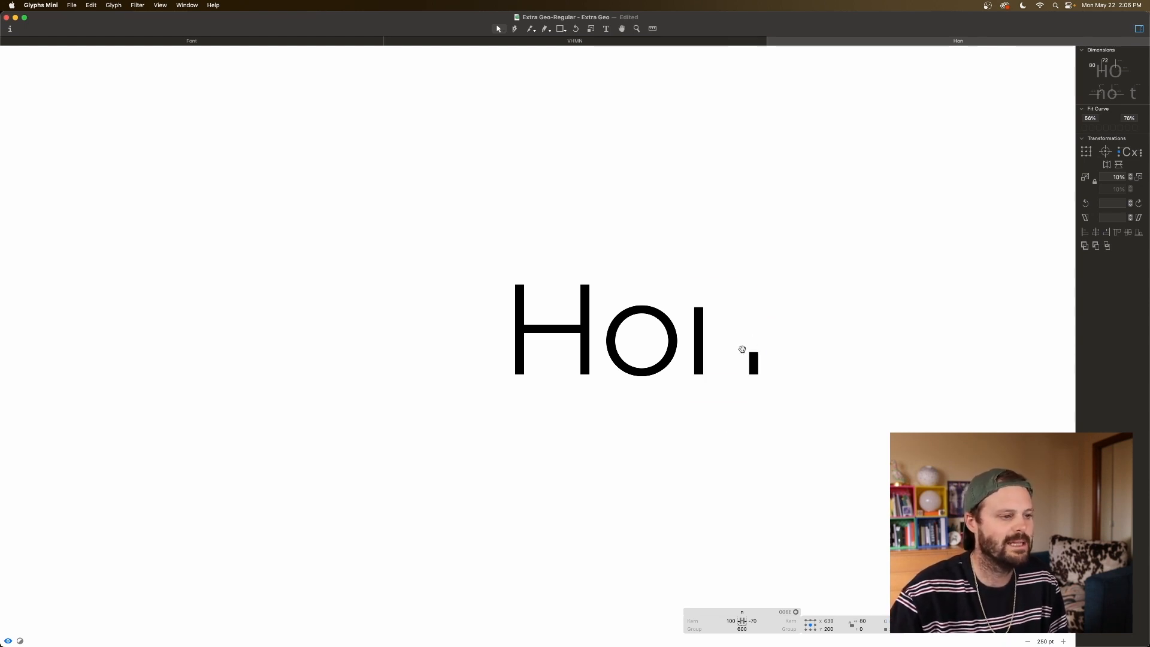
Step: Set the left and right sidebearings of the n to 100 each
click(732, 620)
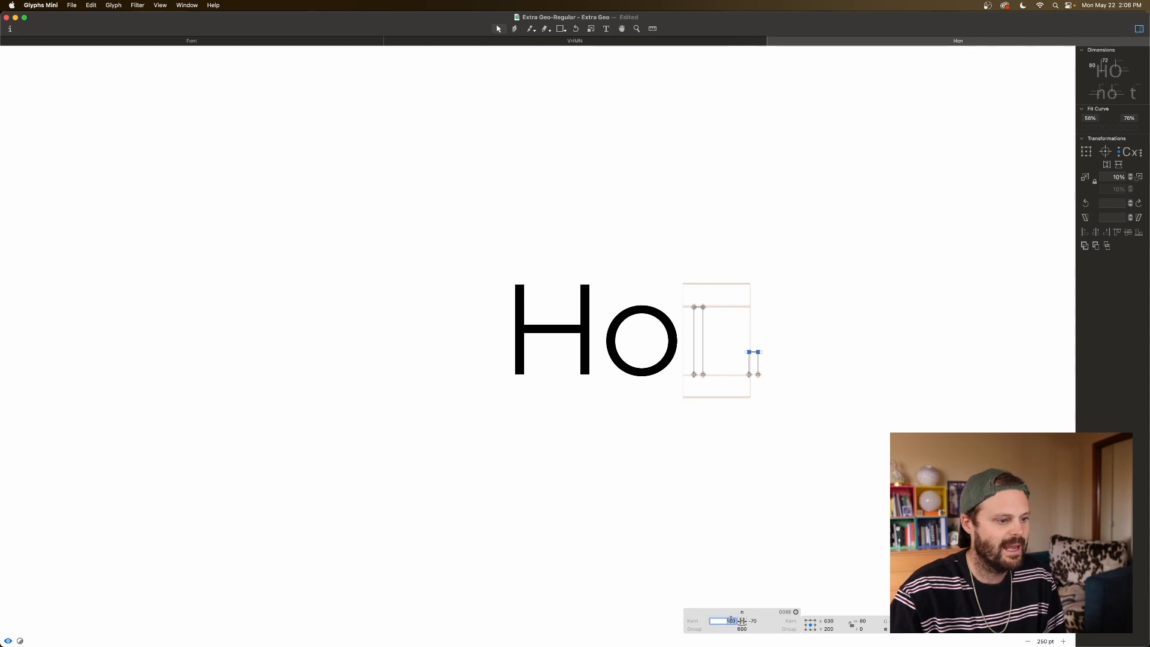
text(10)
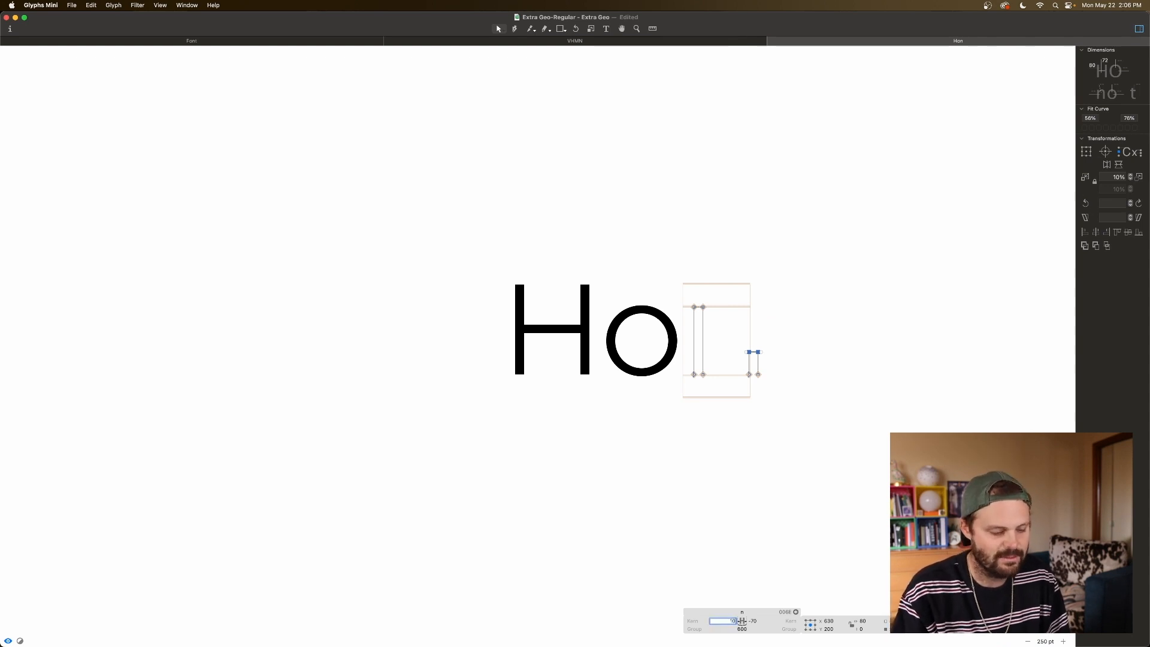
key(Tab)
text(100)
key(Tab)
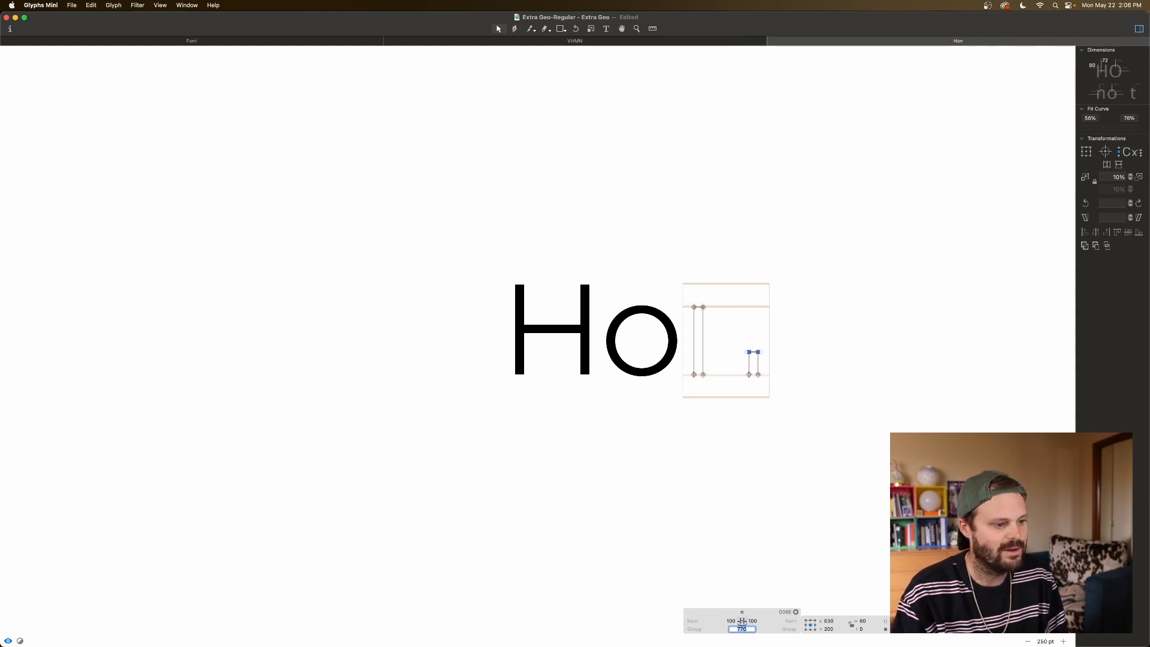
click(727, 402)
key(space)
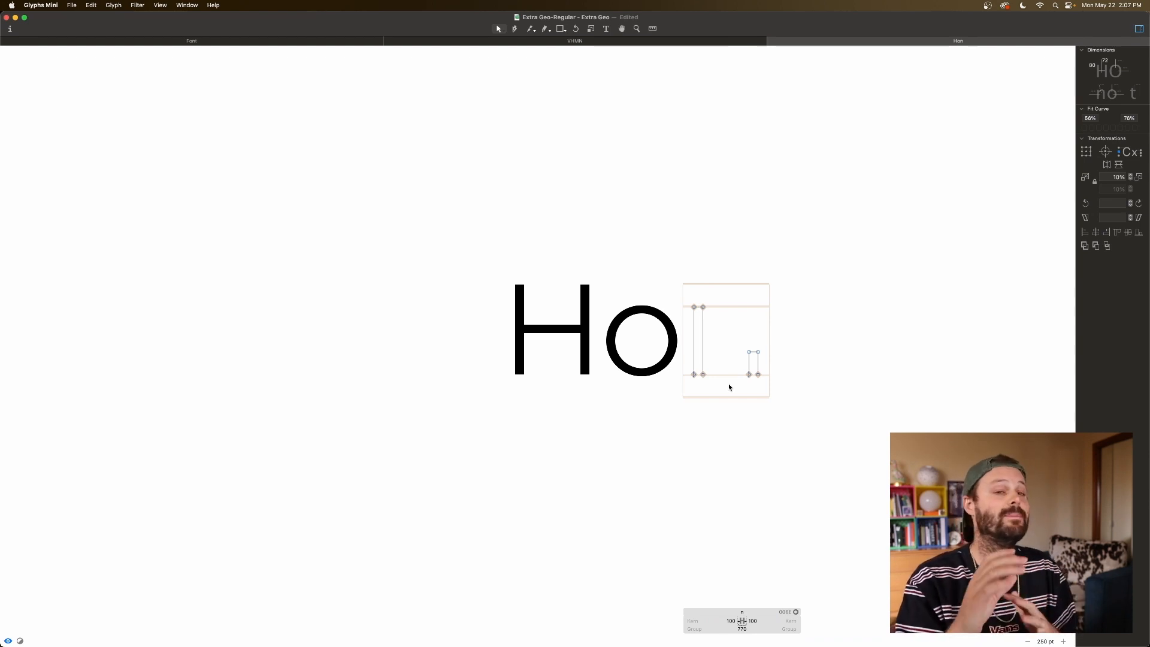
Step: Try to reuse the upper half of the o as the arch of the n
double_click(640, 339)
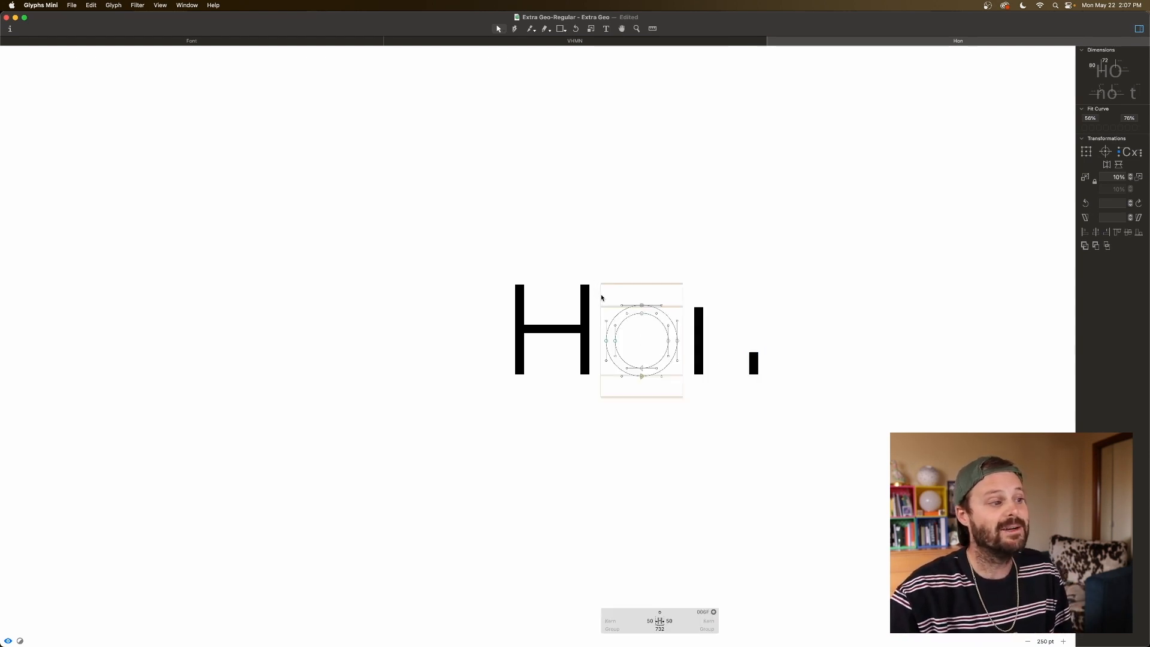
drag(602, 297, 692, 347)
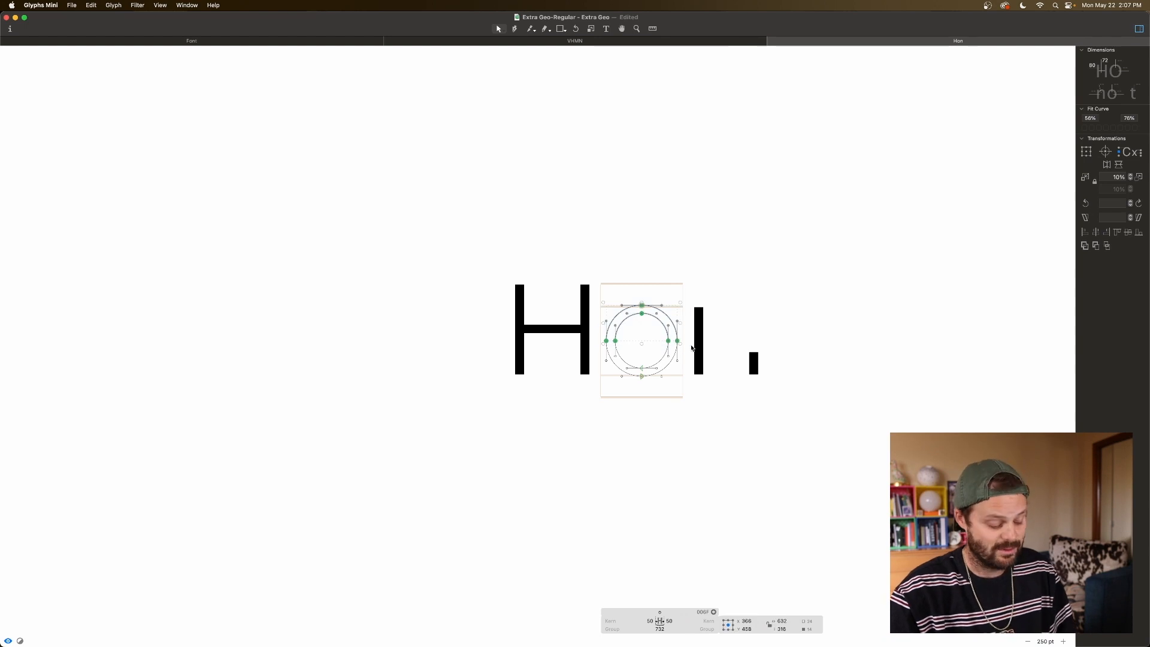
double_click(731, 341)
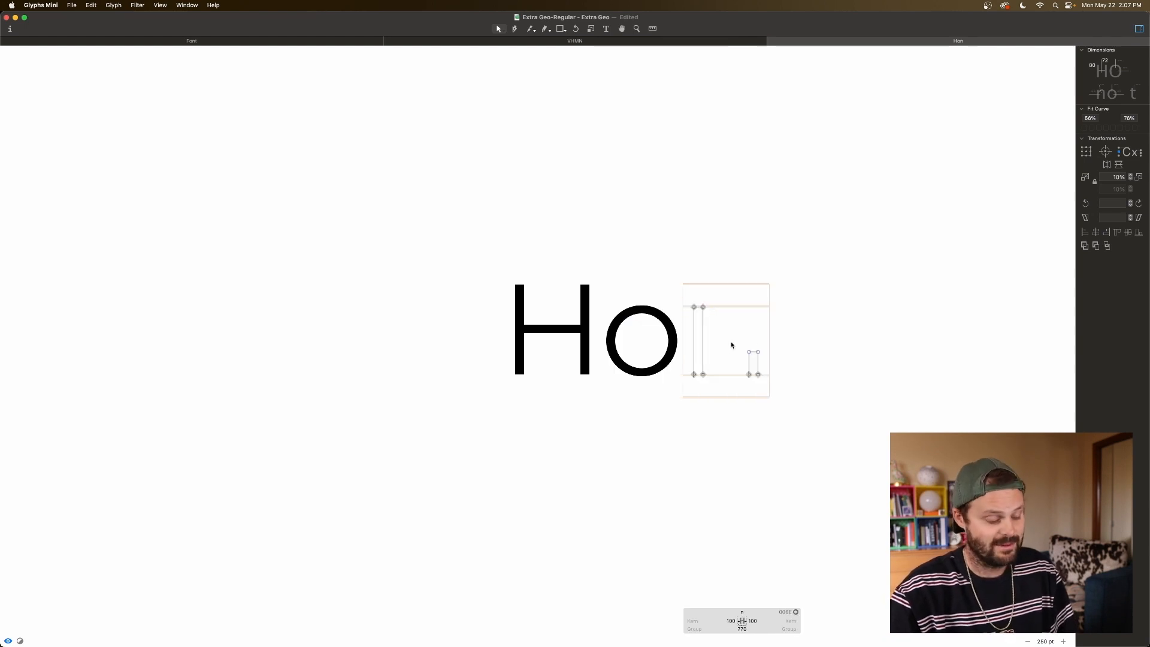
drag(771, 335, 732, 348)
key(space)
key(shift+Left)
key(shift+Left)
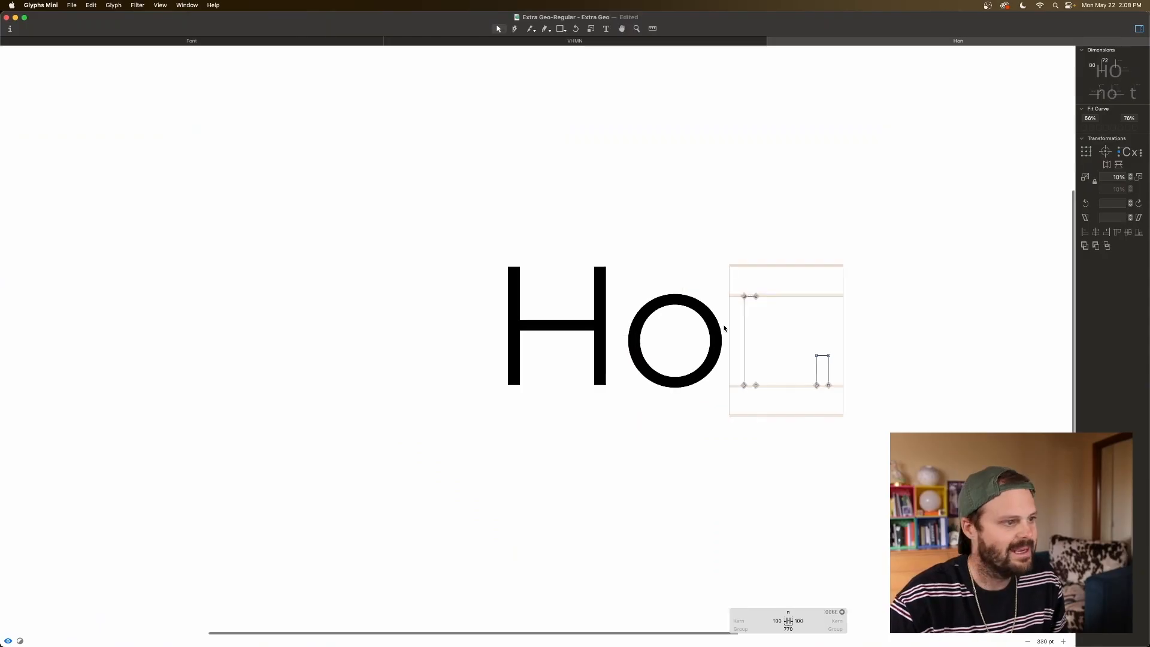
Step: Draw a rough closed angular arch with the Draw tool, from the n's left stem over to just above its short right stem
scroll(725, 329, up, 3)
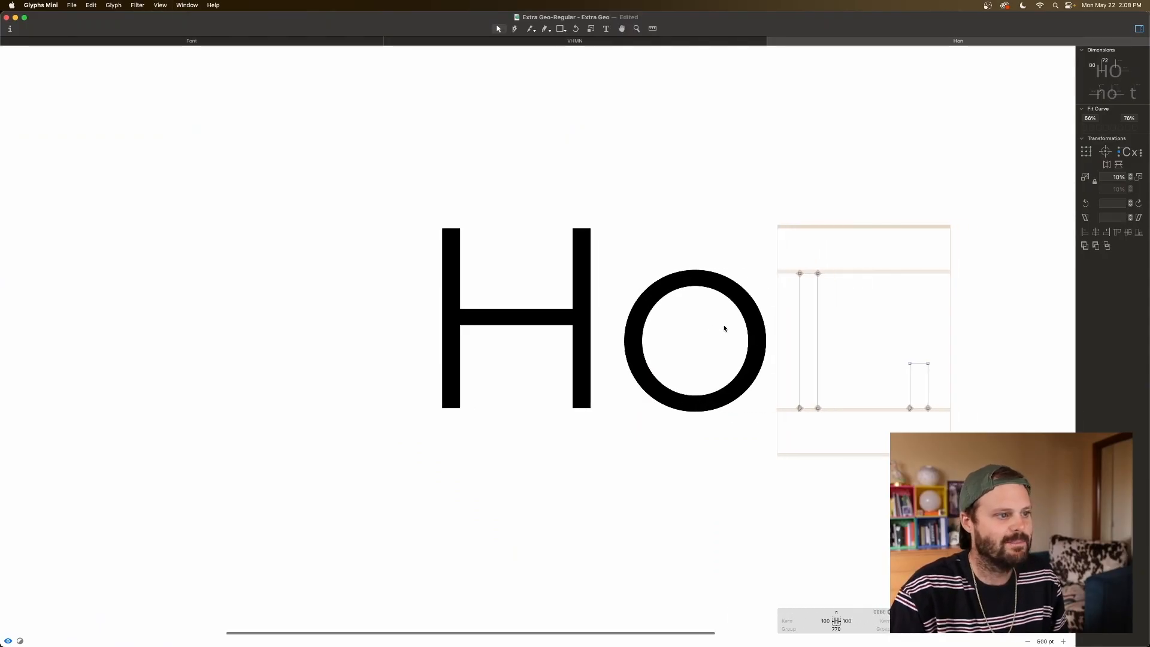
scroll(724, 328, right, 5)
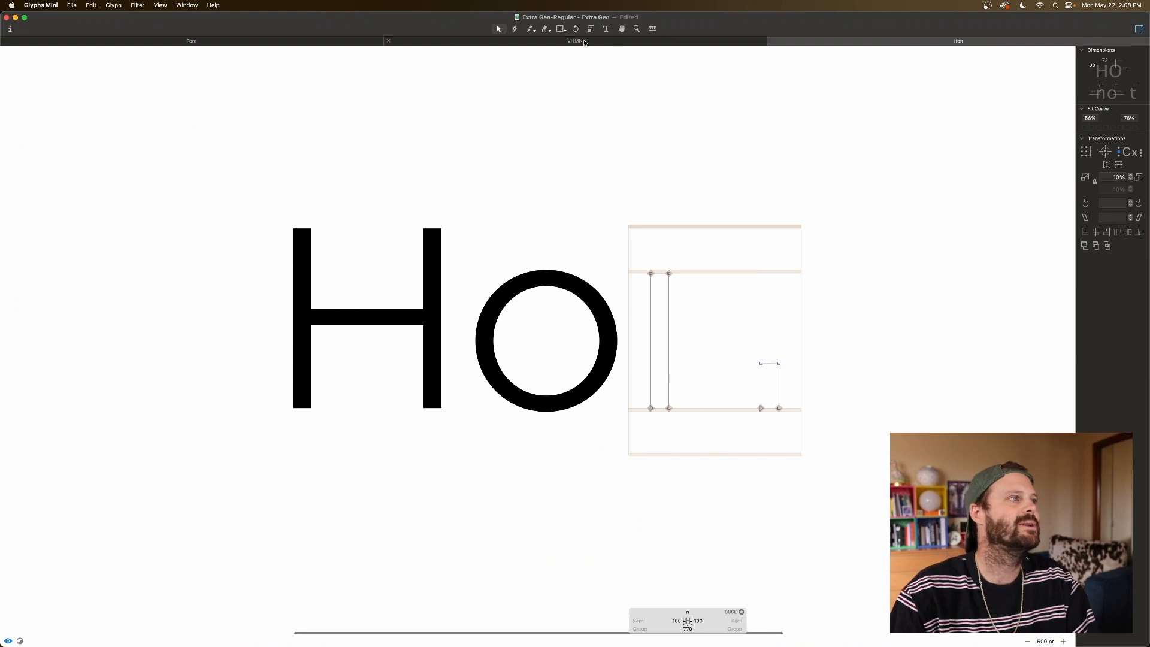
click(515, 29)
scroll(703, 290, down, 1)
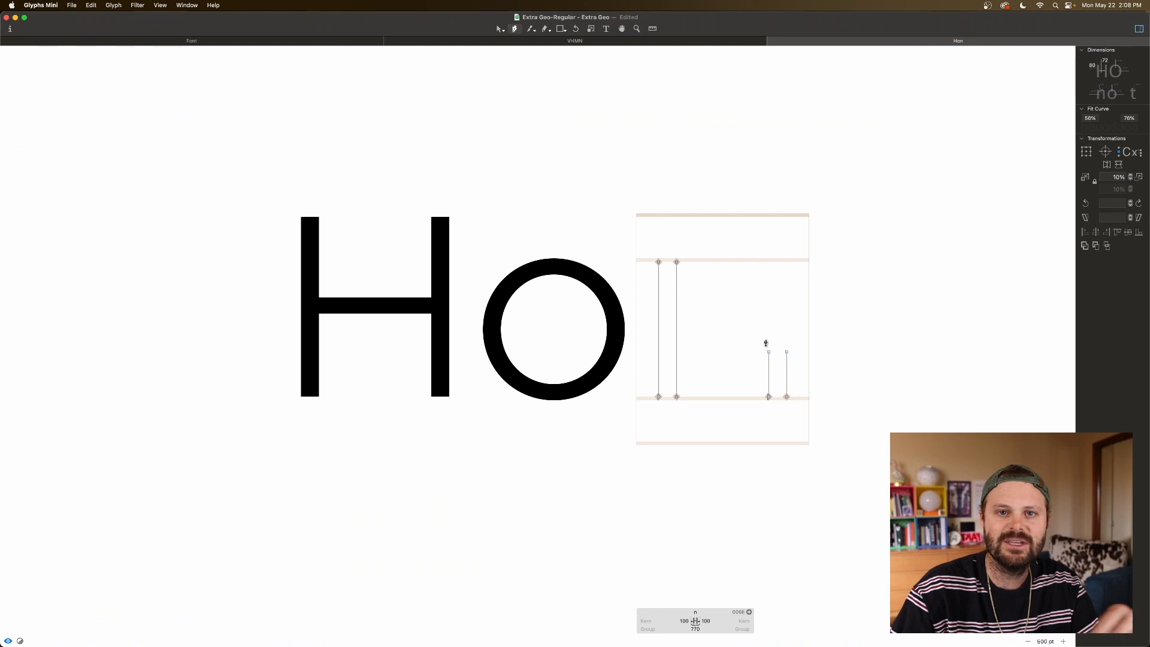
drag(766, 338, 783, 338)
click(729, 274)
click(670, 316)
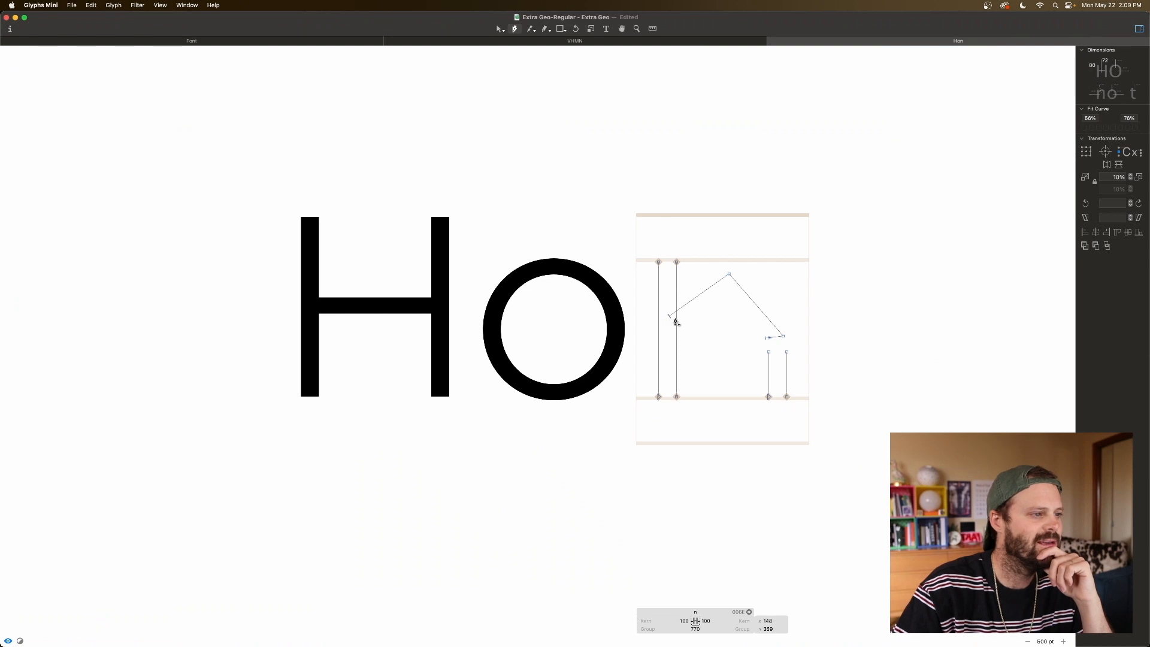
click(764, 339)
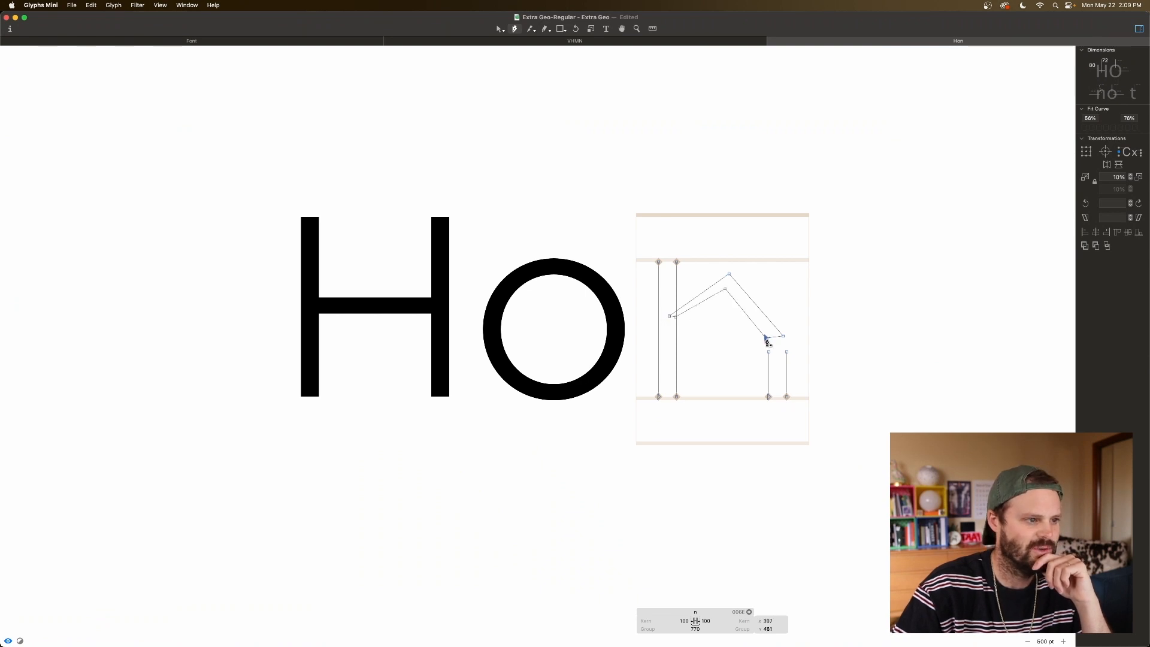
key(space)
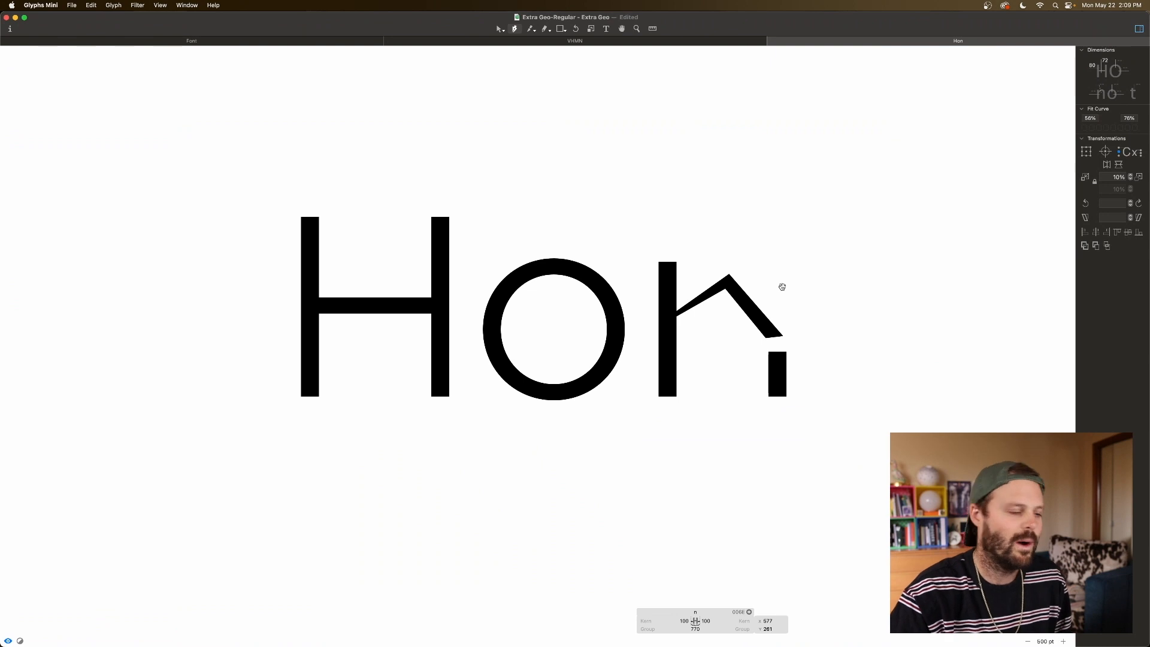
Step: Attach the arch's open end to the short right stem and raise its apex nodes, the inner one to x 407, y 508
key(v)
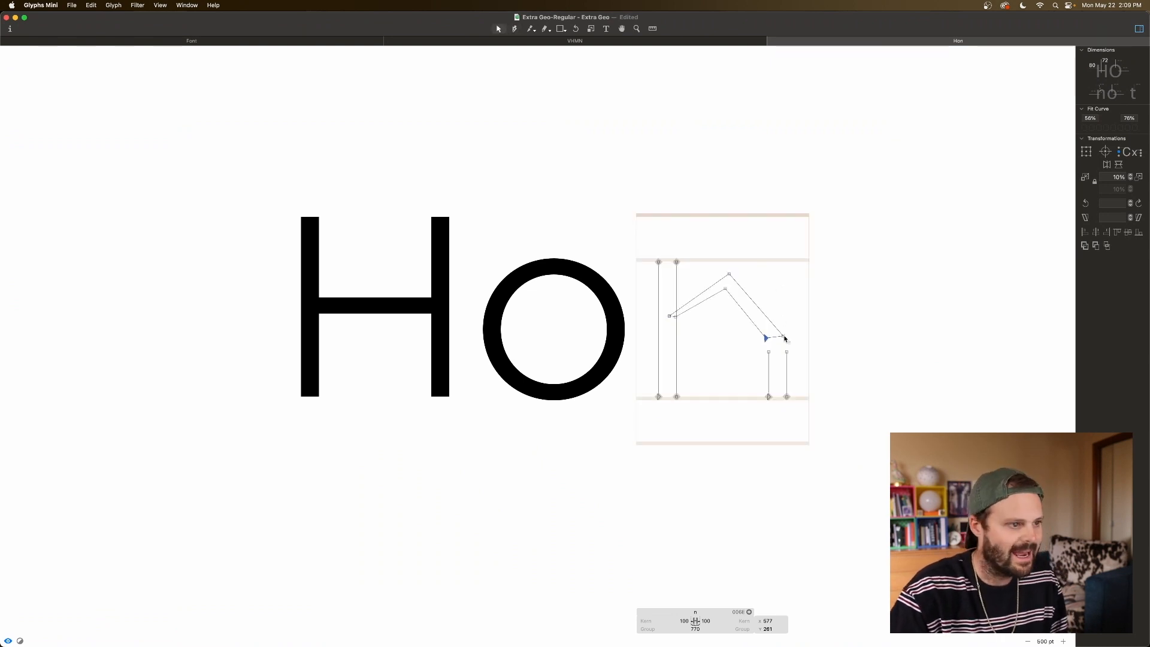
mouse_move(785, 336)
mouse_down()
mouse_move(781, 354)
mouse_move(769, 352)
mouse_up()
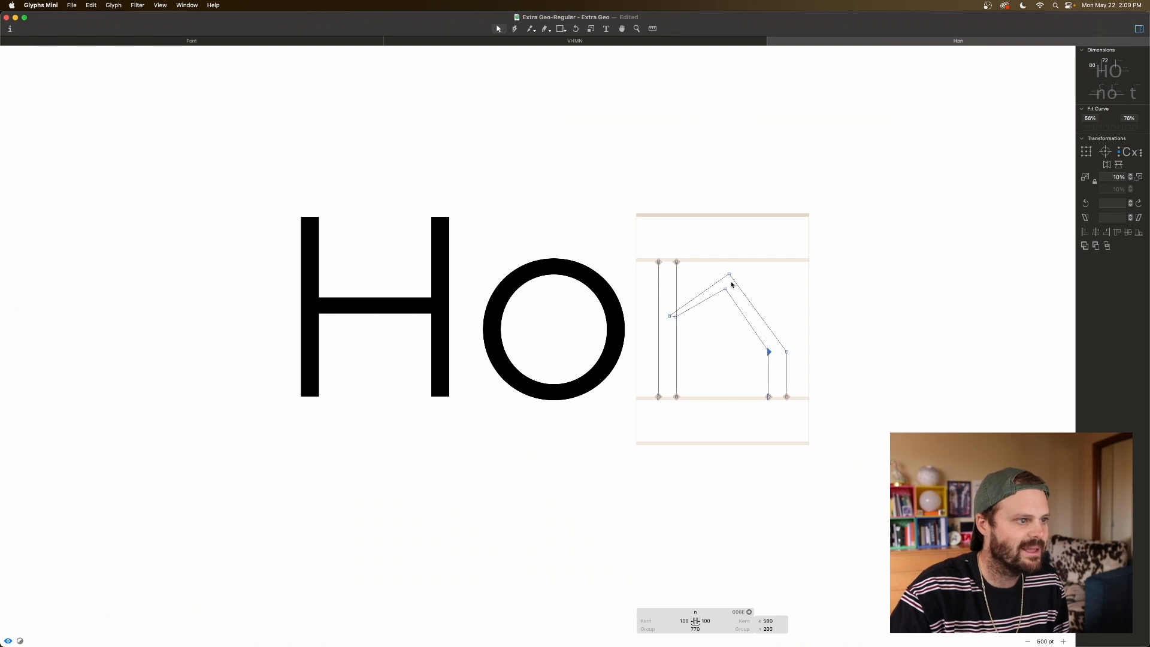
mouse_move(728, 274)
mouse_down()
mouse_move(729, 257)
mouse_move(727, 282)
mouse_up()
key(space)
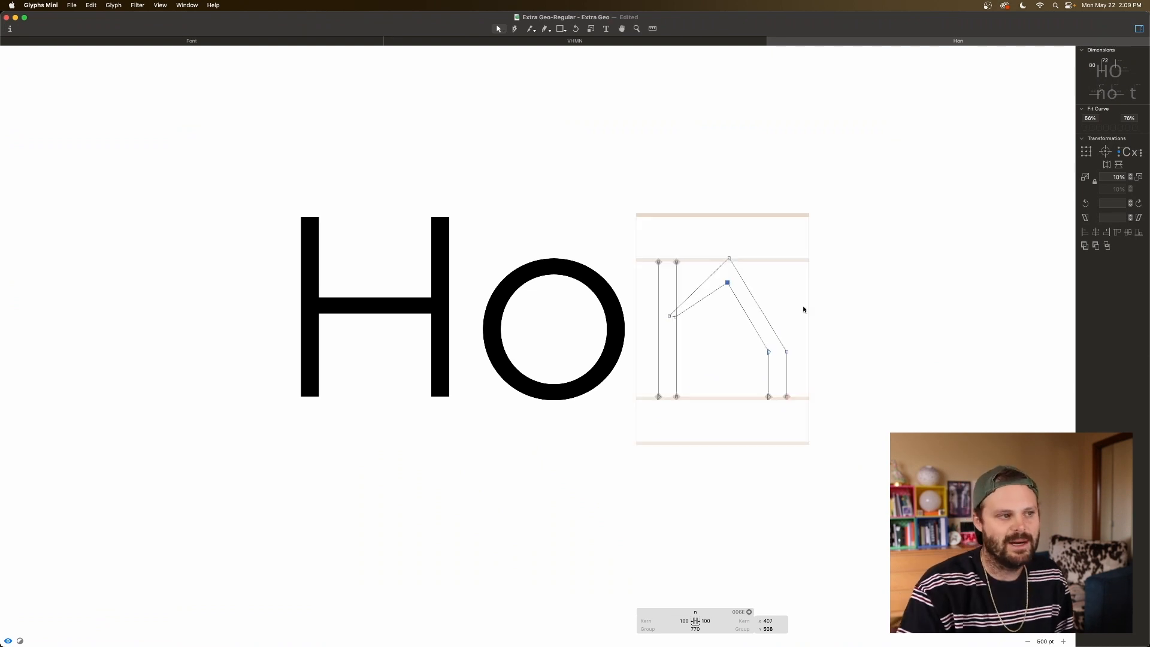
click(760, 312)
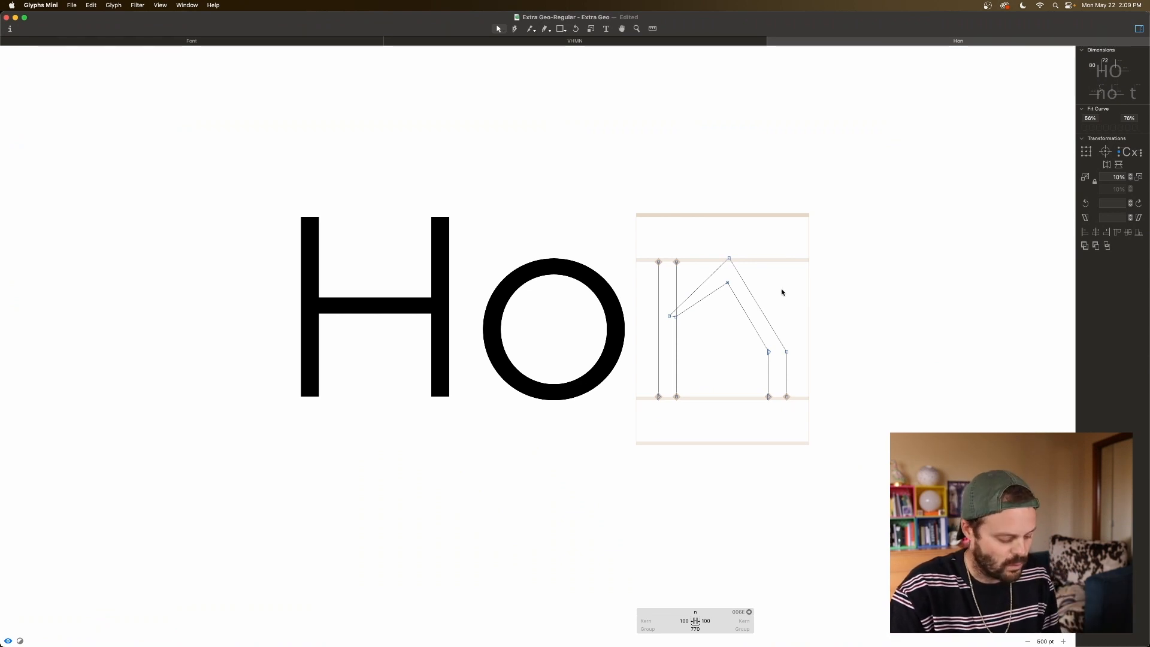
Step: Convert the arch's outer right segment to a curve with a horizontal handle at the apex and a vertical handle at the stem
alt+click(749, 291)
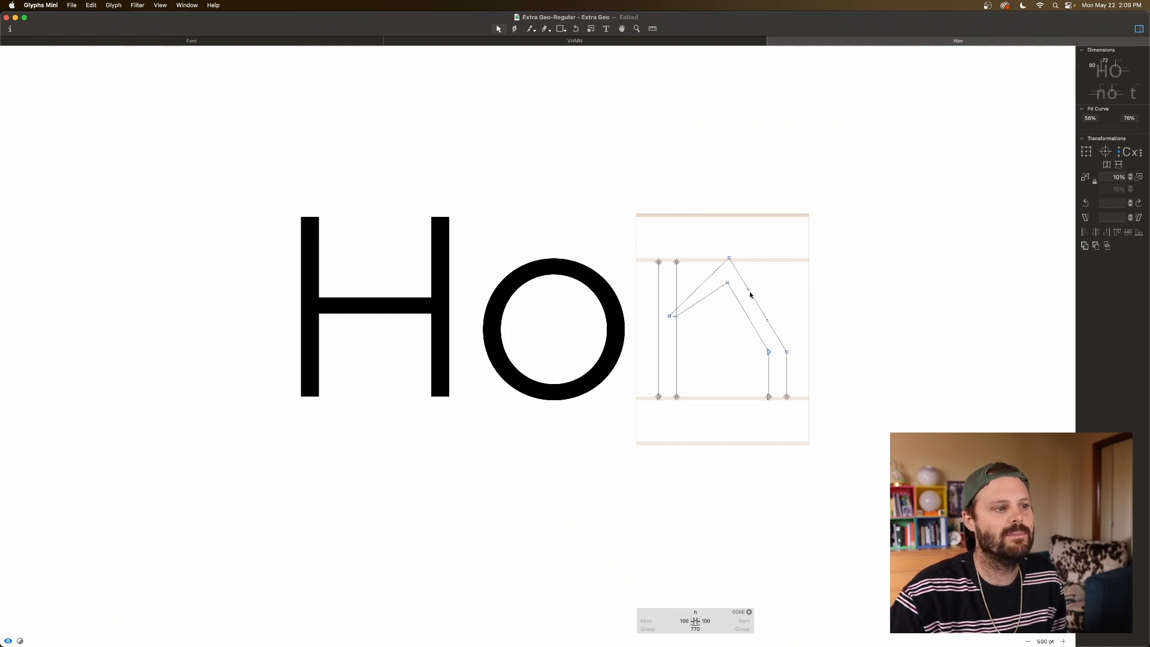
drag(749, 291, 772, 280)
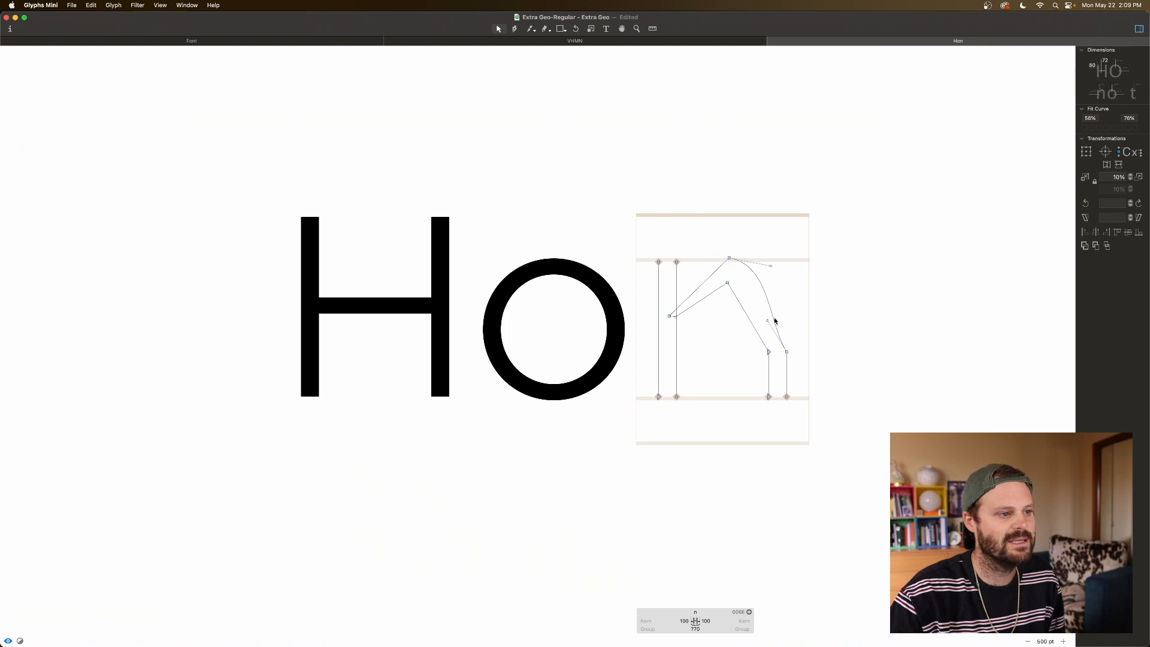
drag(768, 321, 793, 319)
key(super+z)
key(super+z)
key(super+z)
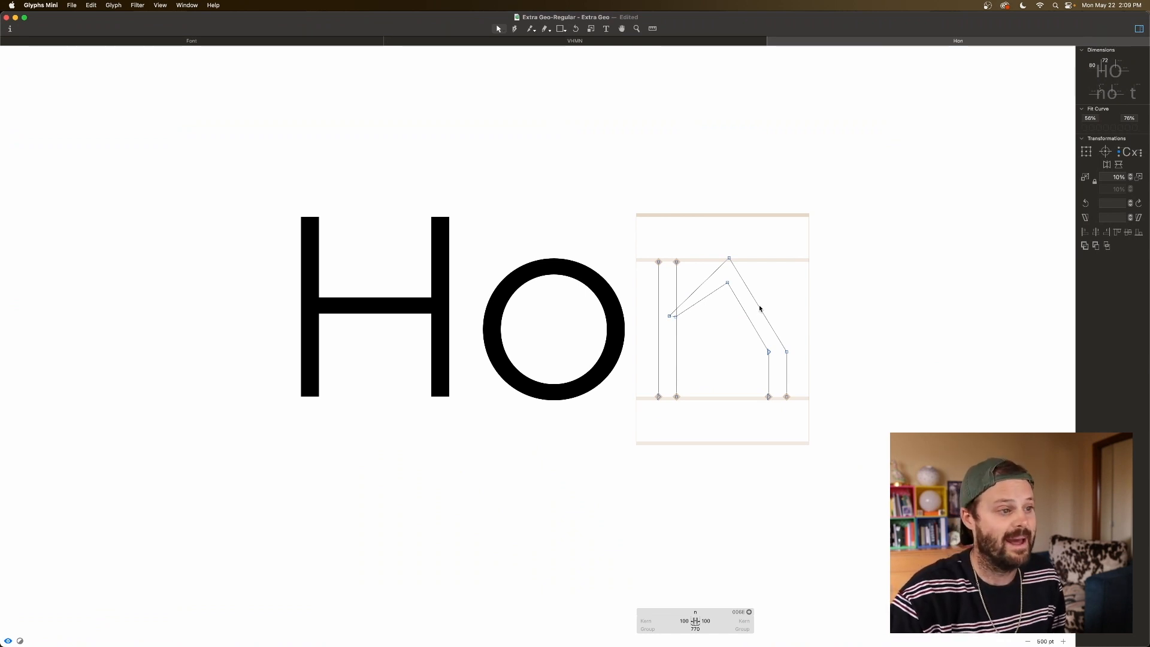
key(super+shift+z)
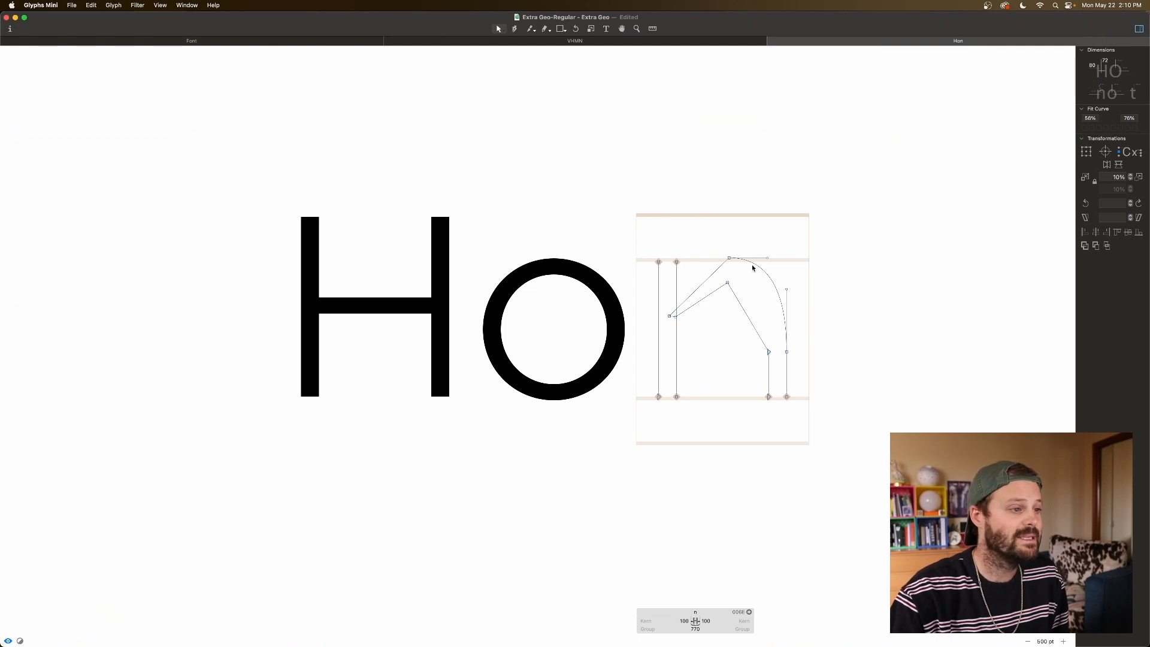
Step: Convert the arch's remaining outer and inner segments to curves, with vertical handles at the stems and horizontal handles at the apexes
alt+click(711, 275)
alt+click(716, 291)
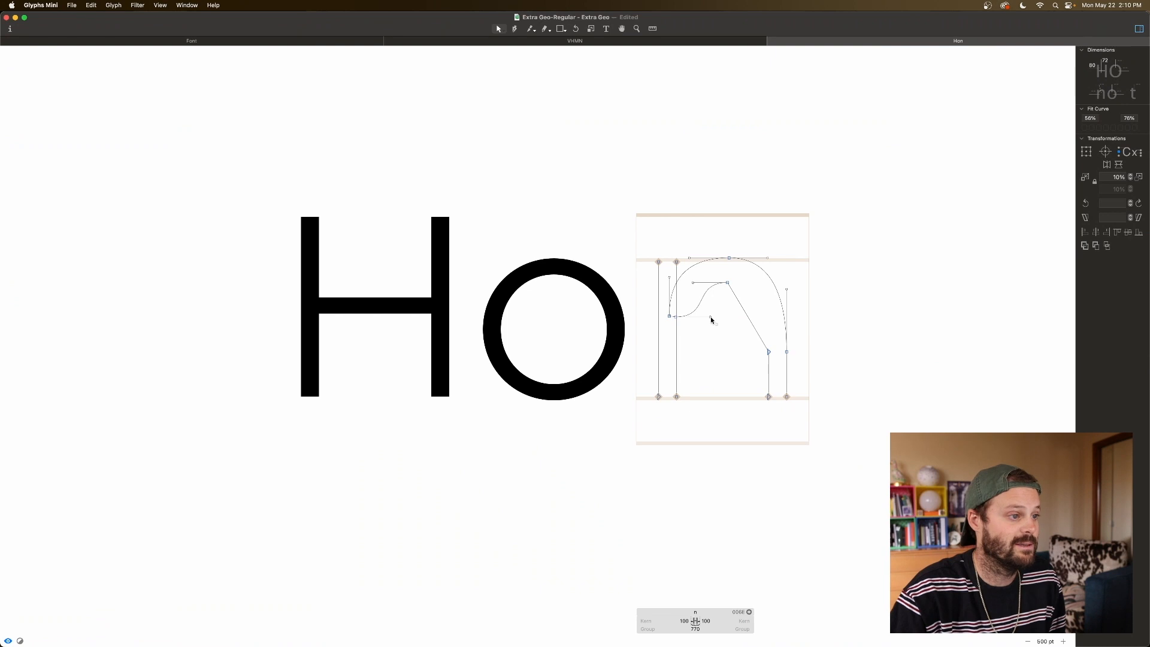
drag(711, 319, 682, 289)
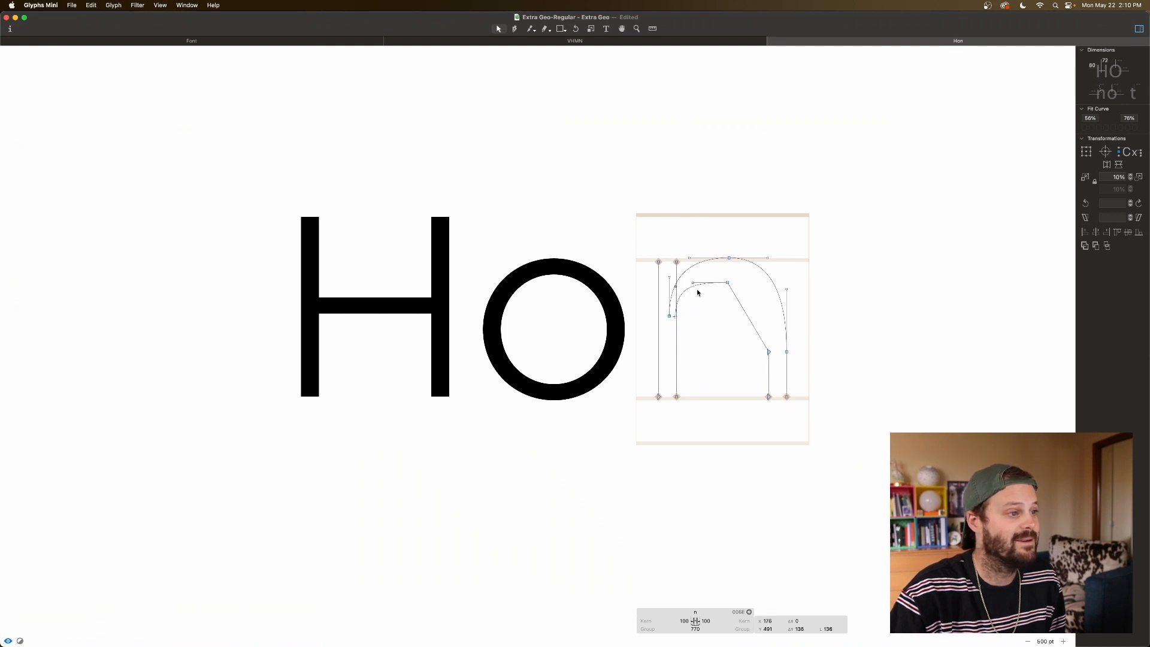
alt+click(741, 306)
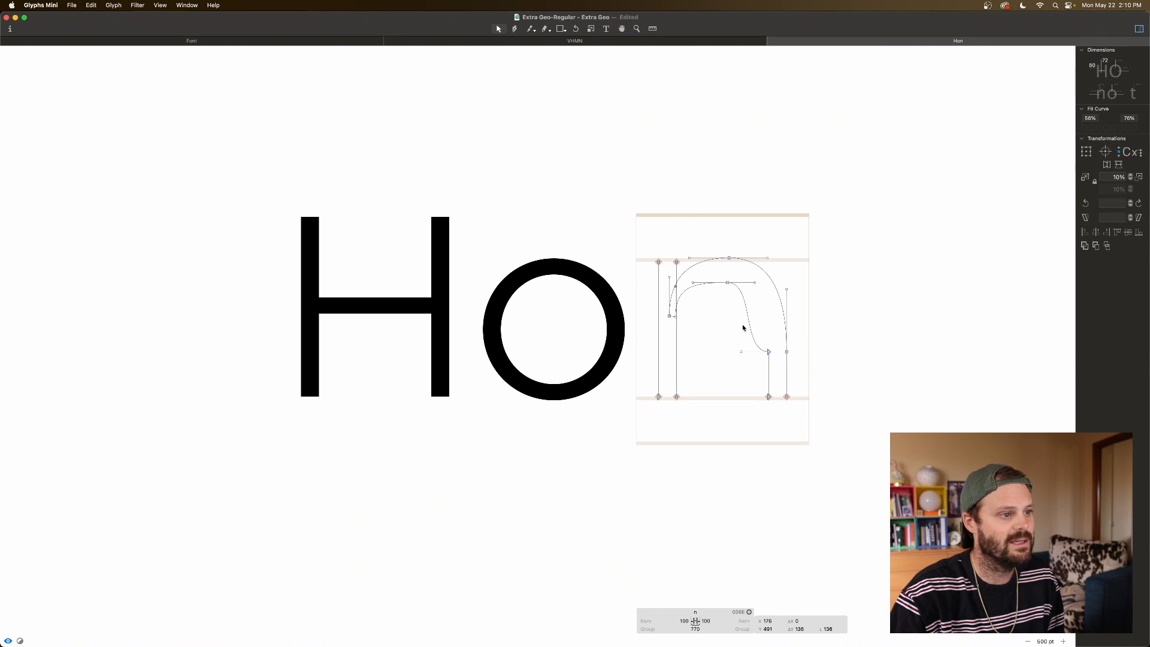
drag(741, 352, 769, 299)
key(space)
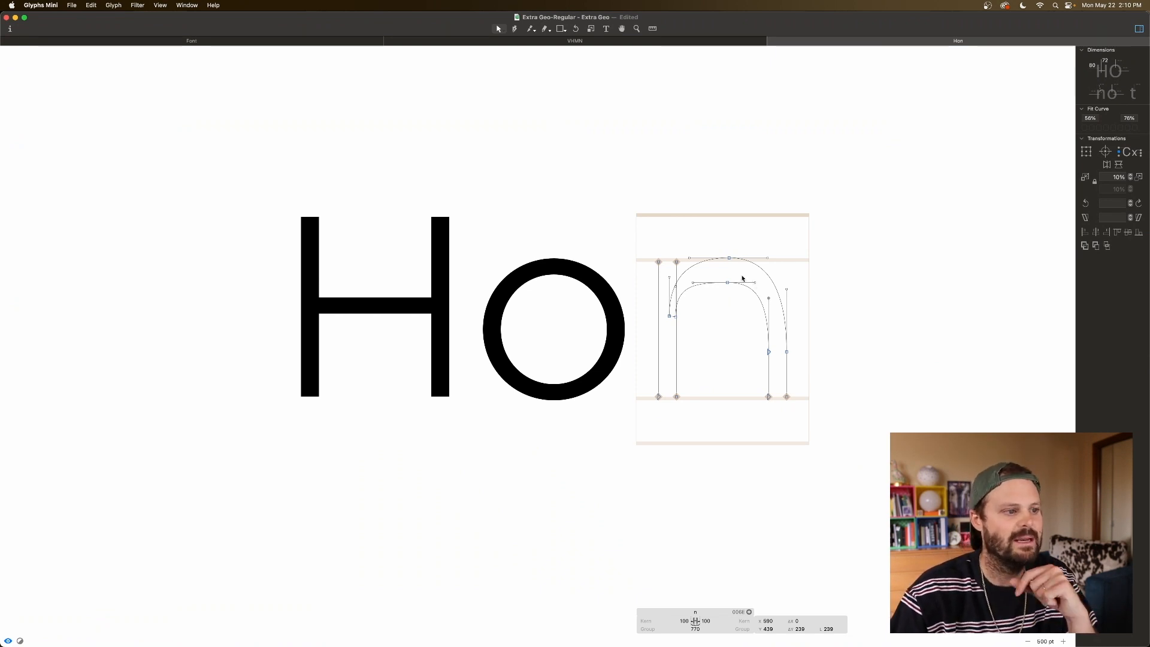
Step: Check the o's stroke thickness between its outer and inner top nodes against the apex of the n's arch
key(super+plus)
key(super+plus)
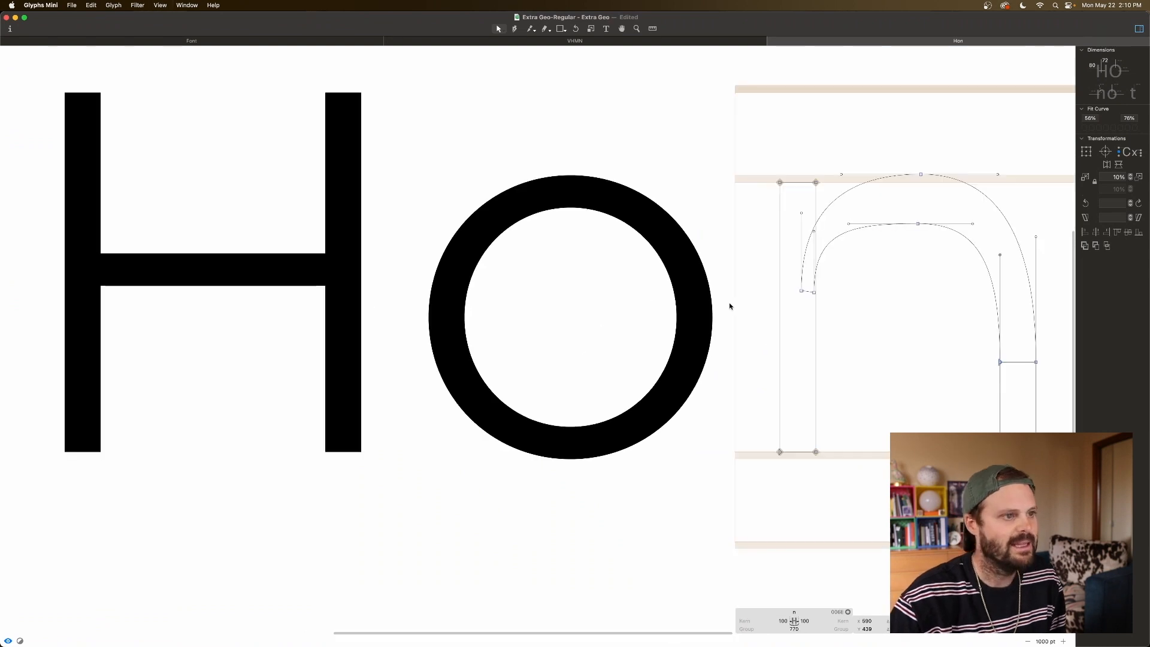
scroll(883, 274, right, 3)
drag(825, 209, 844, 245)
double_click(550, 274)
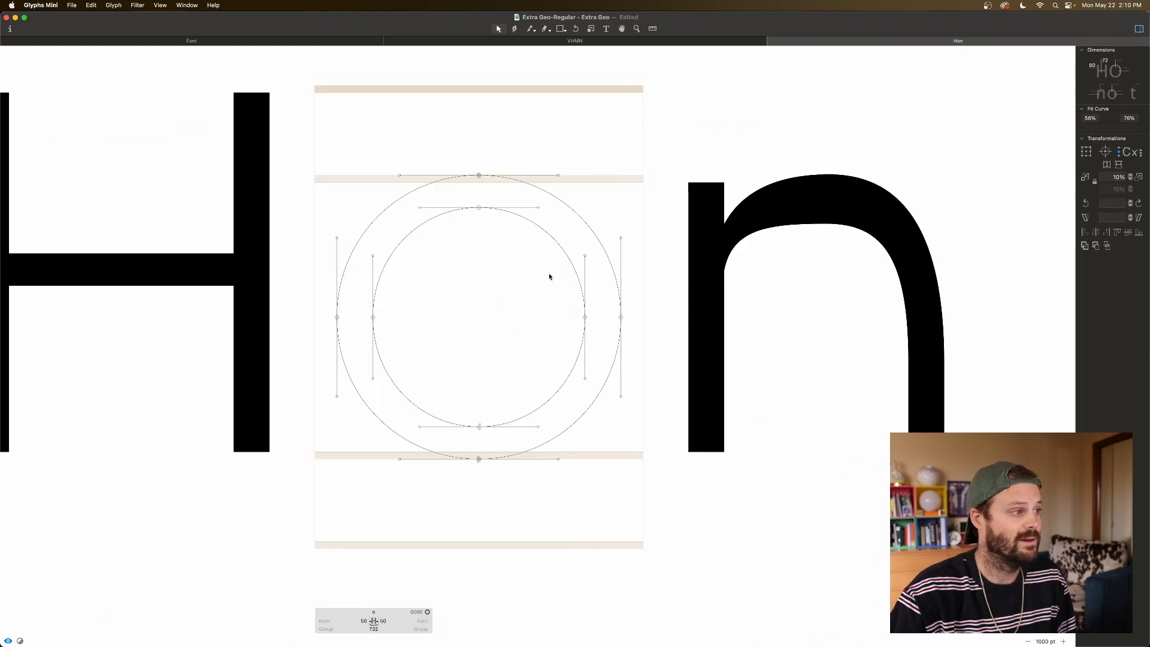
drag(491, 238, 457, 153)
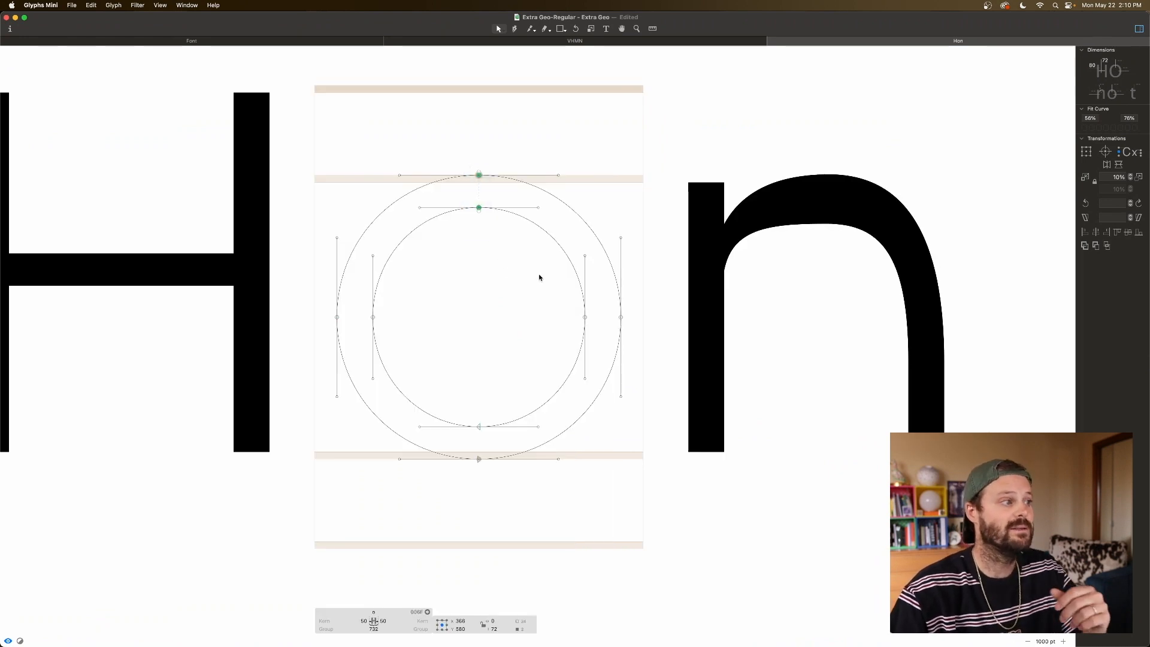
double_click(786, 279)
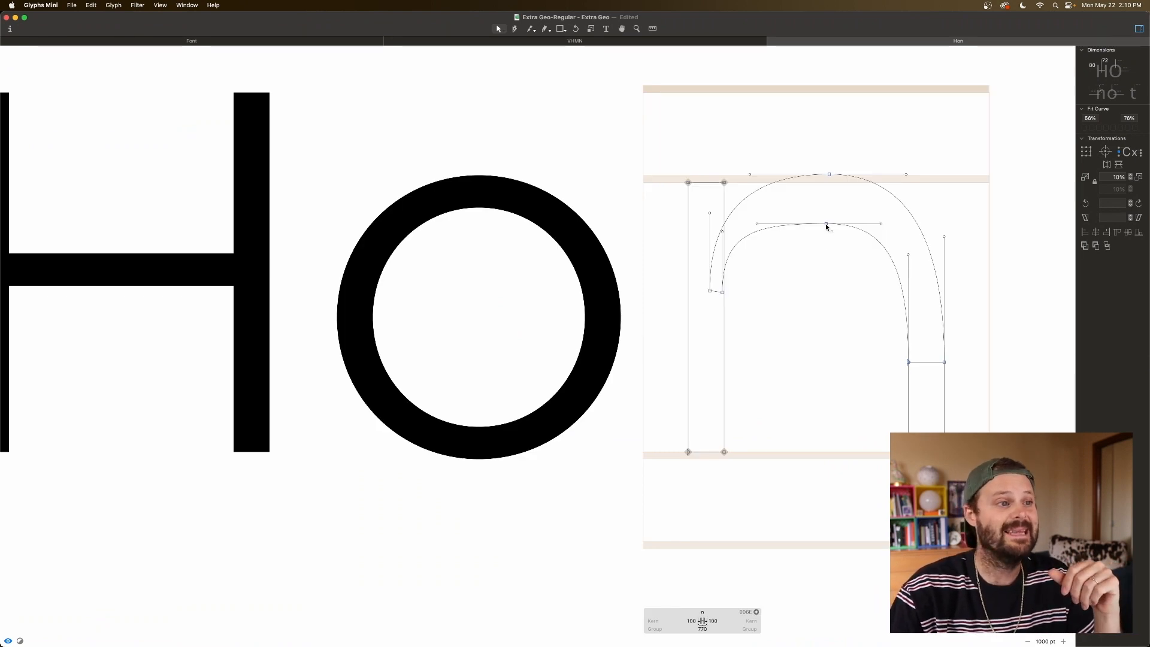
Step: Try pulling the top curve handles of the n's arch and the o's counter off the horizontal, and undo the changes
drag(881, 224, 782, 192)
click(756, 225)
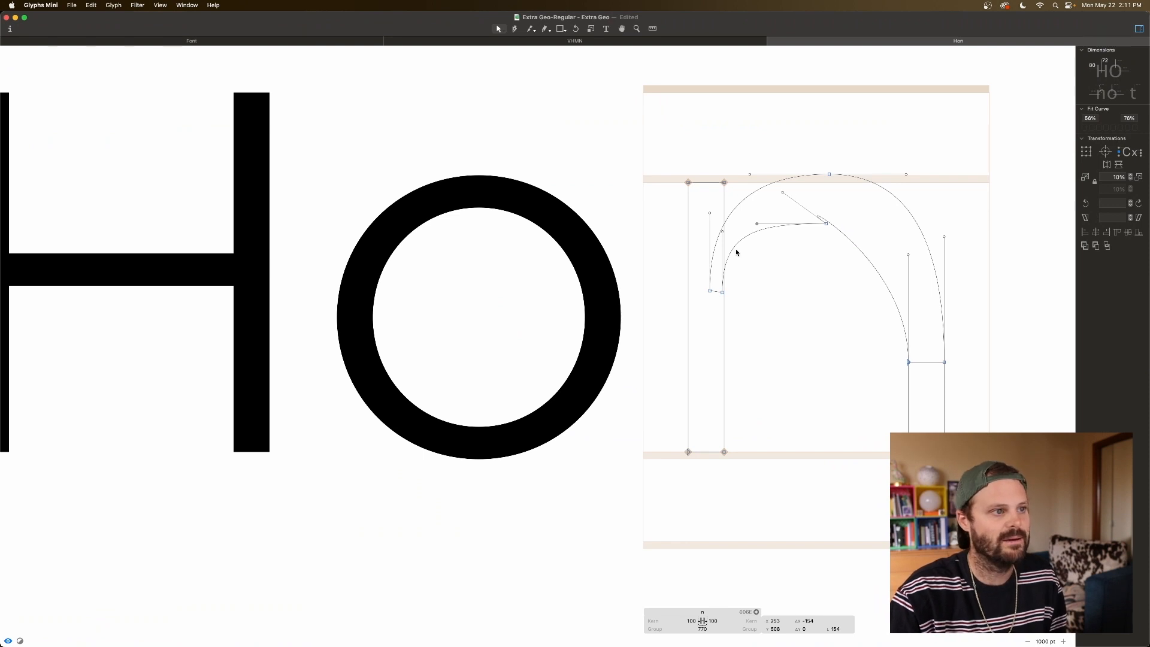
double_click(531, 260)
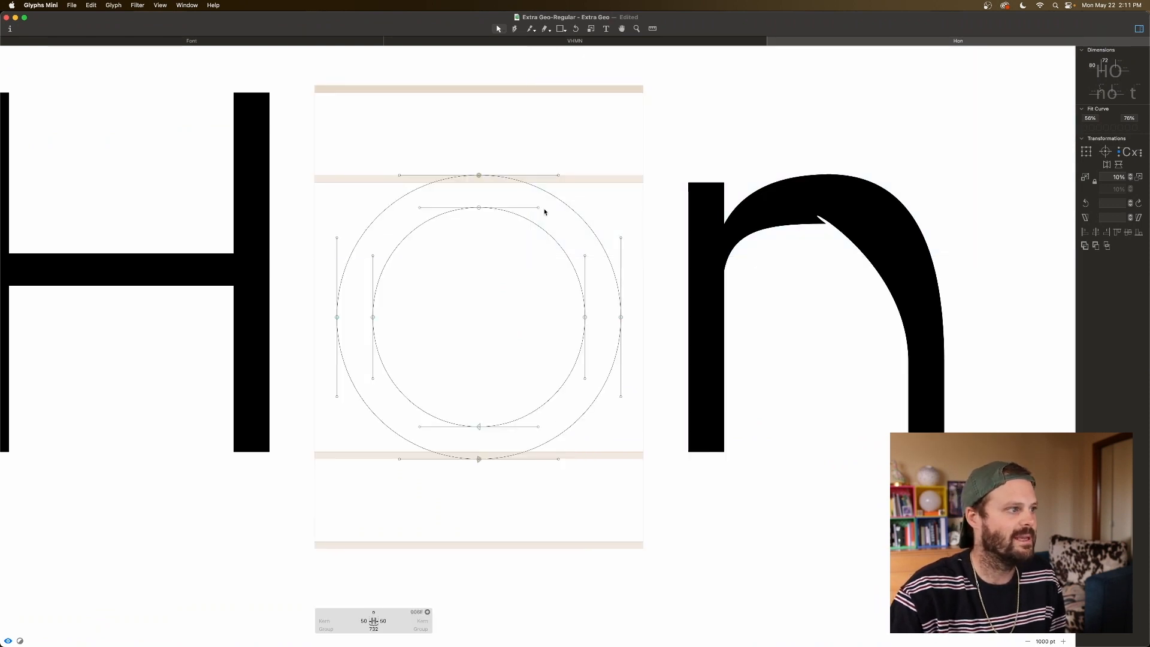
drag(538, 209, 518, 176)
key(super+z)
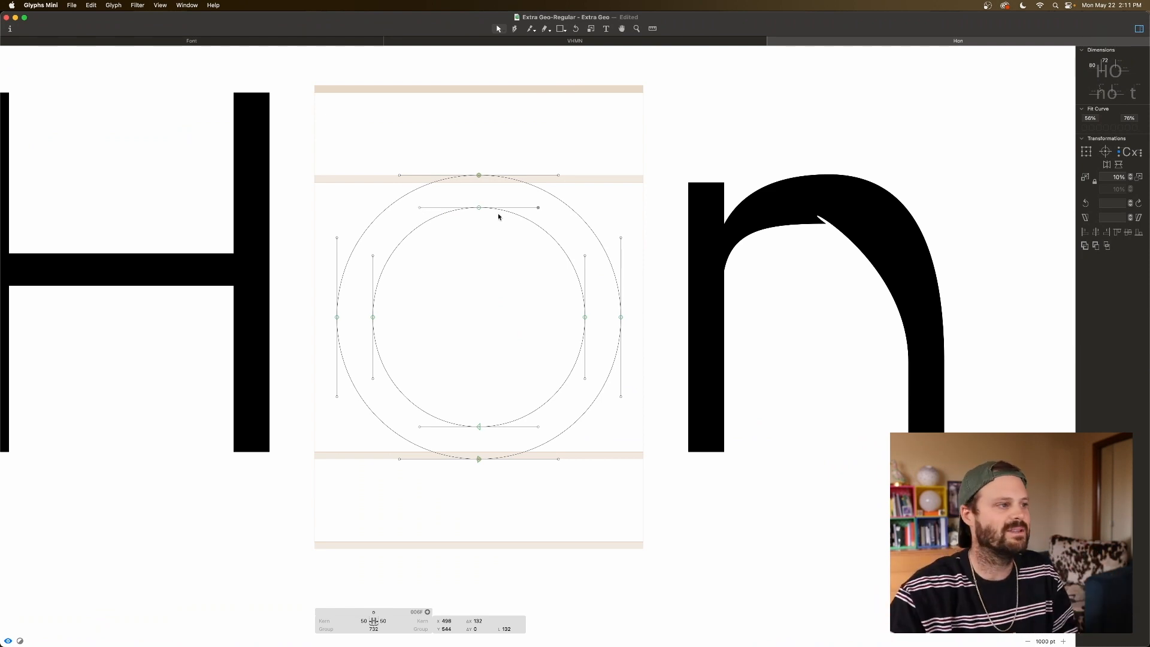
double_click(770, 294)
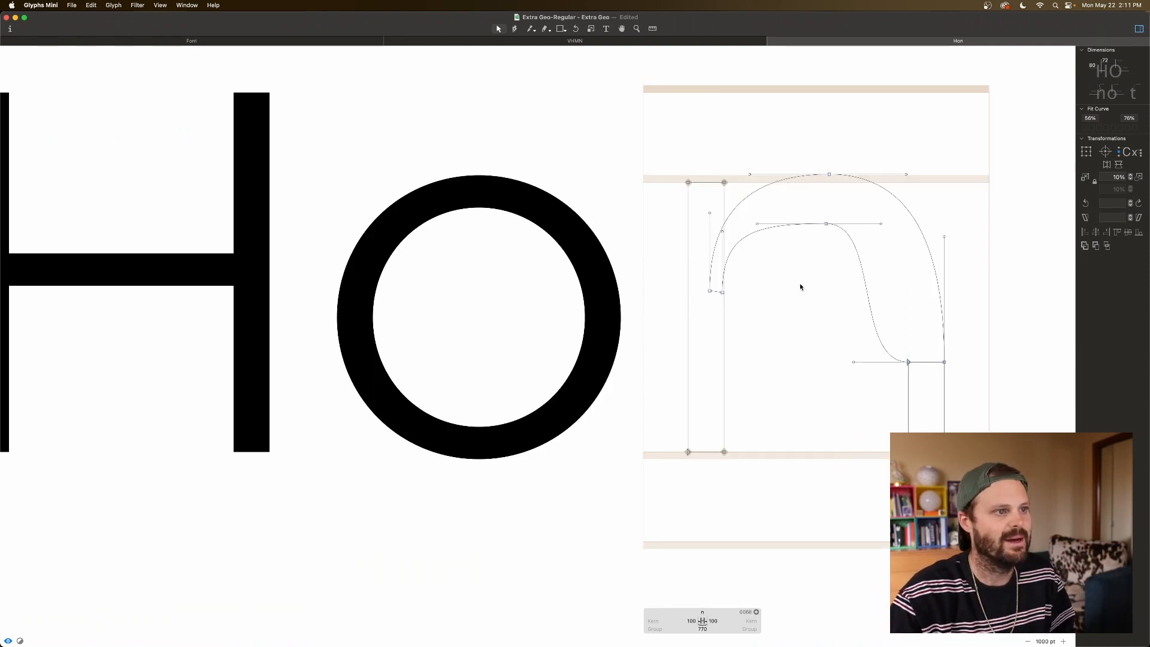
key(super+z)
key(space)
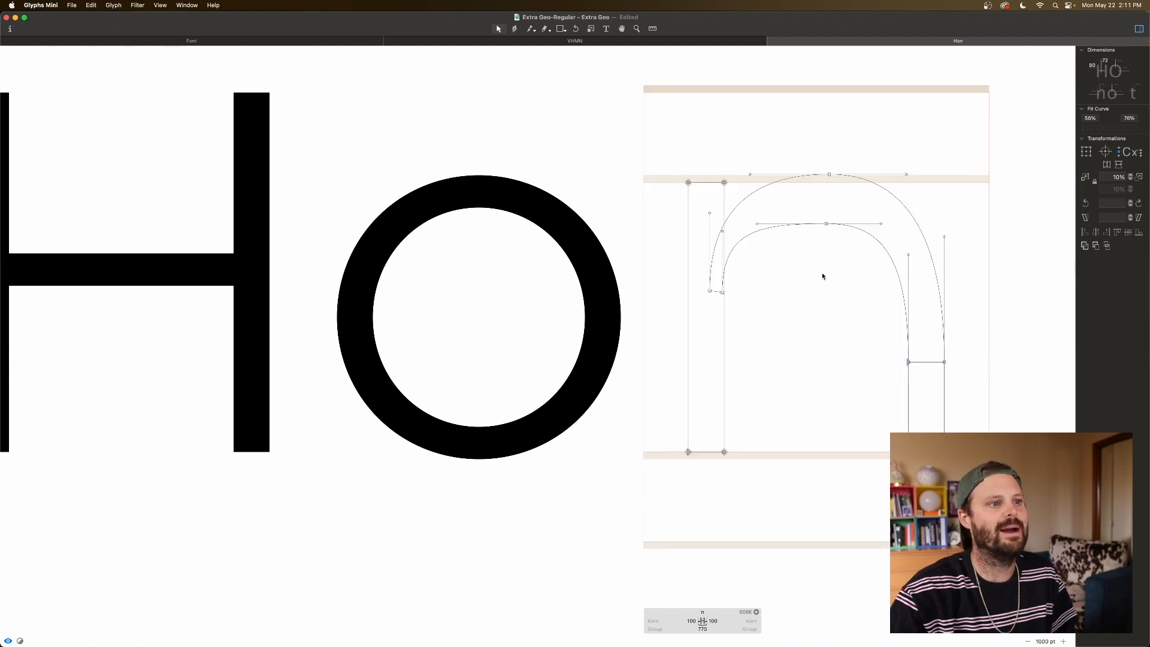
drag(880, 224, 877, 252)
key(super+z)
Step: Convert the inner and outer apex nodes of the n's arch from corner to smooth nodes
click(826, 224)
click(837, 244)
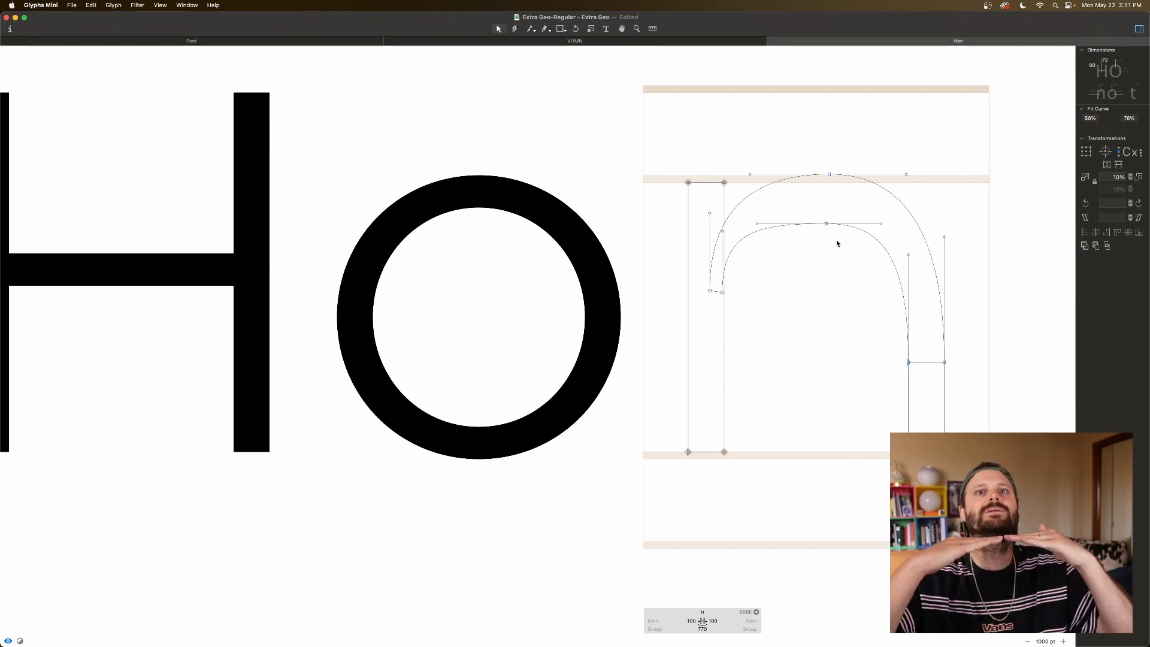
double_click(826, 224)
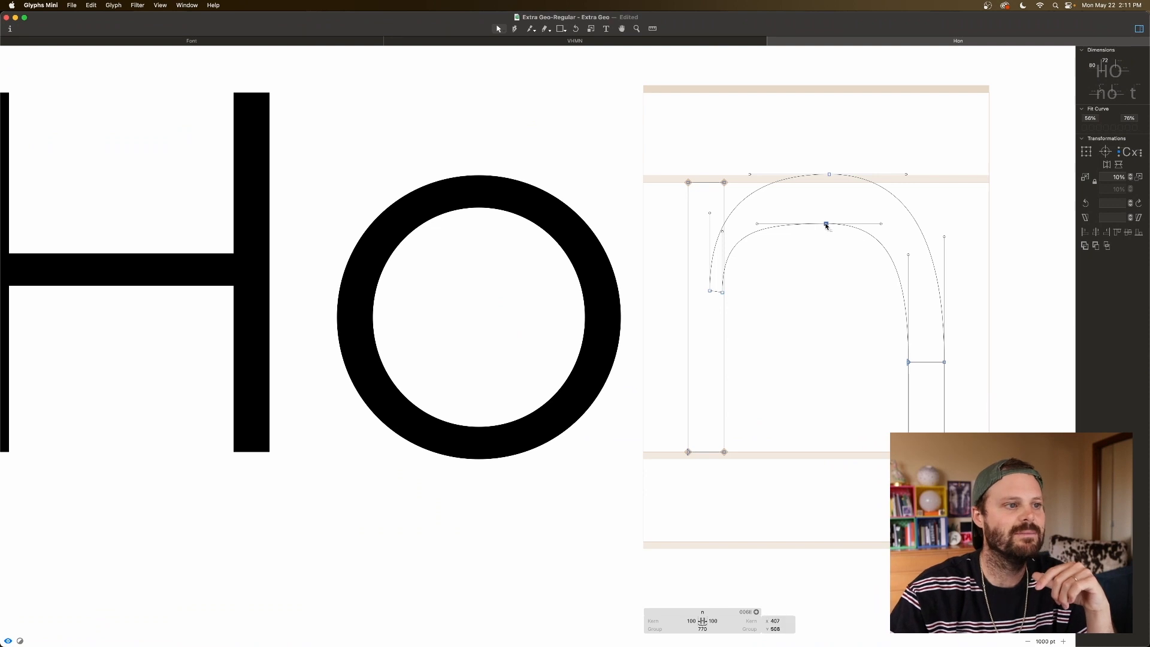
click(839, 244)
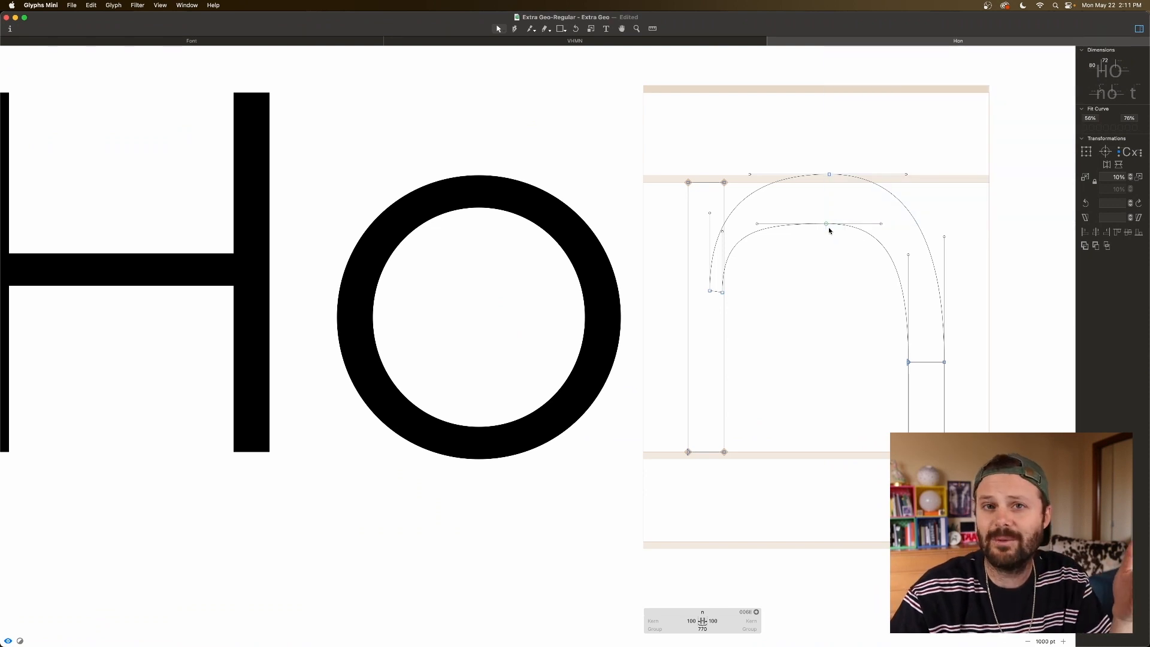
click(826, 224)
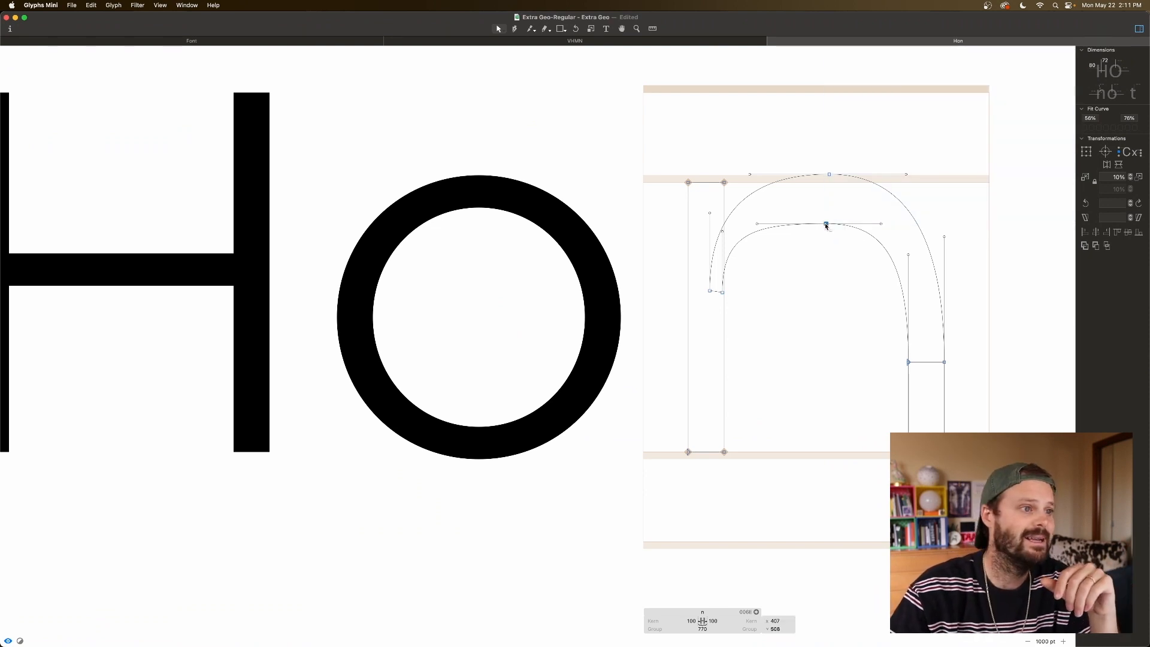
click(845, 269)
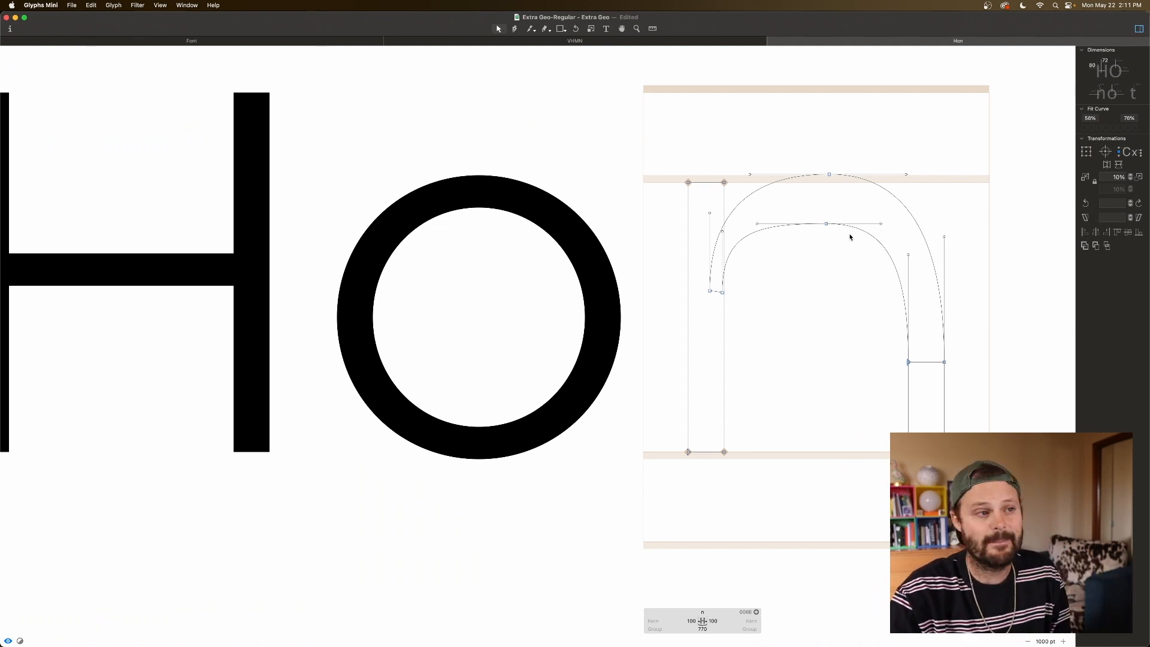
click(826, 224)
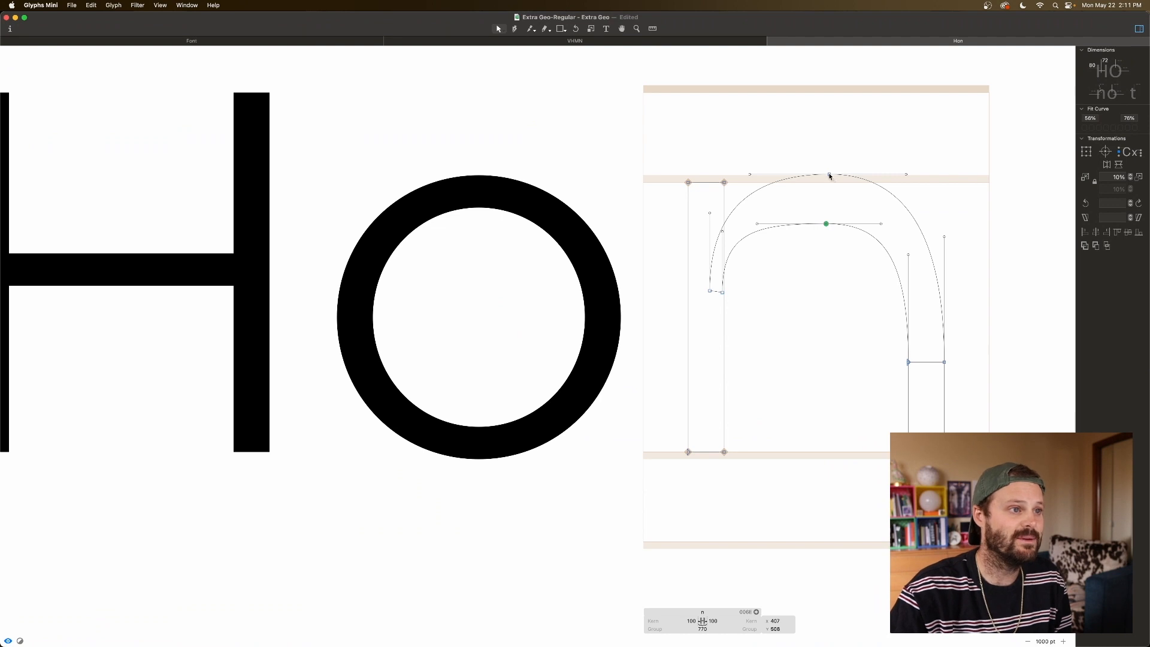
drag(829, 176, 1072, 48)
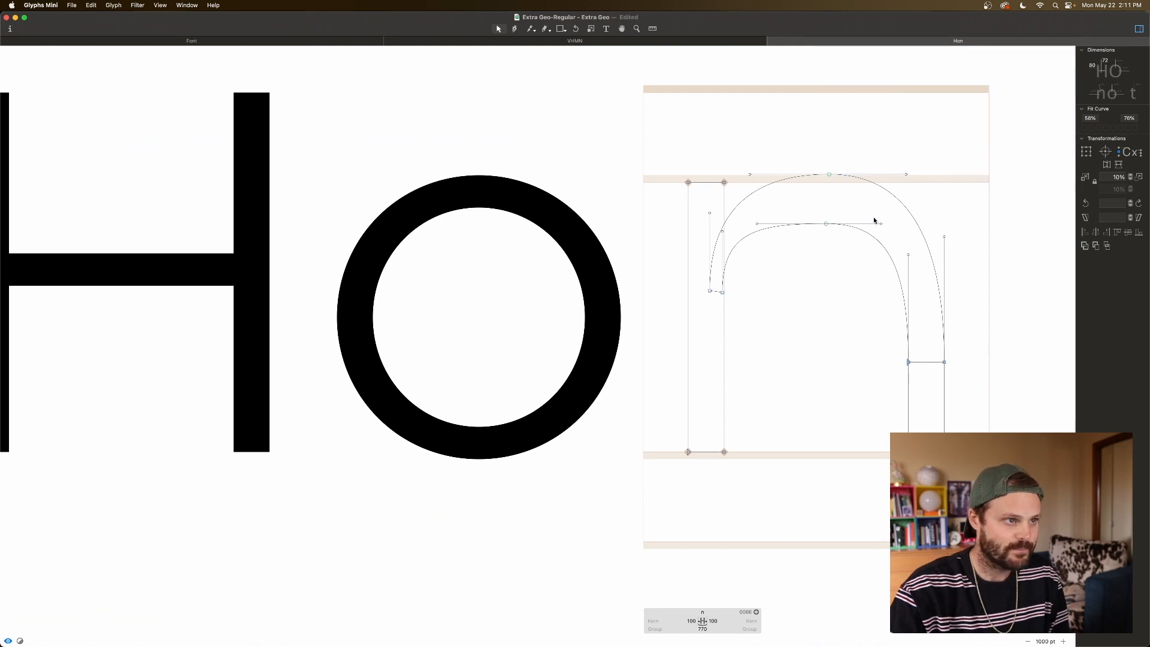
Step: Try moving the smooth inner apex of the n's arch sideways and undo the change
drag(827, 224, 875, 227)
key(super+z)
key(super+z)
click(831, 234)
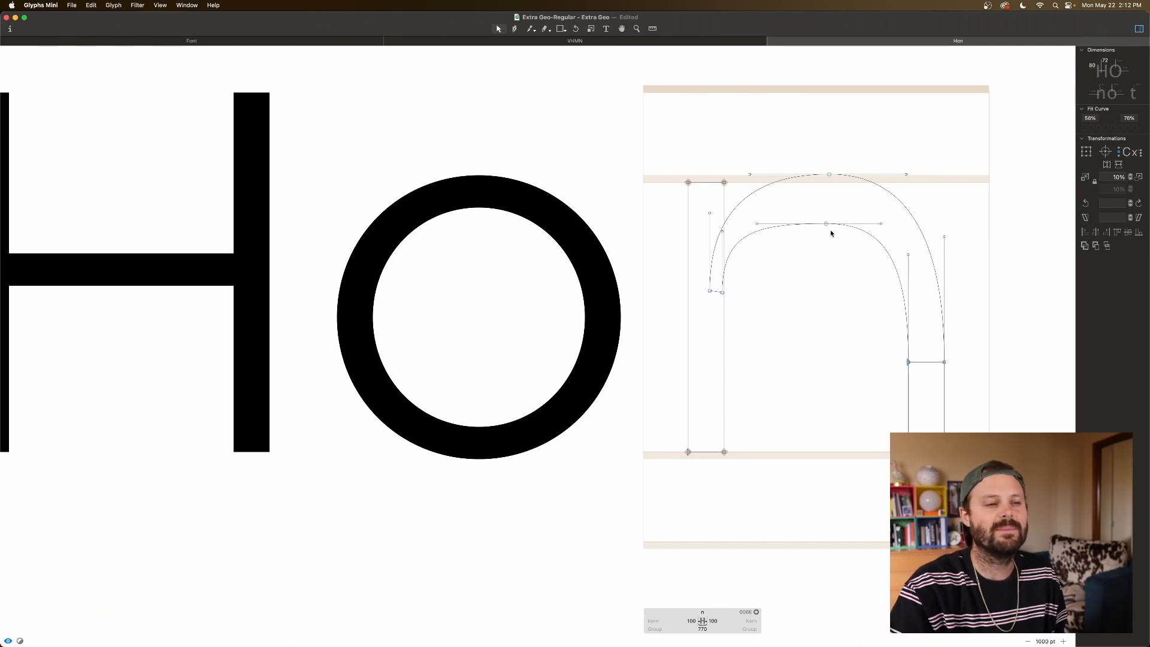
Step: Shift the inner apex node of the n's arch slightly towards the left stem, keeping its height
click(827, 225)
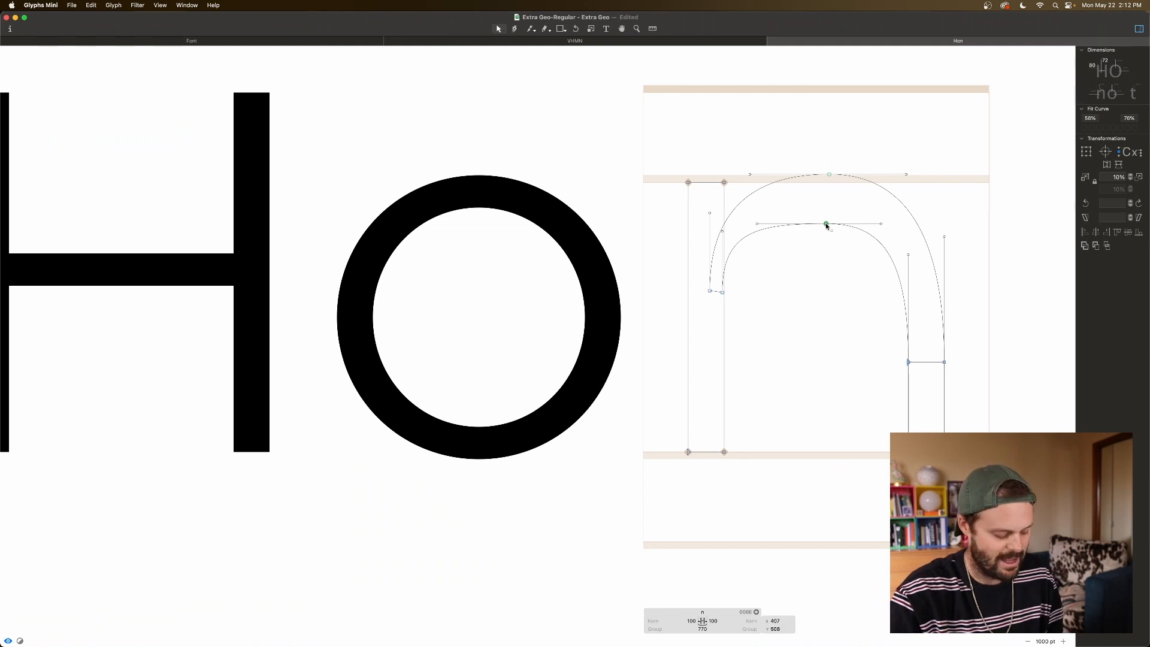
mouse_move(827, 226)
mouse_down()
mouse_move(842, 226)
mouse_move(763, 229)
mouse_move(855, 231)
mouse_move(788, 231)
mouse_move(848, 228)
mouse_move(793, 225)
mouse_move(839, 227)
mouse_move(824, 225)
mouse_up()
key(space)
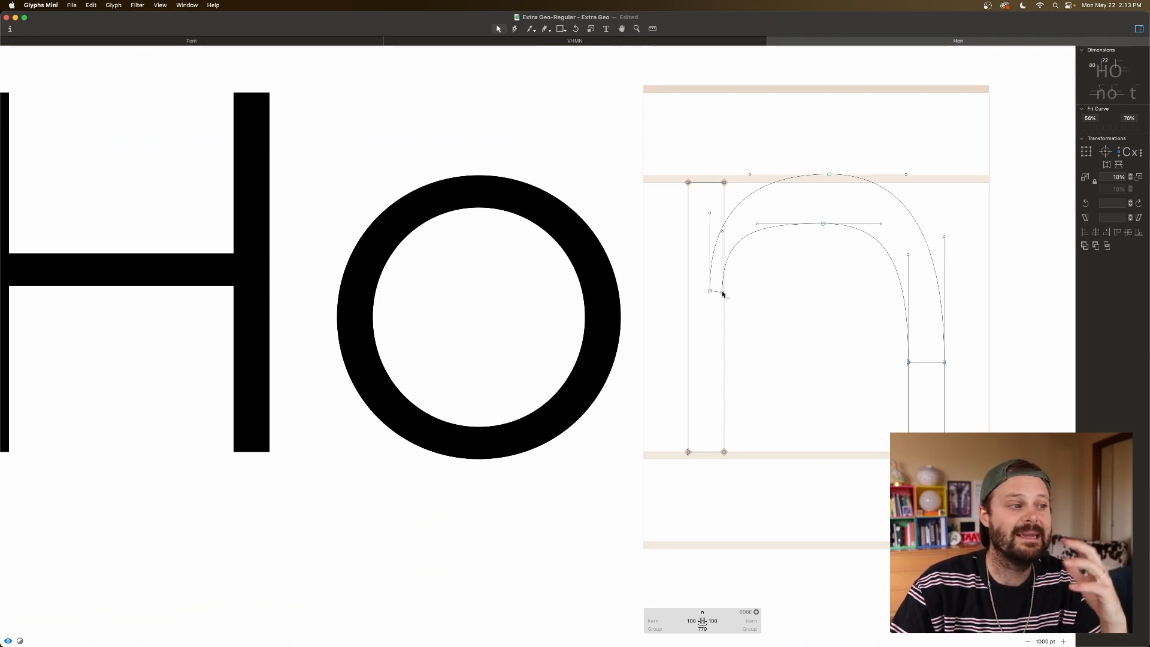
Step: Check the width and height of the o's upper-right outer curve as a reference and return to editing the n
double_click(574, 319)
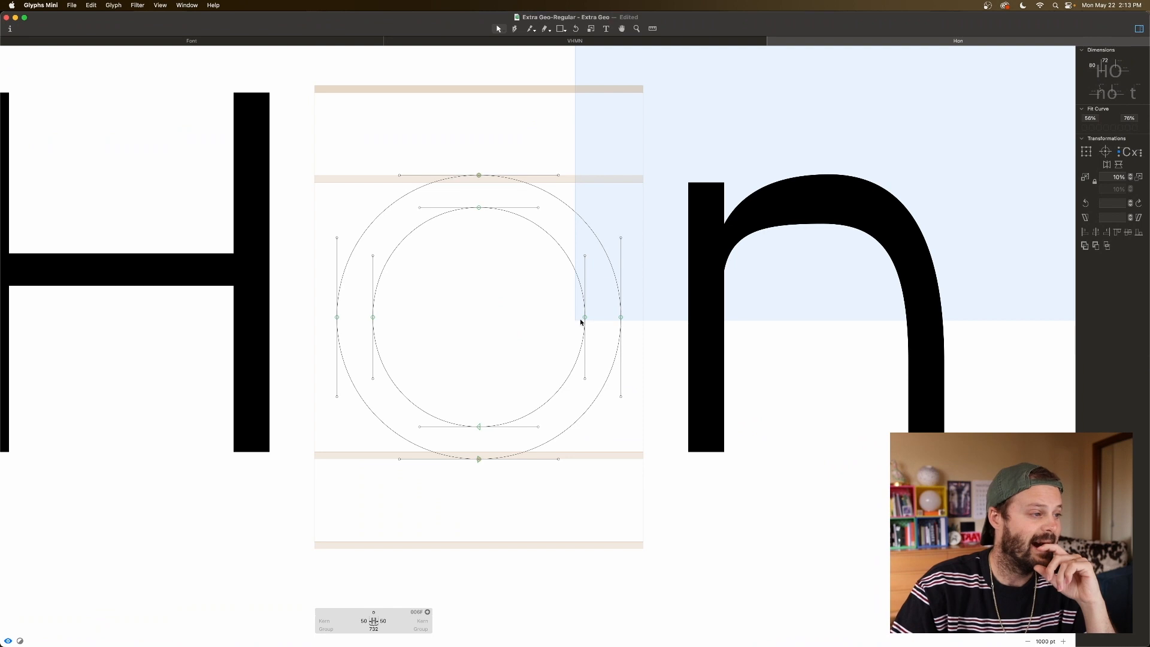
click(594, 235)
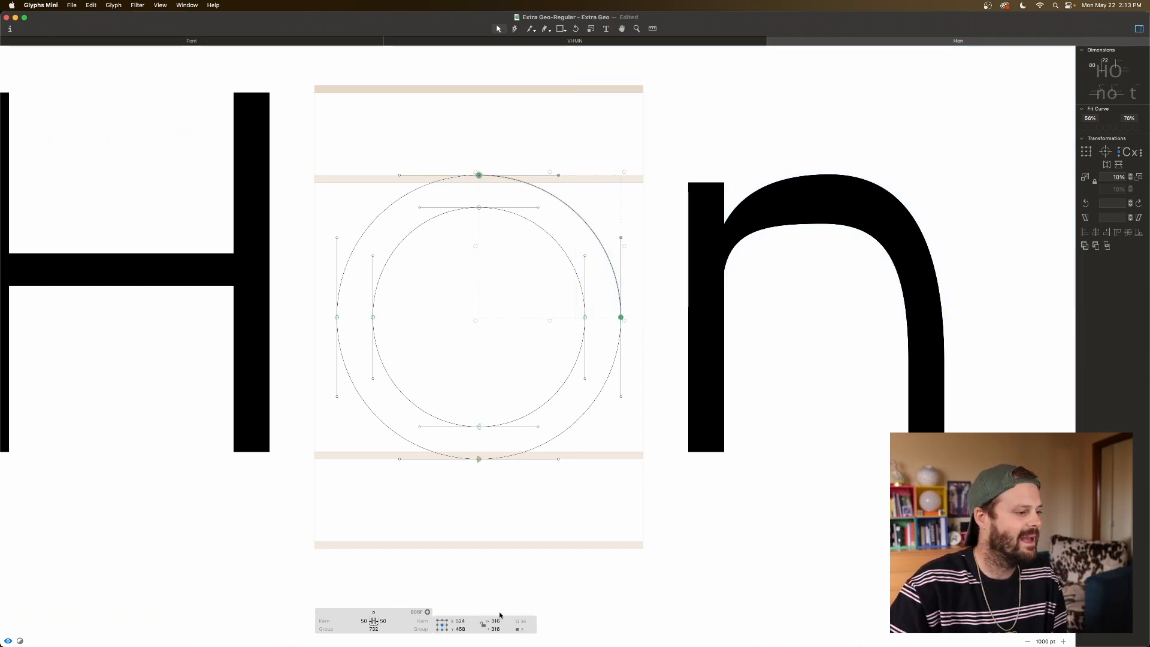
click(857, 293)
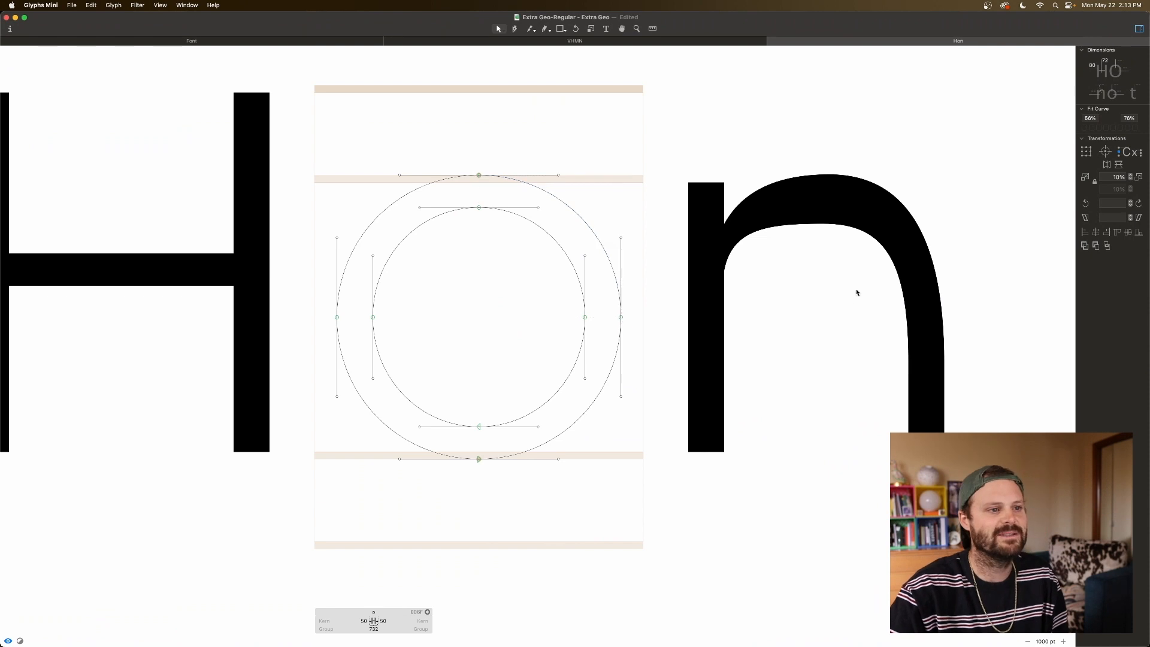
double_click(856, 289)
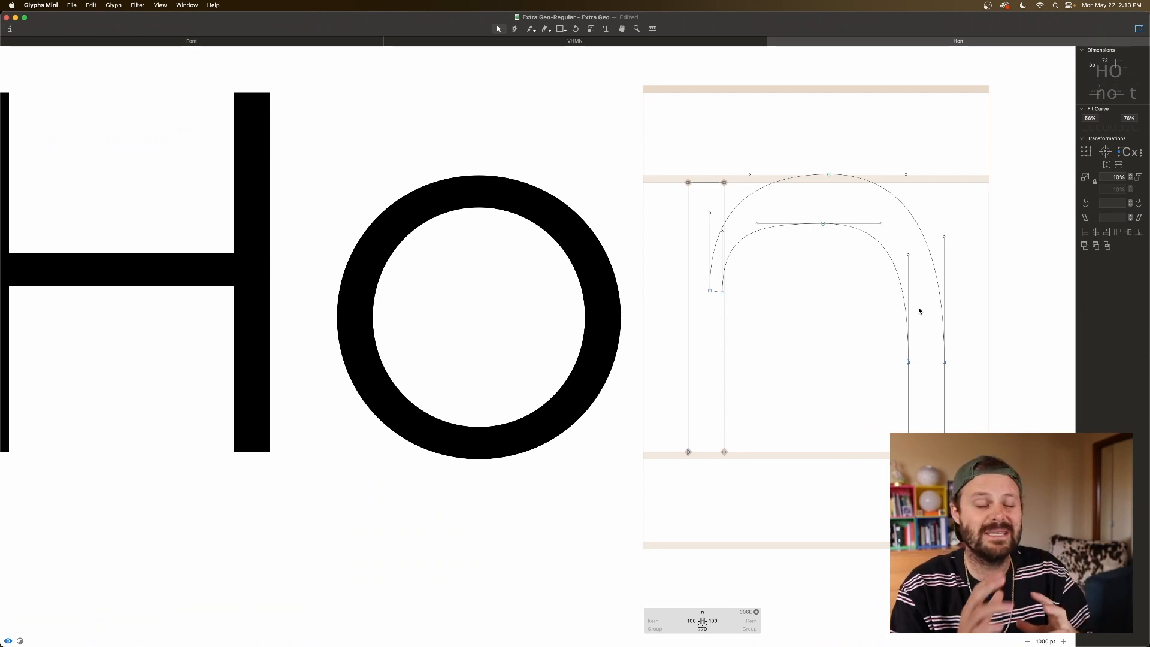
Step: Centre the outer apex node of the n's arch between the outer stem edges by moving it to x 385
click(944, 452)
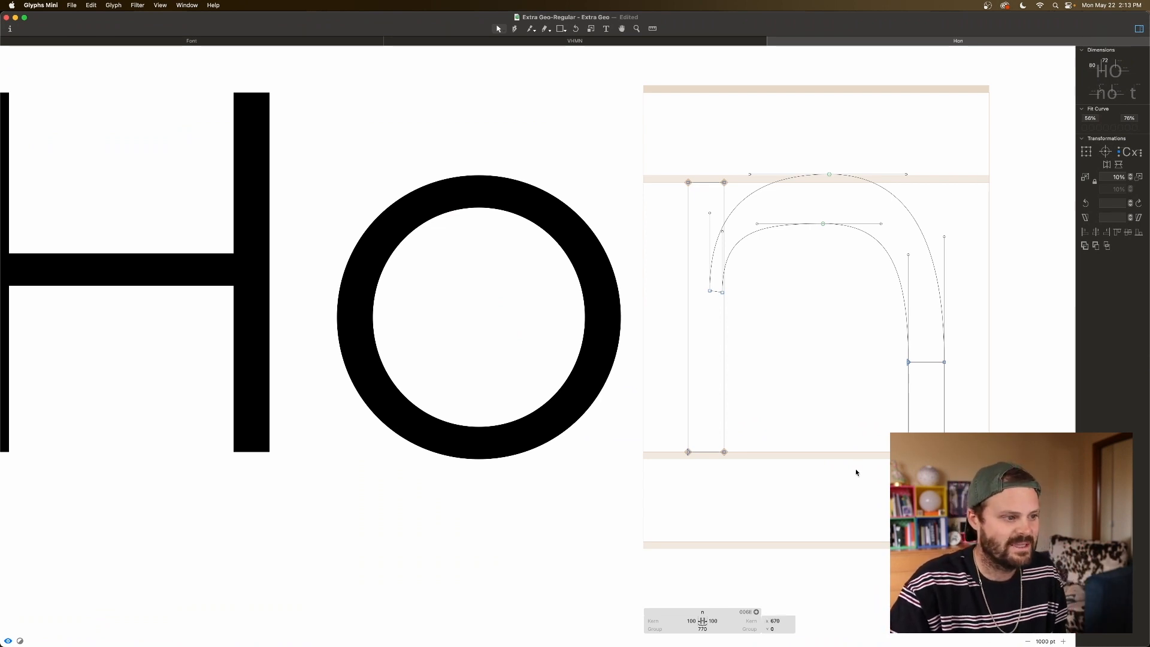
drag(960, 352, 938, 390)
shift+click(687, 451)
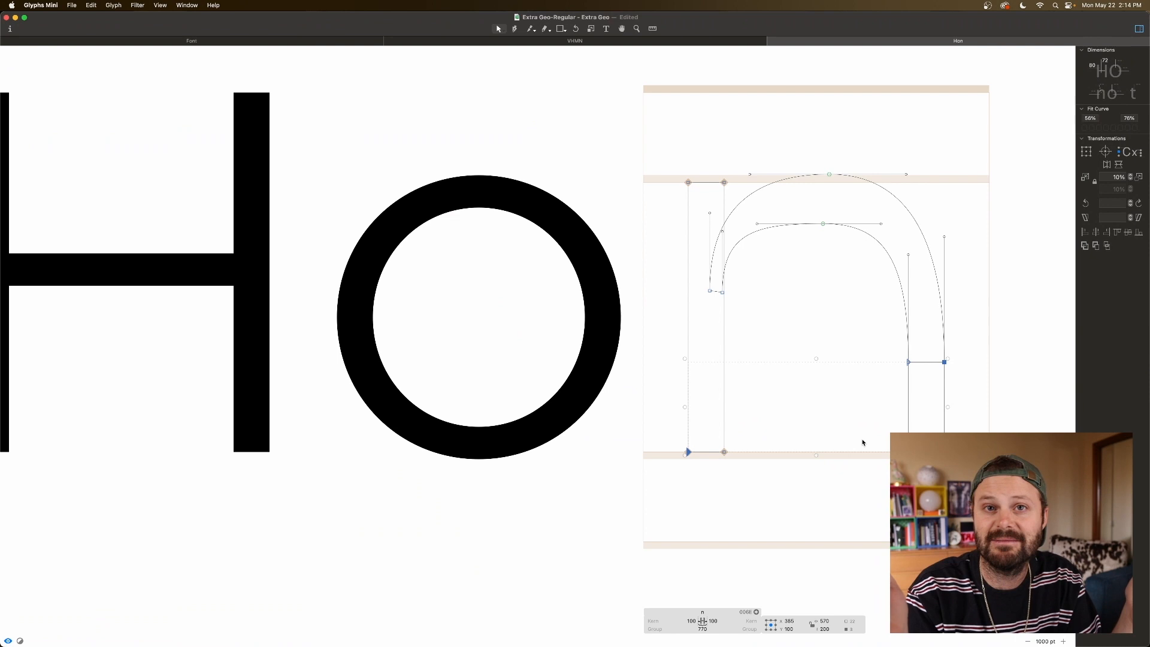
click(830, 175)
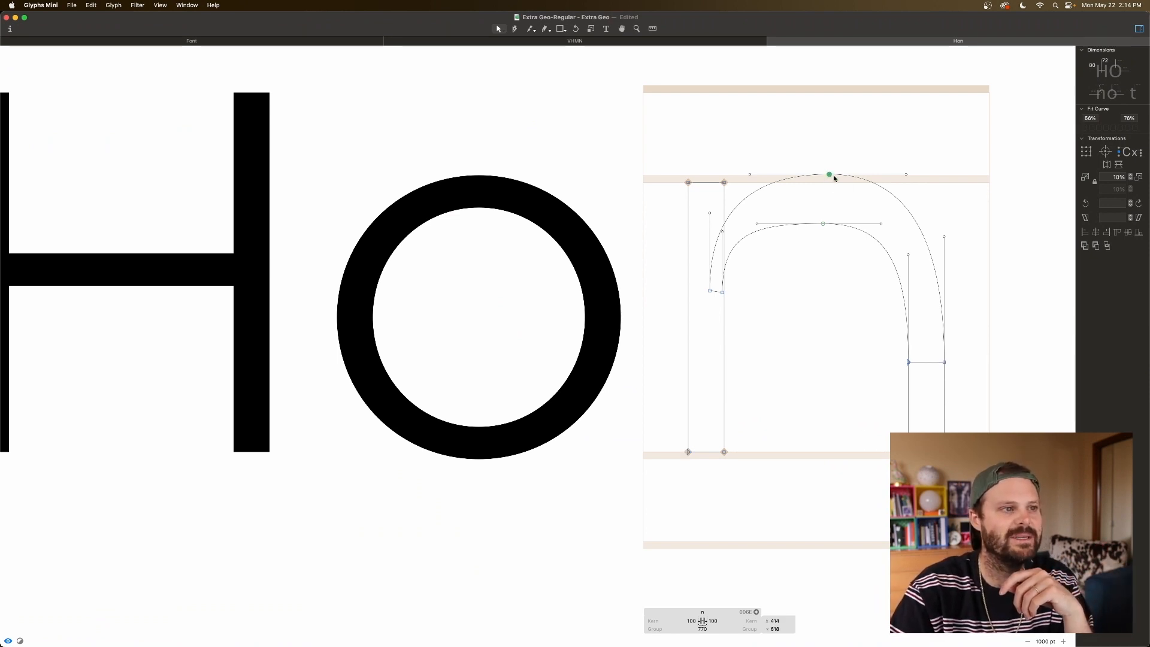
click(925, 242)
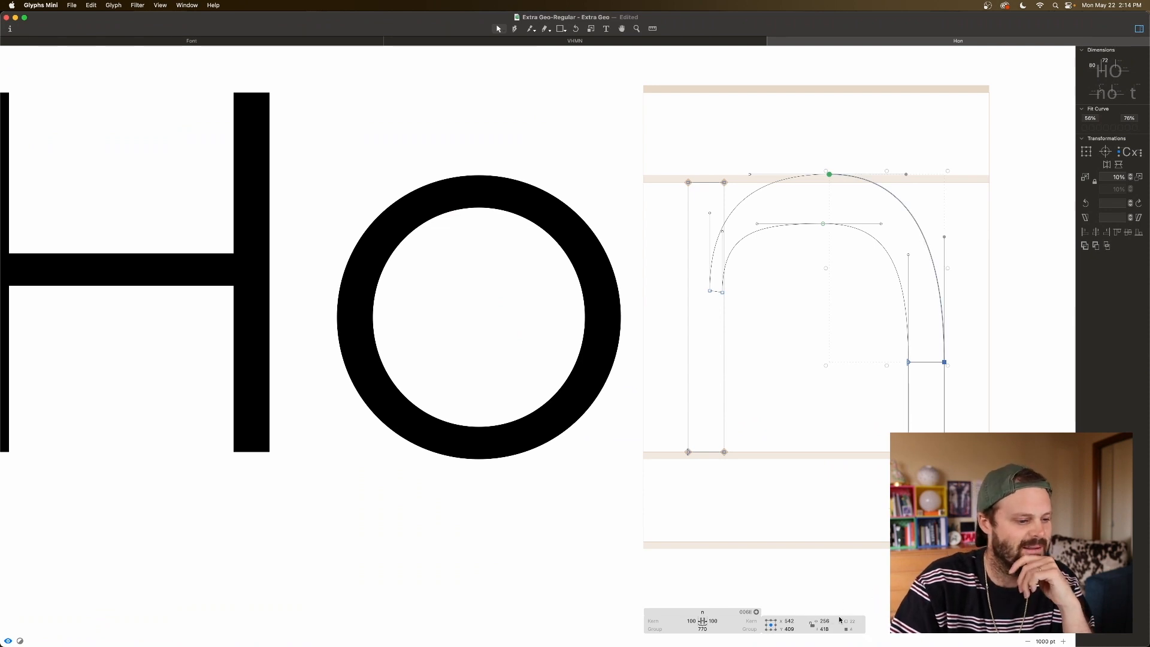
click(829, 175)
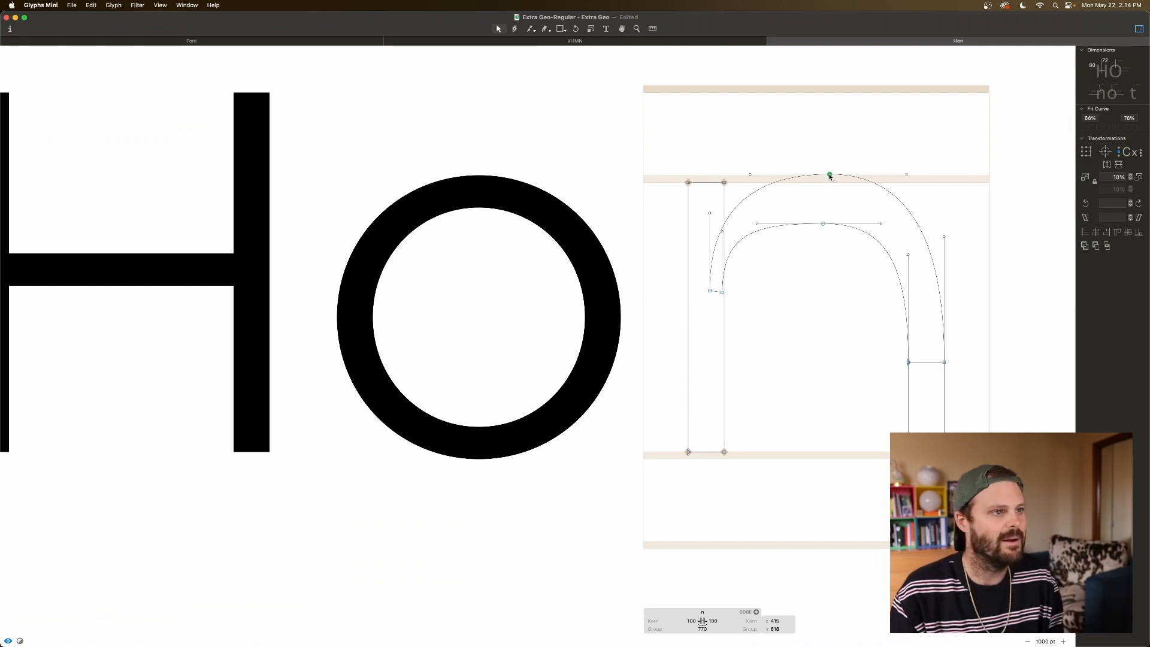
key(shift+Left)
key(shift+Left)
key(shift+Left)
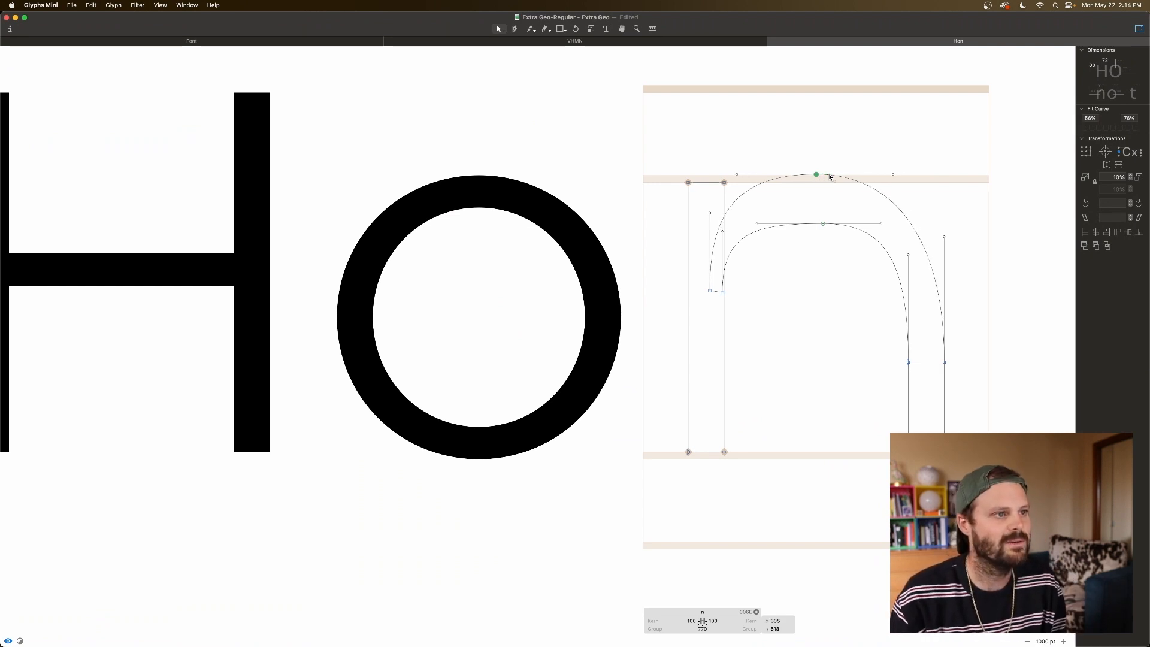
click(861, 185)
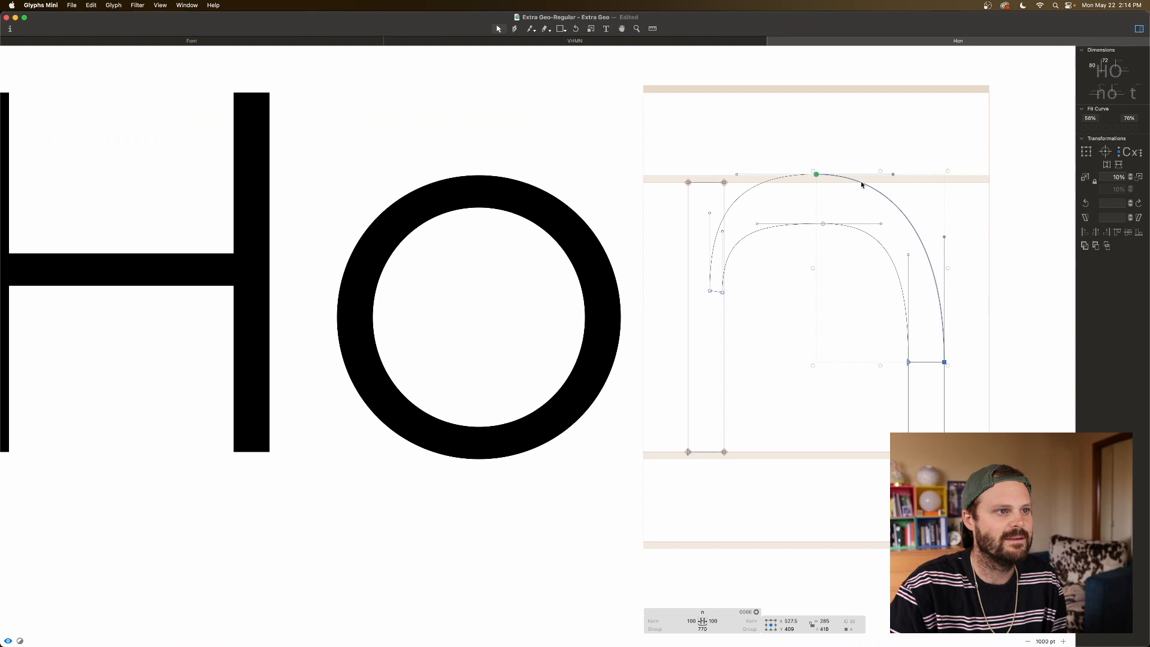
click(800, 261)
Step: Move the outer left end node of the n's arch onto the left stem's outer edge at x 100 and check that curve's size
drag(711, 290, 688, 290)
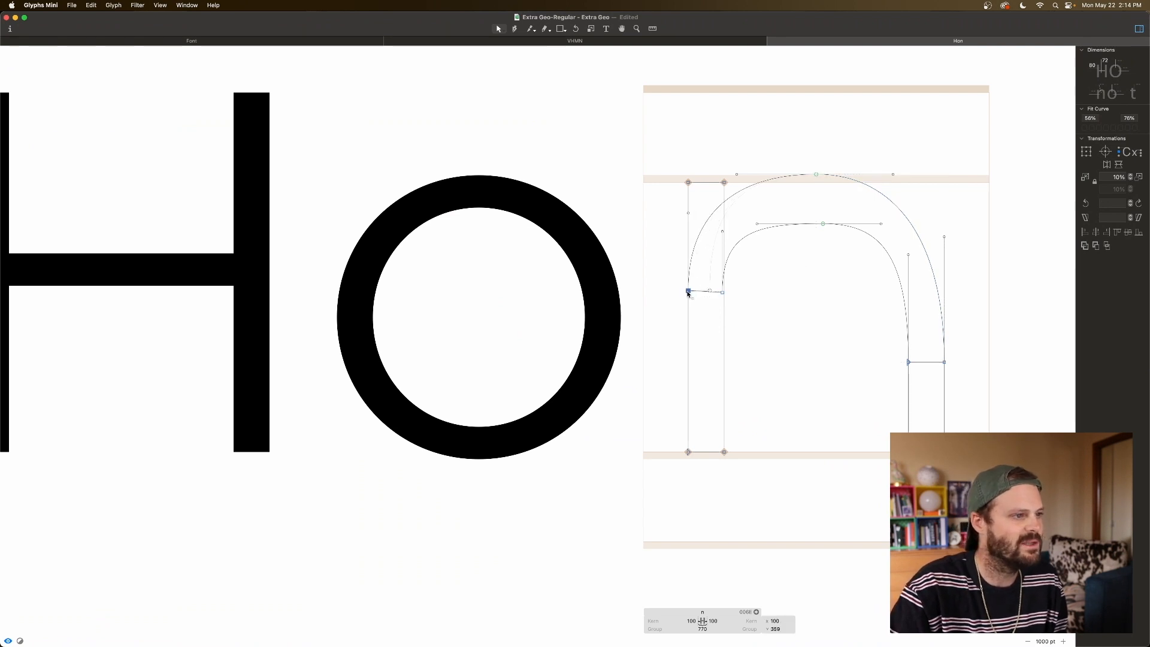
click(702, 229)
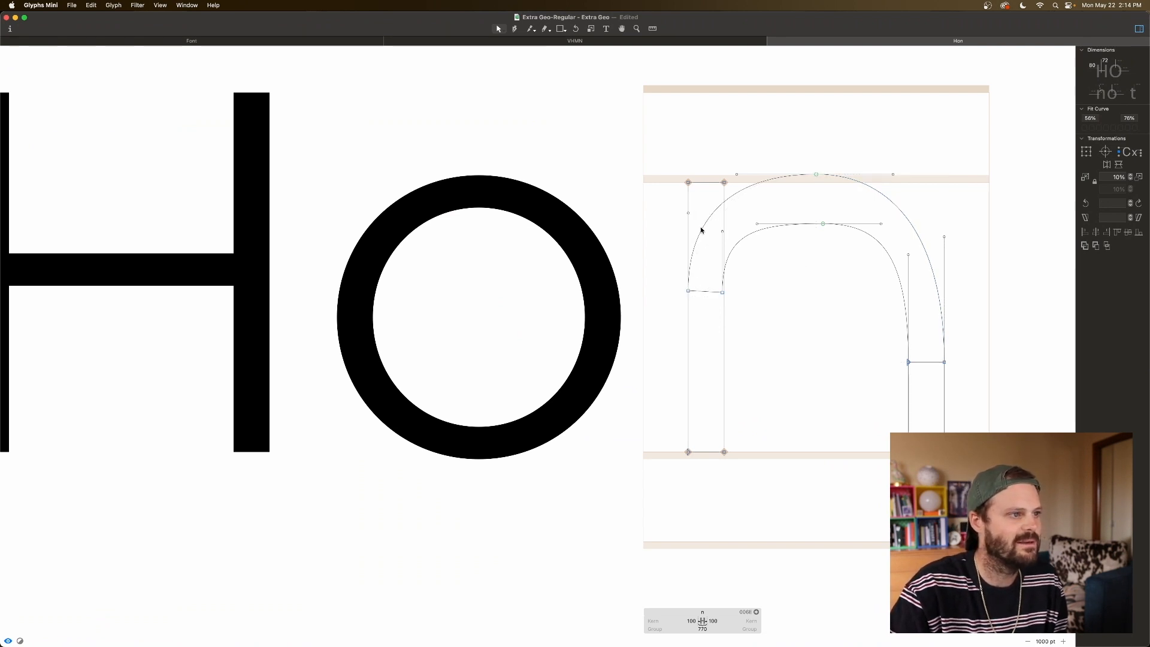
click(753, 187)
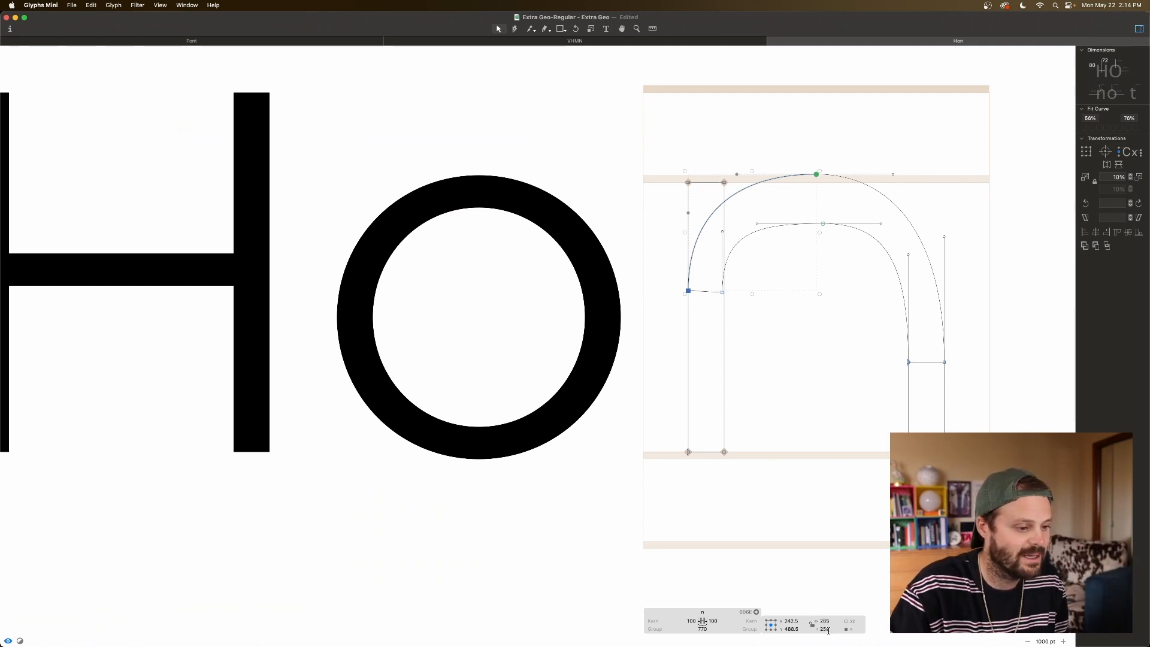
Step: Lower the two left end nodes of the n's arch together until their centre is at y 331
click(705, 292)
drag(742, 285, 680, 304)
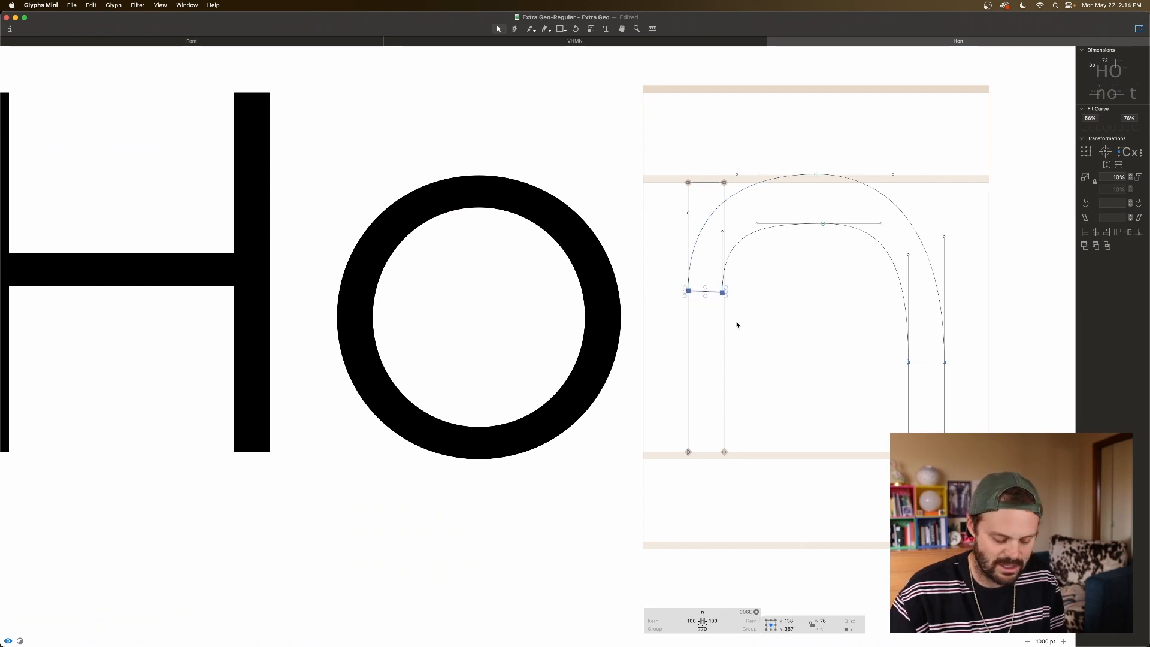
key(Up)
key(Down)
key(Down)
key(Down)
key(Down)
key(Down)
key(Down)
key(Down)
key(Down)
key(Down)
key(Down)
key(Down)
key(Down)
key(Down)
key(Down)
key(Down)
key(Down)
key(Down)
key(Down)
key(Down)
key(Down)
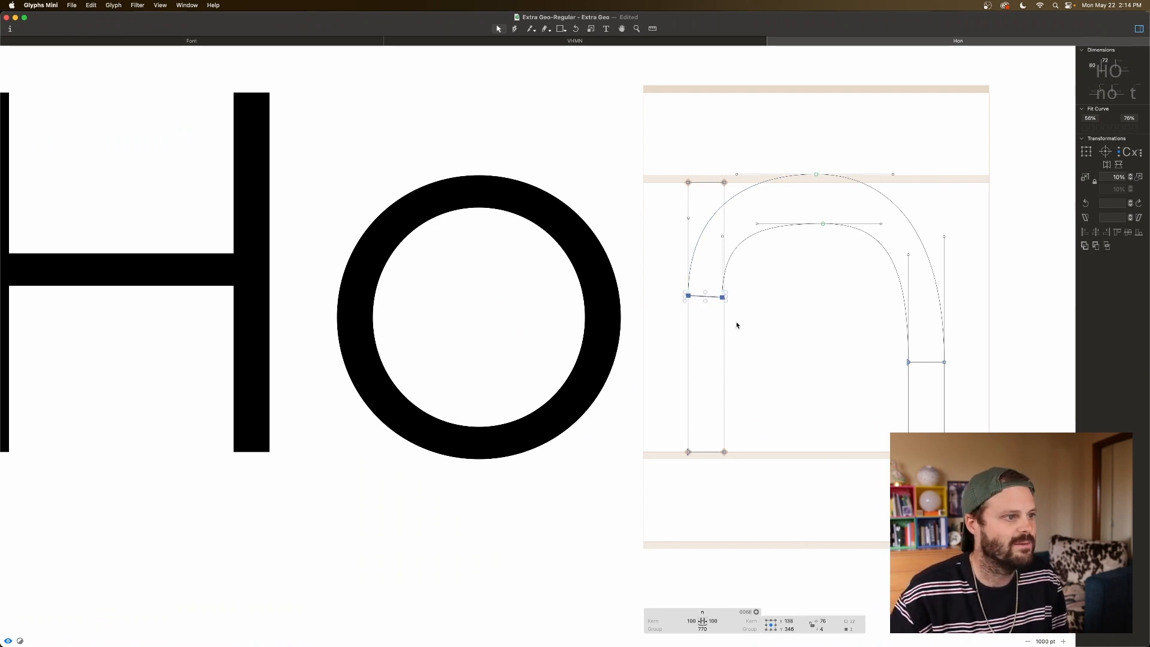
key(Down)
key(Down)
key(Down)
key(Down)
key(Down)
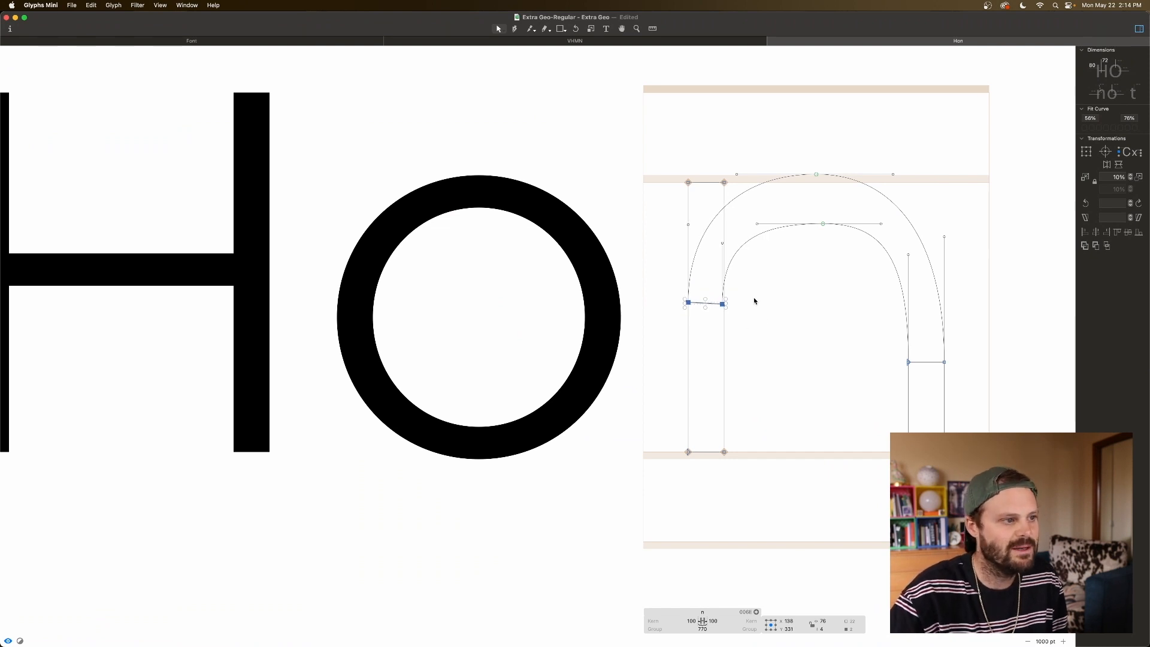
Step: Level the inner left end node of the n's arch with the outer one at y 333
click(742, 306)
click(723, 304)
drag(723, 306, 762, 317)
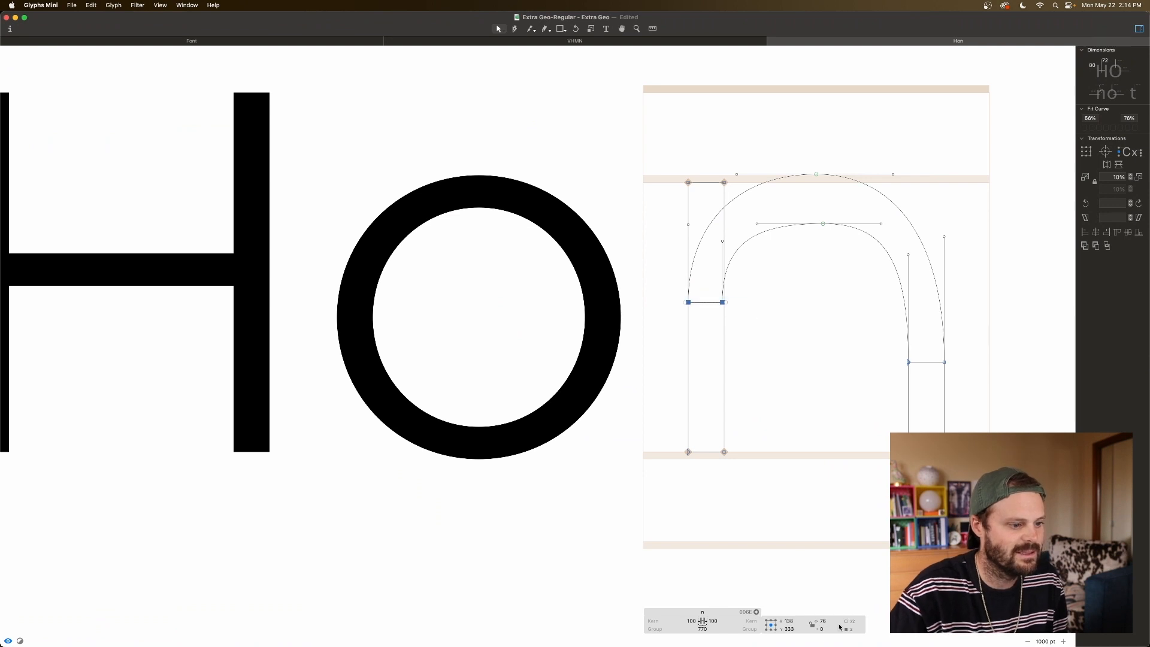
Step: Align the arch's two right end nodes with the left ones at y 333 and check the outer right curve's dimensions
drag(978, 343, 863, 382)
drag(971, 385, 672, 291)
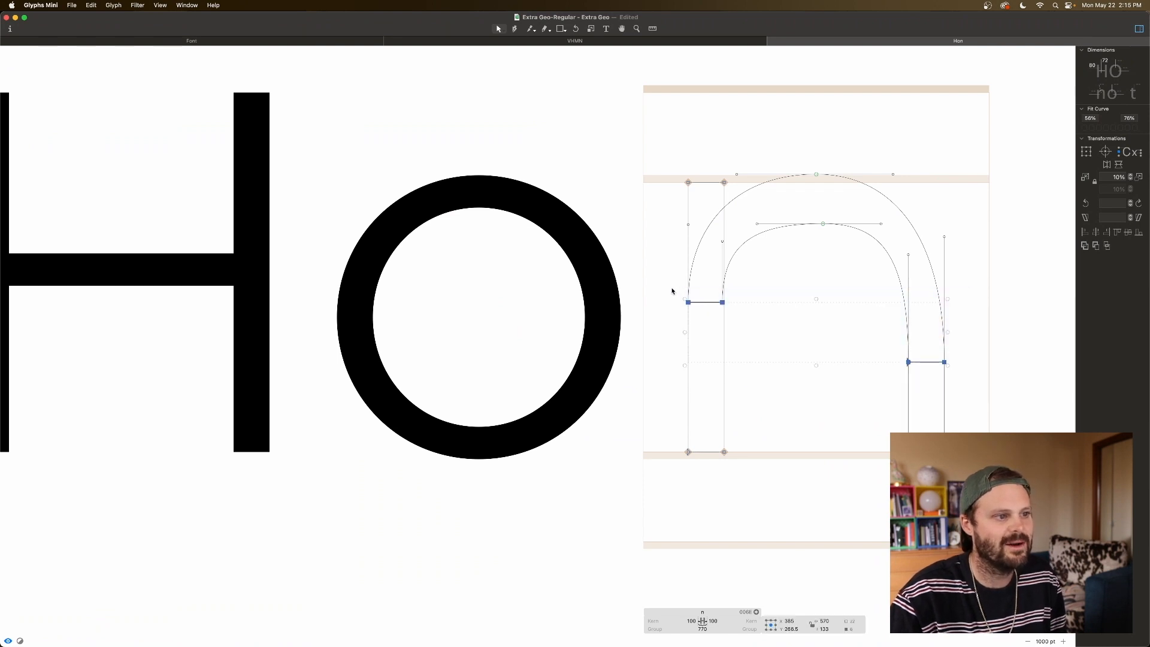
click(1118, 234)
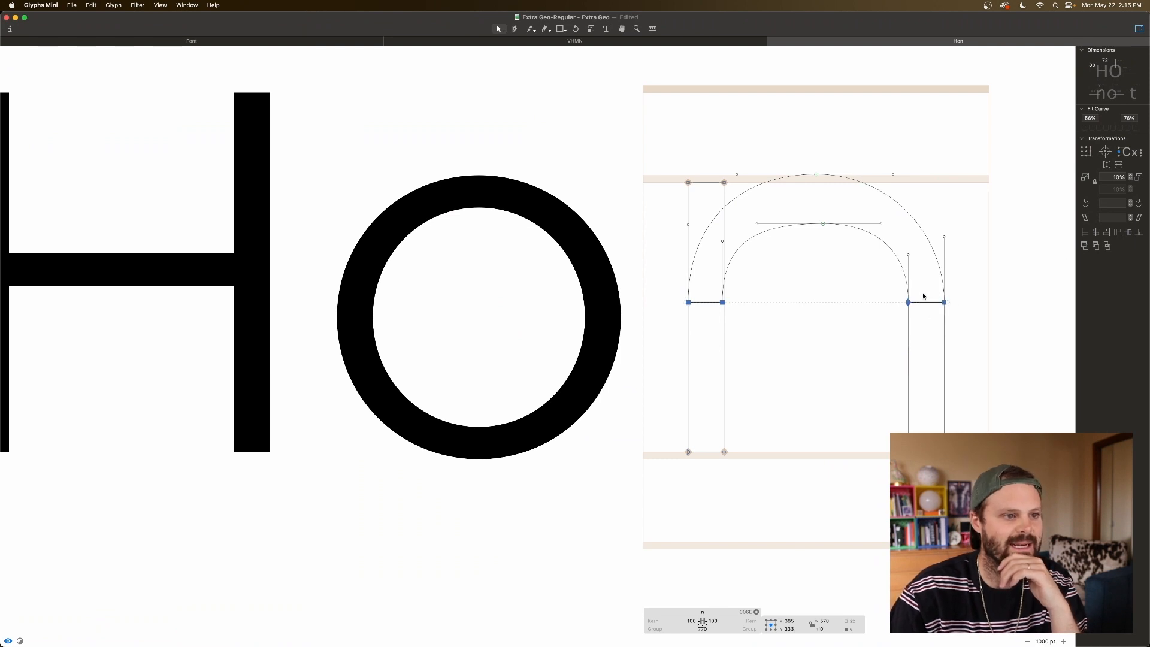
click(938, 260)
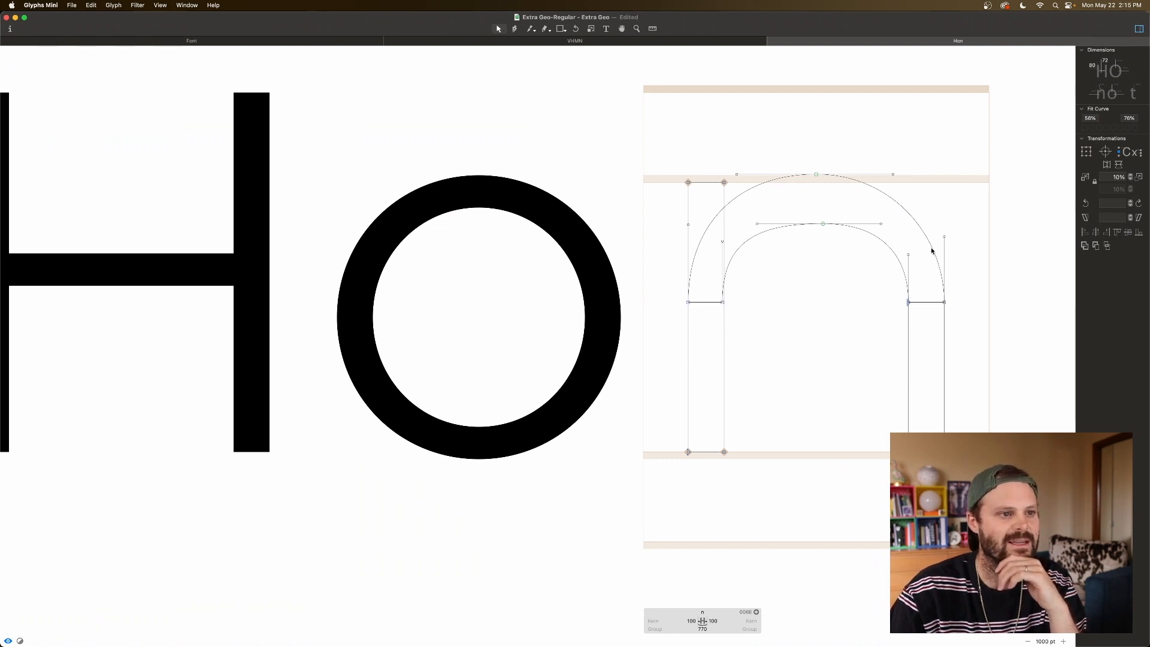
click(935, 252)
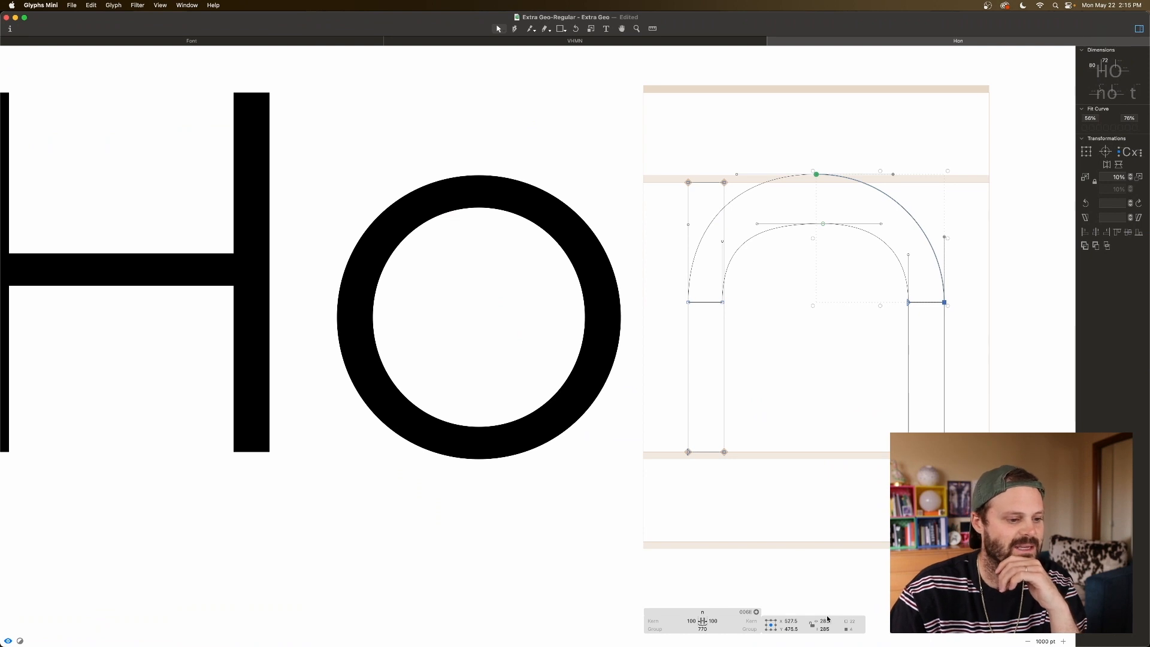
click(852, 339)
key(space)
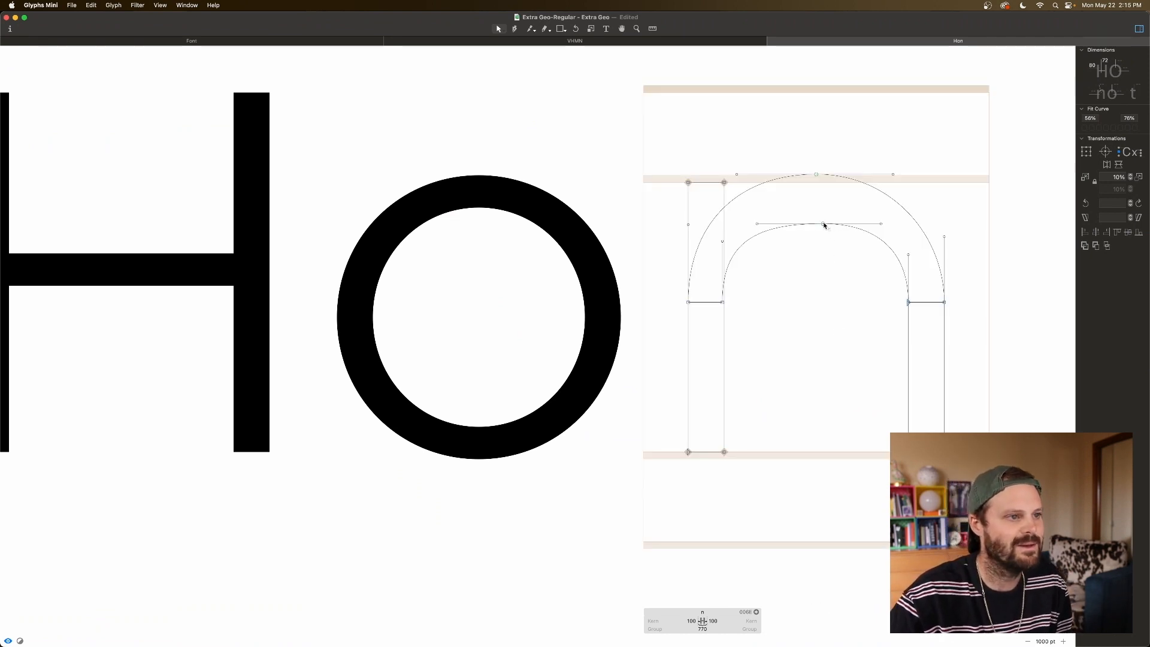
Step: Move the inner apex node of the n's arch to x 385, y 546, directly beneath the outer apex
drag(823, 223, 816, 208)
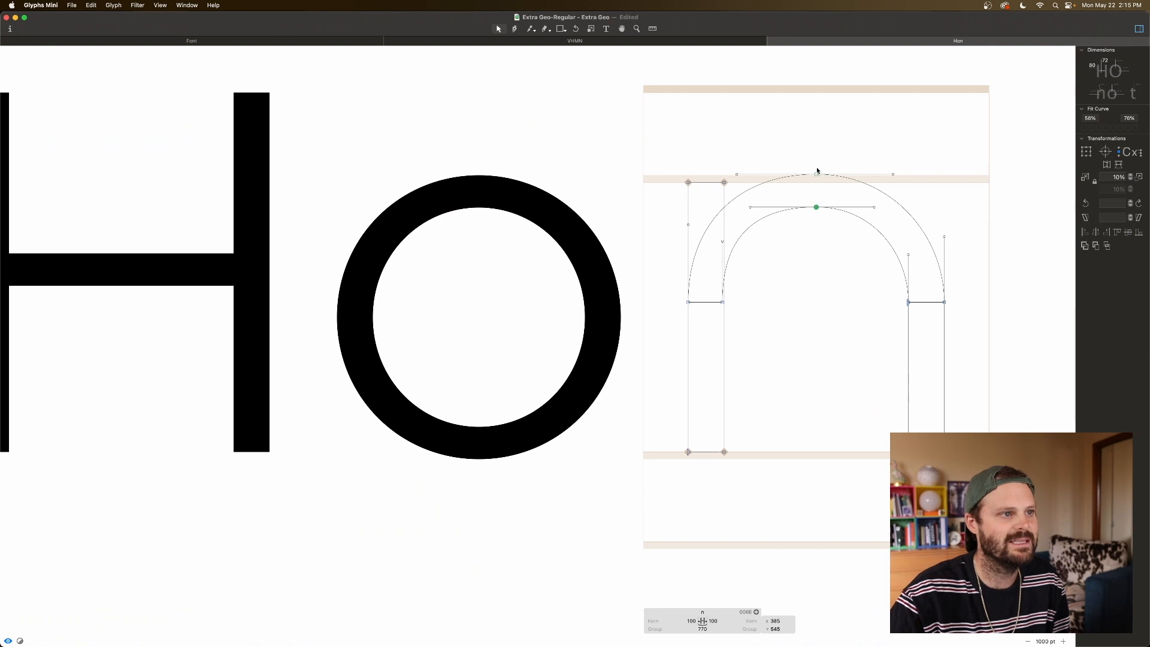
shift+click(815, 174)
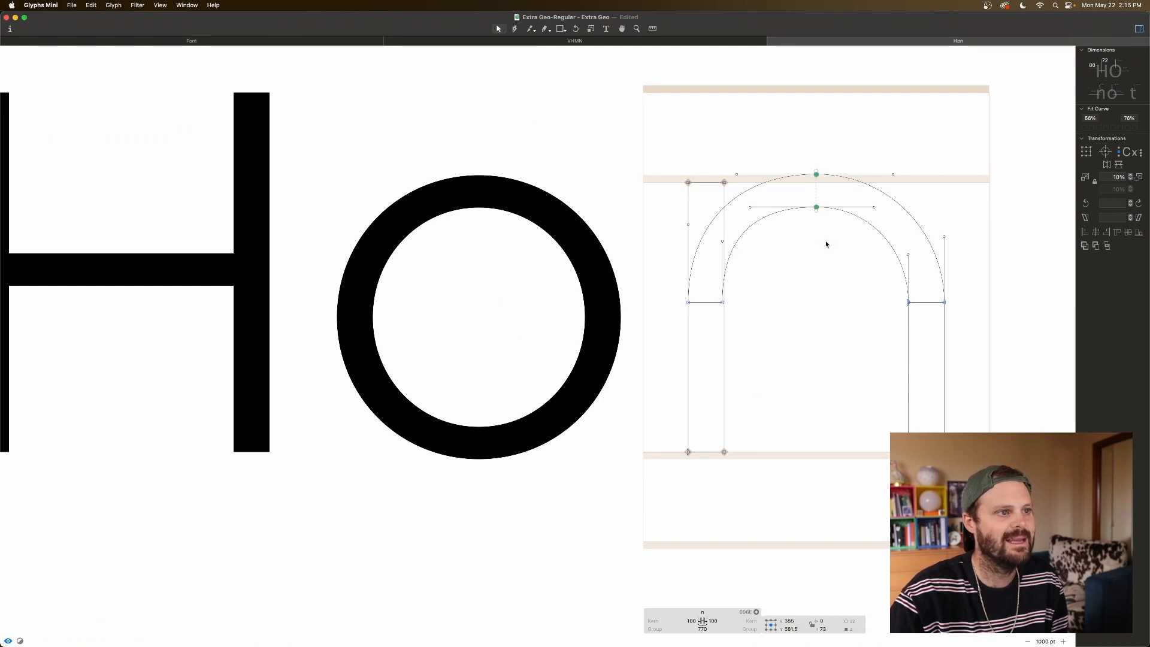
click(813, 285)
click(815, 207)
key(Up)
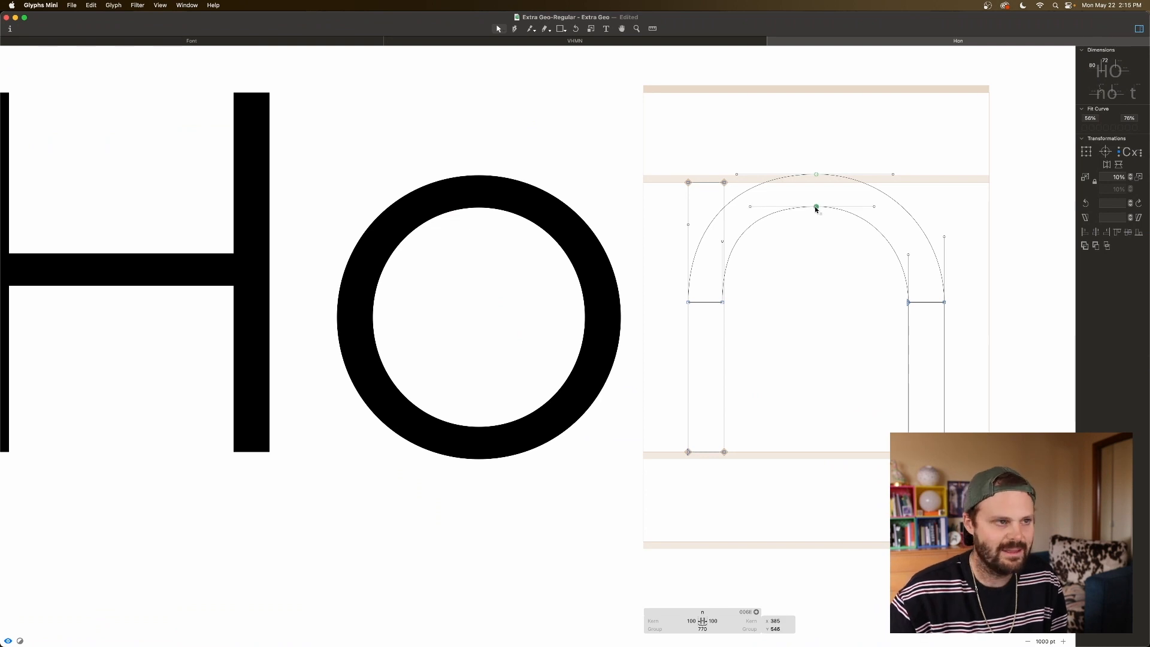
click(817, 225)
key(space)
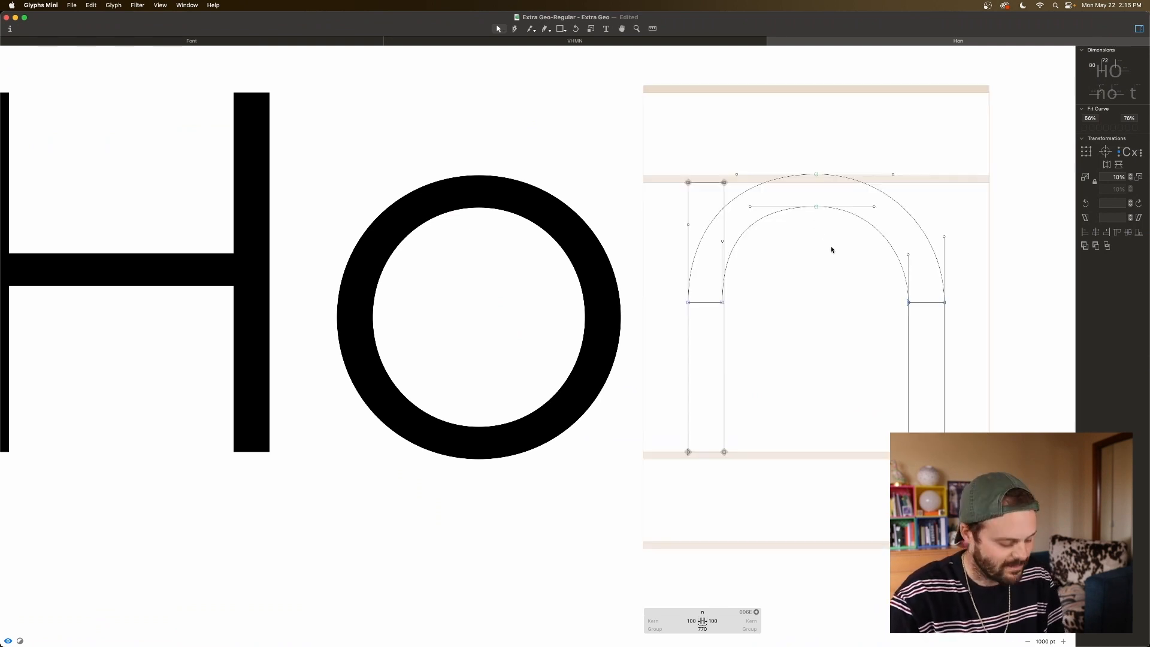
Step: Apply the 56% Fit Curve setting to all of the n's curves and preview the letter
key(super+a)
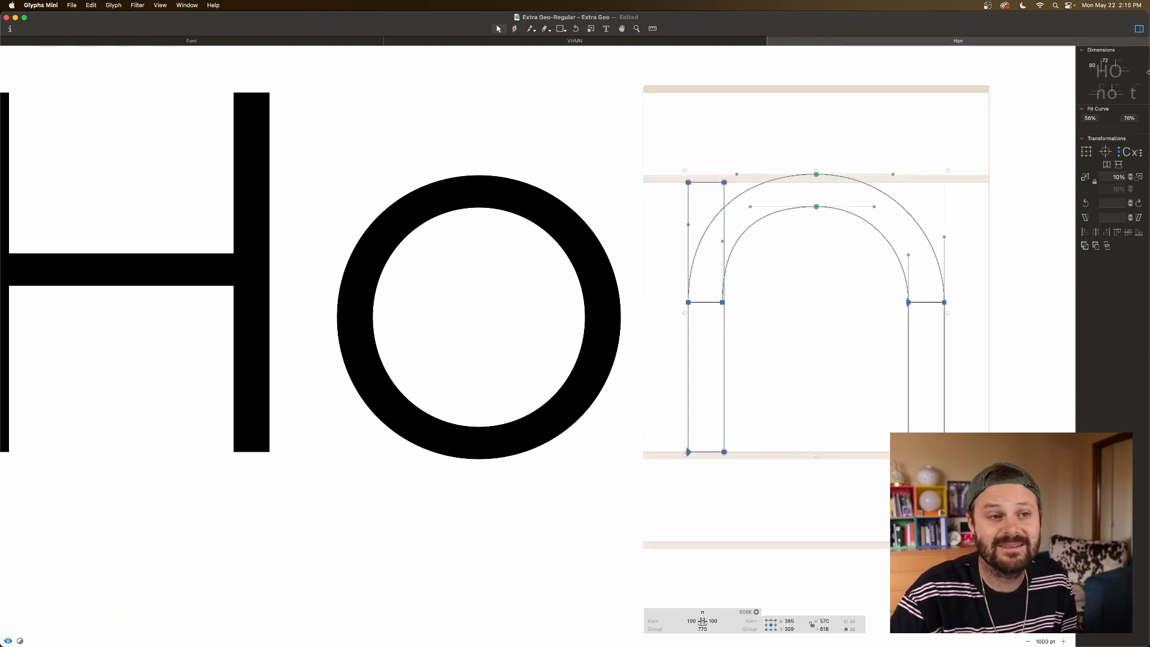
click(1086, 128)
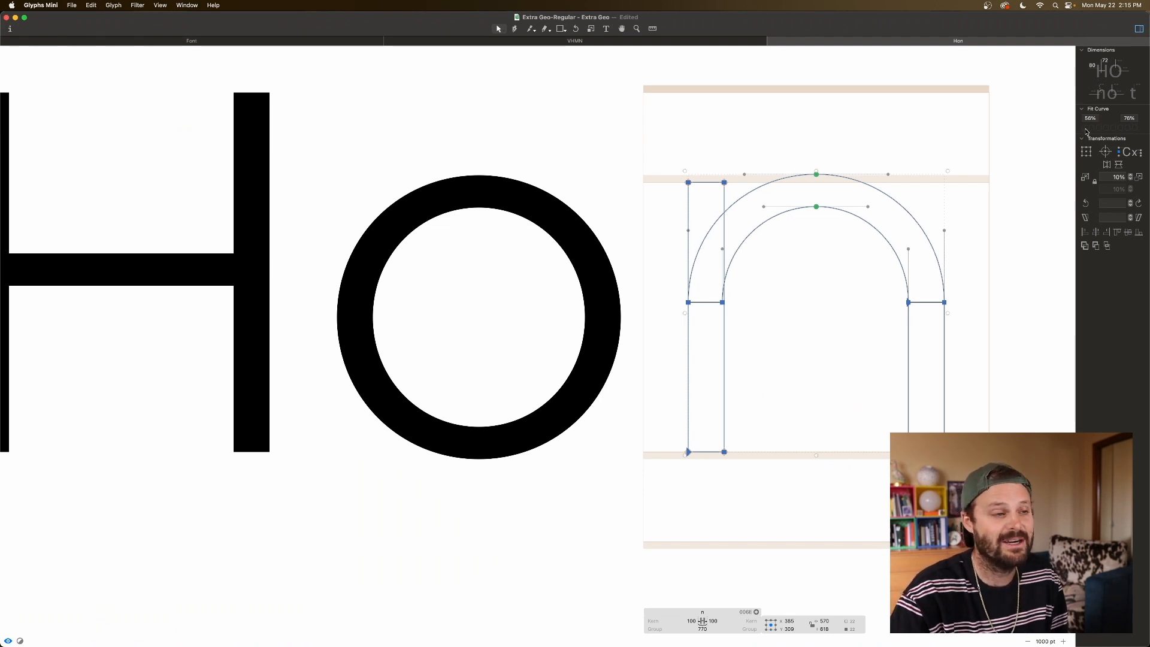
key(space)
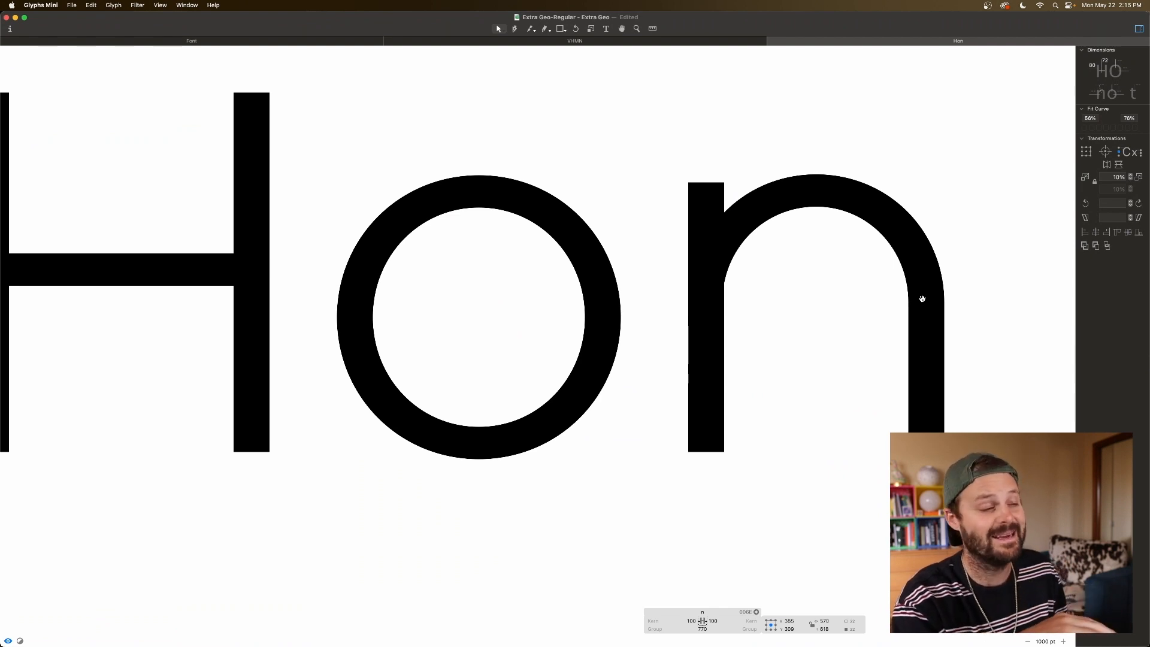
key(space)
click(862, 302)
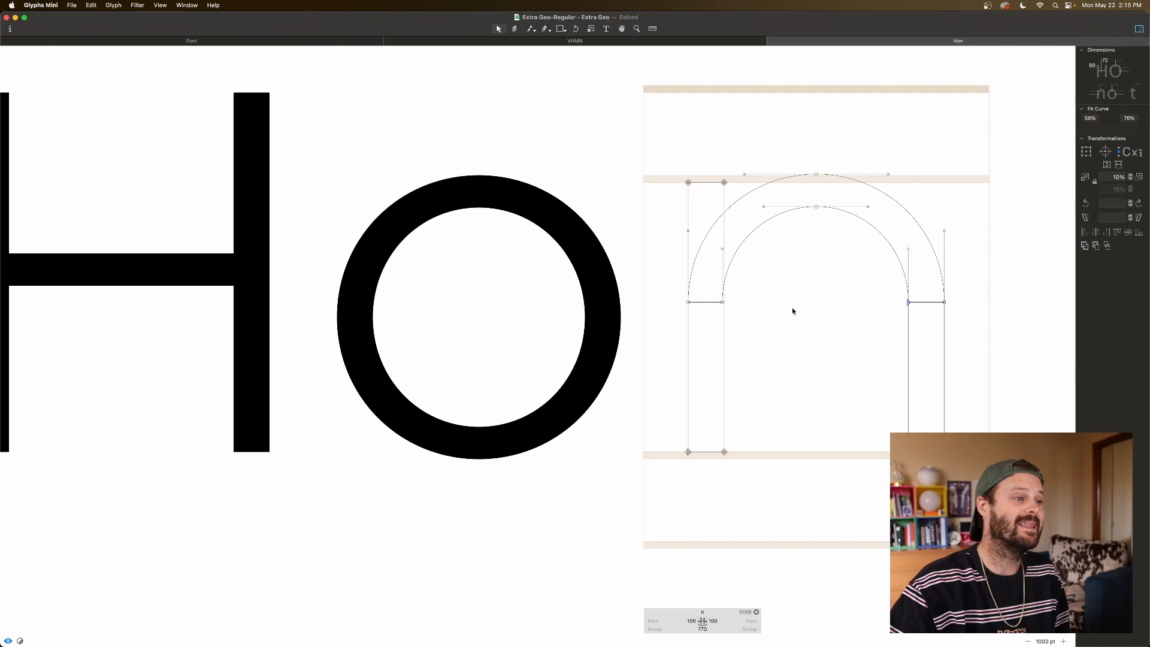
Step: Try nudging the inner left end node of the n's arch right to x 181 and undo the change
click(723, 302)
key(Right)
key(Right)
key(Right)
key(Right)
key(Right)
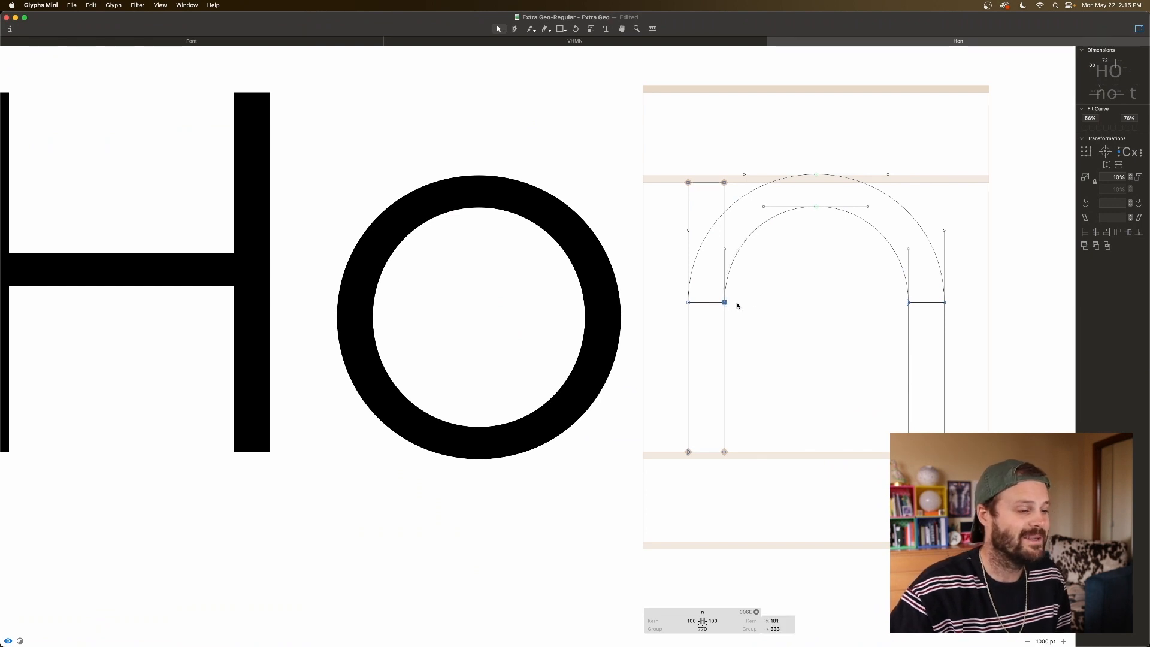
key(space)
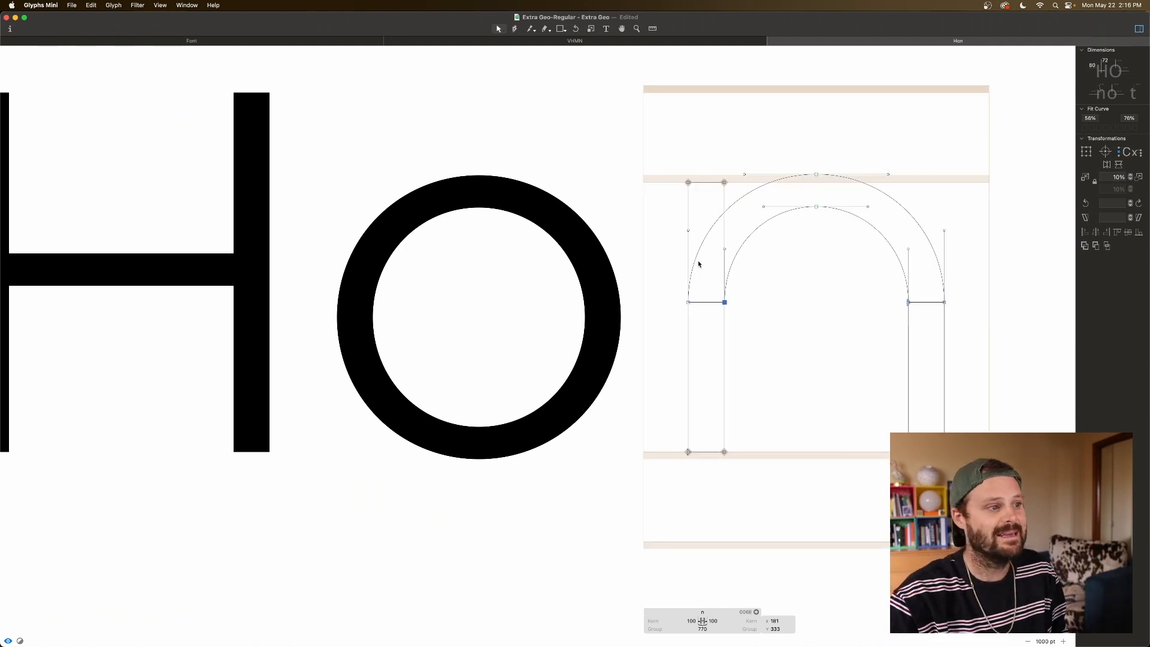
key(space)
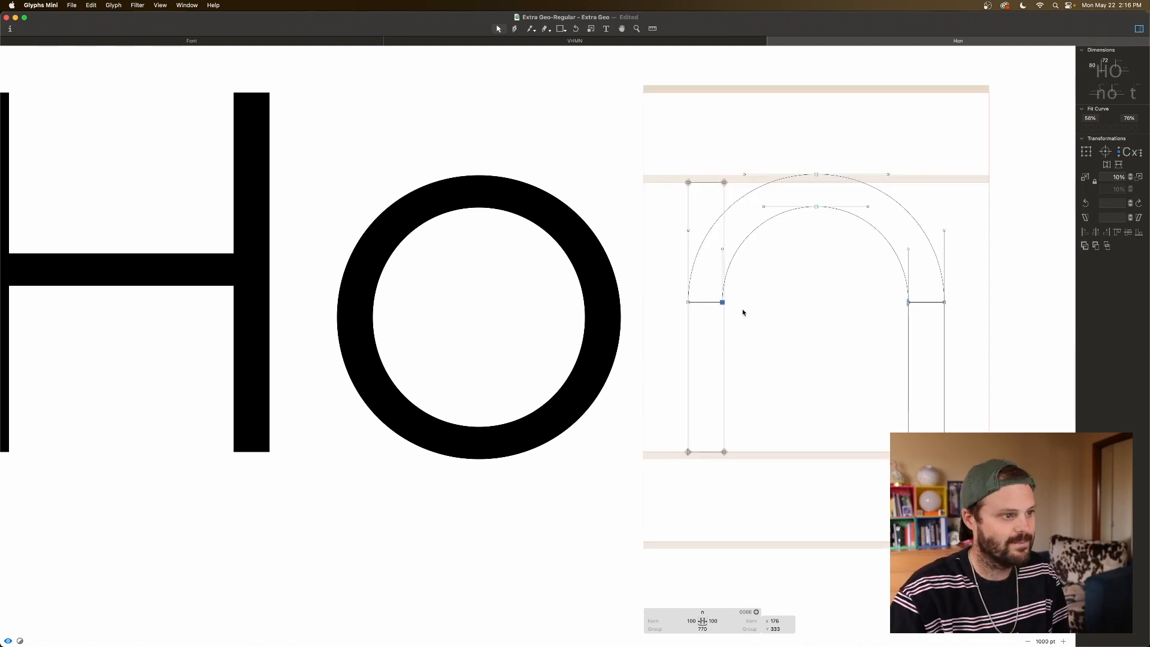
Step: Align the inner left end node of the n's arch with the left stem's inner edge at x 180 and check the outer end node
key(space)
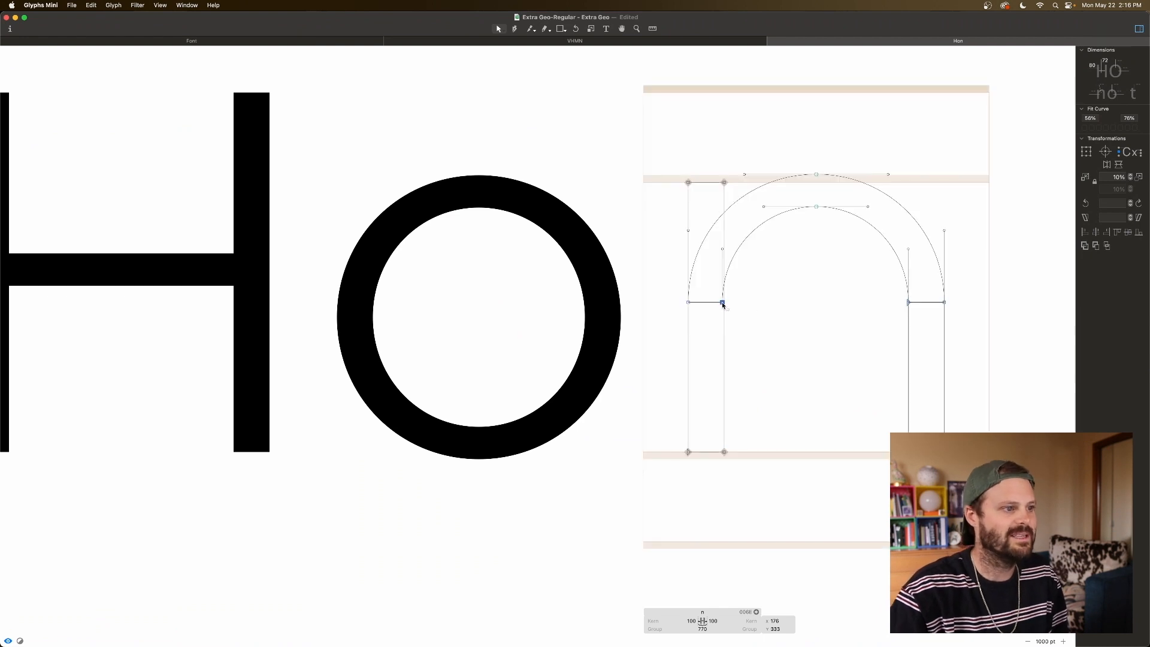
drag(724, 305, 727, 304)
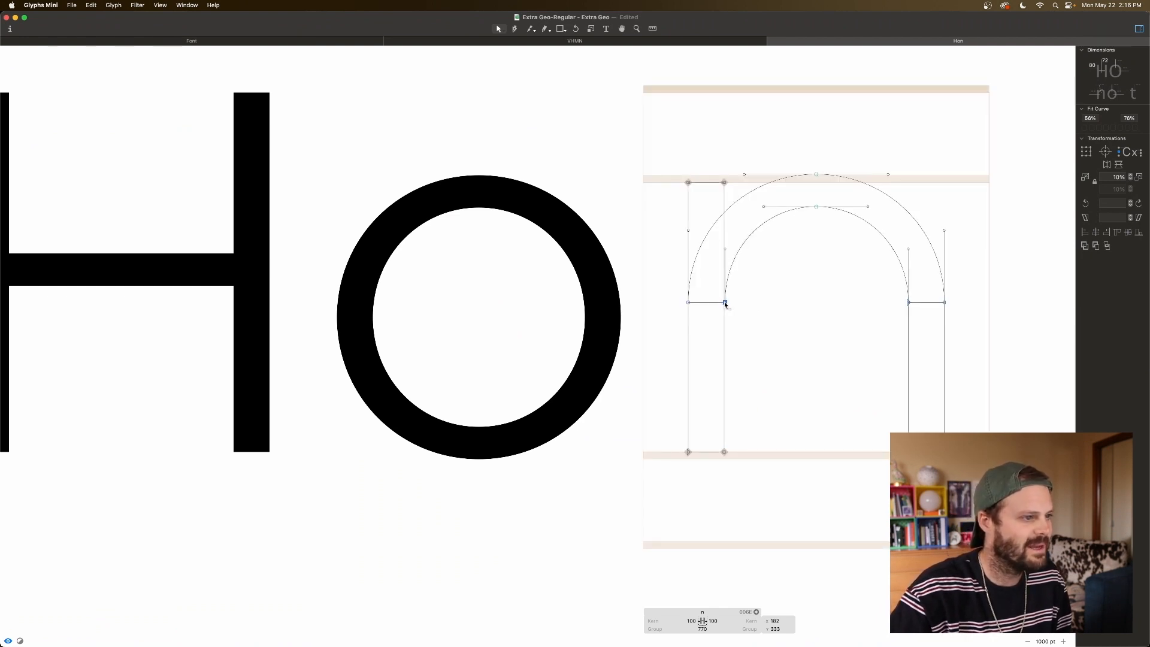
key(super+equal)
key(super+equal)
key(super+equal)
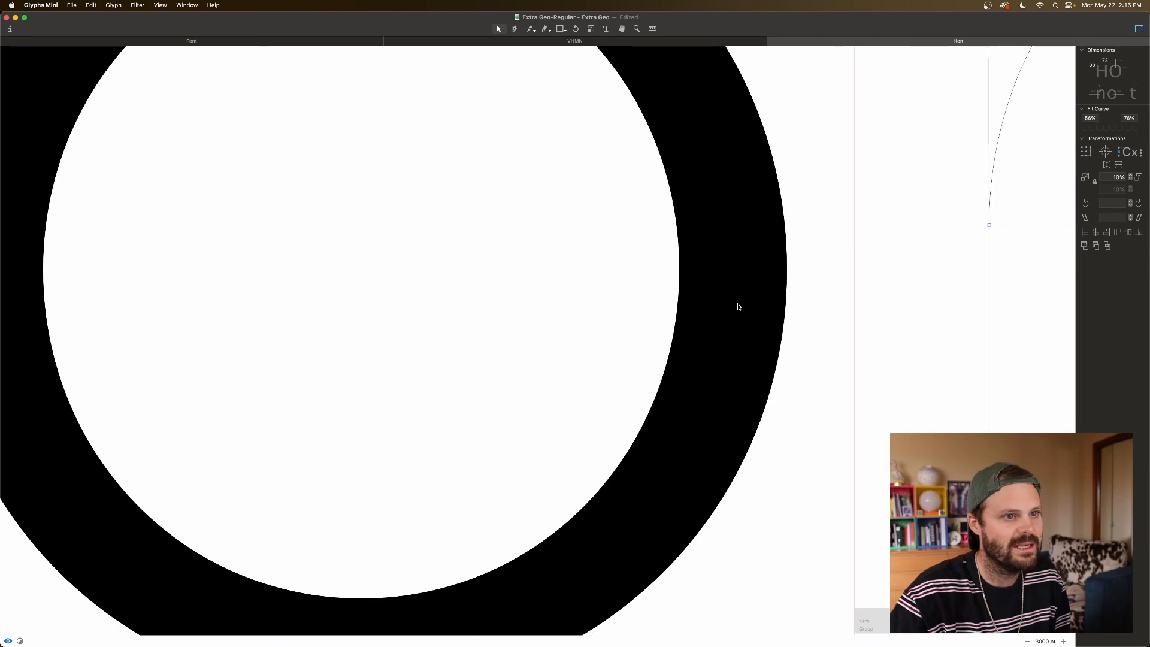
scroll(738, 306, right, 8)
drag(851, 225, 848, 225)
key(space)
scroll(860, 236, up, 5)
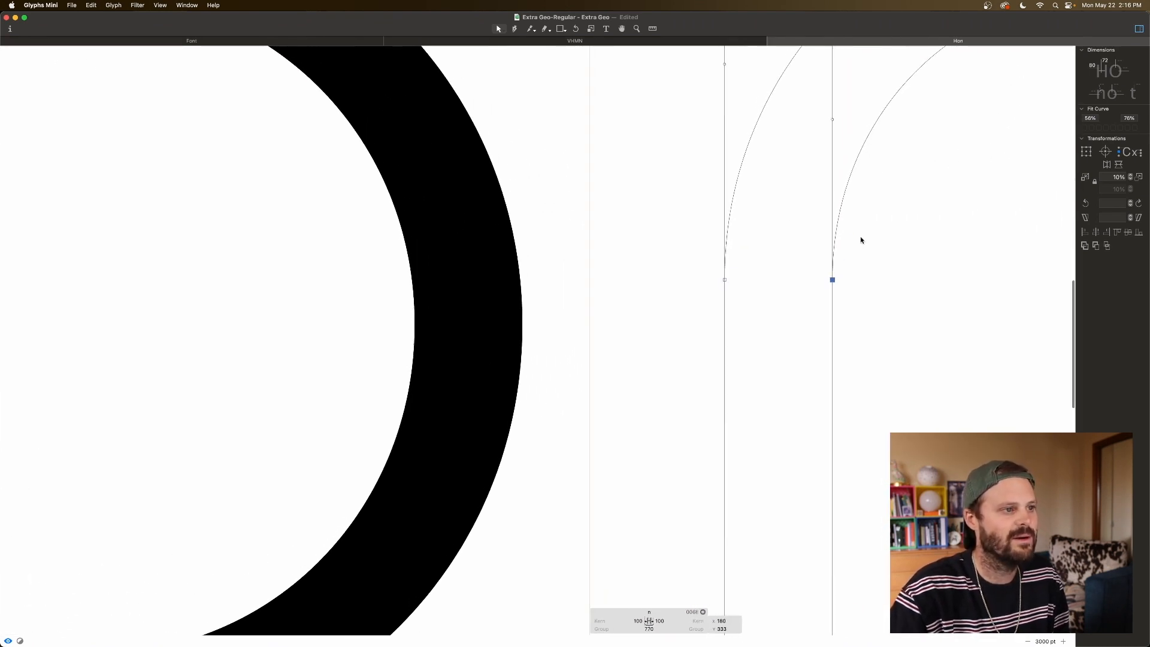
click(724, 300)
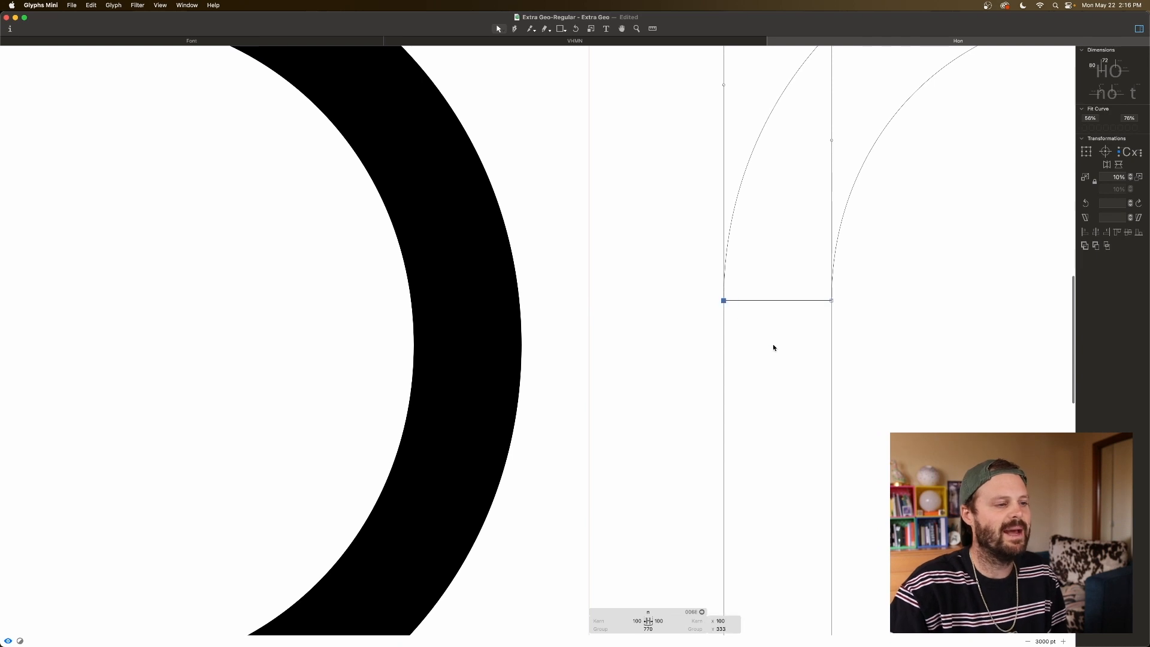
Step: Move the outer left end node of the n's arch right to x 140 and preview the letters
key(shift+Right)
key(shift+Right)
key(shift+Right)
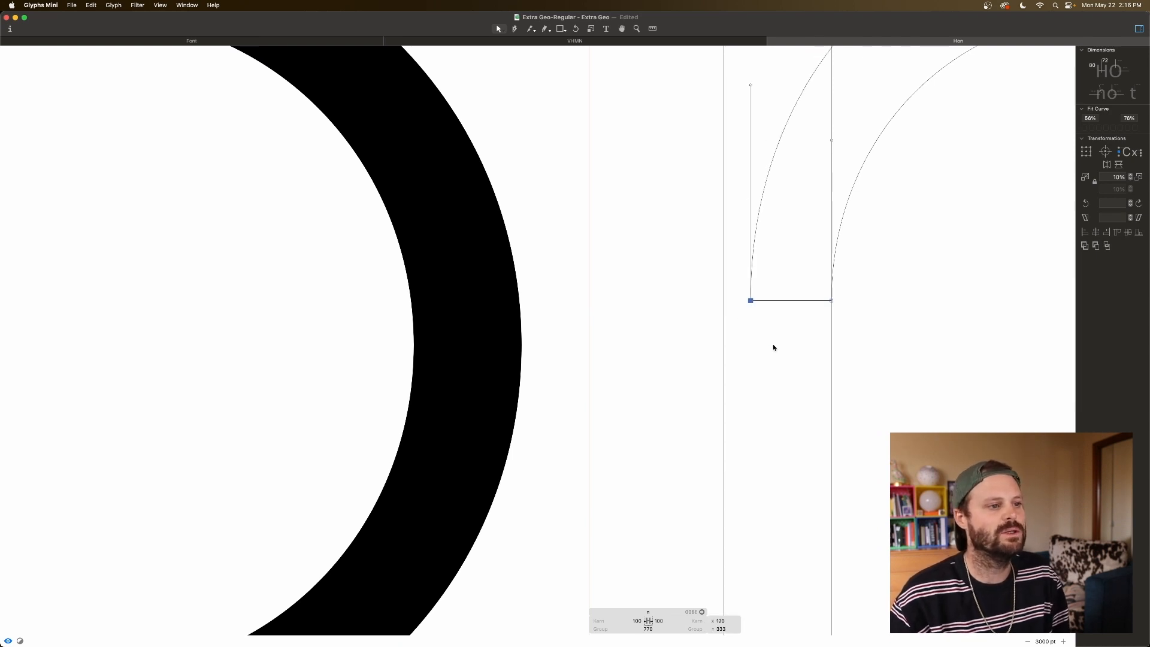
key(space)
key(shift+Right)
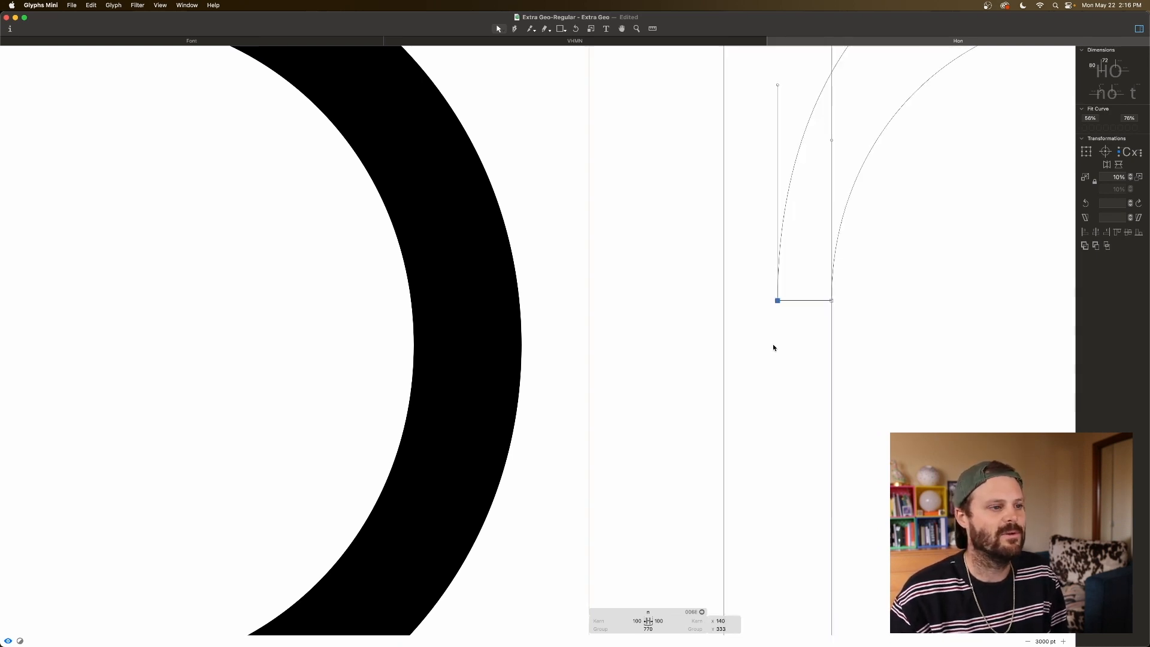
key(super+minus)
key(super+minus)
key(space)
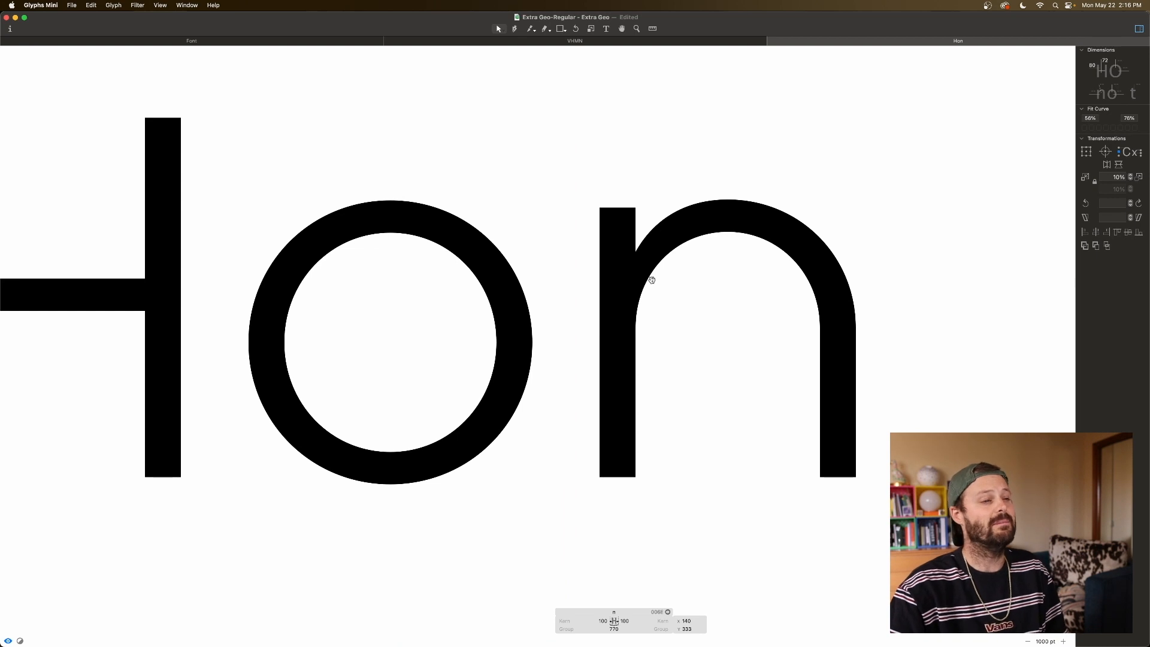
Step: Set the arch's outer left end node to x 120 after comparing it with x 130 in preview
double_click(687, 331)
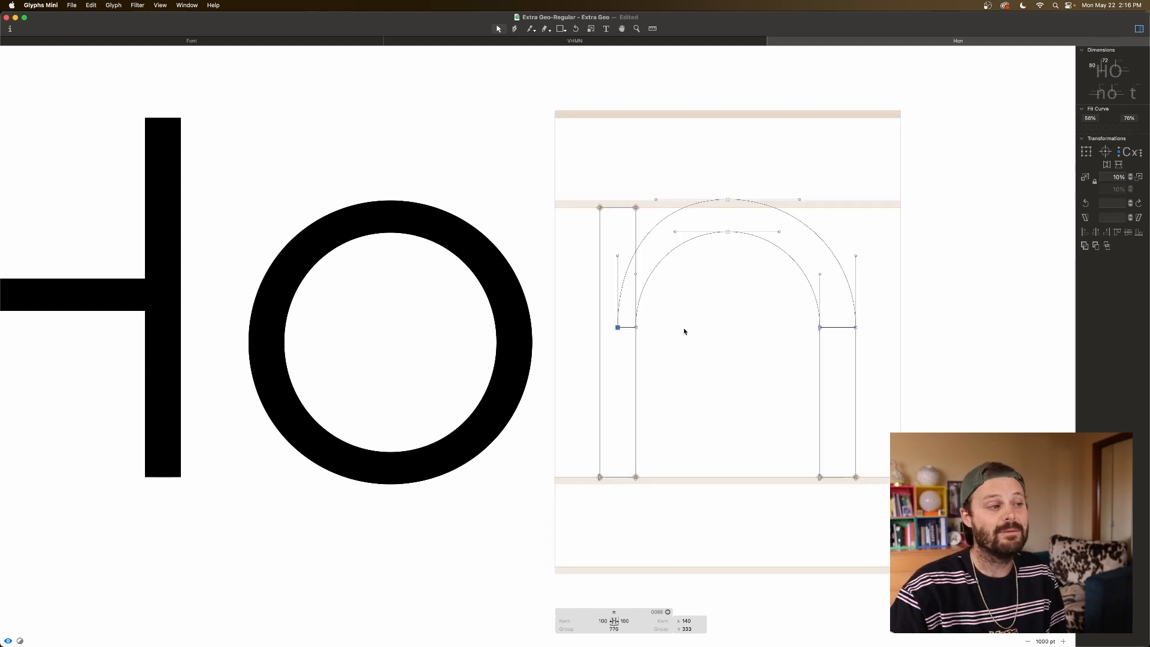
key(shift+Left)
key(space)
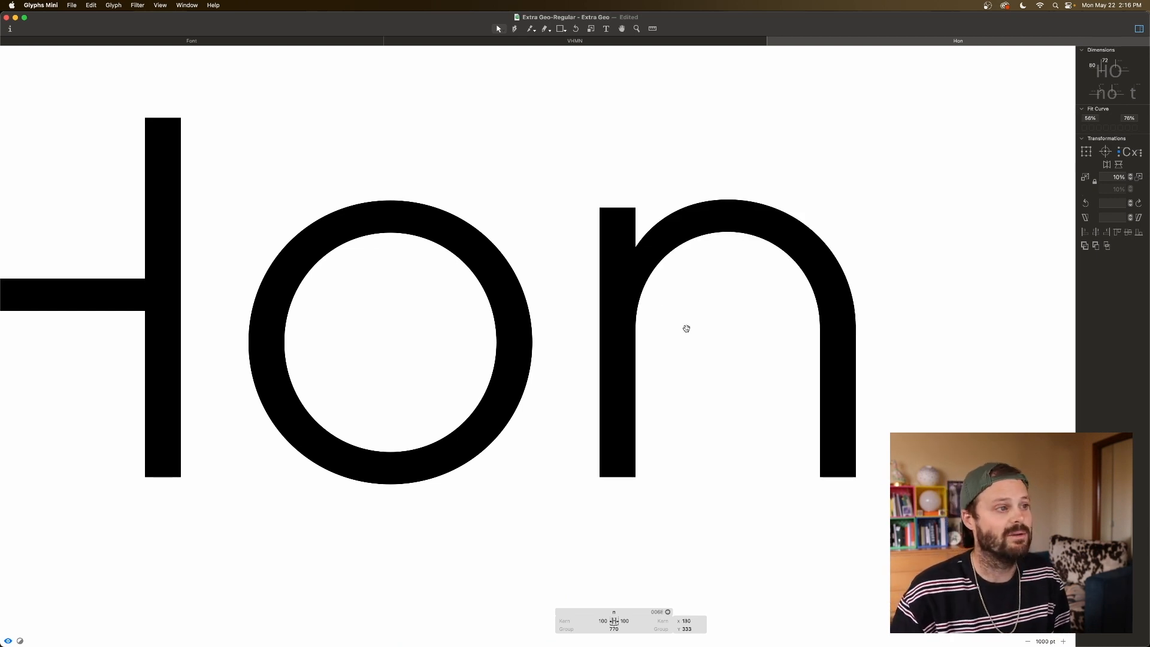
key(shift+Left)
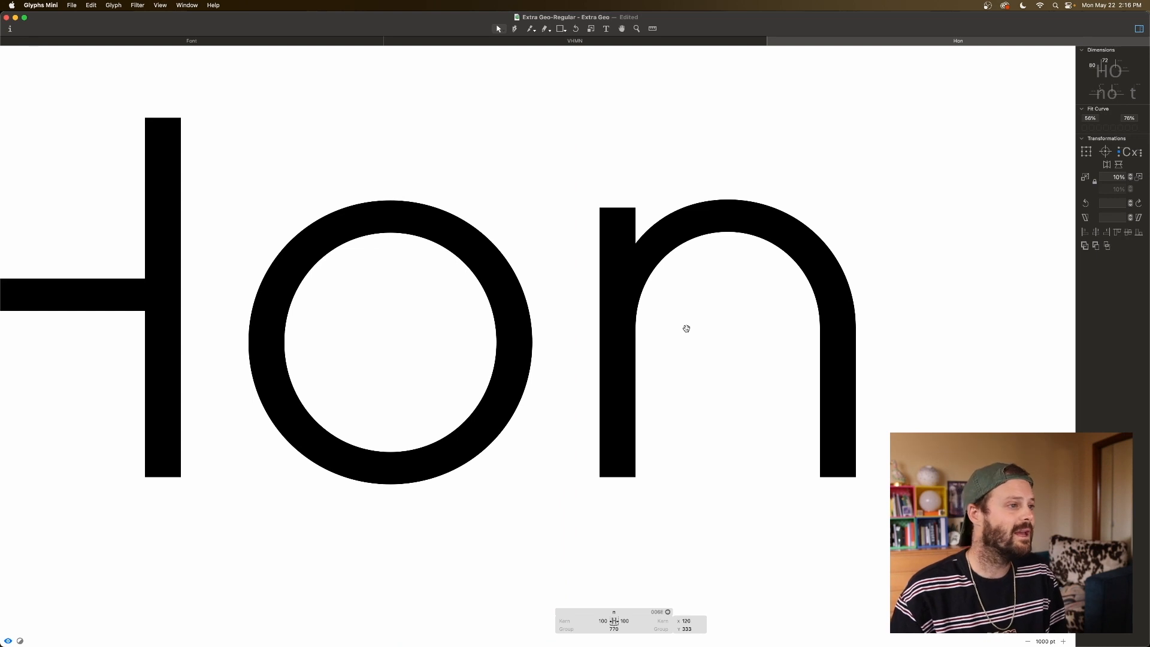
key(shift+Right)
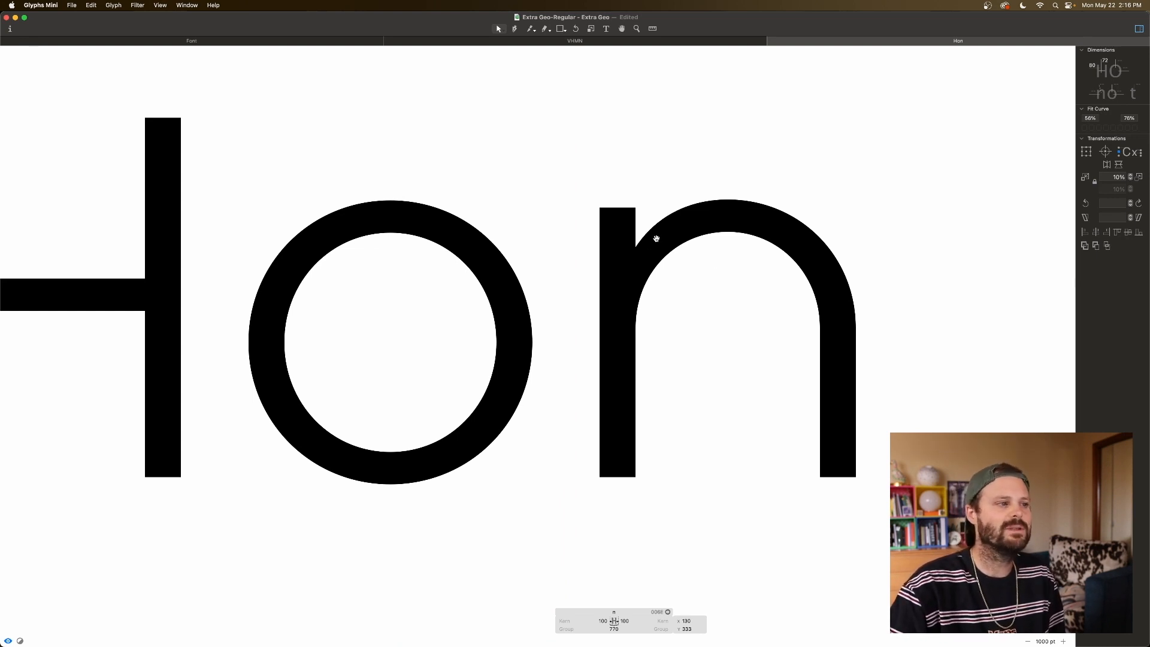
key(shift+Left)
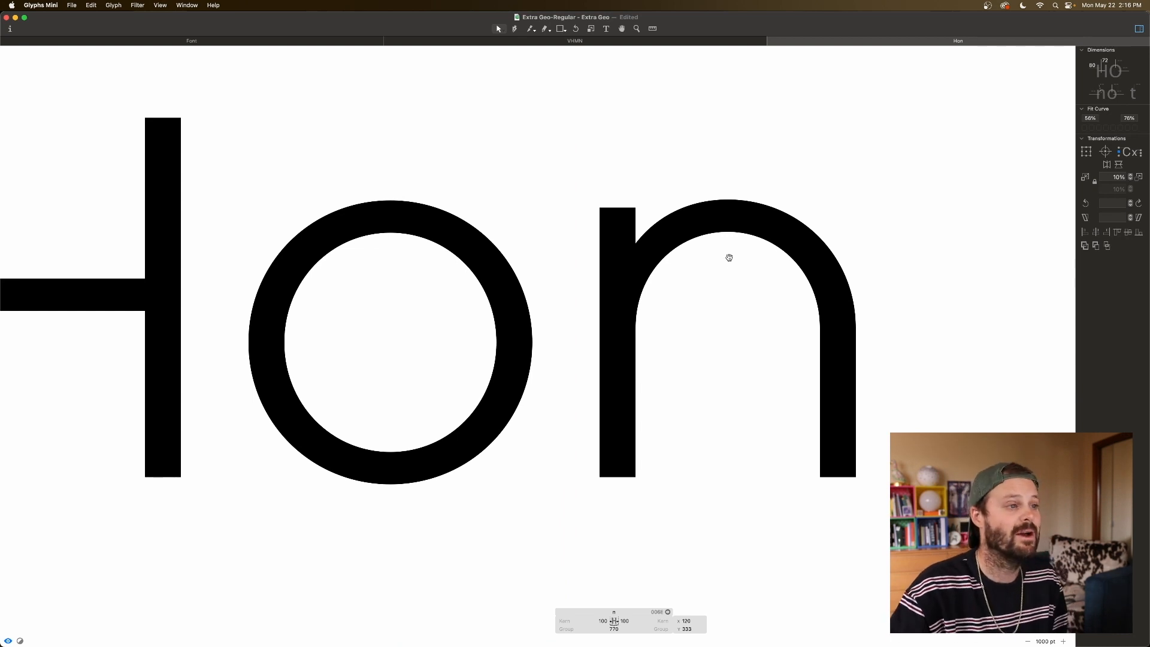
Step: Compare the widths of the two curve segments on either side of the n's outer apex
click(732, 258)
key(space)
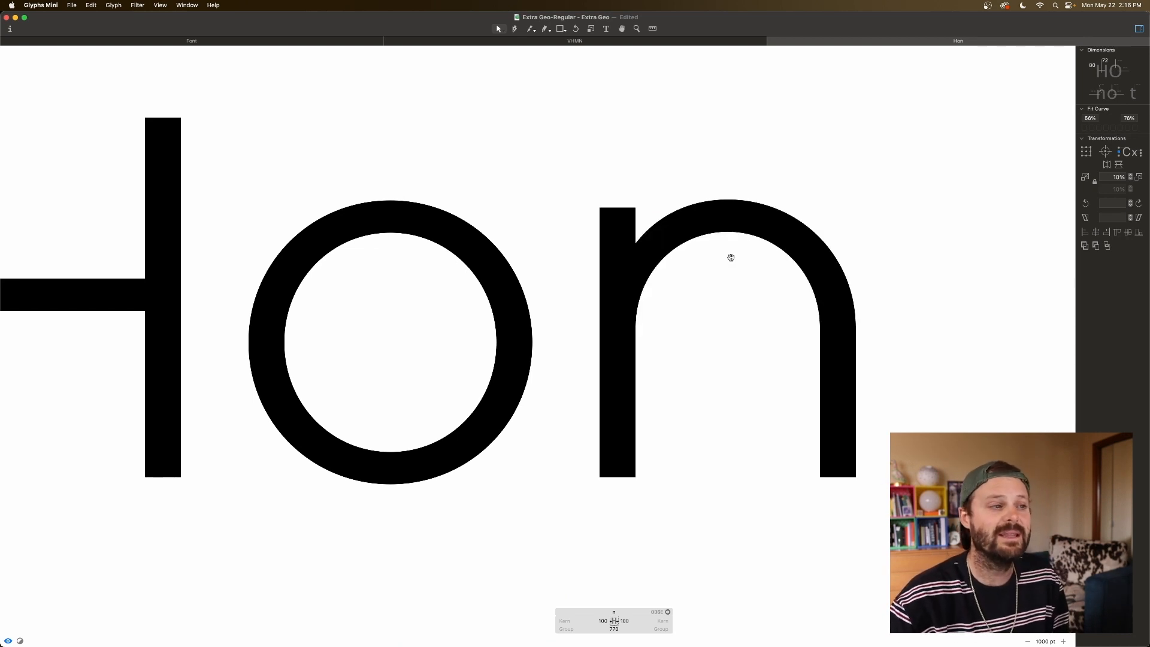
click(835, 257)
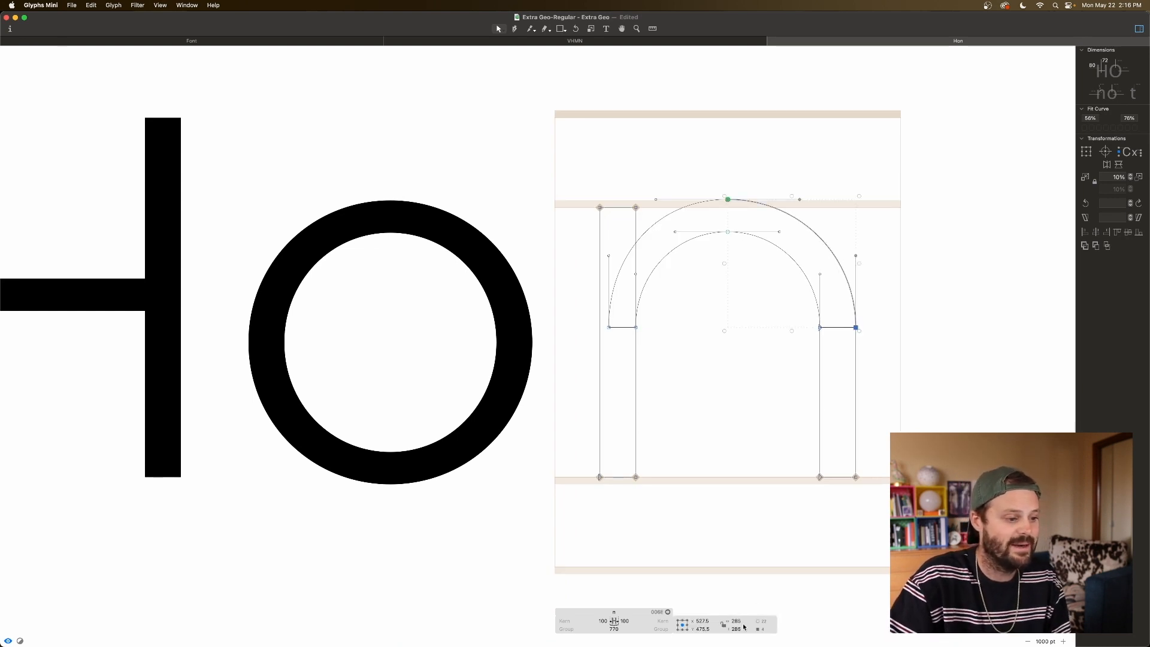
click(664, 219)
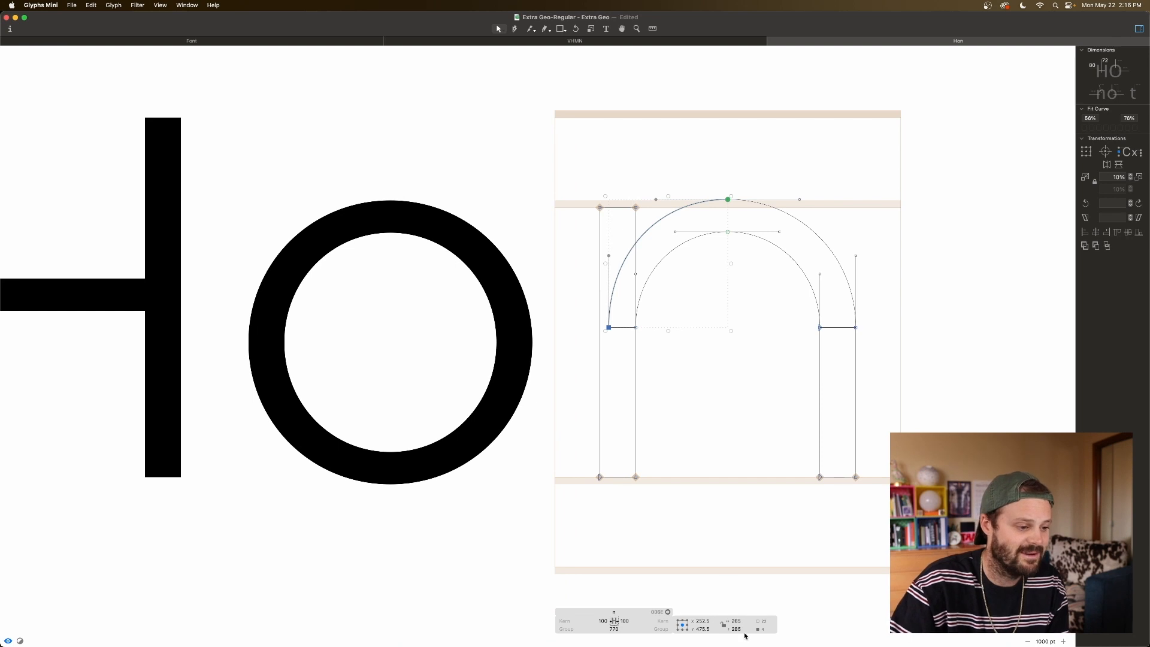
Step: Move the outer apex node of the n's arch right to x 393 and preview the letter
drag(744, 184, 731, 210)
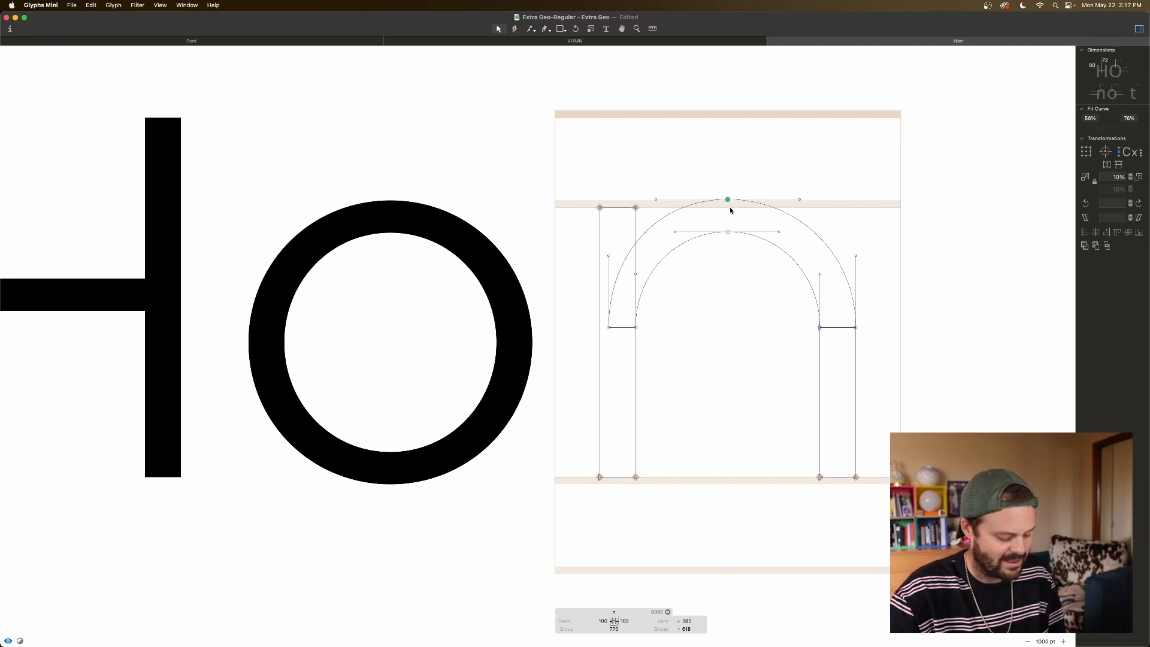
key(space)
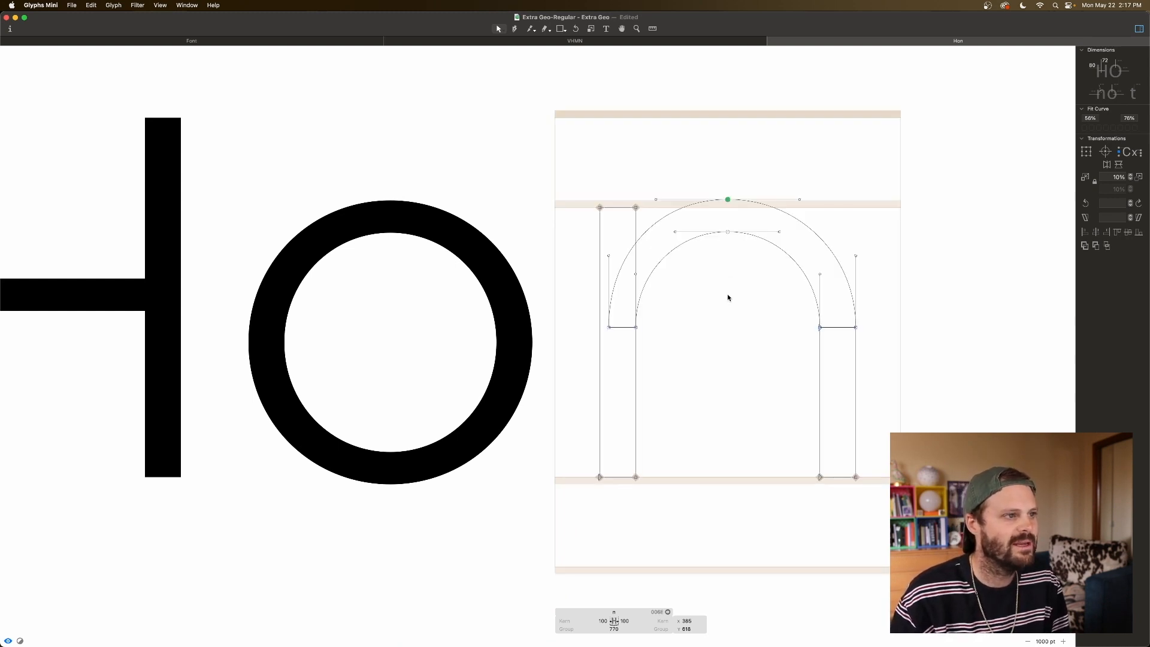
key(space)
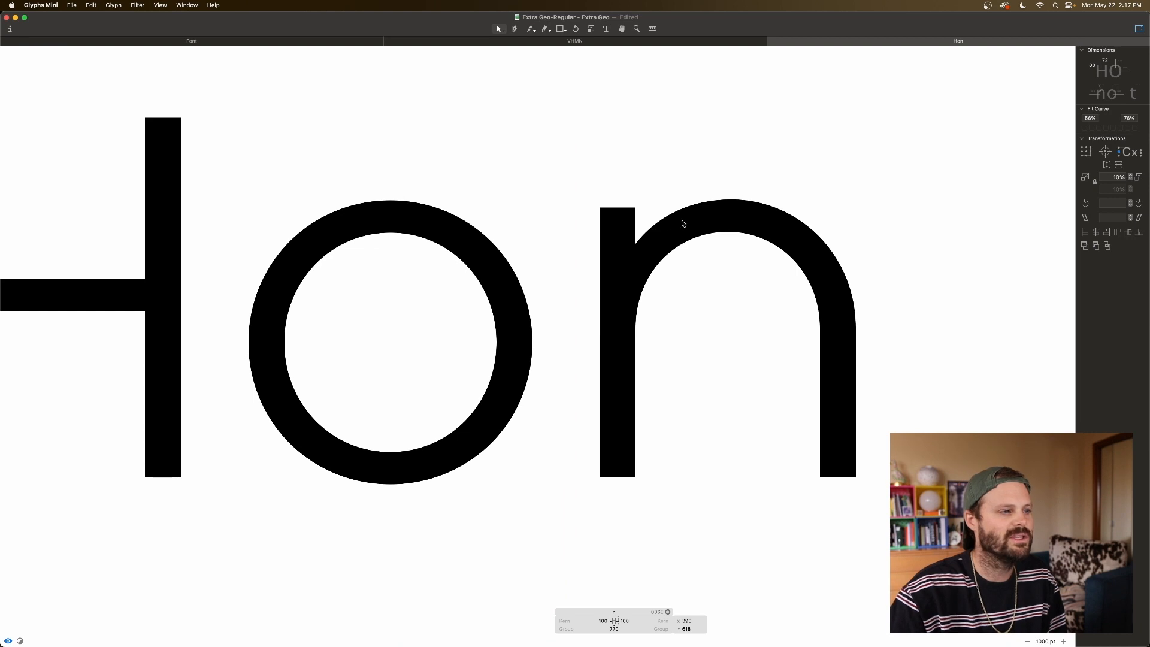
Step: Try an exaggerated shift of the outer apex node left to x 333 in preview and return it to x 393
key(space)
key(shift+Left)
key(shift+Left)
key(shift+Left)
key(shift+Left)
key(shift+Left)
key(shift+Left)
key(space)
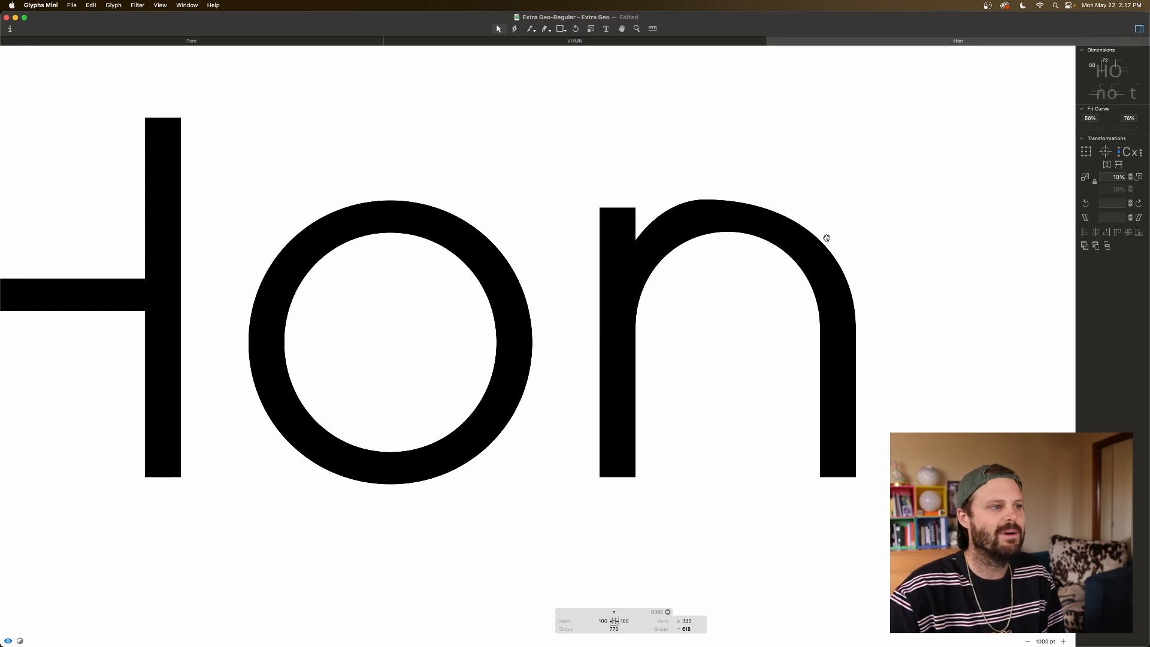
key(shift+Right)
key(shift+Right)
key(shift+Right)
key(shift+Right)
key(shift+Right)
key(shift+Right)
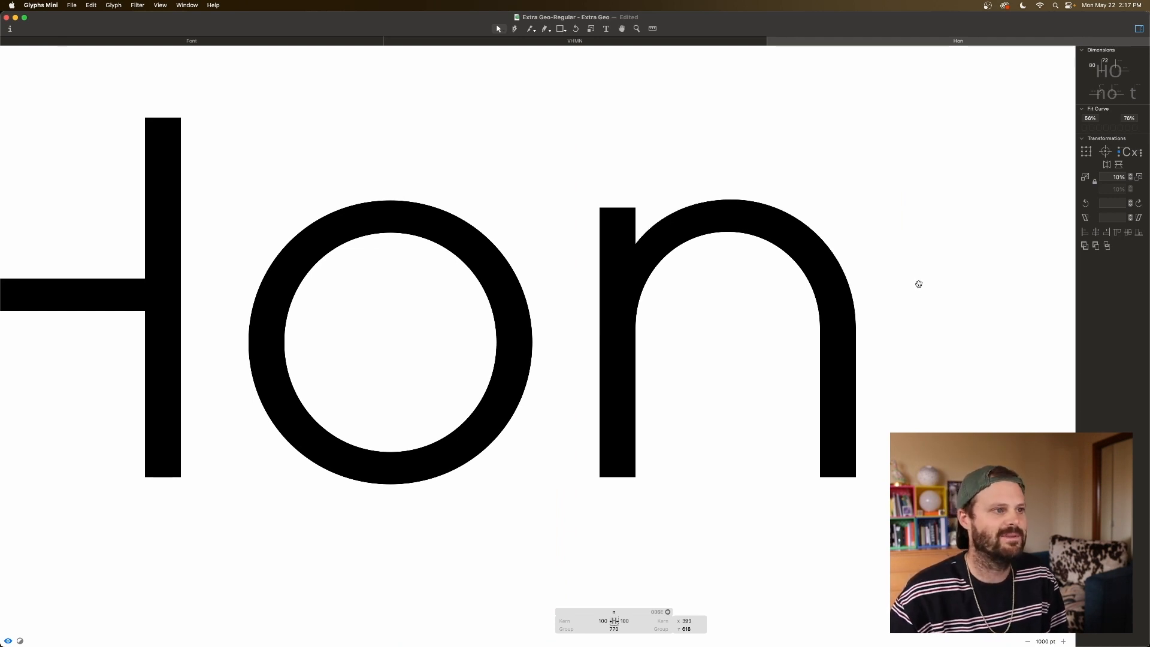
Step: Set the n's outer apex node to x 395 and check the widths of the curve segments on both sides
key(Right)
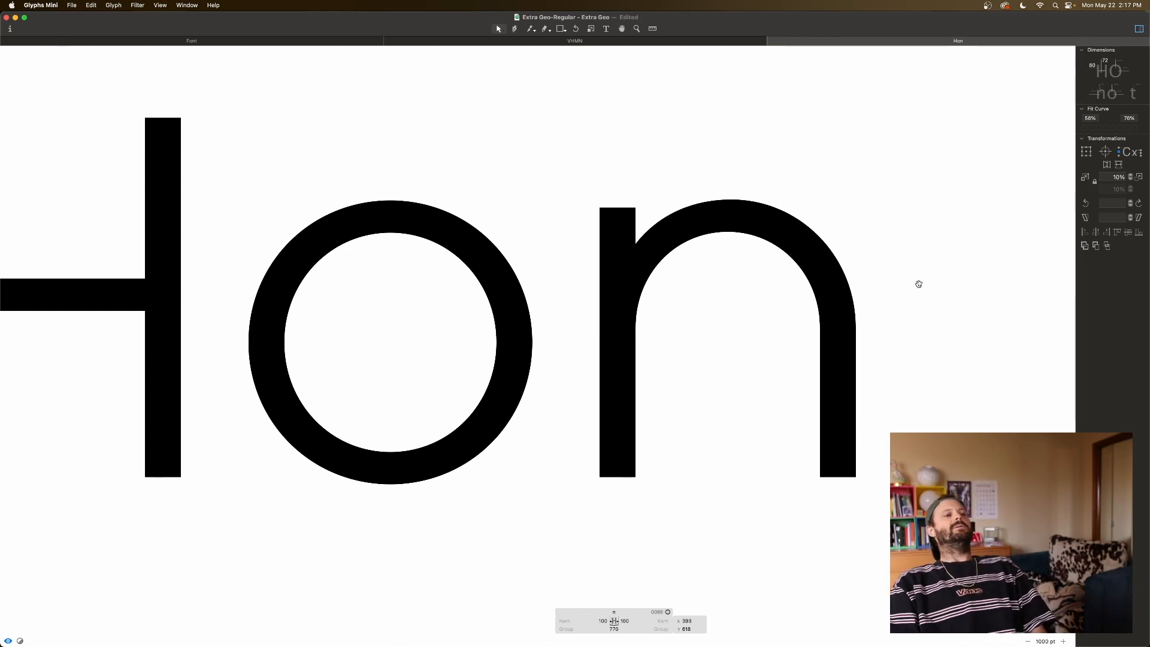
key(Right)
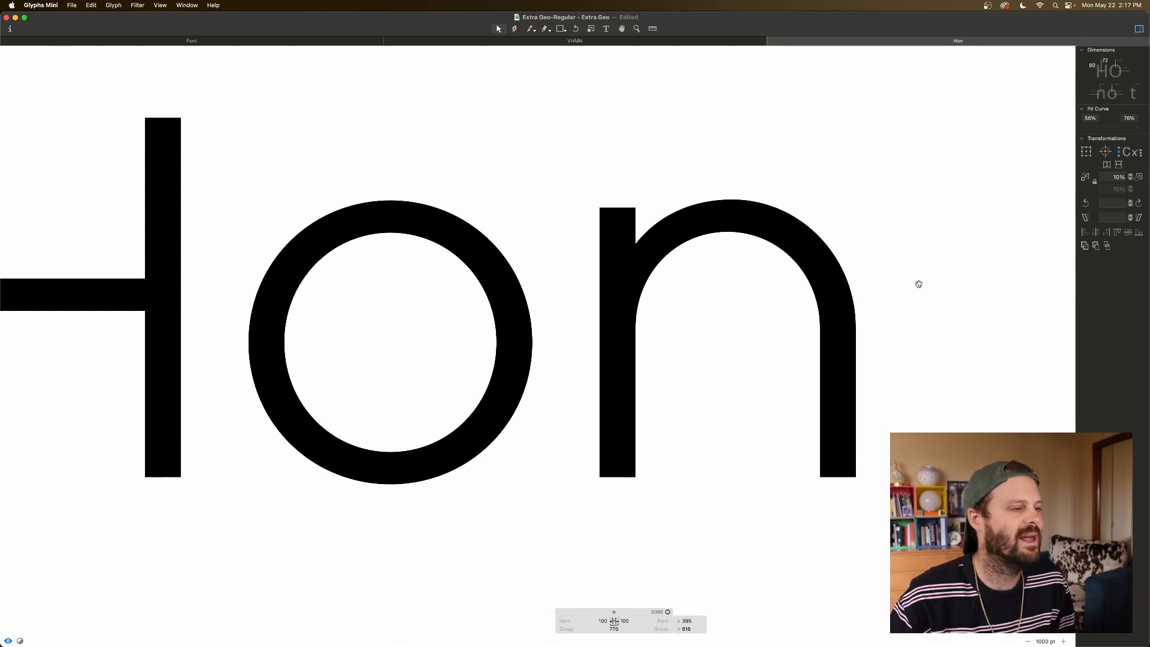
click(874, 249)
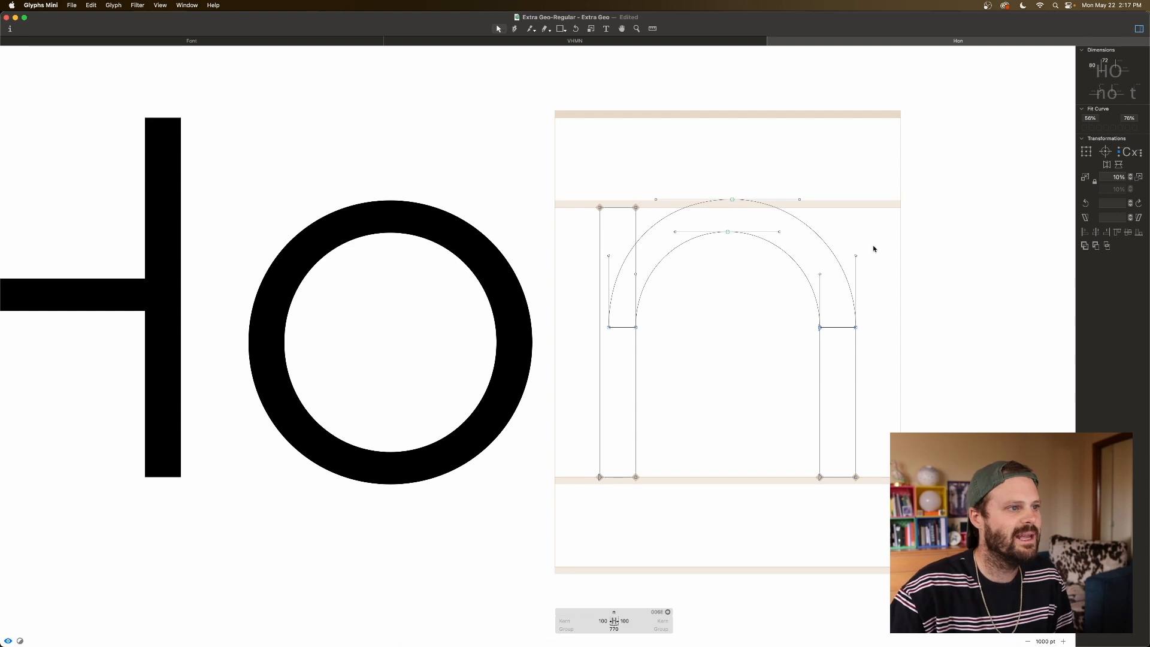
click(825, 246)
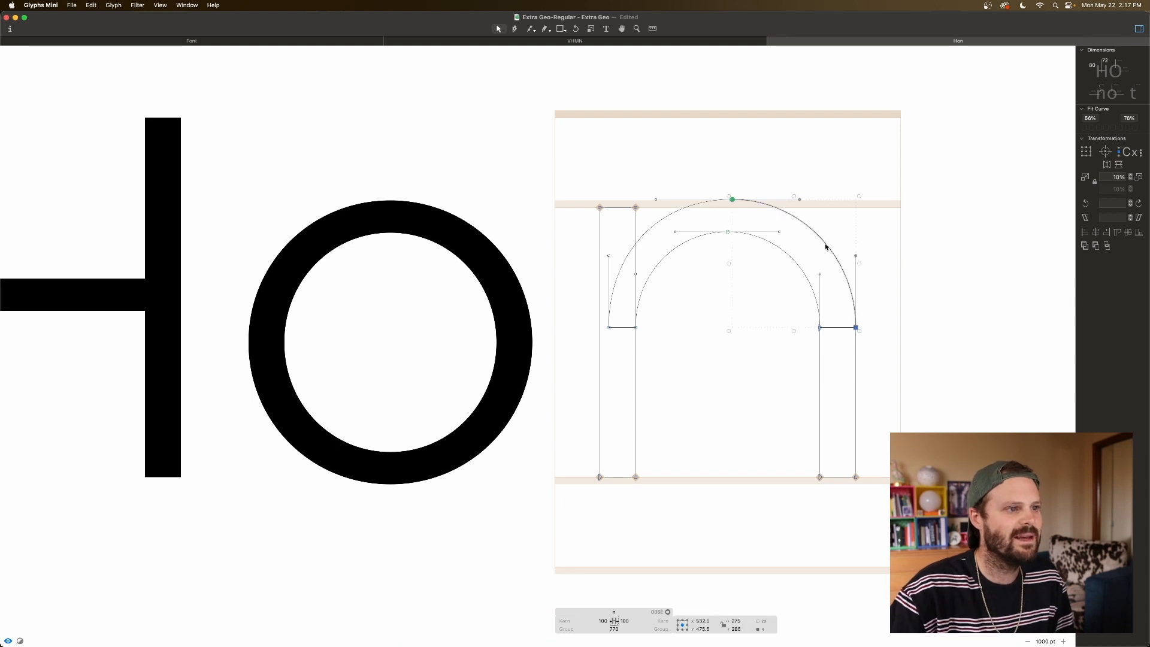
click(653, 233)
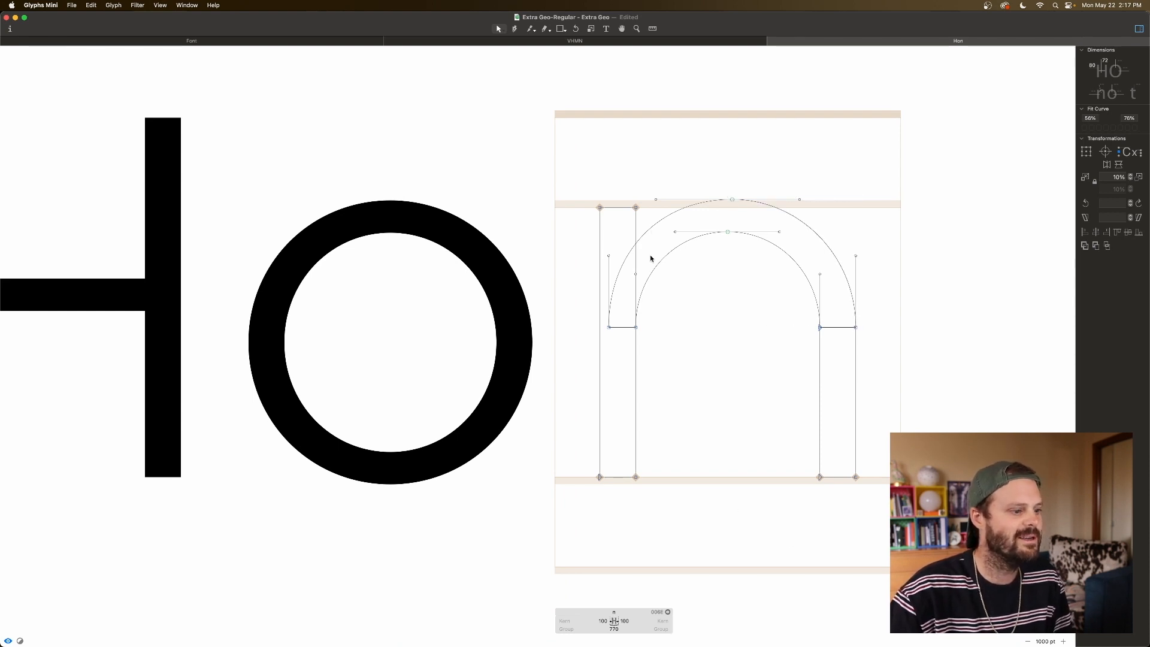
click(657, 224)
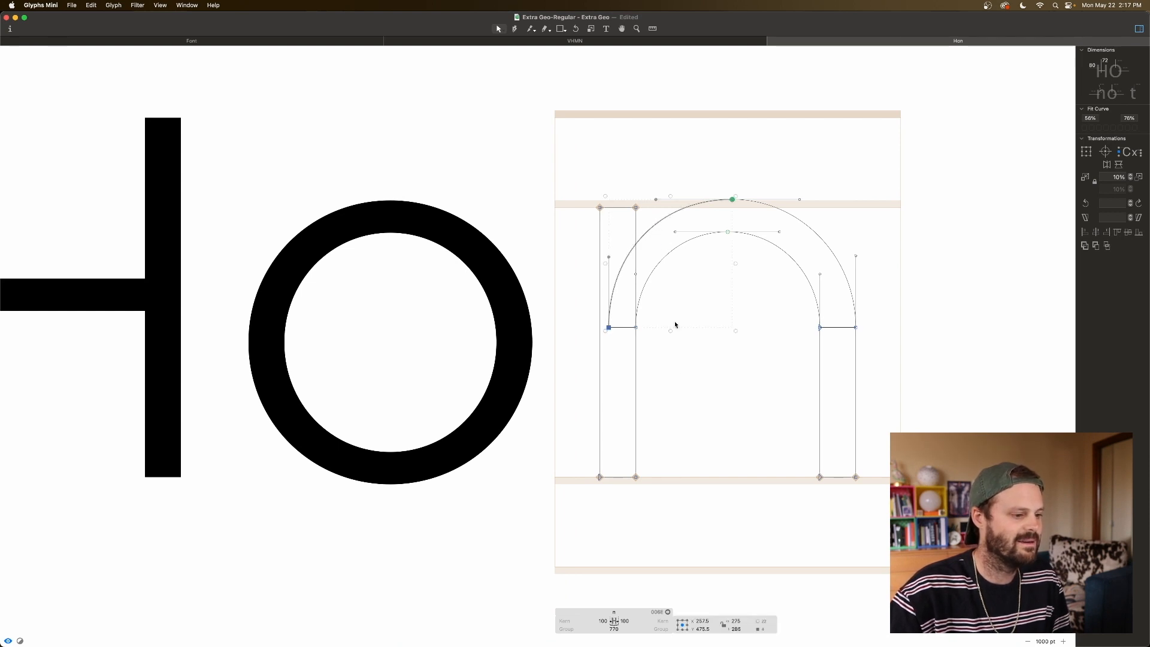
Step: Examine the n's arch thickness and curve in preview beside the o
click(745, 345)
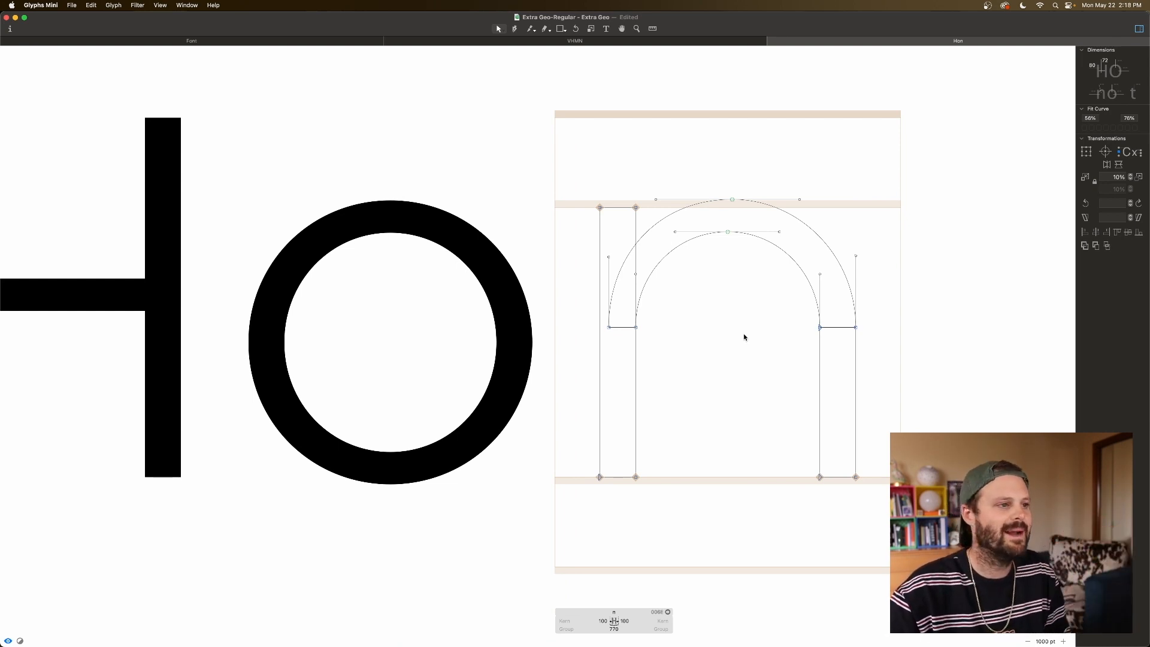
key(space)
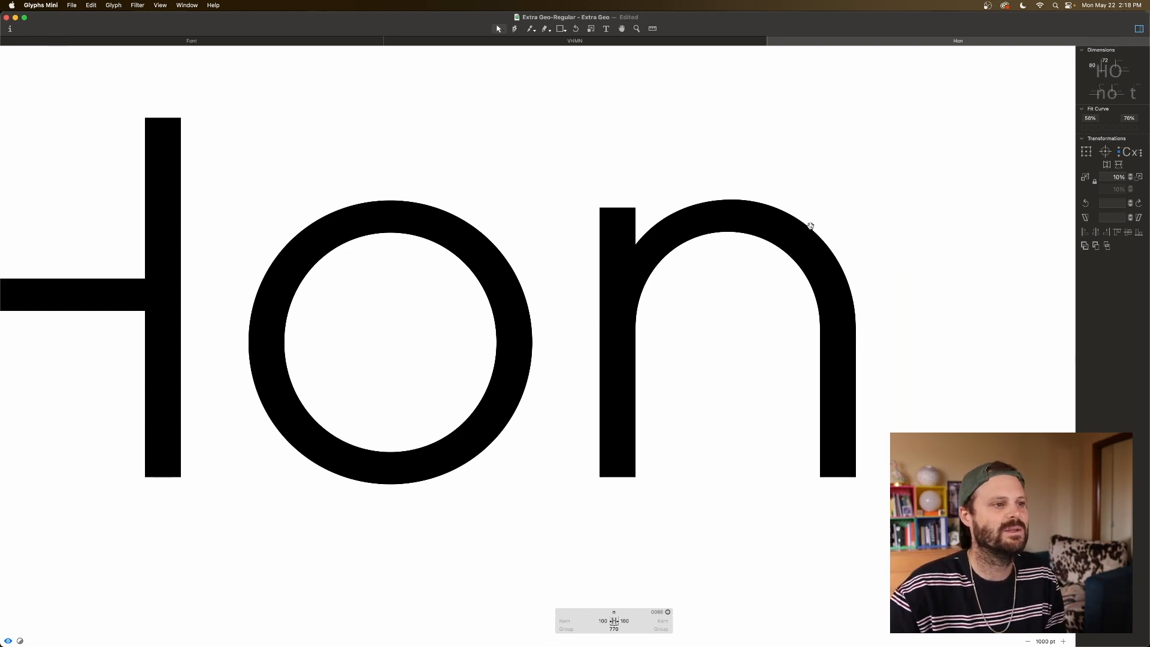
key(space)
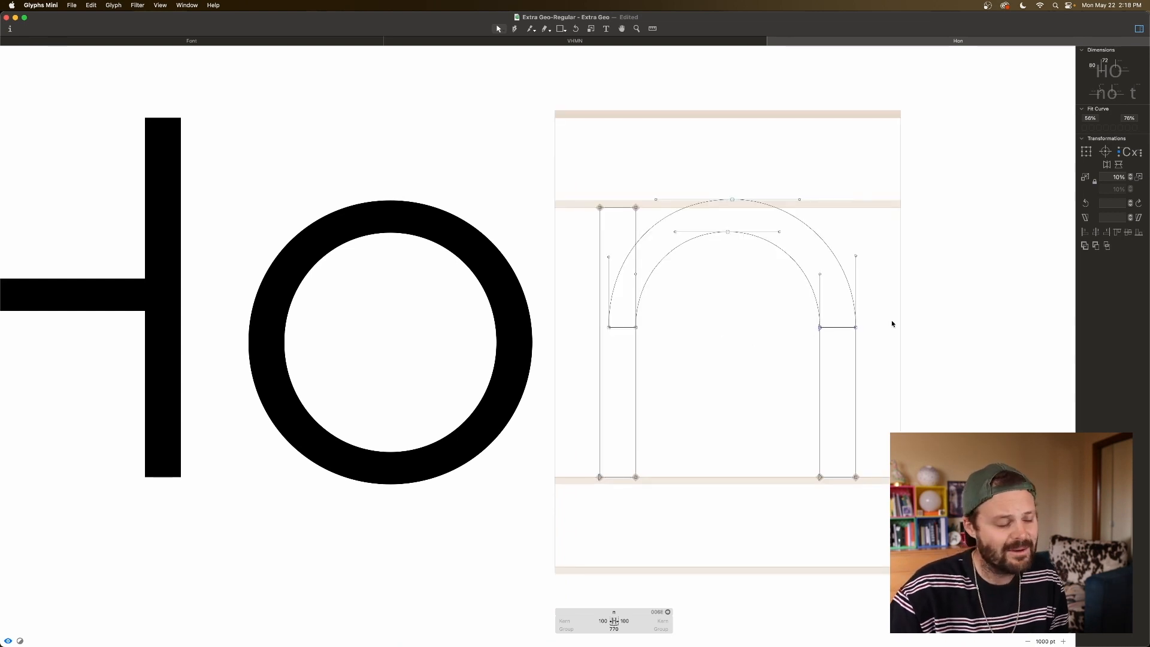
key(space)
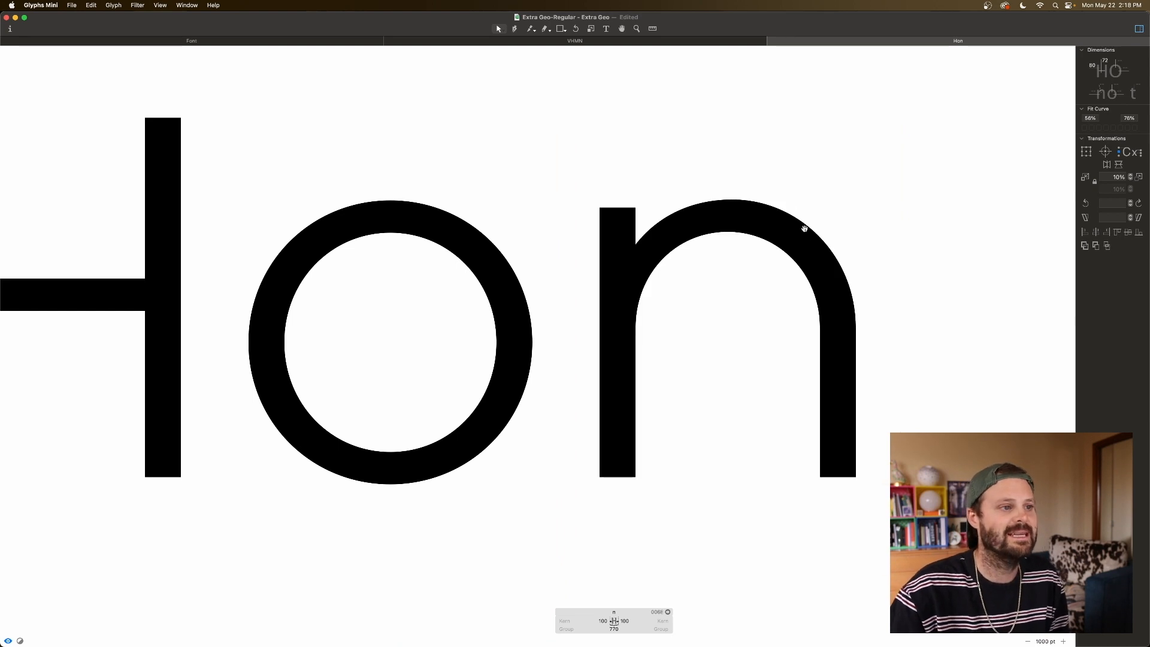
Step: Try raising all end nodes of the n's arch slightly and refitting its curves, preview the letter, and undo the changes
key(space)
drag(863, 327, 788, 336)
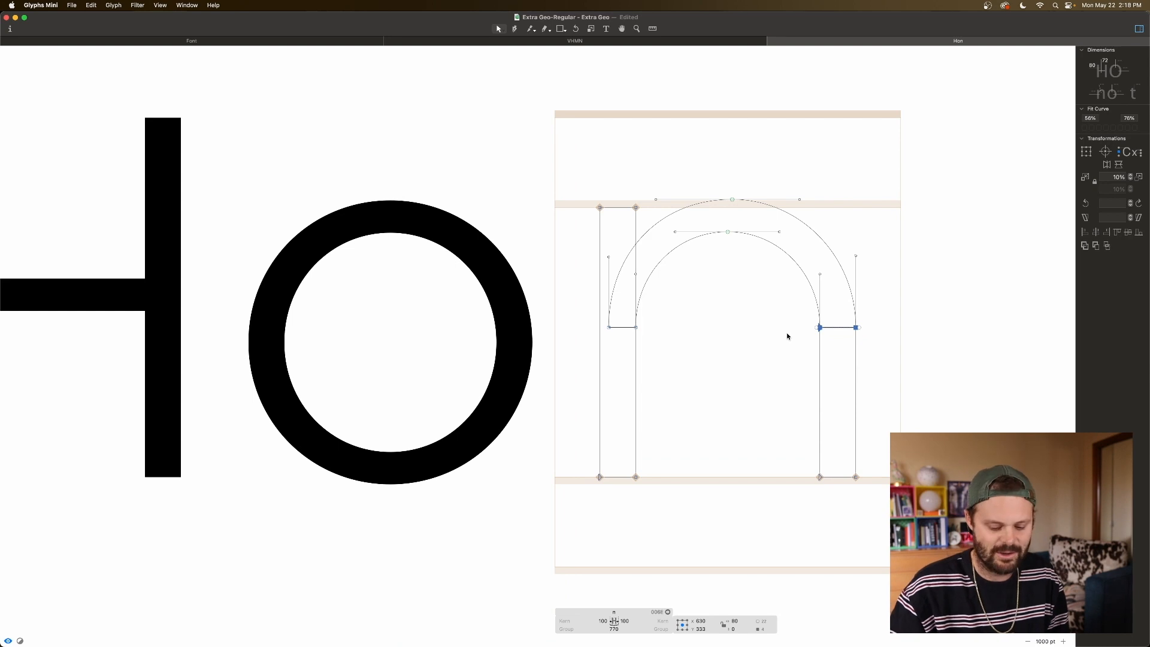
drag(875, 316, 586, 350)
key(shift+Up)
key(super+a)
key(space)
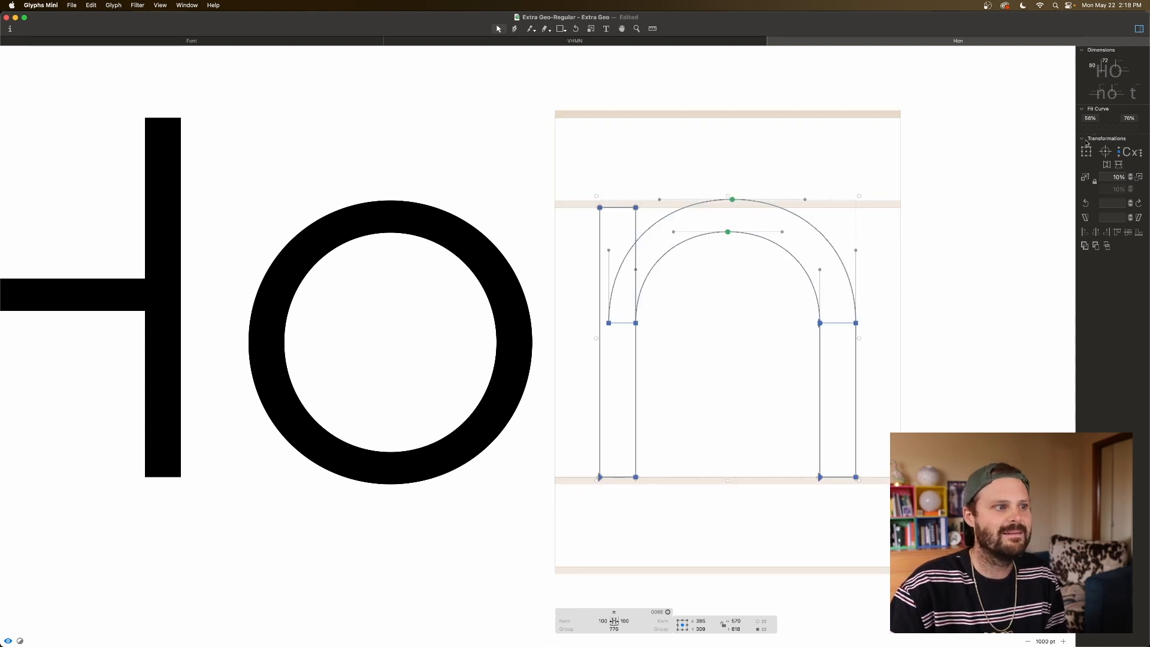
key(space)
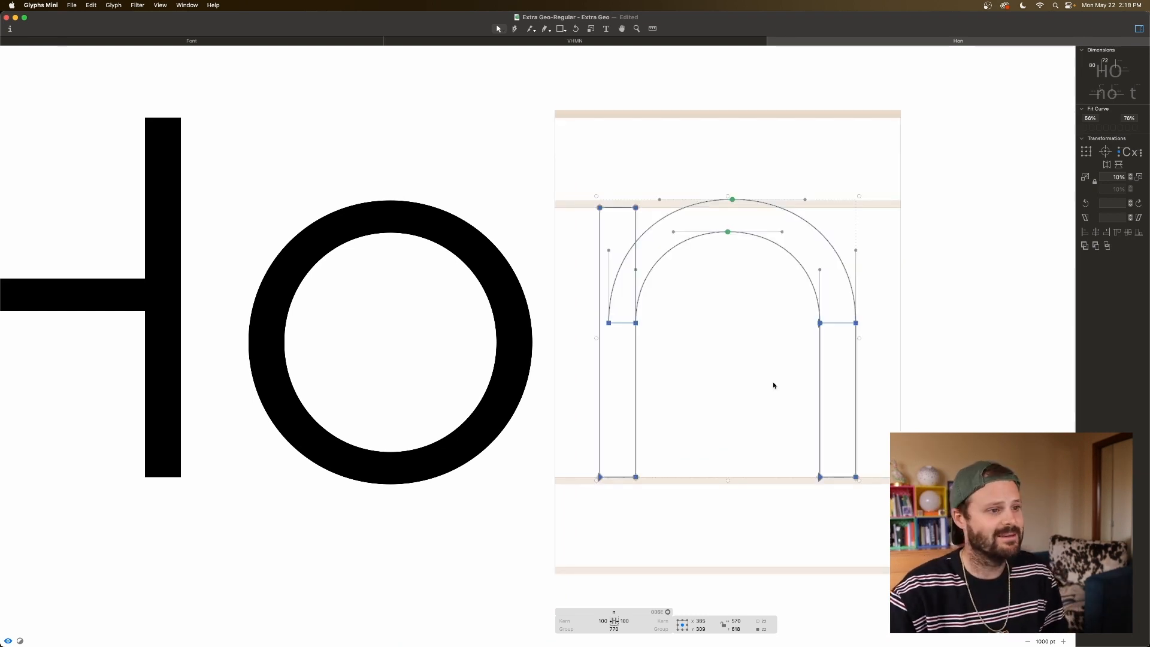
key(super+z)
key(super+z)
key(super+z)
key(space)
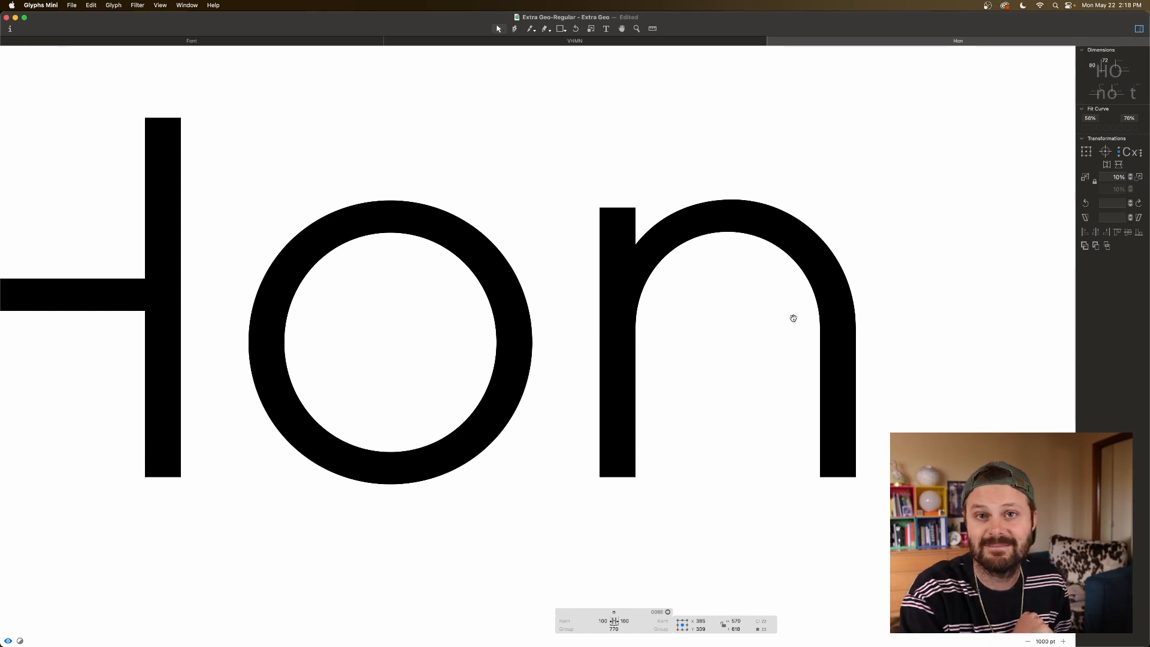
key(space)
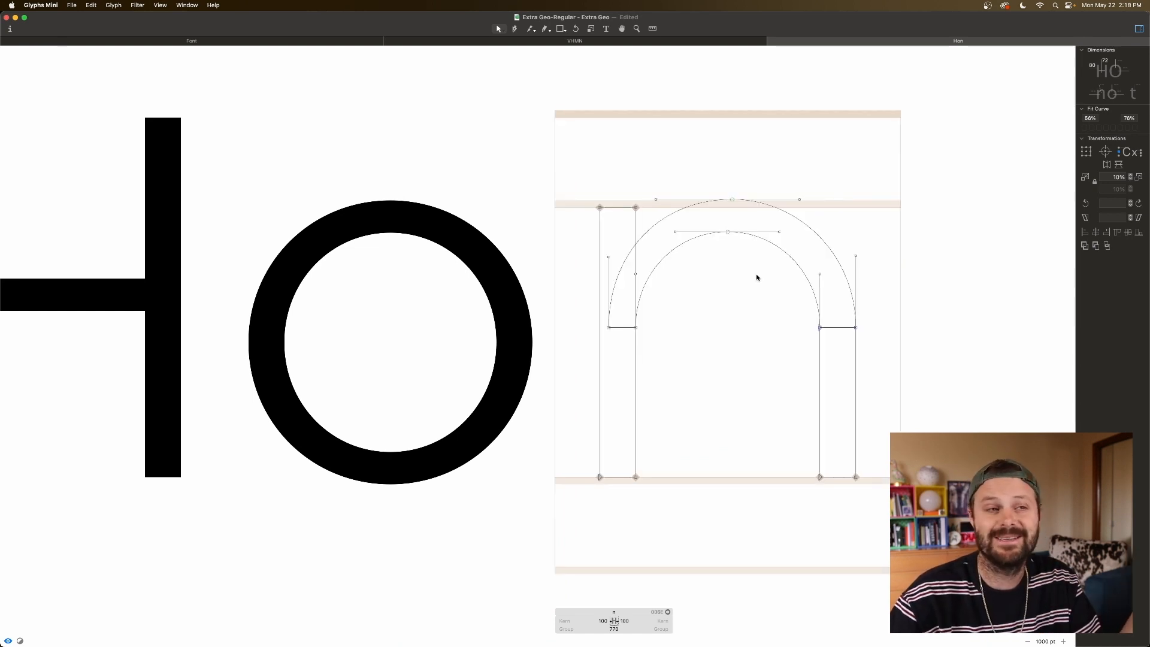
Step: Add a lowercase u after Hon in the sample text and open that glyph for editing
click(606, 28)
click(895, 277)
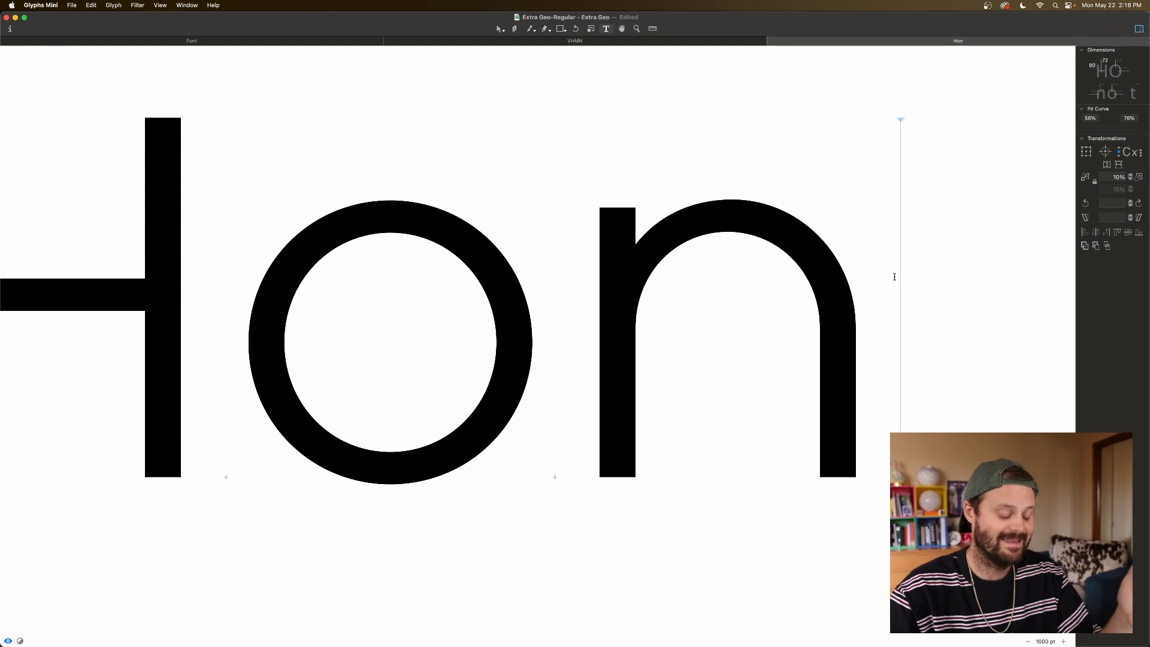
text(u)
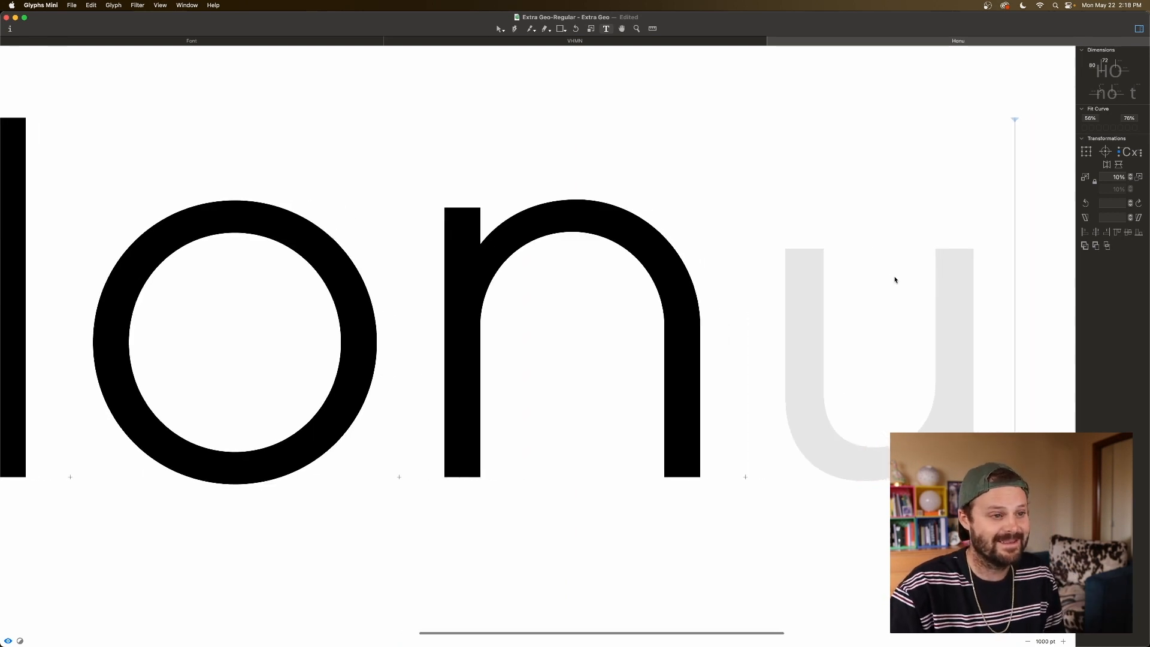
key(Escape)
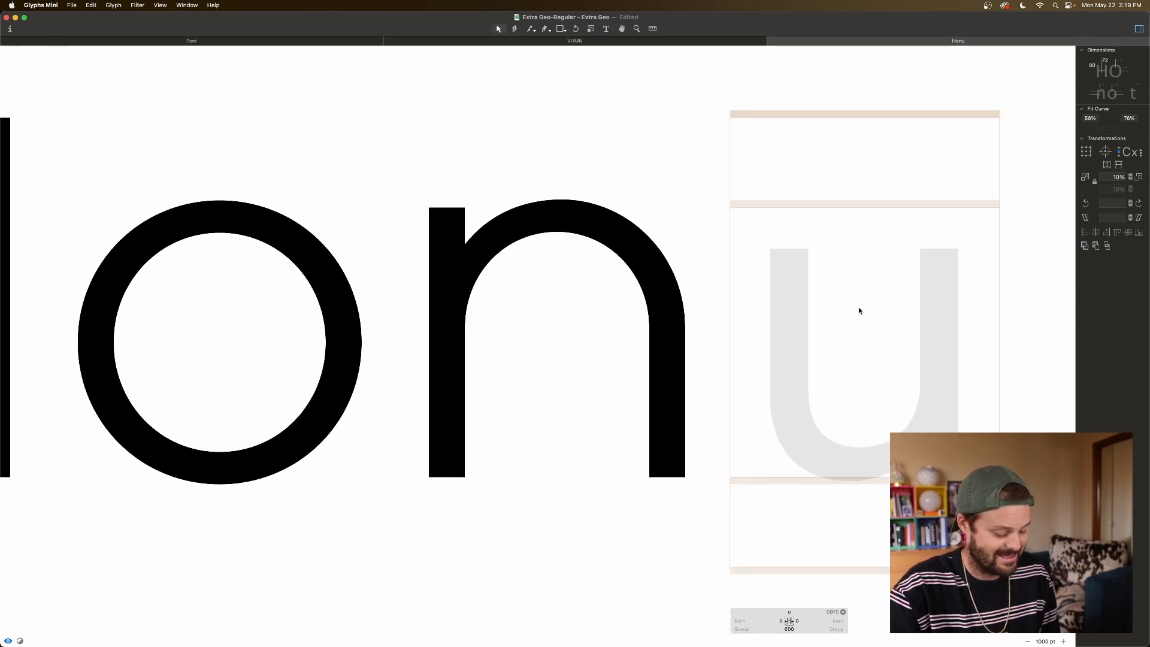
Step: Build the lowercase u by adding the n as a component and flipping it horizontally and vertically
right_click(857, 307)
click(875, 314)
text(z)
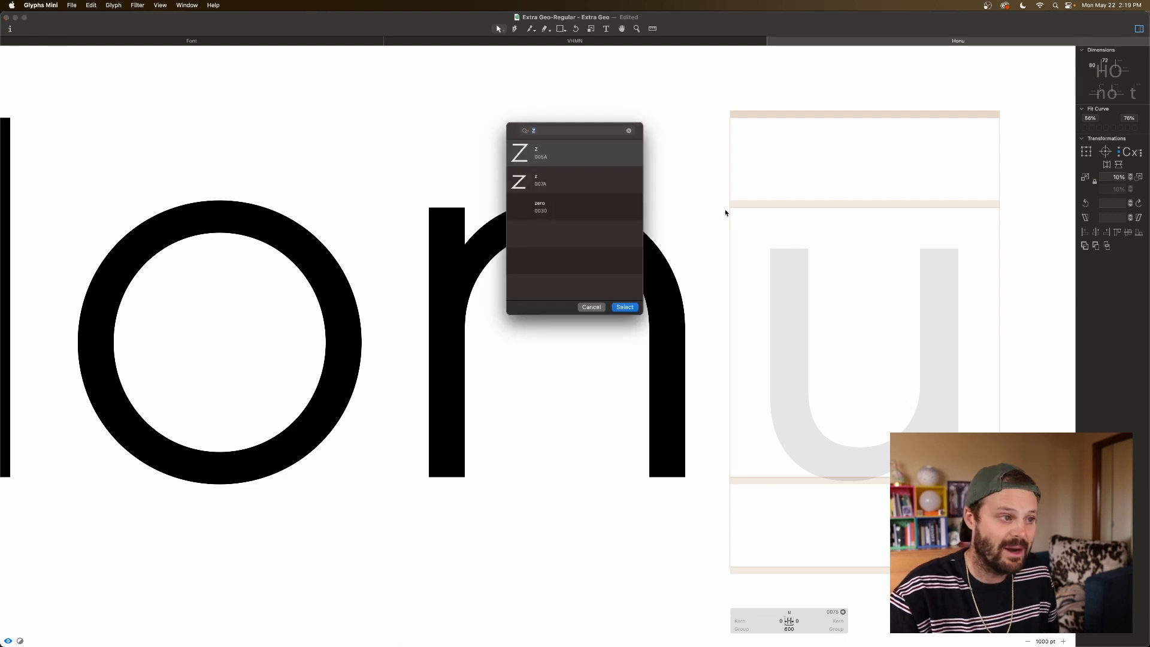
key(BackSpace)
text(n)
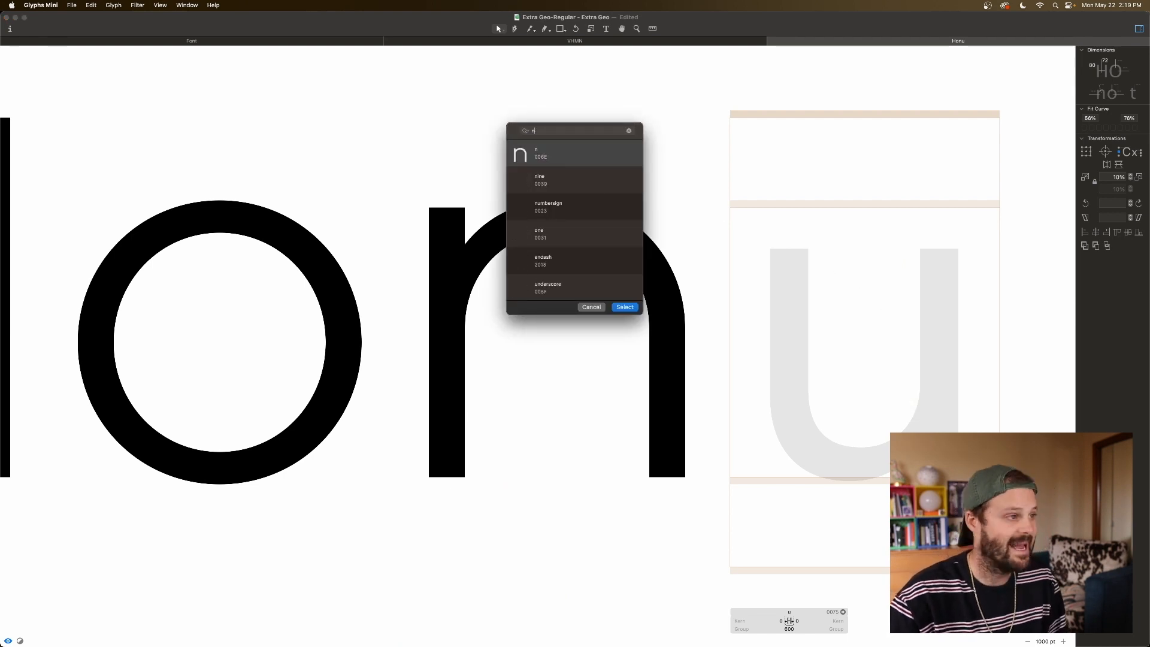
key(Down)
key(Return)
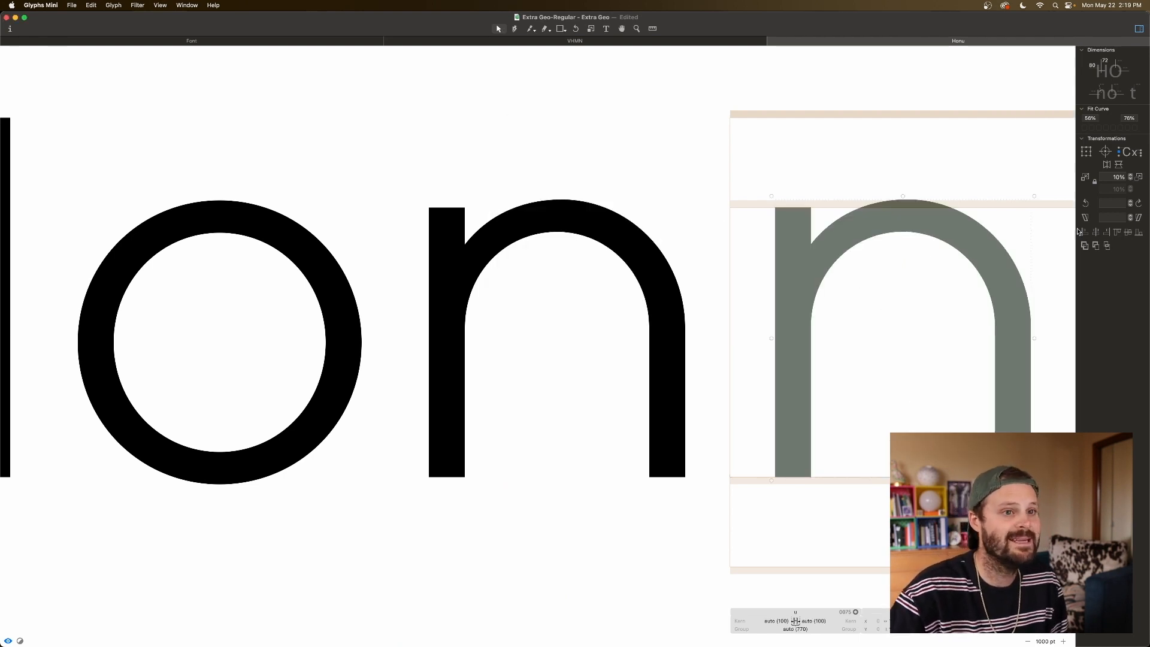
click(1107, 165)
click(1118, 164)
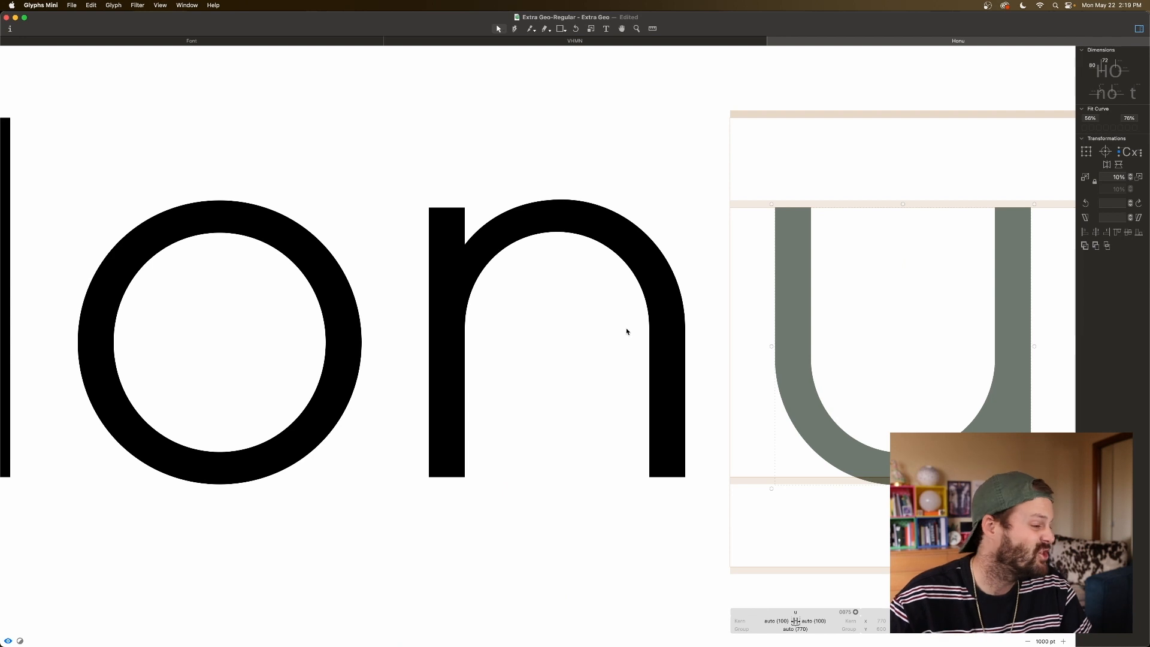
Step: Try moving the n arch's outer start node to x 220 in preview beside the u, and return it to x 120
double_click(533, 270)
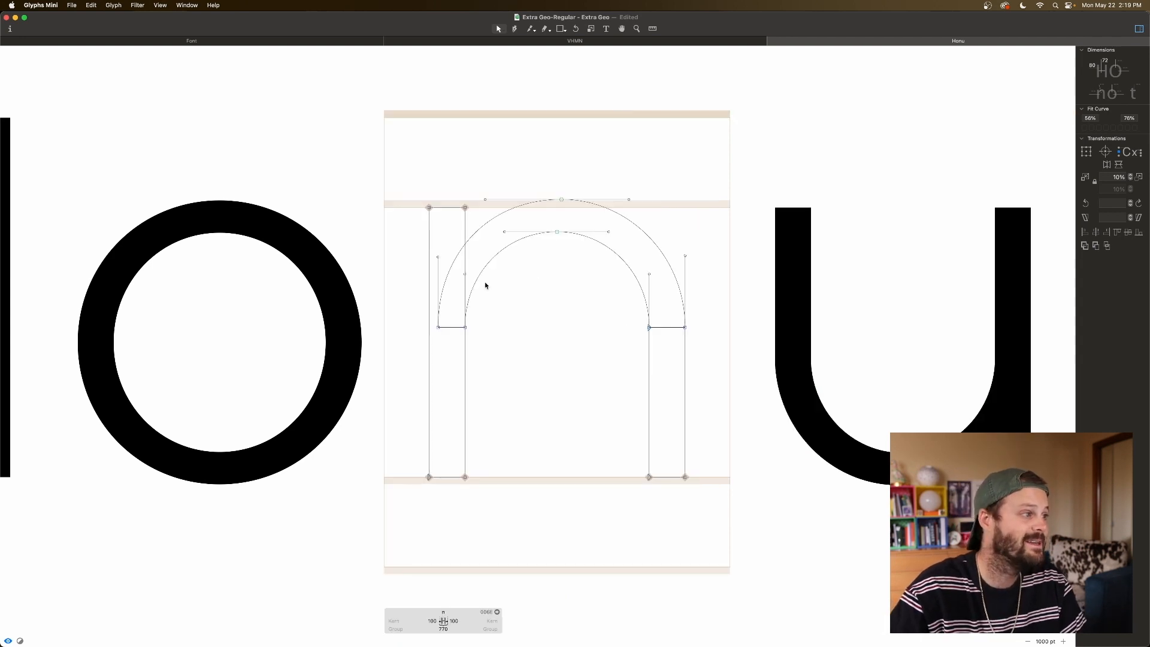
click(438, 327)
key(space)
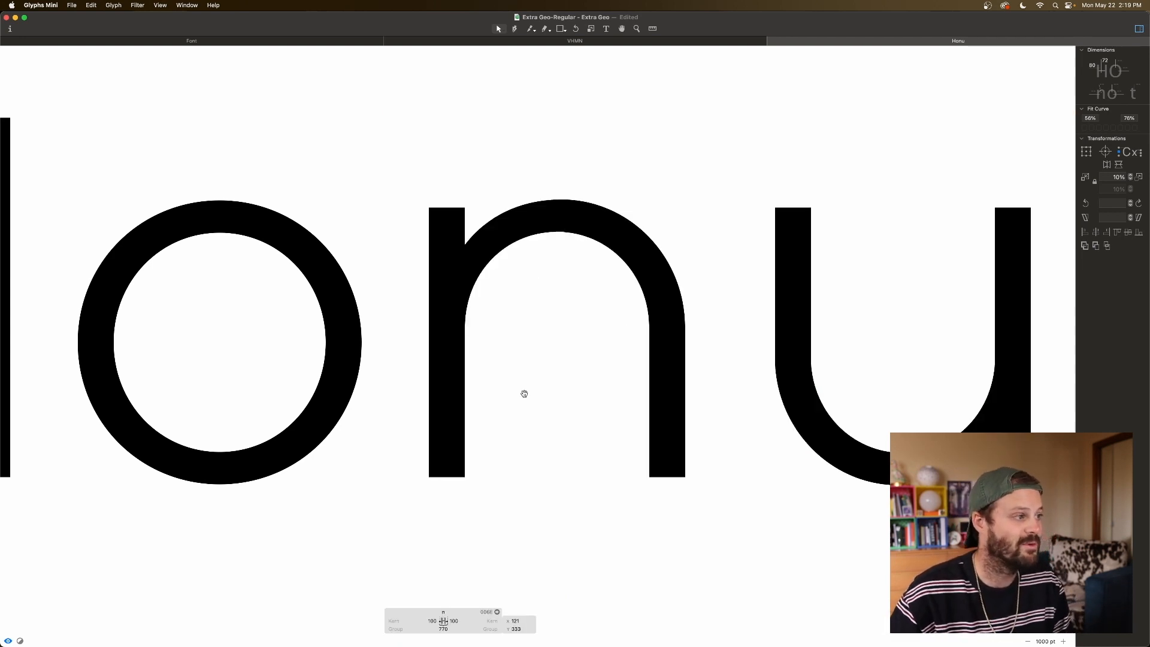
key(shift+Right)
key(space)
key(shift+Left)
key(shift+Right)
key(shift+Right)
key(shift+Right)
key(shift+Right)
key(shift+Right)
key(shift+Right)
key(shift+Right)
key(shift+Right)
key(shift+Right)
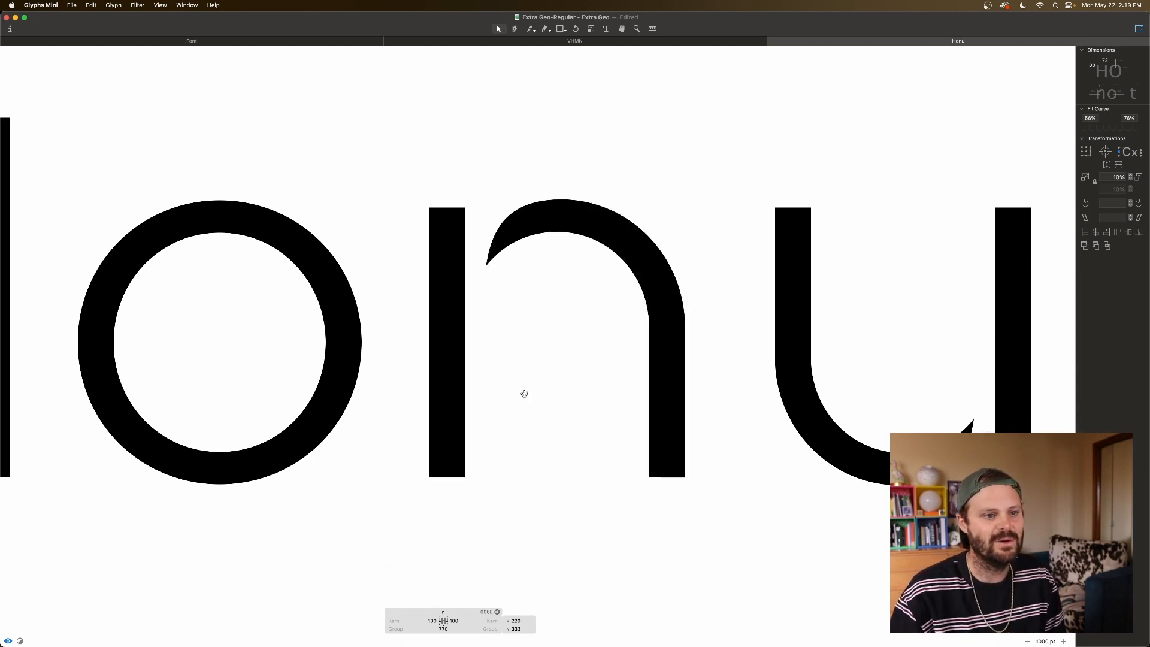
key(shift+Left)
key(shift+Left)
key(shift+Left)
key(shift+Left)
key(shift+Left)
key(shift+Left)
key(shift+Left)
key(shift+Left)
key(shift+Left)
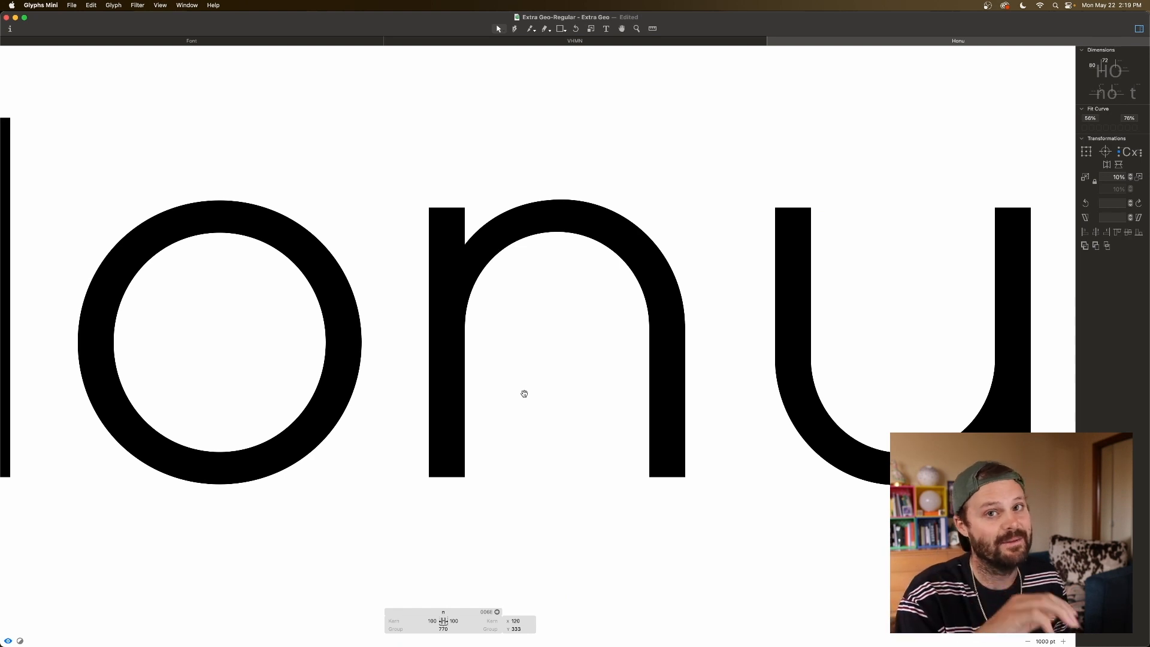
key(space)
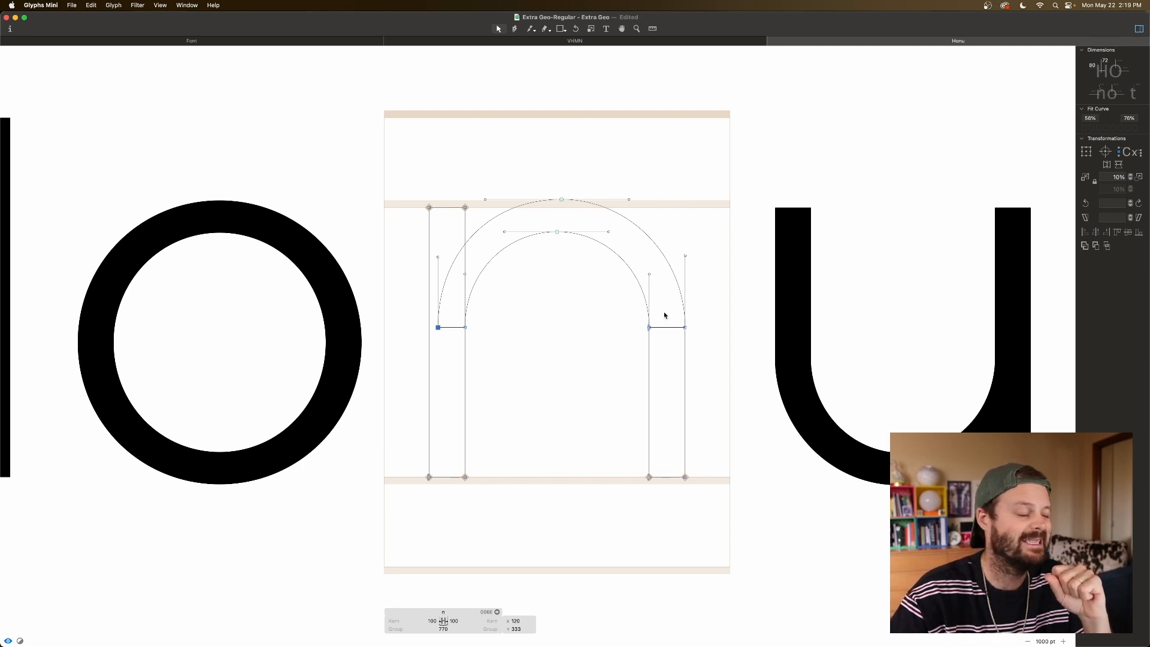
Step: Try moving the inner apex node of the n's arch, and undo the move
drag(475, 202, 411, 226)
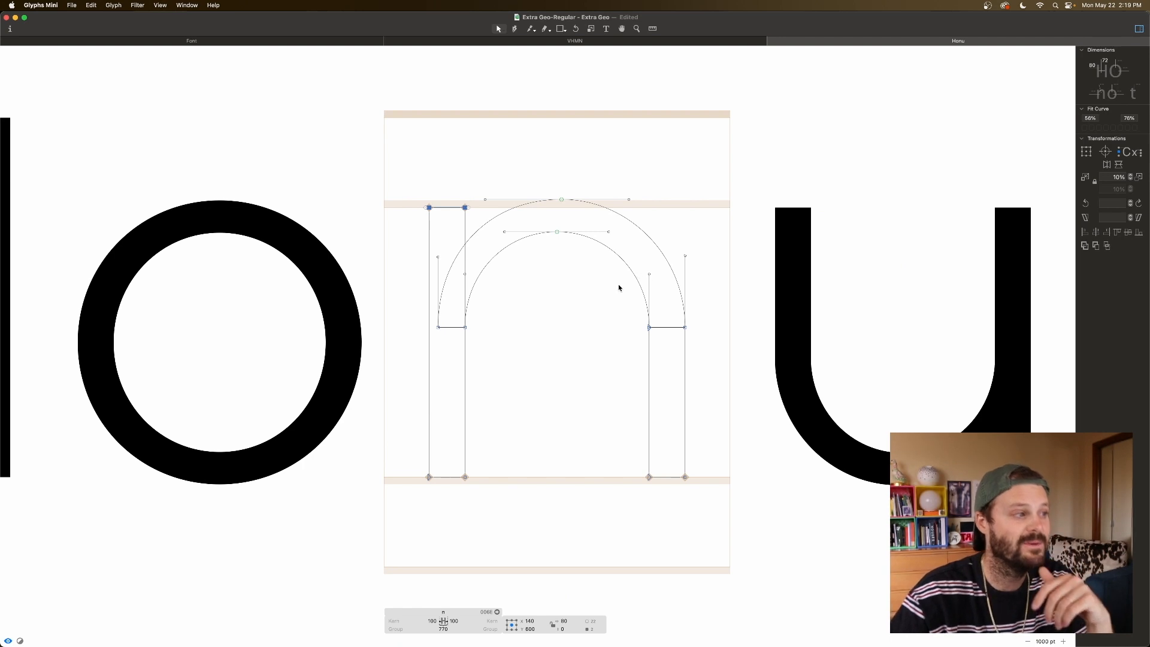
drag(713, 175, 403, 516)
click(557, 359)
drag(558, 232, 662, 240)
key(super+z)
click(597, 309)
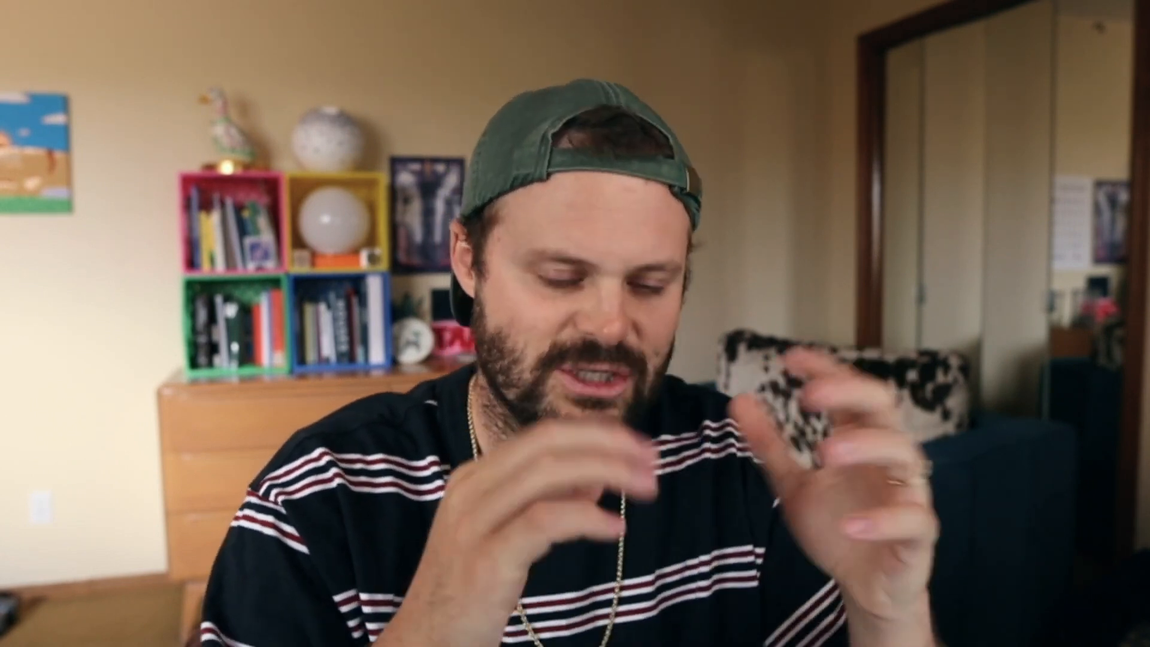
Step: Turn the n's arch contour into a component from selection with the component glyph name sholder
key(super+plus)
key(super+plus)
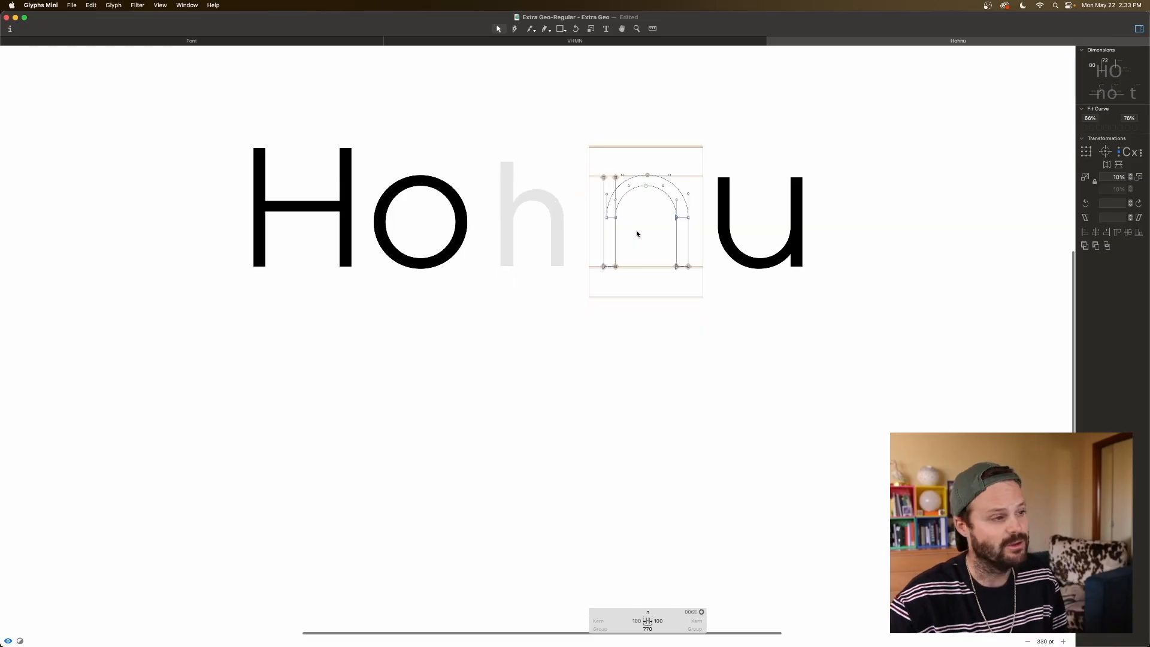
scroll(635, 231, up, 3)
scroll(634, 232, right, 3)
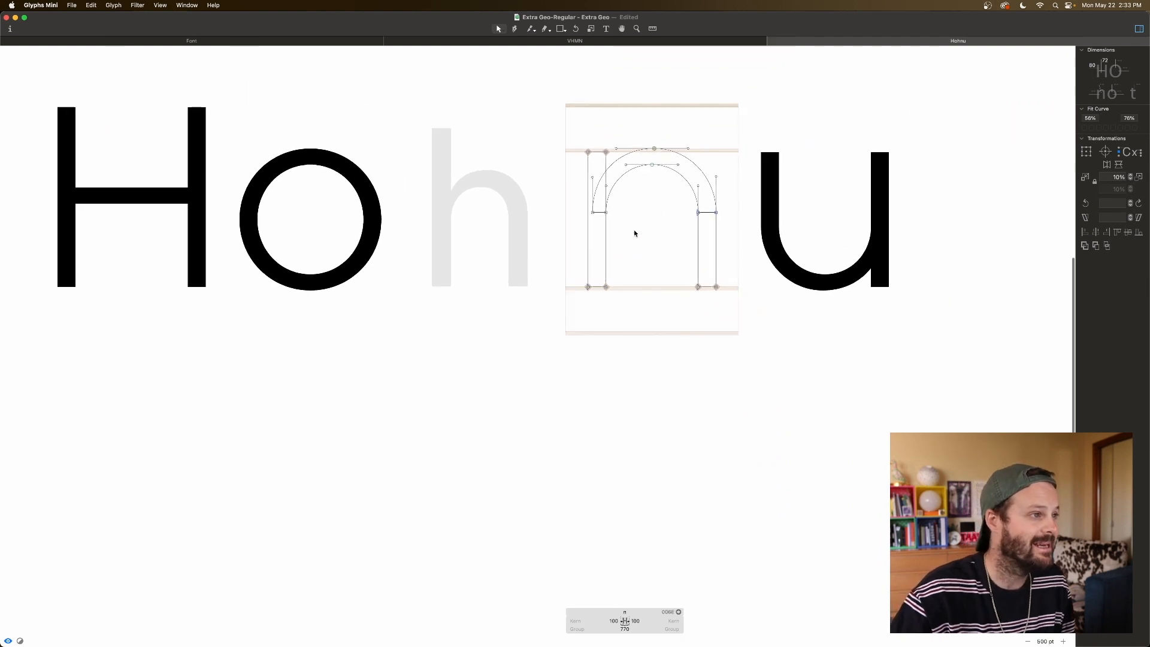
double_click(684, 179)
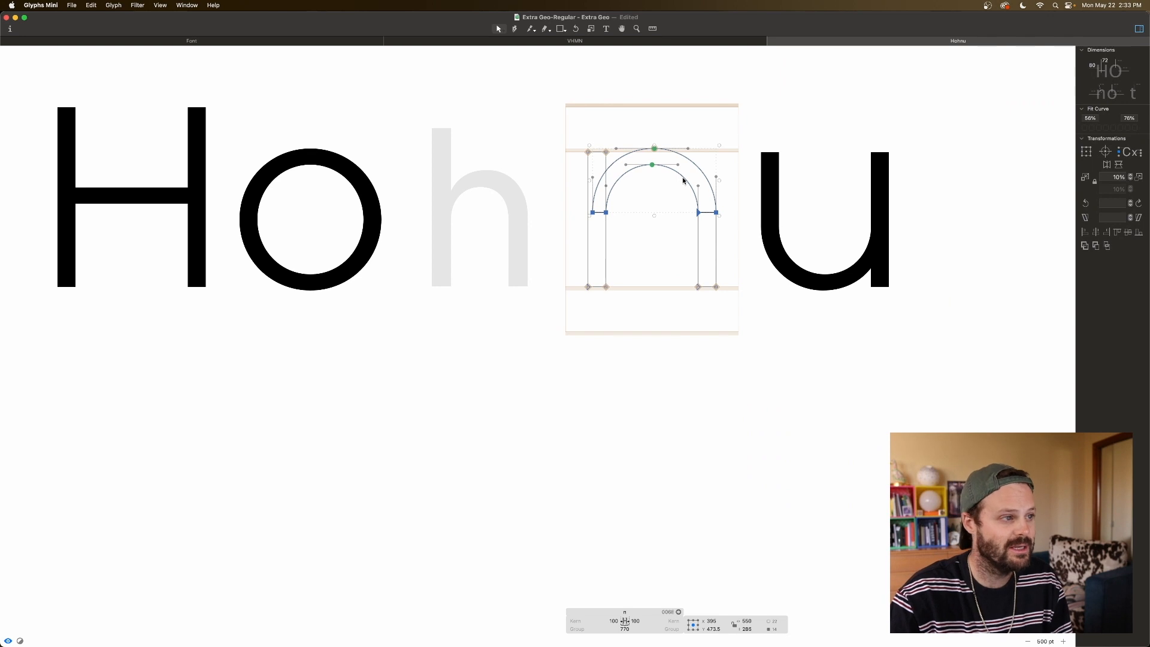
right_click(684, 179)
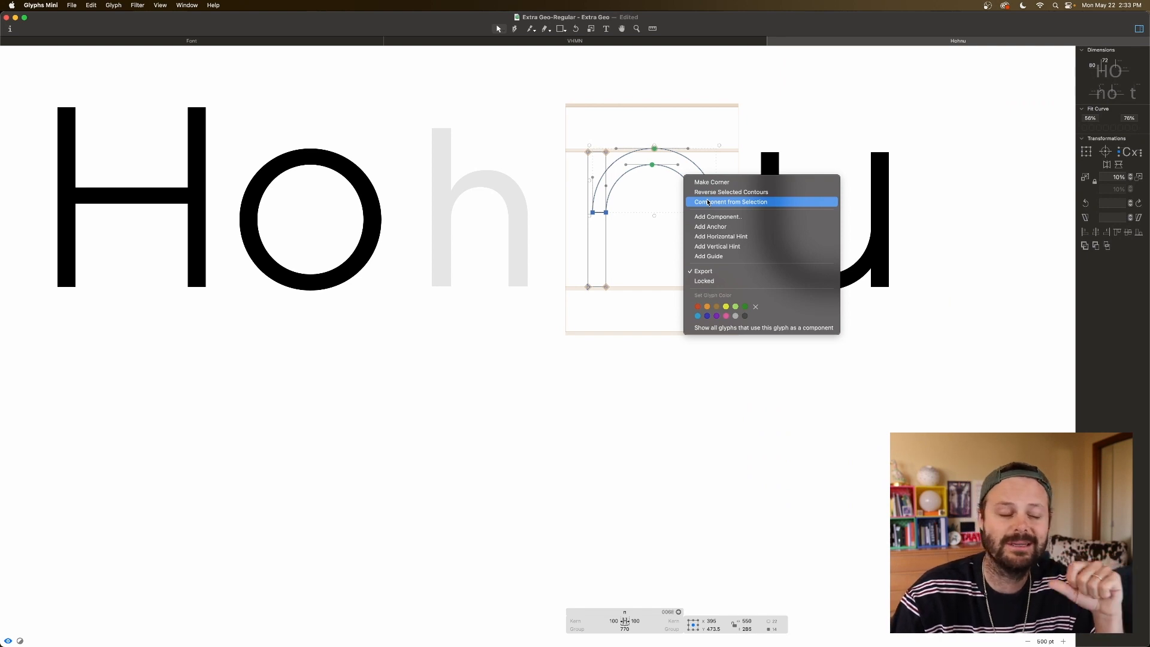
click(707, 202)
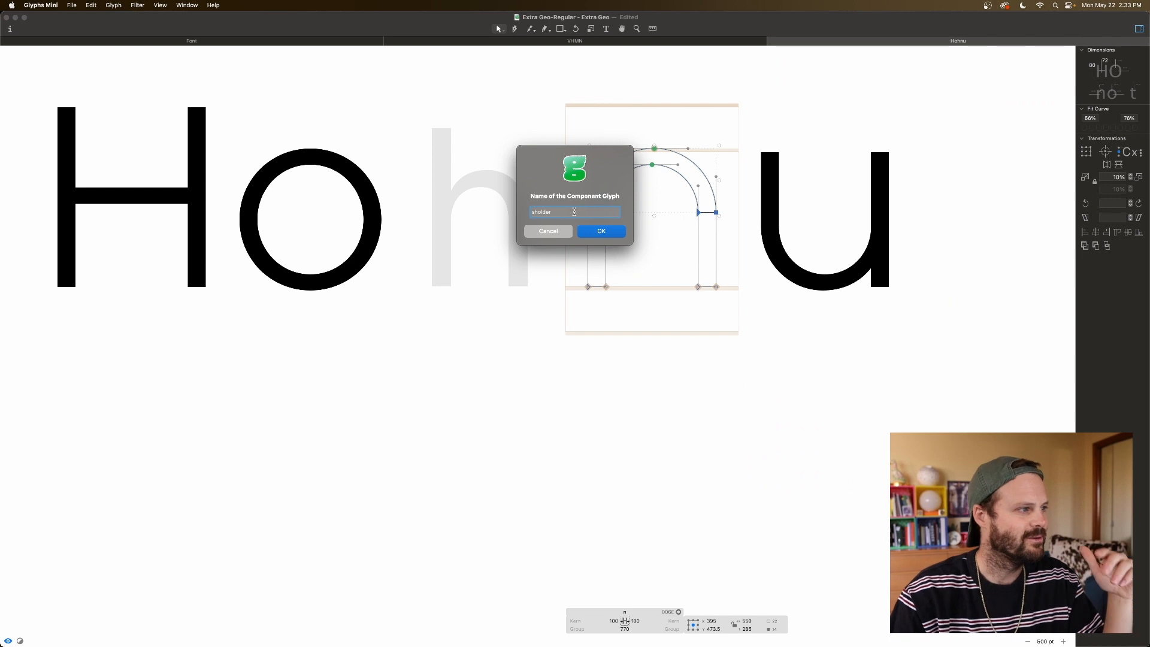
click(594, 231)
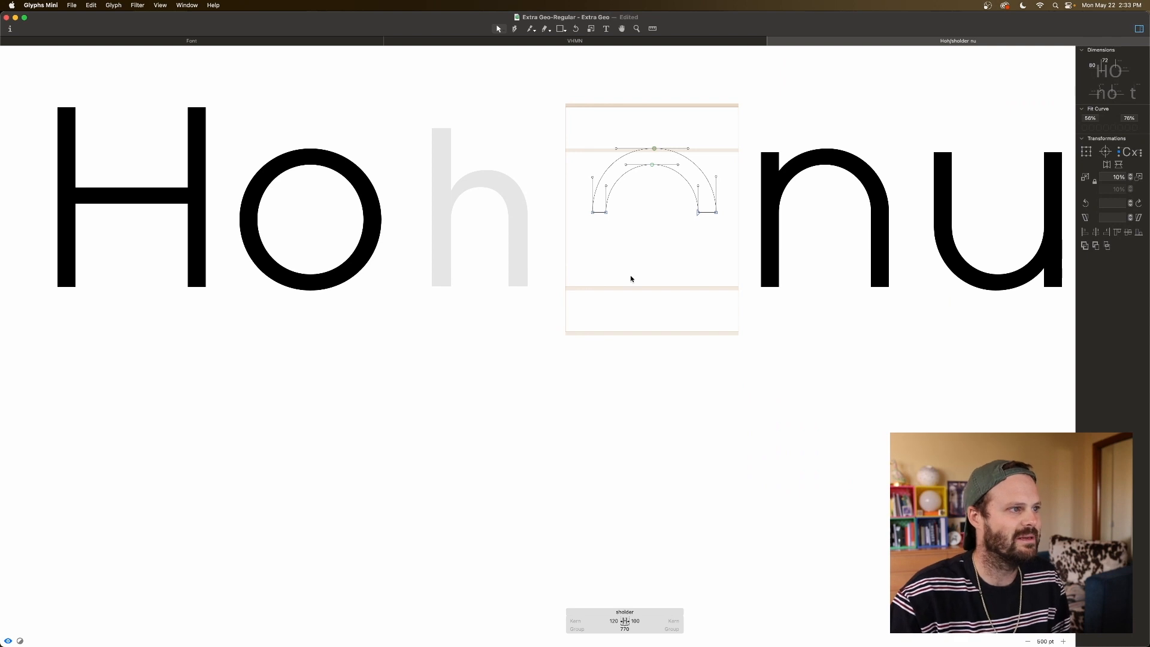
Step: Exclude the sholder glyph from export in the font overview and return to editing it in the sample text
click(629, 611)
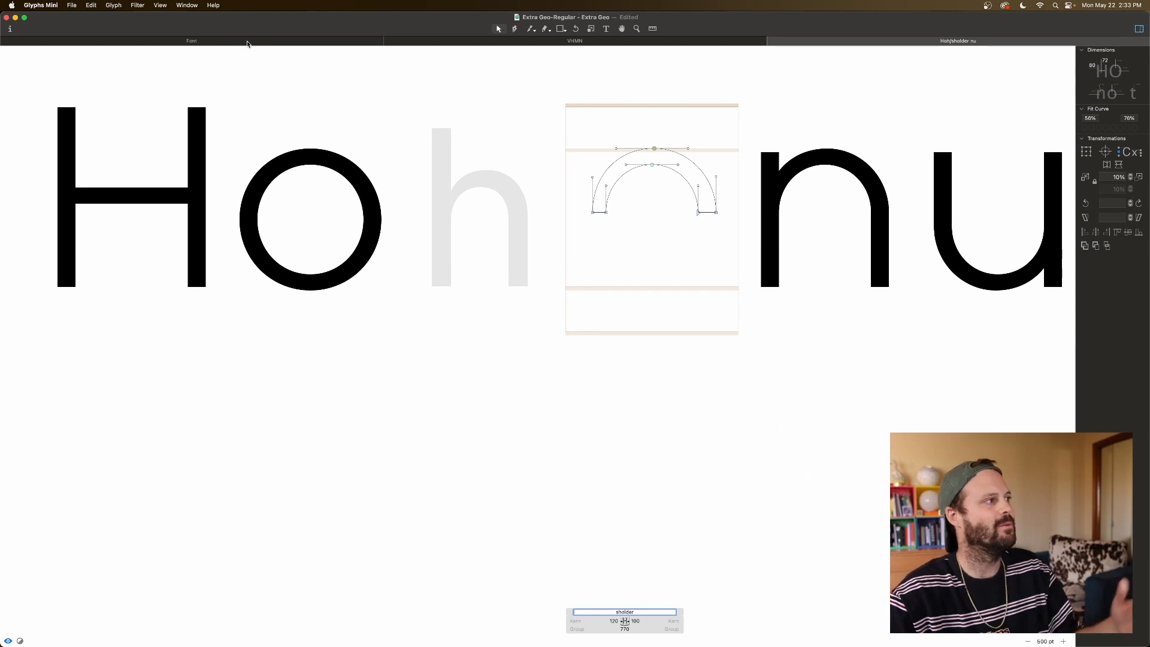
click(248, 42)
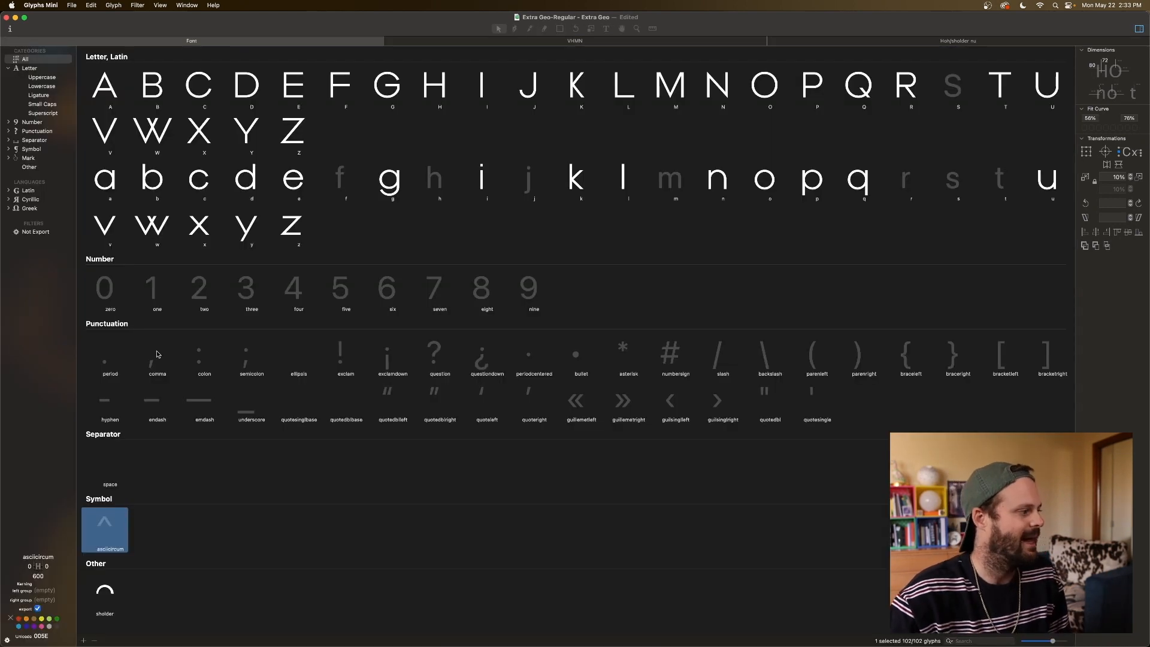
click(109, 600)
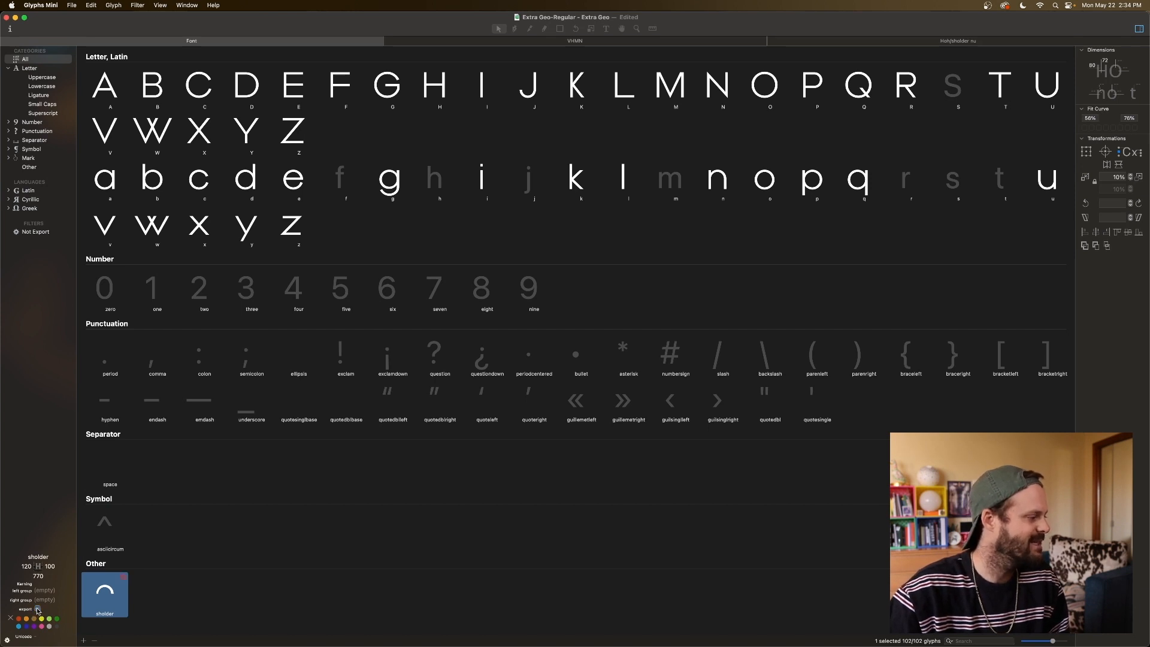
click(111, 541)
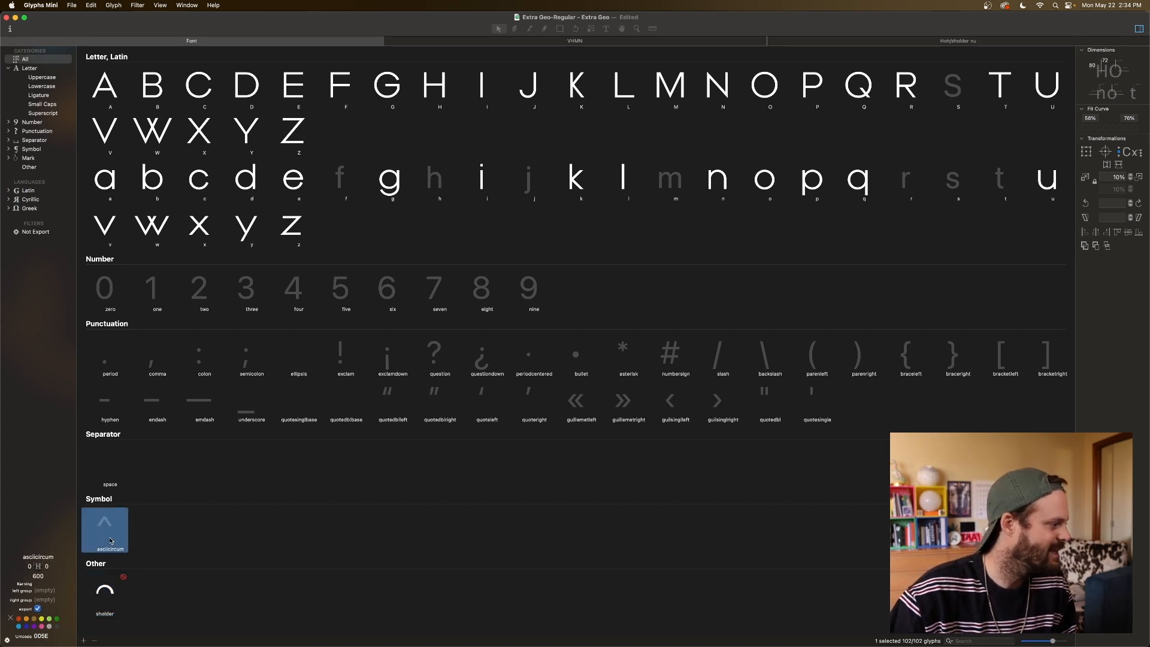
click(123, 581)
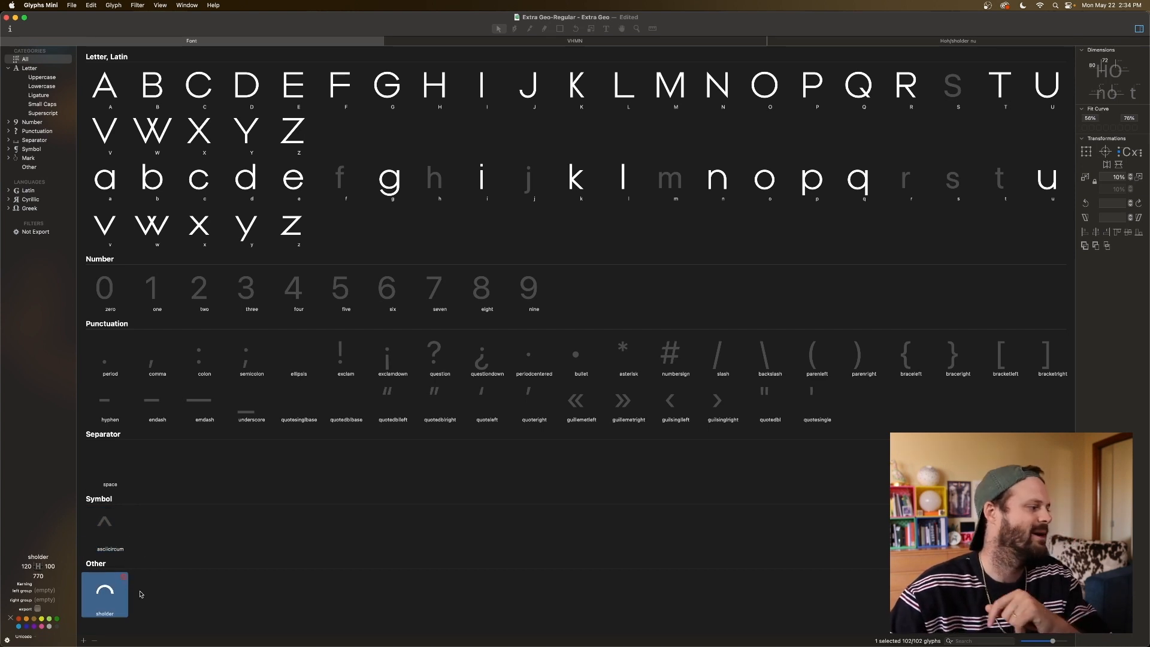
click(142, 594)
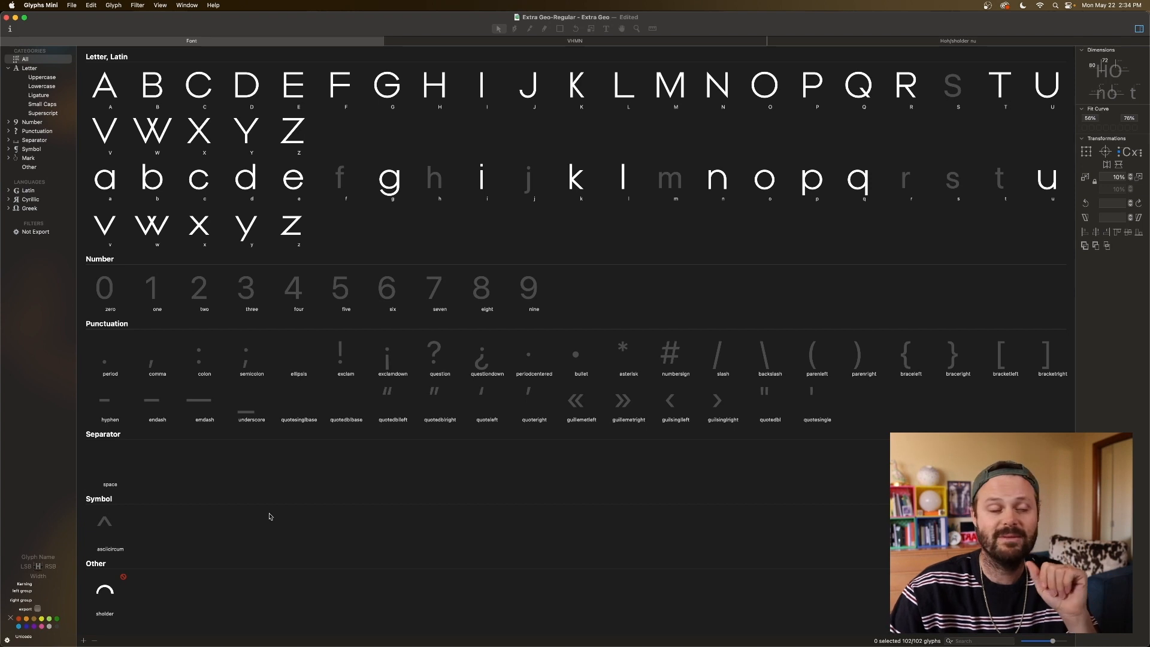
click(841, 42)
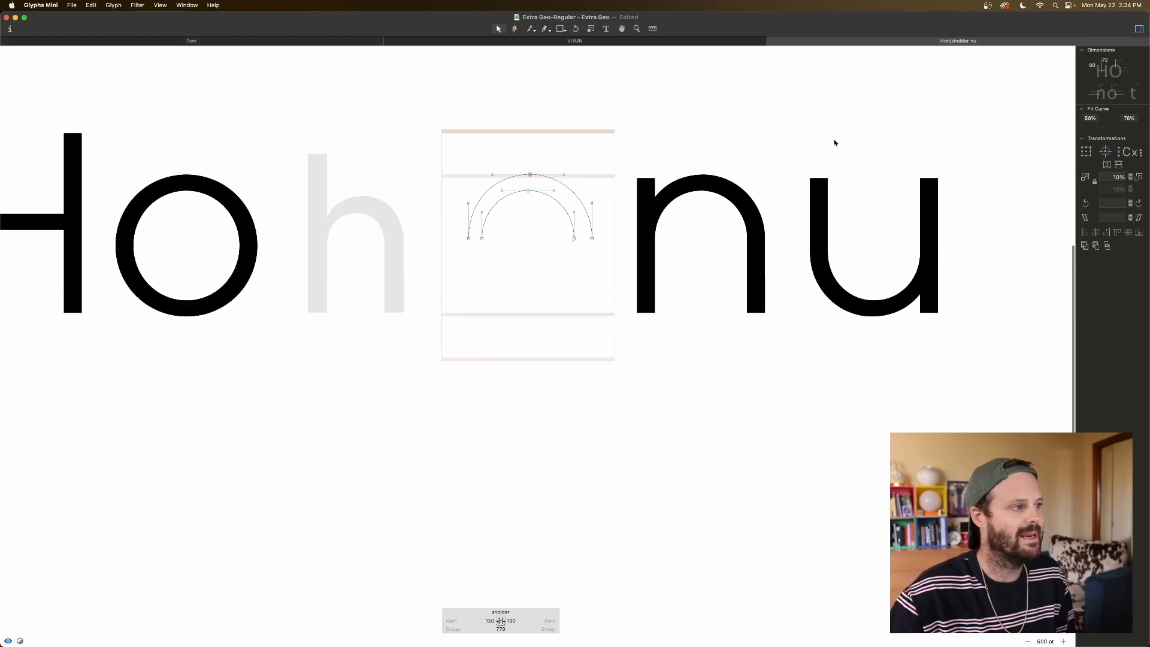
Step: Try distorting the sholder's outer apex handles to test the linked n and u, and undo each change
drag(564, 182, 516, 251)
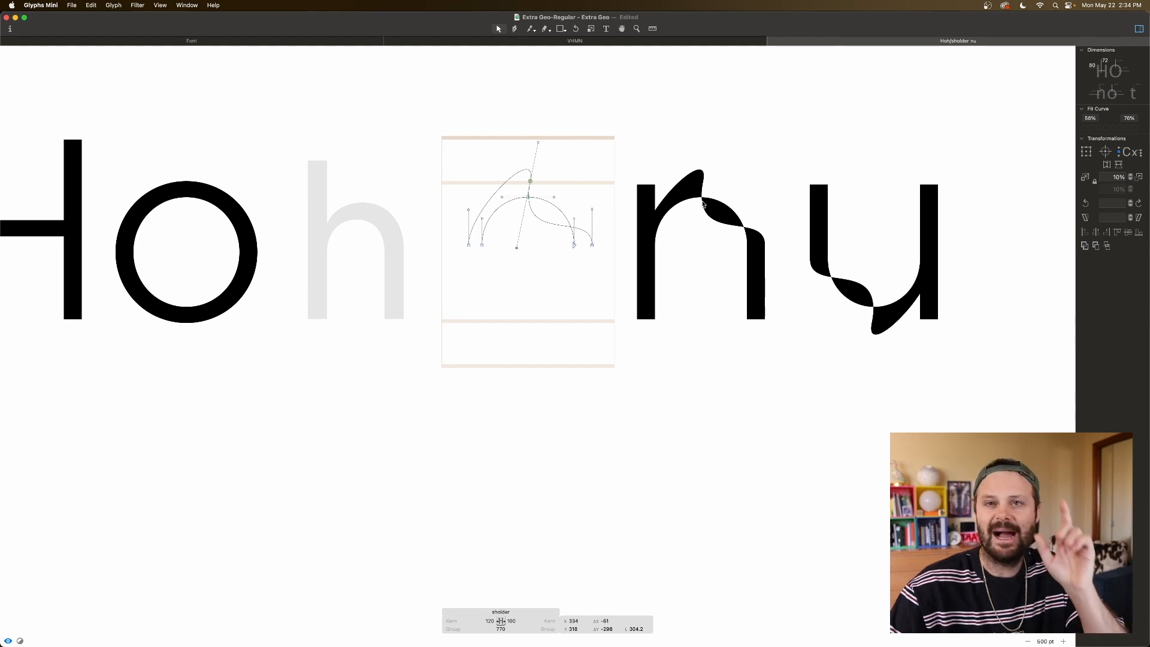
key(super+z)
scroll(525, 225, down, 1)
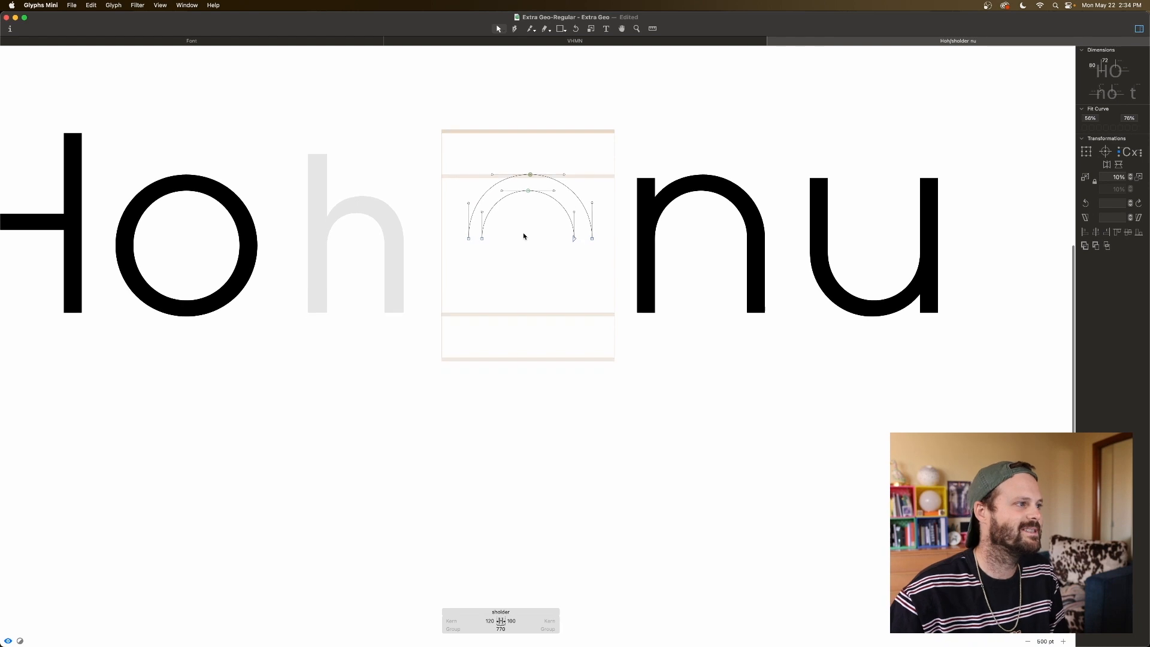
mouse_move(564, 174)
mouse_down()
mouse_move(567, 157)
mouse_move(567, 179)
mouse_up()
key(super+z)
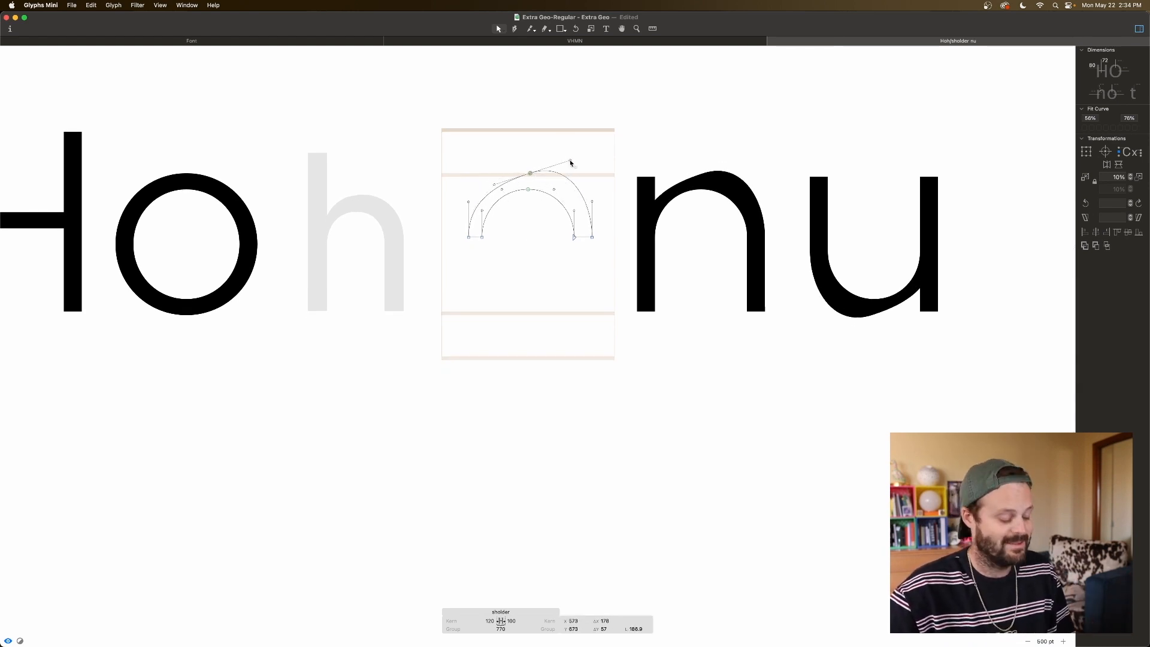
Step: Open the empty lowercase h for editing and add the l as its stem component
scroll(559, 216, left, 3)
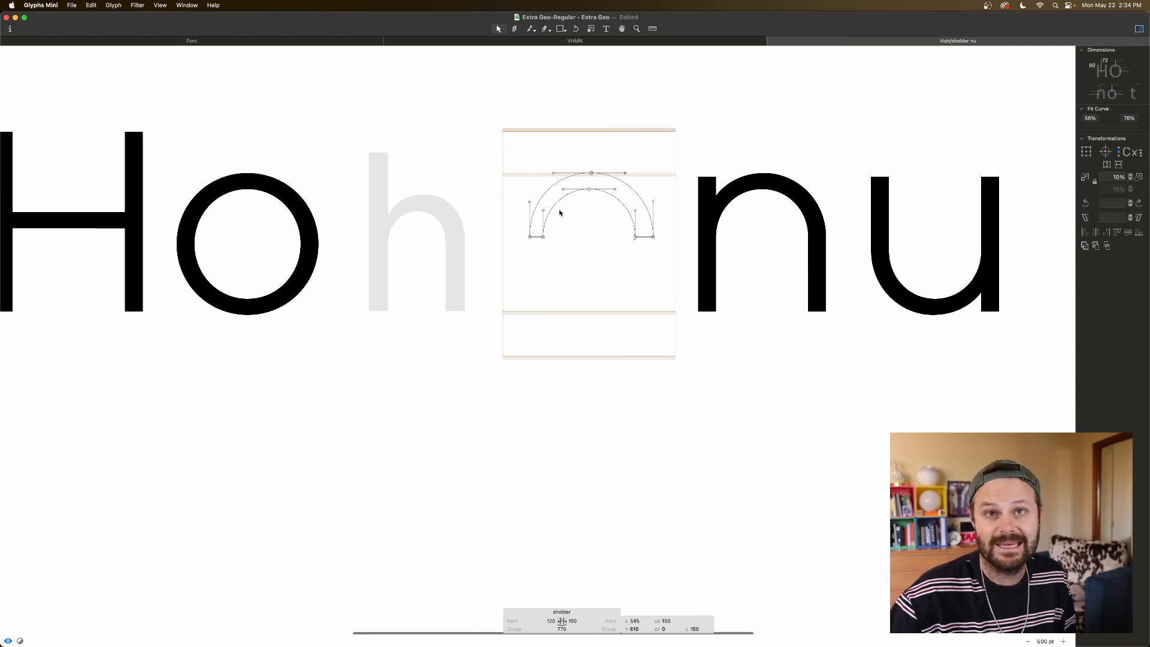
click(424, 240)
double_click(424, 240)
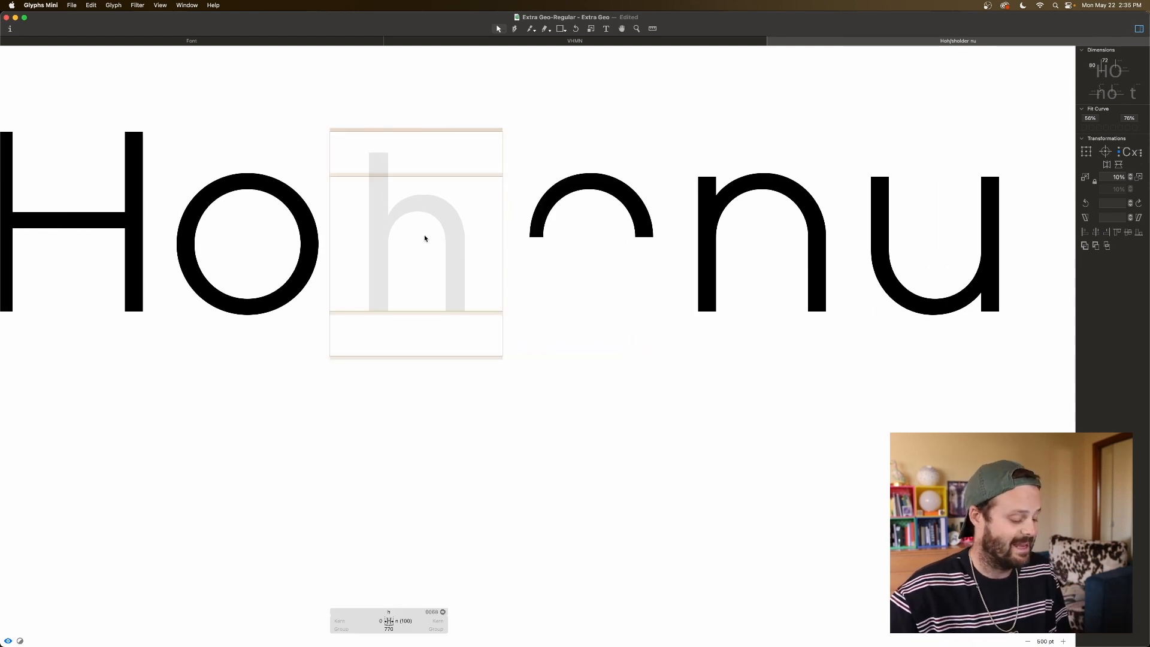
right_click(426, 238)
click(445, 239)
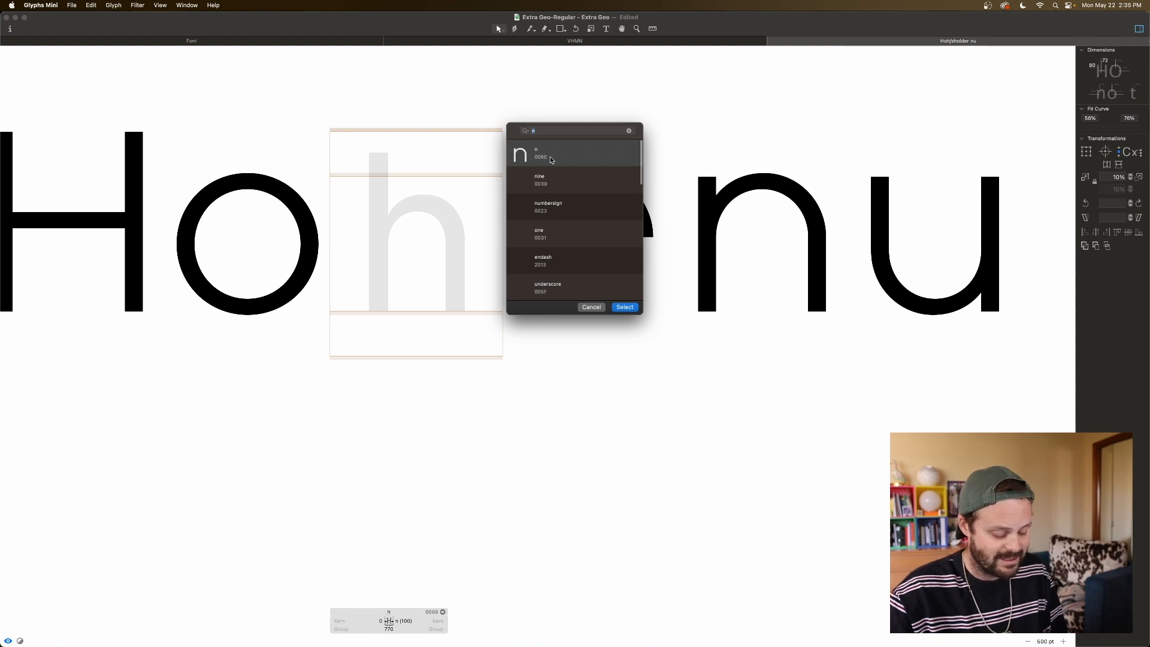
text(l)
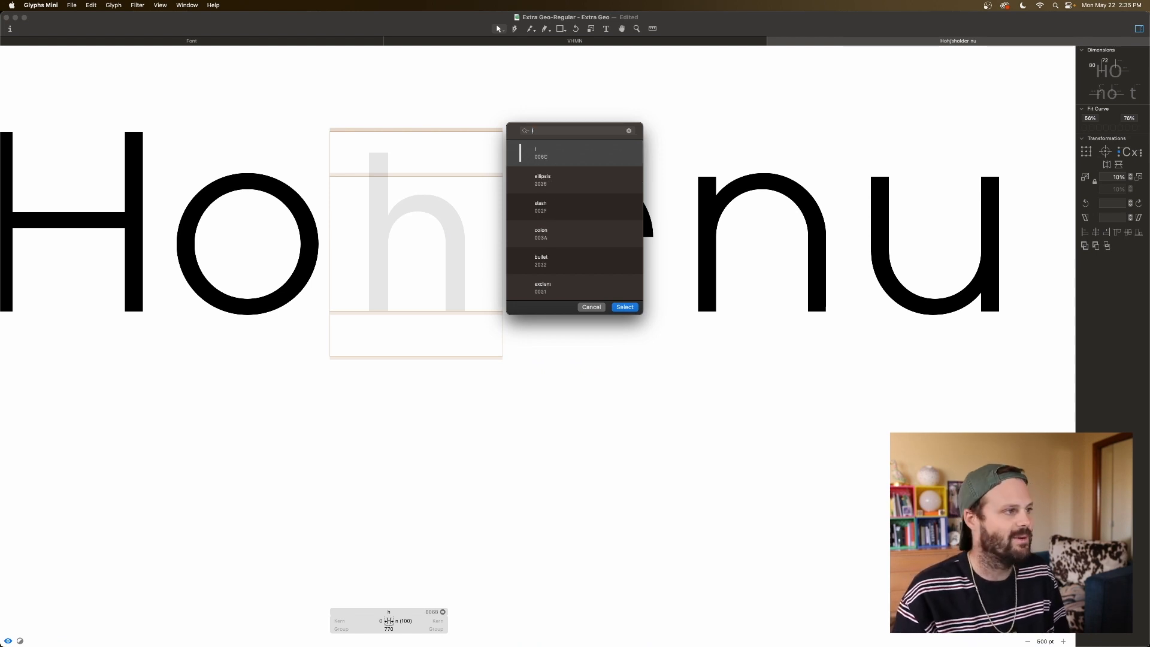
double_click(535, 156)
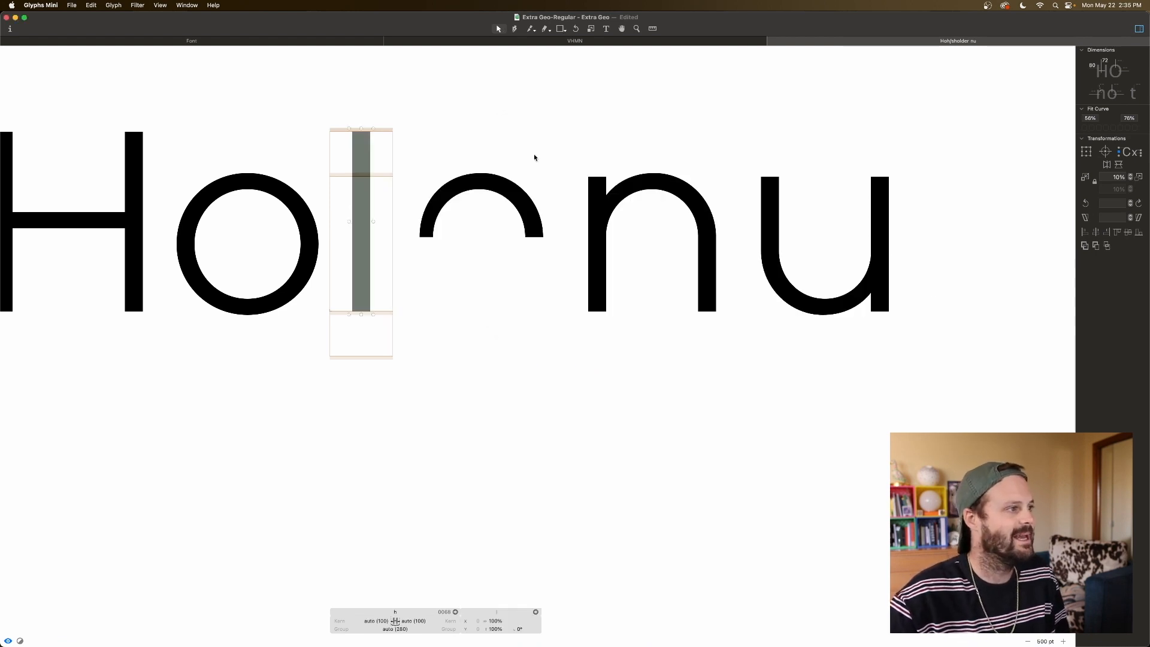
Step: Add the sholder glyph as a second component in the h
right_click(386, 278)
click(396, 280)
text(shold)
double_click(576, 151)
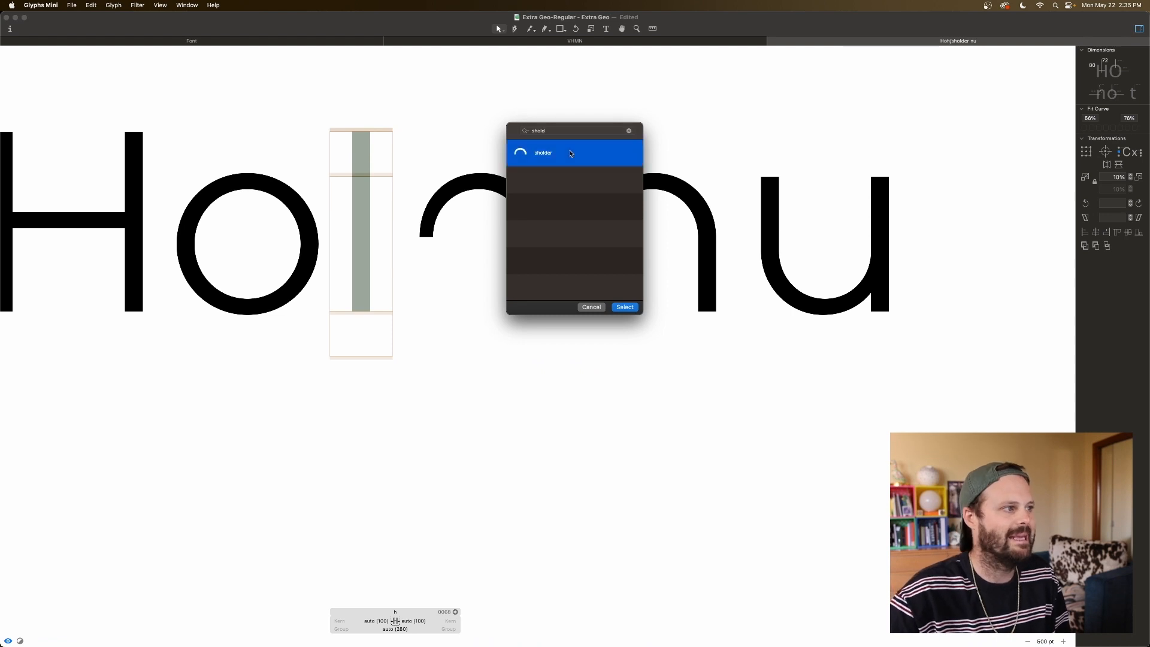
Step: Try narrowing the h's sholder component to about 57% width, and undo the scaling
click(427, 229)
click(363, 207)
click(448, 192)
click(361, 199)
click(440, 200)
drag(415, 205, 469, 205)
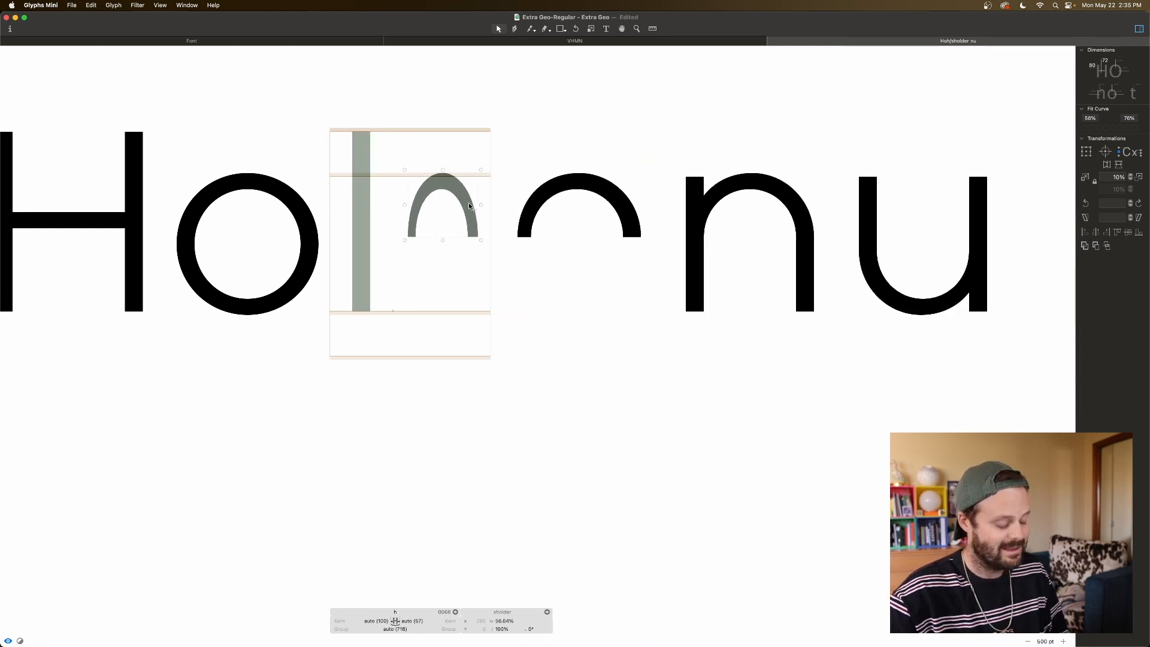
key(super+z)
click(466, 260)
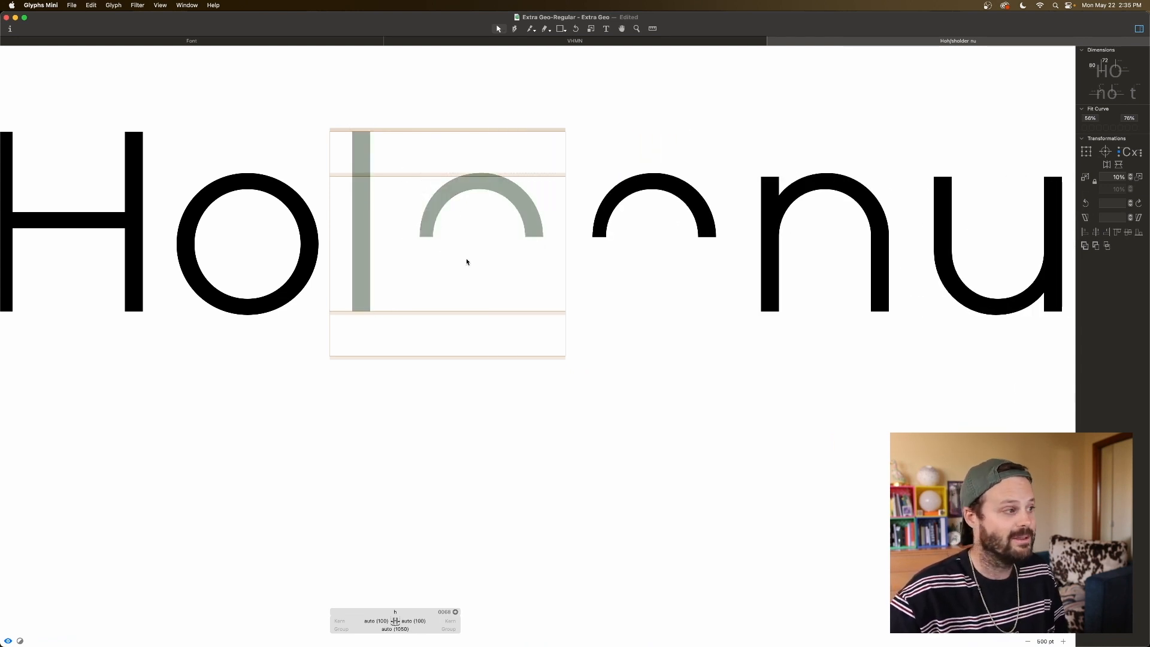
Step: Disable automatic alignment for the h's sholder component and move the arch over the stem so its inner edge meets the stem
click(433, 219)
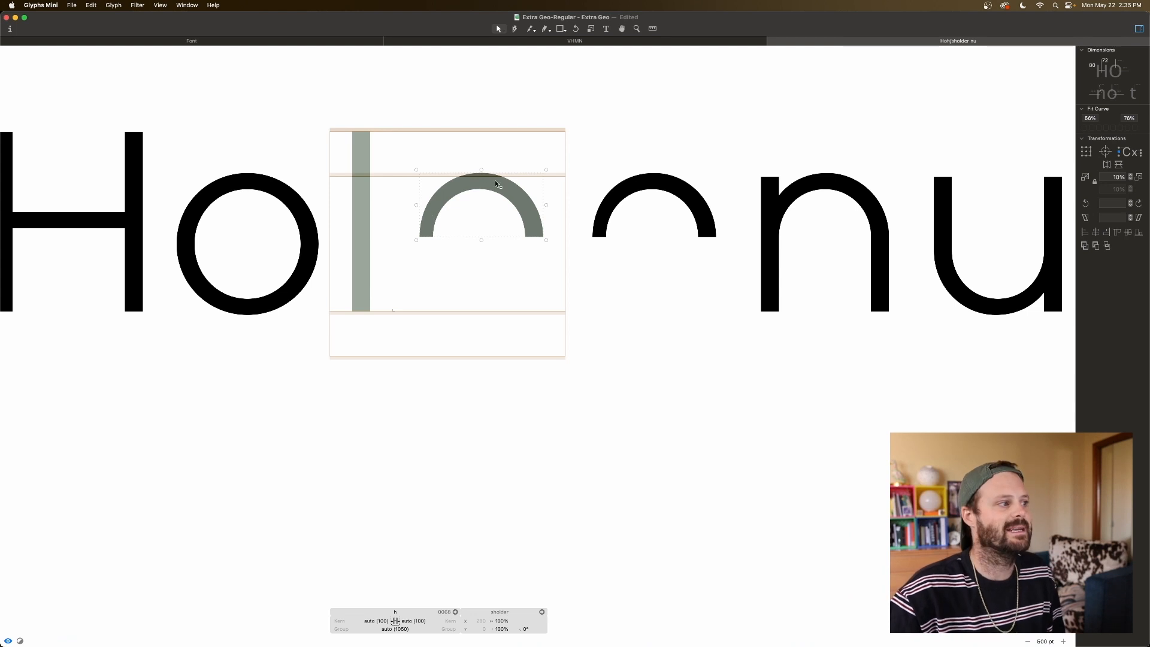
right_click(432, 224)
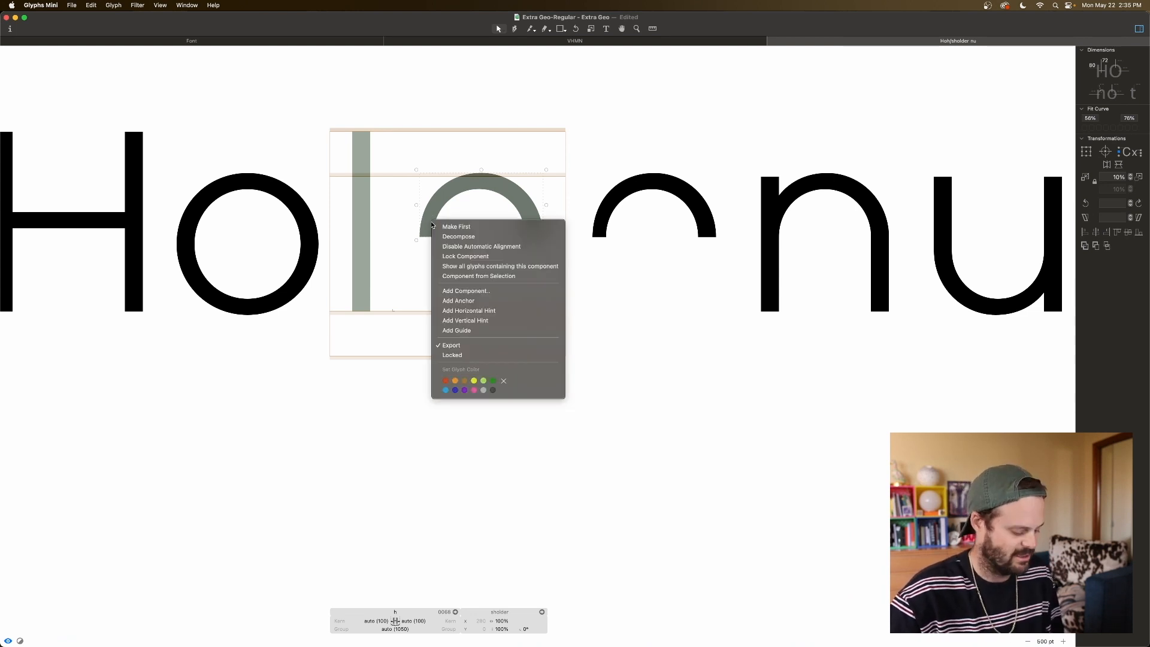
click(467, 247)
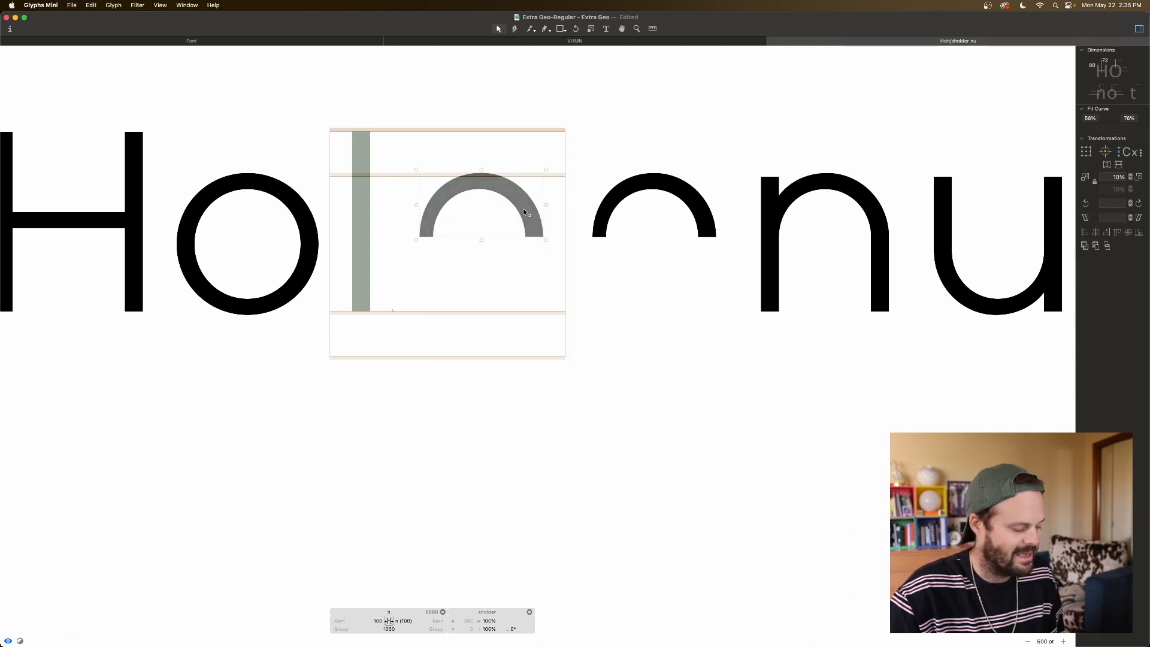
drag(525, 212, 464, 218)
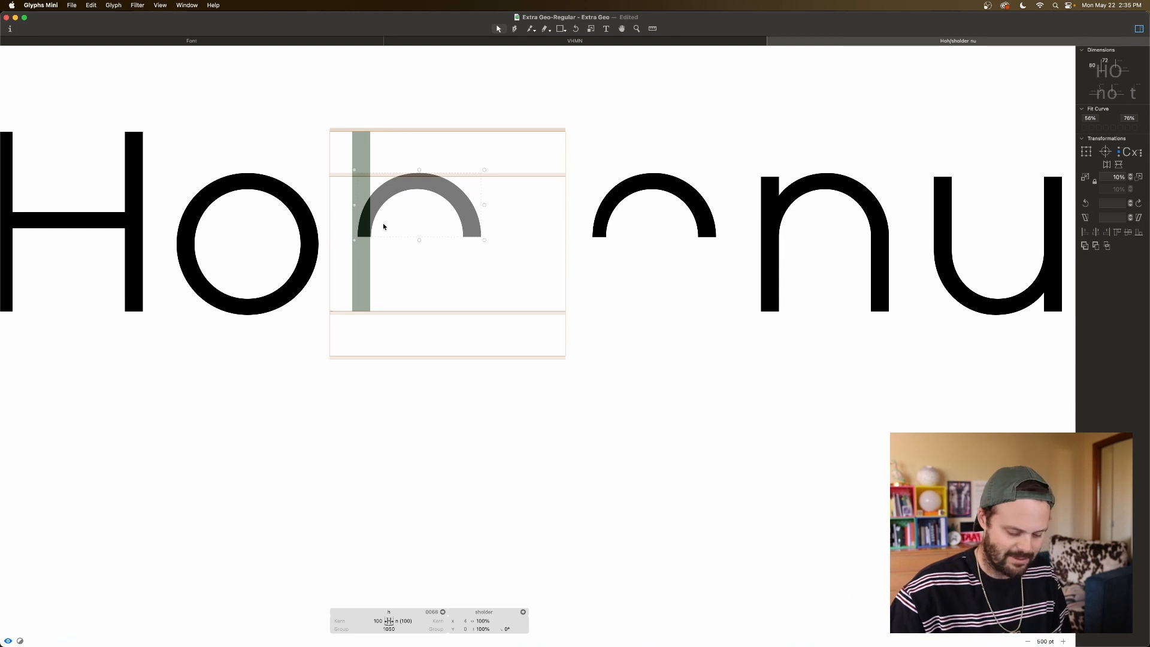
key(super+plus)
key(super+plus)
scroll(385, 229, left, 3)
scroll(385, 229, up, 2)
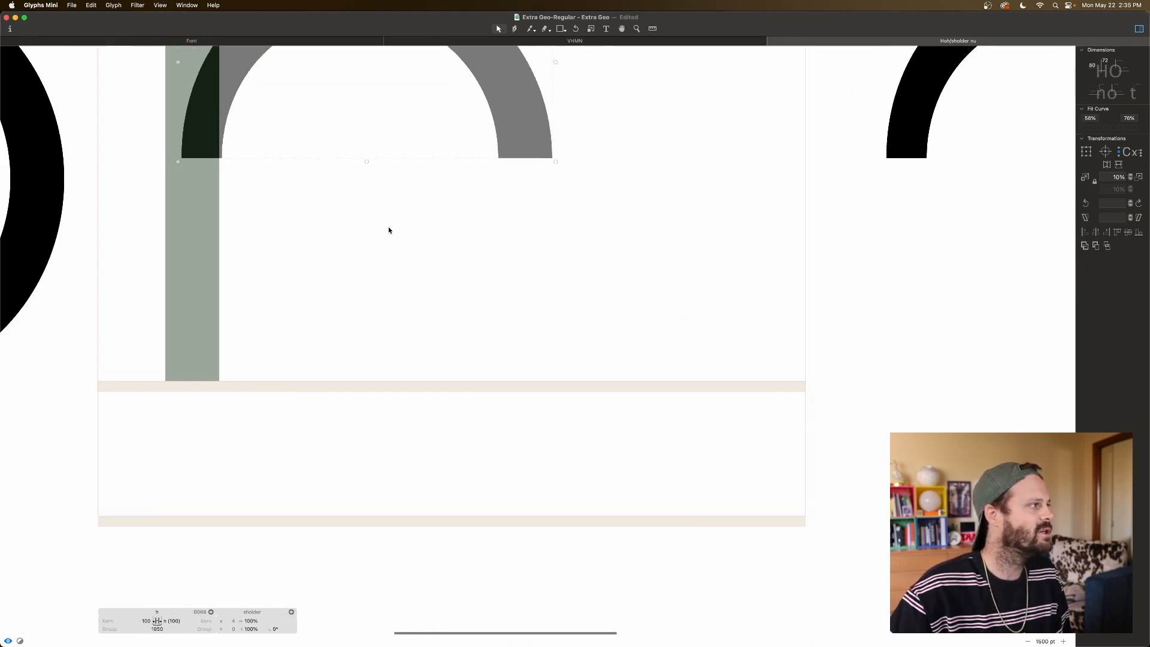
scroll(390, 228, left, 4)
scroll(389, 229, up, 3)
key(space)
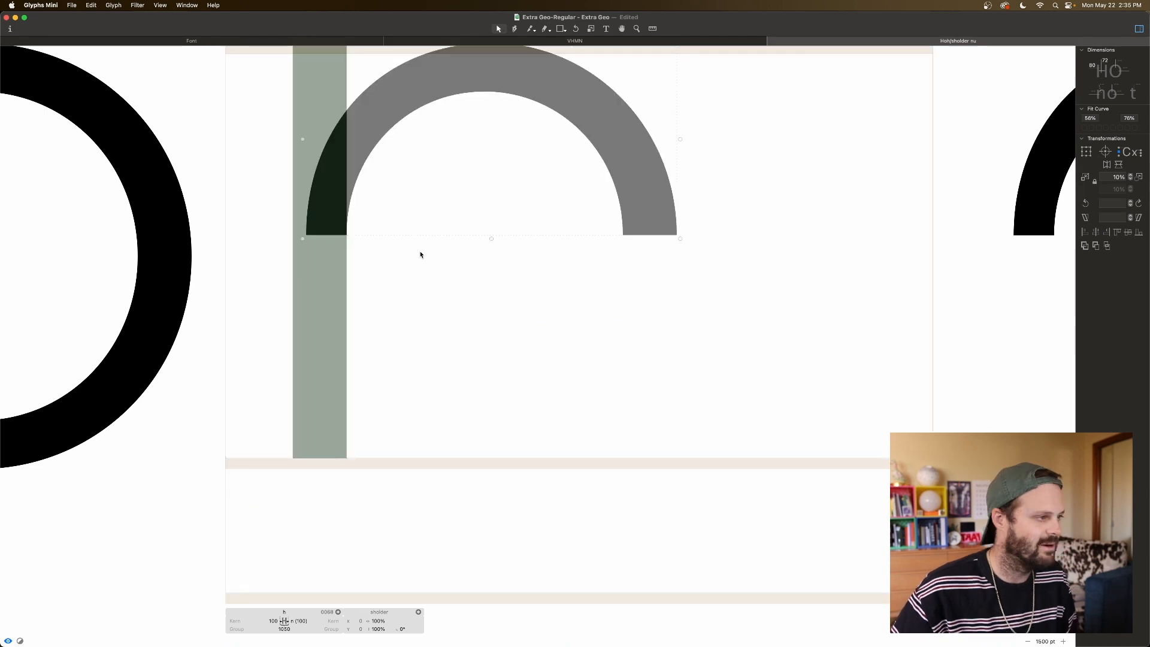
key(super+minus)
key(super+minus)
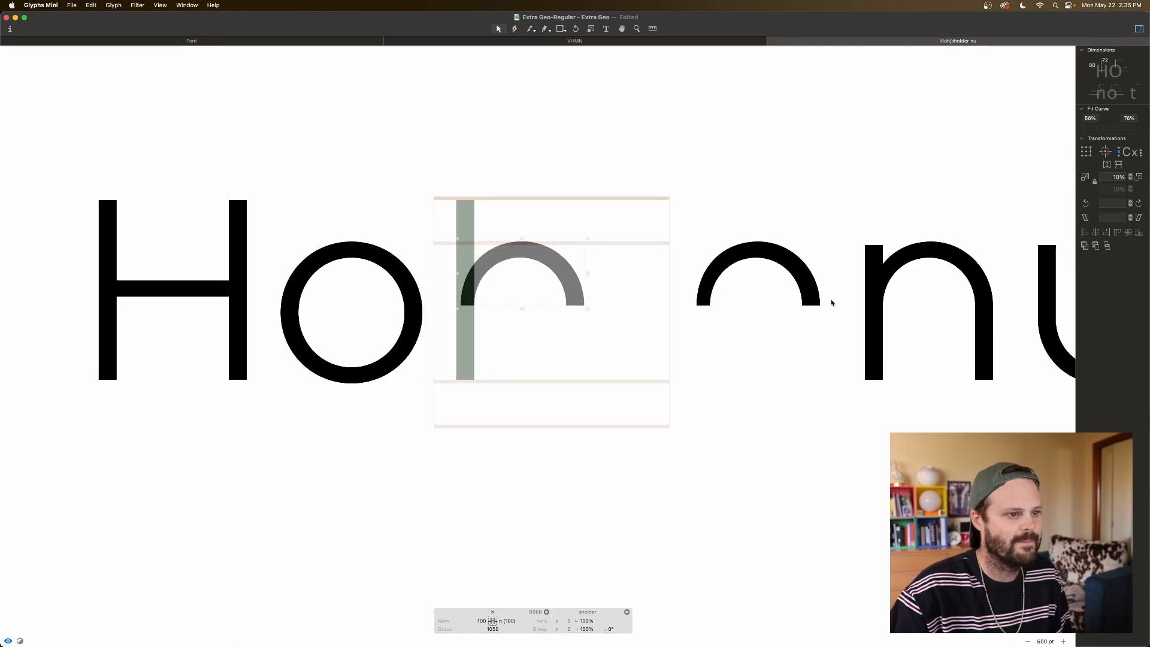
Step: Copy the n's lower right stem into the h to complete its right leg, and preview the result
double_click(907, 312)
double_click(975, 336)
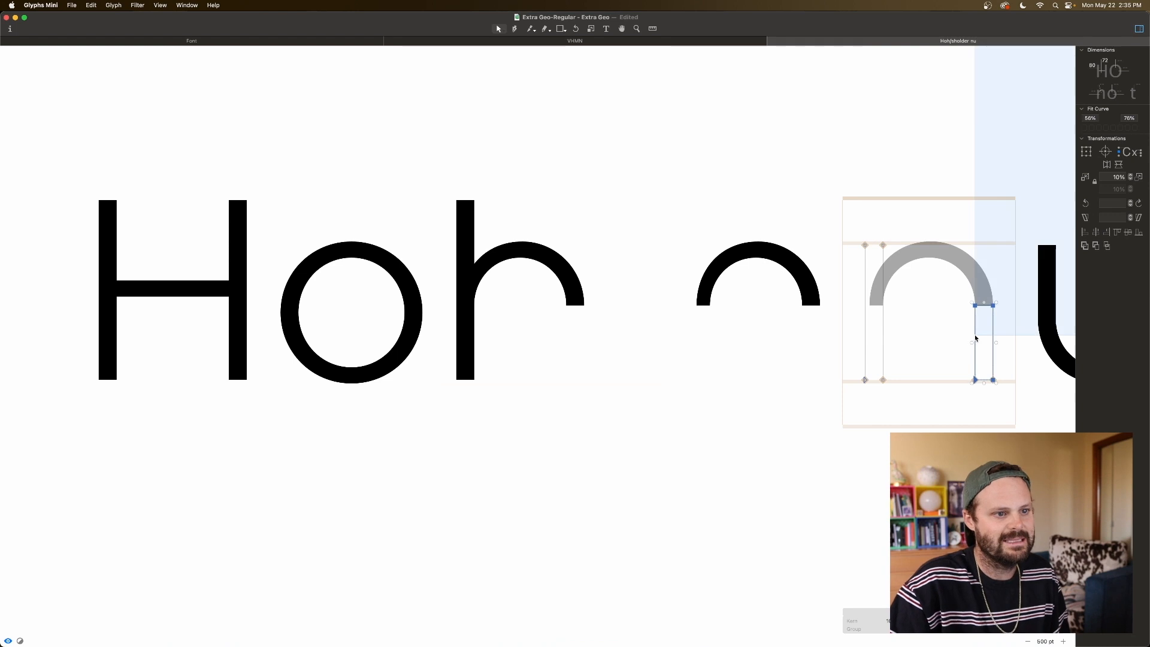
double_click(549, 328)
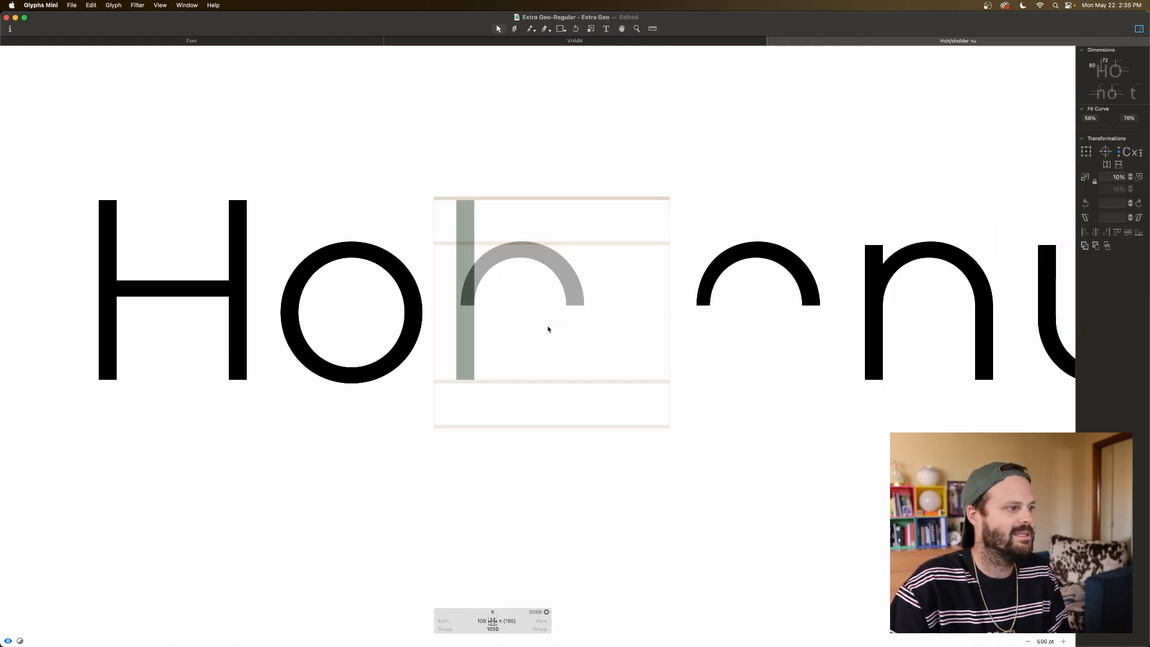
key(super+v)
key(space)
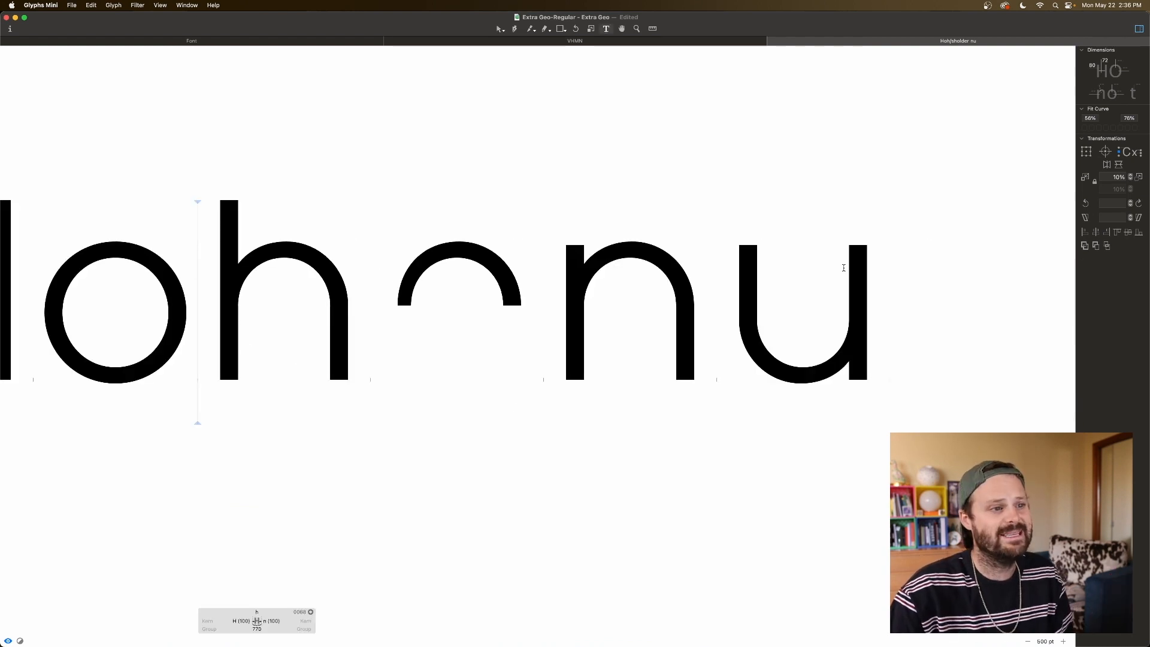
Step: Add the letters m and r after the u in the edit text
click(877, 269)
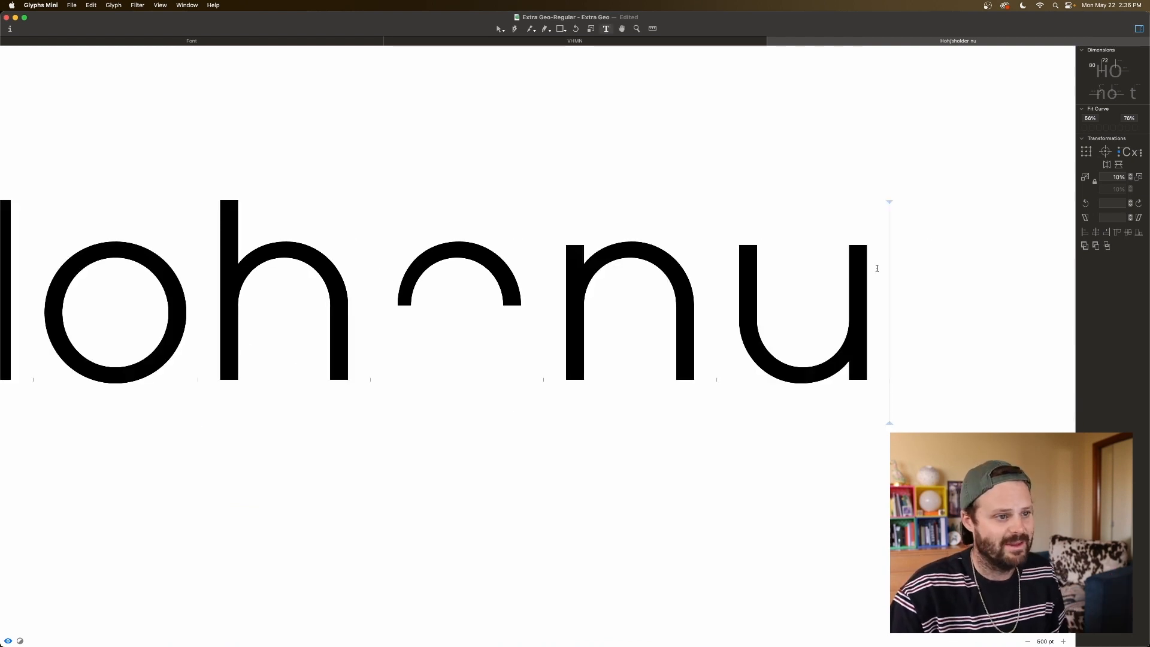
text(m)
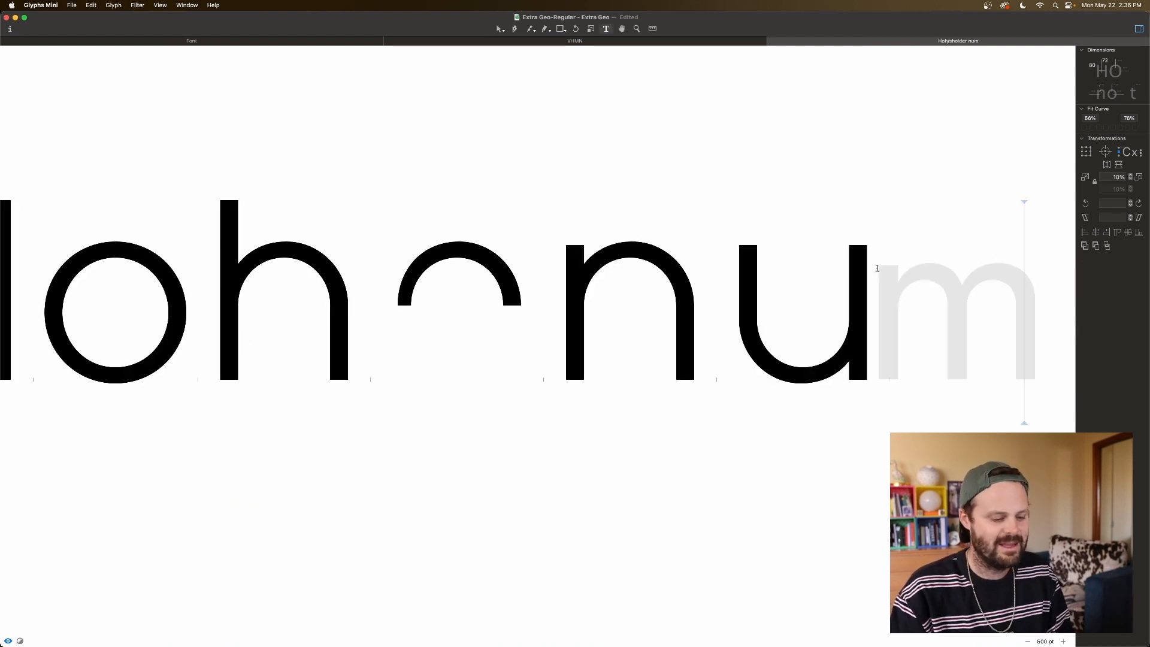
text(r)
scroll(830, 272, left, 5)
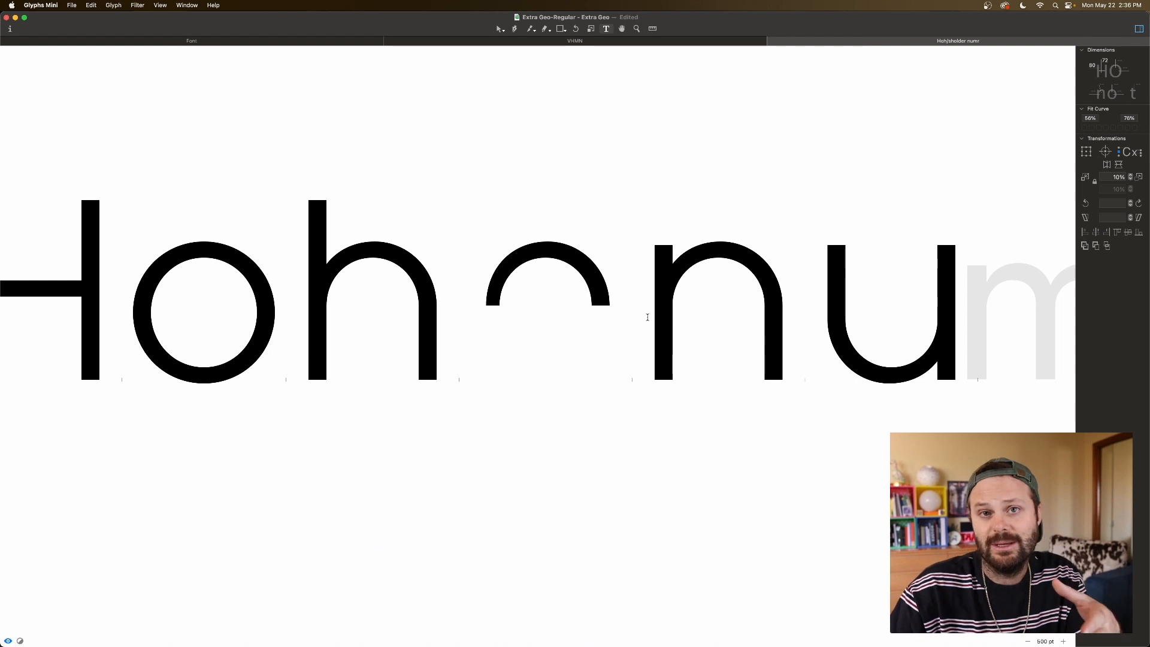
scroll(649, 316, right, 5)
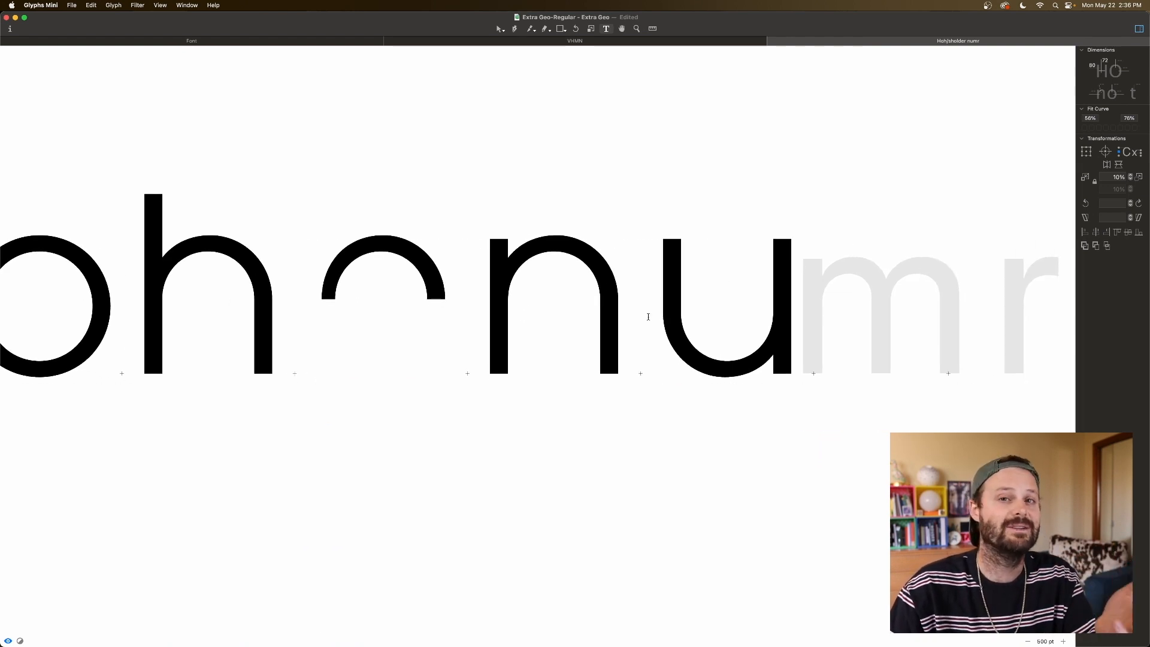
Step: Open the empty lowercase m for editing and add the n as its component
scroll(654, 320, right, 2)
double_click(784, 301)
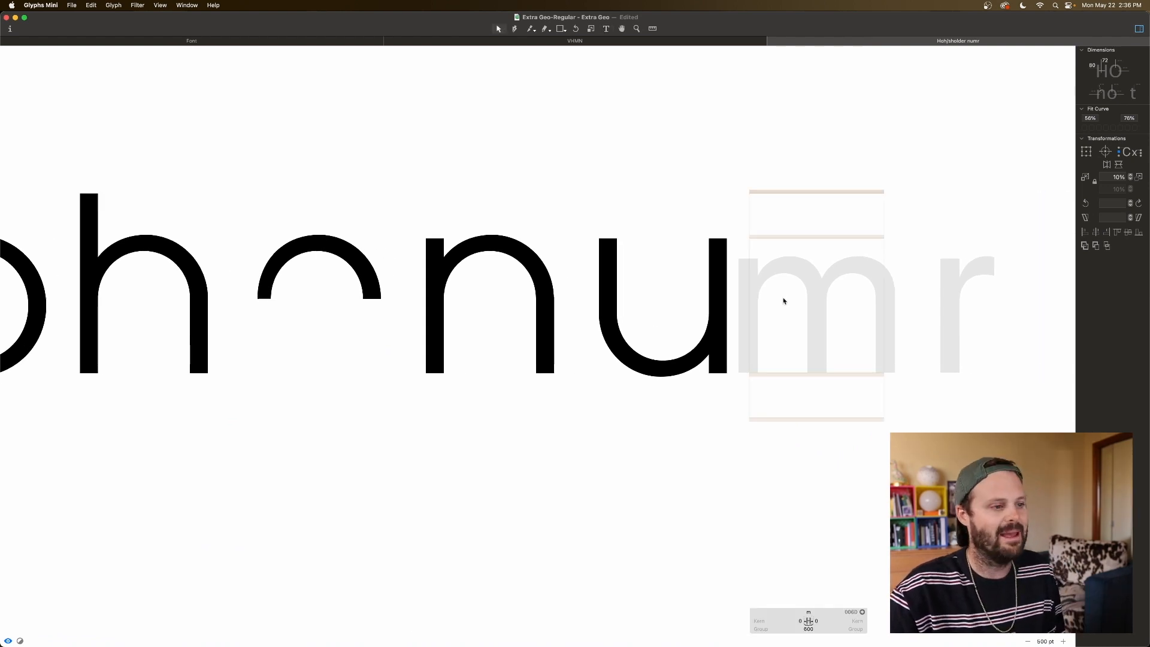
right_click(783, 301)
click(789, 303)
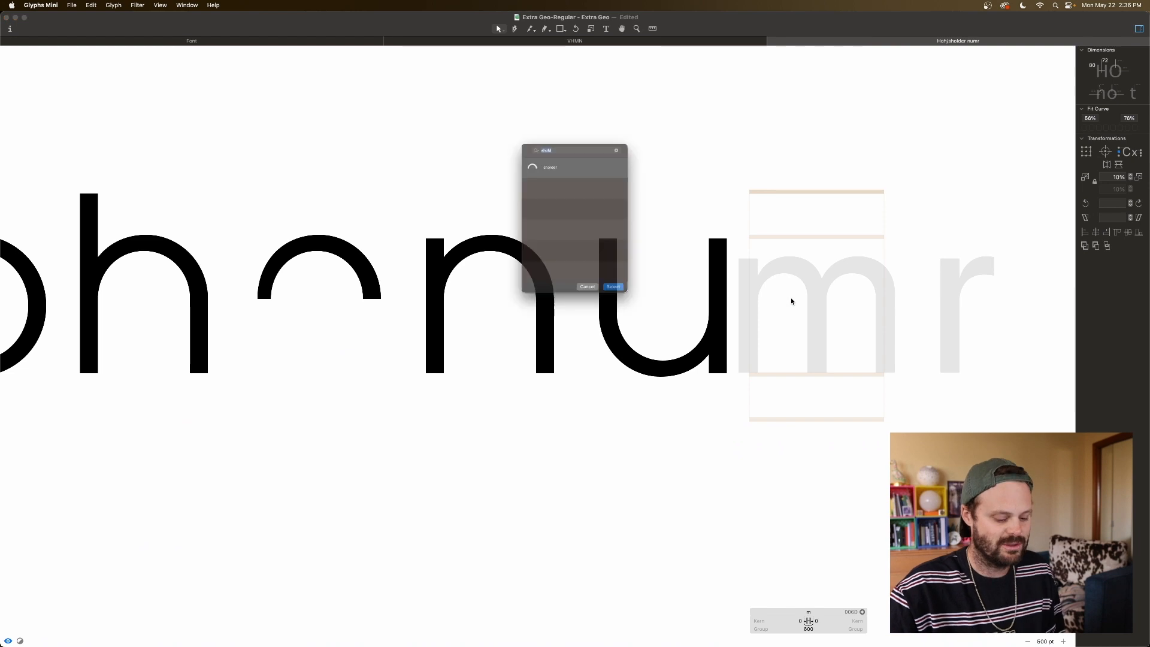
text(n)
double_click(566, 164)
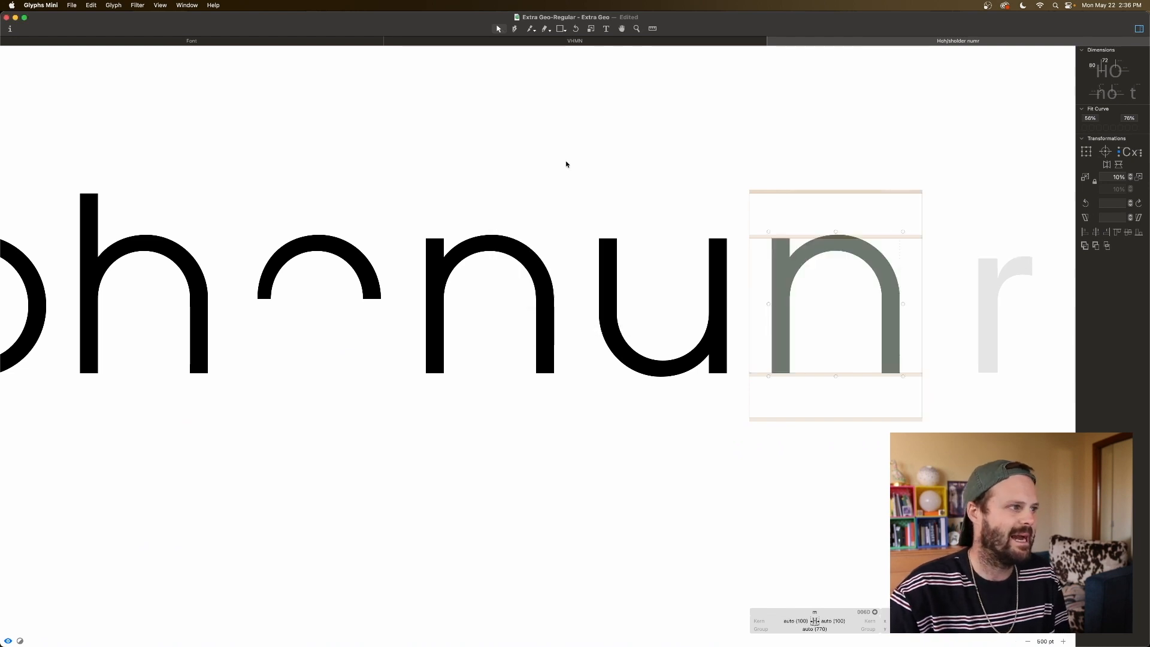
Step: Decompose the n component in the m, and its nested sholder component, into editable outlines
right_click(781, 296)
click(793, 301)
click(871, 256)
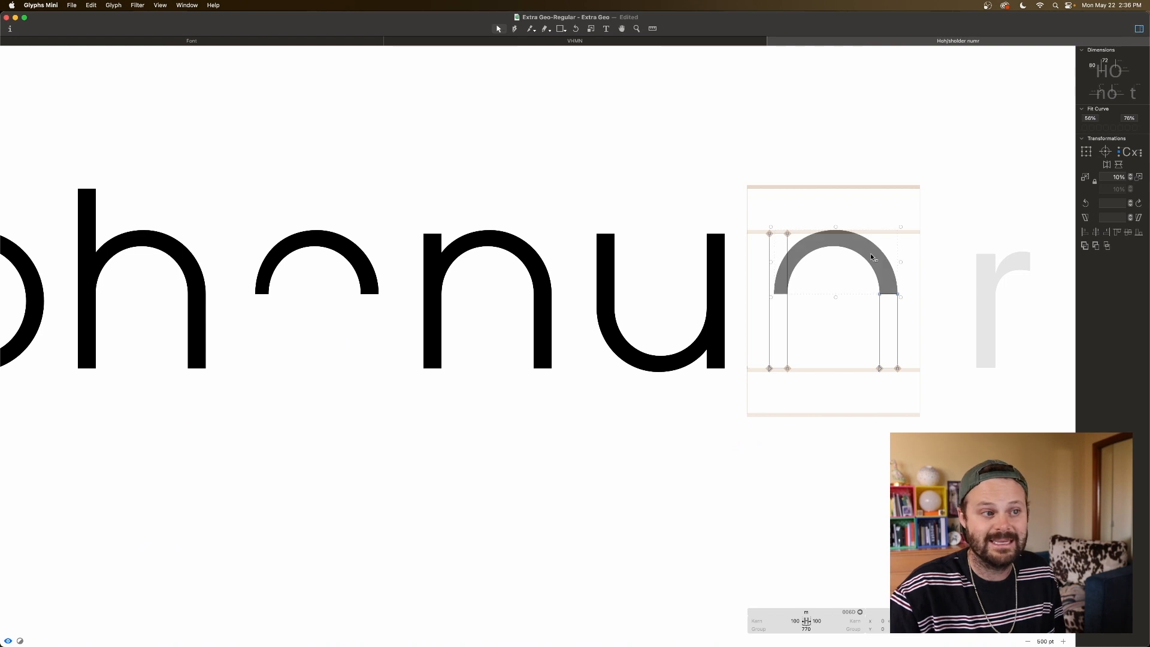
right_click(871, 255)
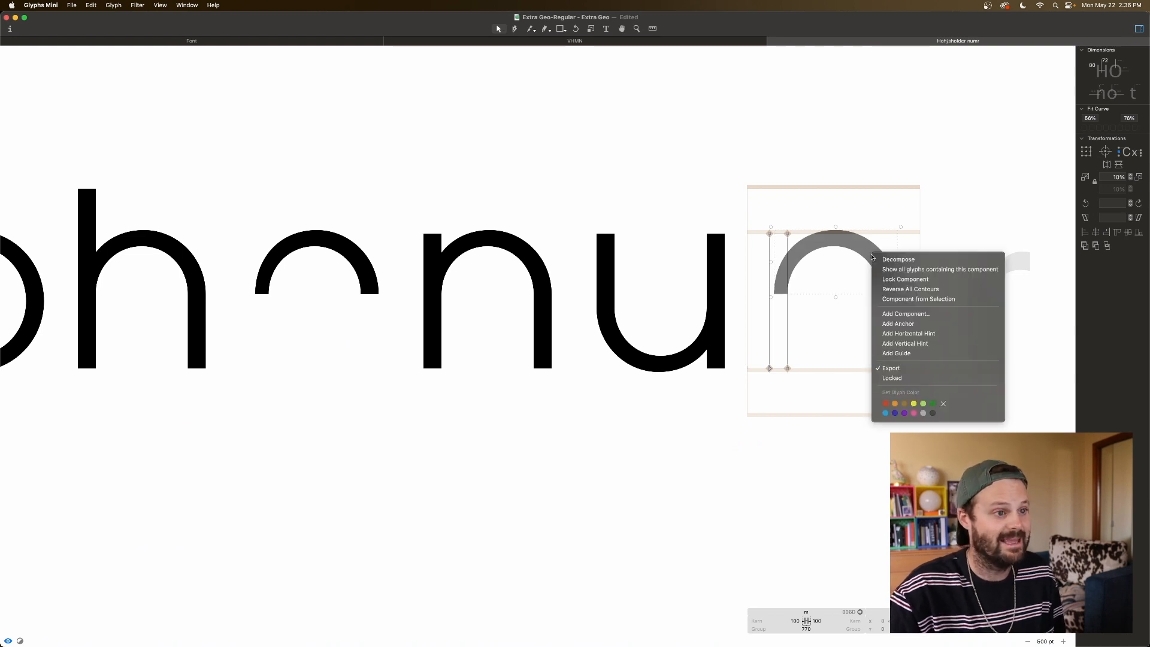
click(888, 262)
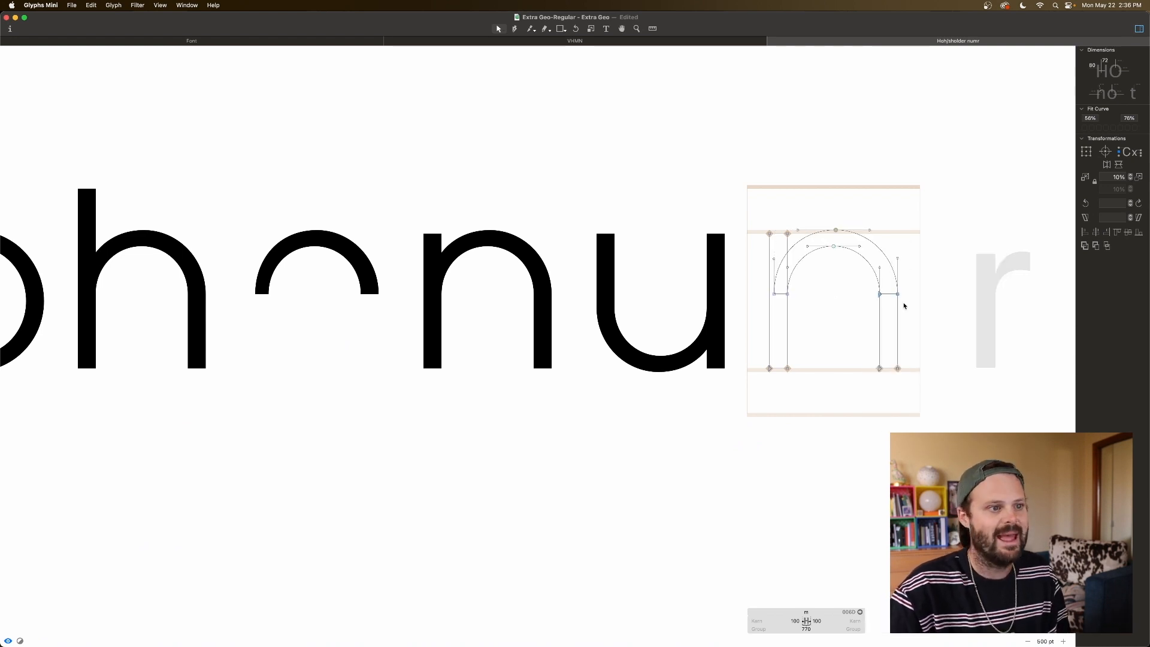
Step: Narrow the m's arch by shifting its right stem and the attached arch end 60 units to the left
drag(907, 293, 861, 388)
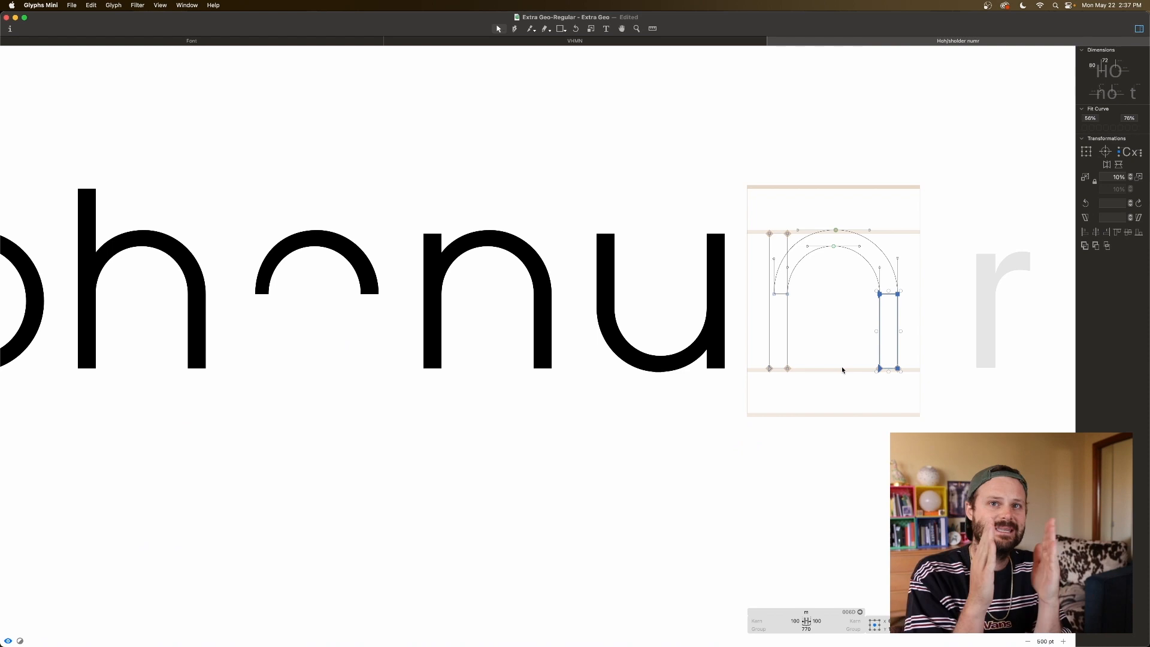
key(super+Left)
key(super+Left)
key(super+Right)
key(super+Right)
key(shift+Left)
key(shift+Left)
key(shift+Left)
key(shift+Left)
key(shift+Left)
key(shift+Left)
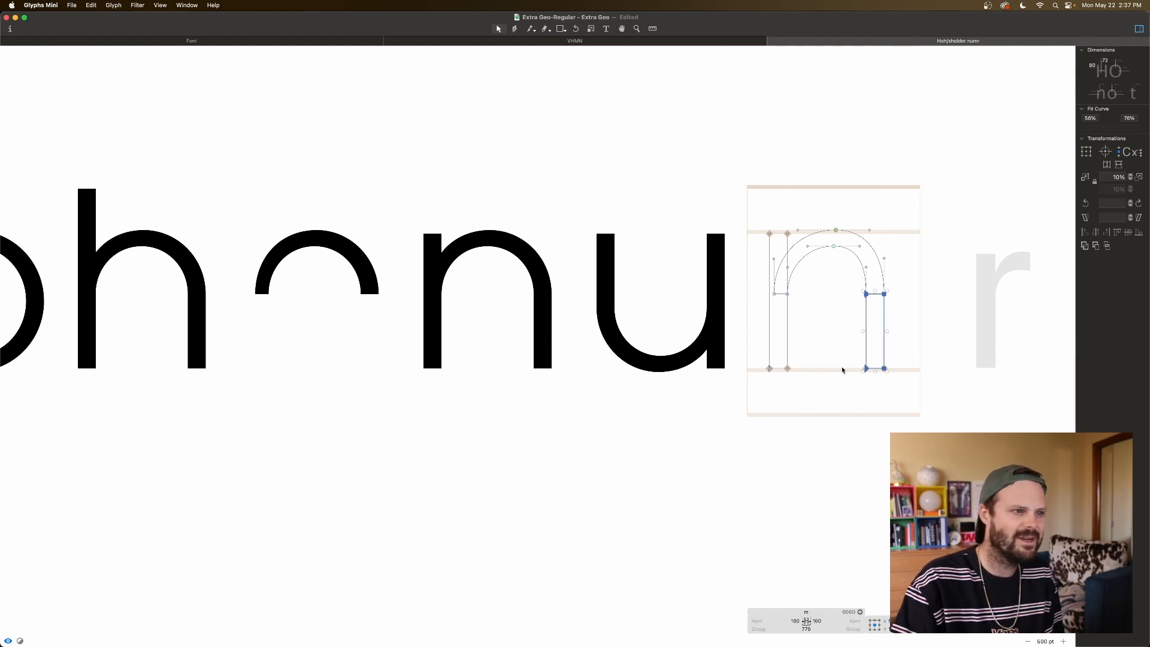
Step: Move the arch's inner and outer apex nodes 30 units left to recentre the curve, and preview the shape
drag(846, 220, 827, 263)
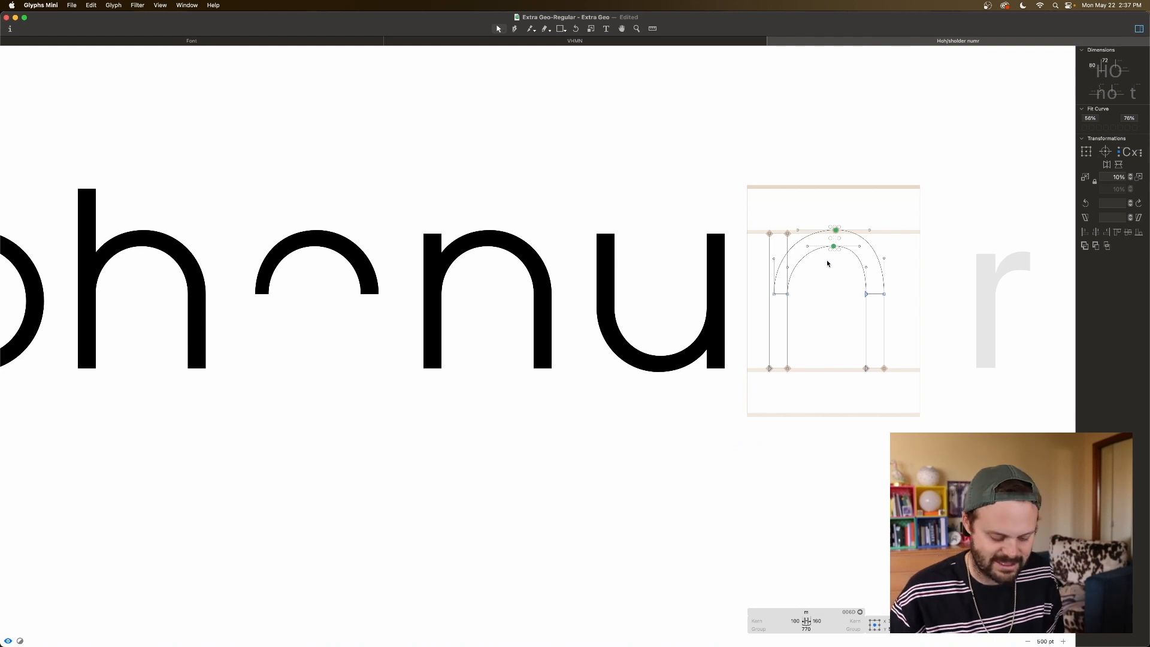
key(shift+Left)
key(shift+Left)
key(shift+Left)
key(space)
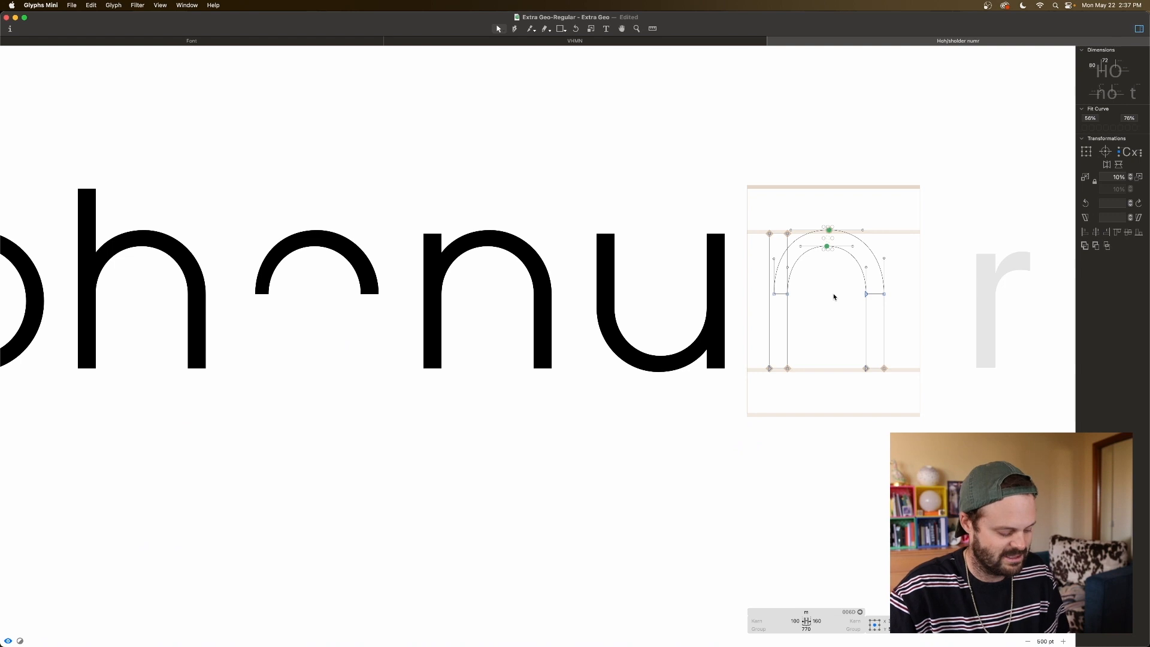
key(space)
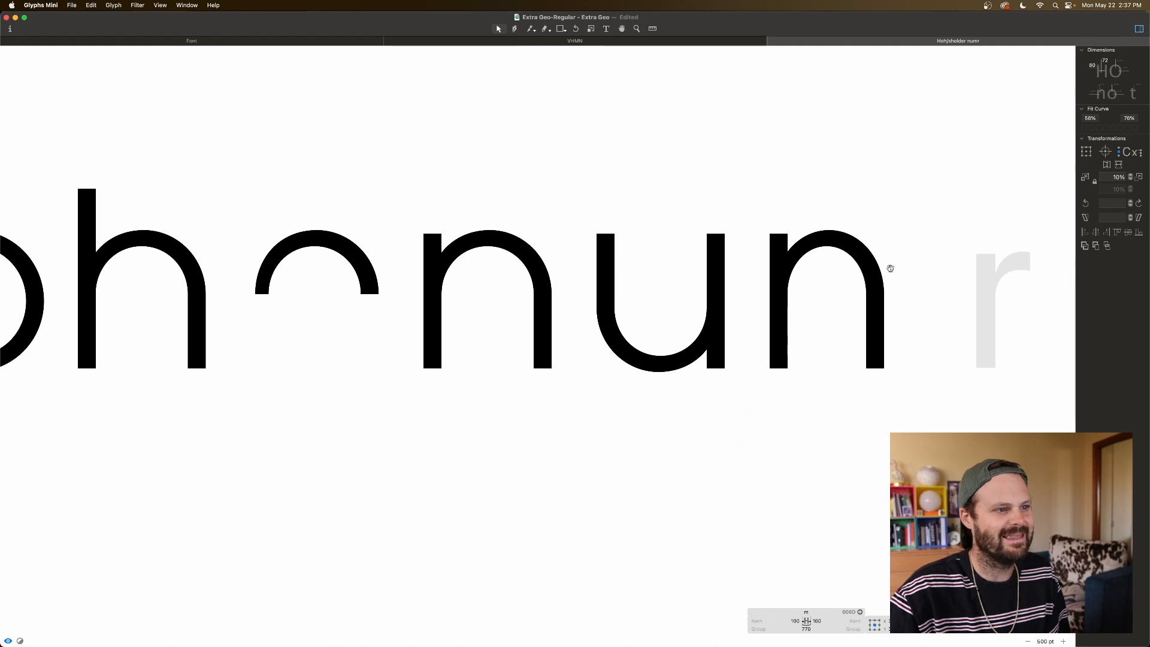
Step: Raise the nodes where the m's arch meets its stems by 30 units and save the font
drag(901, 286, 755, 308)
key(shift+Up)
key(shift+Up)
key(shift+Up)
key(super+s)
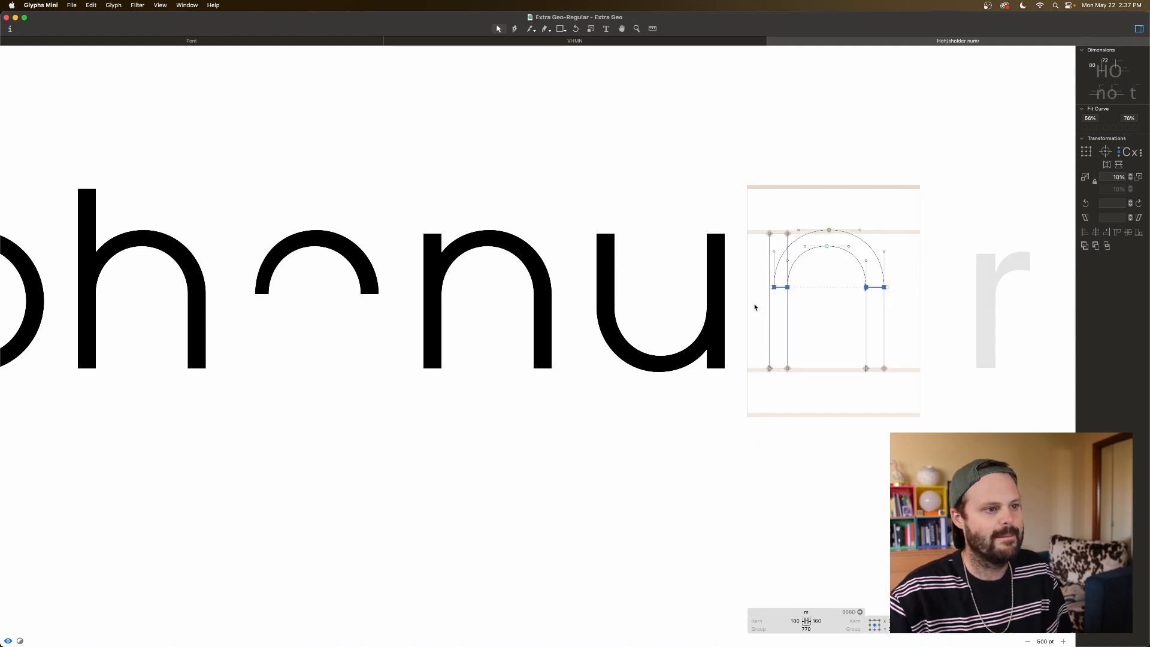
Step: Apply Fit Curve at 56% to all of the m's curves and preview the smoothed arch
key(super+a)
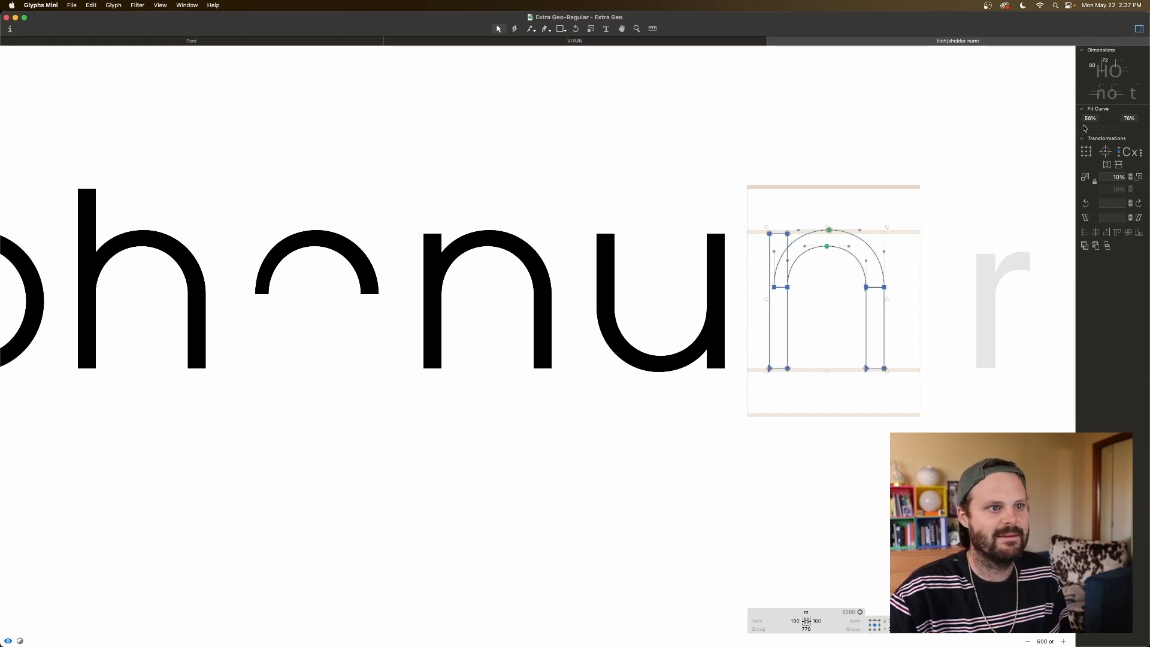
key(space)
click(836, 264)
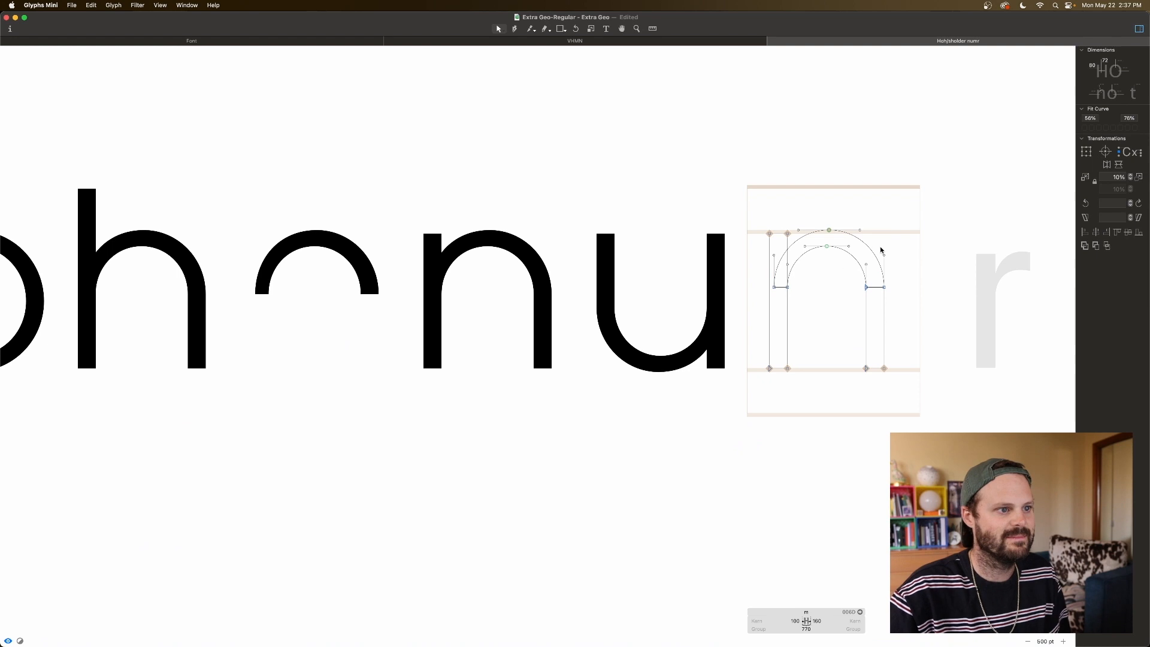
click(873, 255)
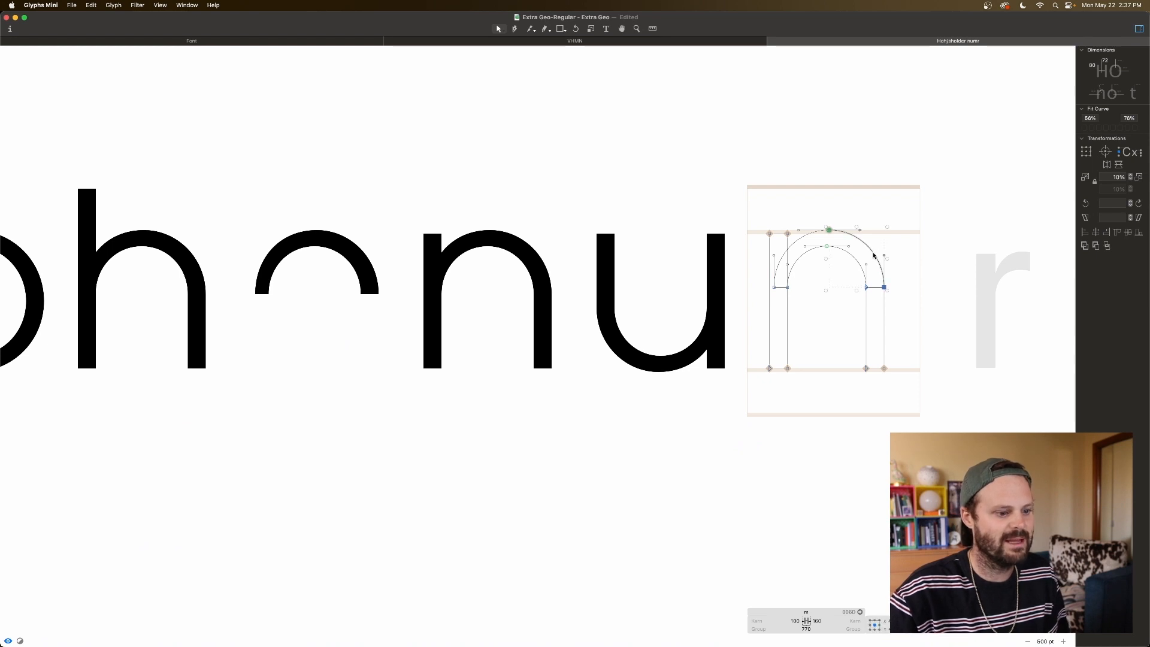
key(space)
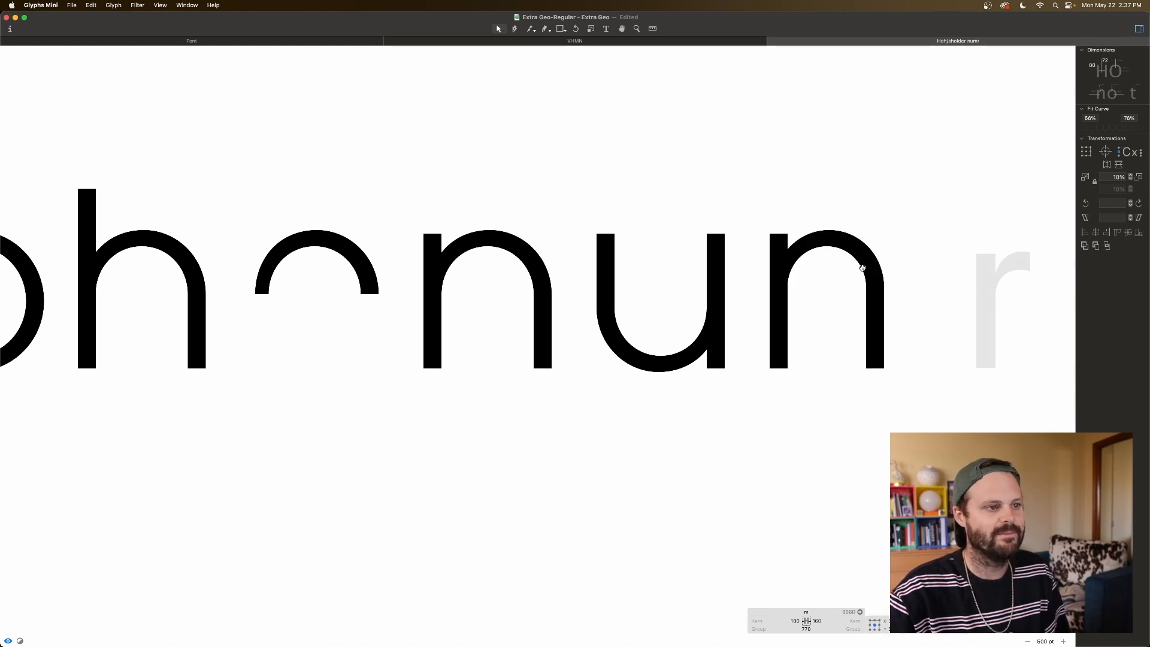
Step: Duplicate the m's arch and right stem, shift the copy about 430 units right as the second arch, and preview the word
drag(834, 266, 765, 269)
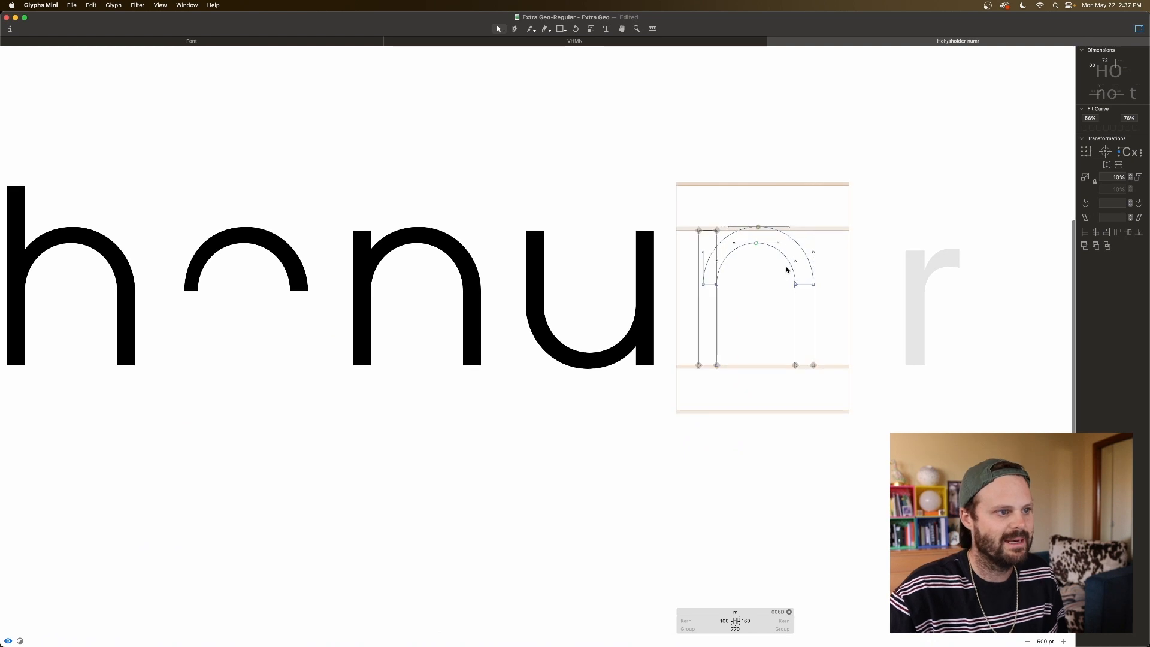
click(789, 261)
shift+click(796, 310)
key(super+c)
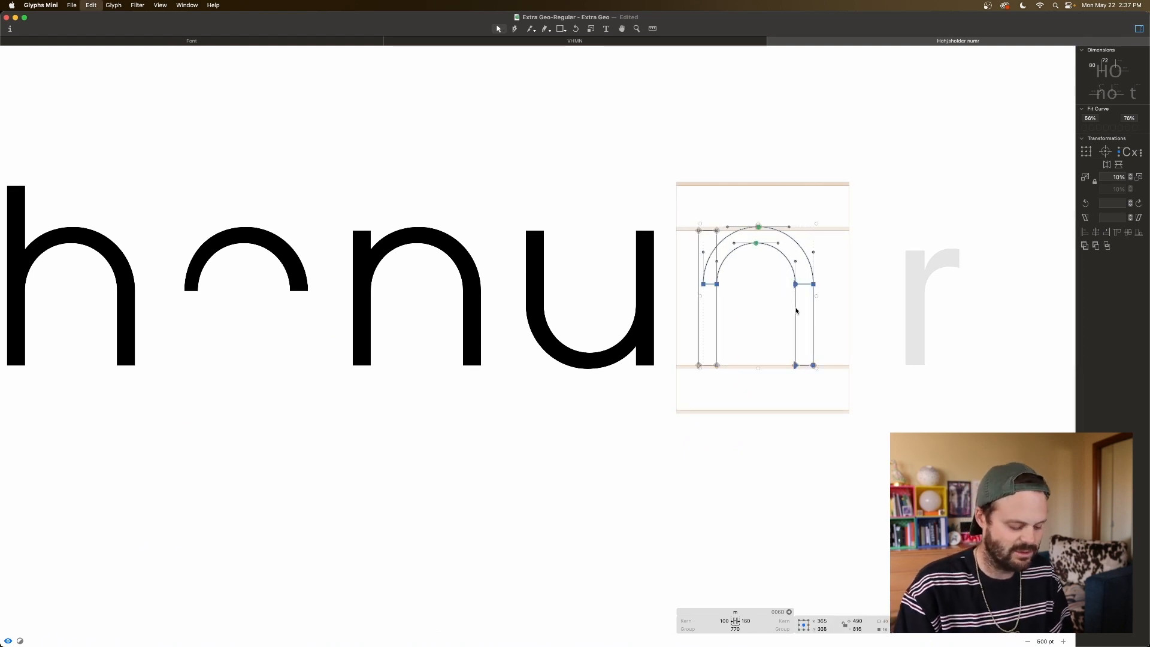
key(super+v)
key(super+Right)
key(super+Right)
key(super+Right)
key(super+Right)
key(shift+Right)
key(shift+Right)
key(shift+Right)
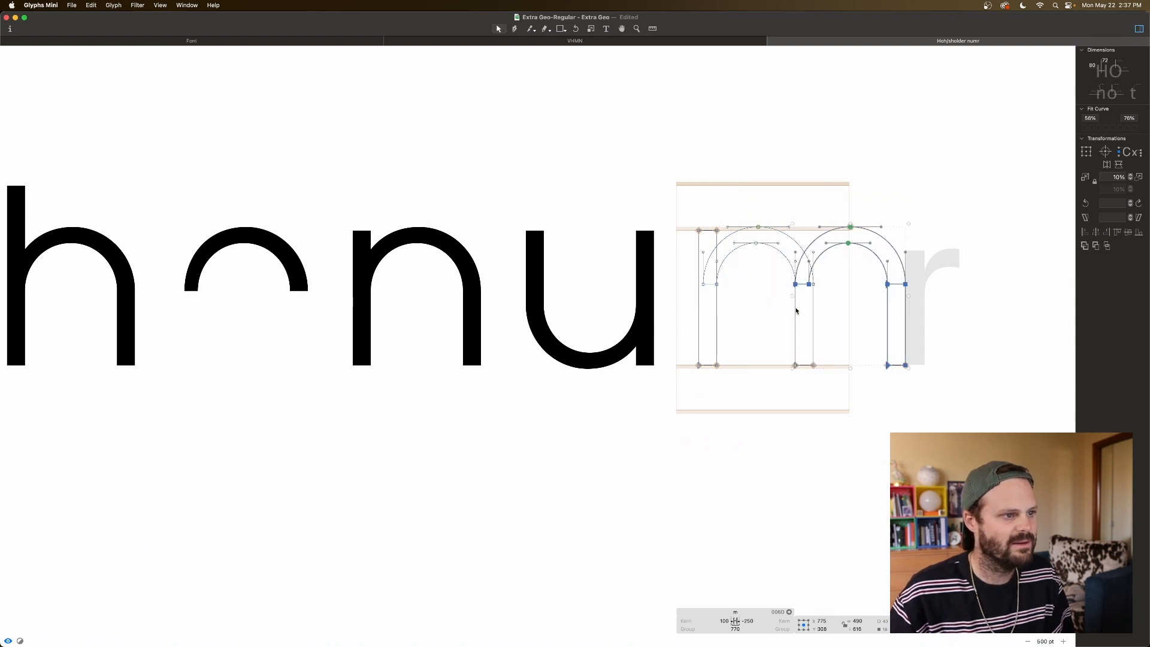
key(space)
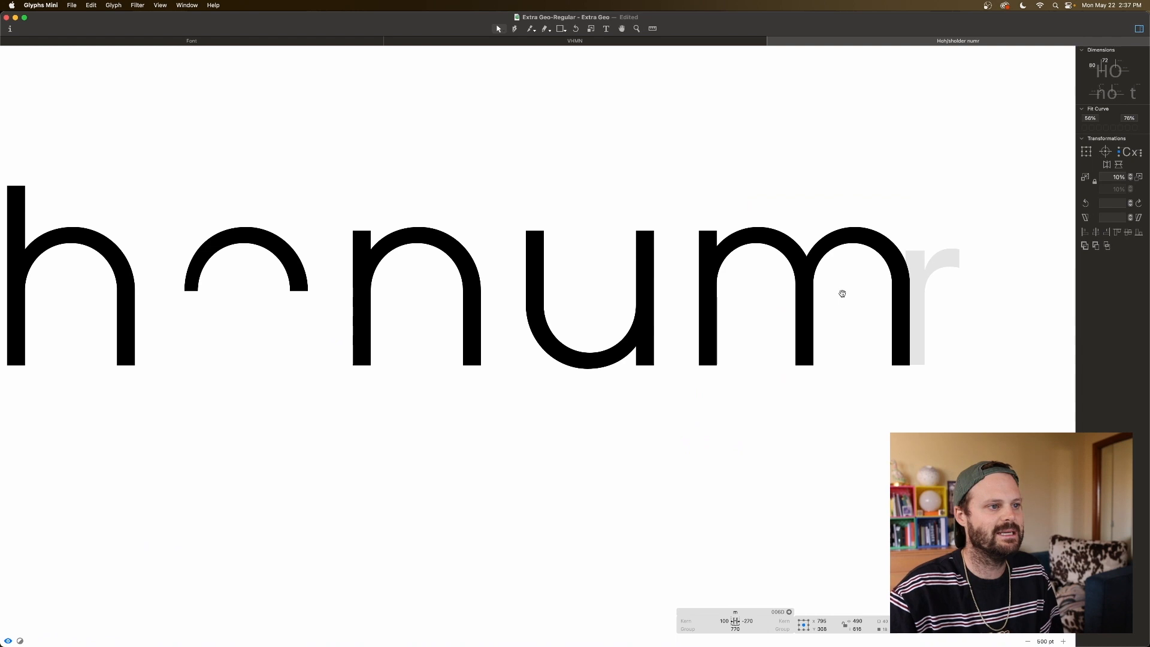
scroll(840, 295, right, 2)
key(super+minus)
key(super+minus)
key(space)
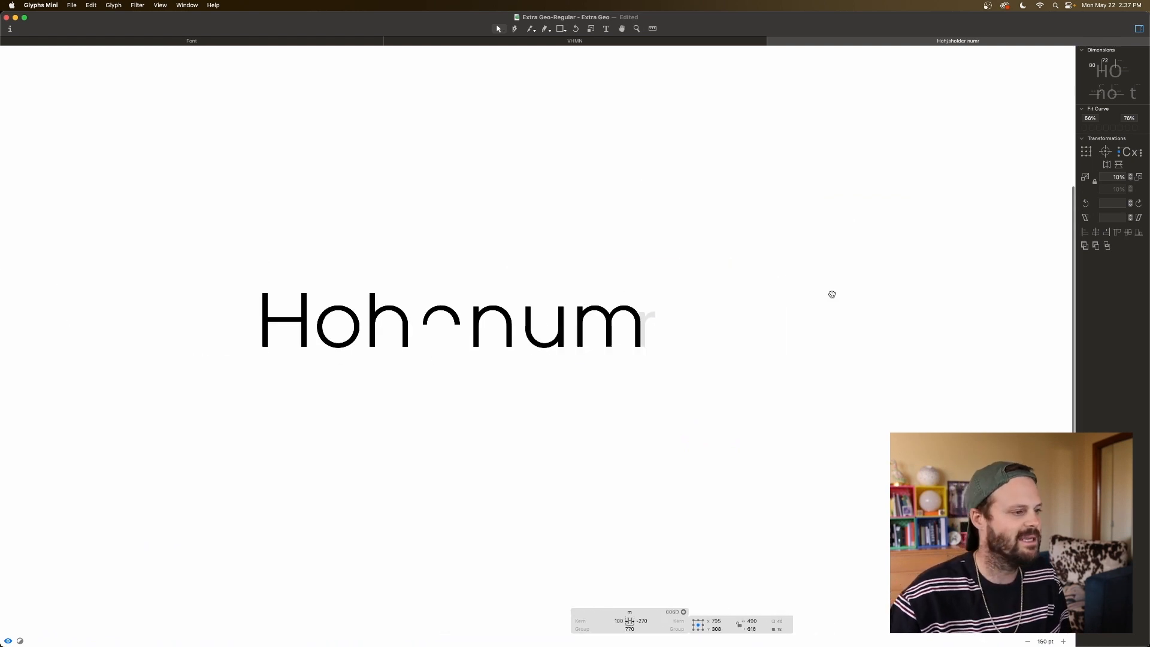
Step: Copy the m's left stem and first arch into the empty r glyph and preview the word
scroll(832, 294, left, 5)
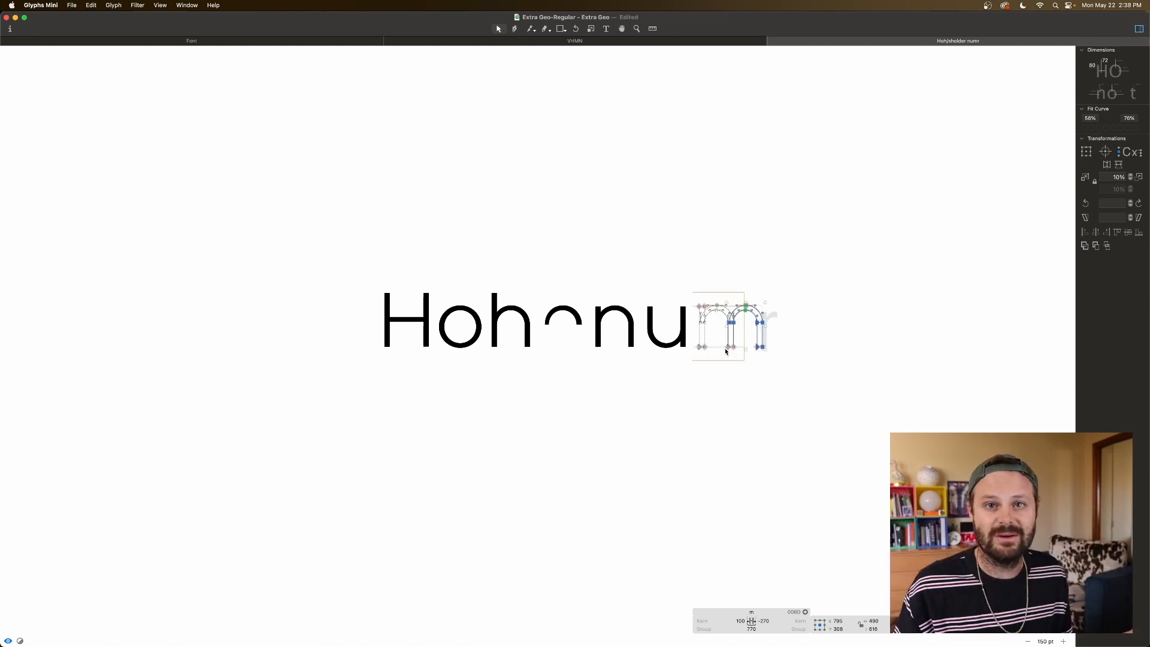
double_click(705, 335)
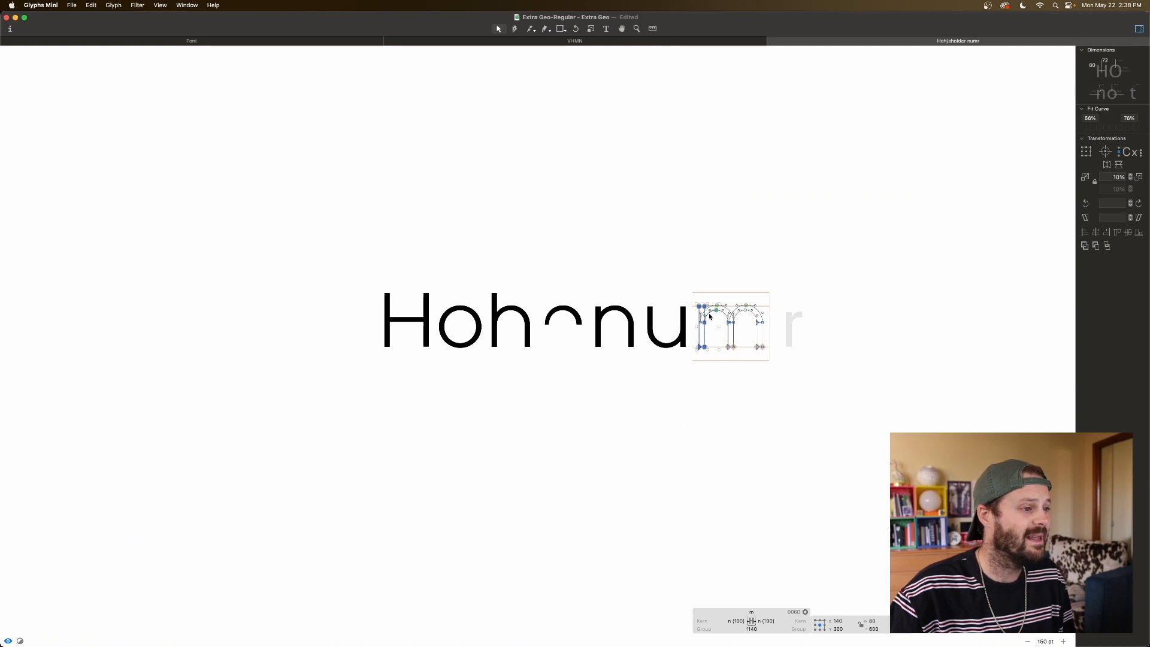
shift+click(710, 316)
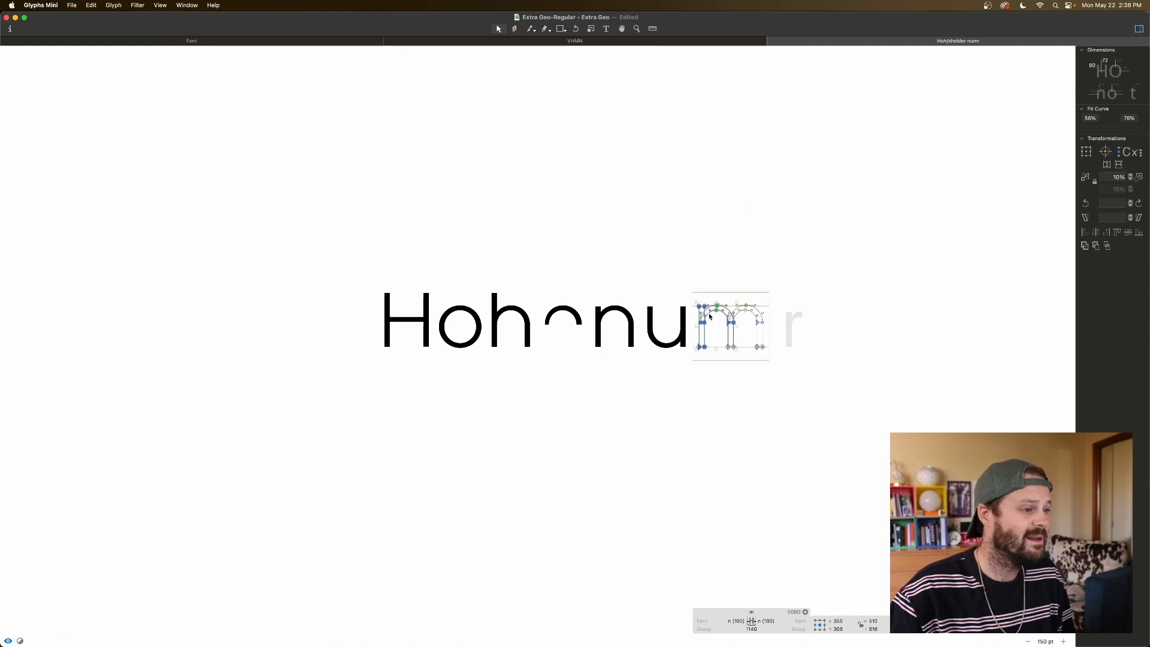
double_click(790, 329)
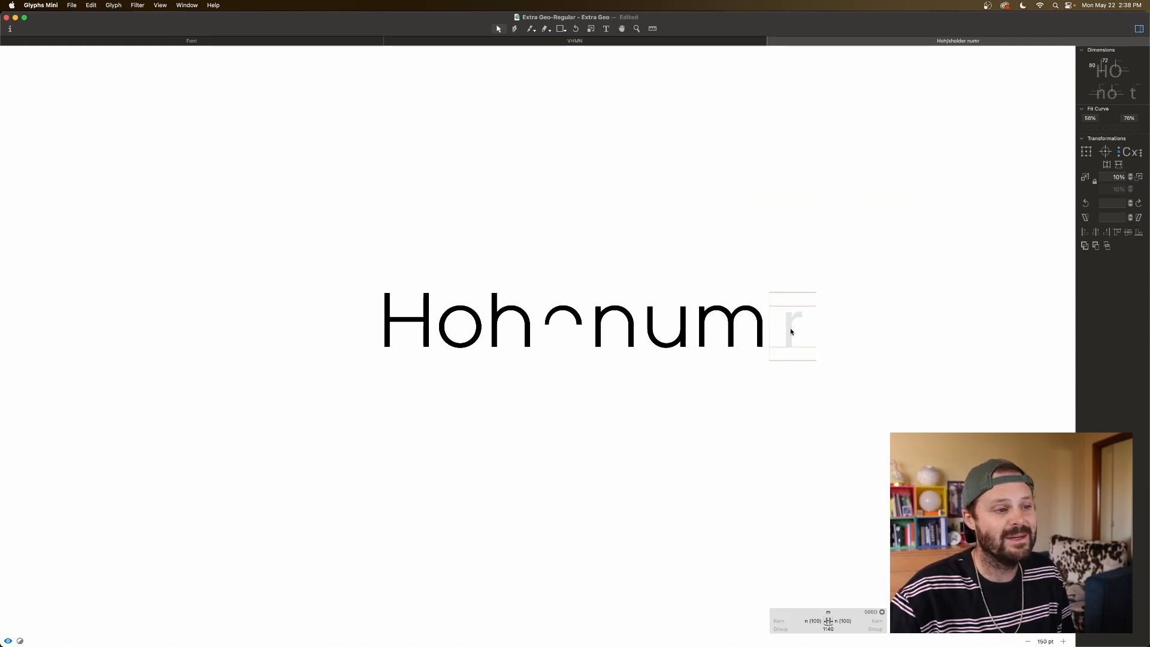
key(super+v)
click(790, 332)
key(space)
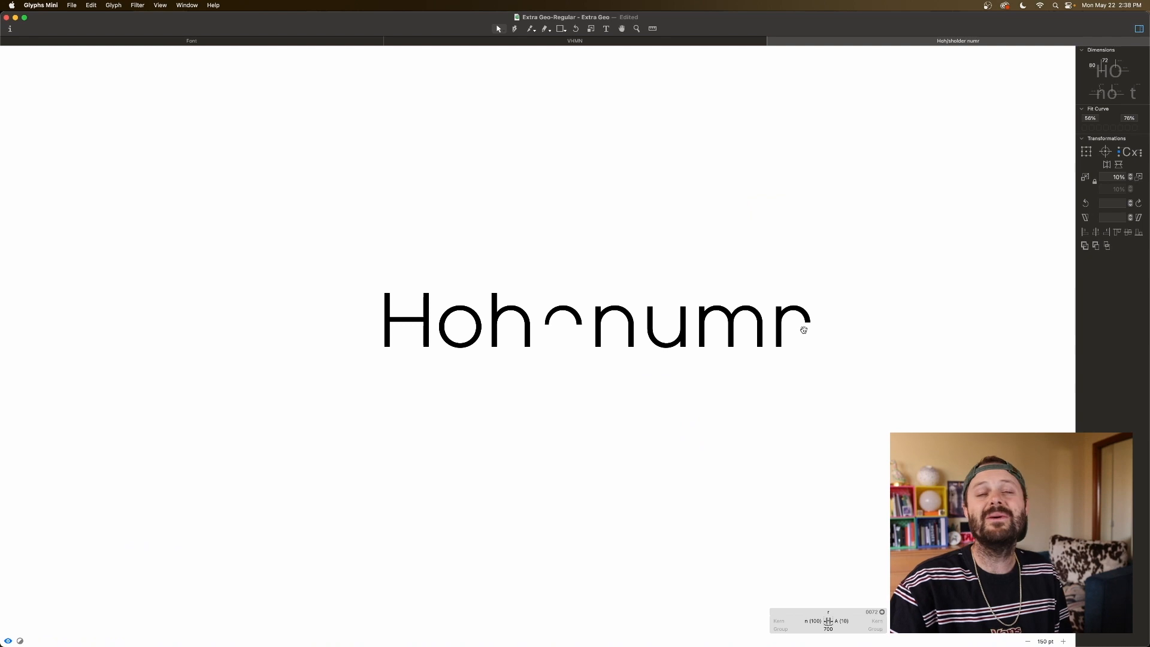
Step: Lower the nodes at the base of the r's arch slightly and preview the letter
scroll(803, 329, up, 5)
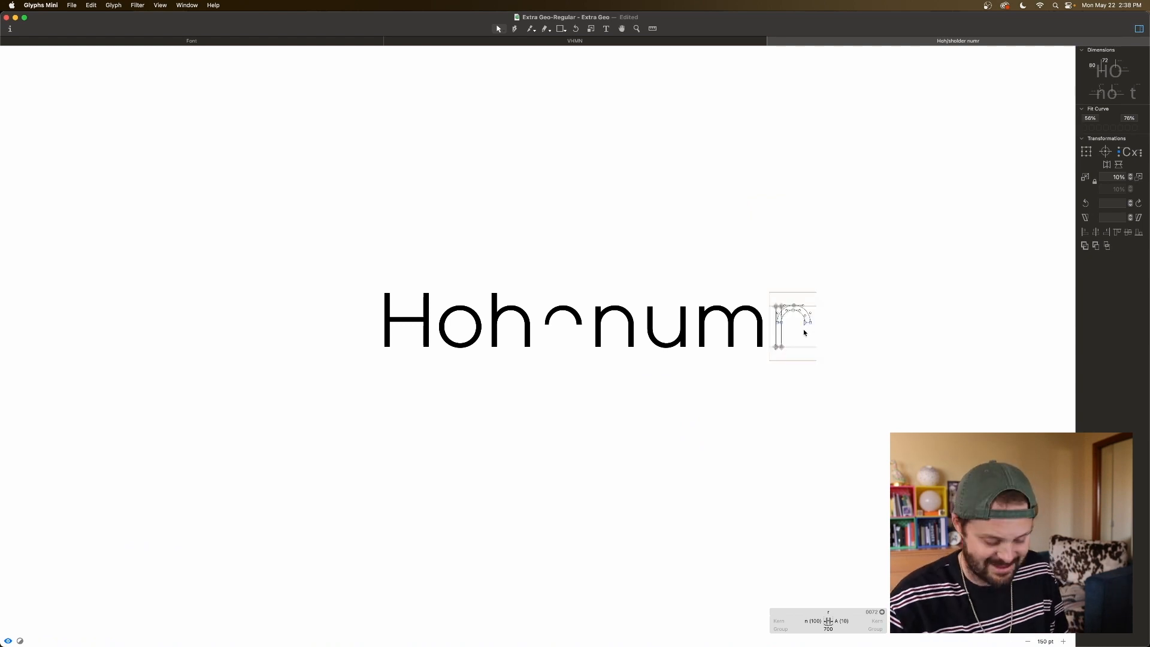
scroll(801, 329, right, 5)
key(space)
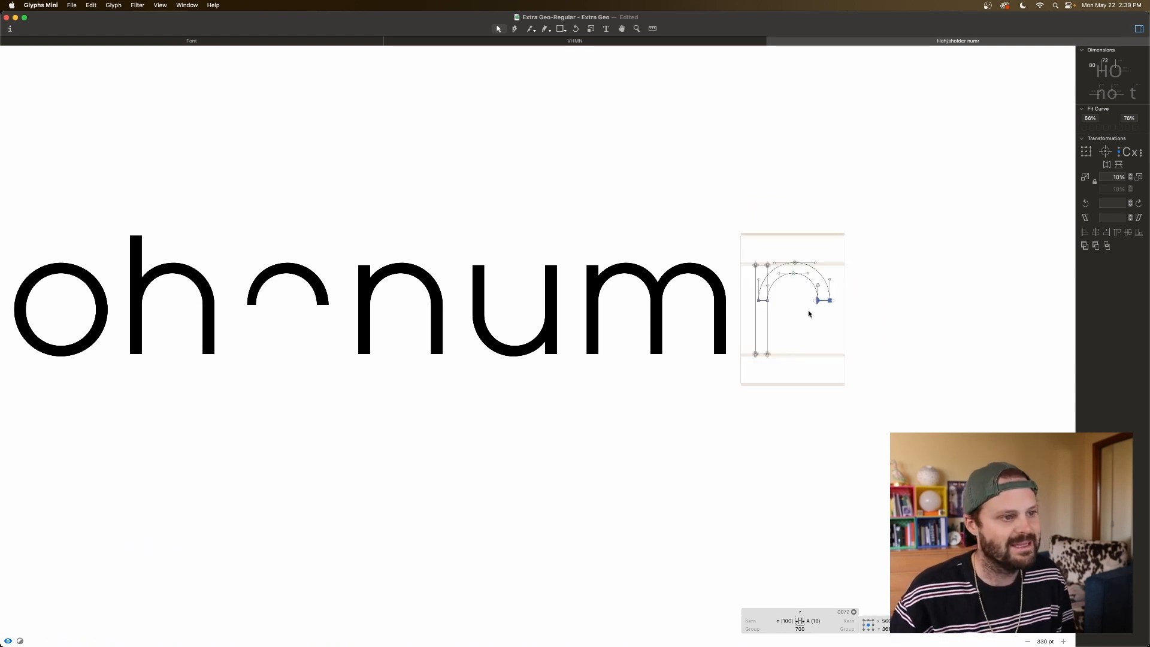
key(space)
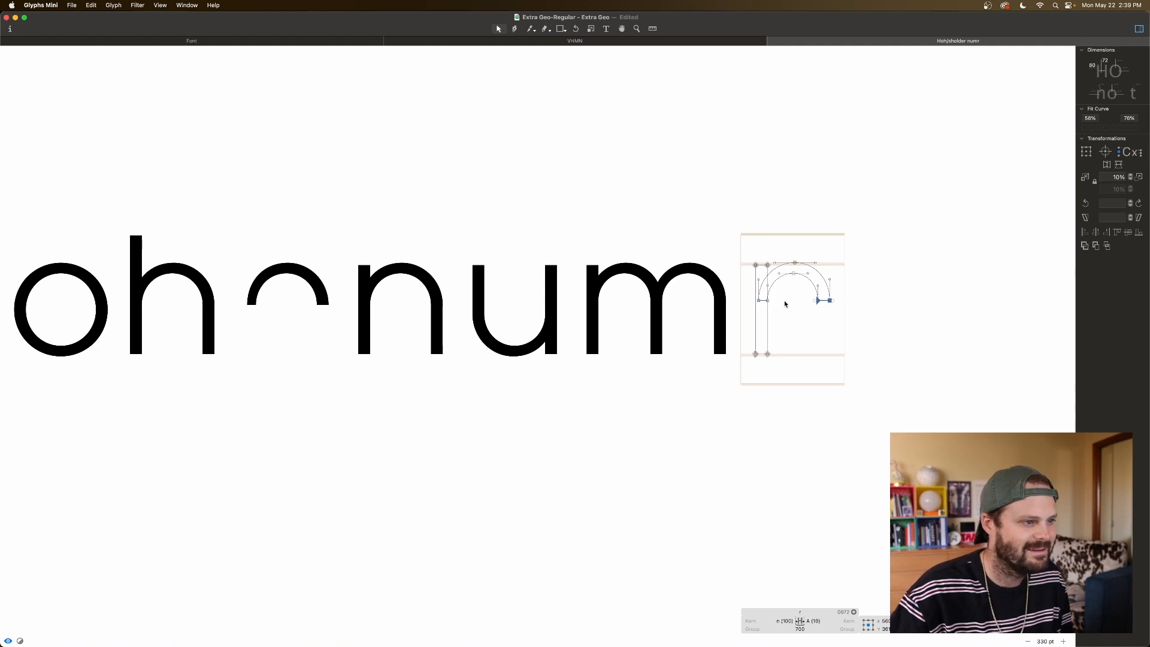
drag(841, 296, 747, 310)
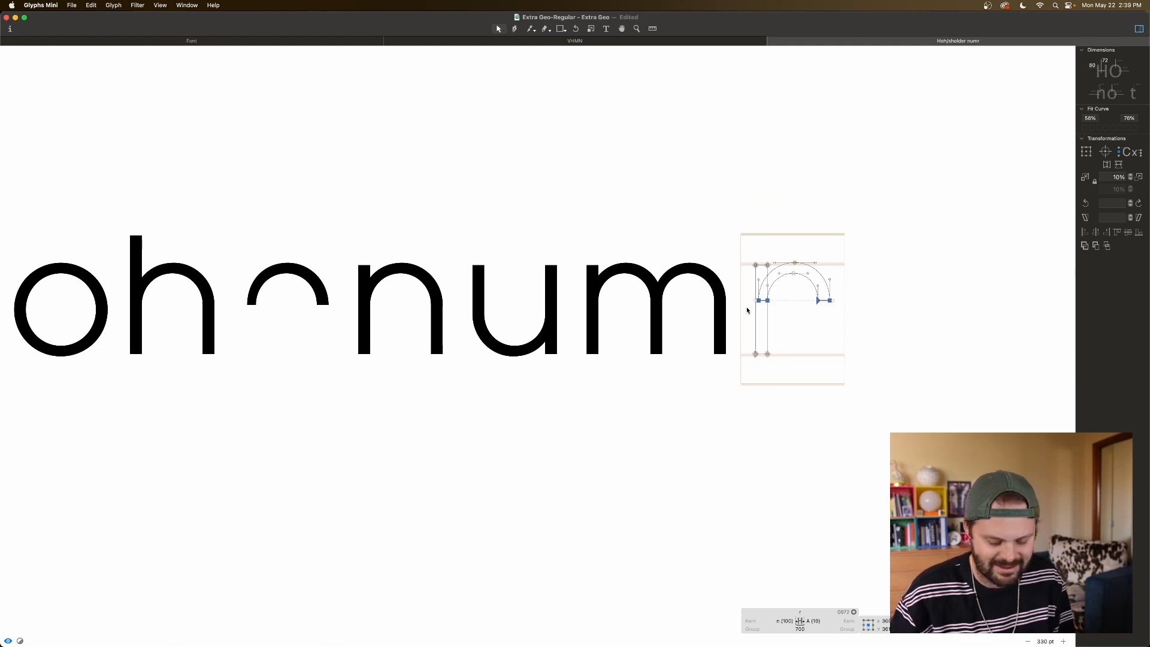
key(space)
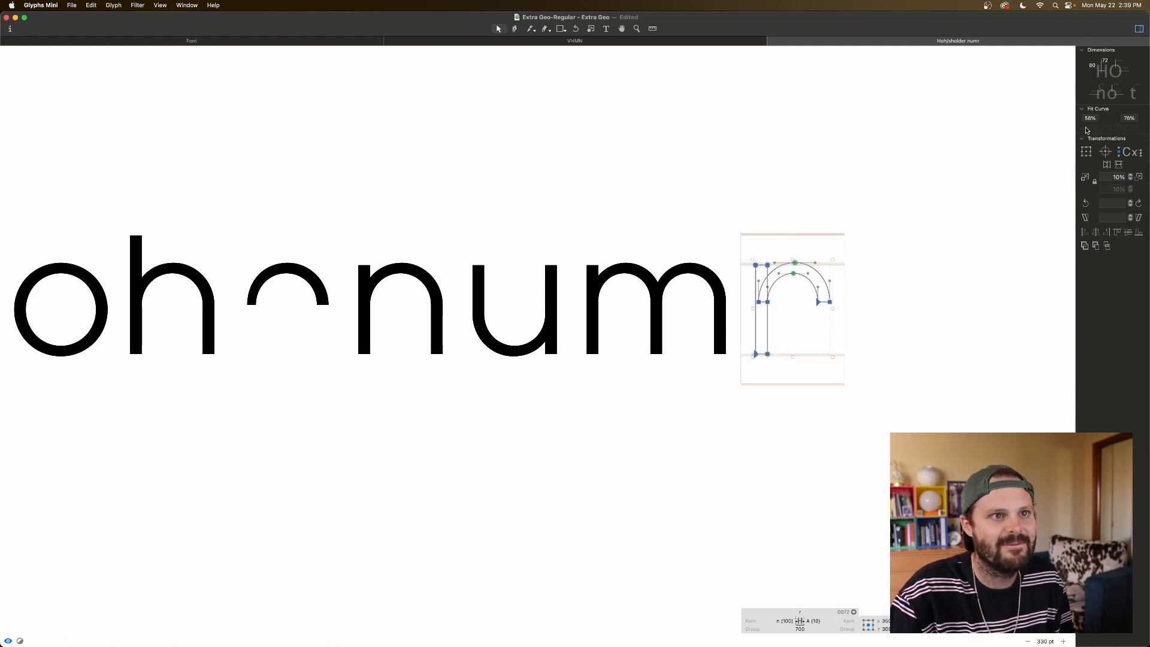
key(space)
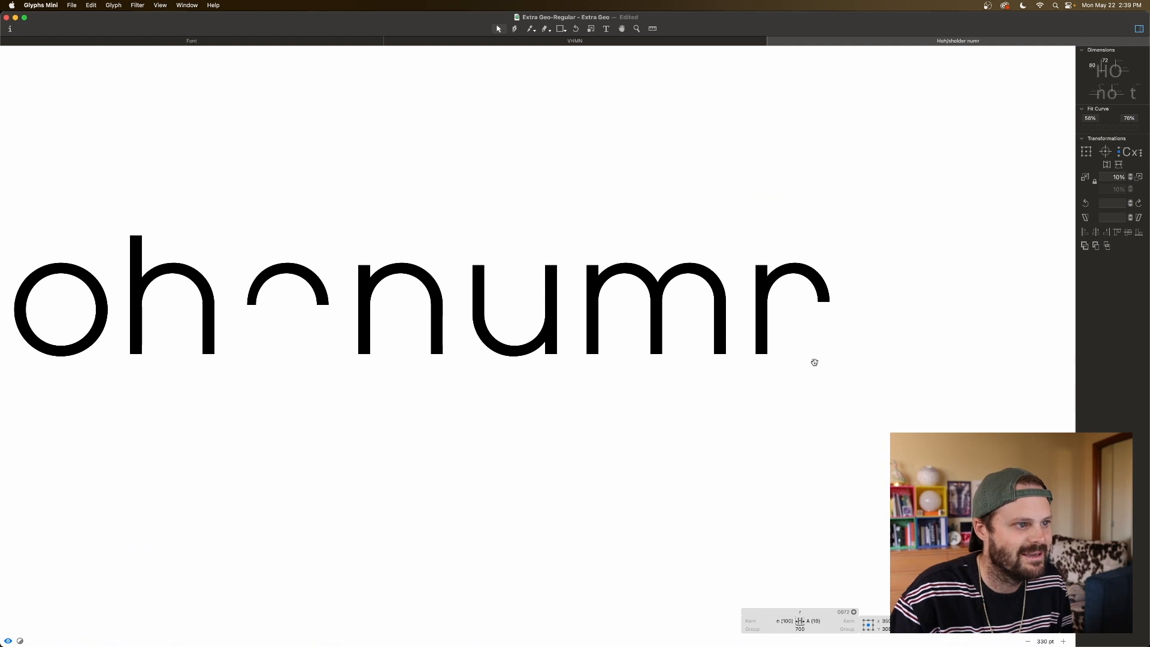
Step: Copy the m's middle stem into the r beneath the arch's right end
double_click(679, 324)
double_click(663, 333)
drag(662, 334, 805, 354)
double_click(806, 354)
key(super+v)
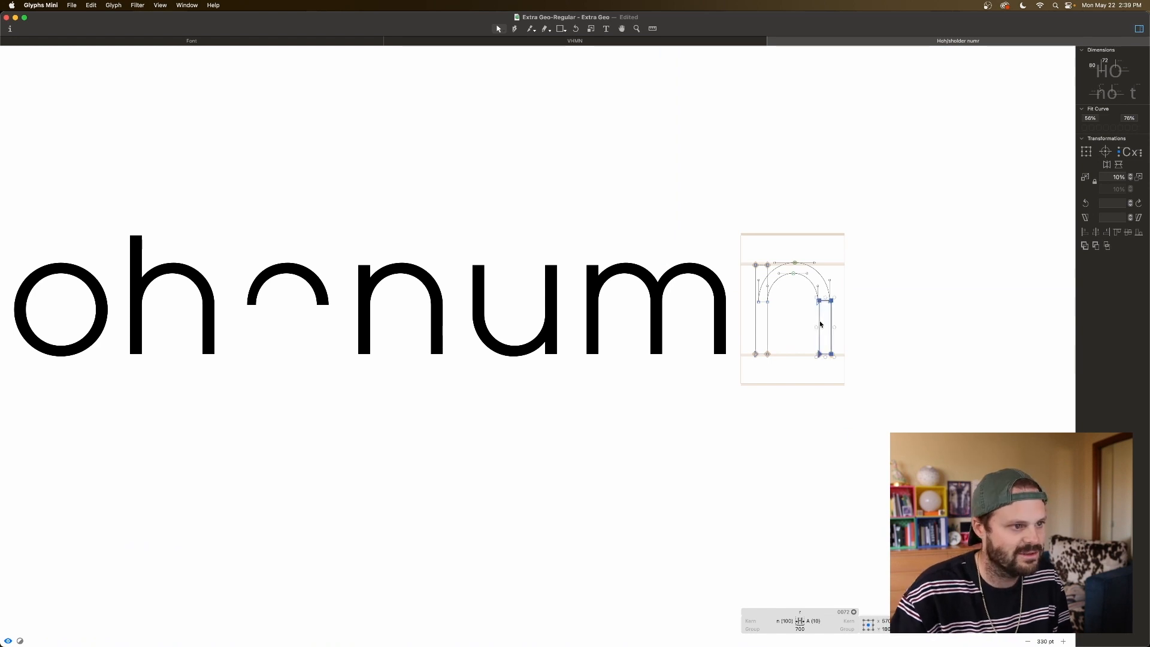
Step: Shorten the r's pasted right stem to a stub by raising its bottom nodes about 250 units, and preview the join
drag(841, 346, 804, 361)
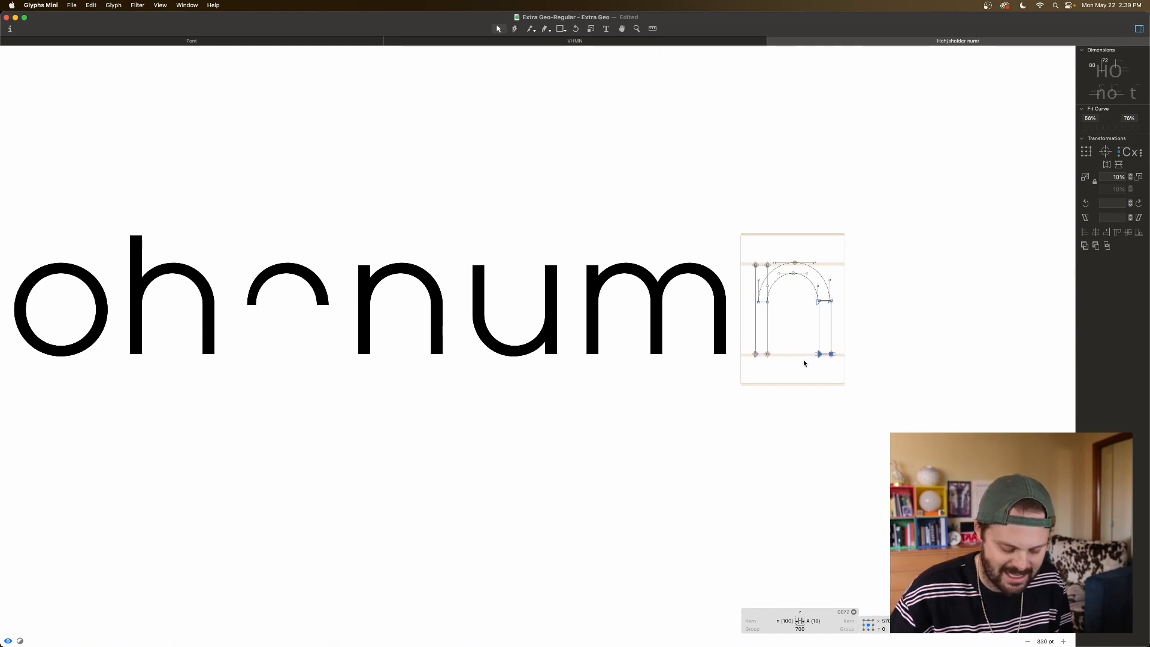
key(shift+Up)
key(shift+Up)
key(shift+Up)
key(shift+Up)
key(shift+Up)
key(shift+Up)
key(shift+Up)
key(shift+Up)
key(shift+Up)
key(shift+Up)
key(shift+Up)
key(shift+Up)
key(shift+Up)
key(shift+Up)
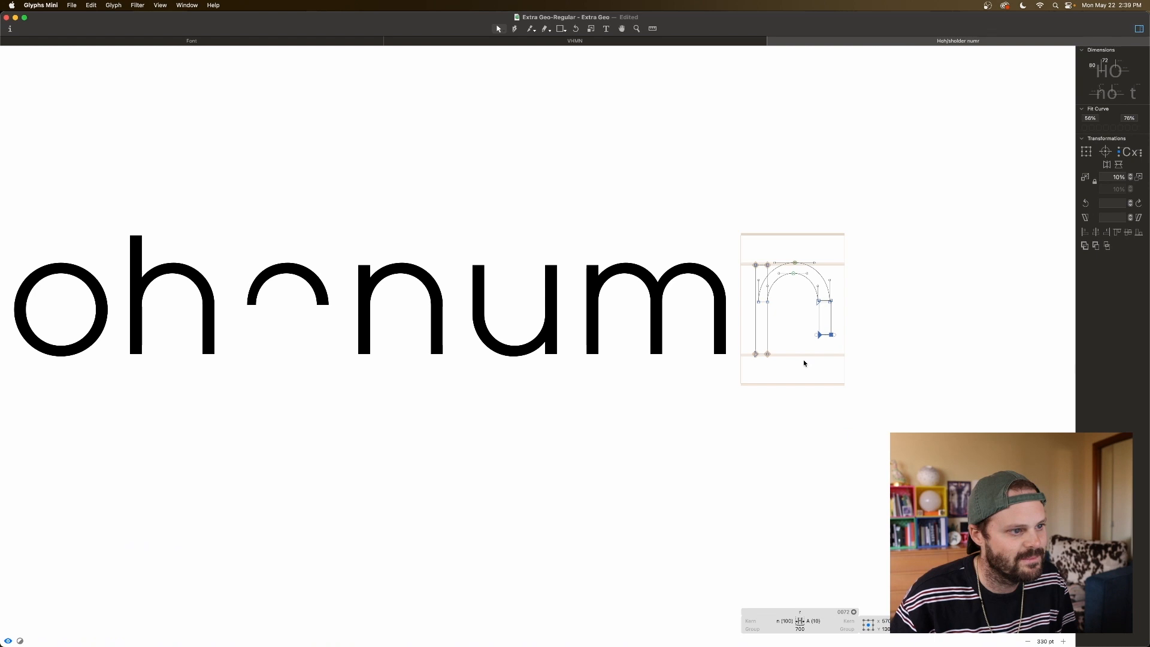
key(space)
key(shift+Up)
key(shift+Up)
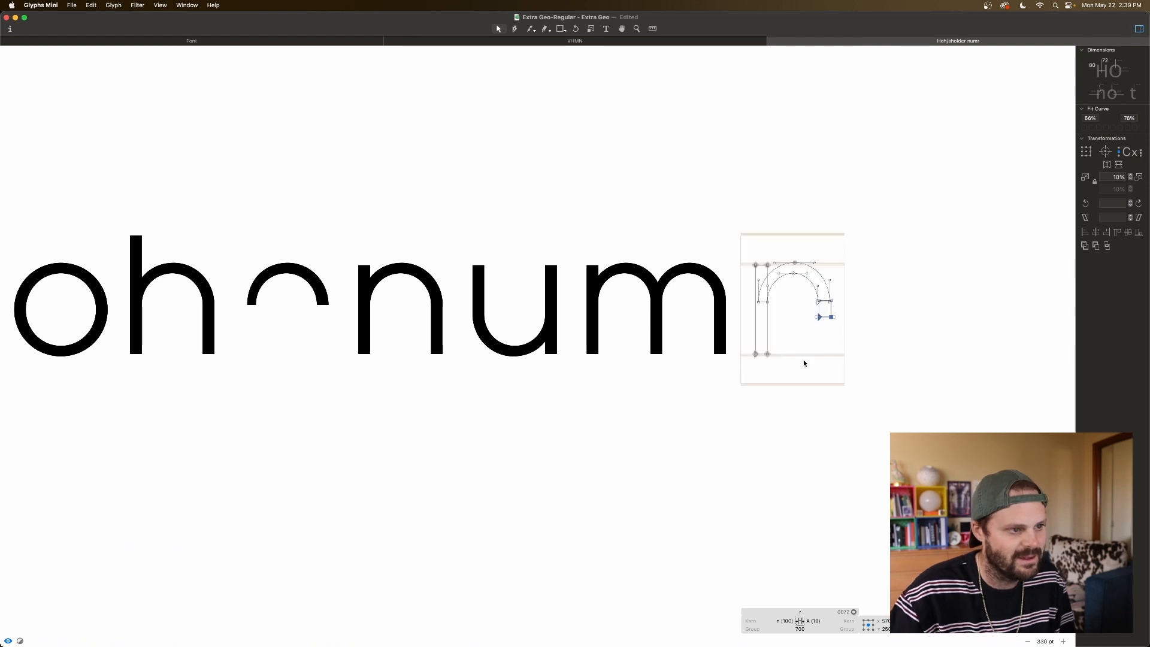
key(shift+Up)
key(shift+Up)
key(shift+Up)
key(shift+Up)
key(shift+Up)
key(space)
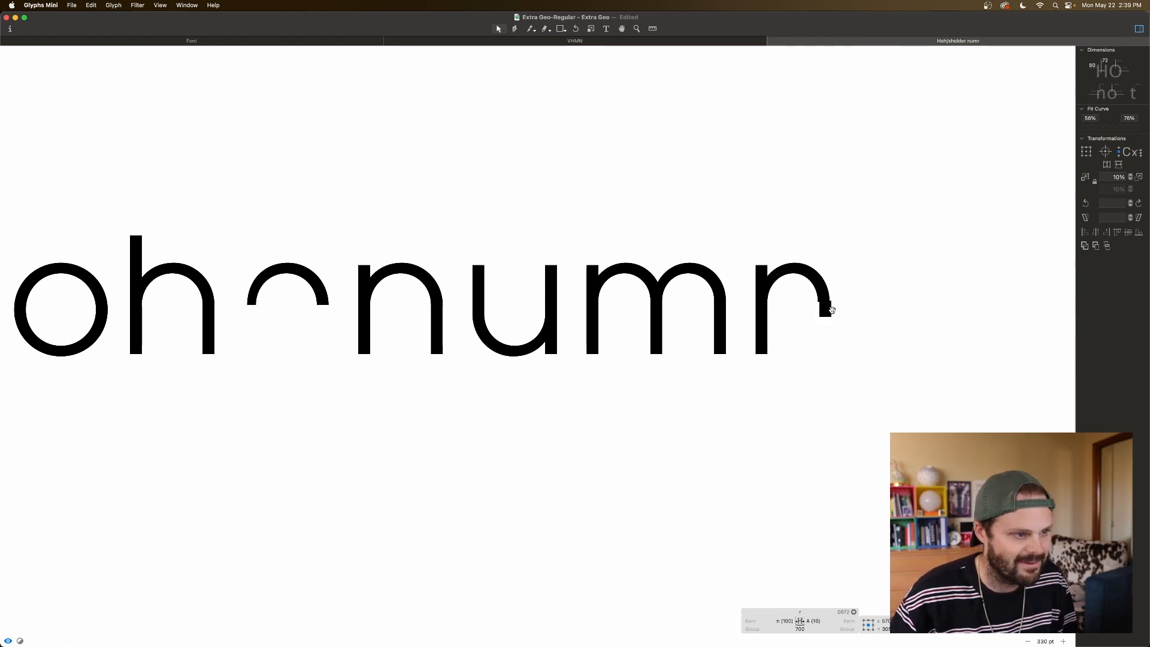
Step: Align the stub with the arch's right end by shifting it 10 units left and slightly down, and preview the word
key(Down)
key(Down)
key(Down)
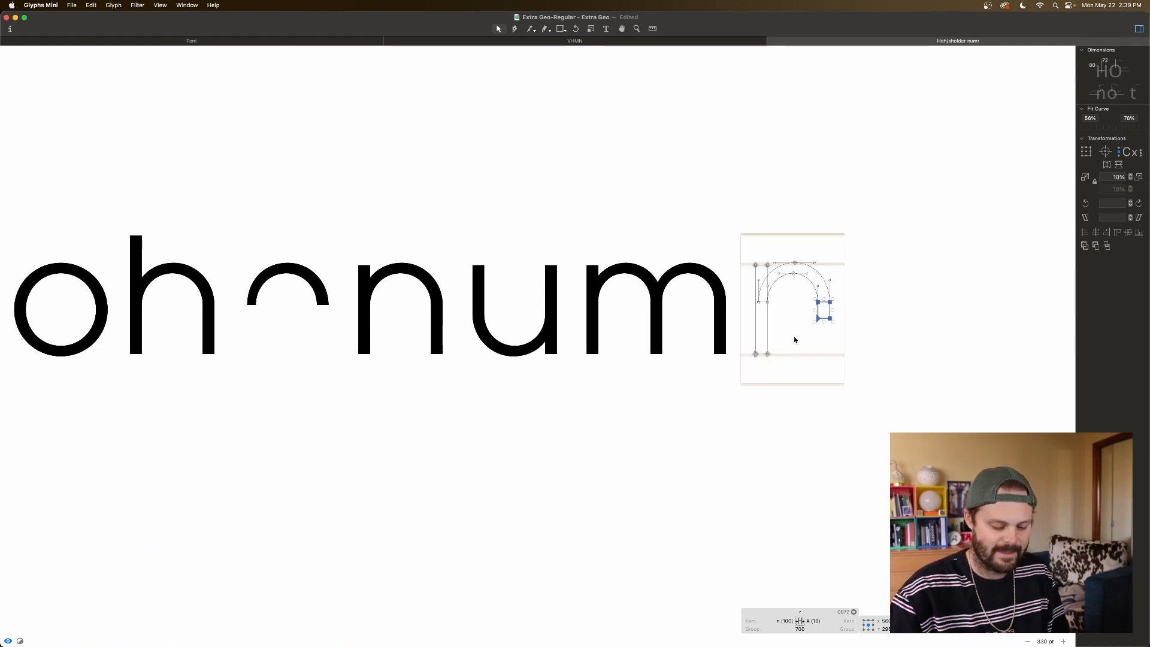
key(super+minus)
scroll(689, 339, left, 2)
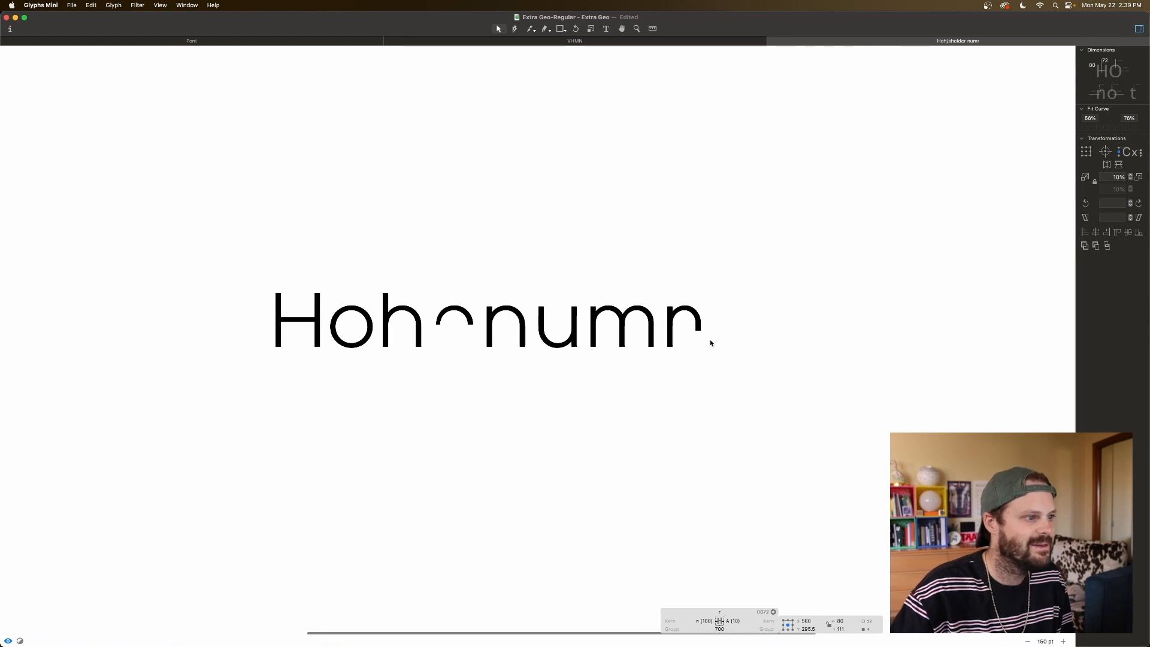
scroll(705, 330, left, 2)
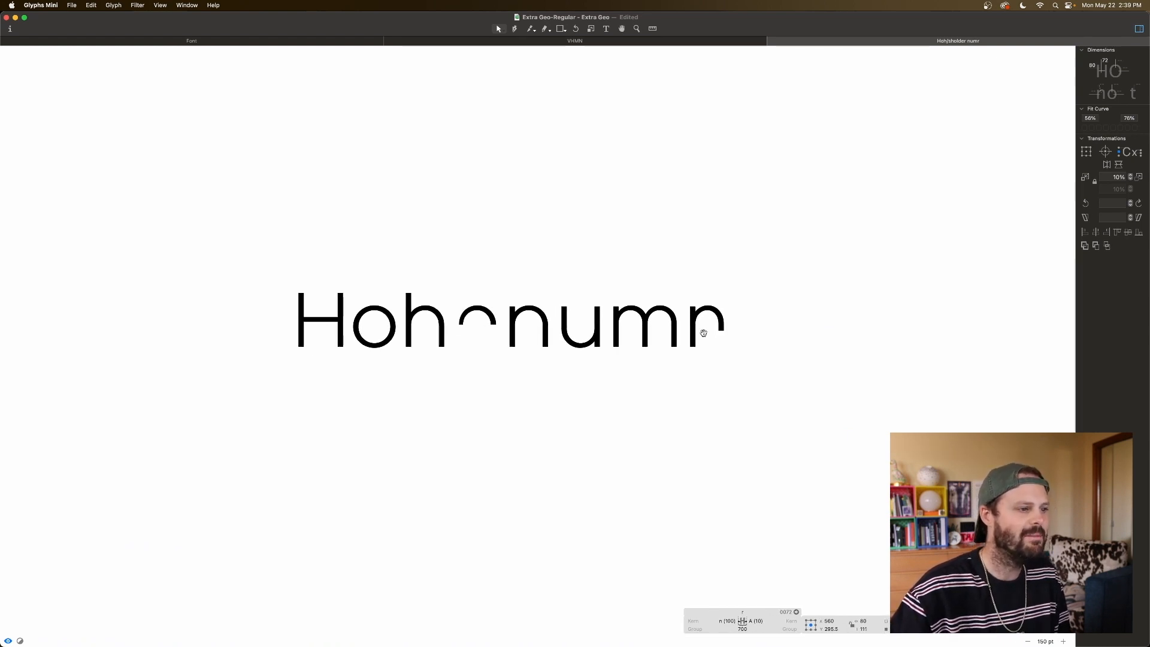
Step: Extend the handles at the top of the r's arch outward, moving the left pair 5 units, and preview the curve
key(super+plus)
key(super+plus)
scroll(705, 336, right, 5)
key(space)
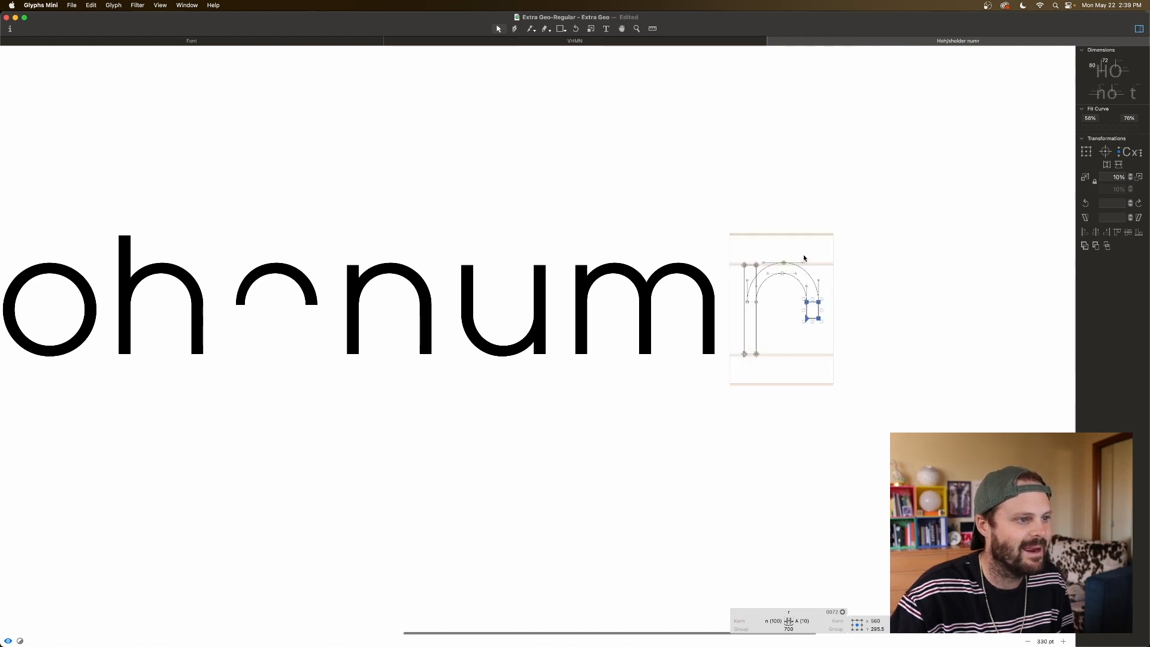
drag(806, 255, 793, 278)
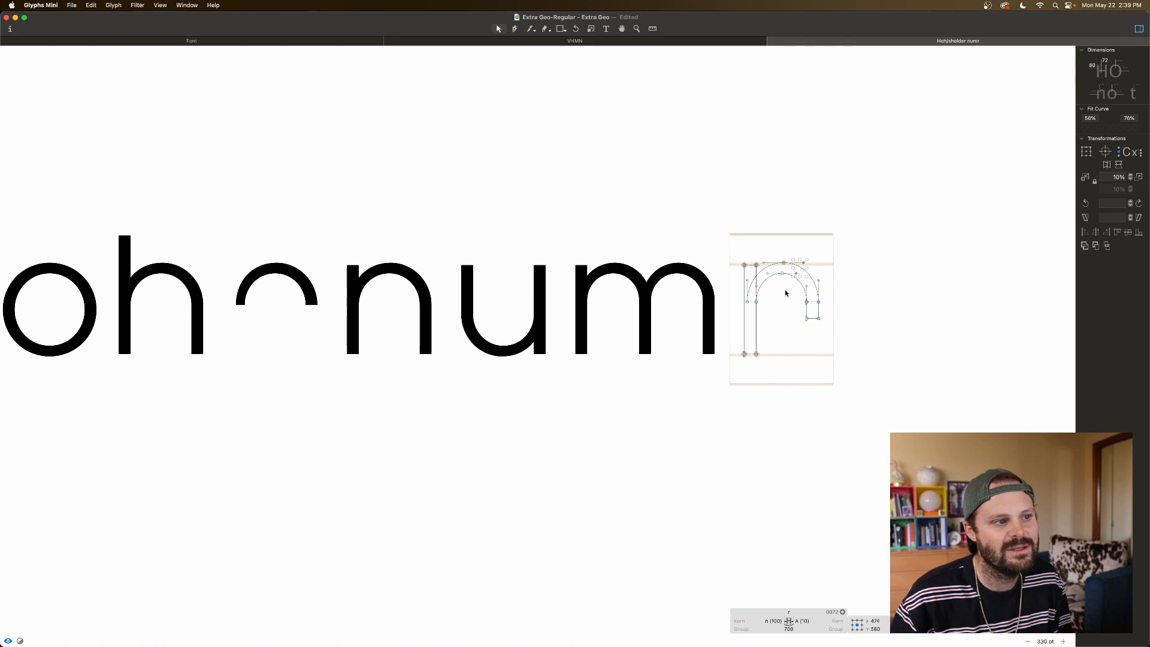
drag(770, 256, 761, 286)
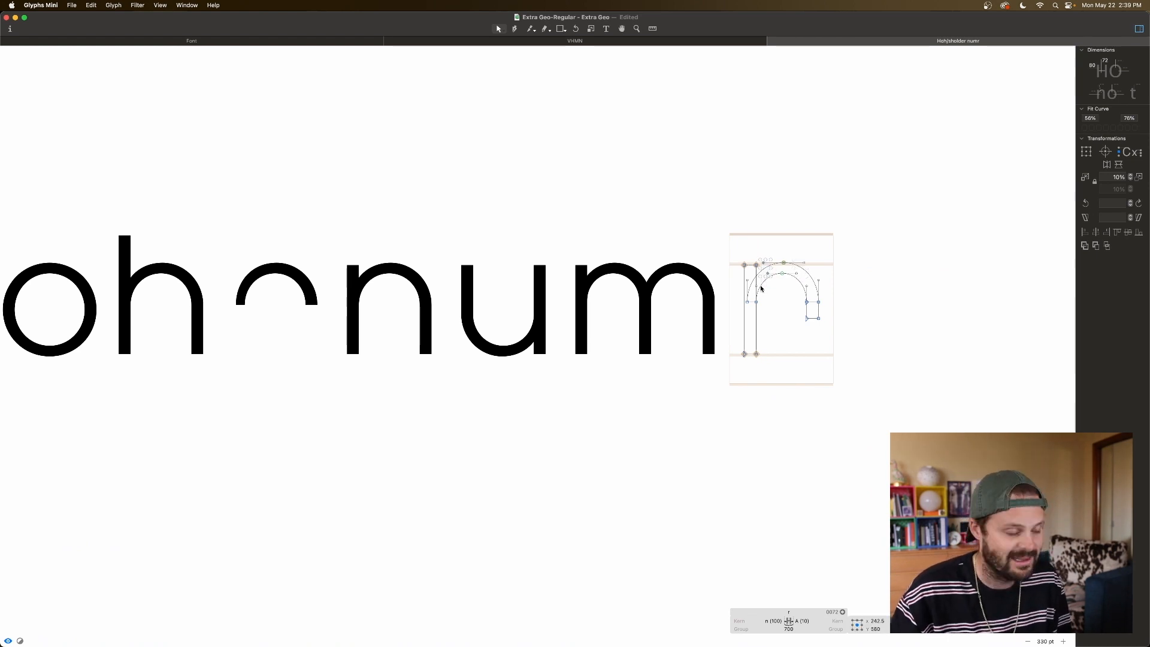
key(Left)
key(space)
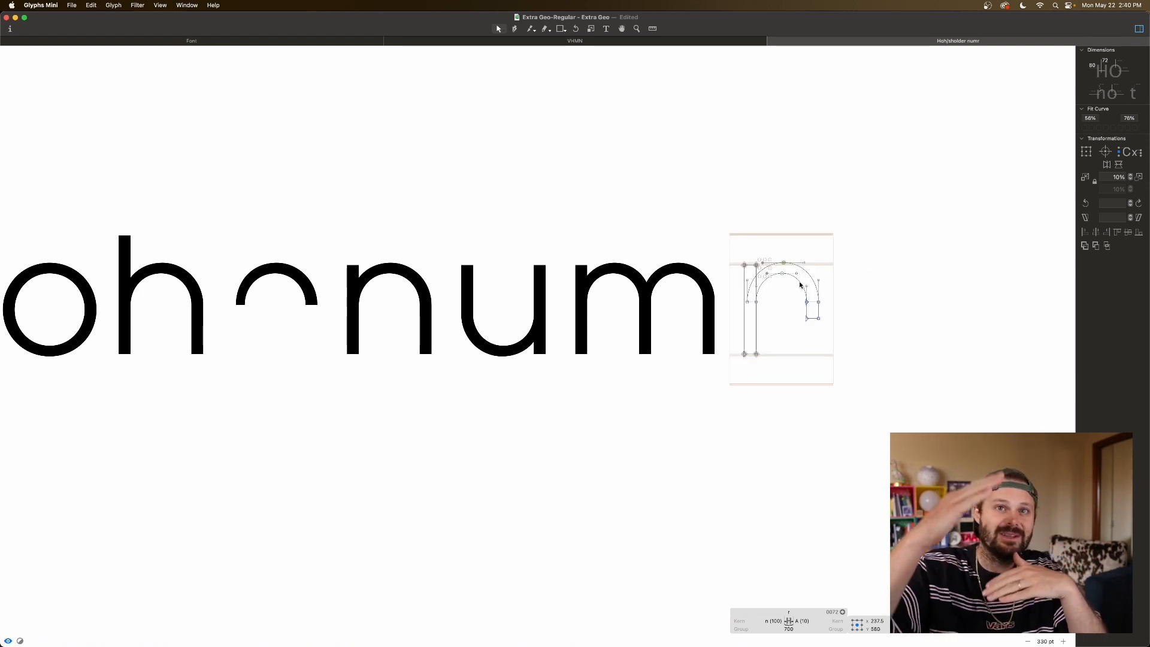
key(space)
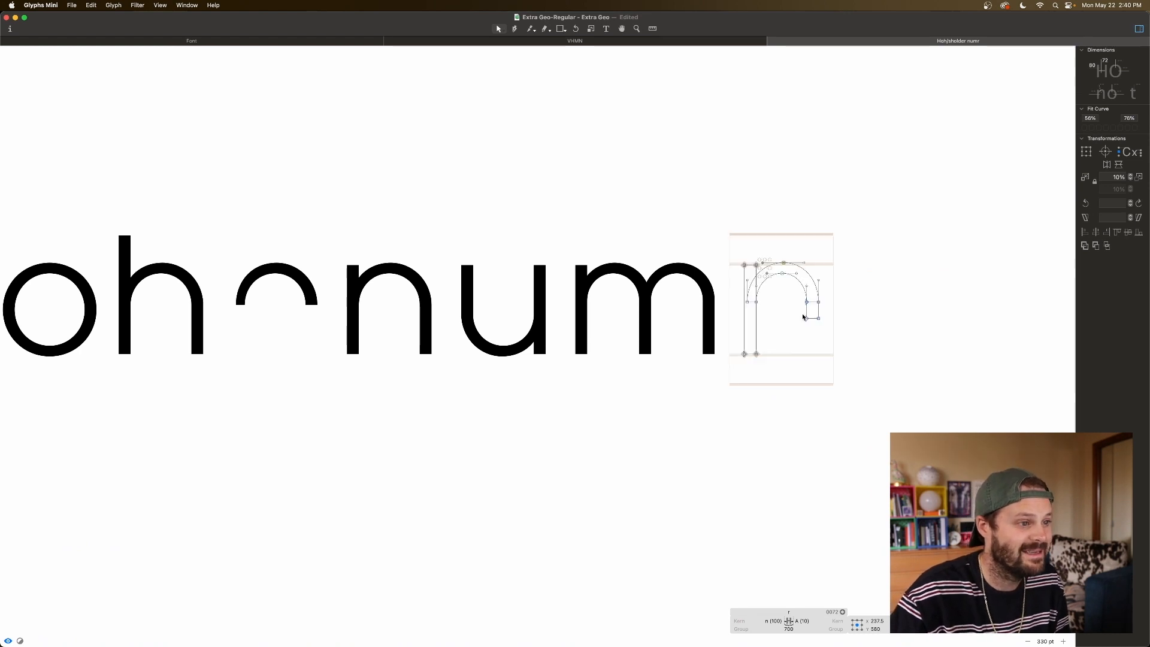
Step: Raise the bottom nodes of the r's right stub by 30 units and preview the whole word
key(space)
key(shift+Up)
key(shift+Up)
key(shift+Up)
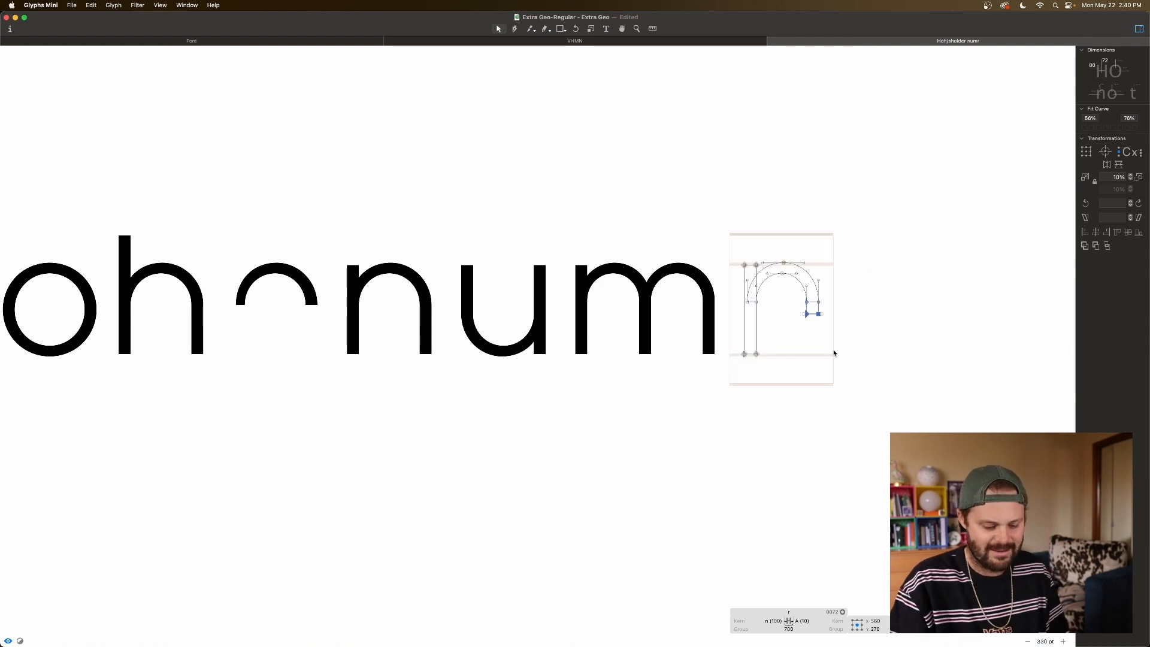
key(super+minus)
key(super+minus)
key(super+minus)
key(space)
scroll(677, 333, left, 5)
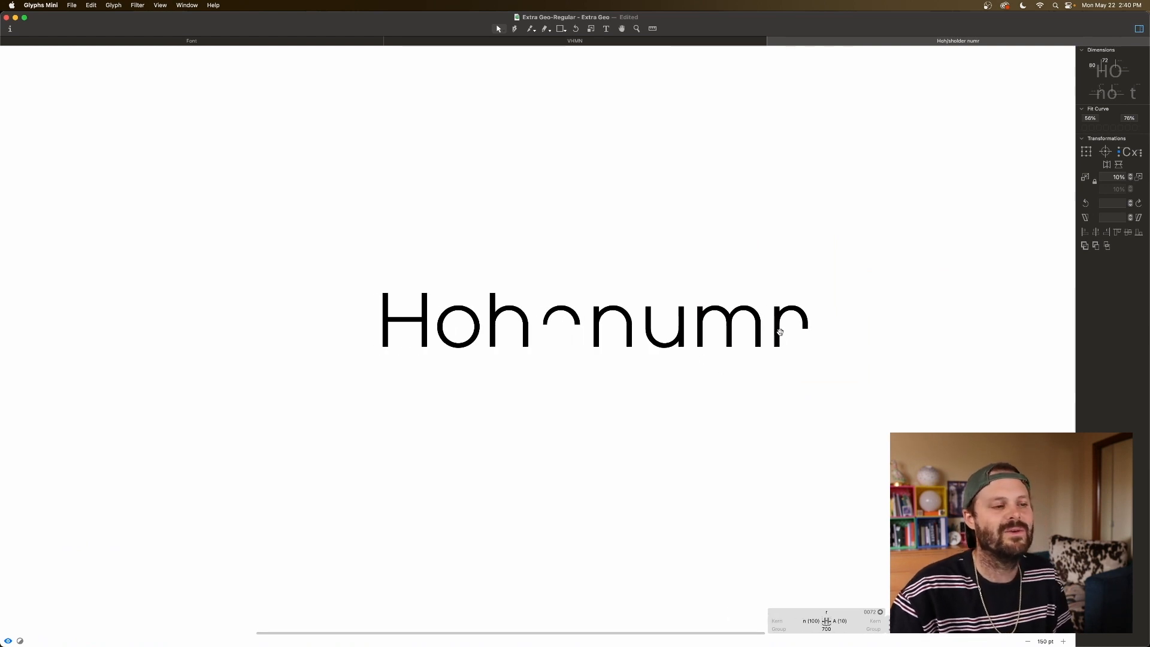
Step: Add a second line with the letters fjt below the sample word
key(t)
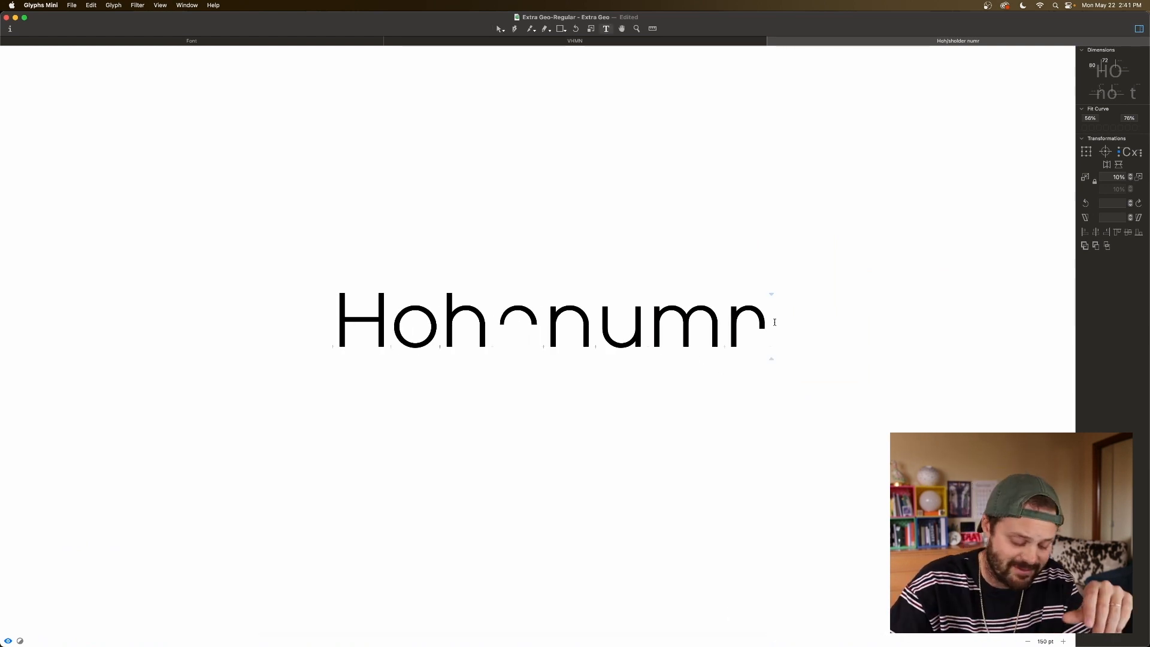
key(Return)
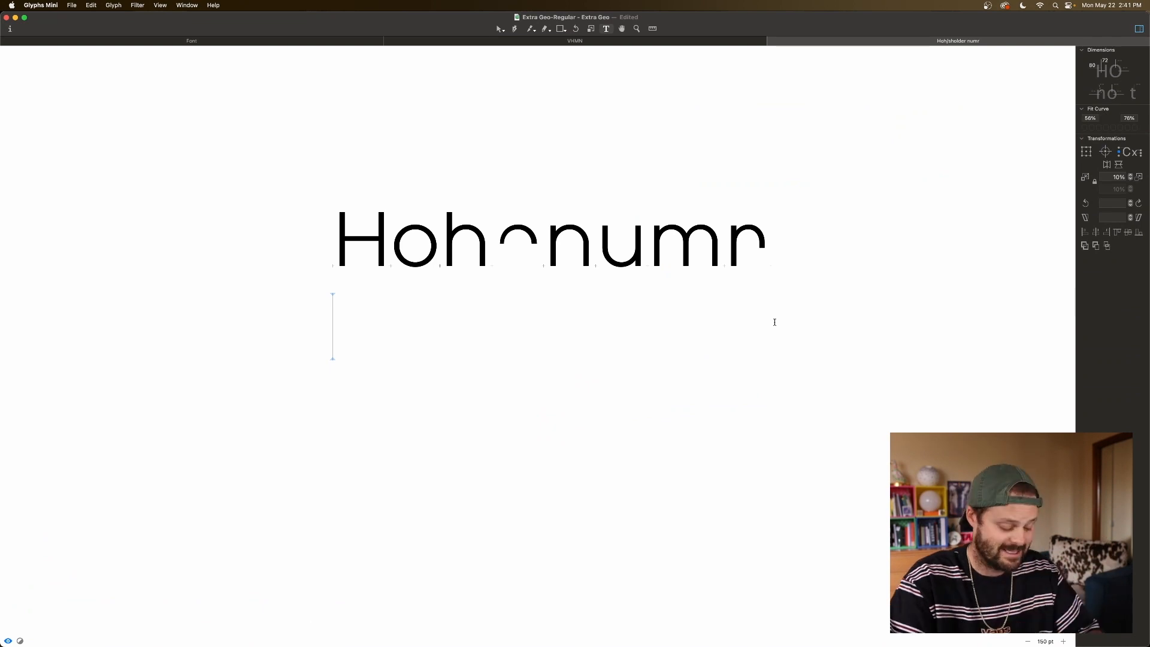
text(fjt)
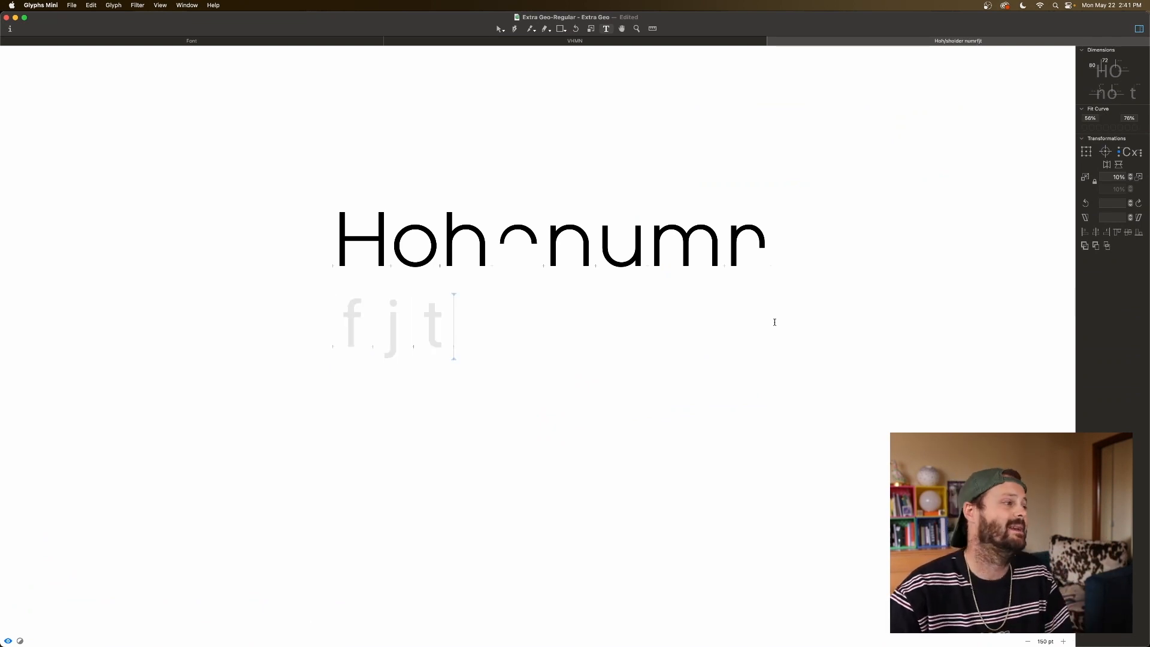
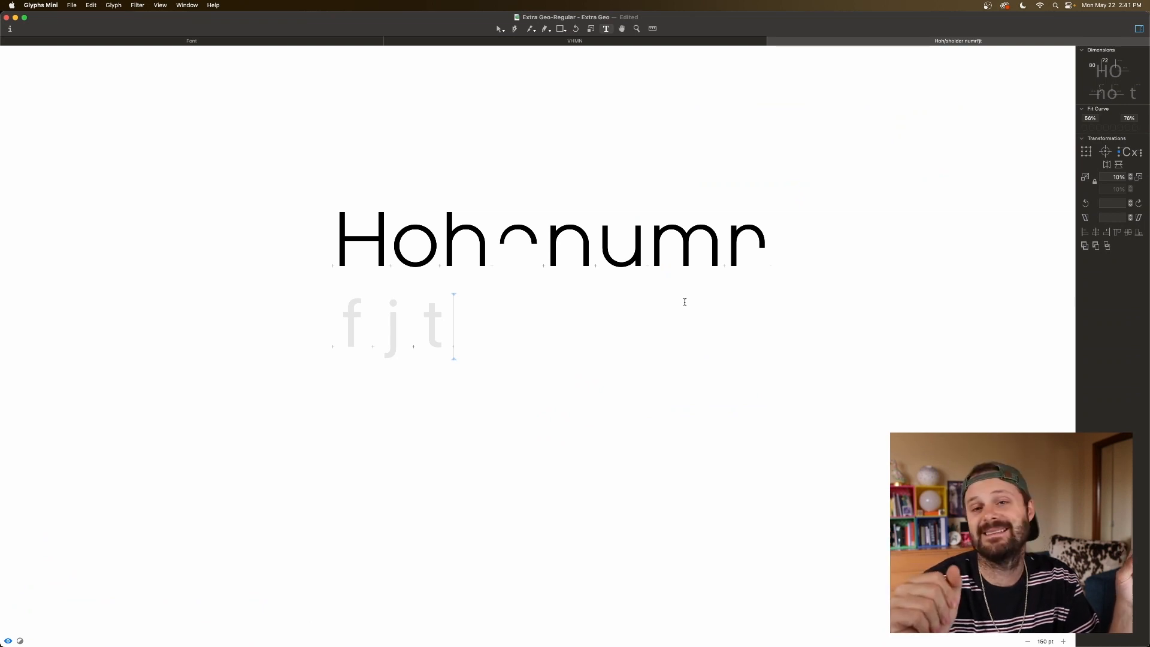
Step: Insert a lowercase n before the f on the second line as a reference for its parts
double_click(369, 330)
key(super+plus)
key(super+plus)
key(super+plus)
scroll(368, 333, left, 10)
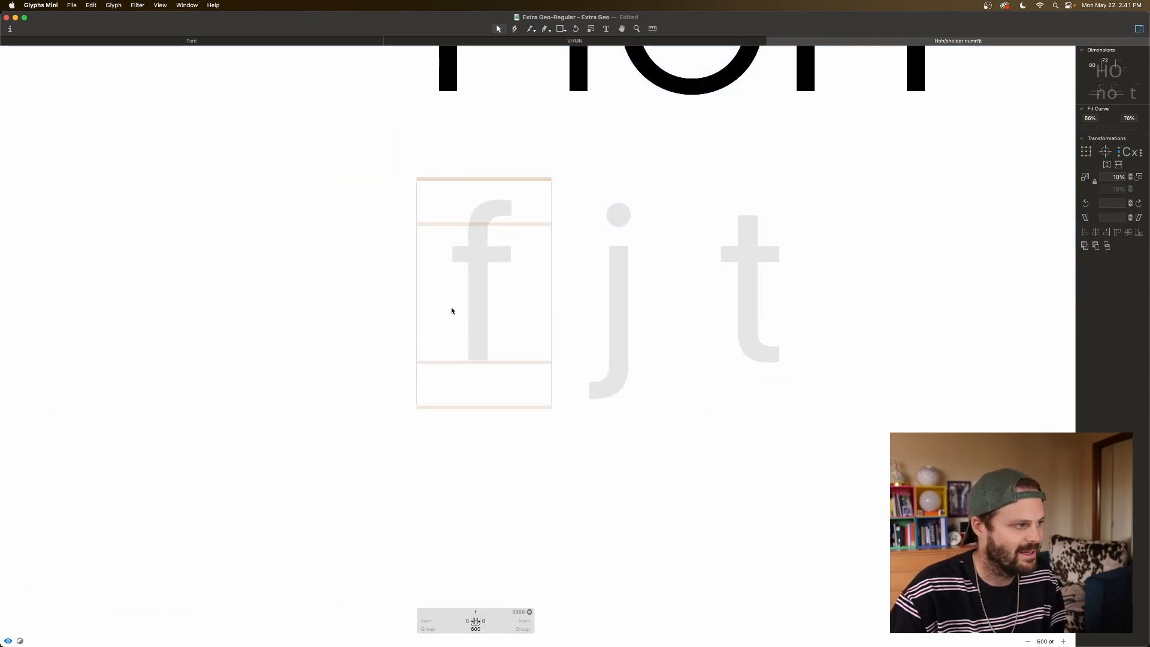
key(t)
text(n)
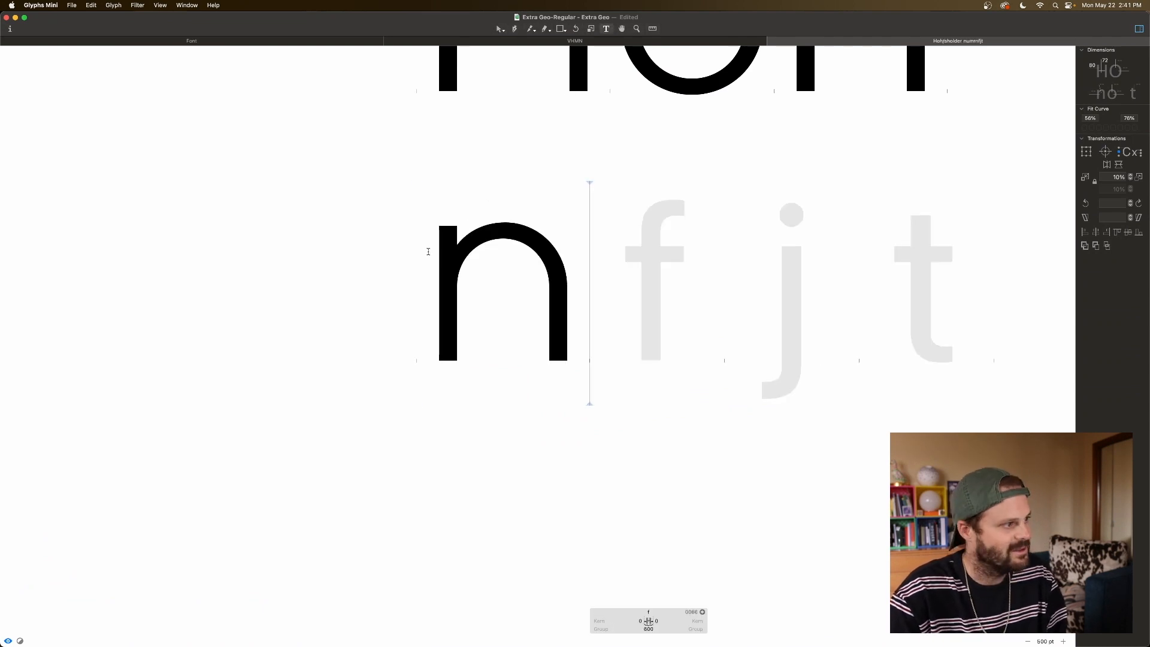
Step: Copy the n's left stem and paste it into the f glyph as its stem
double_click(457, 269)
double_click(456, 270)
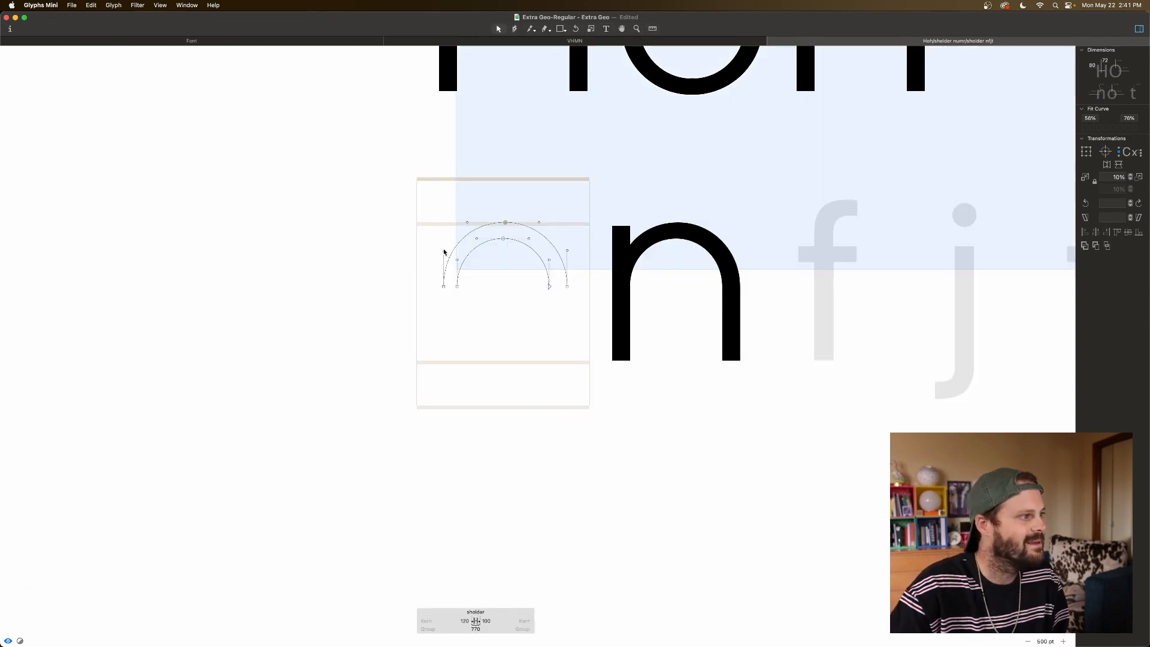
double_click(629, 294)
double_click(629, 322)
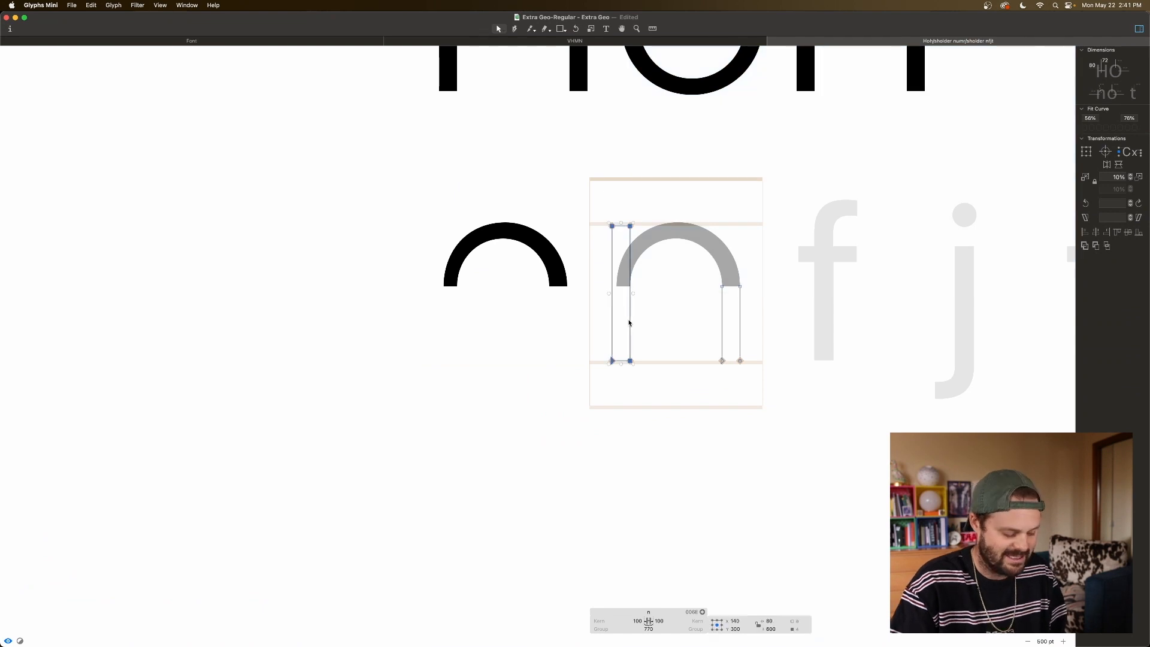
scroll(626, 323, right, 3)
click(683, 306)
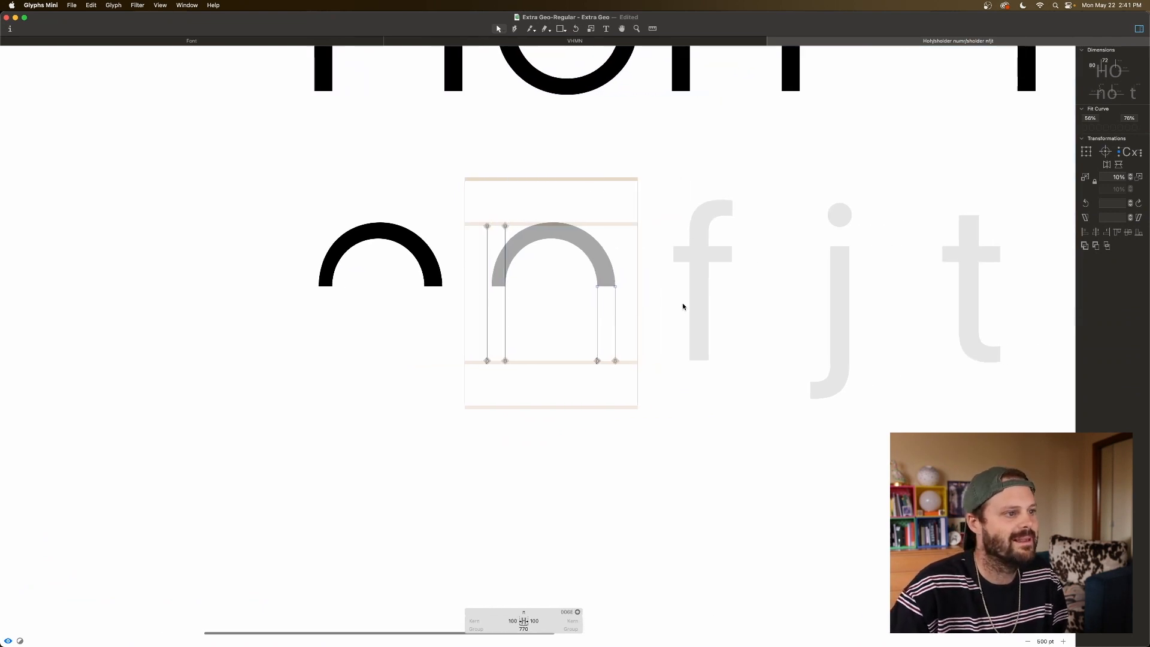
double_click(683, 306)
key(super+v)
click(687, 288)
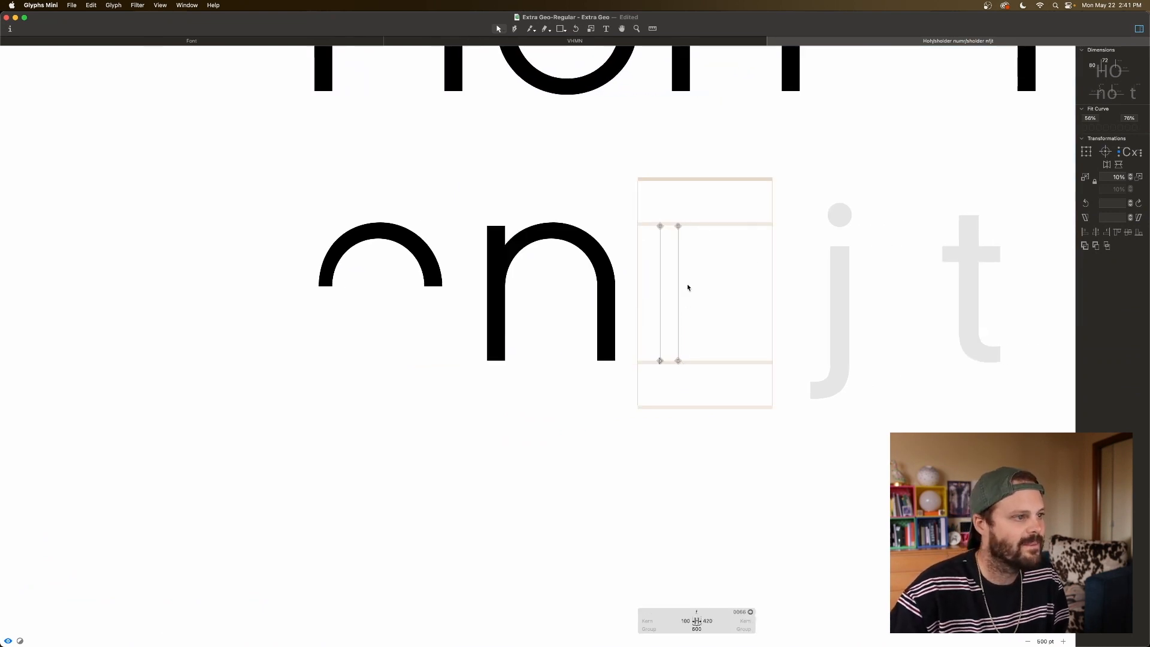
Step: Draw a rectangular crossbar about 288 by 75 units across the f's stem, with its upper edge at x-height
key(f)
drag(645, 227, 710, 243)
click(720, 255)
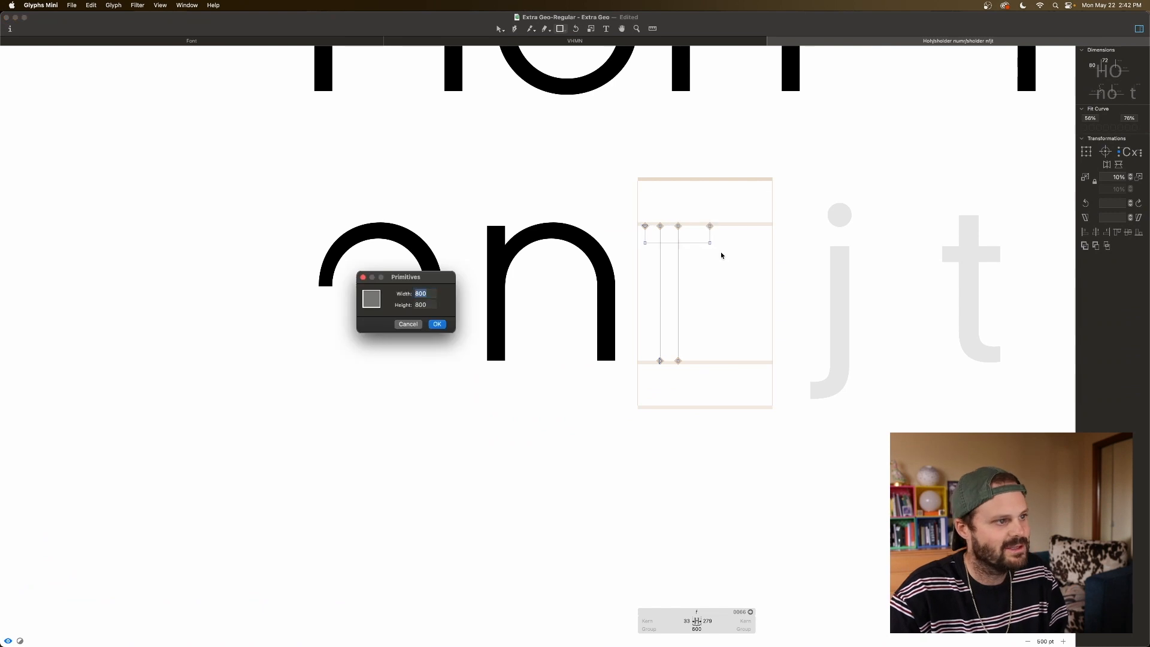
click(412, 324)
Step: Thin the f's crossbar by raising its lower edge 3 units to y 528, and preview the shape
key(v)
drag(726, 224, 711, 254)
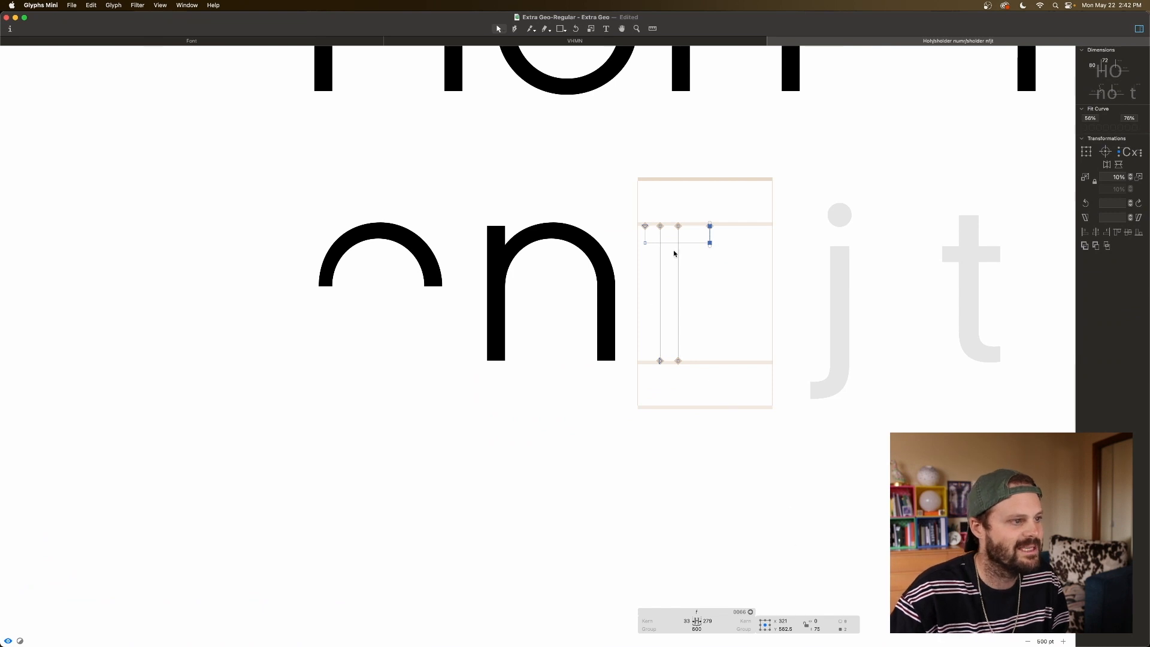
drag(723, 239, 638, 263)
key(Up)
key(Up)
key(Up)
key(space)
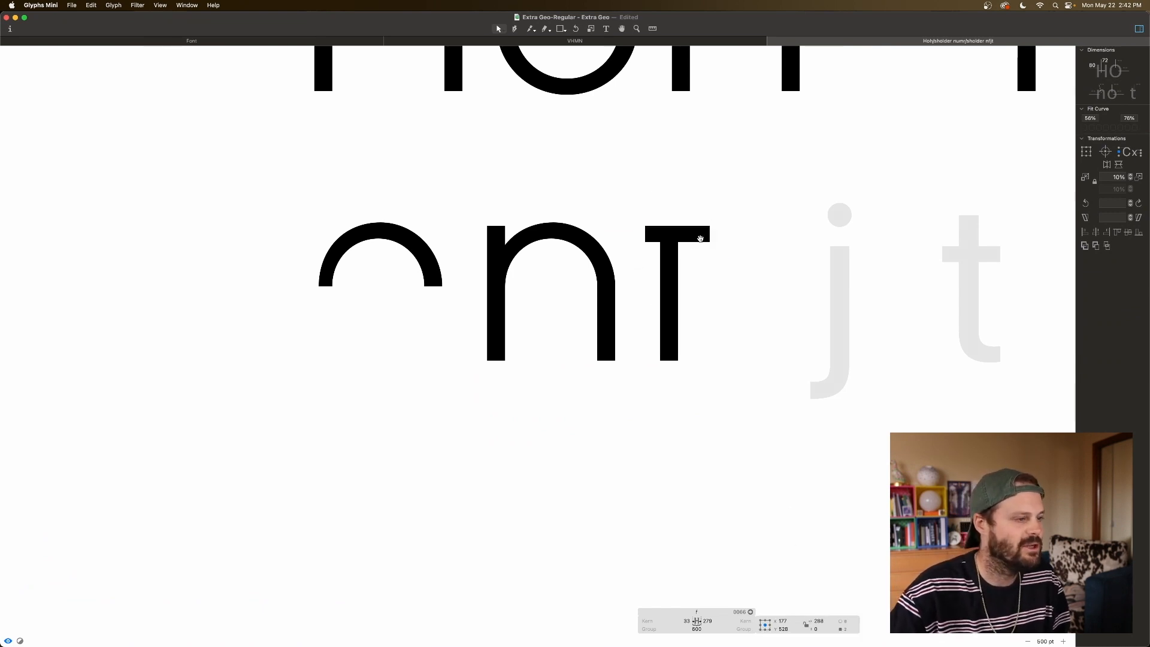
Step: Raise the two top nodes of the f's stem to y 620, above the crossbar
click(672, 213)
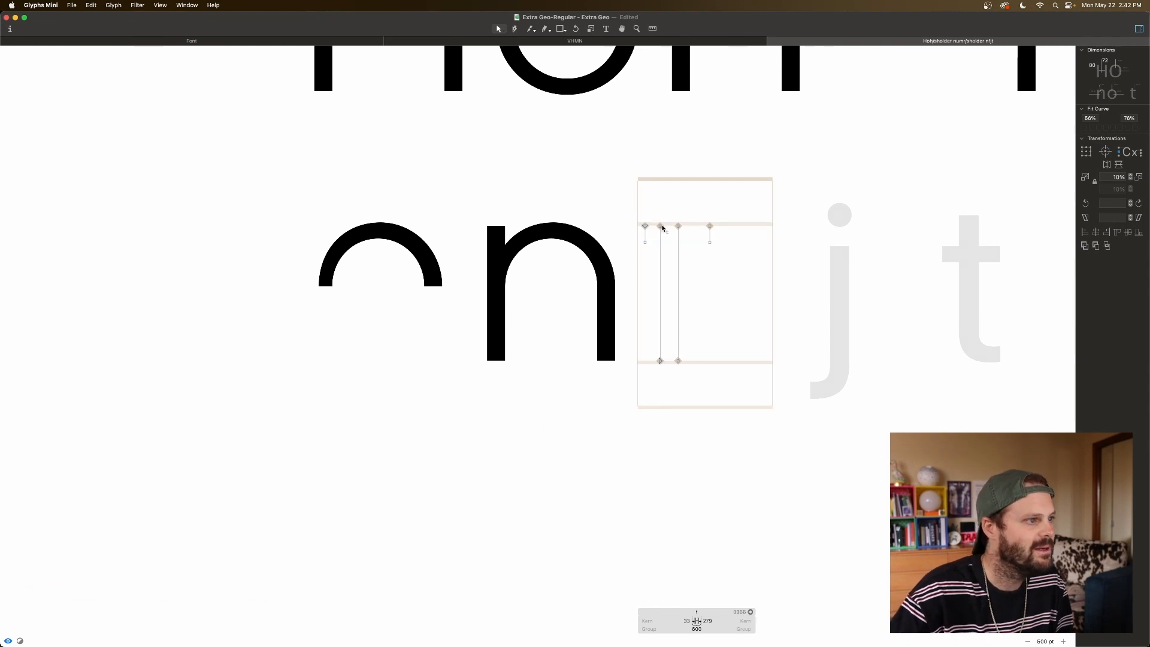
drag(658, 225, 687, 238)
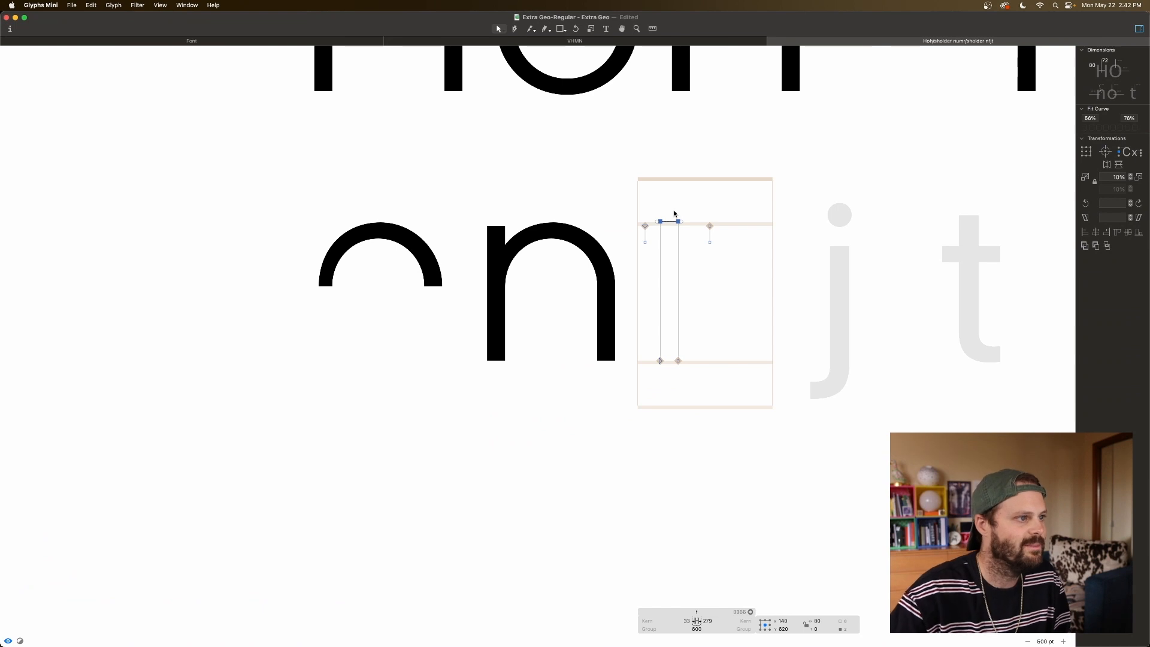
click(674, 213)
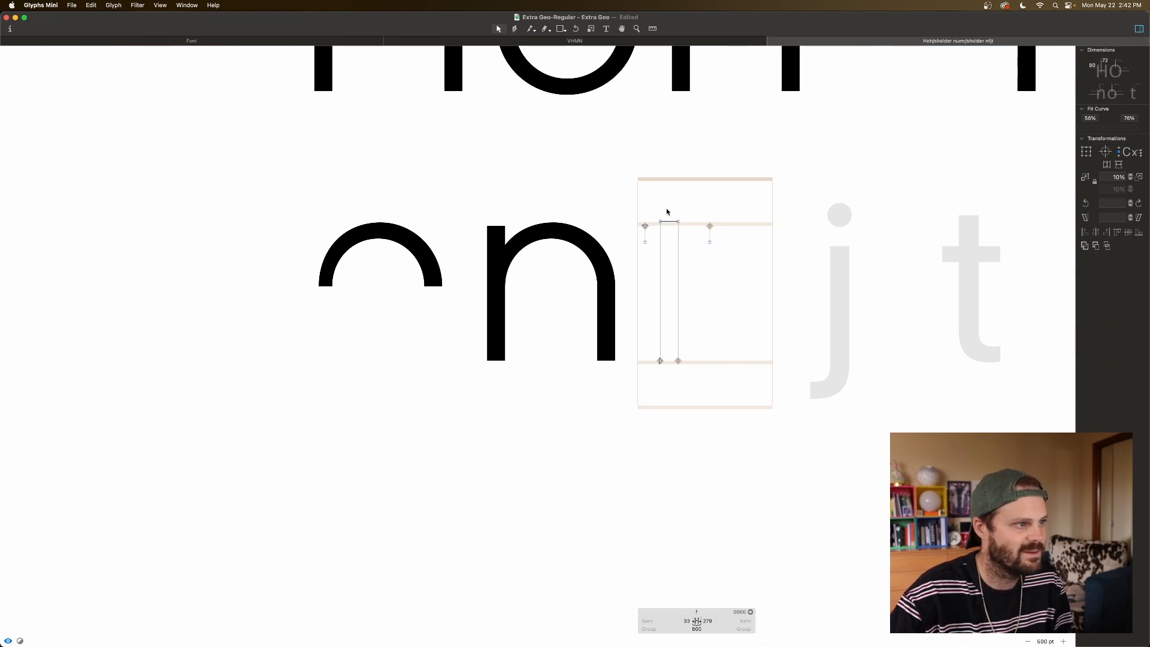
key(p)
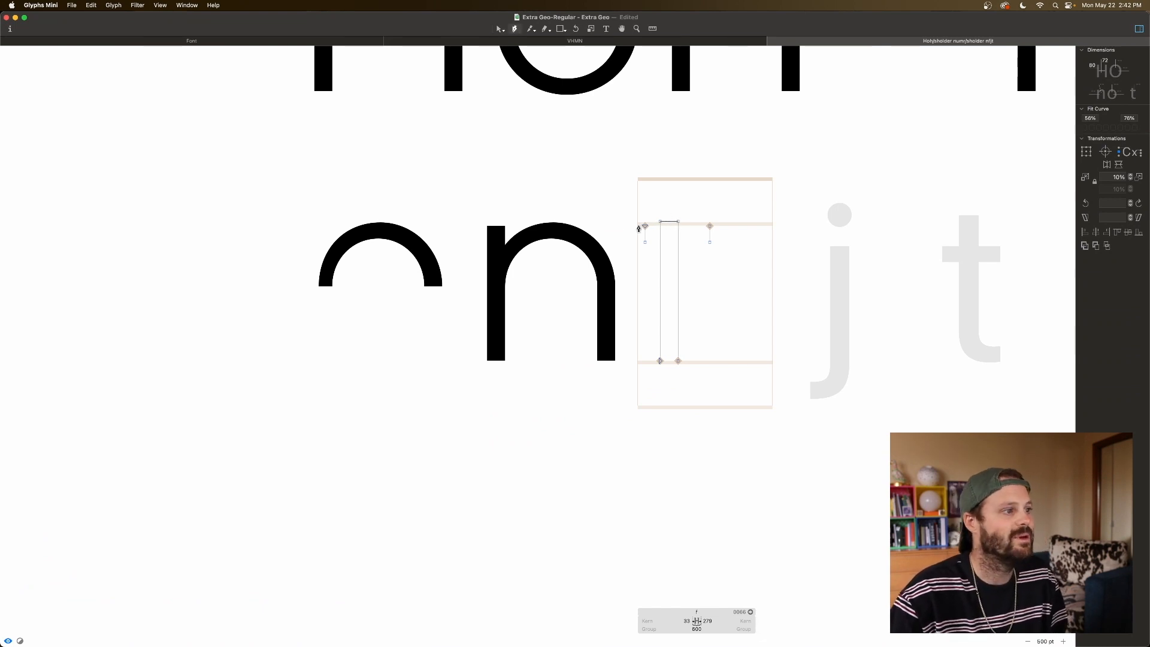
key(v)
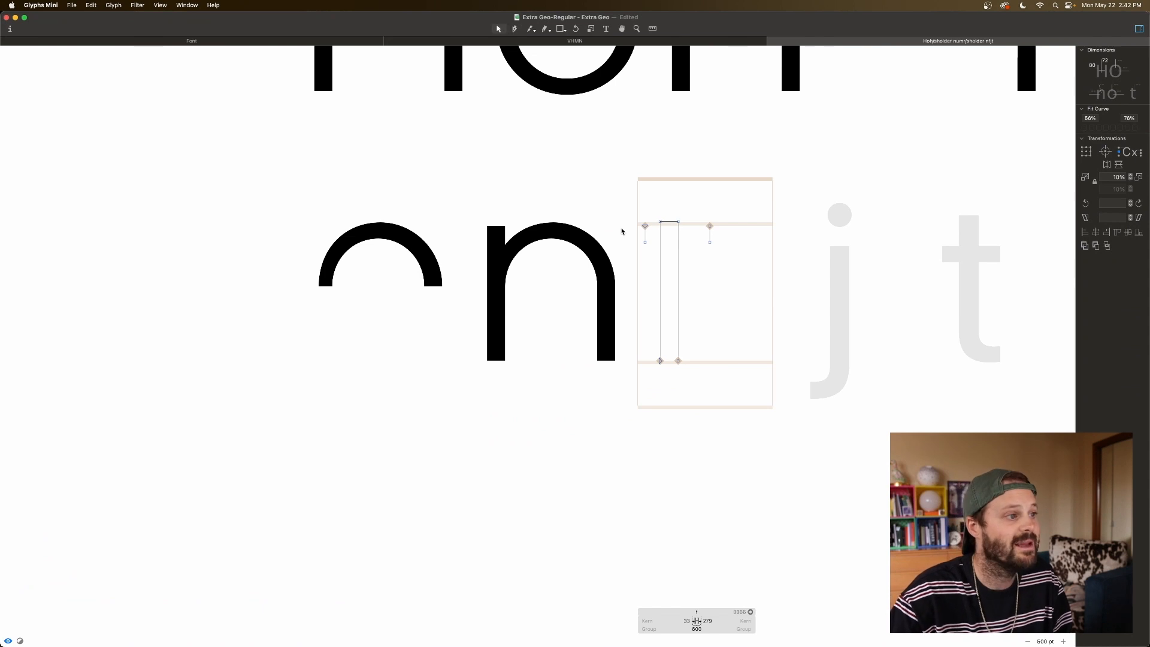
Step: Draw a rough, straight-sided hook outline above the f with the Pen tool and join its base nodes to the stem's top
double_click(557, 247)
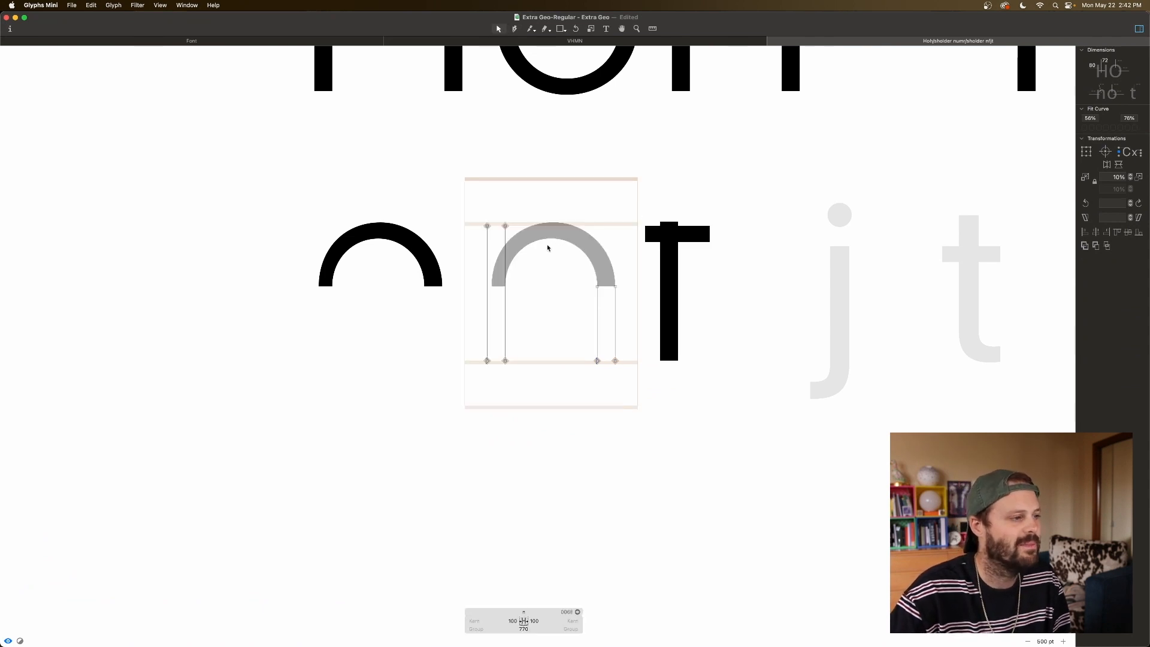
double_click(671, 219)
key(p)
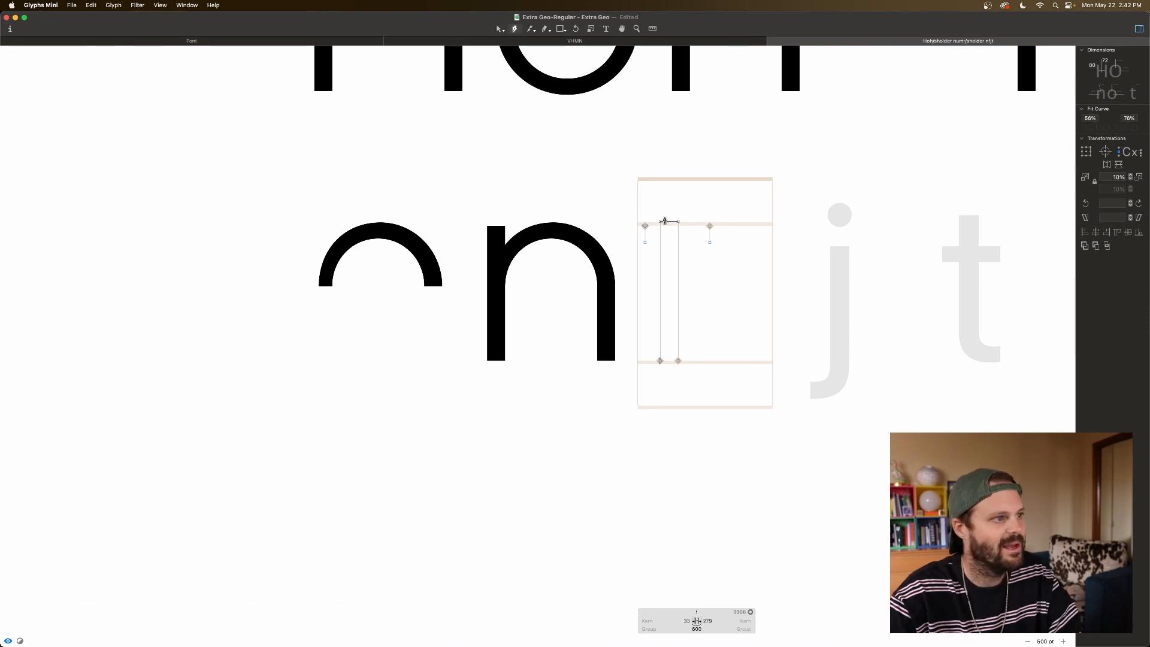
click(660, 215)
click(676, 213)
click(692, 198)
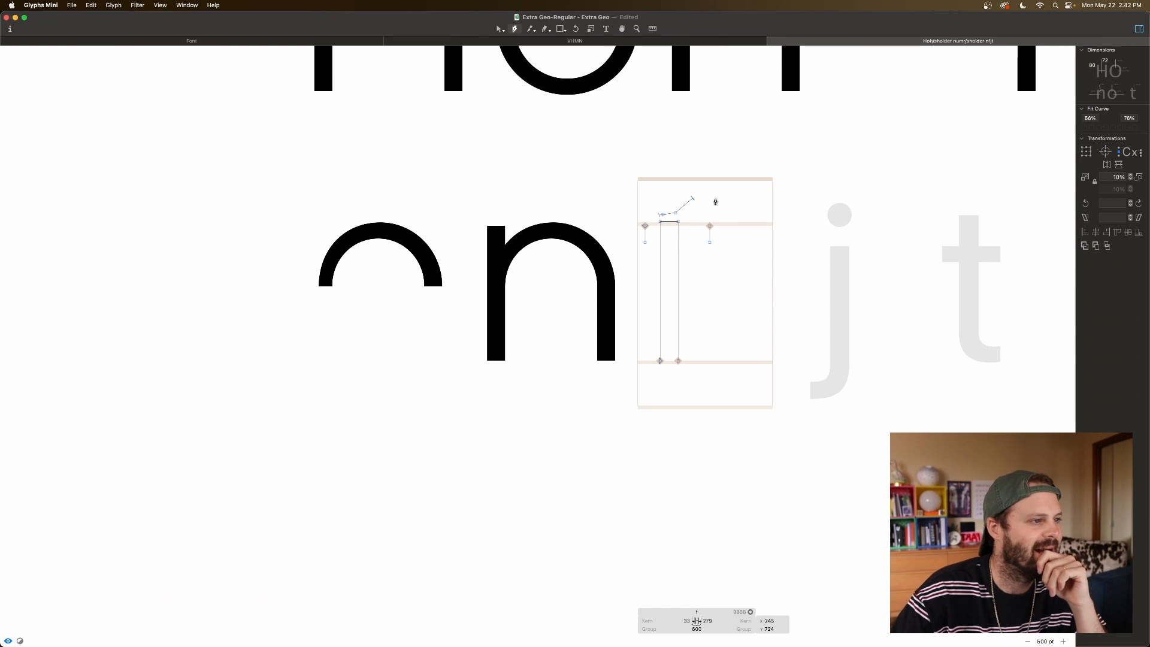
click(710, 206)
click(729, 205)
click(692, 180)
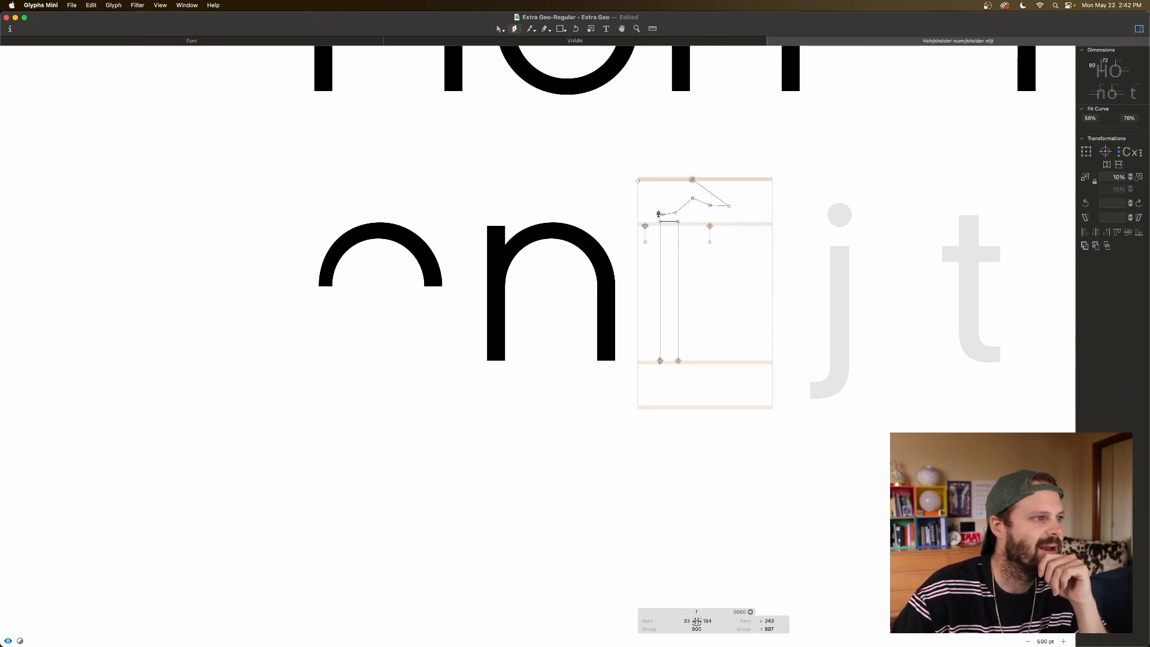
click(659, 213)
key(v)
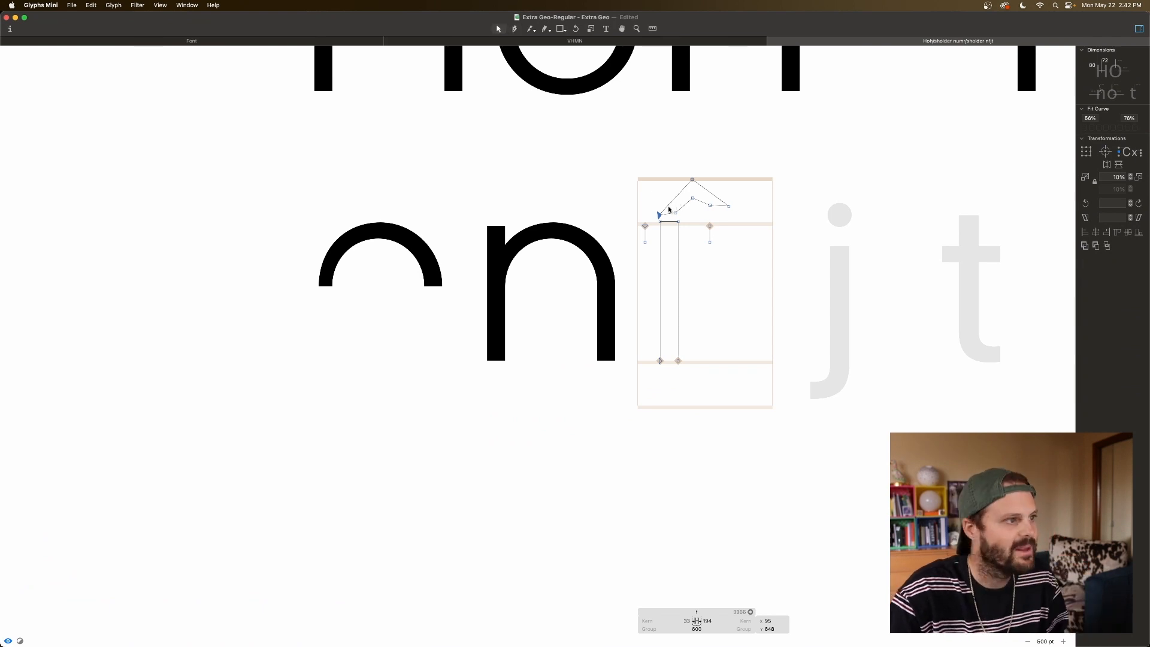
drag(659, 215, 678, 222)
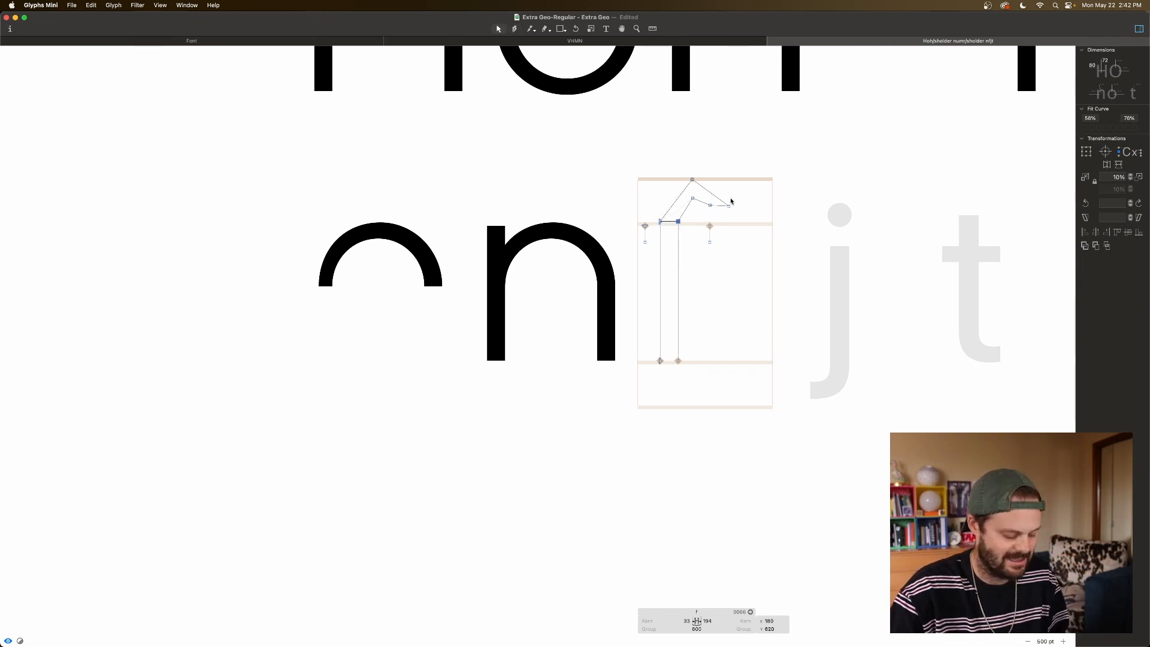
Step: Insert a capital J before the f as a reference and return to editing the f's outline
key(t)
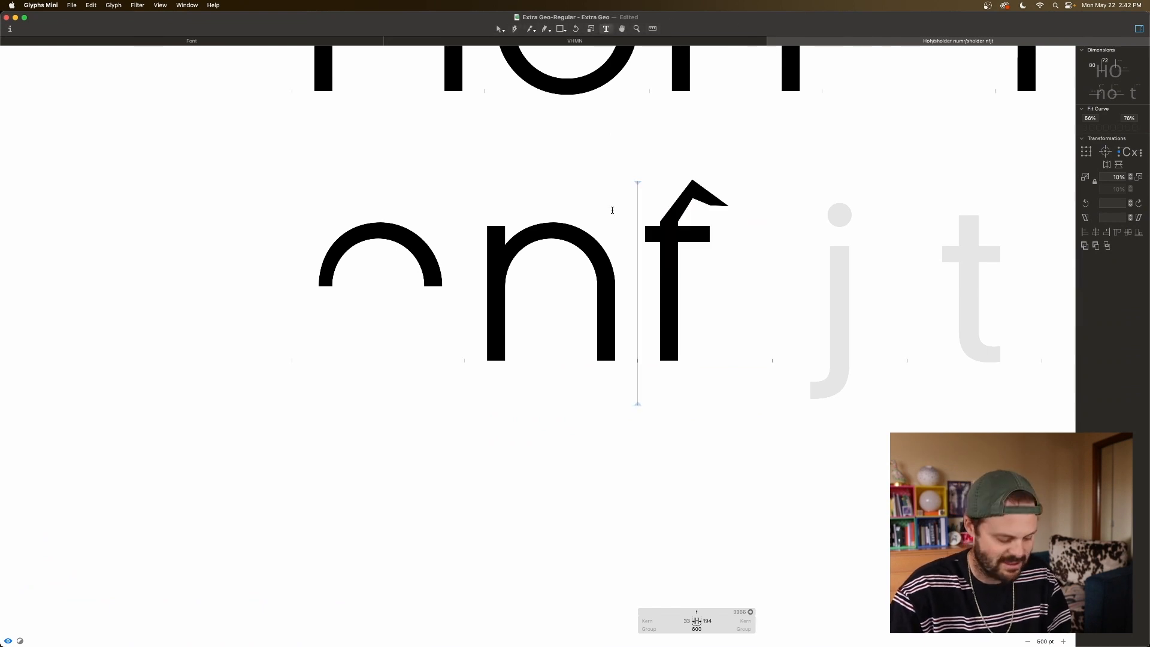
text(J)
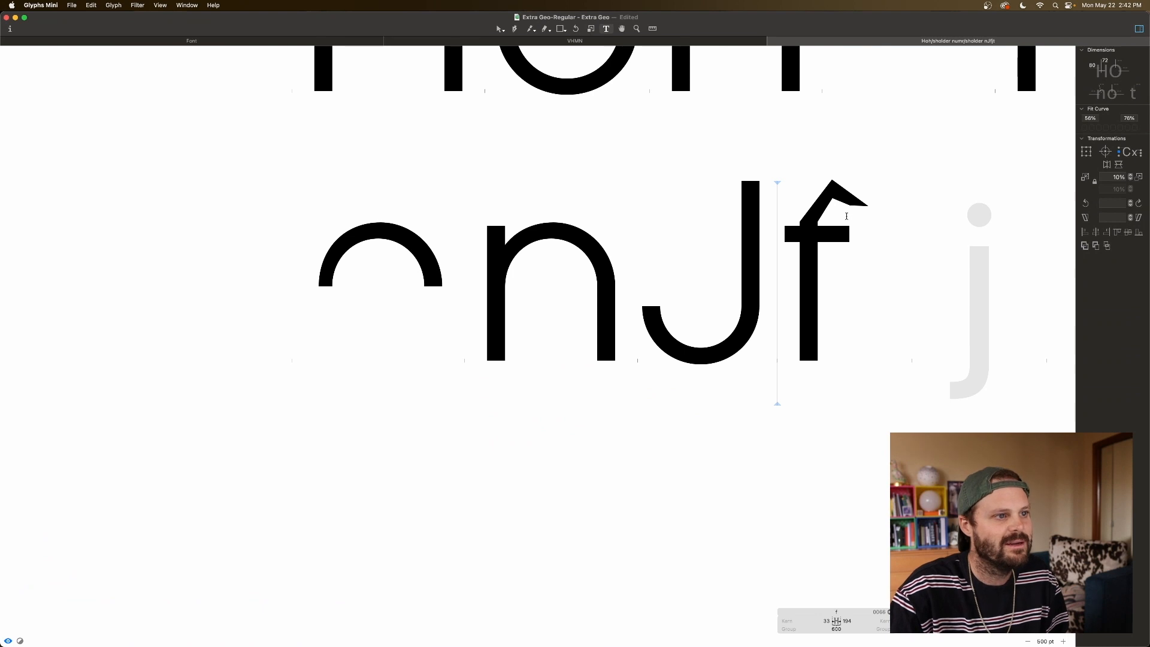
key(Escape)
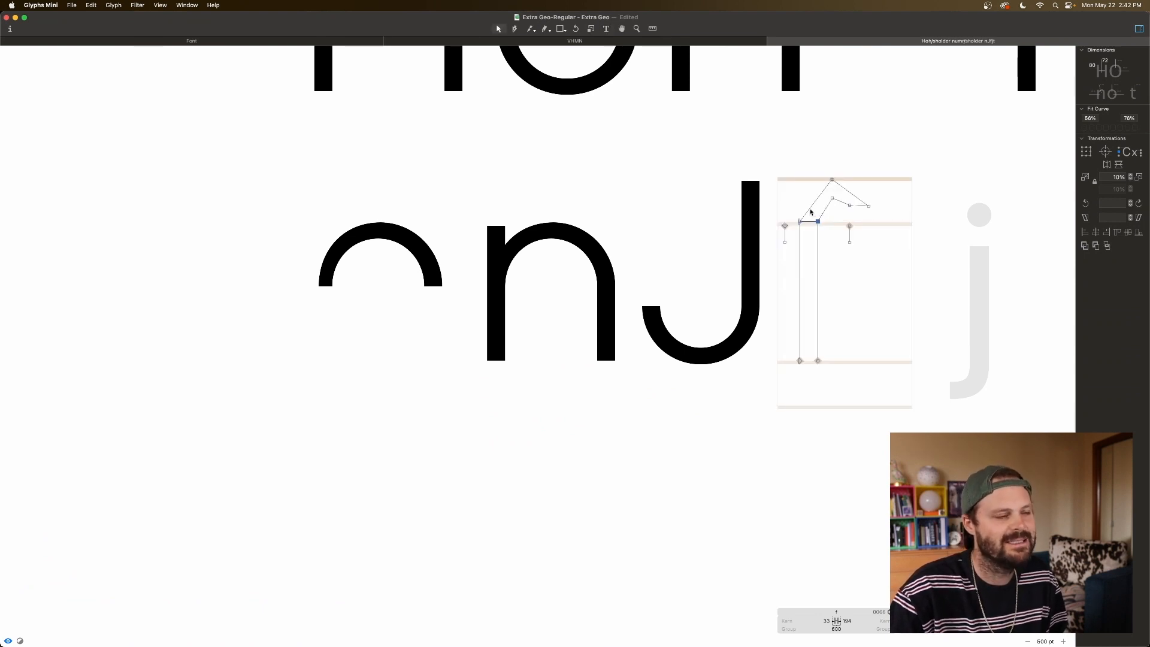
Step: Convert the inner and outer segments of the f's hook from straight lines to curves
alt+click(811, 209)
alt+click(824, 210)
alt+click(842, 204)
alt+click(853, 195)
Step: Lower the two nodes joining the f's hook to its stem by 20 units, to x-height
drag(827, 222, 792, 225)
key(shift+Down)
key(shift+Down)
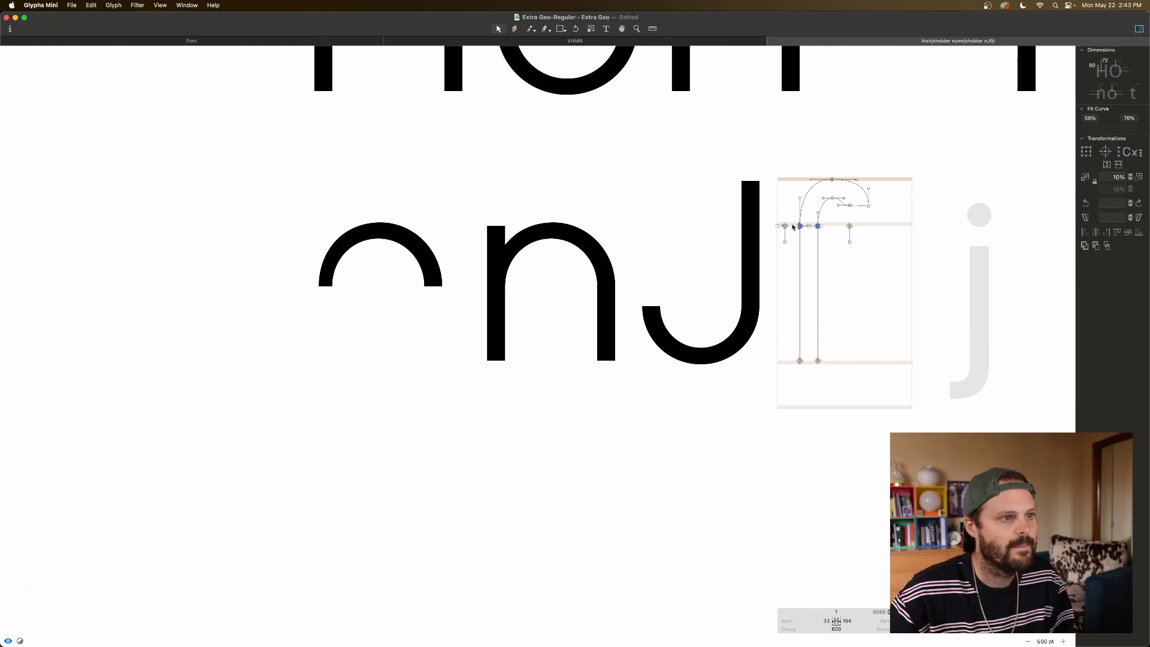
click(829, 214)
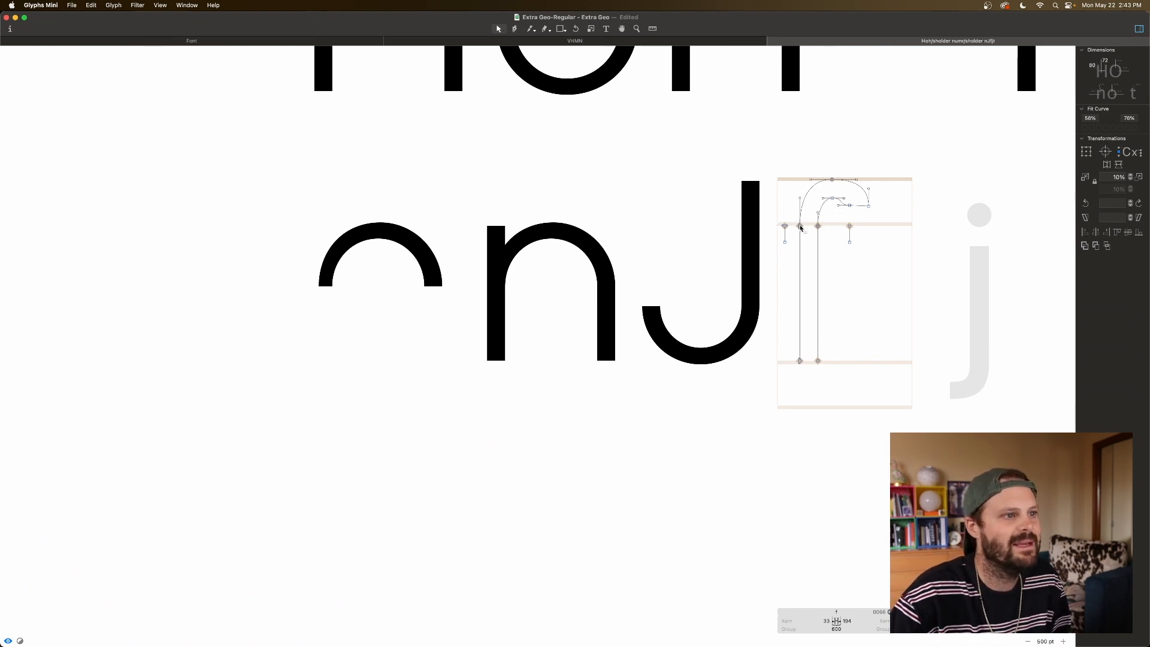
Step: Raise the top and terminal nodes of the f's hook by about 10 units
drag(887, 173, 827, 212)
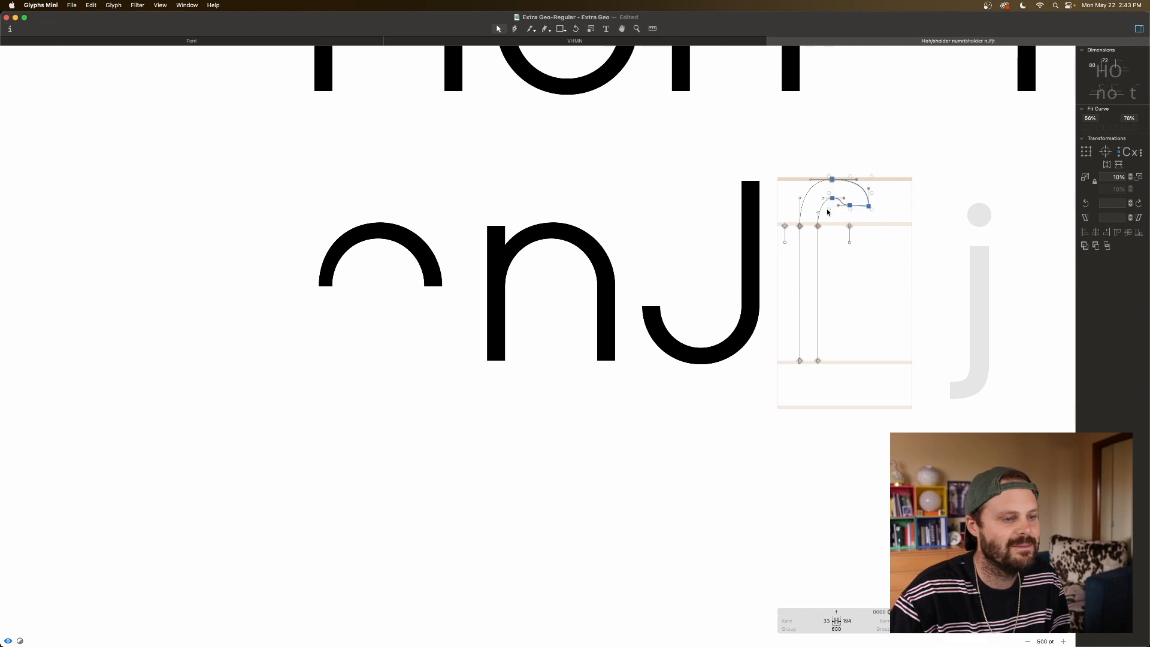
key(Up)
key(Up)
key(Up)
key(Up)
key(Up)
key(Up)
key(Up)
key(Up)
key(Up)
key(Up)
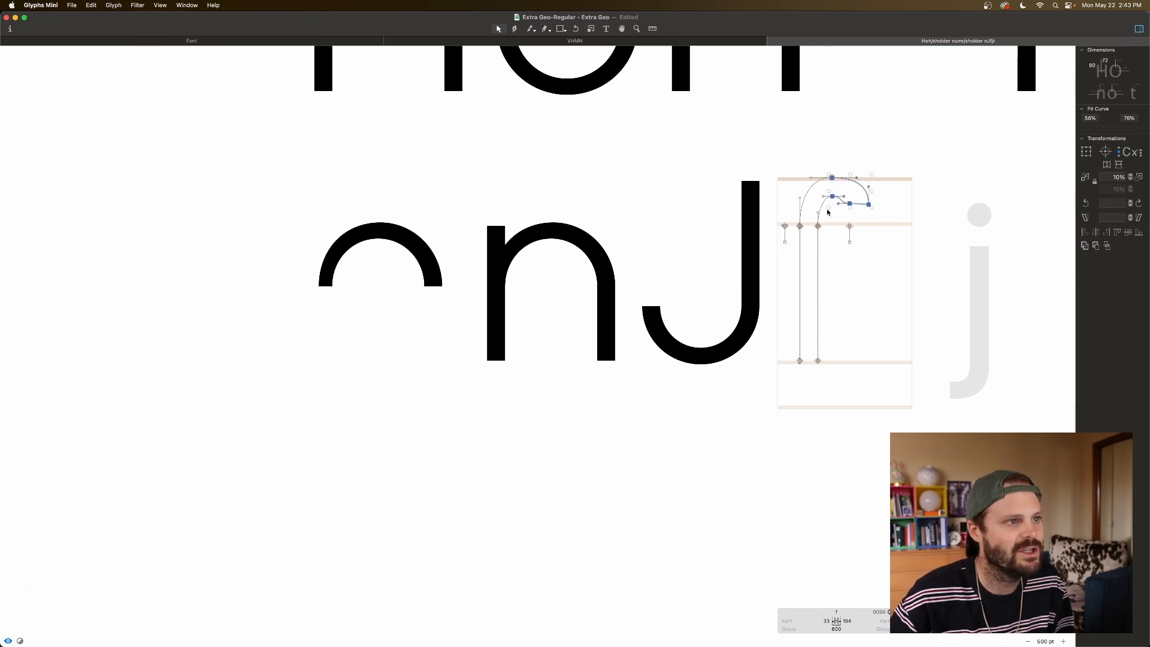
key(Down)
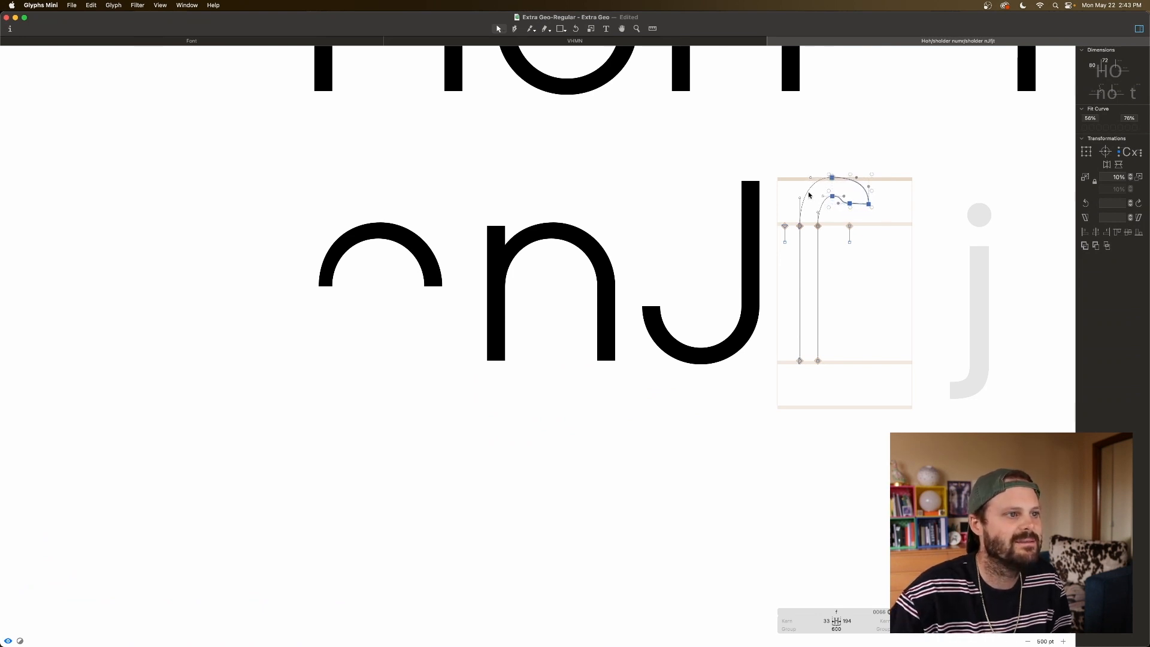
click(807, 195)
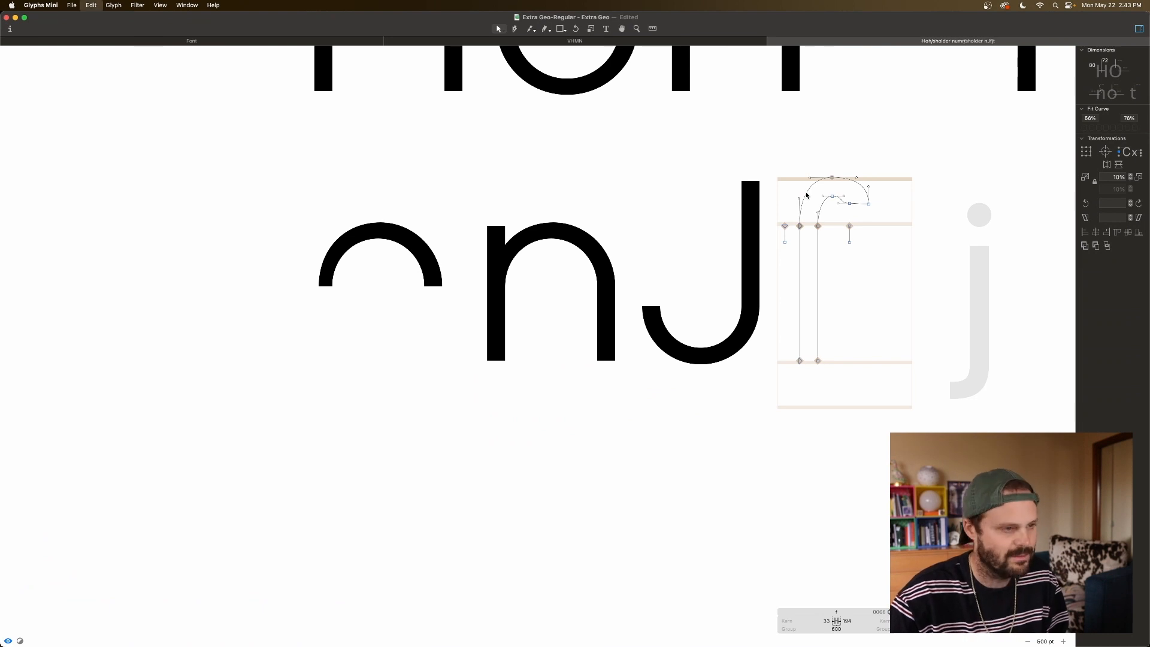
click(807, 195)
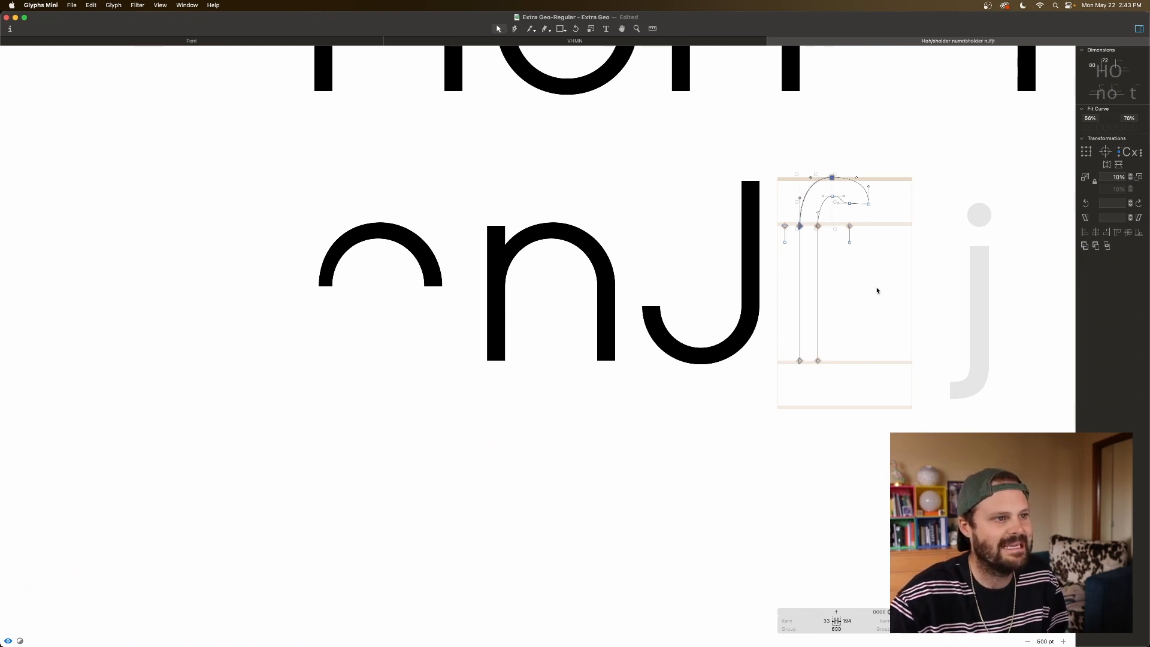
click(889, 166)
click(809, 194)
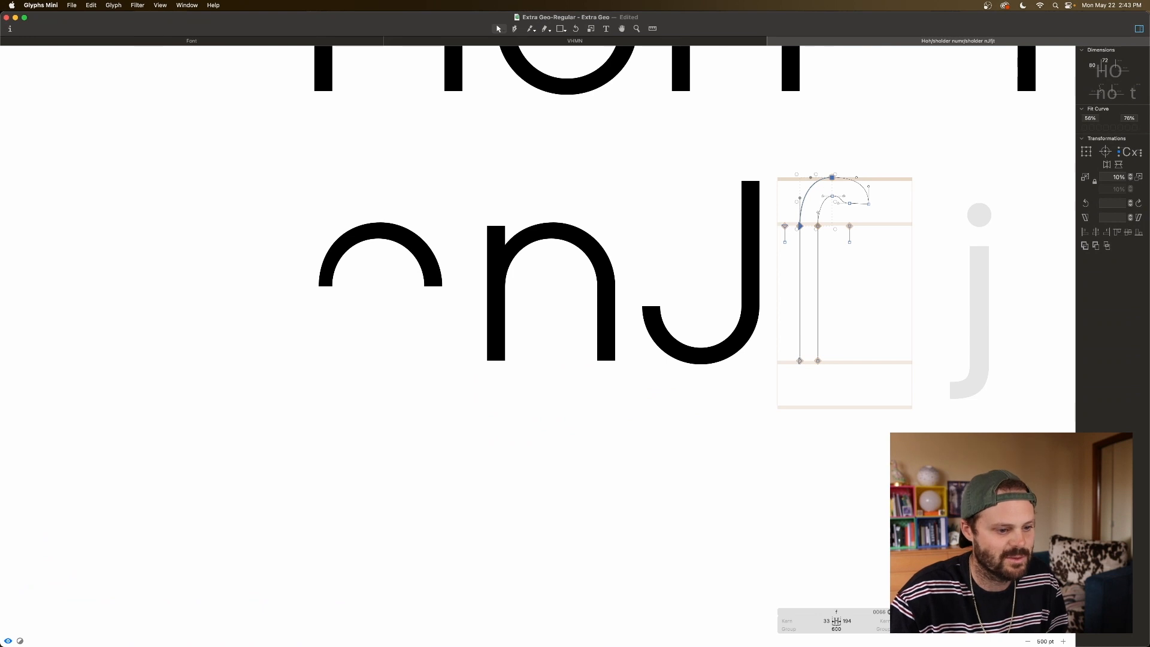
click(885, 173)
Step: Widen the f's hook by moving its top and terminal nodes 70 units to the right
drag(889, 163, 828, 212)
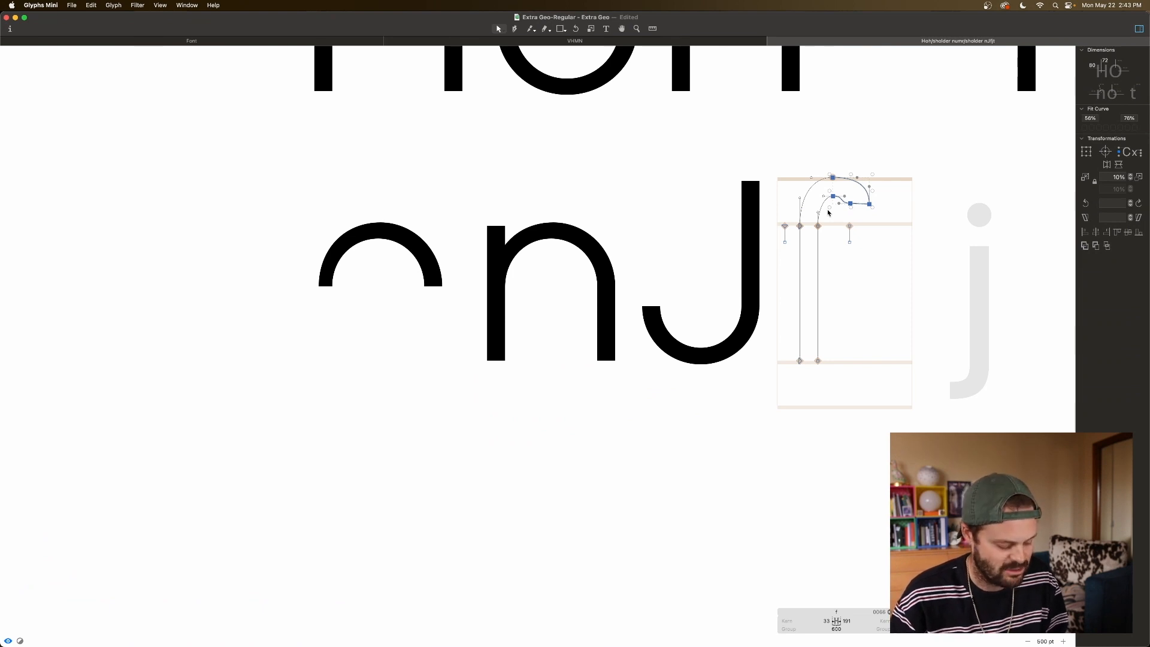
key(shift+Right)
key(shift+Right)
key(shift+Right)
key(shift+Right)
key(shift+Right)
key(shift+Right)
key(shift+Right)
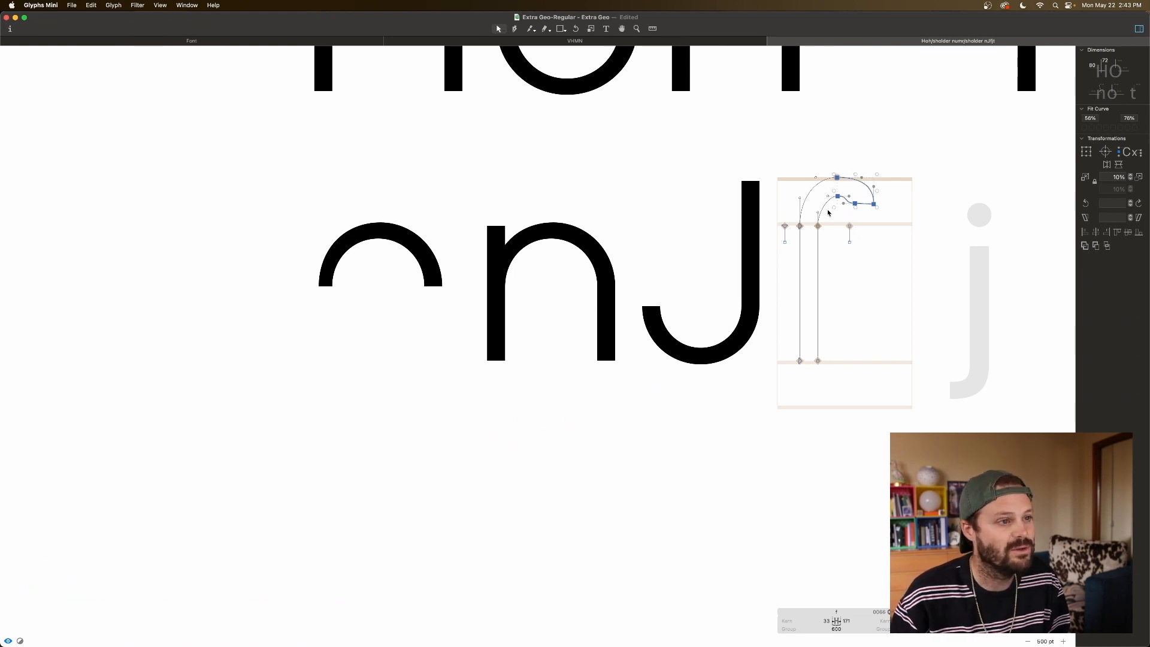
Step: Apply the 56% Fit Curve setting to the whole f outline and check the hook's outer curve segments
key(super+a)
click(1087, 127)
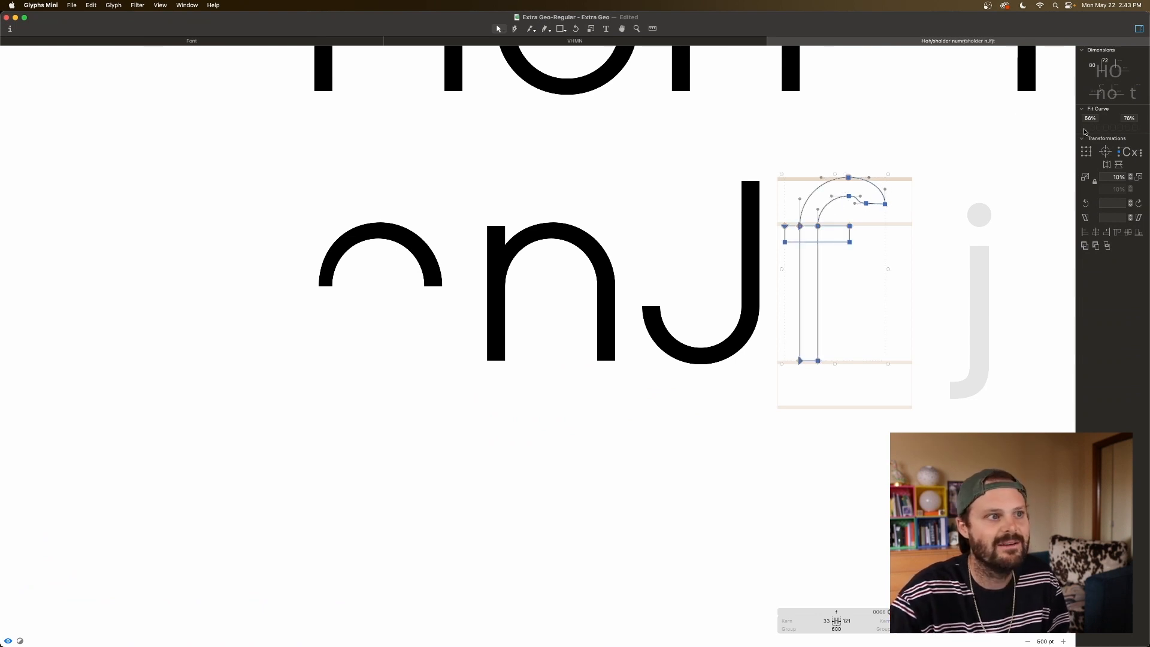
click(828, 204)
click(814, 193)
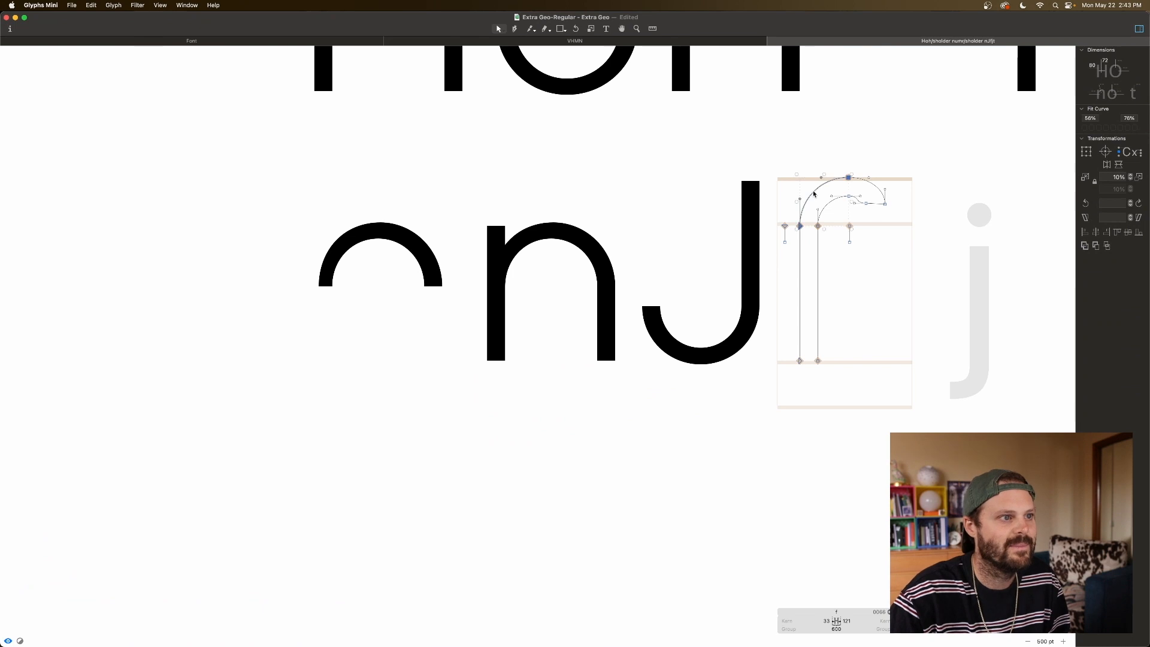
click(899, 187)
click(875, 187)
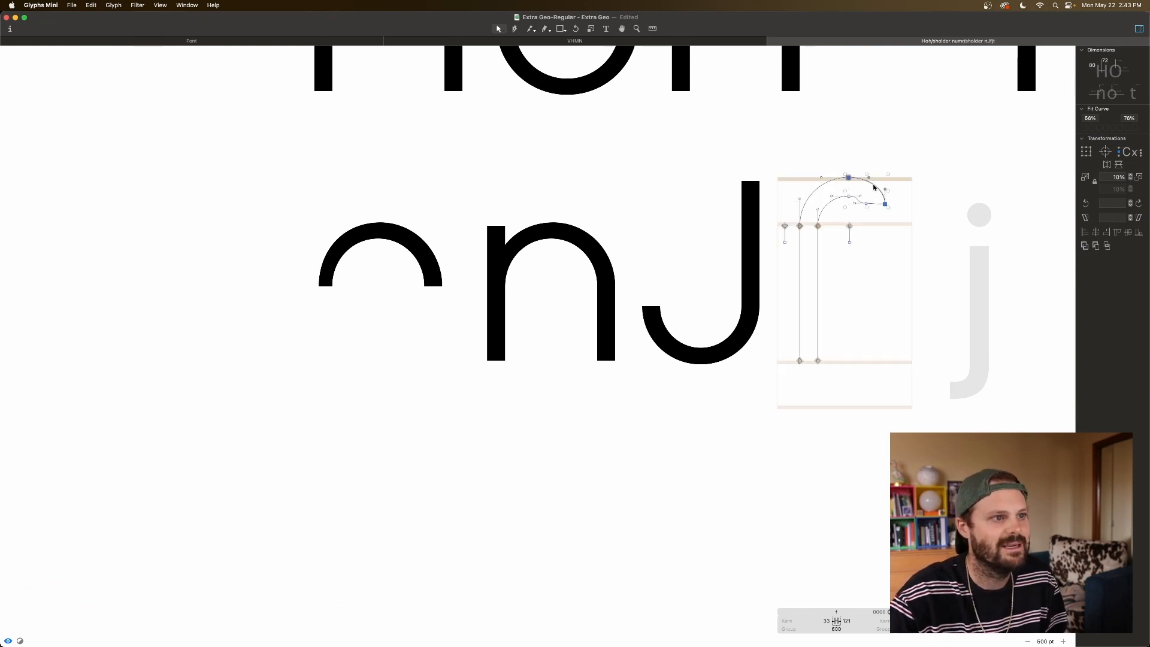
Step: Reposition the inner and outer terminal nodes of the f's hook so that its cut end is level
click(872, 221)
drag(886, 206, 861, 196)
key(space)
click(855, 209)
key(super+z)
drag(856, 208, 868, 200)
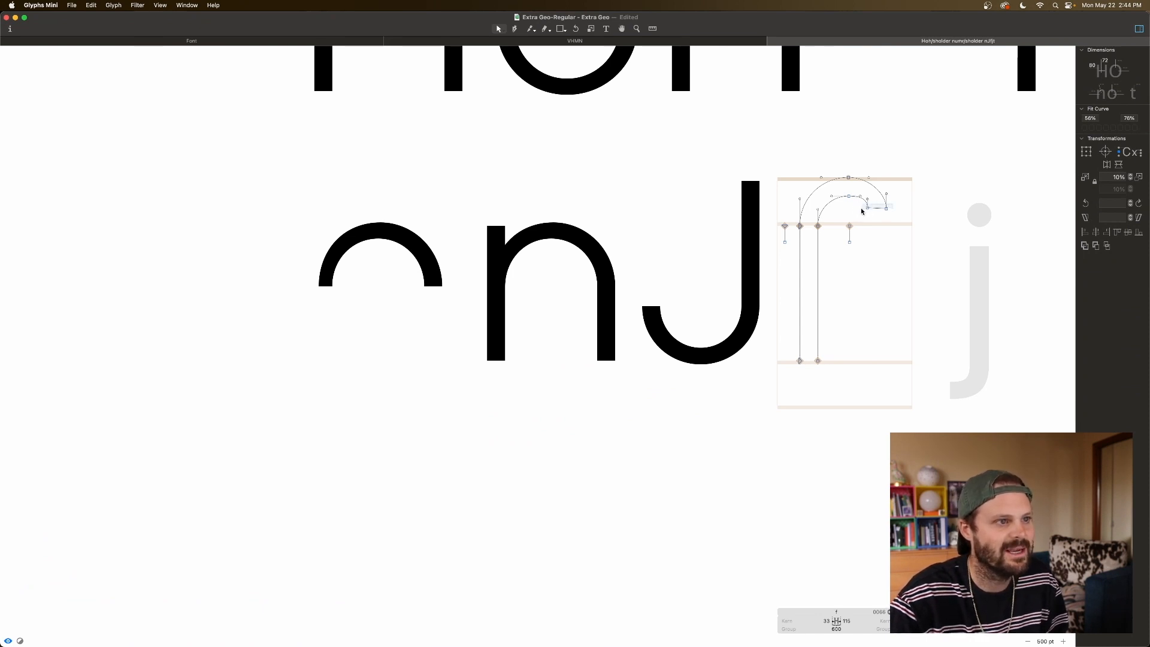
Step: Level the terminal nodes of the f's hook and move the inner one right to make the cut end 80 units wide
drag(858, 207, 903, 226)
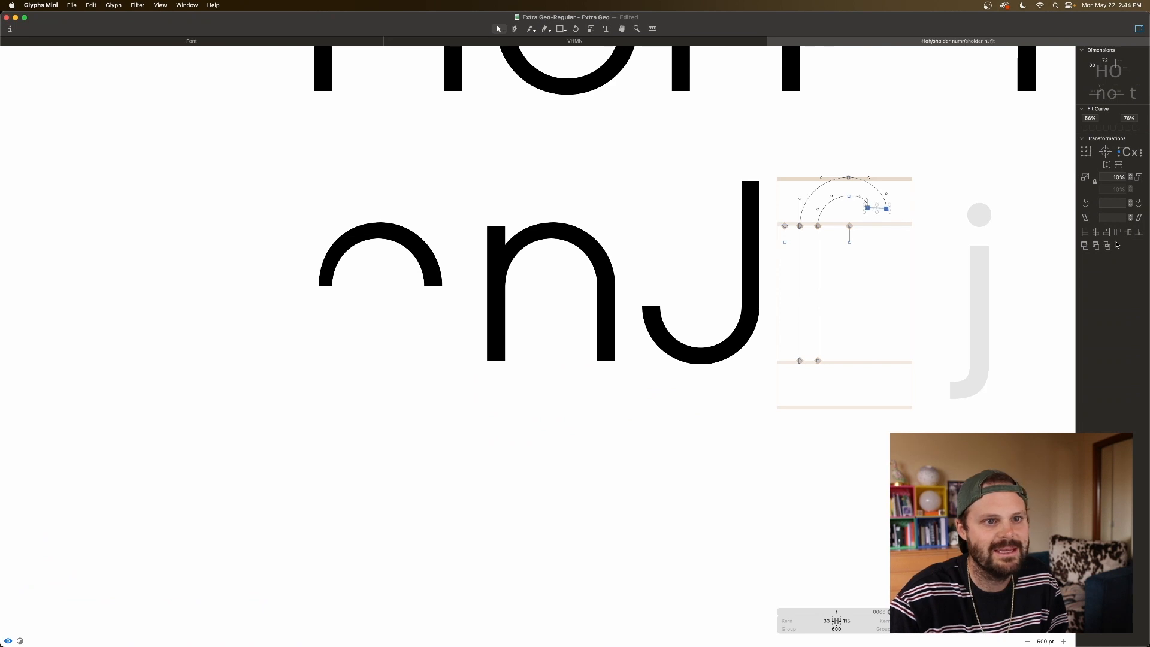
key(space)
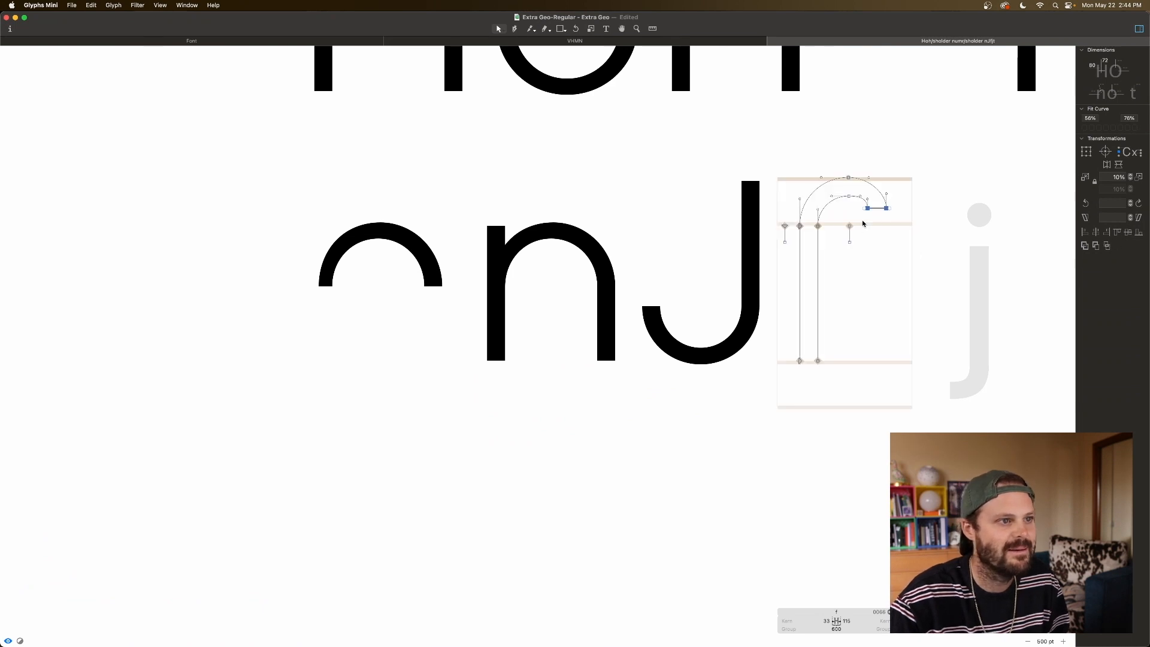
key(super+plus)
scroll(863, 222, right, 10)
scroll(862, 223, up, 3)
scroll(863, 222, right, 5)
scroll(862, 222, up, 2)
click(762, 169)
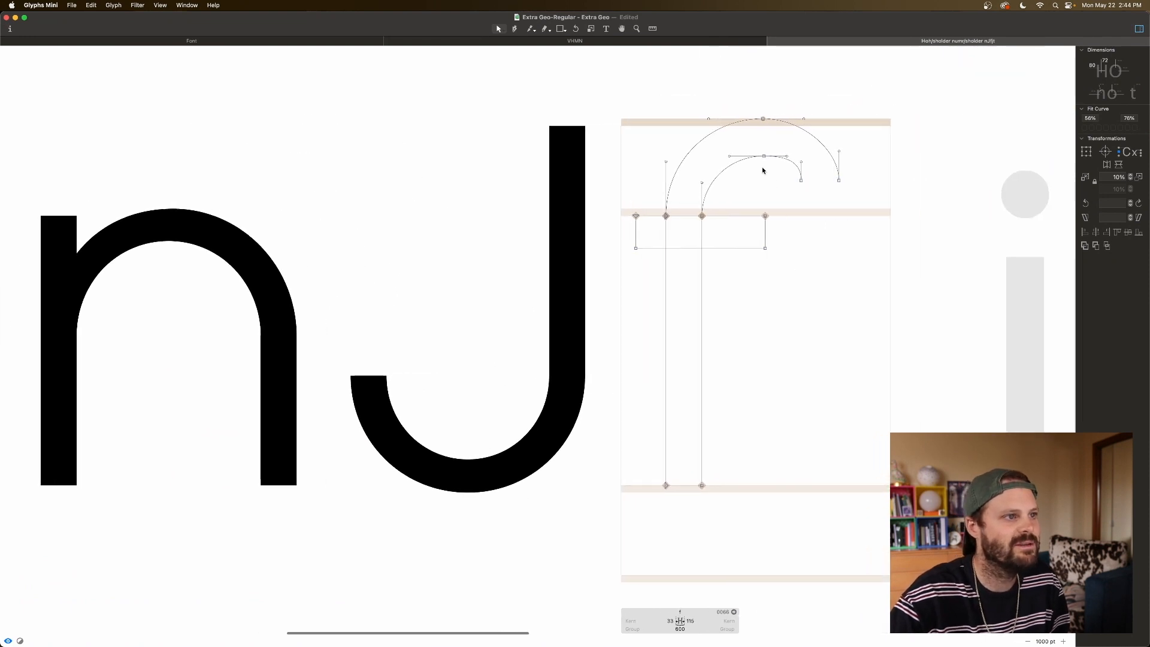
drag(790, 171, 850, 198)
click(850, 203)
drag(857, 172, 793, 191)
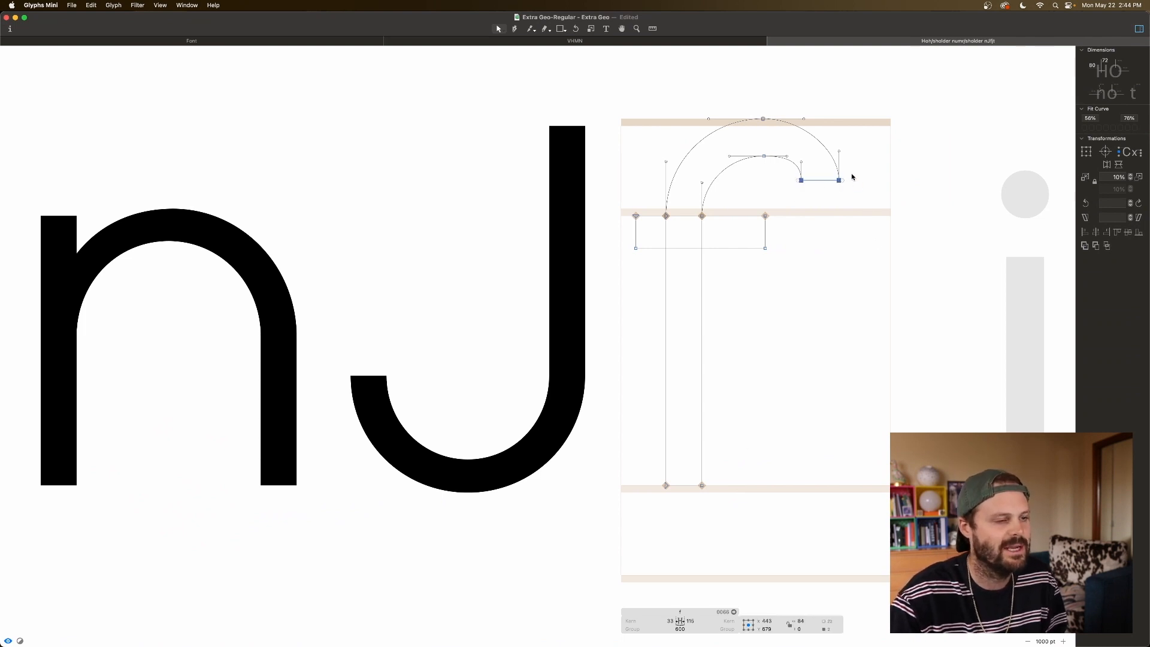
drag(775, 172, 807, 198)
key(Right)
key(Right)
key(space)
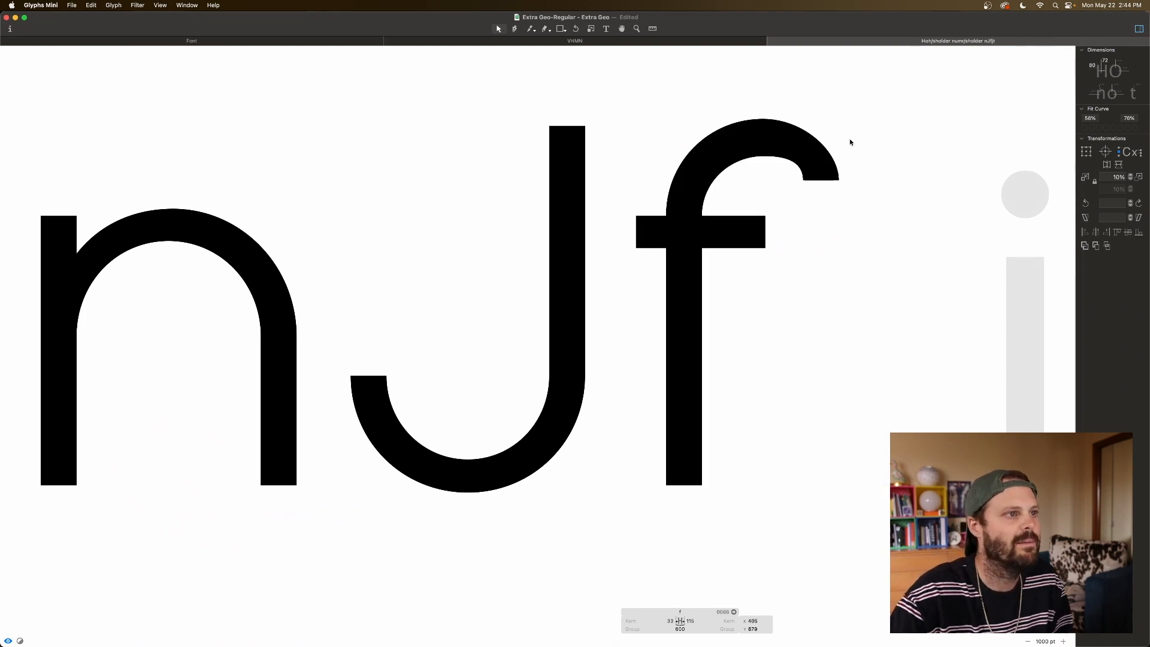
Step: Move both terminal nodes of the f's hook 20 units to the right
drag(864, 177, 784, 197)
key(space)
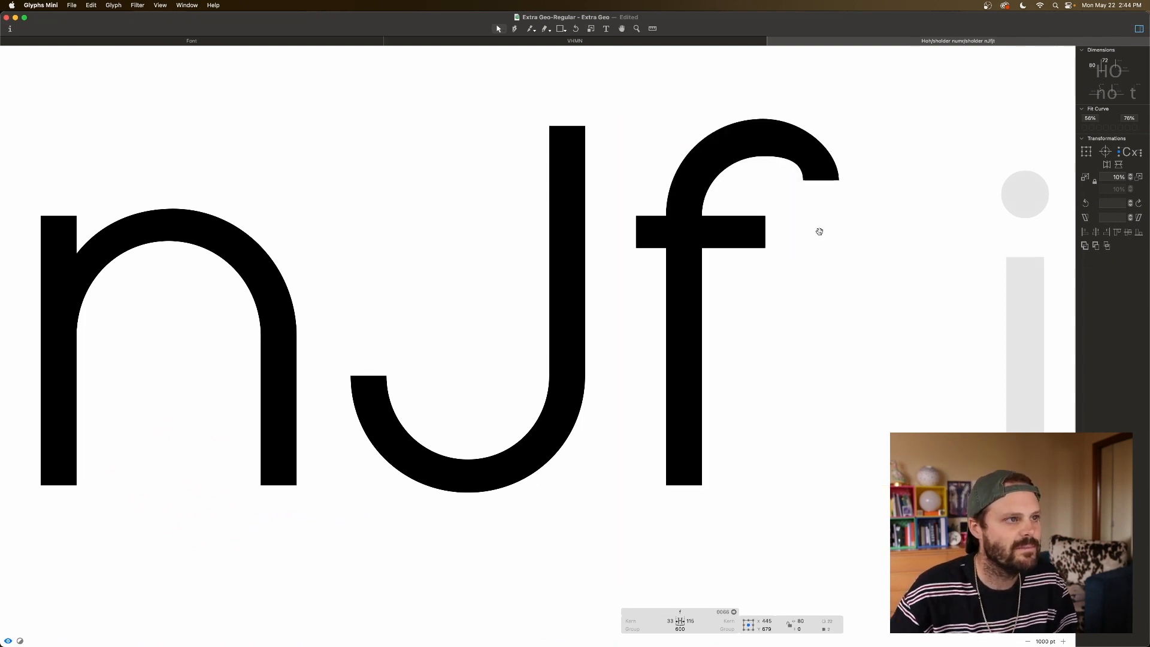
key(shift+Right)
key(shift+Right)
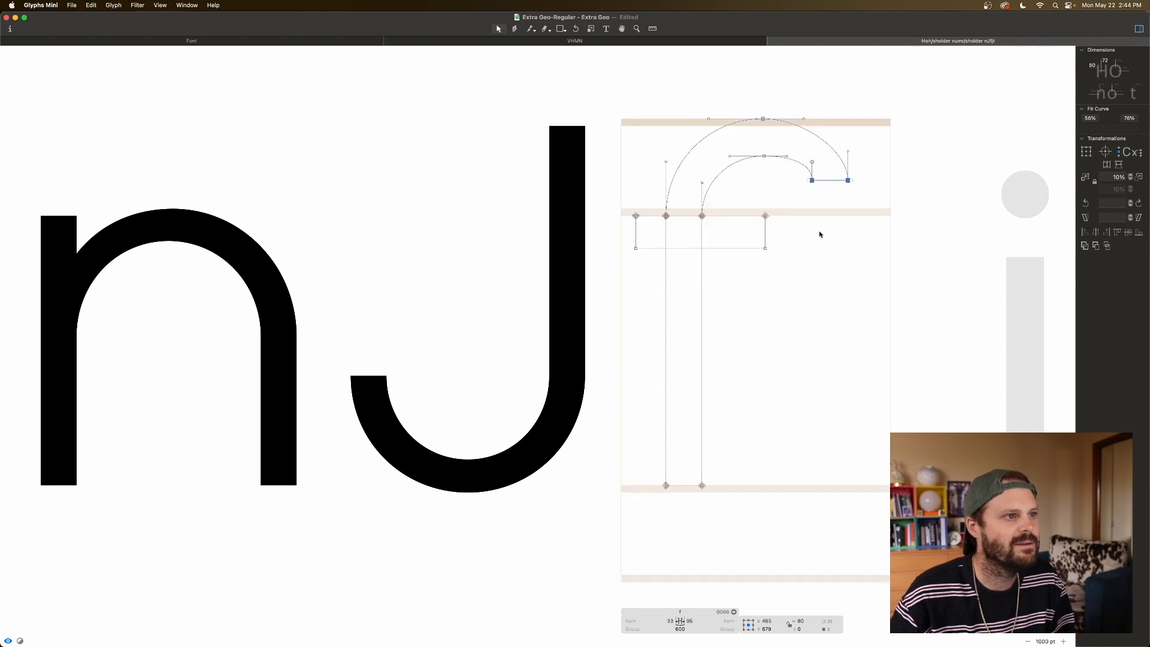
Step: Lower both terminal nodes of the f's hook by 3 units and check the outer curve segment's dimensions
click(838, 157)
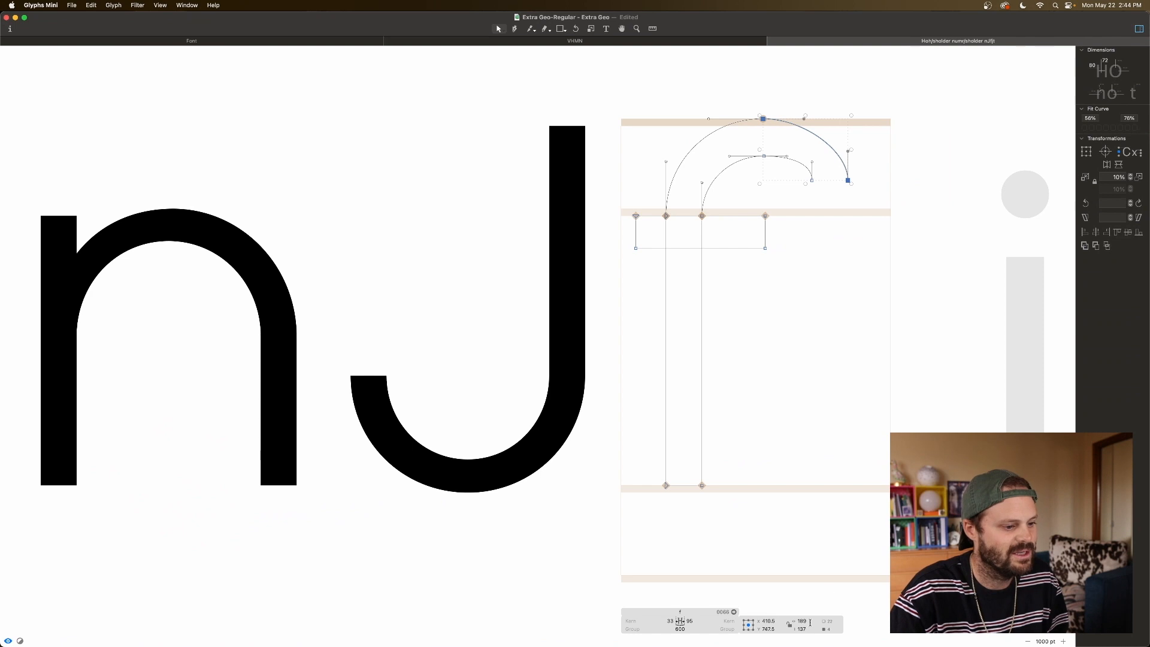
drag(862, 175, 798, 198)
key(Down)
key(Down)
key(Down)
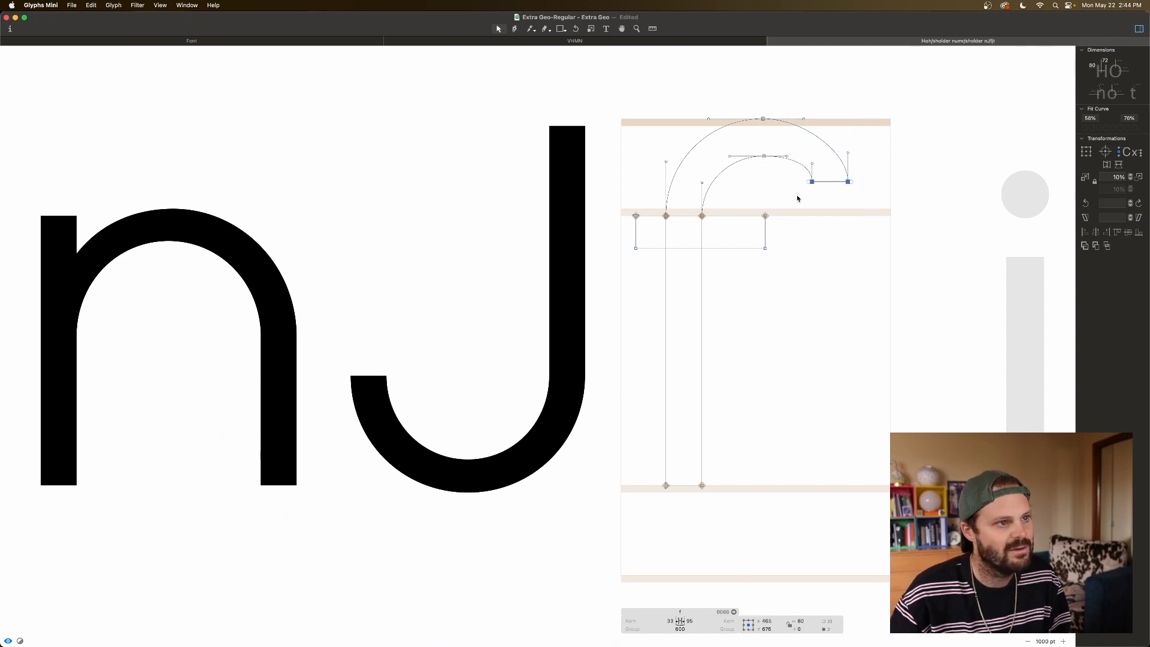
click(837, 154)
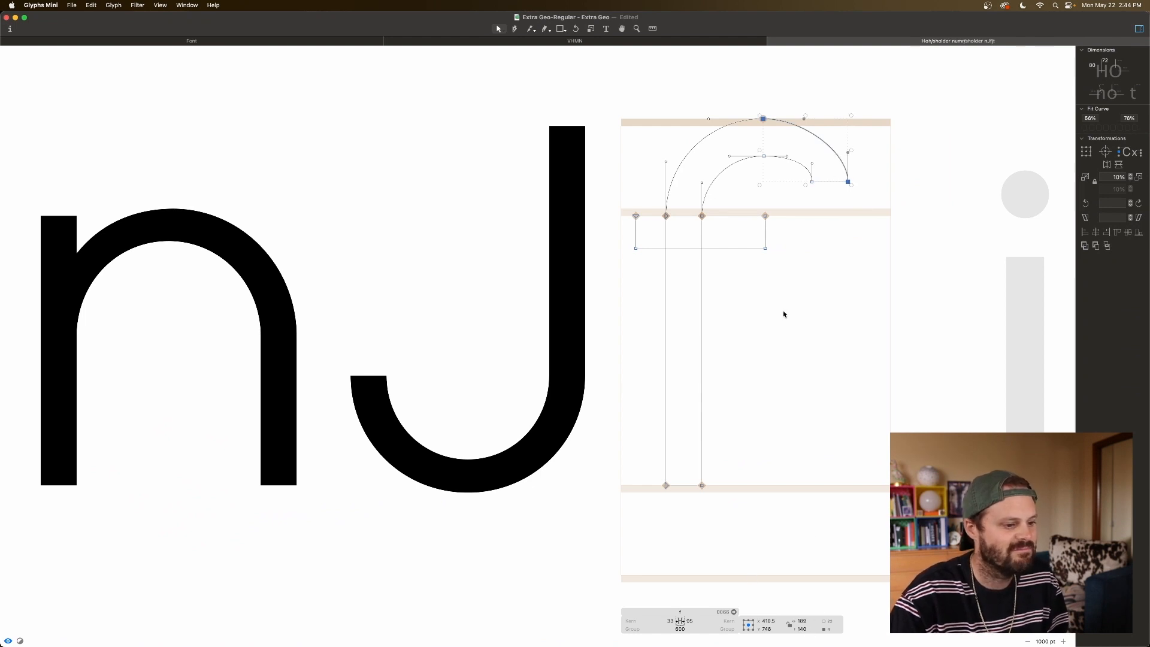
Step: Raise both terminal nodes of the f's hook by about 10 units and preview the letter
drag(802, 196, 862, 177)
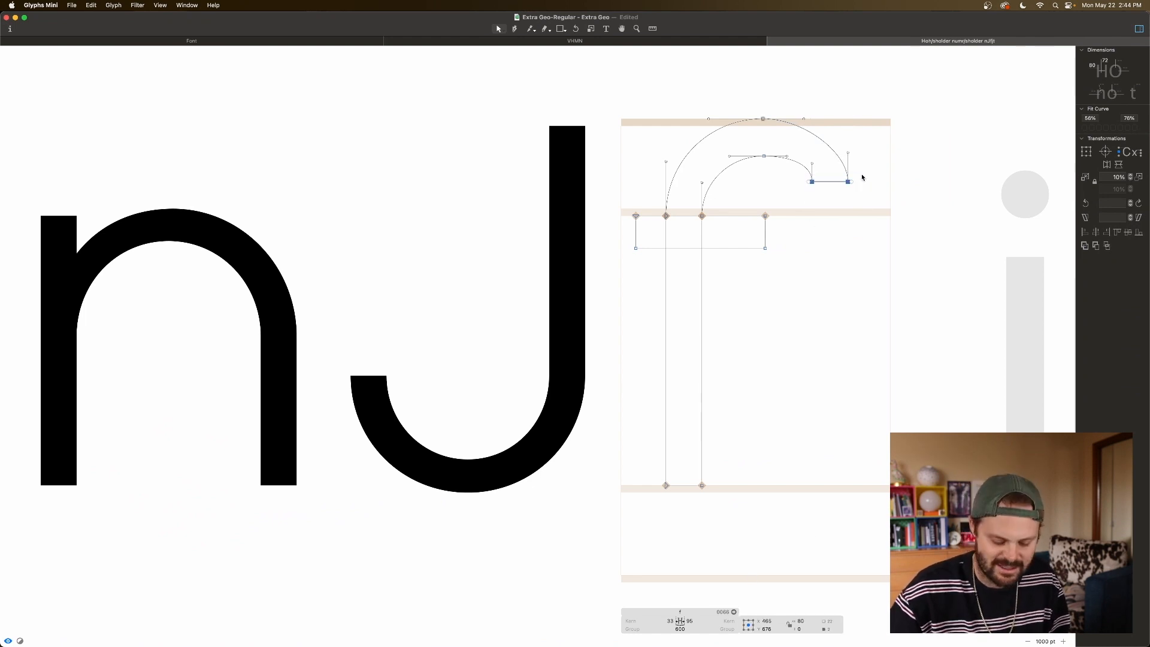
key(shift+Up)
key(space)
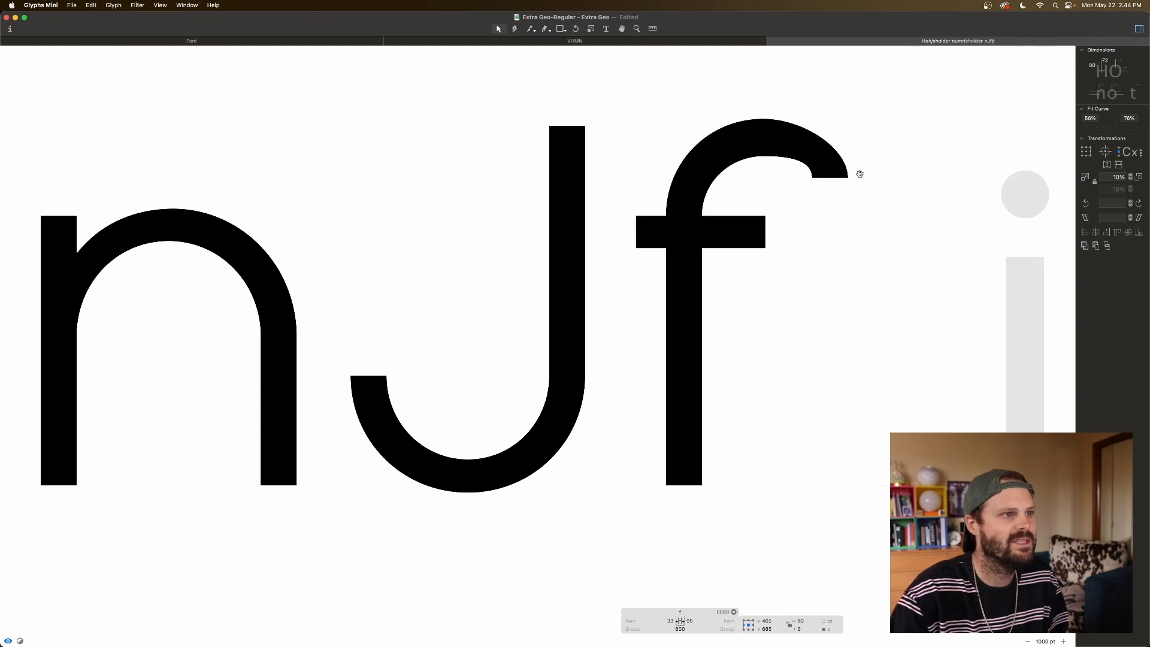
Step: Apply Fit Curve to the whole f outline and preview the hook's smoothed curves
key(super+a)
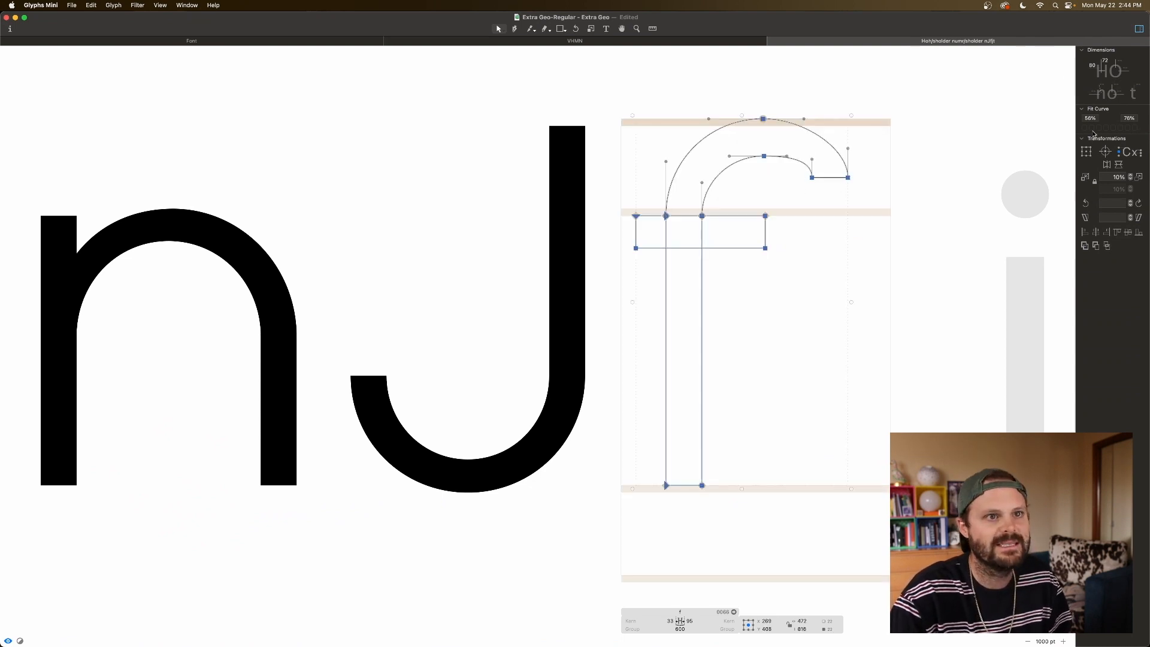
key(space)
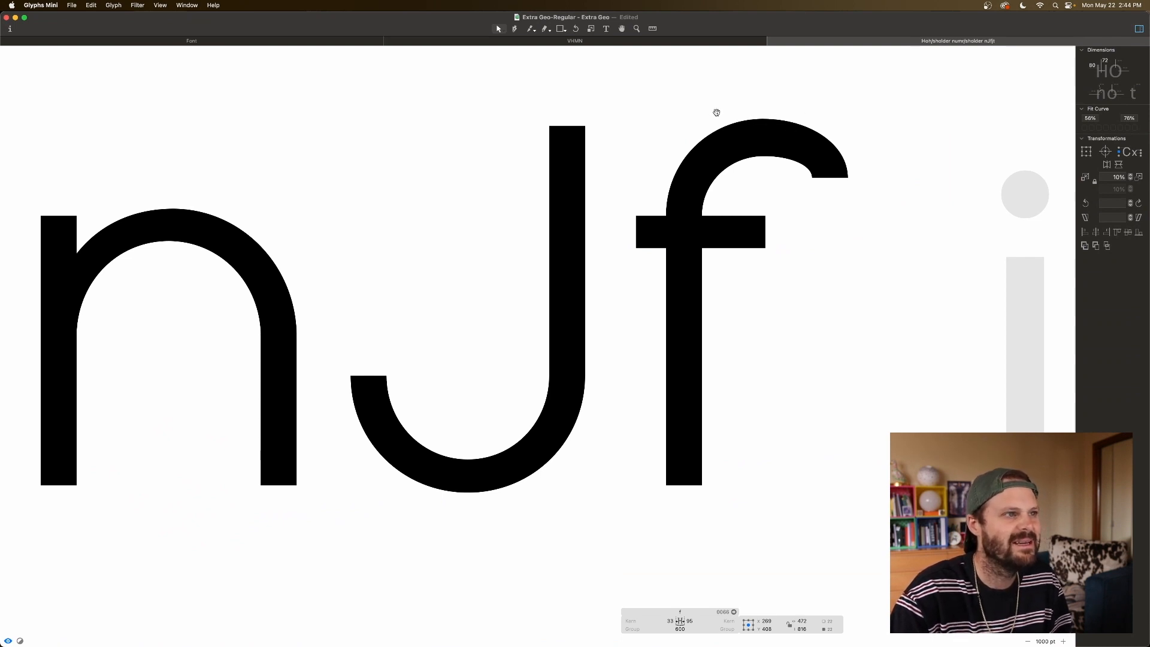
key(space)
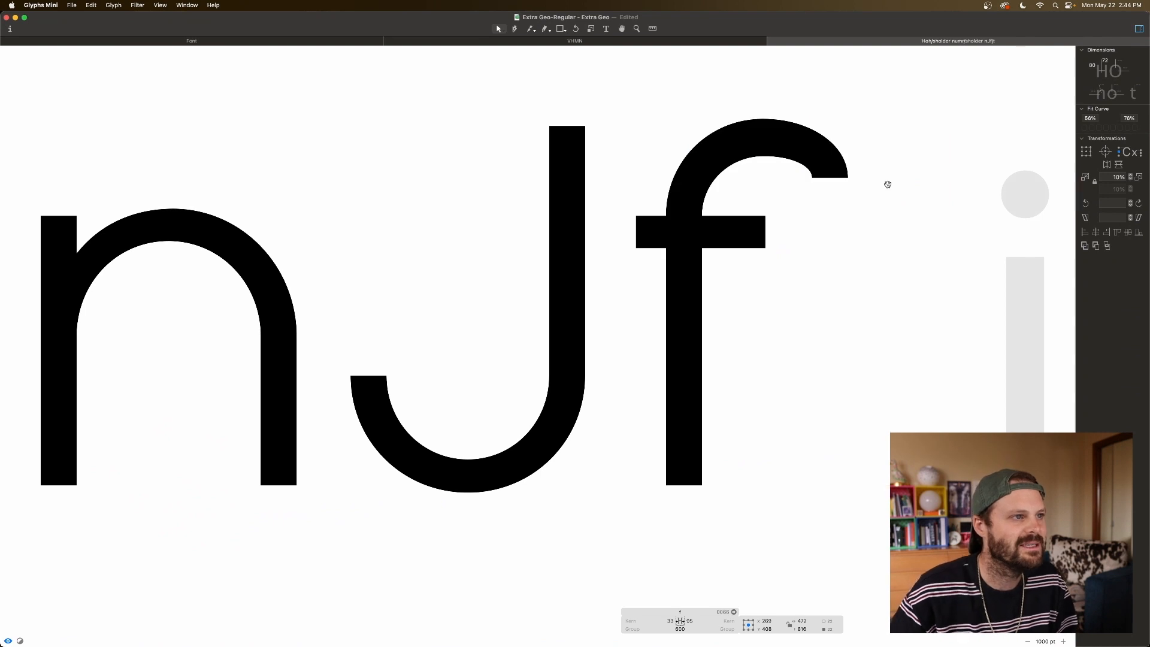
key(shift+Right)
key(shift+Left)
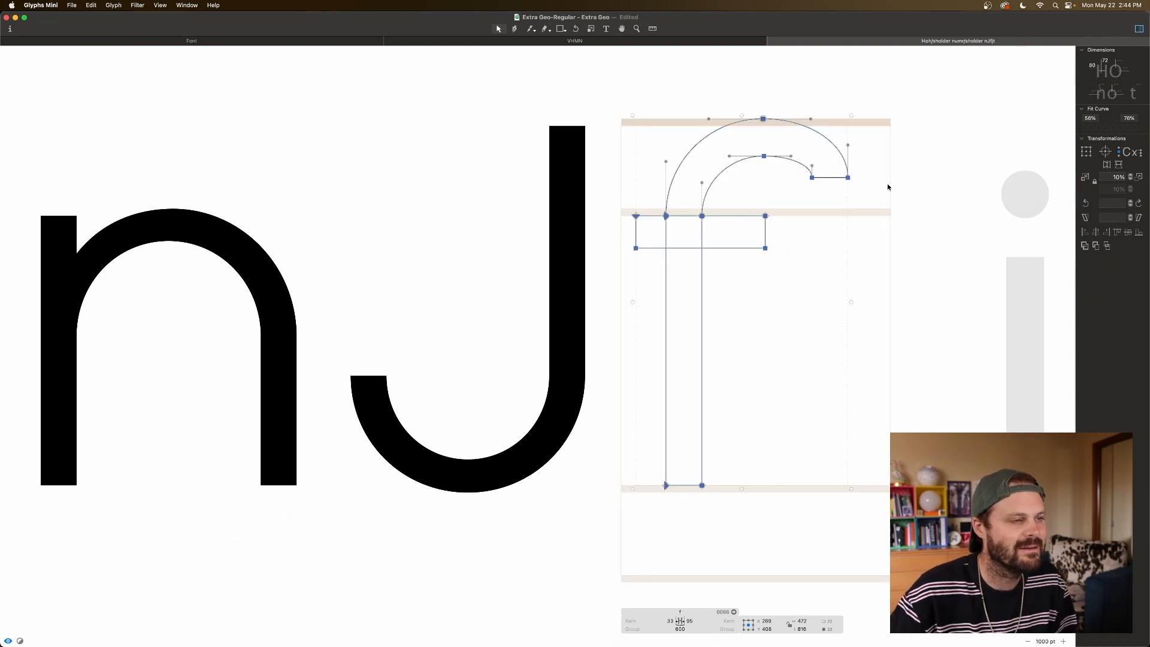
Step: Shift the outer top node of the f's hook 6 units right to X 322
click(830, 118)
click(763, 119)
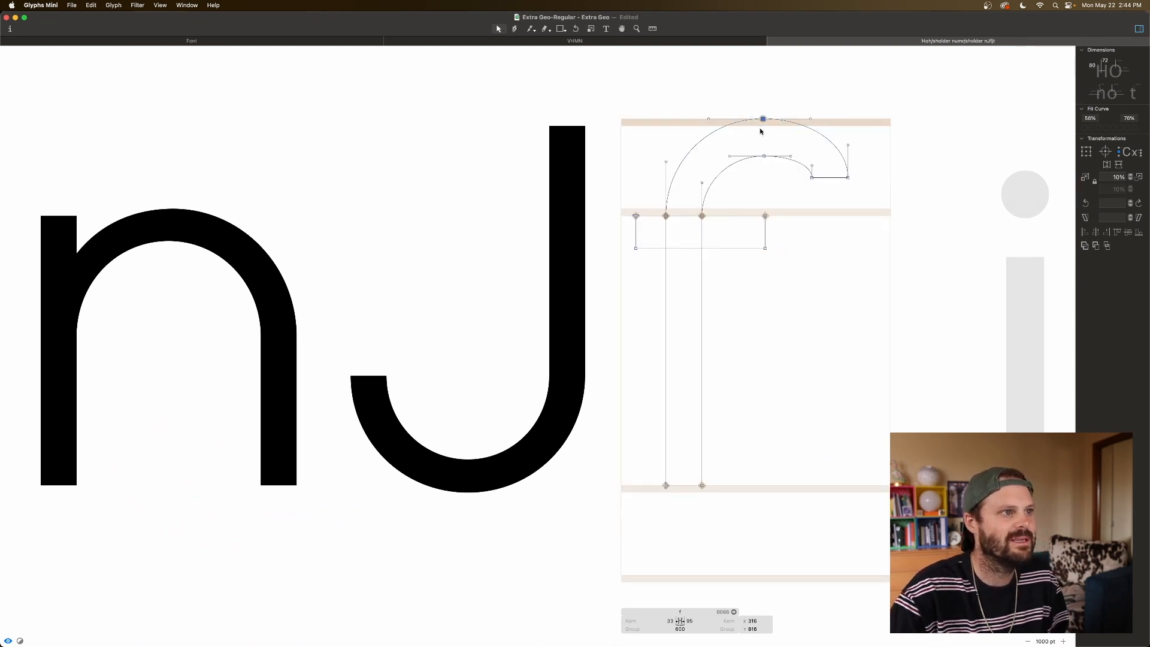
click(764, 155)
mouse_move(765, 120)
mouse_down()
mouse_move(754, 118)
mouse_move(764, 123)
mouse_up()
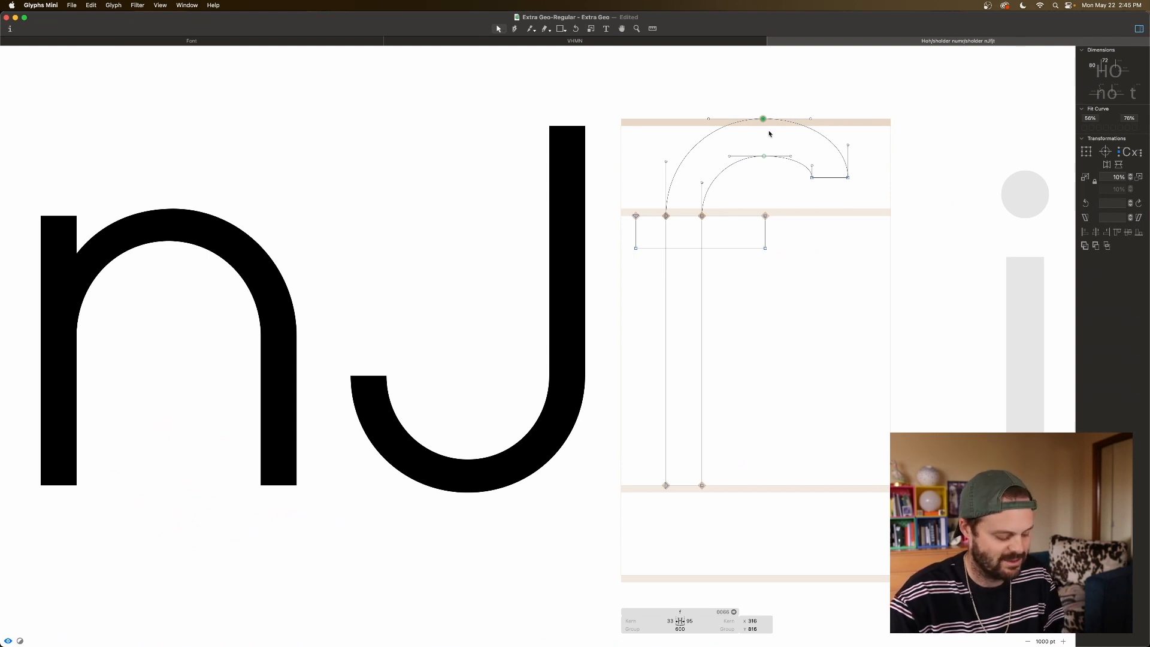
key(space)
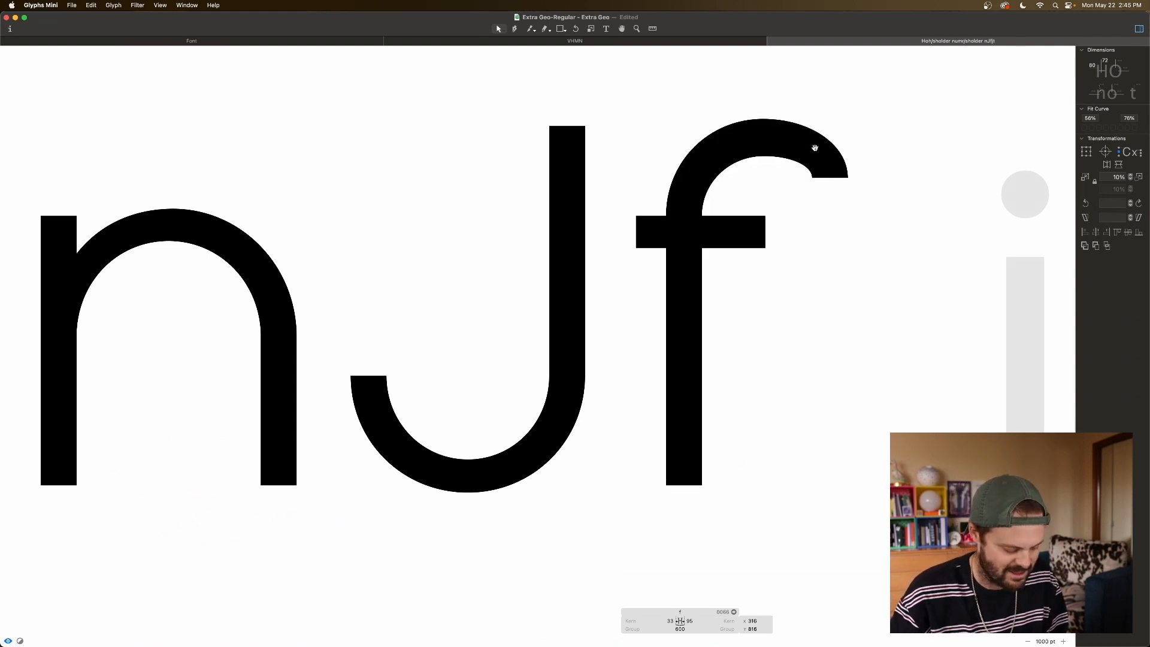
key(Right)
key(Right)
key(Right)
key(Right)
key(Right)
key(Left)
key(Left)
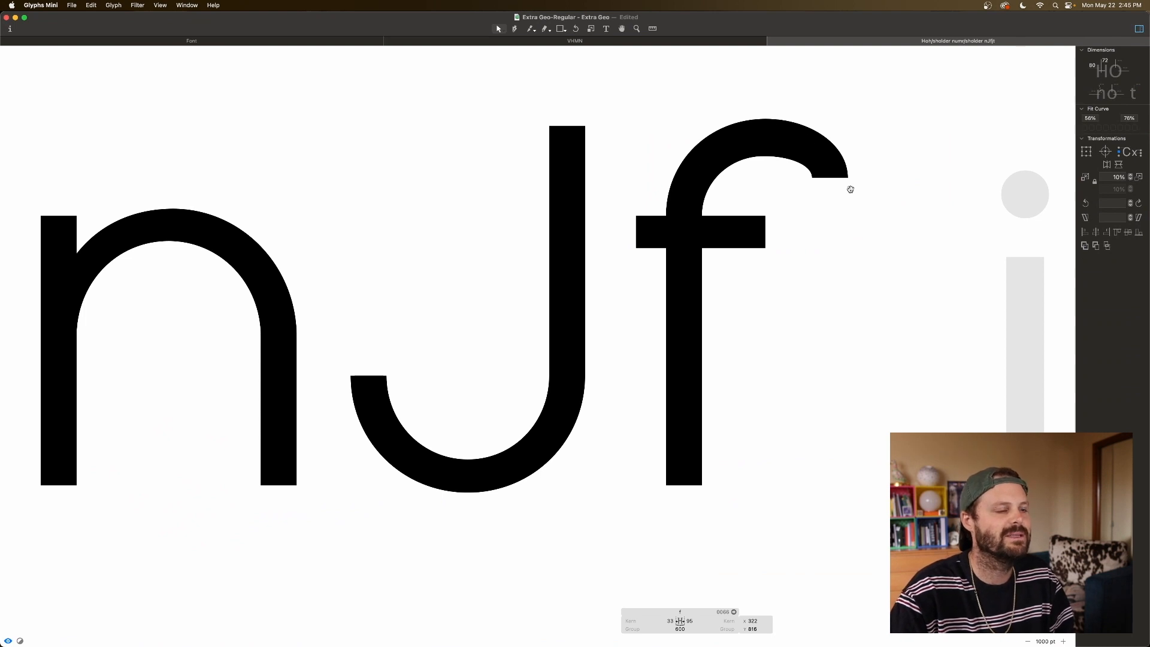
key(space)
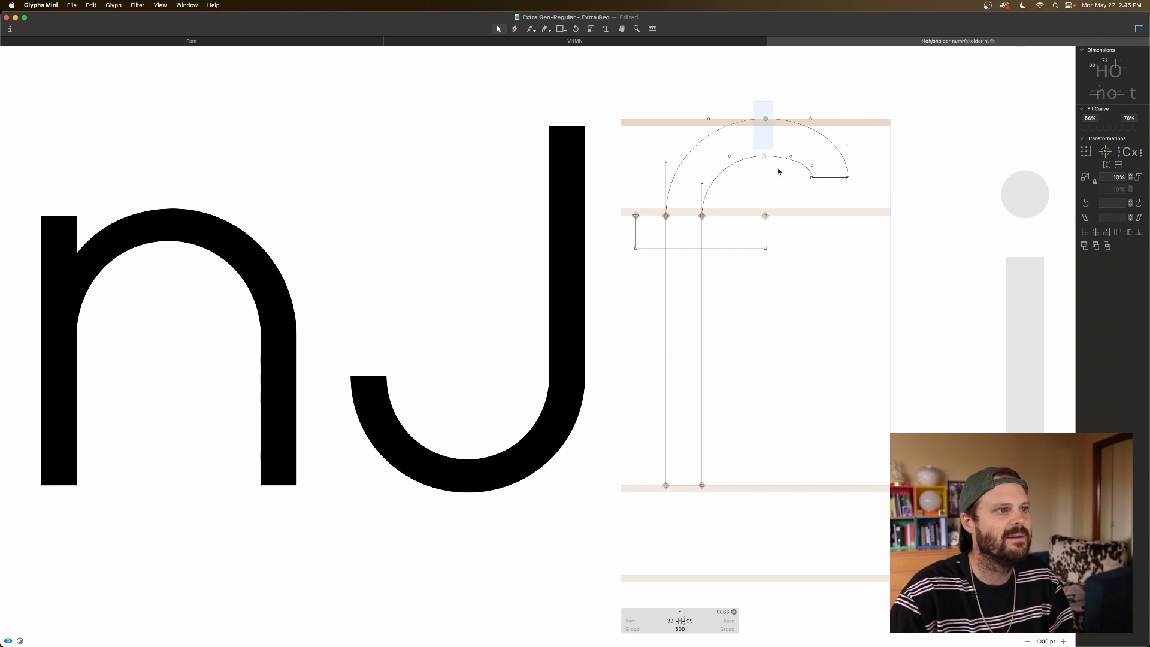
Step: Raise the inner top node of the f's hook by 10 units and reapply Fit Curve to the whole outline
drag(756, 103, 779, 193)
click(766, 162)
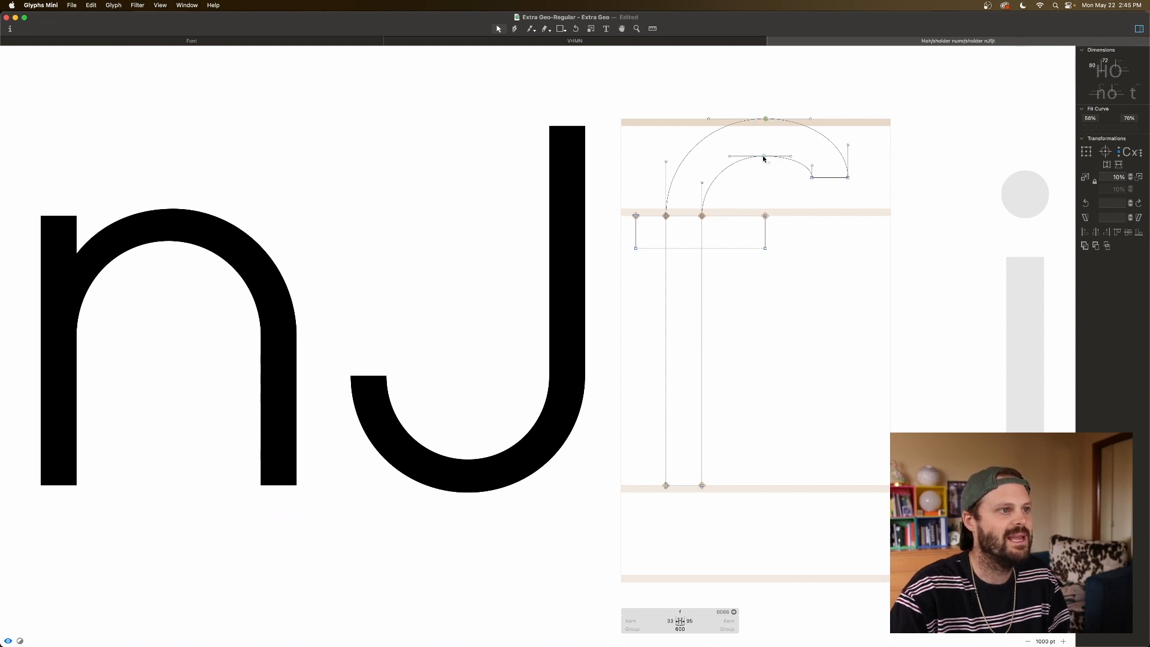
click(763, 156)
key(shift+Up)
key(space)
key(super+a)
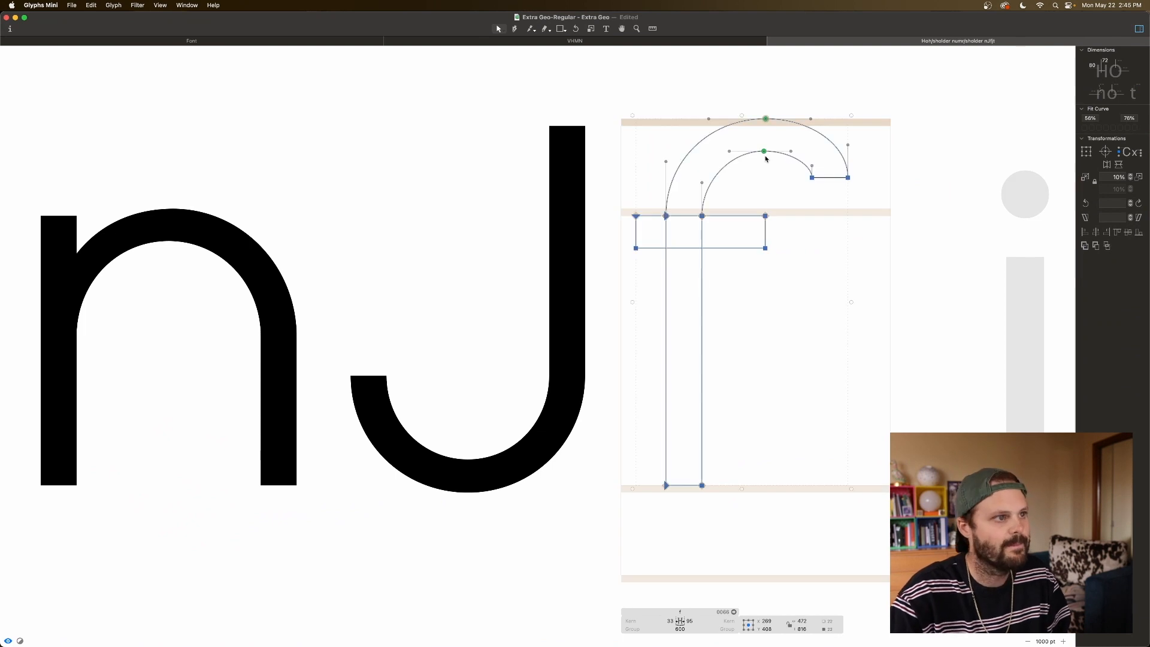
key(space)
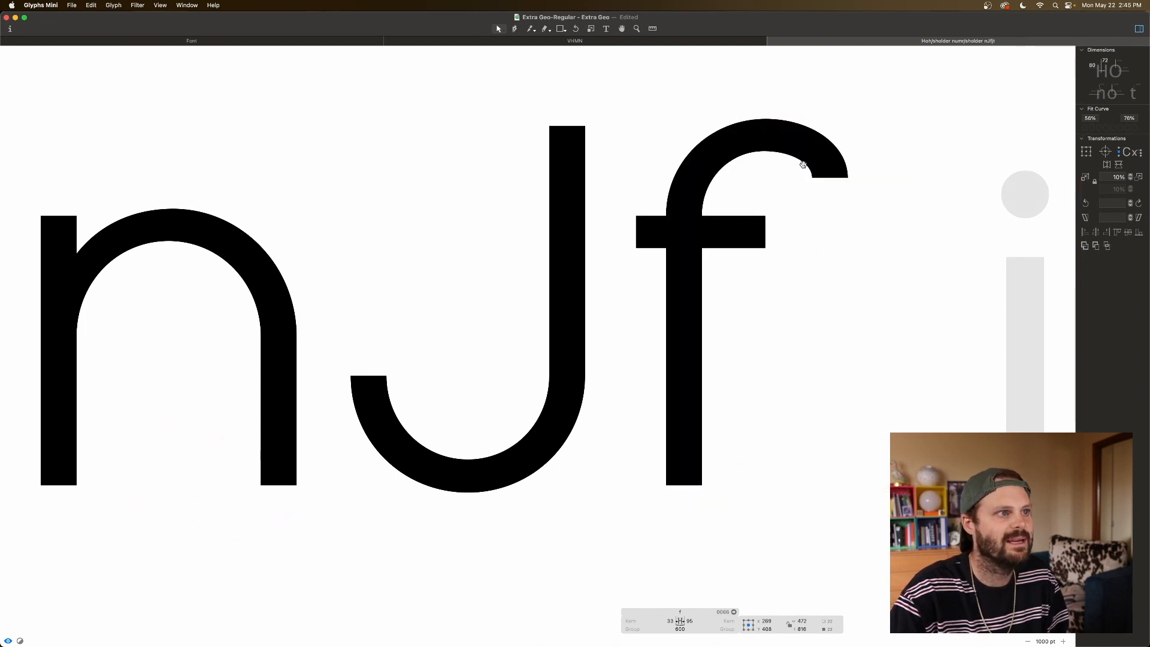
Step: Shift the inner top node of the f's hook horizontally to X 313, previewing the hook's weight
click(767, 160)
key(space)
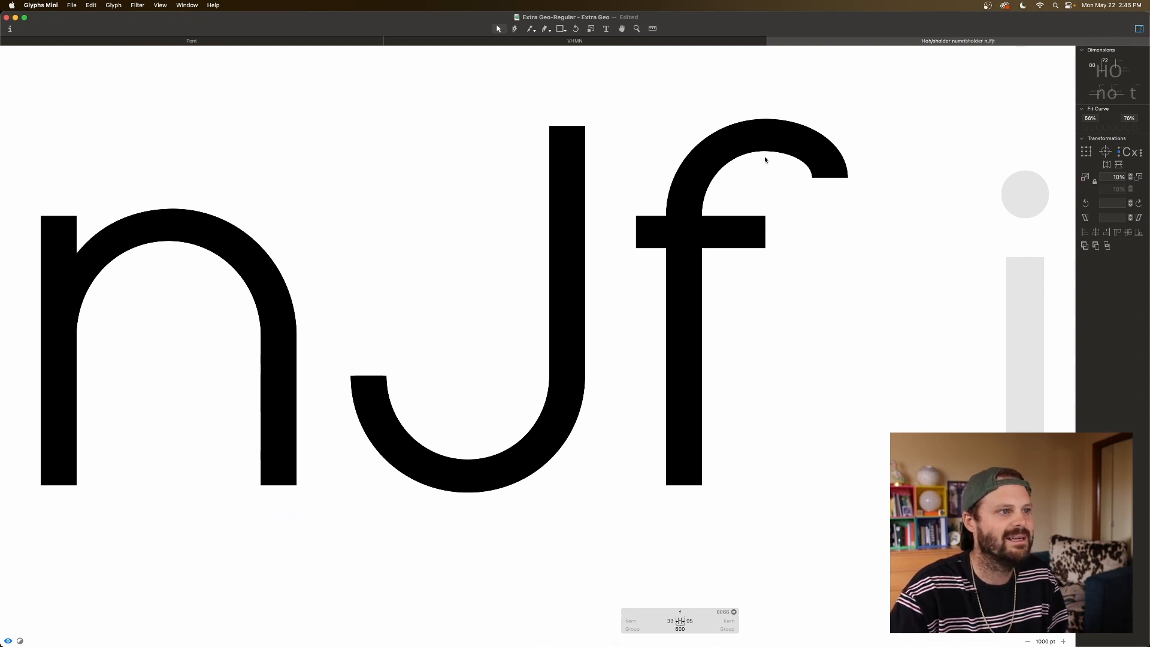
click(763, 151)
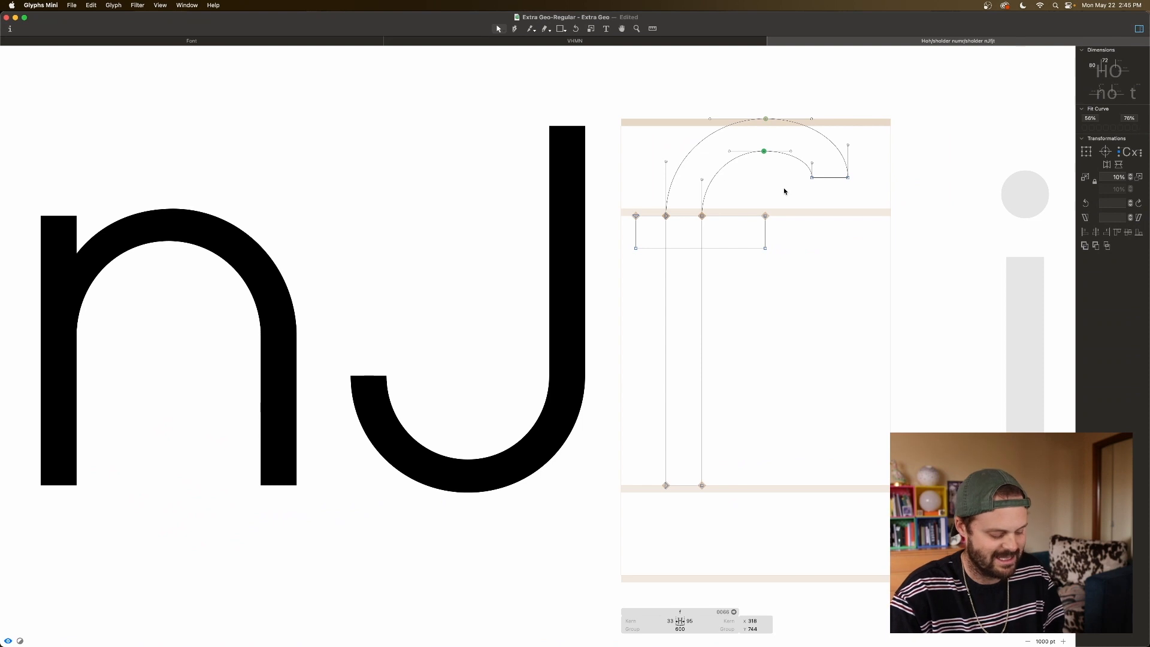
key(space)
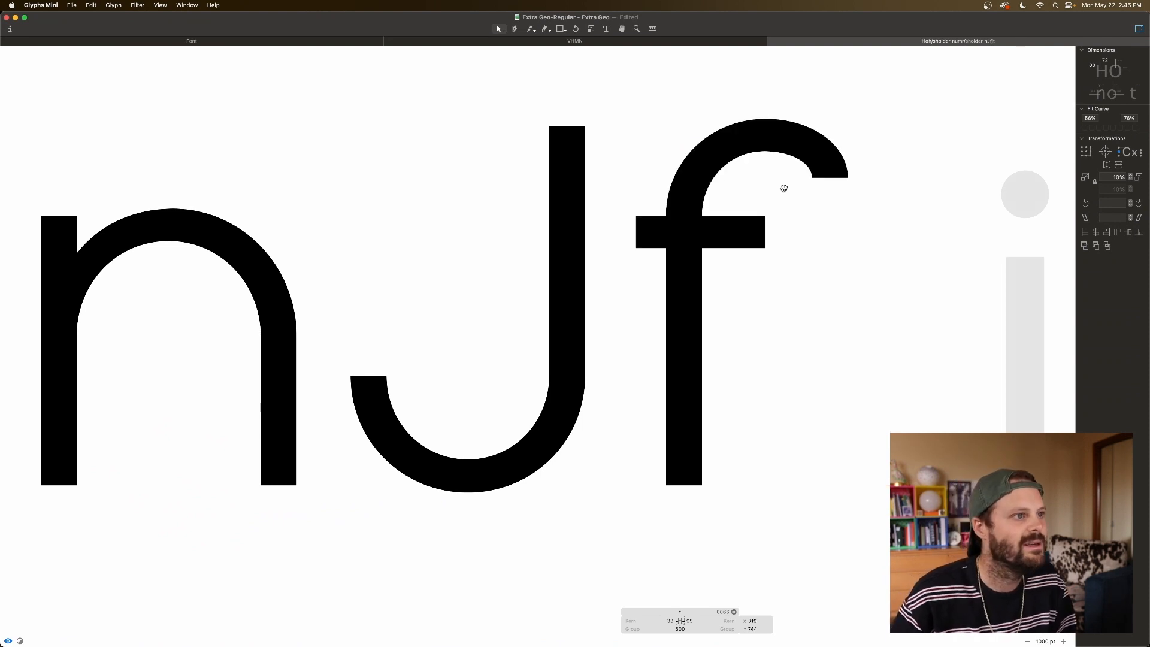
key(shift+Left)
key(shift+Right)
key(Right)
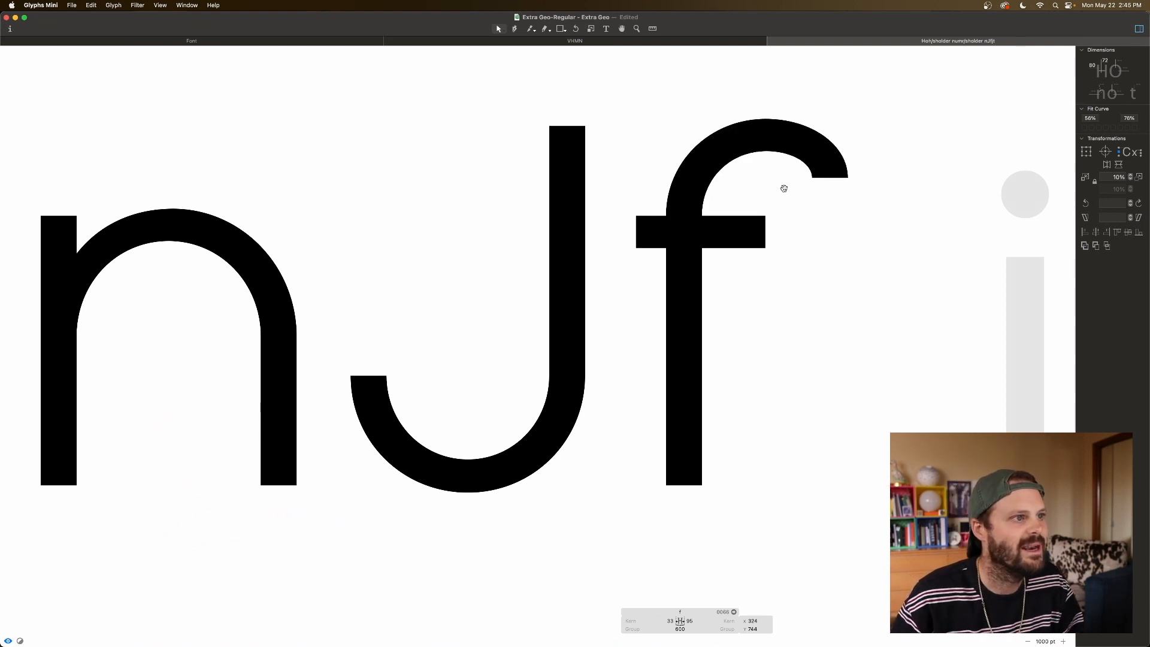
key(Left)
key(Left)
key(Left)
key(Left)
key(Left)
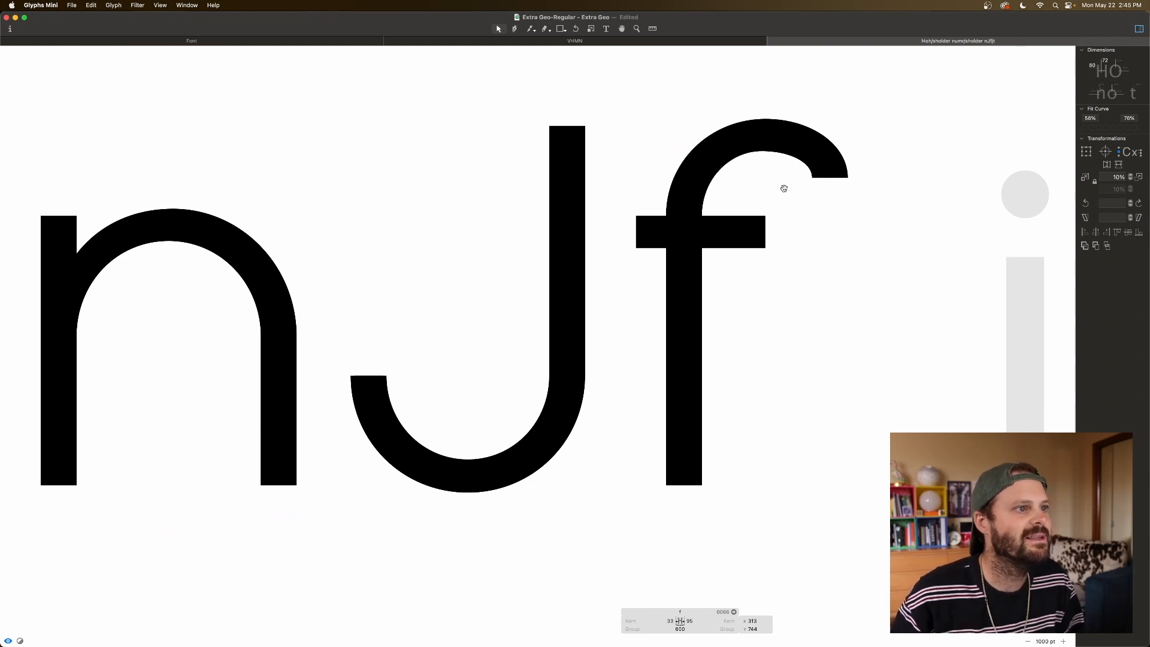
key(space)
key(space)
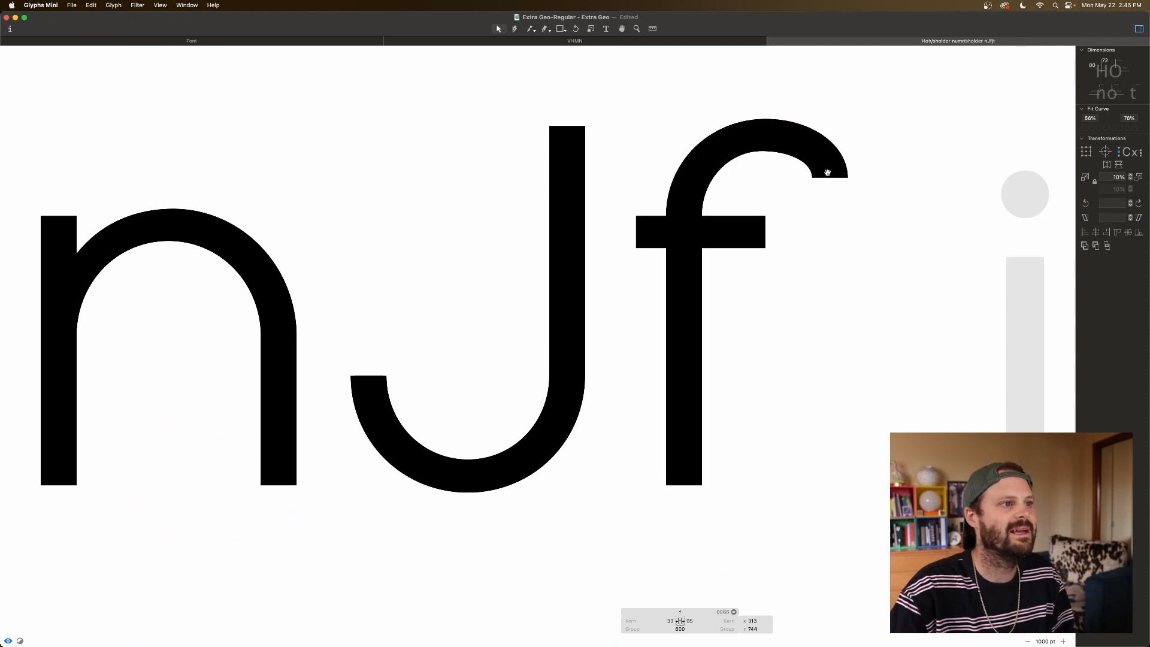
drag(888, 156, 808, 188)
click(854, 197)
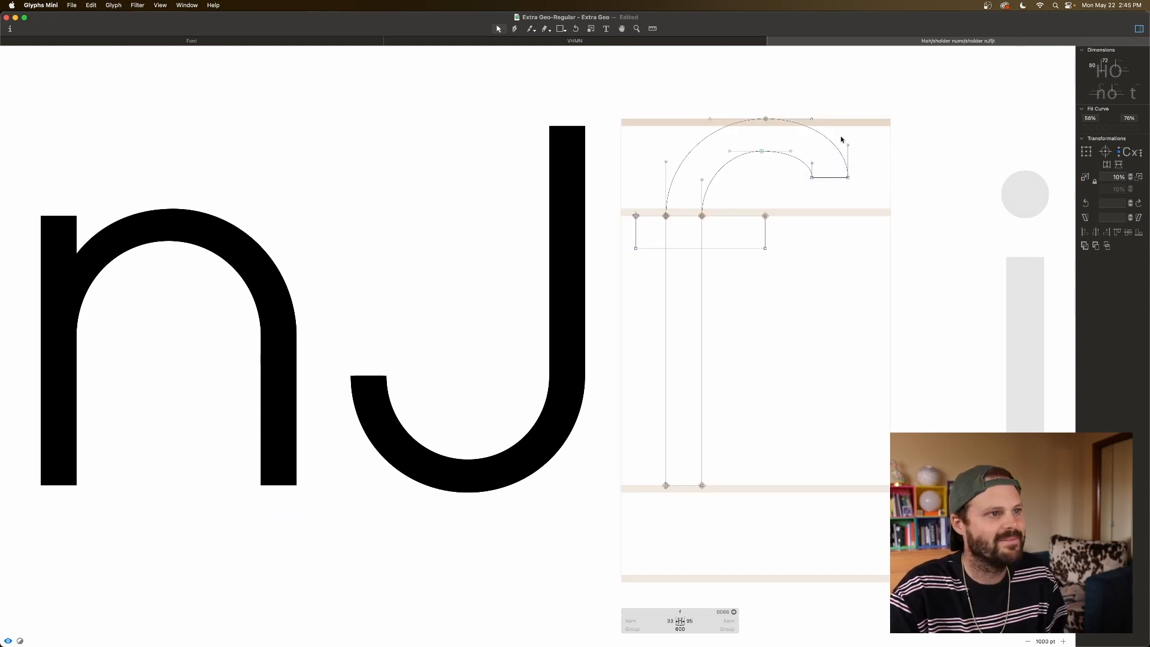
Step: Turn the f's hook end into a straight horizontal arm by deleting the terminal curve handles and aligning the terminal nodes with the top nodes
click(848, 146)
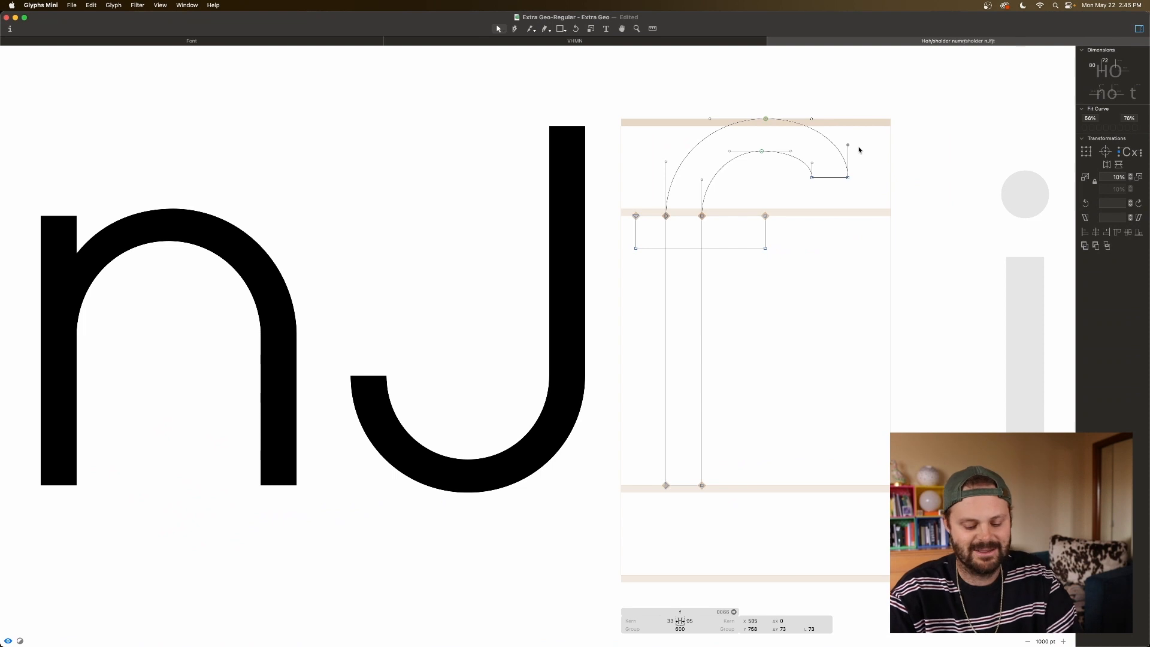
key(Delete)
click(813, 163)
key(Delete)
drag(848, 180, 812, 119)
drag(811, 178, 812, 150)
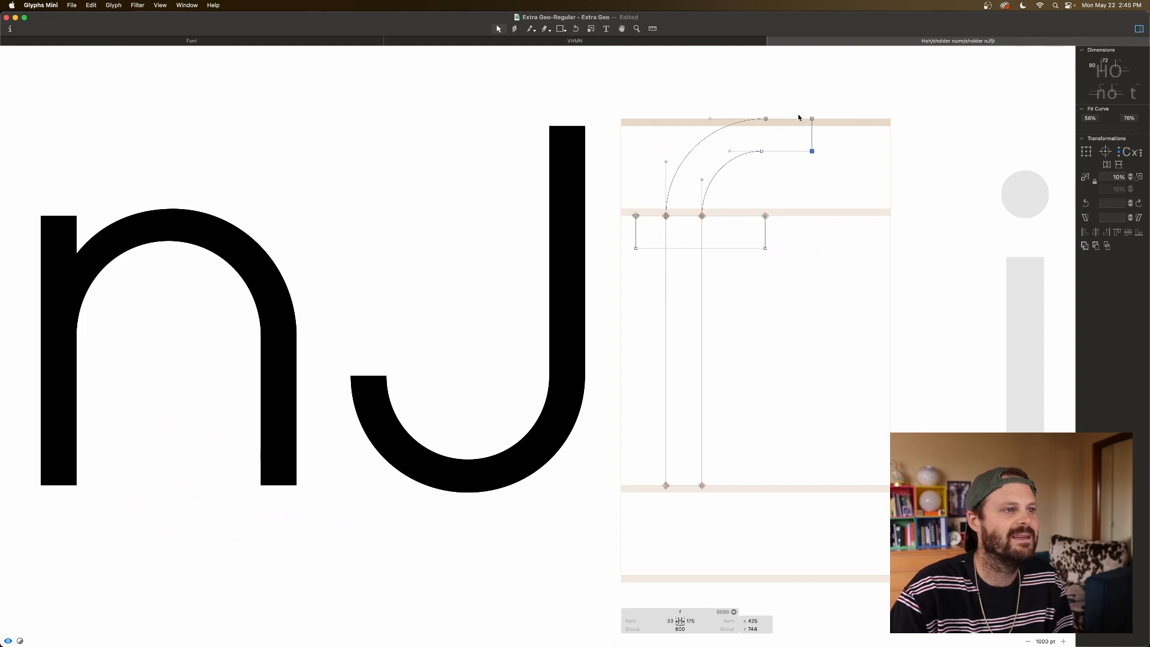
Step: Lower the four nodes of the f's straight arm by 16 units, centring them at Y 764
drag(838, 106, 751, 169)
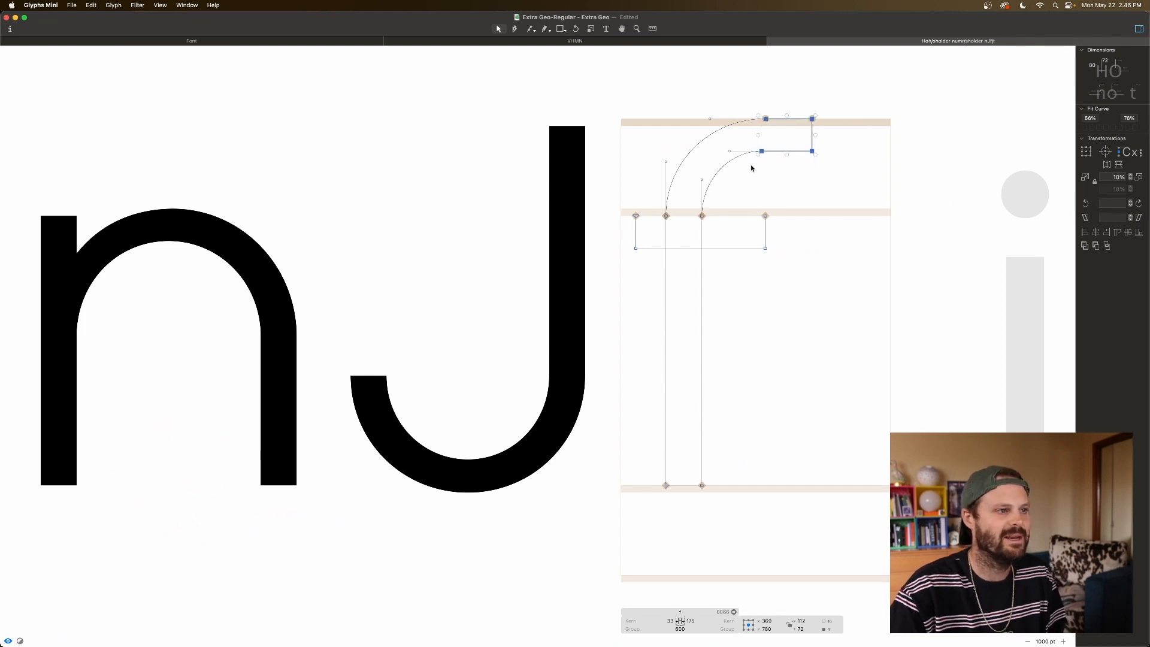
key(shift+Down)
key(Down)
key(Down)
key(Down)
key(Down)
key(Down)
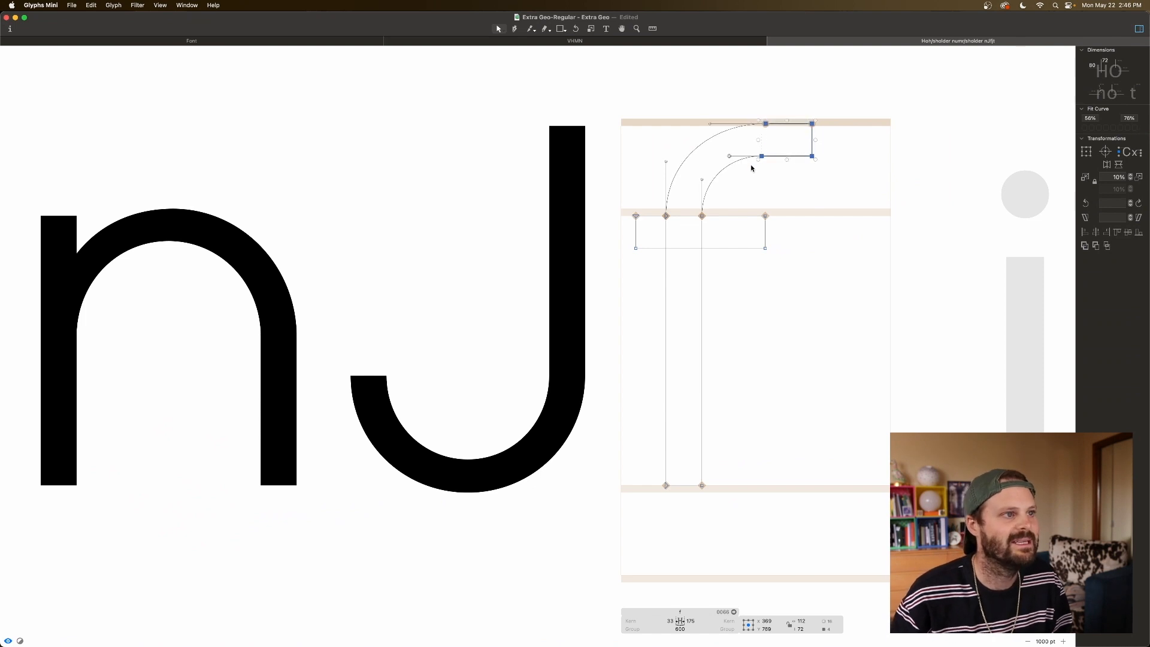
key(Down)
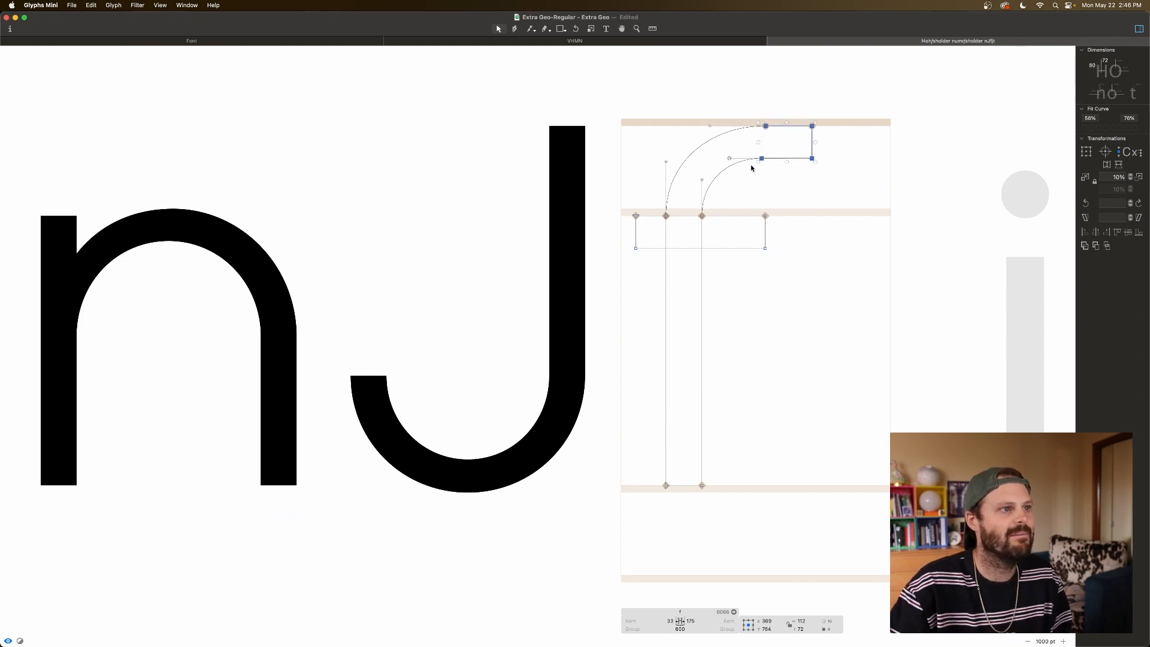
Step: Move the four nodes of the f's straight arm 19 units to the left
drag(842, 112, 753, 174)
key(shift+Left)
key(Left)
key(Left)
key(Left)
key(Left)
key(Left)
key(Left)
key(Left)
key(Left)
key(Left)
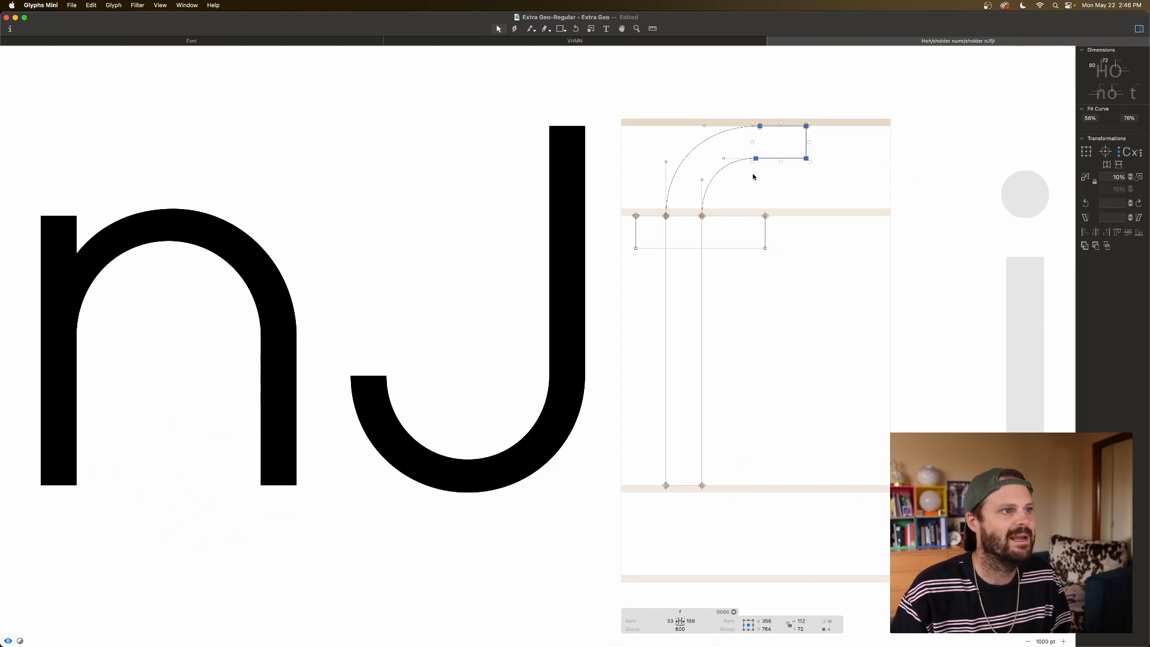
Step: Reapply Fit Curve to the whole f outline and check the outer shoulder curve's width and height
key(super+a)
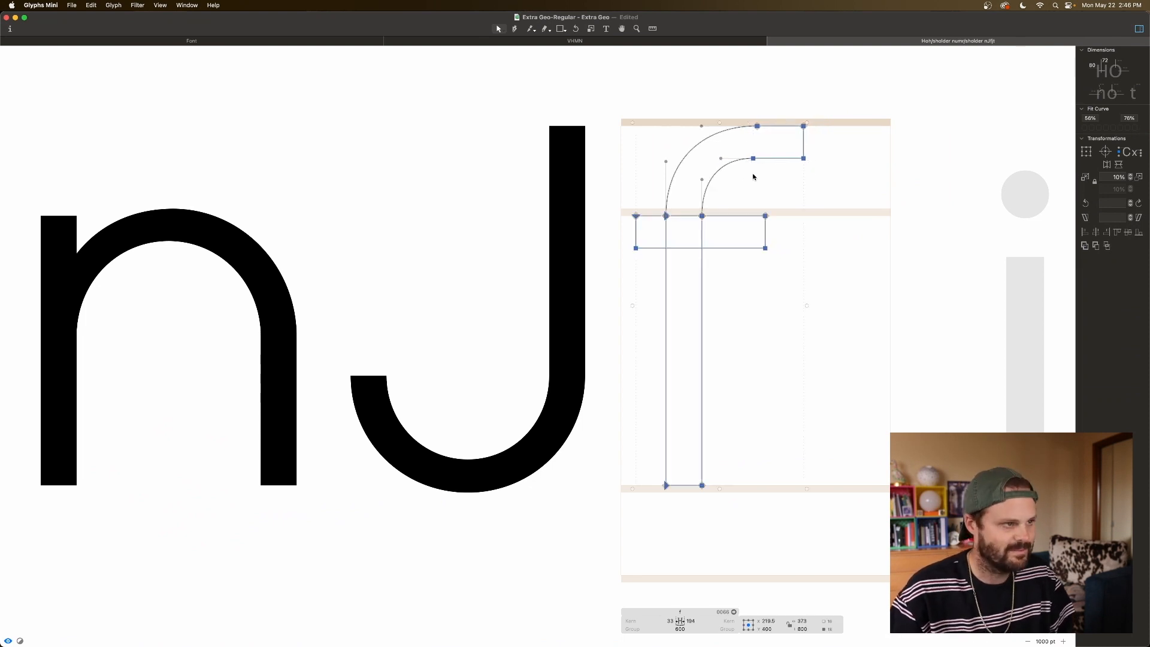
click(1087, 128)
key(space)
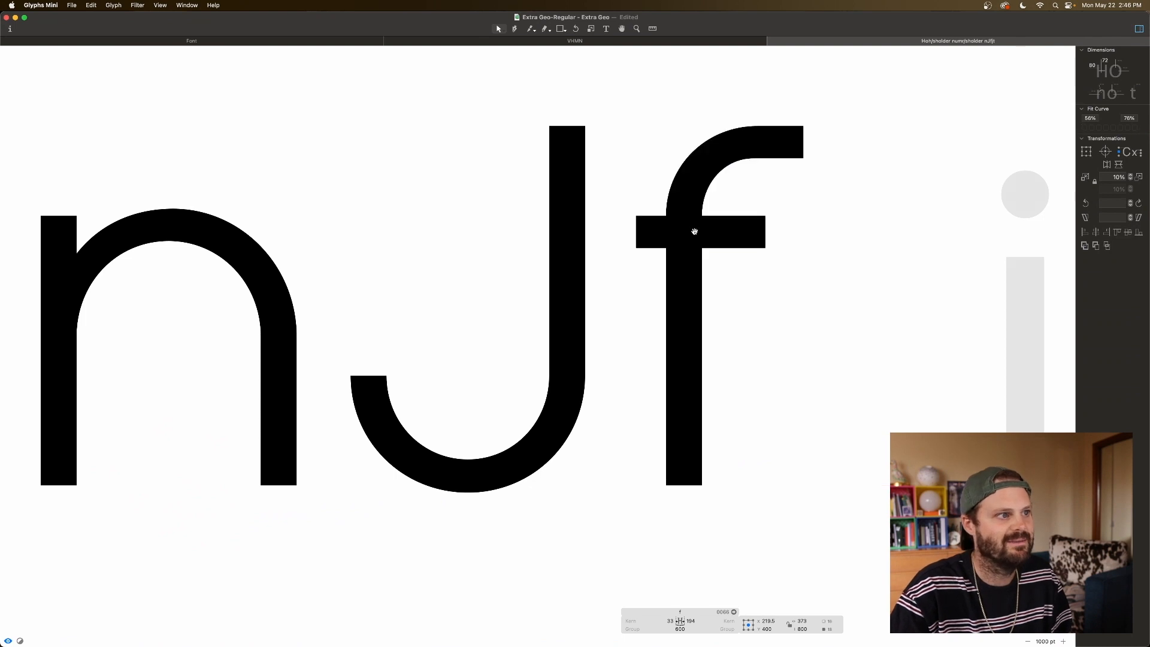
click(705, 162)
click(690, 156)
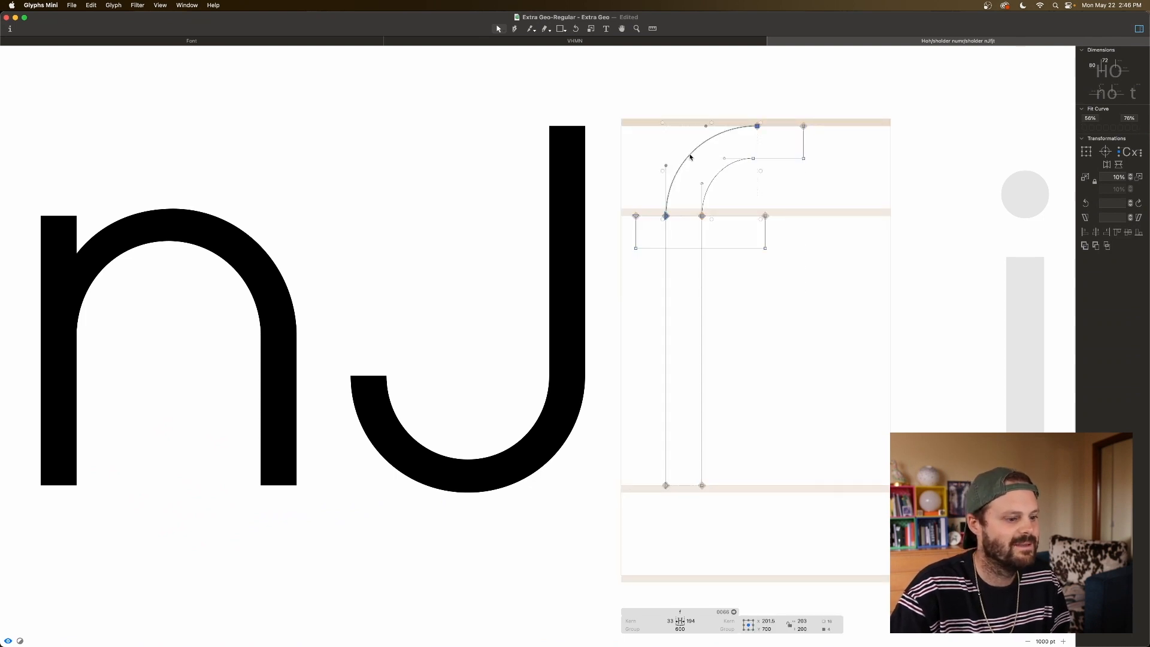
Step: Nudge the end of the f's hook 3 units left and align its inner curve node beneath the outer one
drag(839, 112, 736, 175)
key(Left)
key(Left)
key(Left)
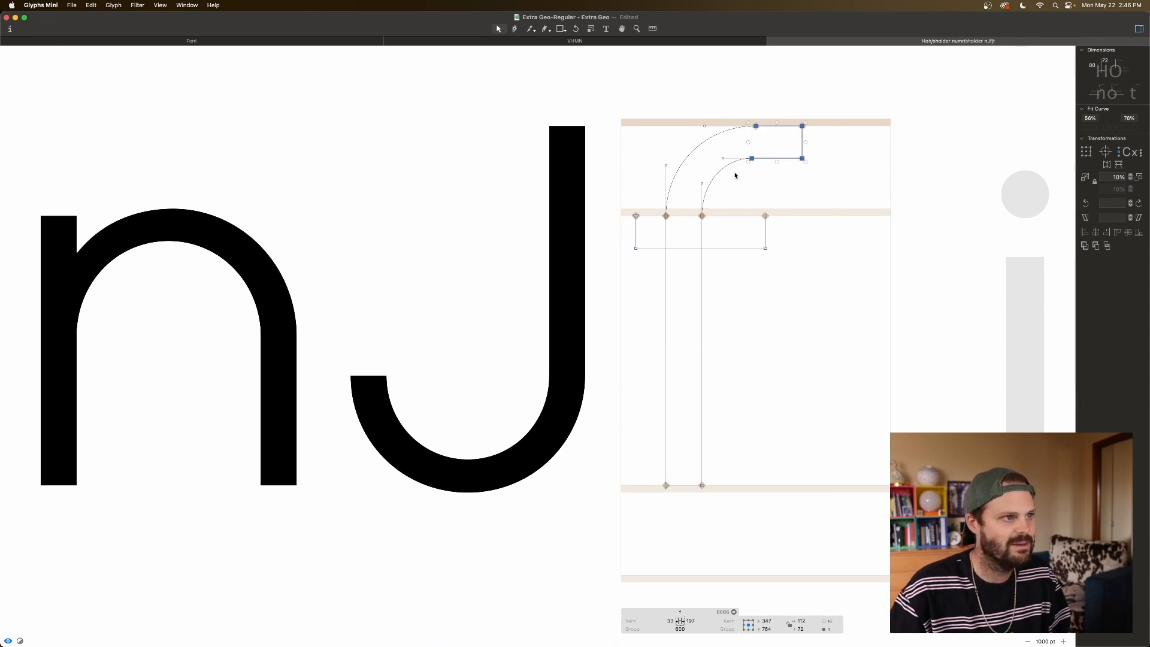
click(741, 176)
drag(751, 162, 755, 161)
key(super+a)
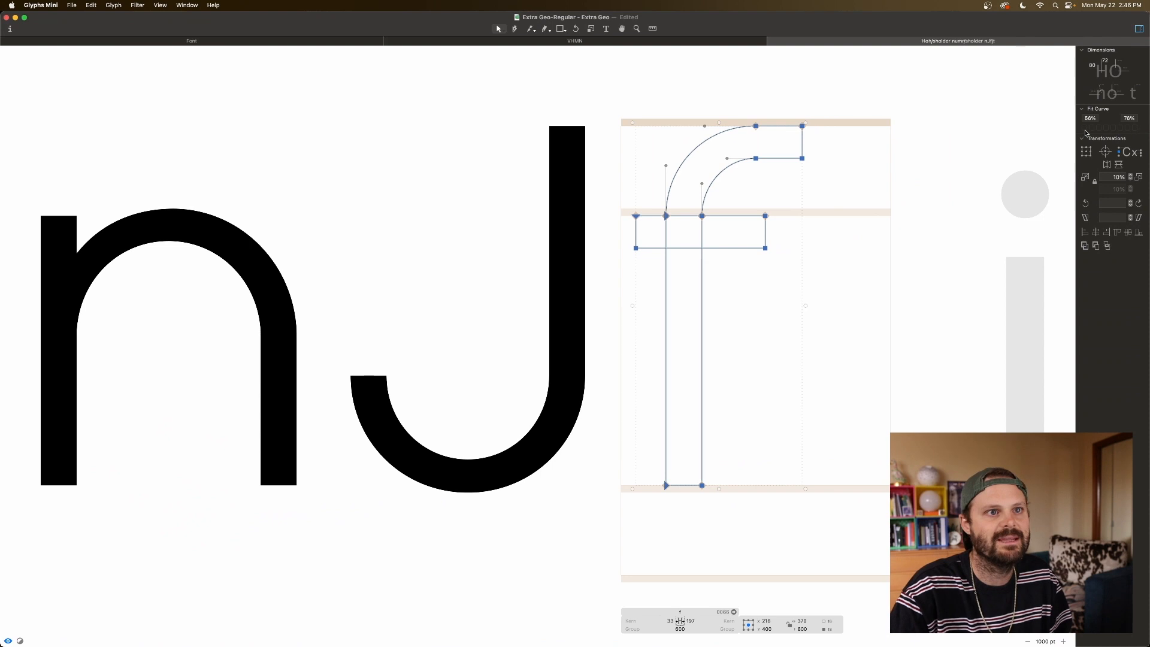
Step: Preview the f at a smaller size and shorten its hook by moving the end nodes left to X 373
key(space)
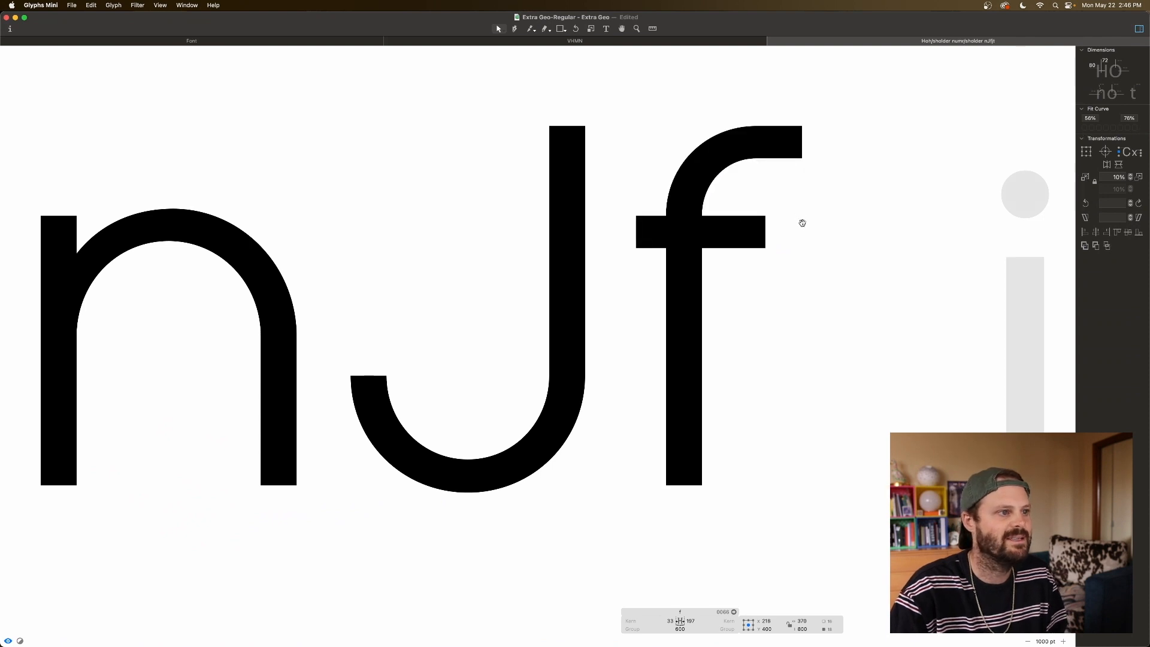
key(super+minus)
key(super+minus)
key(super+minus)
key(space)
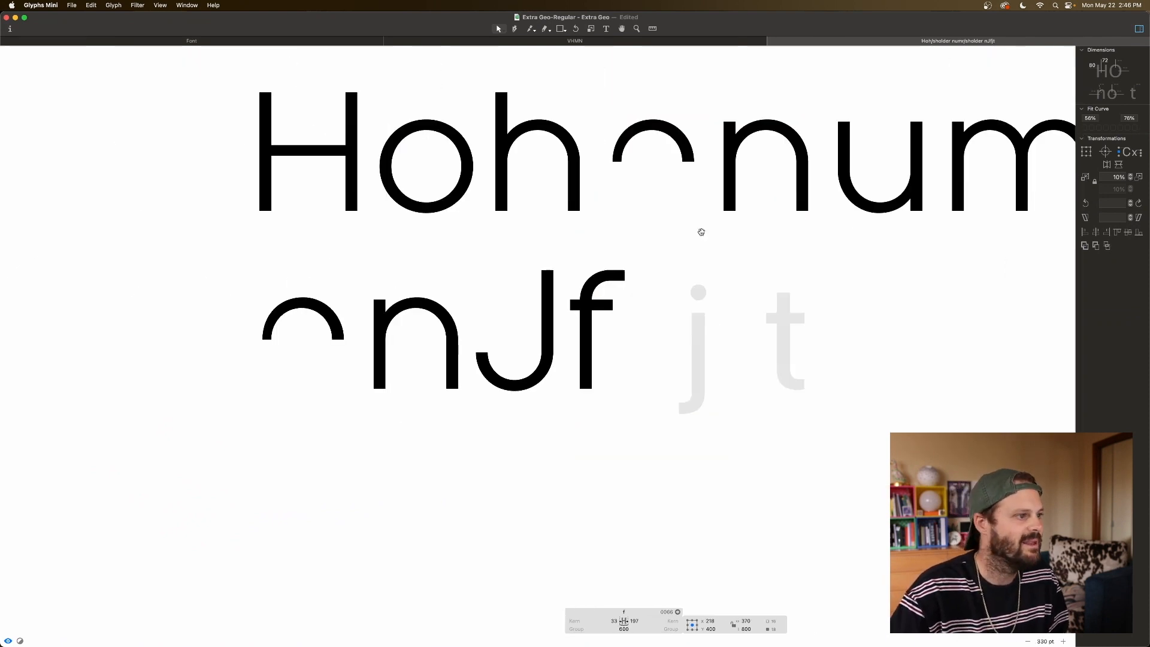
scroll(624, 271, left, 1)
drag(675, 257, 638, 284)
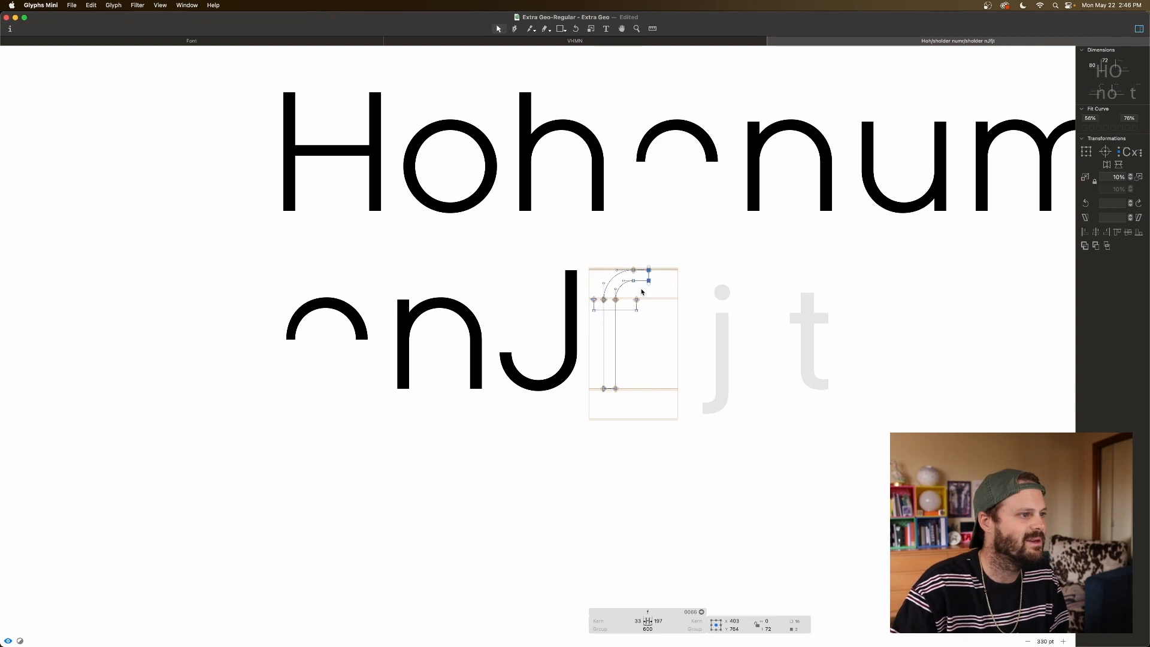
key(space)
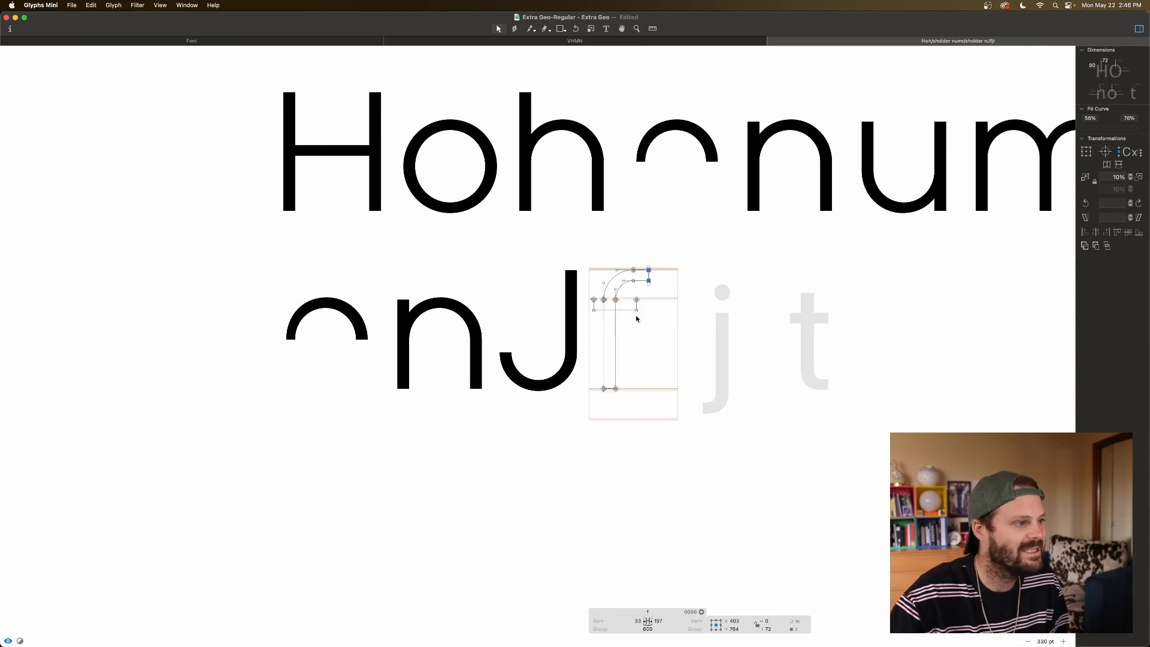
key(space)
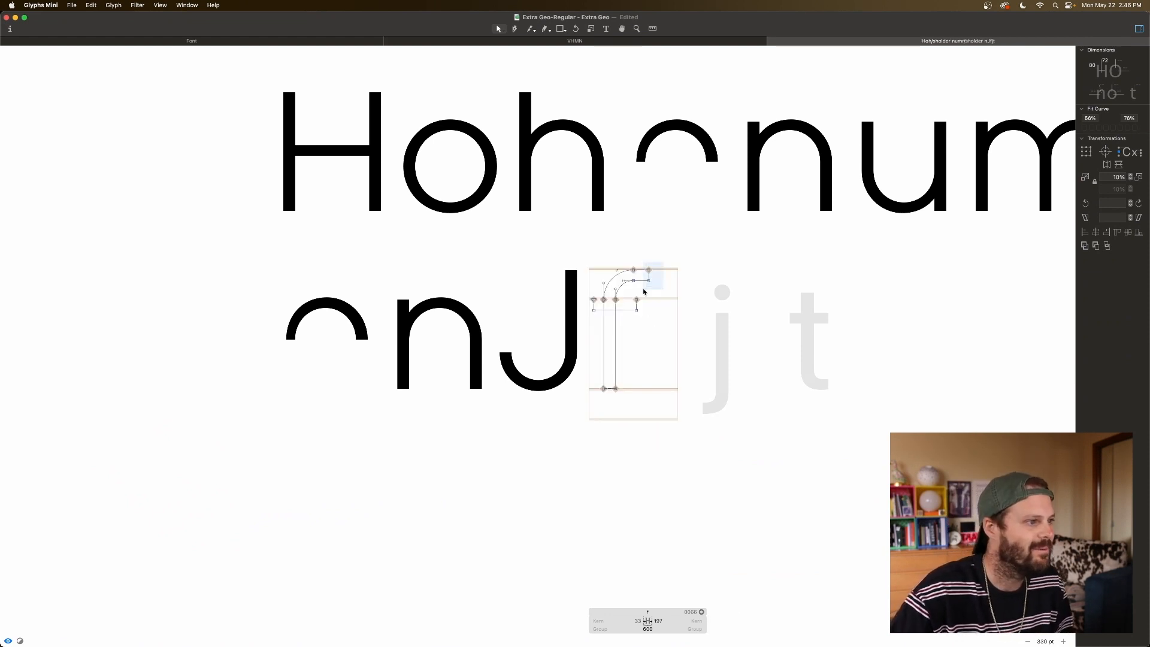
key(space)
key(shift+Left)
key(shift+Left)
key(shift+Left)
key(shift+Left)
key(shift+Left)
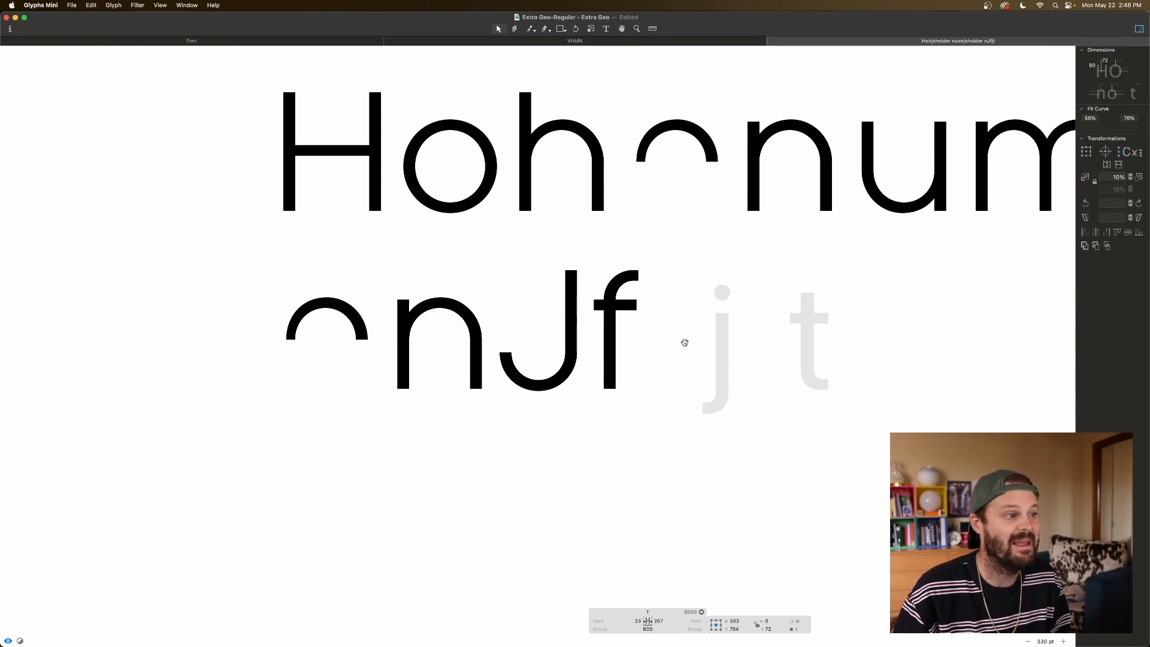
key(shift+Right)
key(shift+Right)
key(shift+Right)
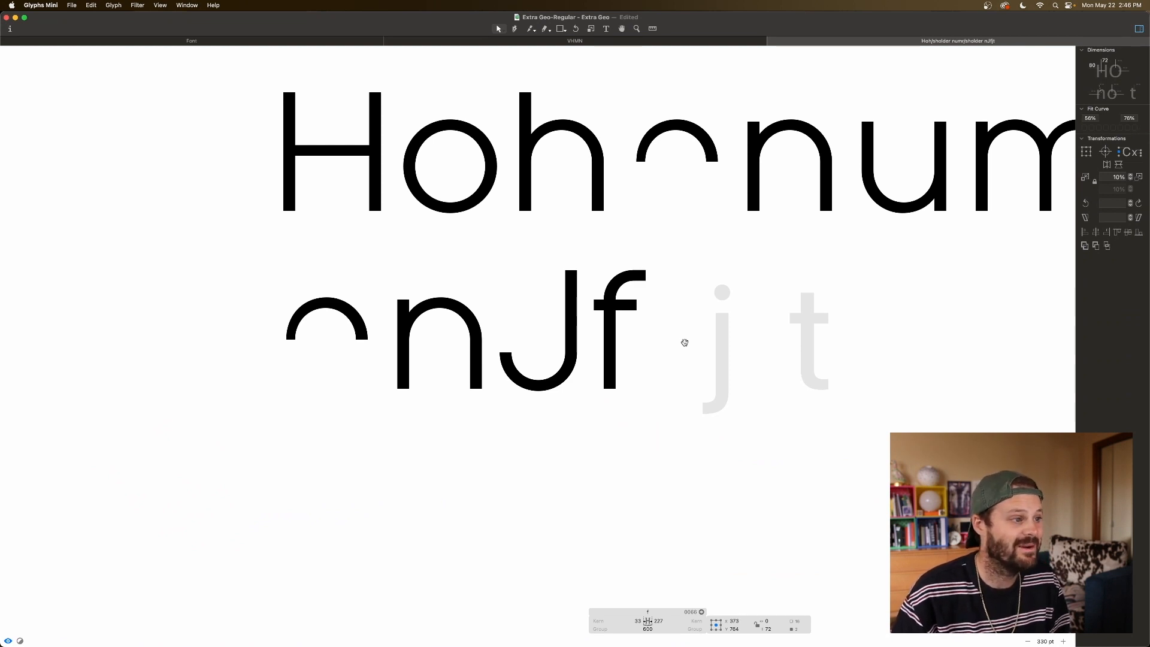
Step: Lengthen the f's crossbar by moving its right end nodes to X 371
key(space)
key(space)
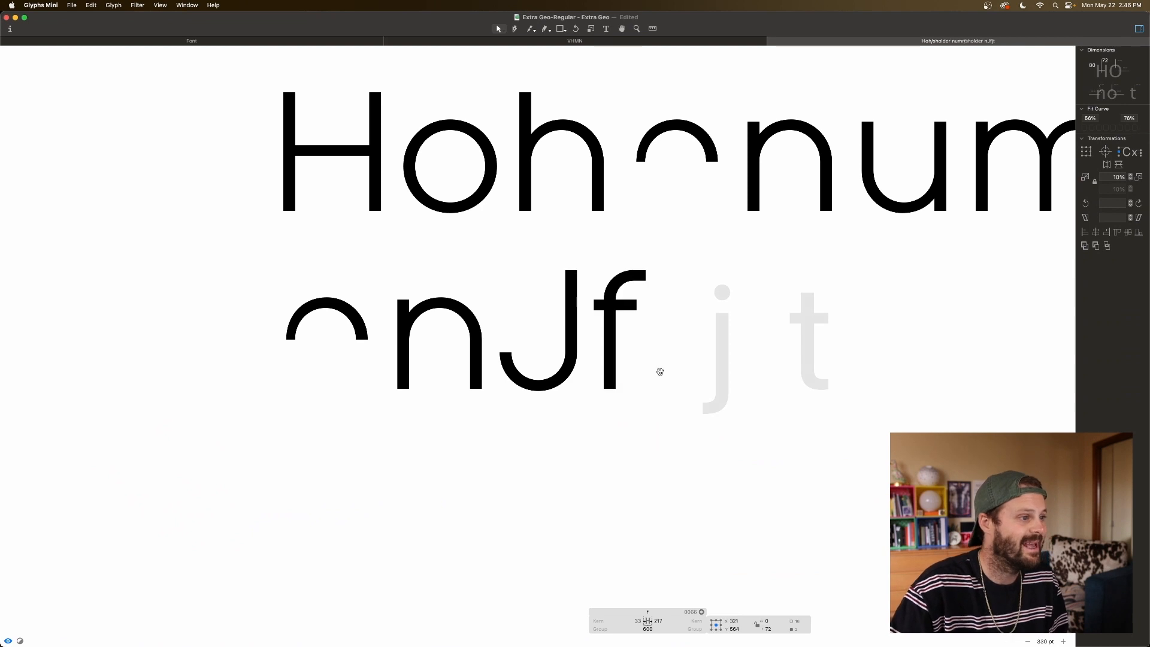
key(shift+Right)
key(shift+Right)
key(shift+Right)
key(shift+Right)
key(shift+Right)
key(shift+Right)
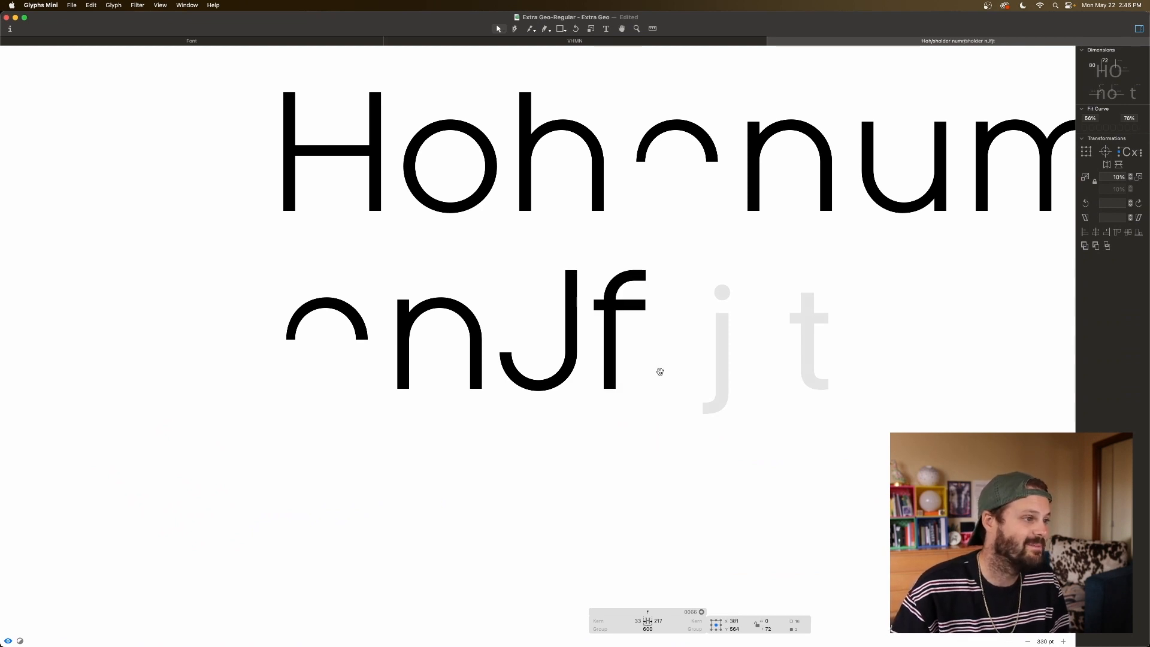
key(shift+Left)
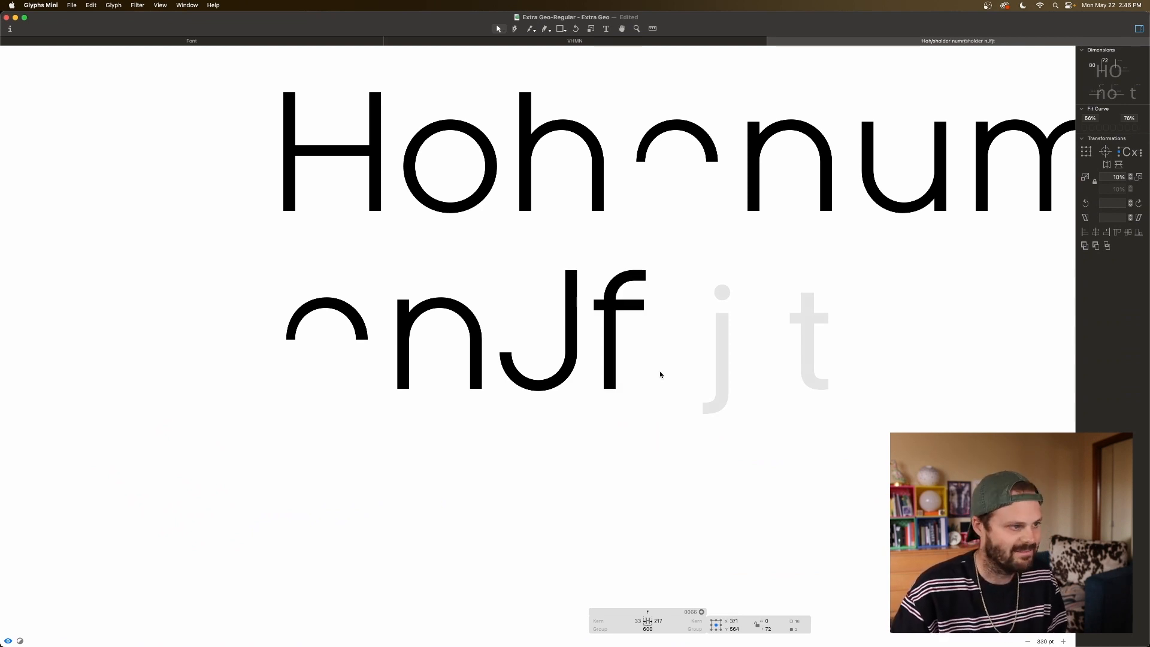
Step: Align the crossbar's right end with the end of the f's hook at X 383
key(super+plus)
key(super+plus)
key(super+plus)
scroll(660, 374, right, 5)
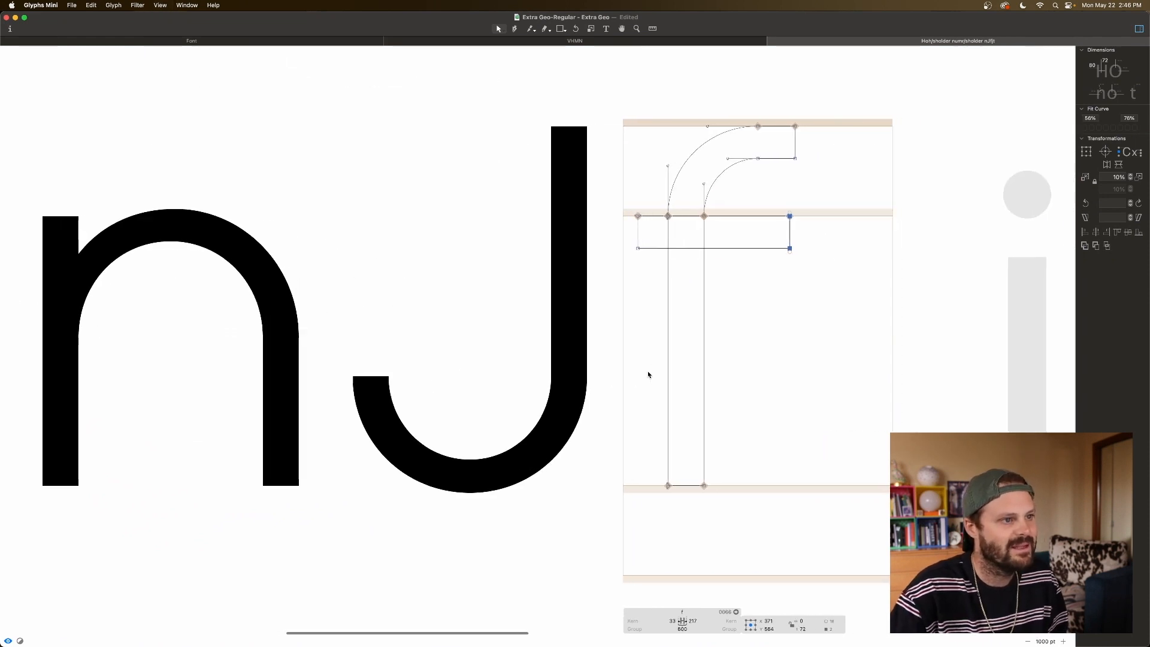
drag(736, 96, 686, 272)
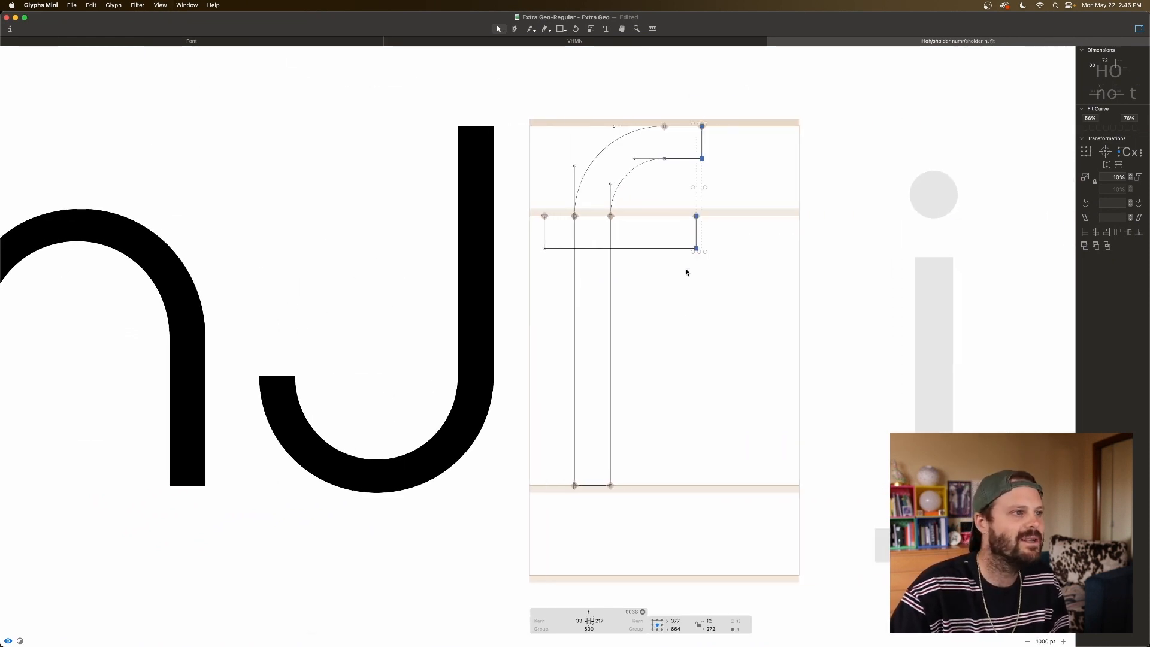
scroll(735, 242, right, 1)
drag(705, 190, 662, 273)
drag(697, 196, 662, 268)
key(shift+Right)
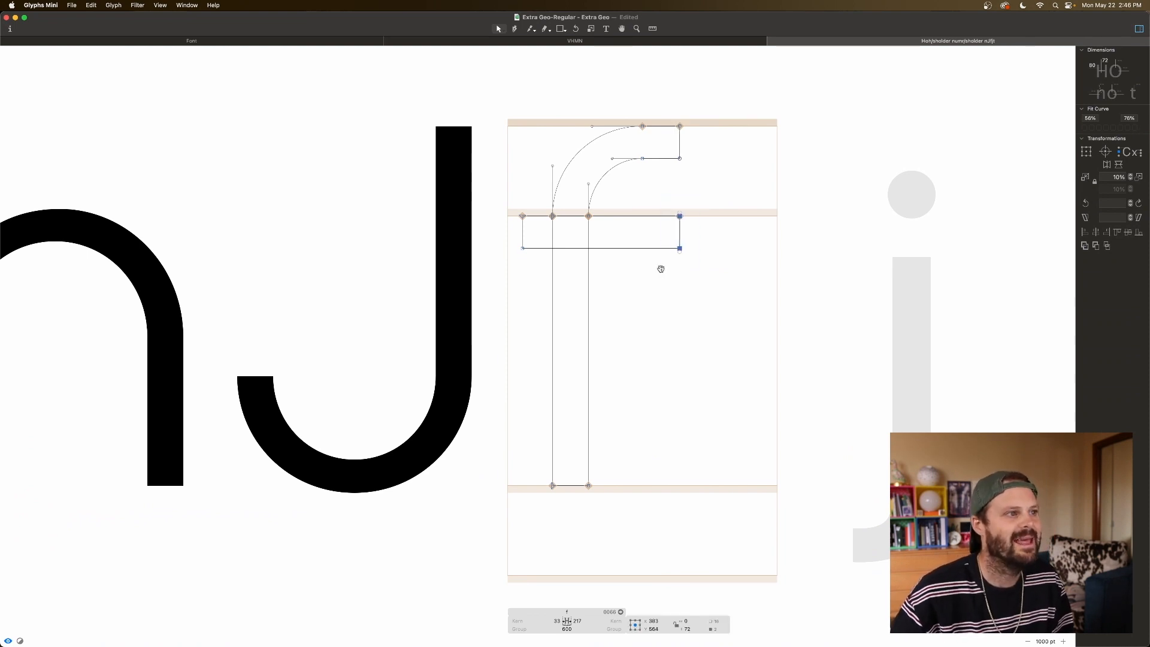
Step: Lower the f's whole crossbar below the x-height to Y 474, judging its height in the filled preview
key(space)
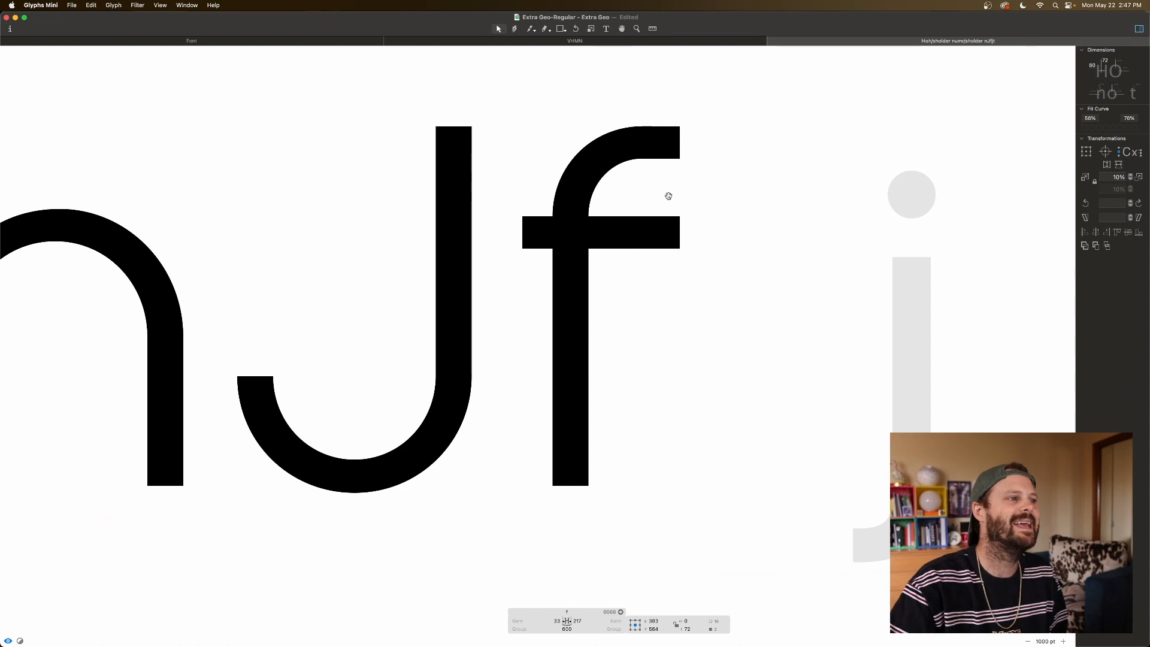
double_click(629, 235)
drag(711, 210, 506, 227)
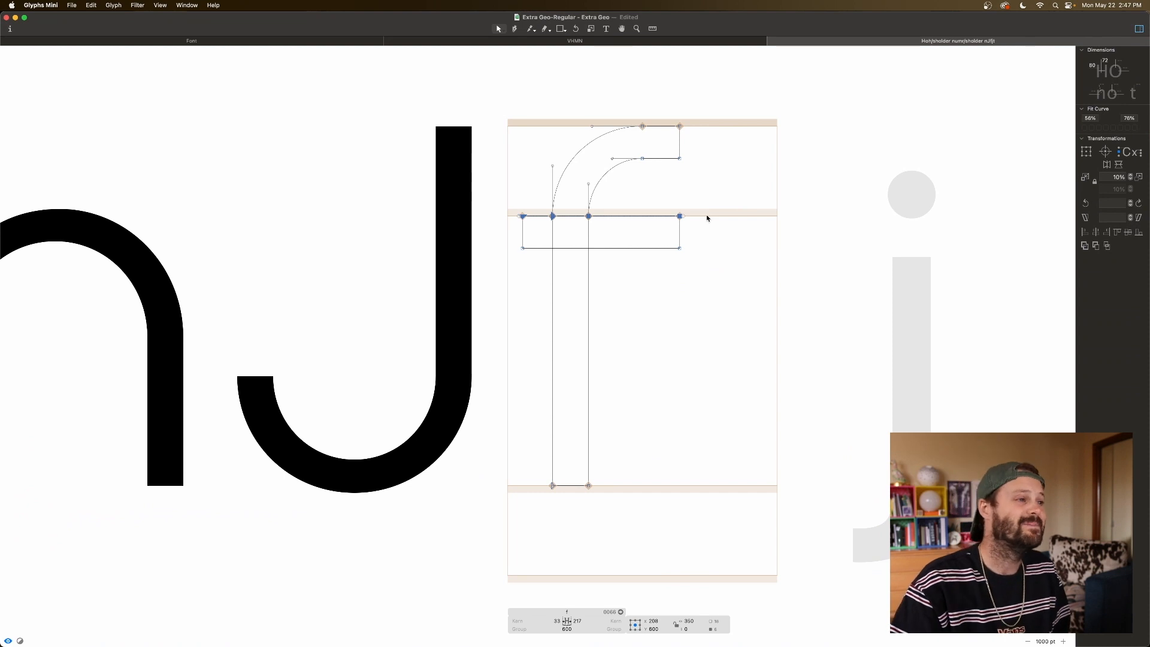
key(Escape)
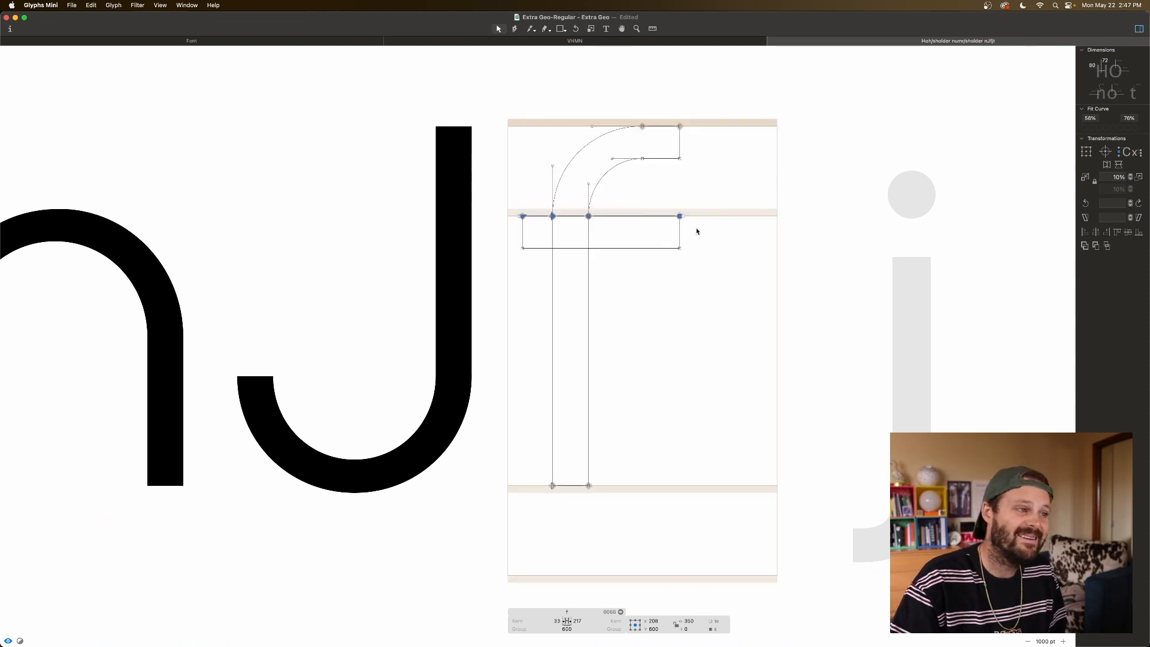
click(695, 231)
double_click(680, 233)
key(space)
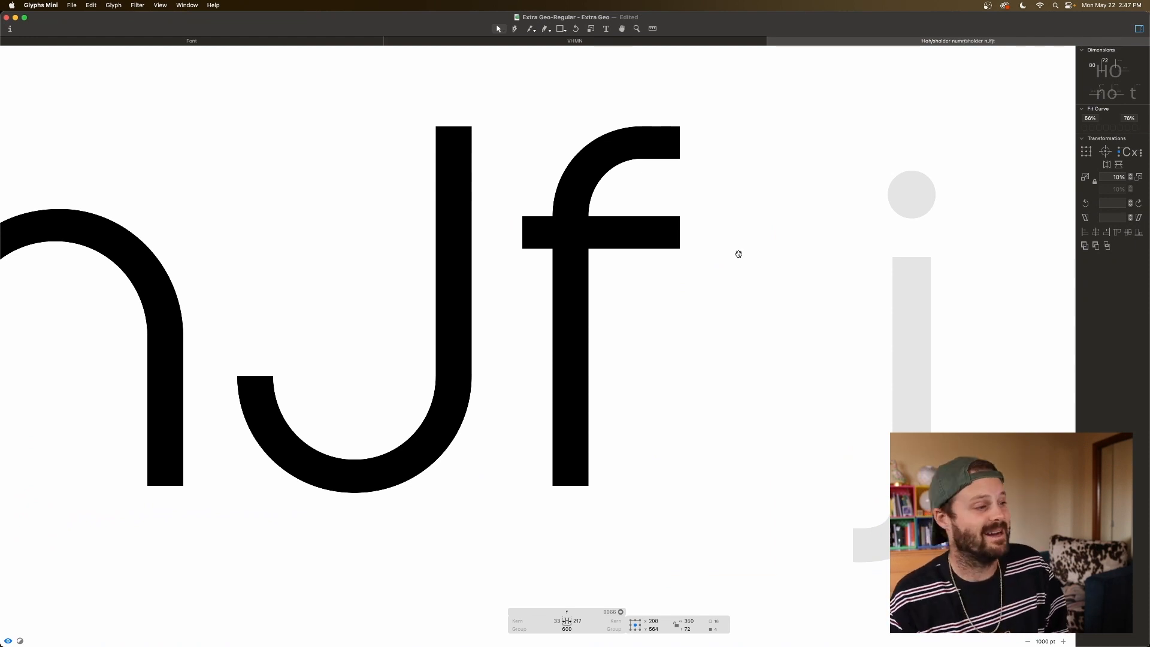
key(Down)
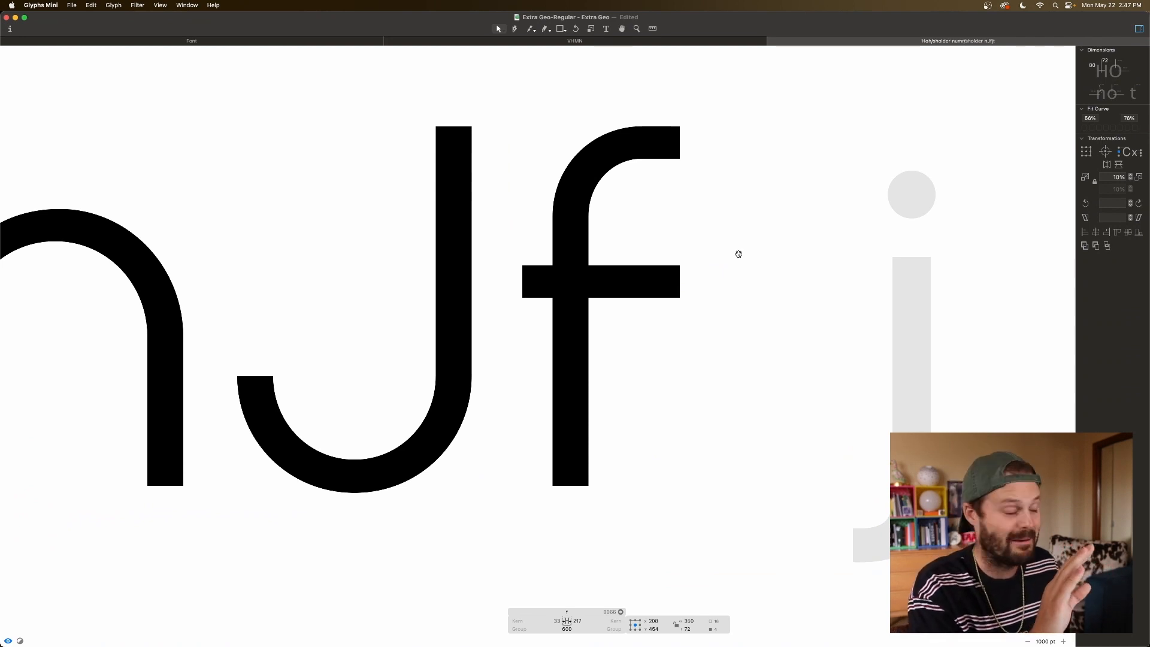
key(Up)
key(Down)
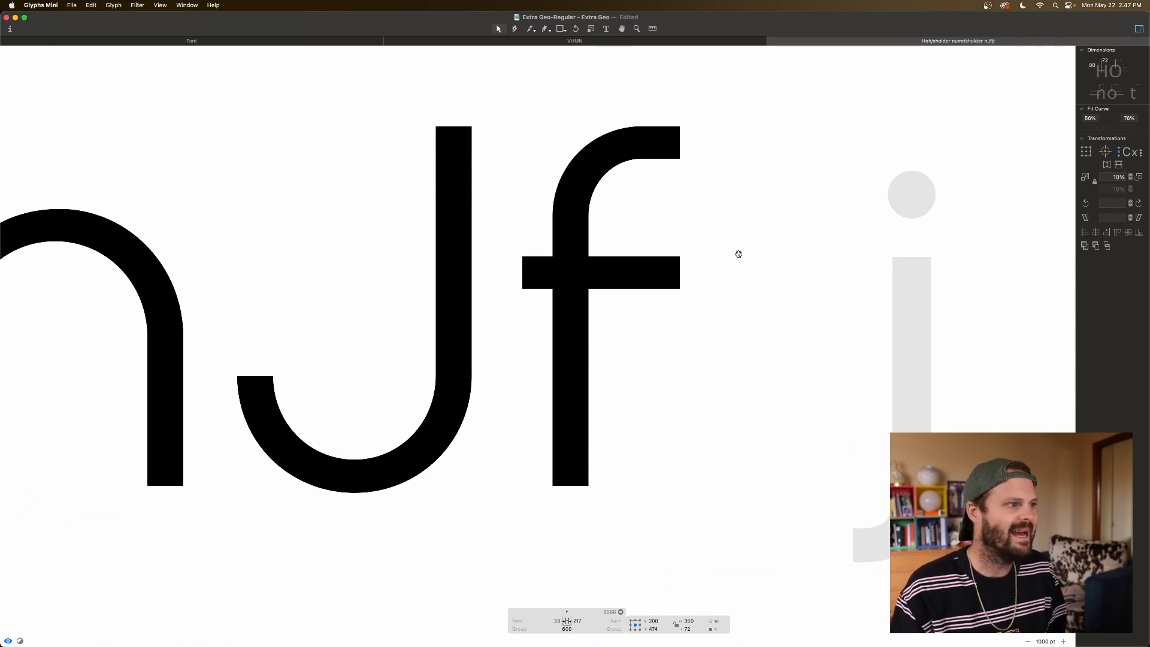
key(super+minus)
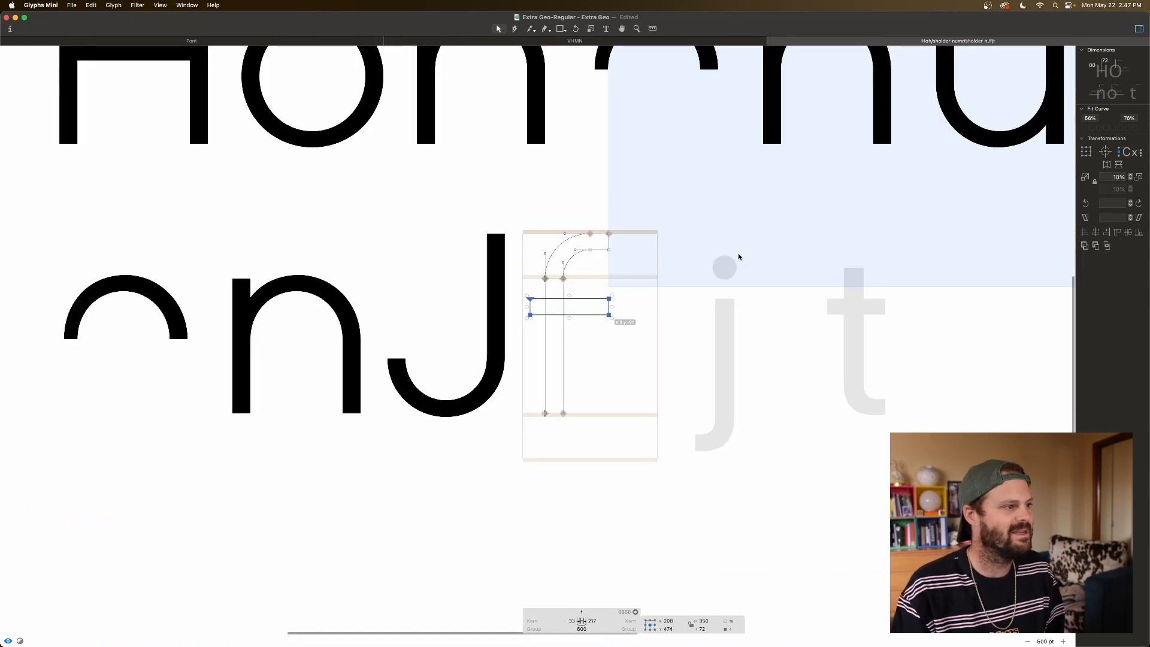
click(591, 349)
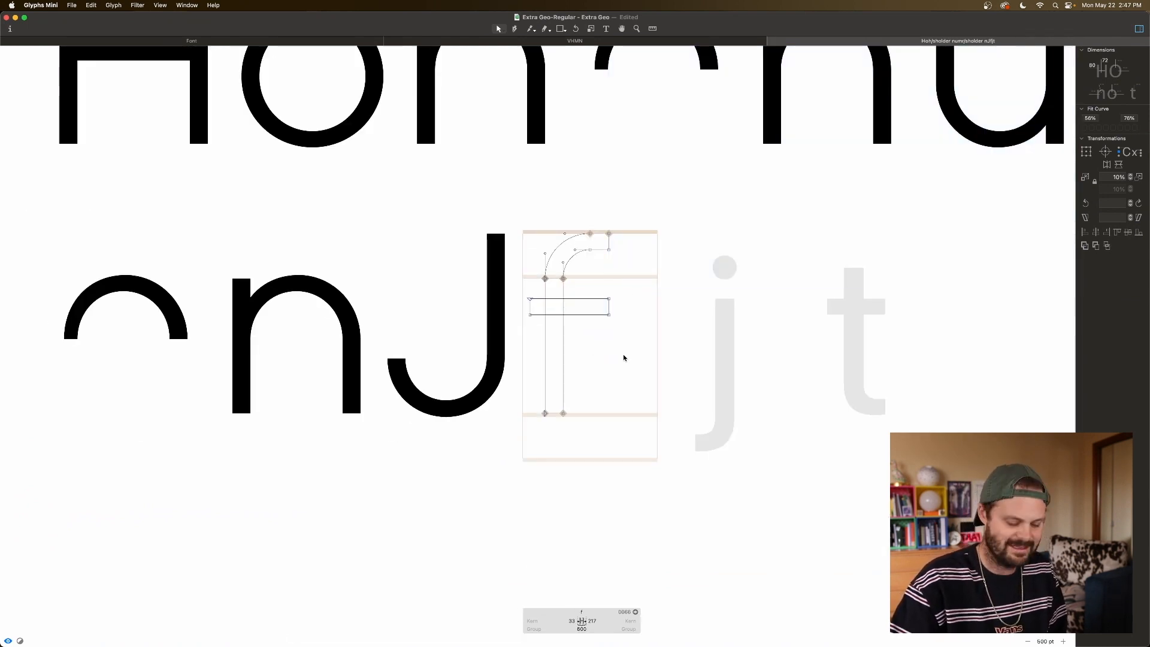
Step: Set both the left and right sidebearings of the f to 20
key(super+minus)
key(space)
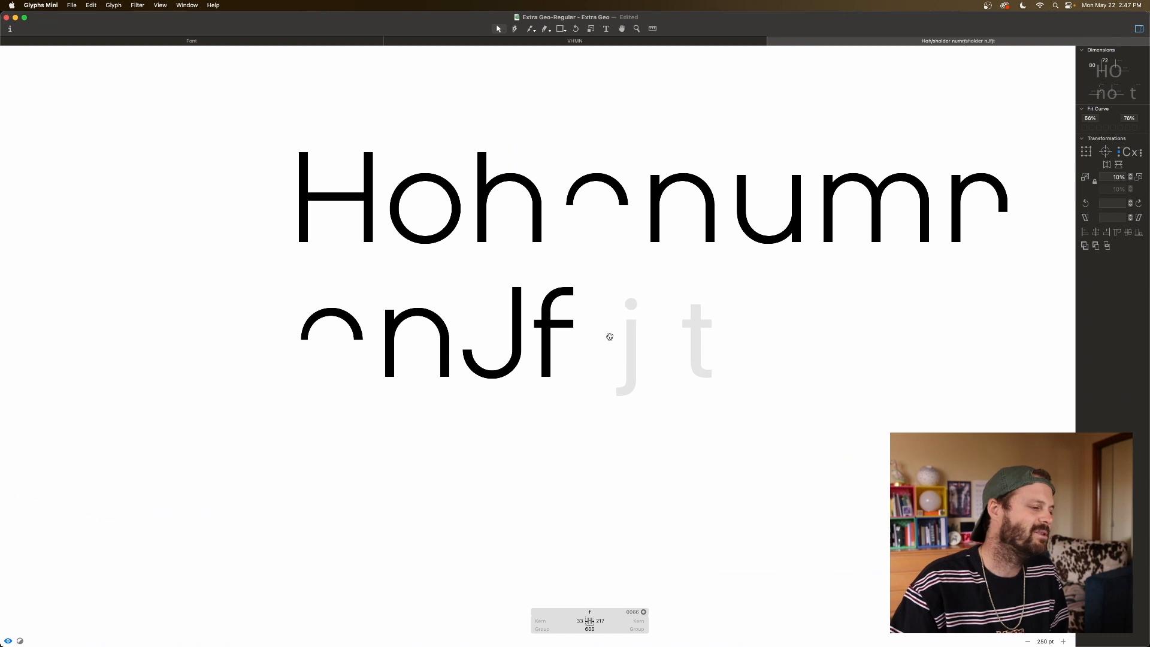
key(t)
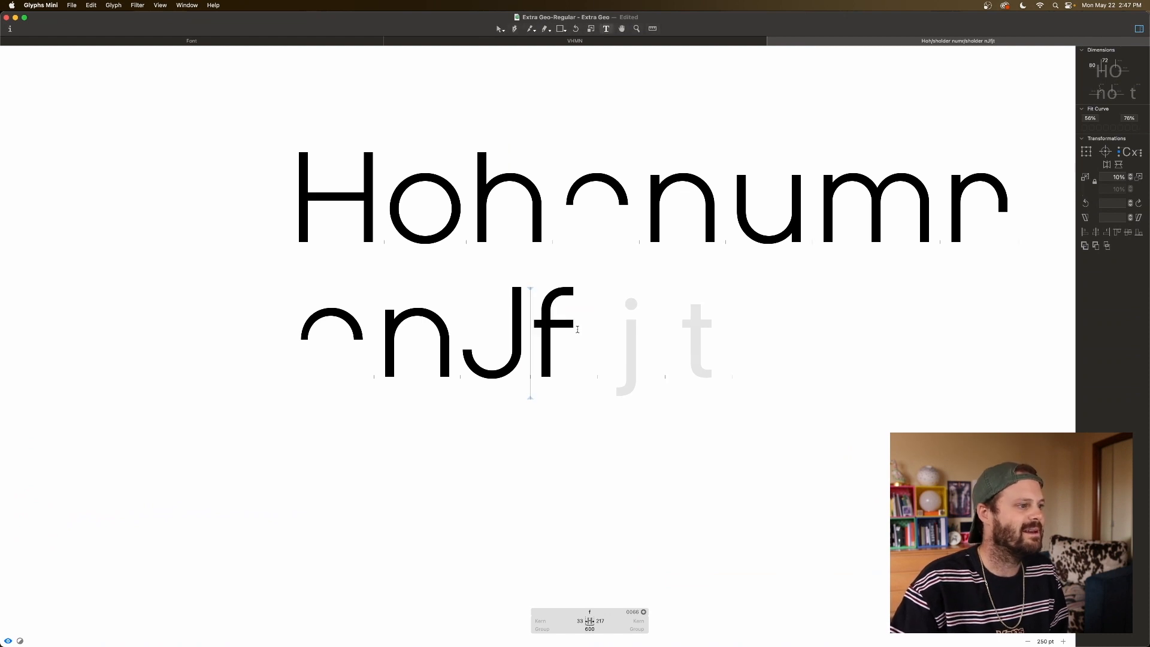
key(Escape)
click(582, 619)
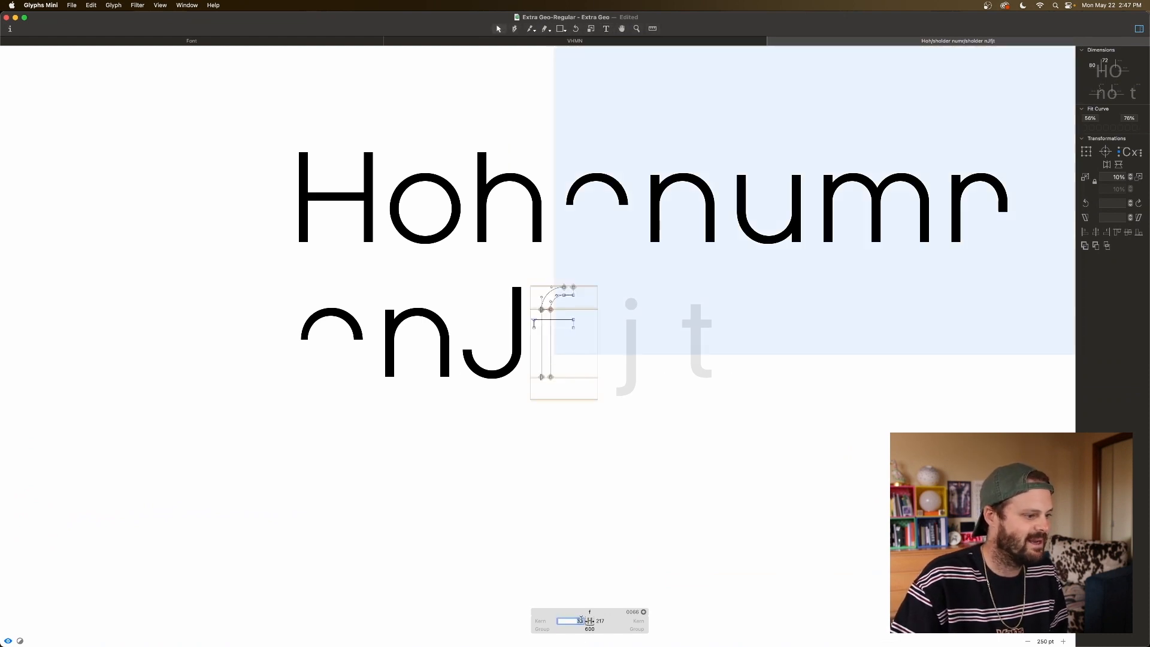
text(20)
key(Tab)
text(20)
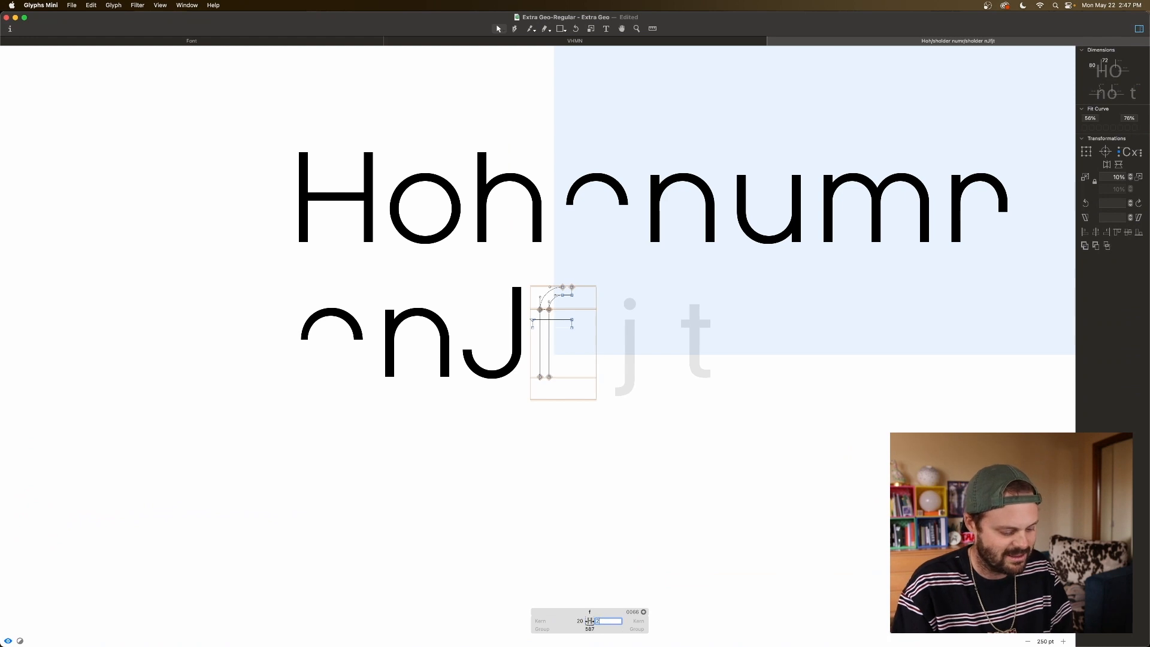
key(Tab)
click(583, 521)
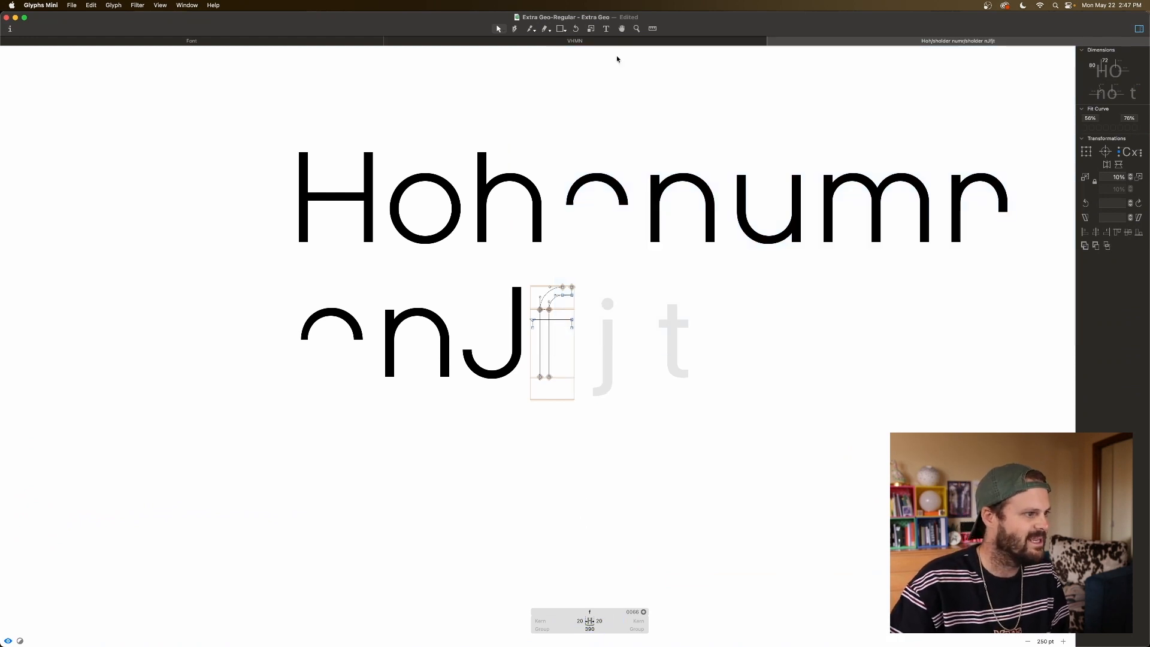
Step: Add the letters "unny" after the f in the sample text to spell "funny"
click(606, 29)
click(587, 315)
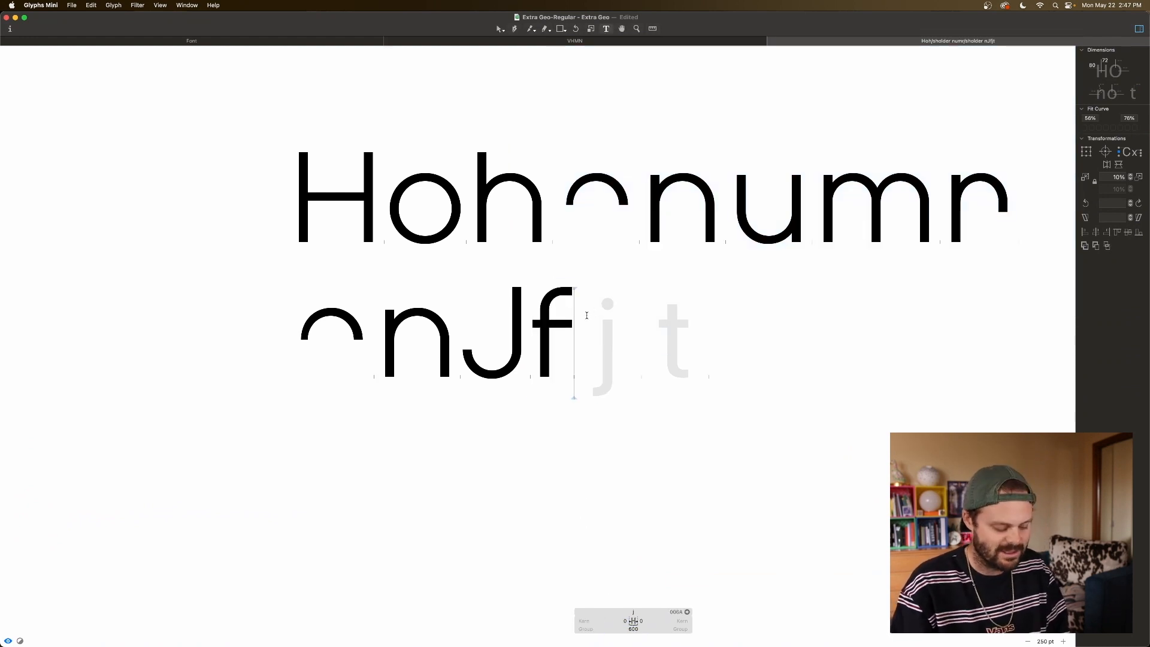
text(unny)
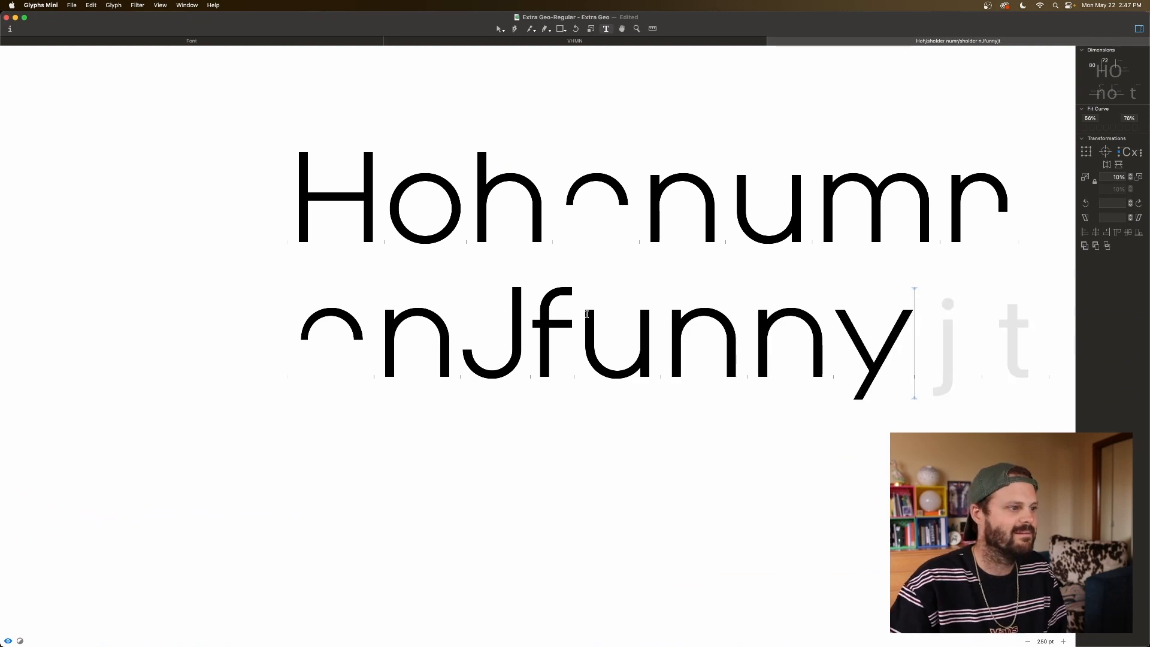
scroll(587, 313, left, 2)
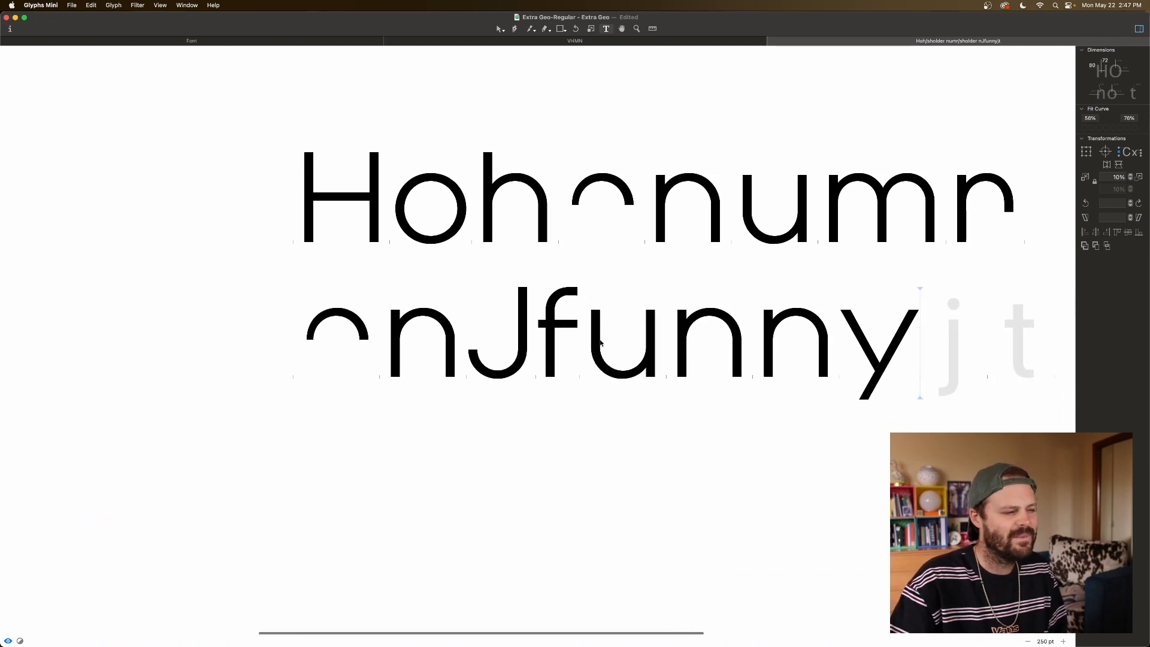
scroll(600, 343, right, 2)
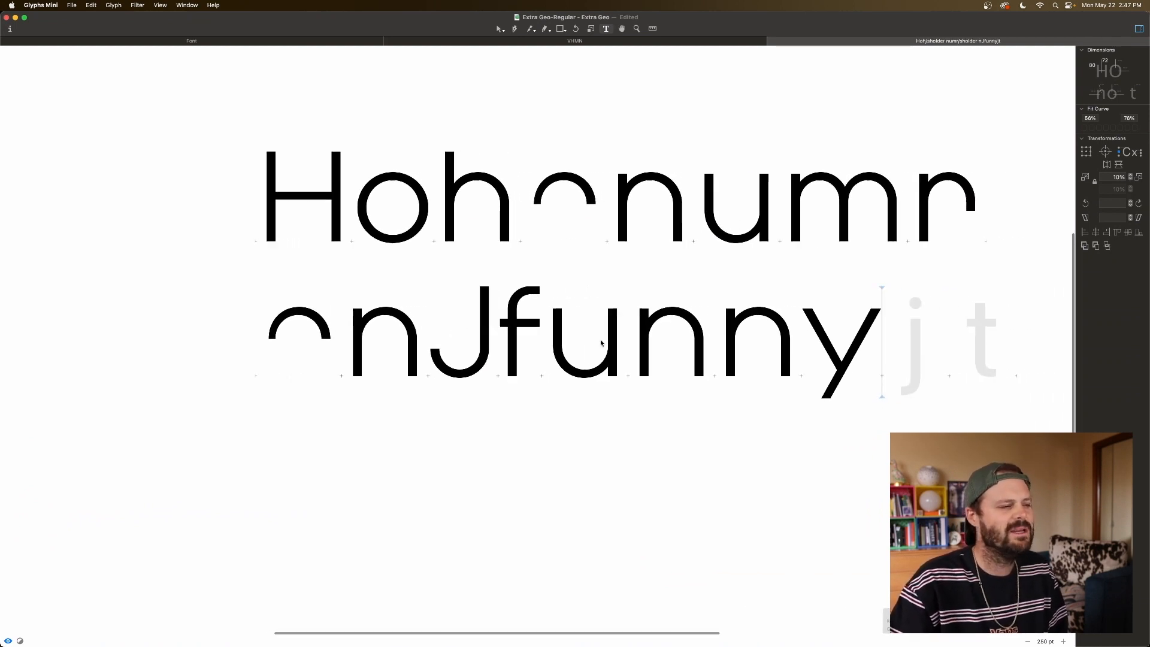
Step: Copy all of the f's outlines into the empty t glyph
double_click(531, 342)
drag(531, 343, 532, 346)
key(super+a)
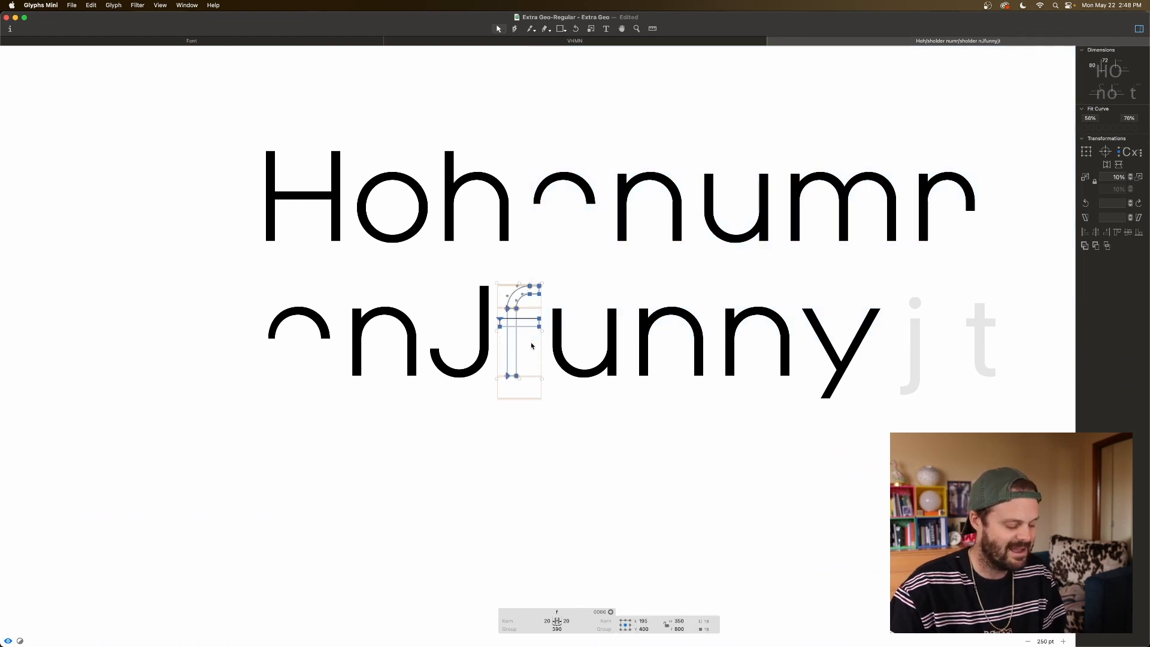
double_click(976, 365)
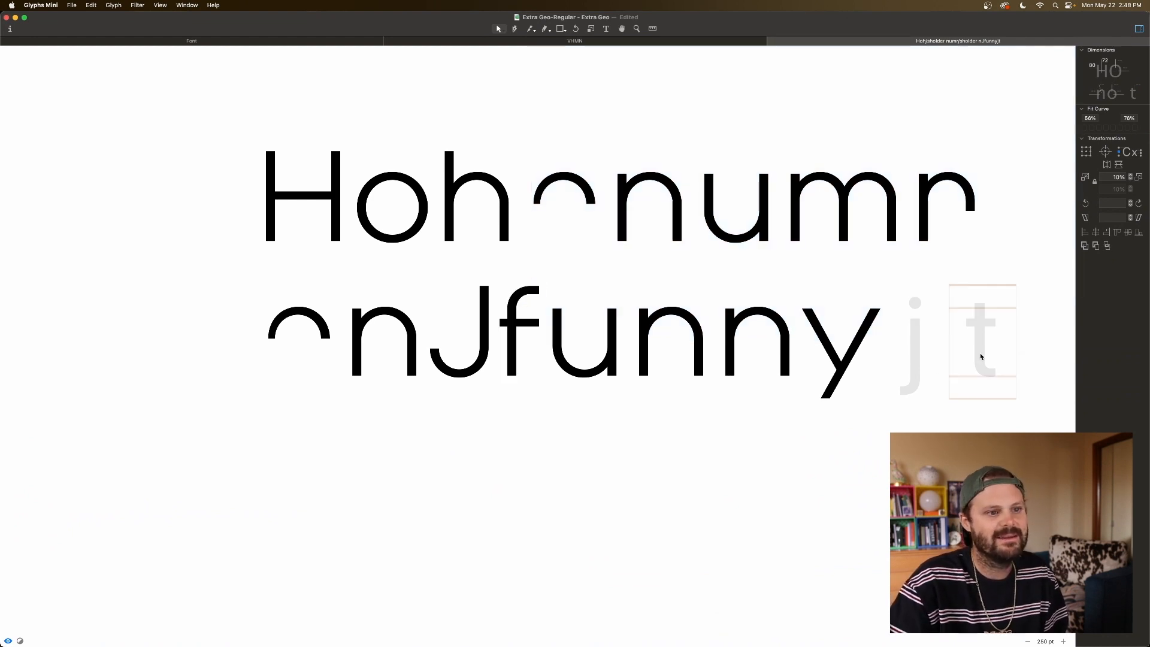
key(super+a)
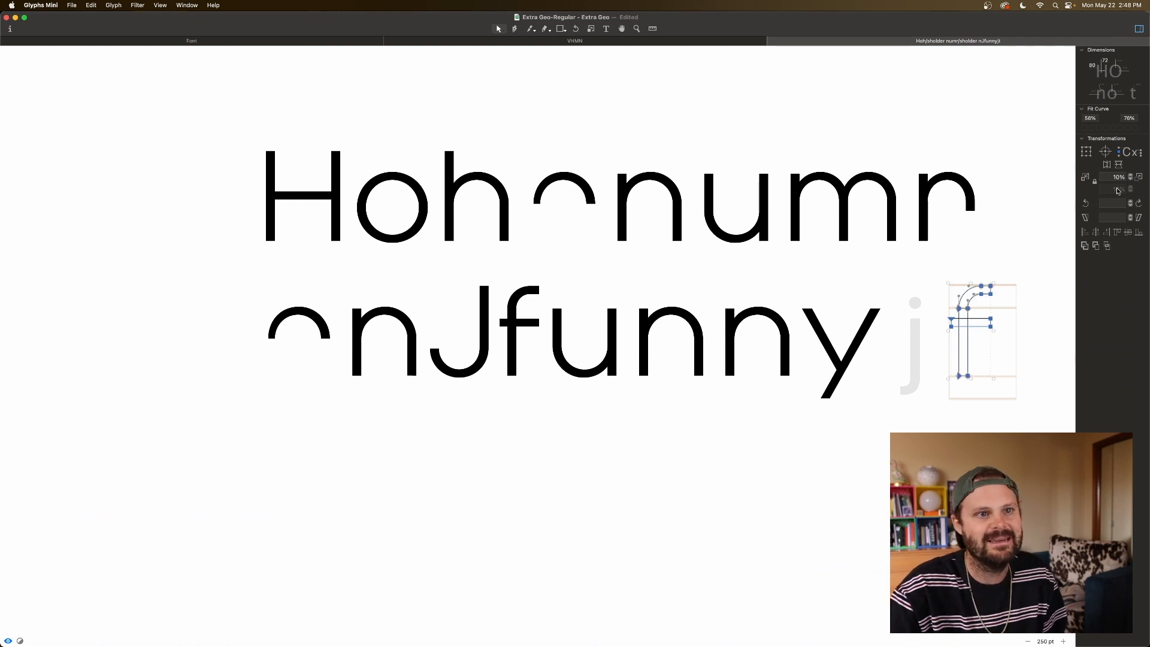
Step: Flip the t's copied outlines vertically and lower the stem's top to roughly midway between the x-height and ascender lines
click(1118, 165)
drag(987, 275, 947, 299)
key(shift+Down)
key(shift+Down)
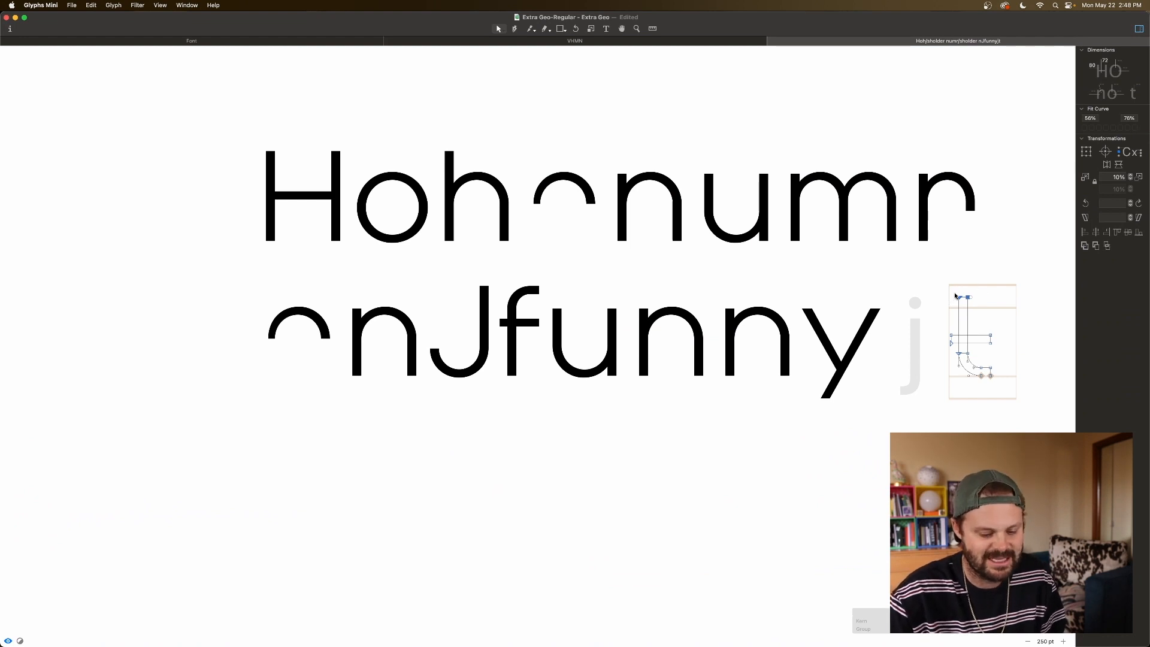
key(super+plus)
scroll(956, 296, right, 10)
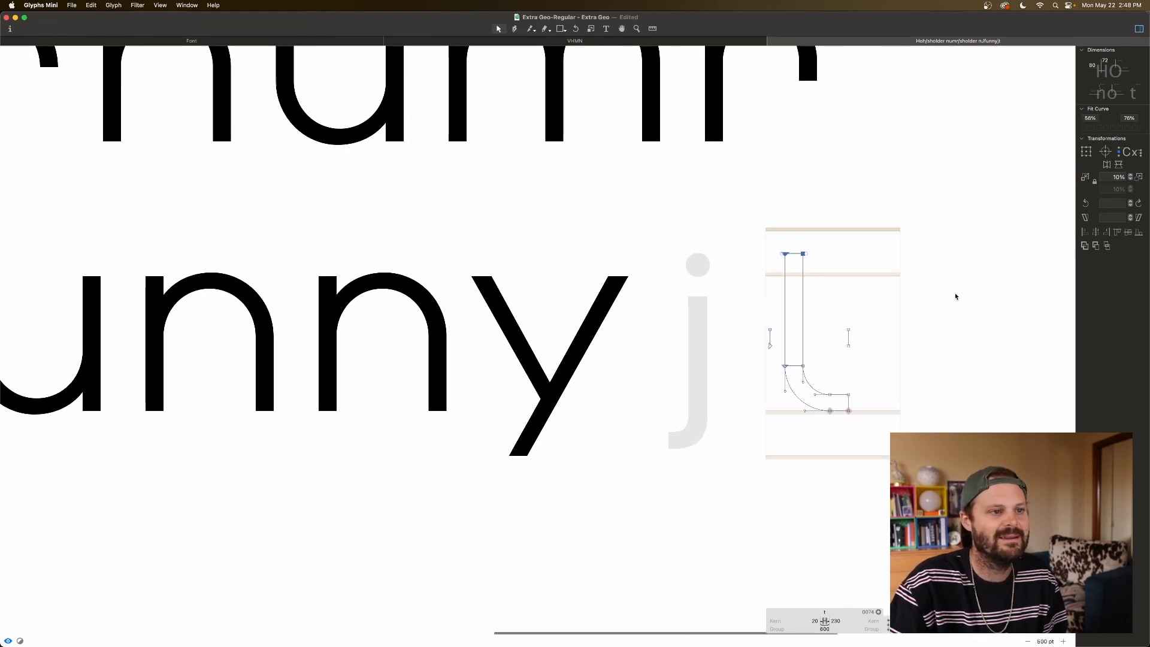
key(space)
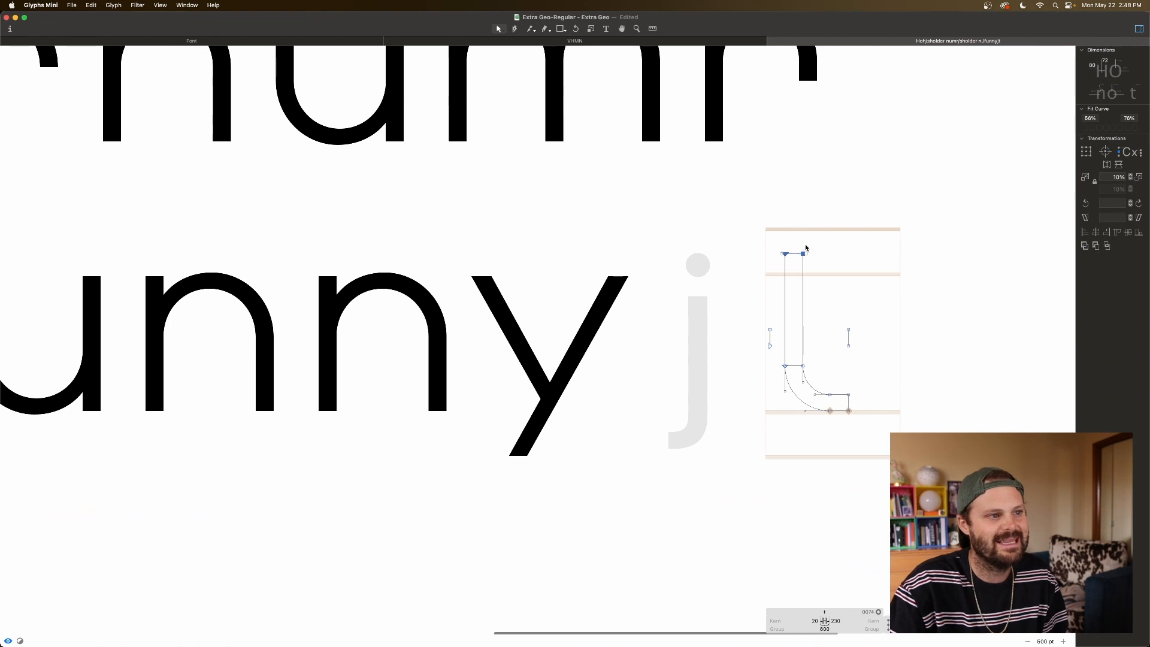
Step: Raise the t's whole crossbar until its upper edge meets the x-height line, judging the shape in the filled preview
drag(864, 322, 764, 355)
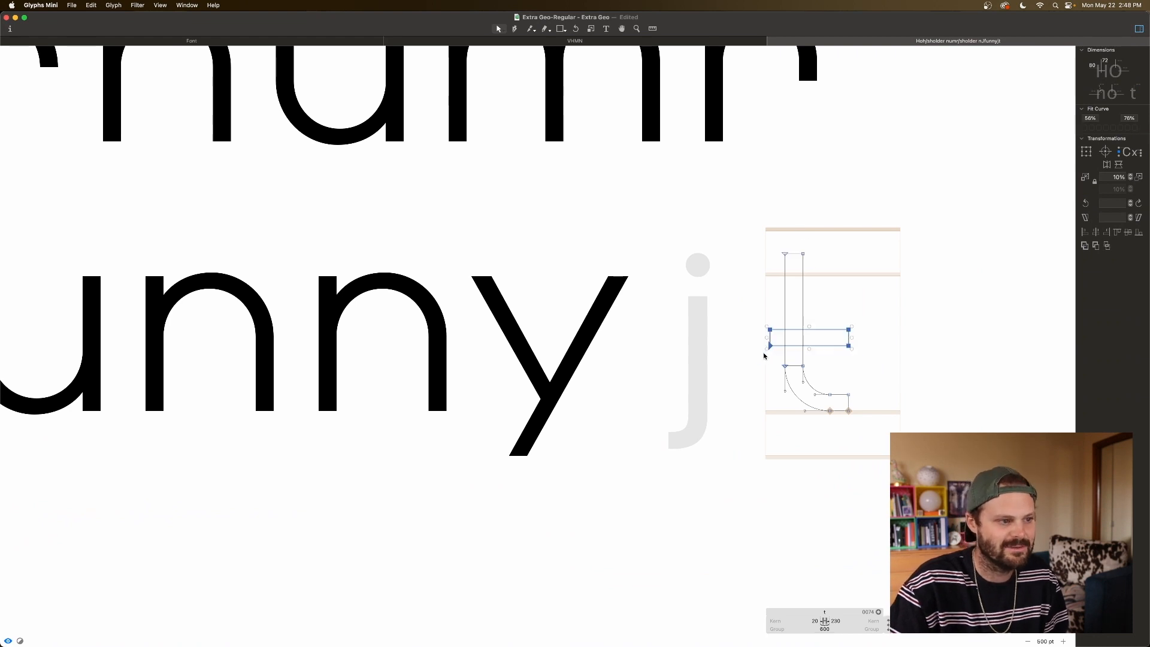
key(shift+Up)
key(shift+Up)
key(shift+Up)
key(shift+Up)
key(shift+Up)
key(shift+Up)
key(shift+Up)
key(shift+Up)
key(shift+Up)
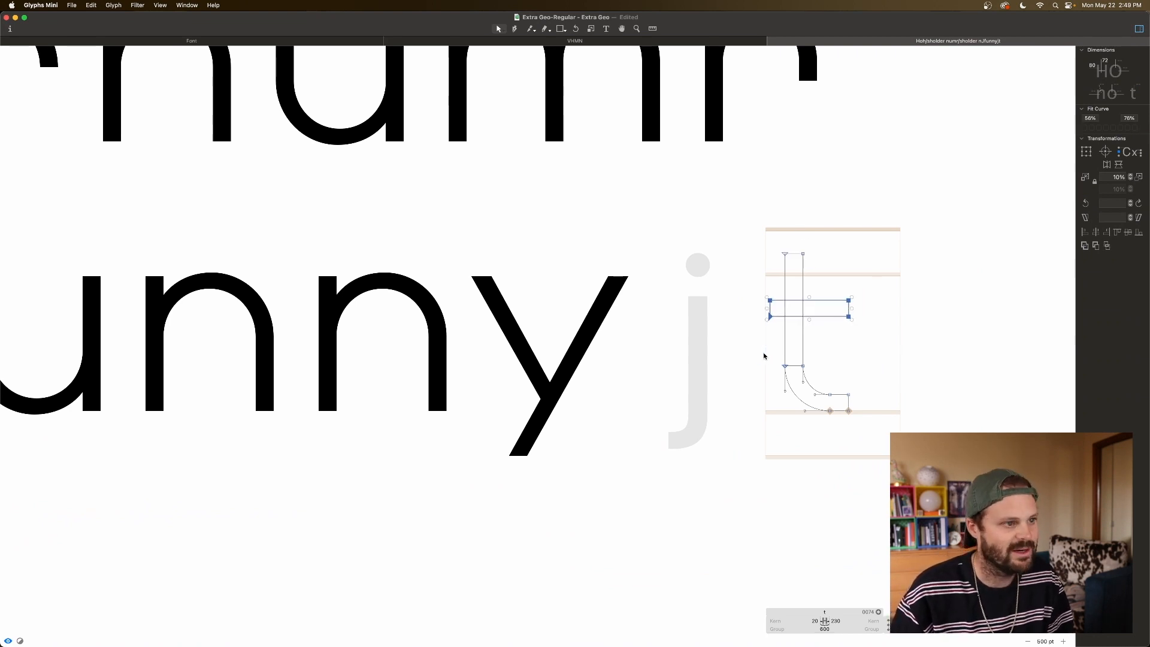
key(Up)
key(Up)
key(Up)
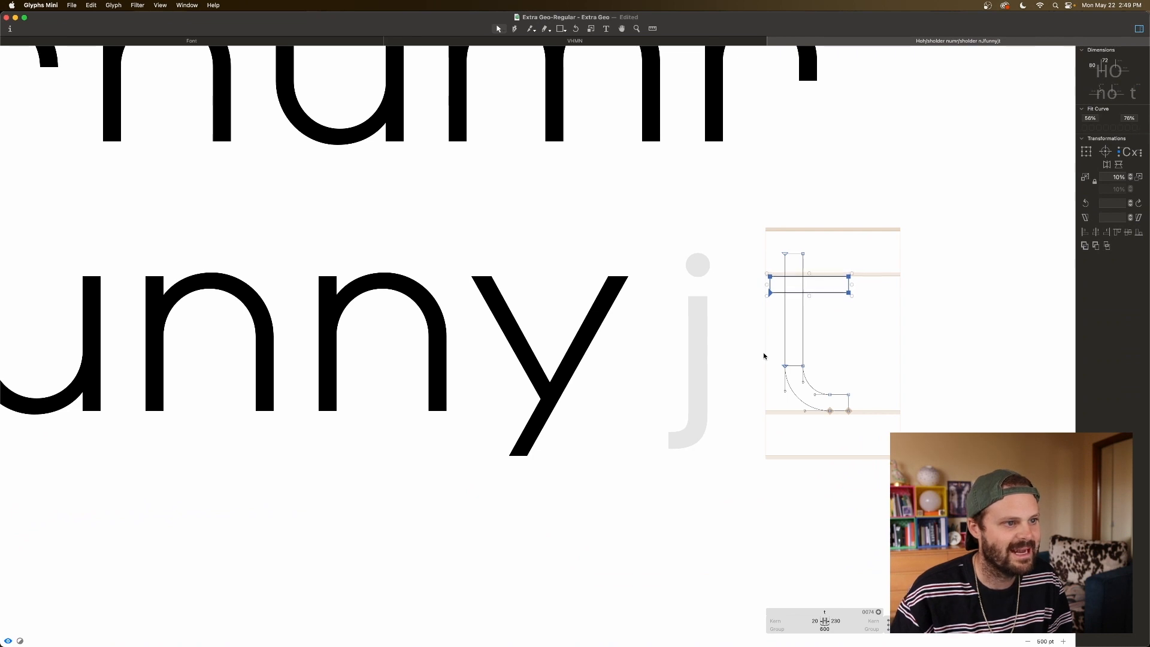
key(space)
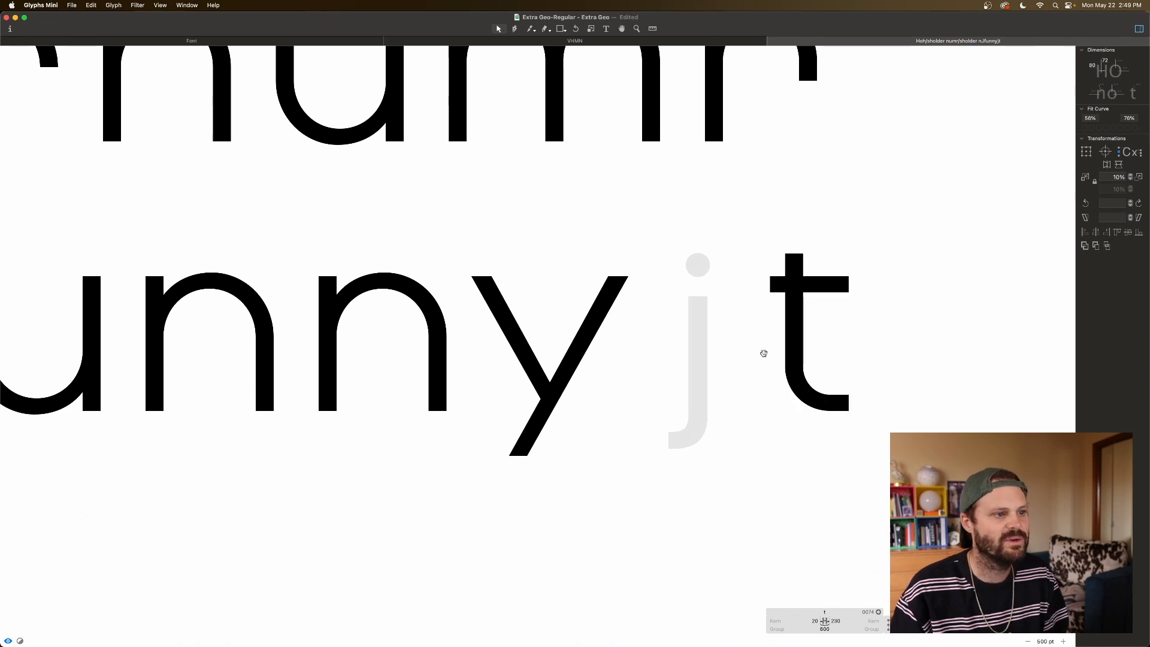
Step: Raise the top of the t's stem slightly to Y 720, judging its height in the filled preview
scroll(727, 352, left, 3)
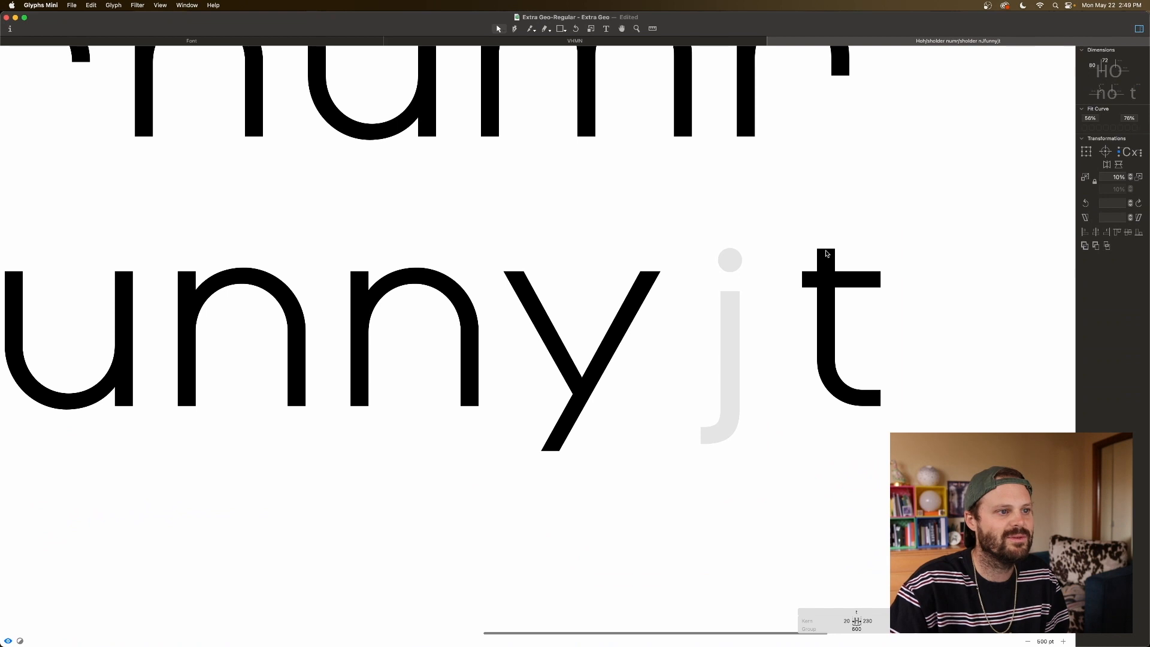
drag(845, 242, 806, 256)
key(space)
key(Up)
key(Up)
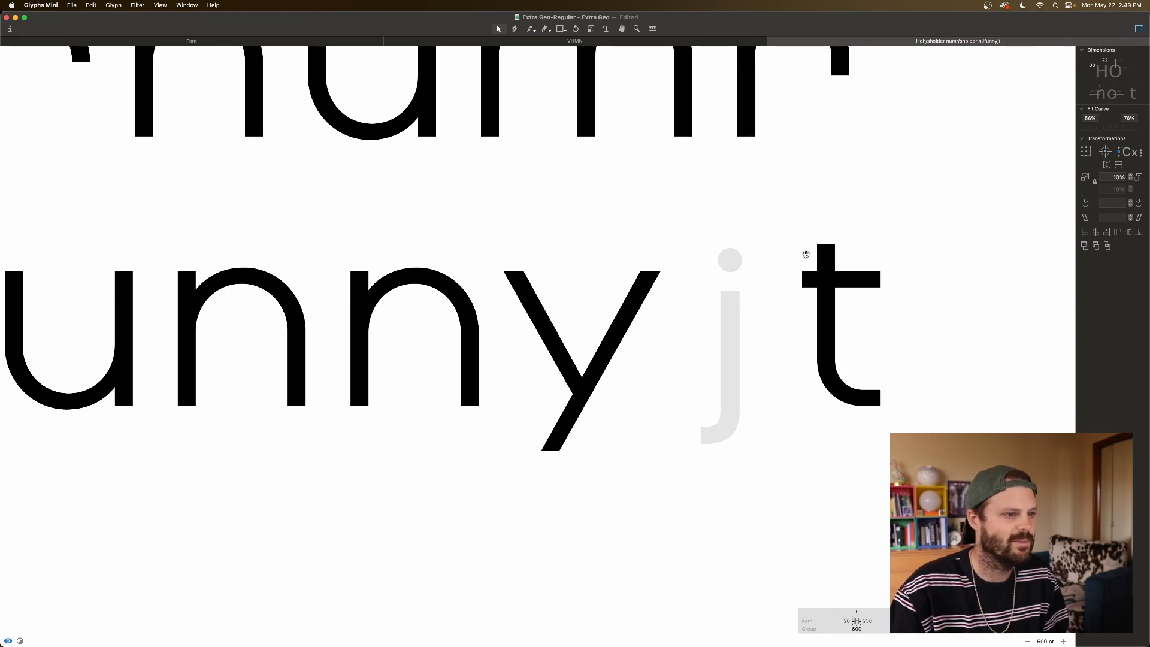
key(space)
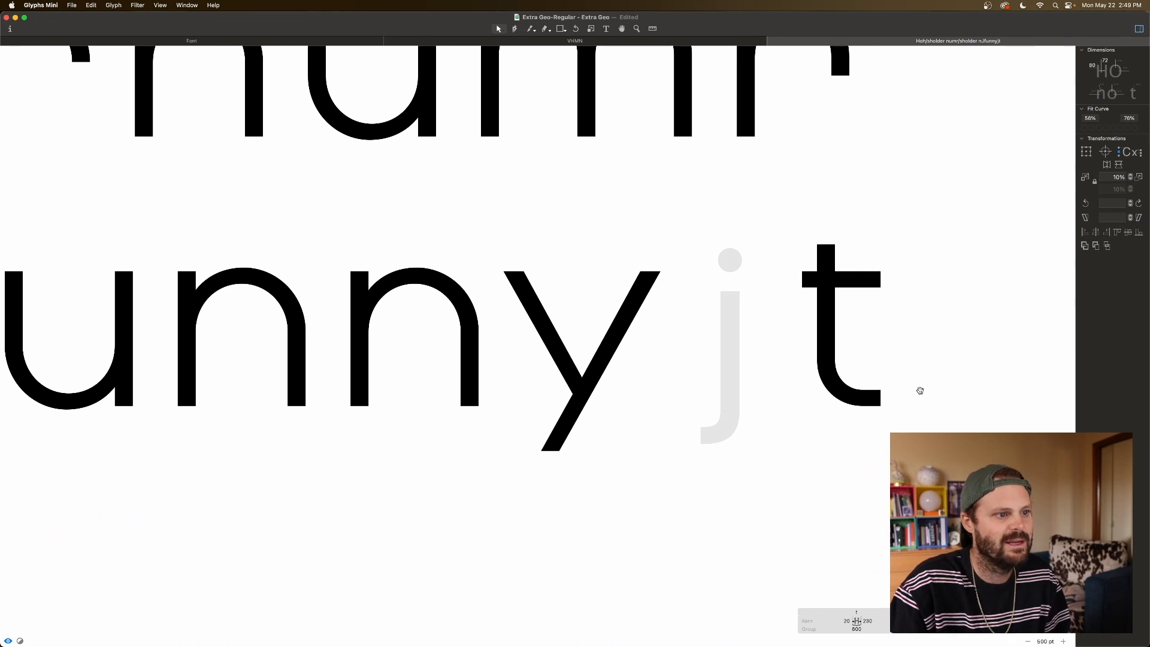
Step: Shorten the t's crossbar by moving its right end in to X 340, judging its length in the filled preview
key(Left)
key(Left)
key(Left)
key(Left)
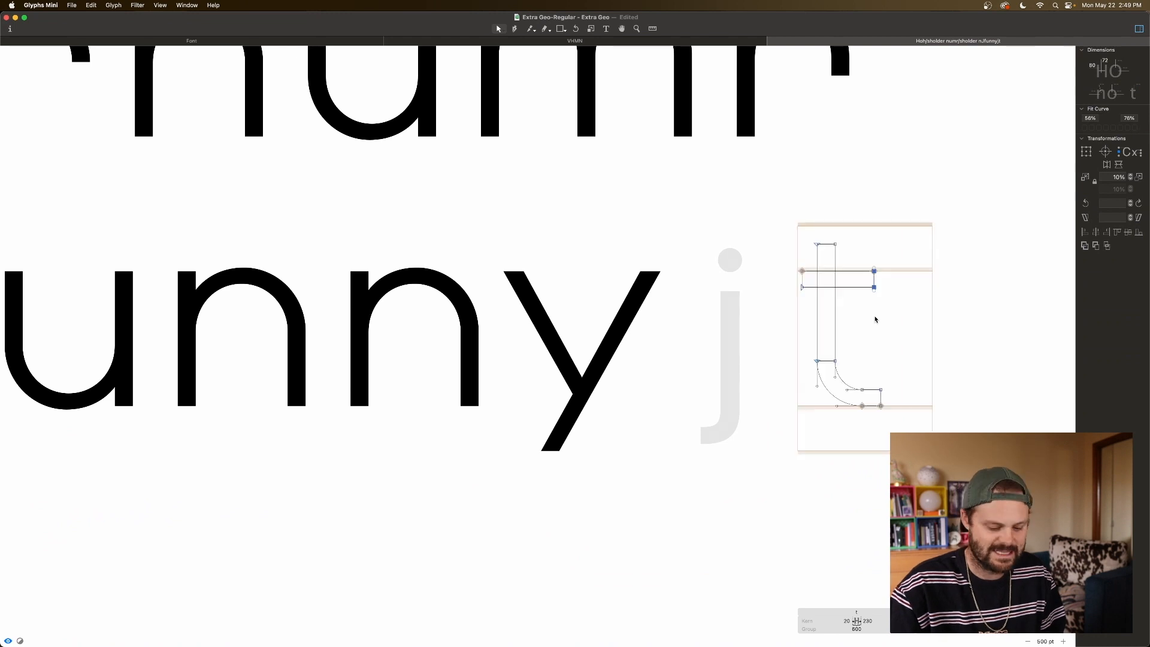
key(super+minus)
key(space)
scroll(767, 333, left, 3)
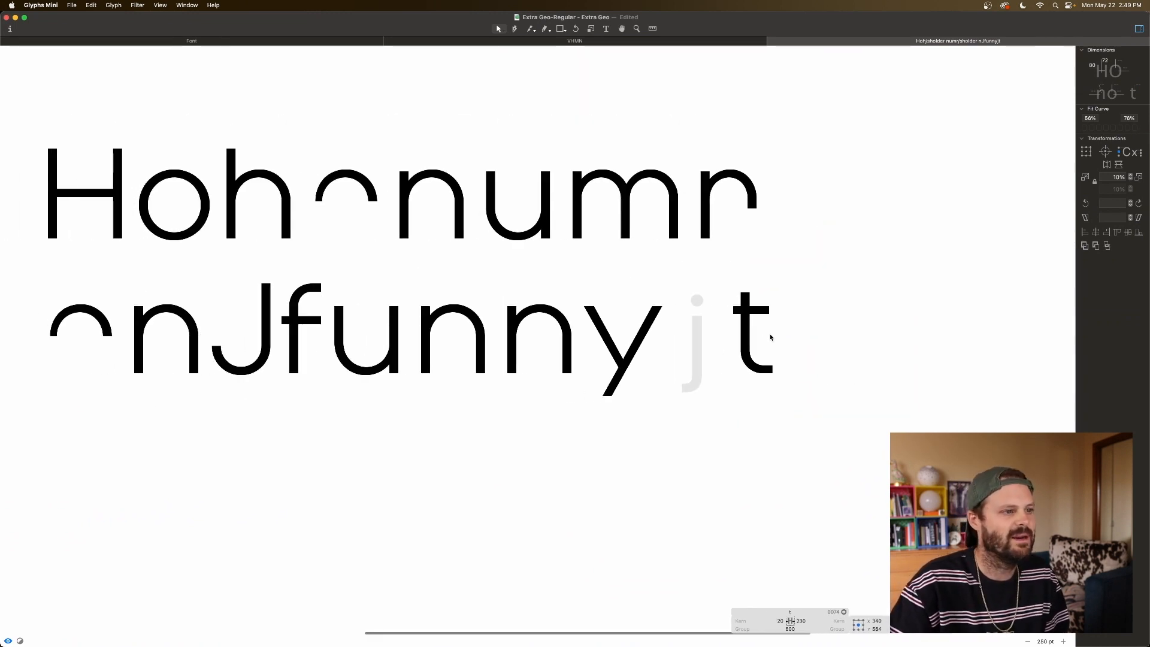
Step: Copy the t's stem and hook outline, without the crossbar, into the empty j glyph
double_click(772, 336)
click(752, 340)
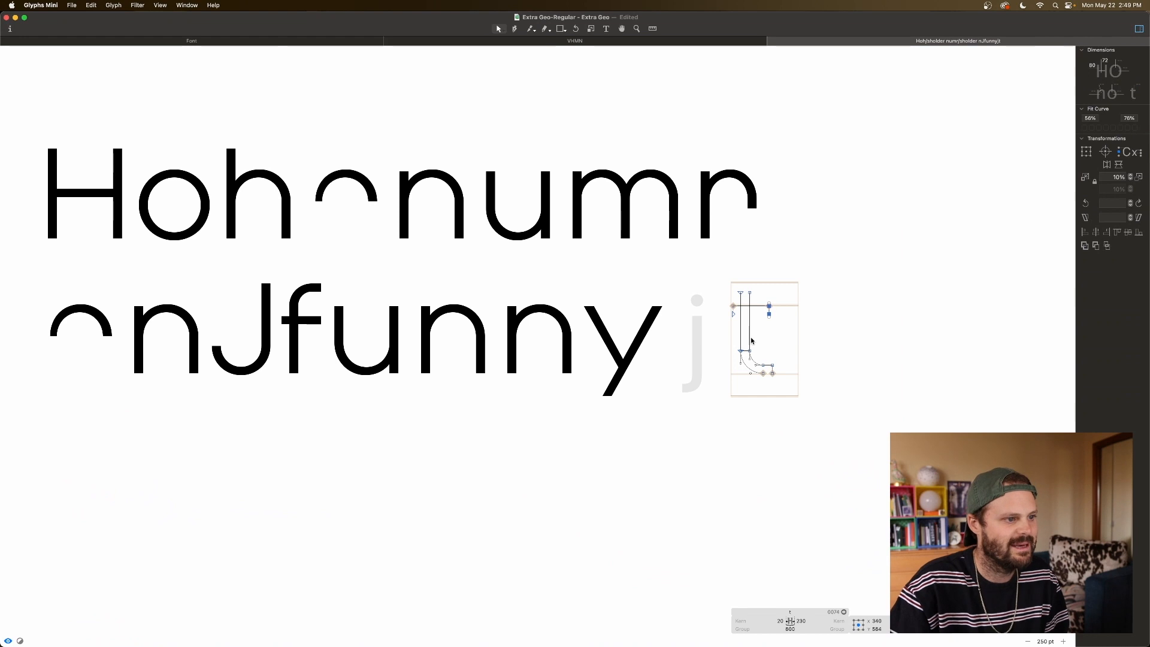
shift+double_click(756, 363)
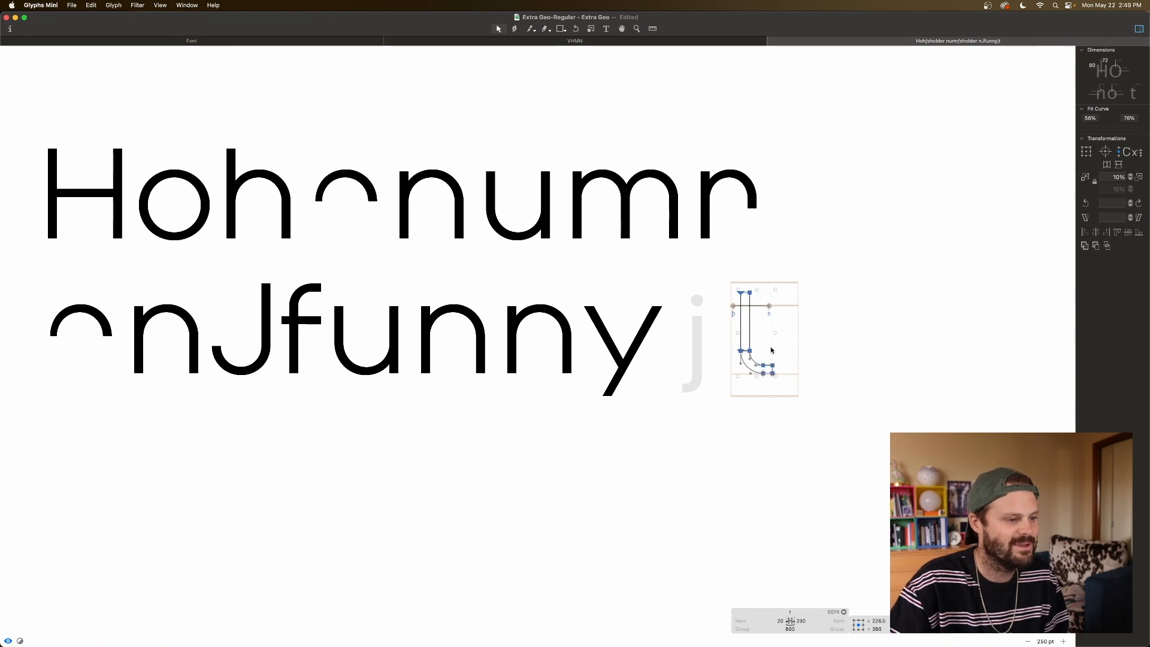
double_click(696, 346)
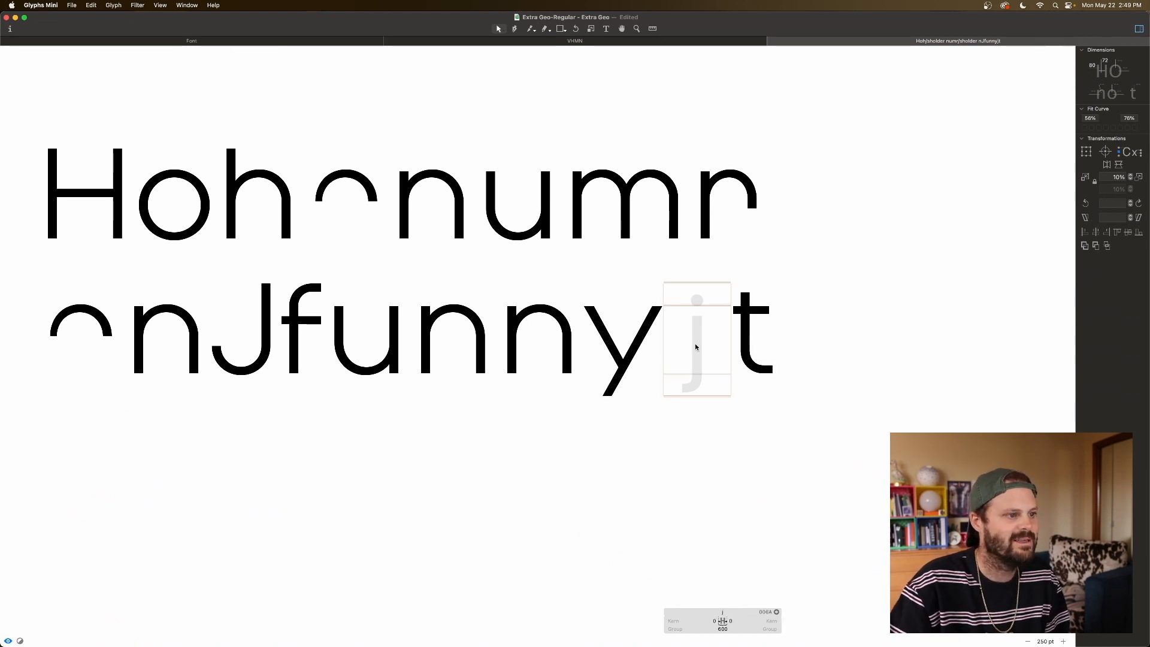
key(super+v)
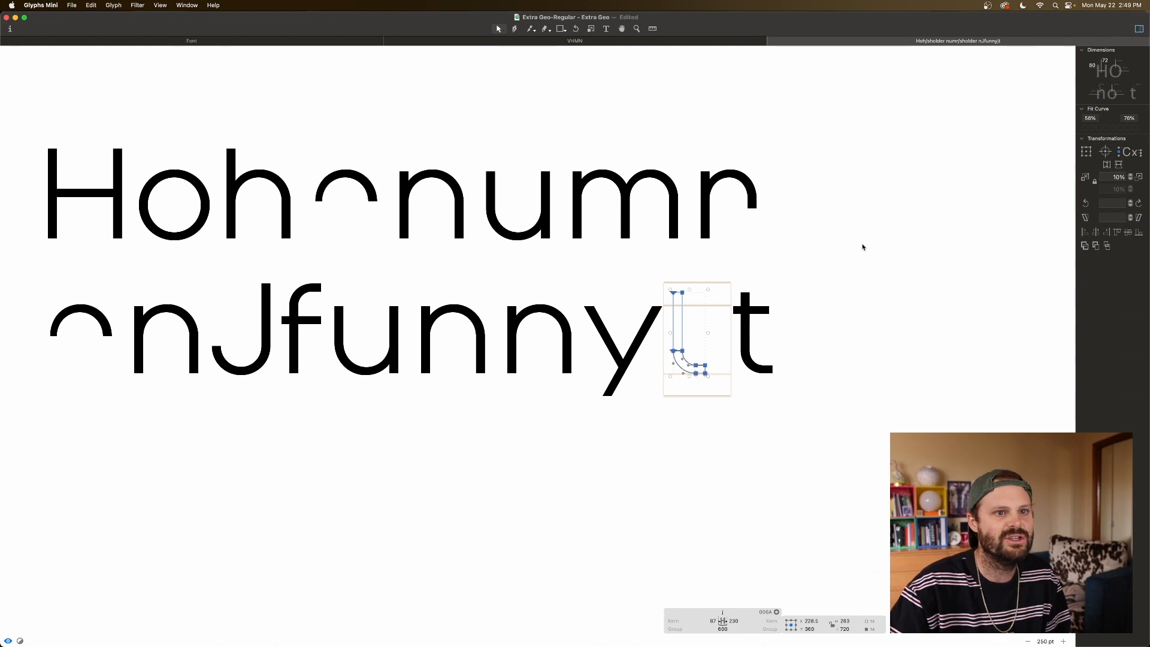
Step: Mirror the j's outline horizontally and lower its hooked tail to the descender line
click(1108, 164)
drag(674, 339, 730, 382)
key(super+shift+Down)
key(super+shift+Down)
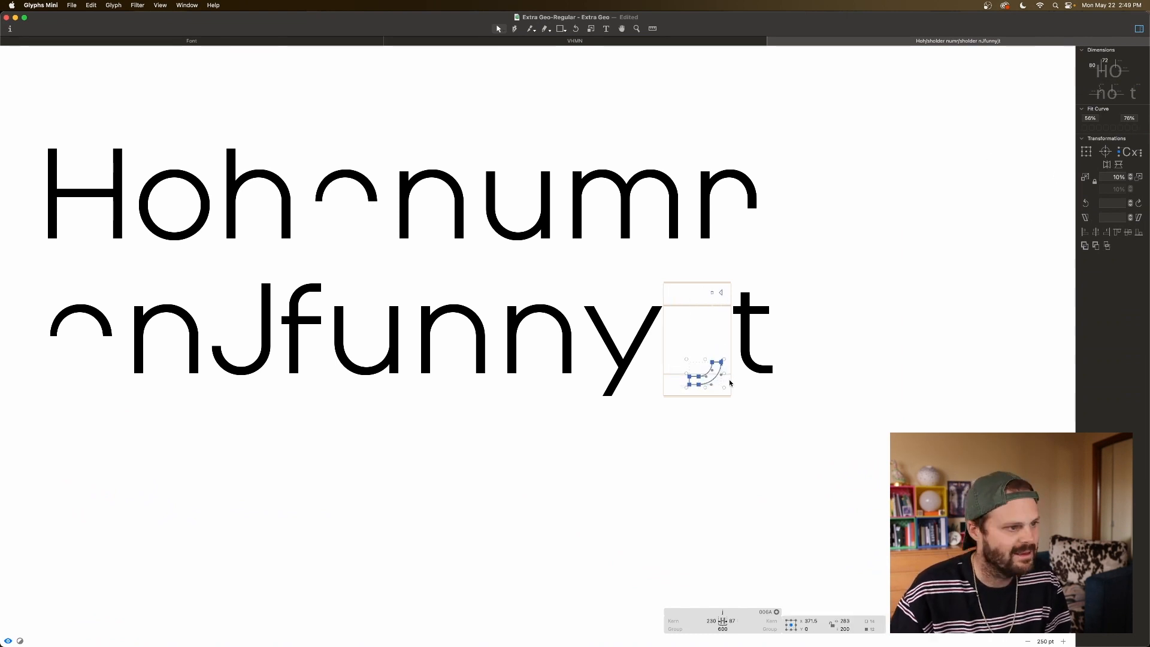
key(space)
Step: Lower the top of the j's stem to the x-height at Y 600
drag(697, 288, 740, 310)
key(super+shift+Down)
key(super+shift+Down)
key(shift+Up)
key(shift+Up)
key(shift+Up)
key(shift+Up)
key(shift+Up)
key(shift+Up)
key(shift+Up)
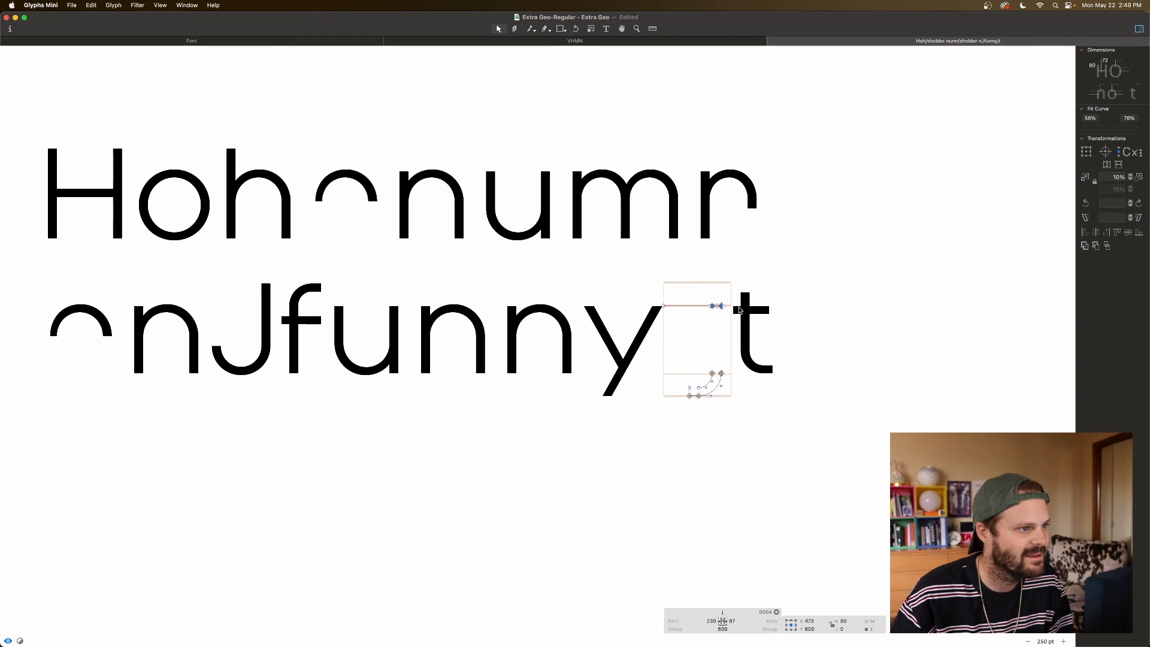
key(space)
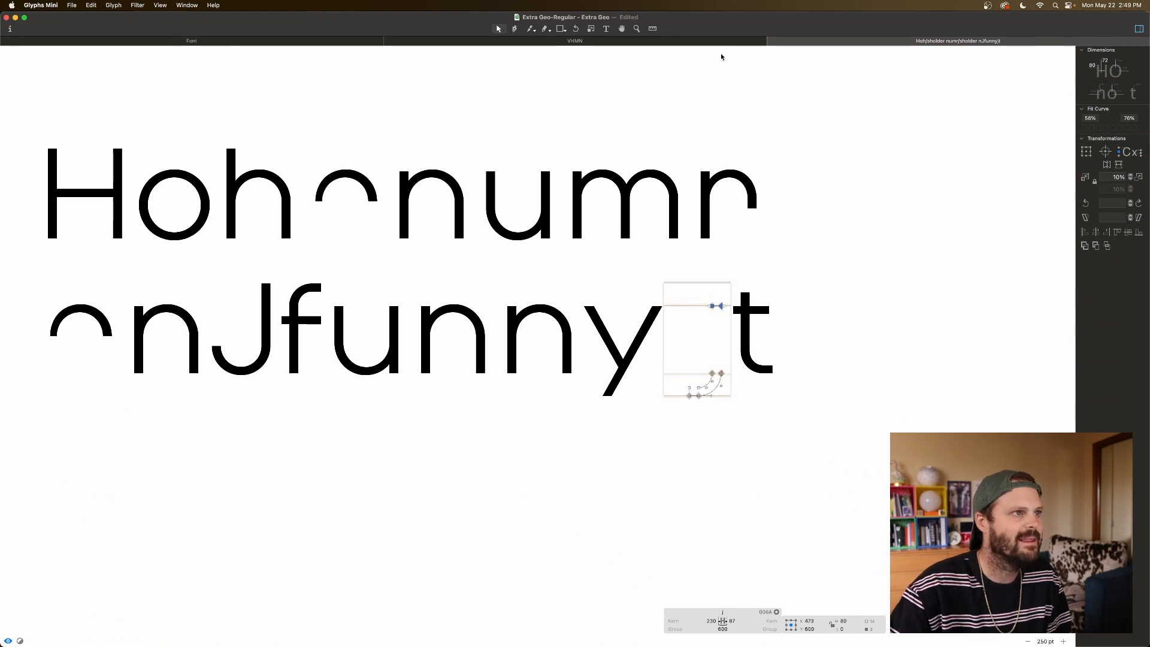
Step: Add an i before the j in the sample text and copy its square dot into the j glyph
key(t)
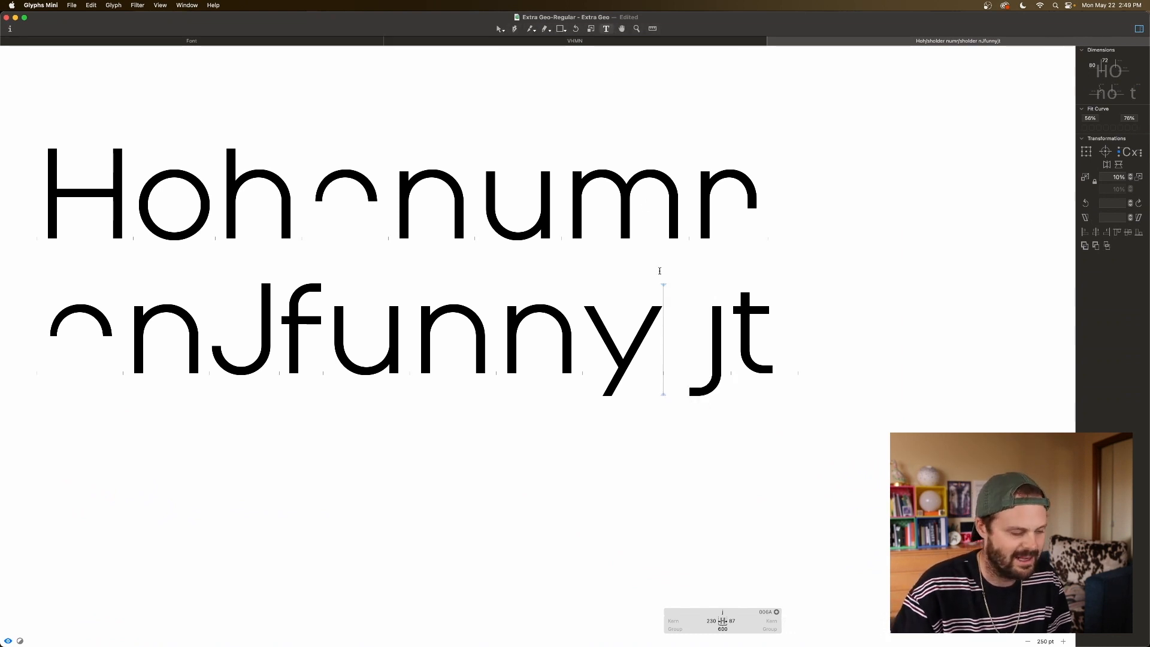
text(i)
key(Escape)
drag(692, 278, 661, 299)
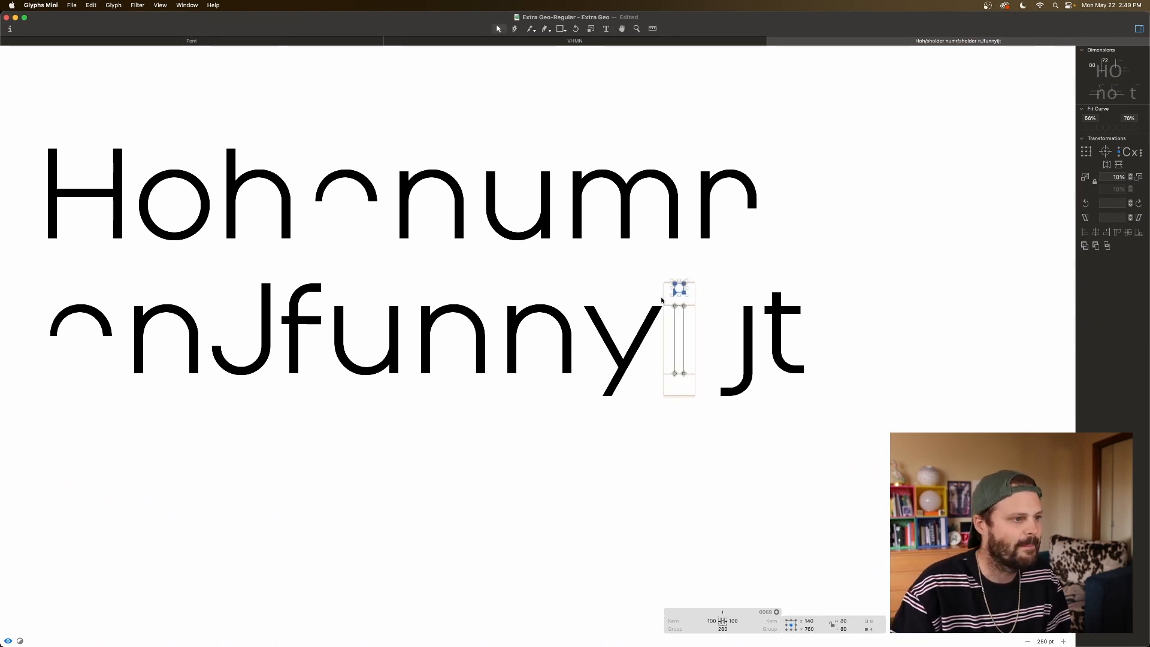
double_click(741, 301)
key(super+plus)
key(super+plus)
key(super+plus)
scroll(723, 302, right, 5)
scroll(754, 303, right, 1)
click(753, 300)
key(super+v)
Step: Move the pasted dot right to X 490, close to its place above the j's stem
key(shift+Right)
key(shift+Right)
key(shift+Right)
key(shift+Right)
key(shift+Right)
key(shift+Right)
key(shift+Right)
key(shift+Right)
key(shift+Right)
key(shift+Right)
key(shift+Right)
key(shift+Right)
key(shift+Right)
key(shift+Right)
key(shift+Right)
key(shift+Right)
key(shift+Right)
key(shift+Right)
key(shift+Right)
key(shift+Right)
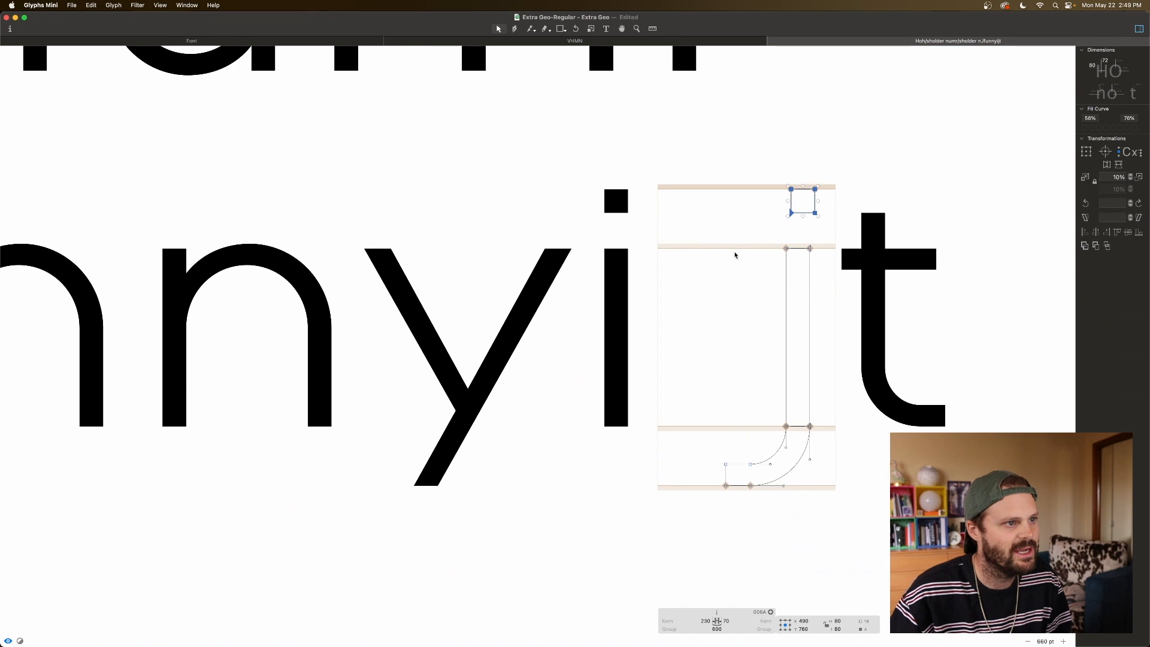
Step: Nudge the j's dot 17 units left to X 473 and check that its left edge lines up with the stem's
drag(757, 152, 794, 284)
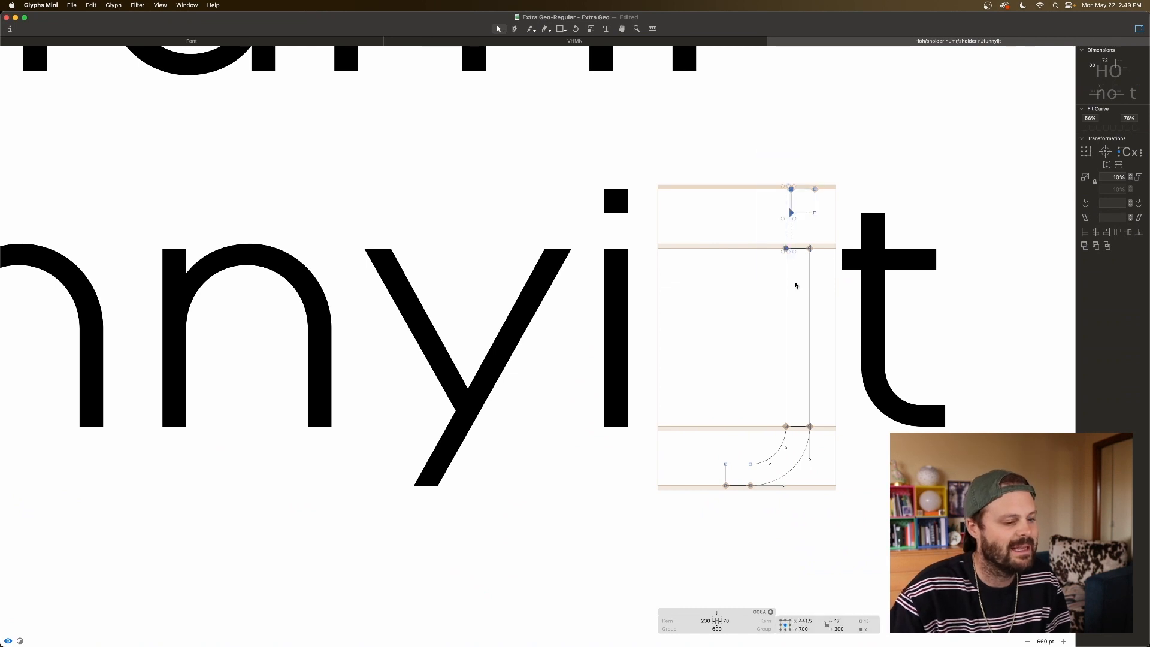
drag(779, 182, 827, 231)
key(Left)
key(Left)
key(Left)
key(Left)
key(Left)
key(Left)
key(Left)
key(Left)
key(Left)
key(Left)
key(Left)
key(Left)
key(Left)
key(Left)
key(Left)
key(Left)
key(Left)
key(space)
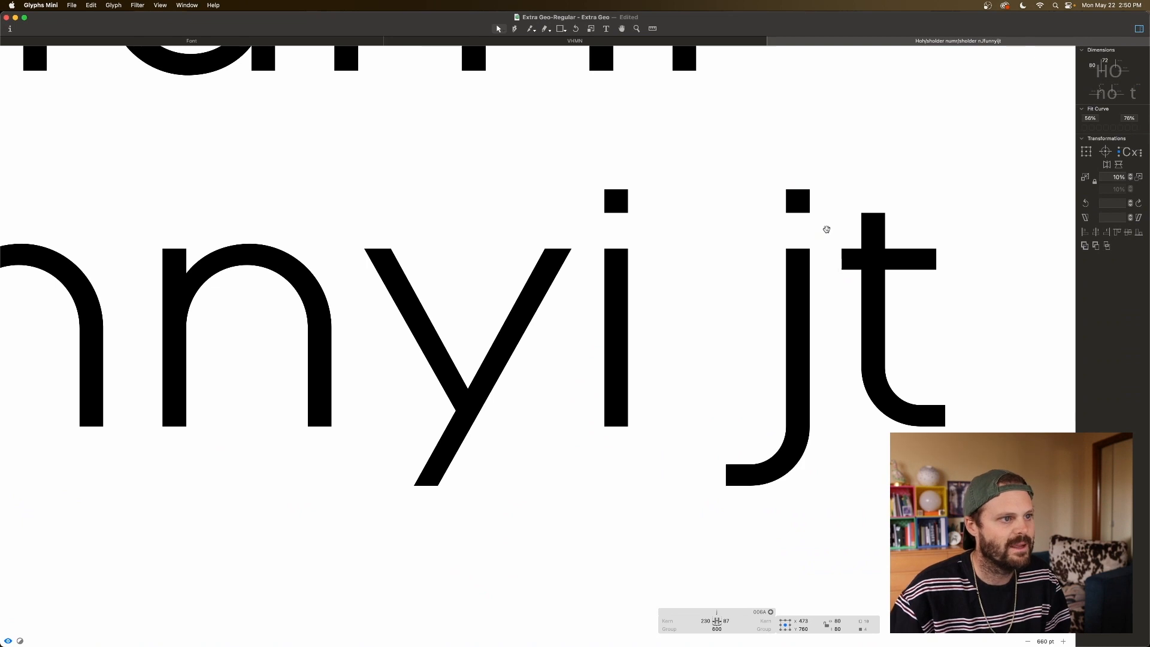
drag(770, 177, 808, 278)
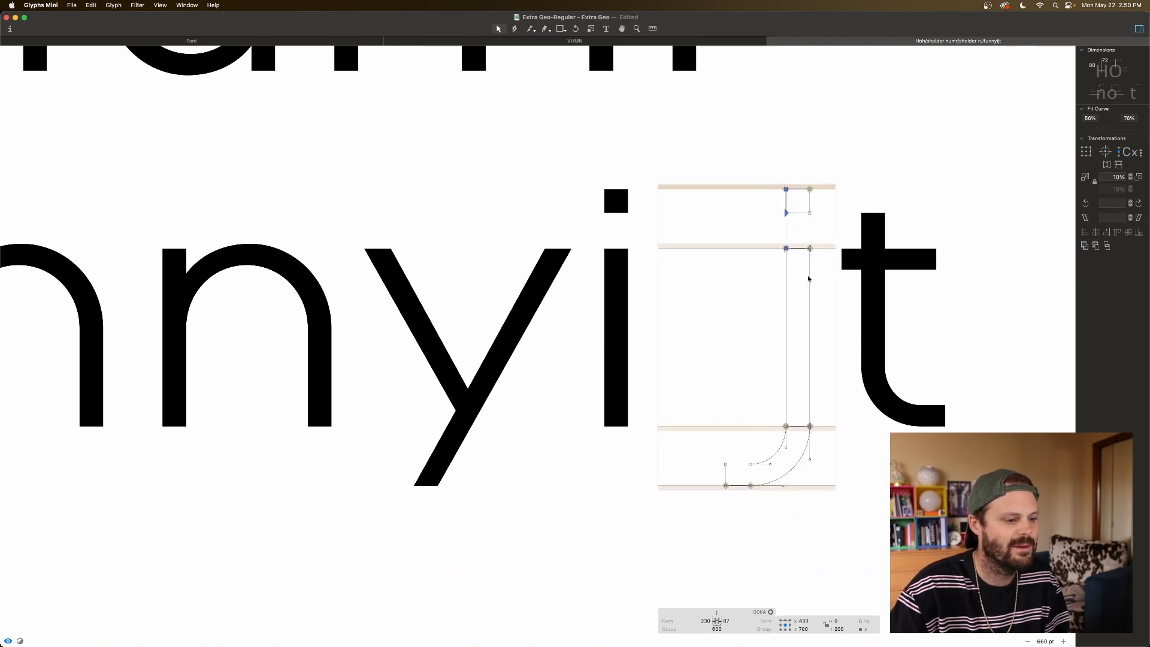
key(space)
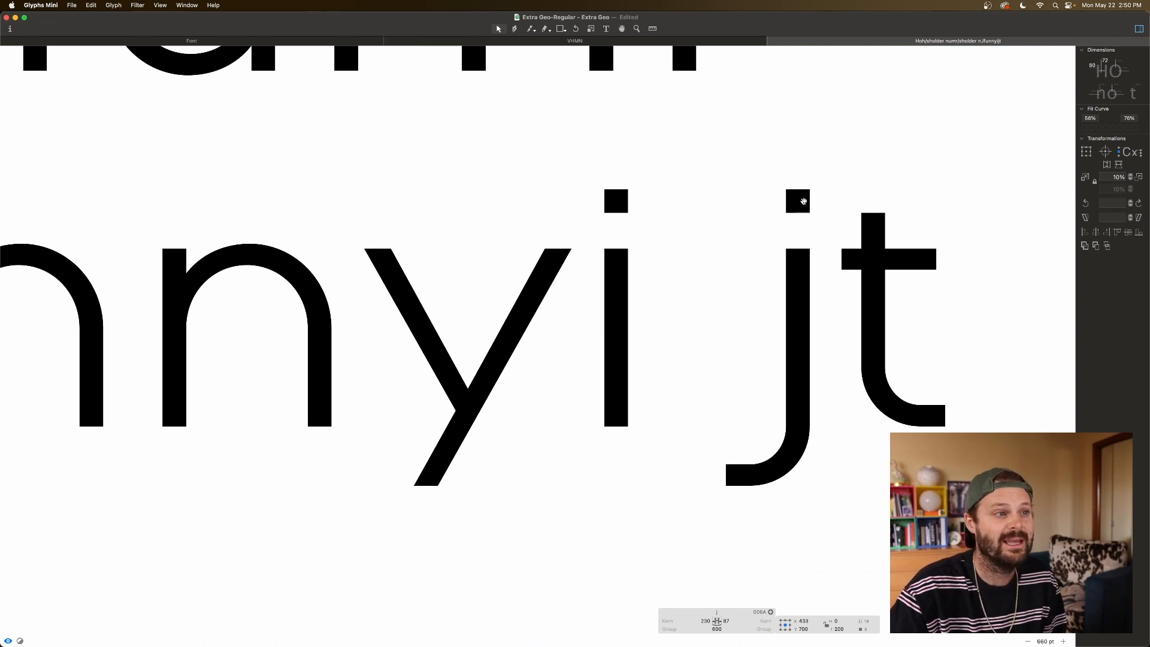
Step: Try the j's dot 10 units to either side of the stem in the filled preview and return it to X 473
drag(828, 179, 768, 236)
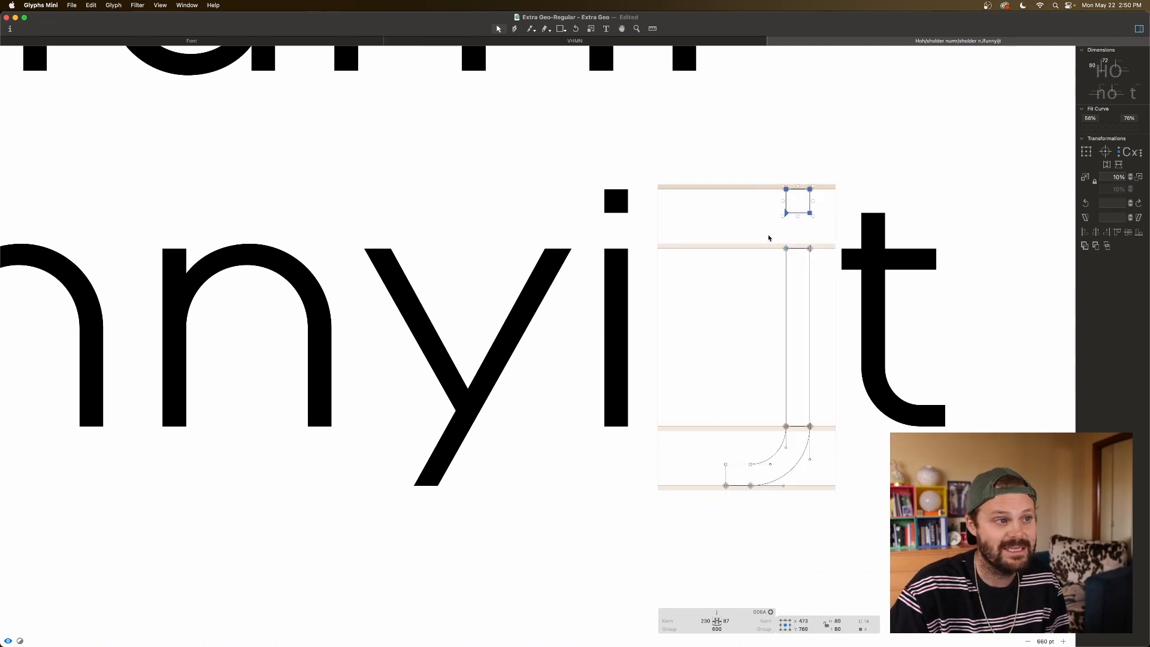
key(space)
key(shift+Right)
key(shift+Left)
key(shift+Left)
key(shift+Right)
key(shift+Left)
key(shift+Right)
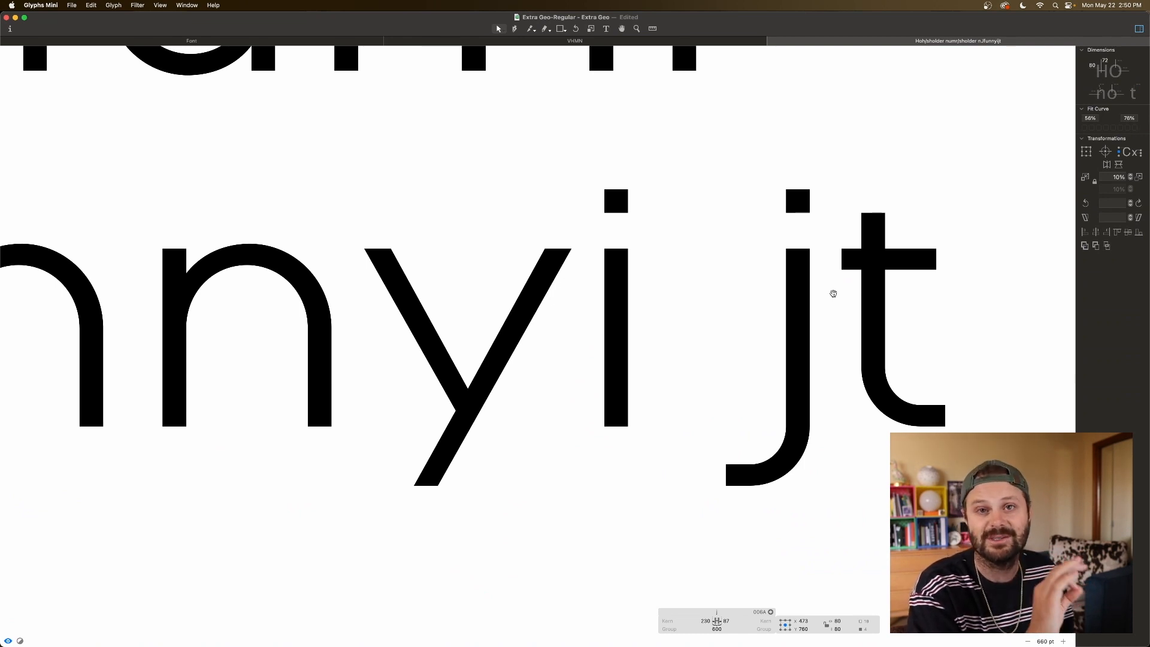
Step: Try a left sidebearing of 220 on the j
double_click(833, 293)
click(703, 622)
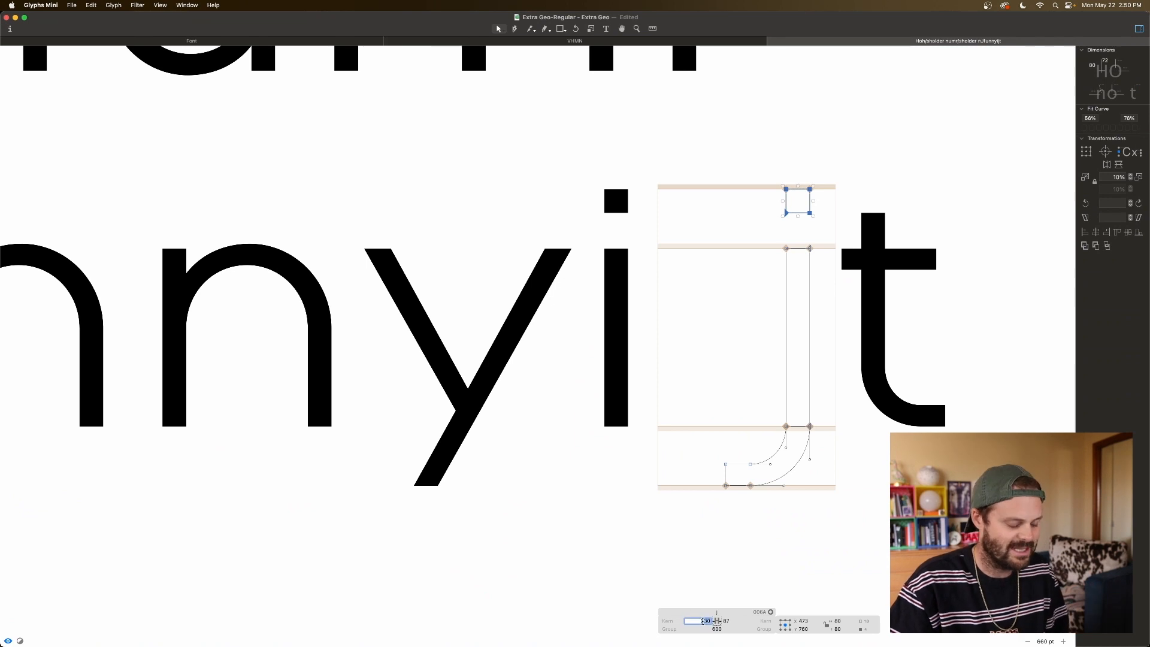
text(220)
key(Return)
Step: Set the j's left sidebearing to -50, tighten it to -80, and judge the spacing in the filled preview
click(702, 621)
key(BackSpace)
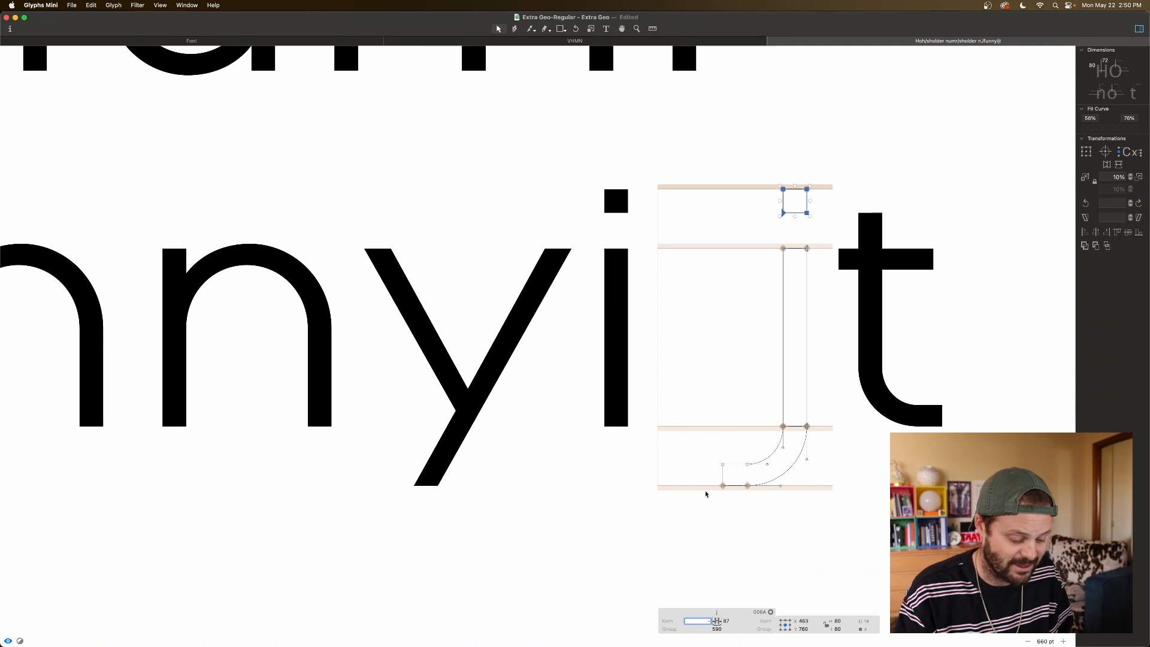
text(-50)
key(Tab)
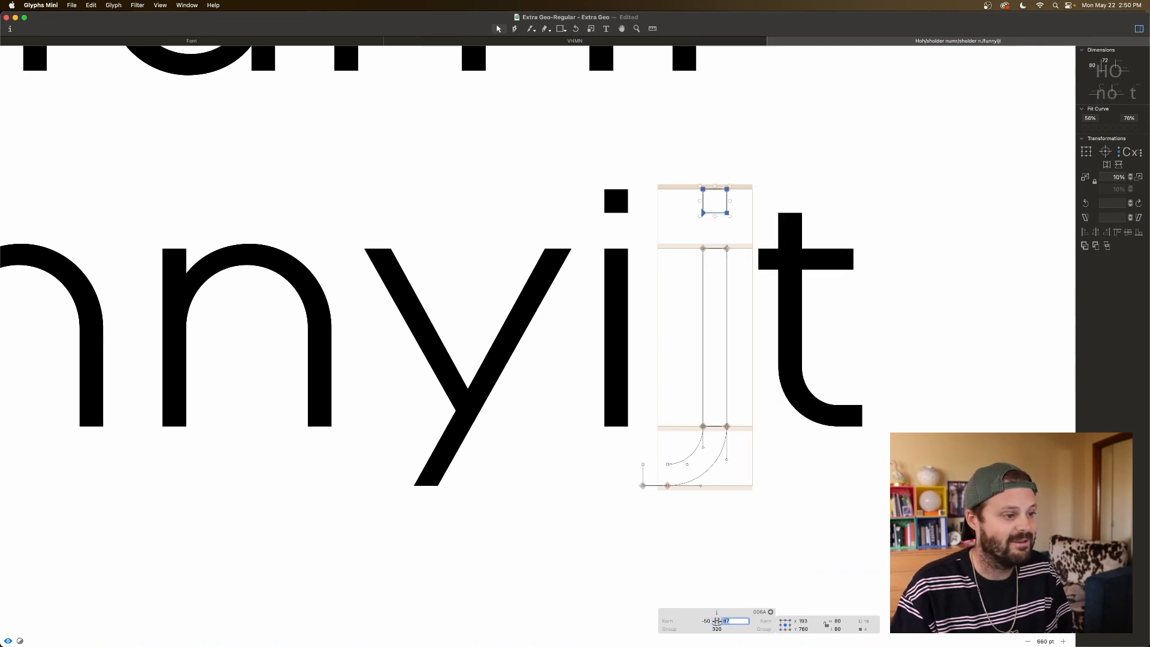
drag(702, 621, 724, 624)
key(shift+Down)
key(shift+Down)
key(shift+Down)
key(Return)
key(space)
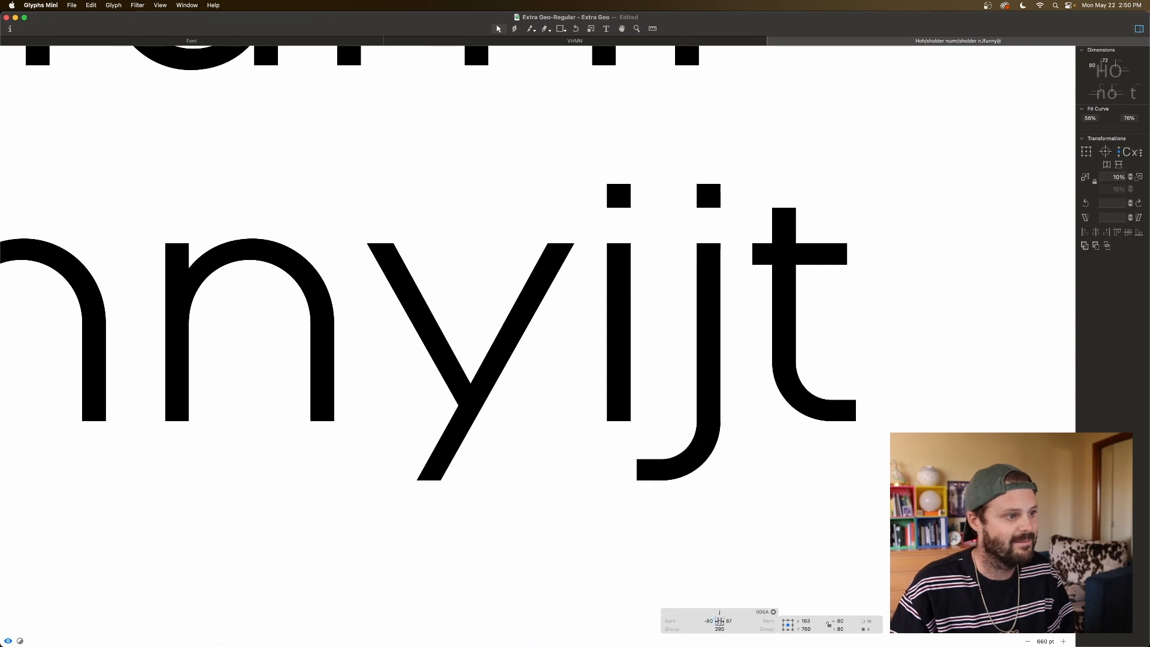
Step: Tighten the j's left sidebearing further in steps of 10 to -130, so its tail tucks under the i
click(711, 621)
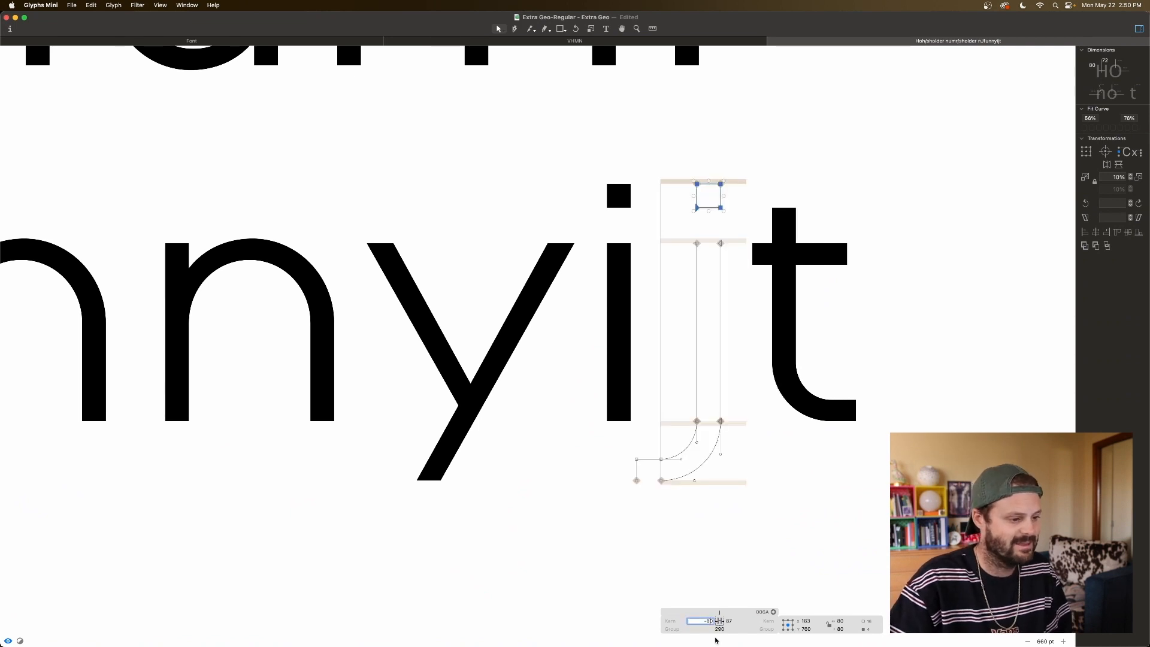
key(shift+Down)
key(Return)
click(710, 622)
scroll(710, 621, down, 1)
key(Return)
click(708, 621)
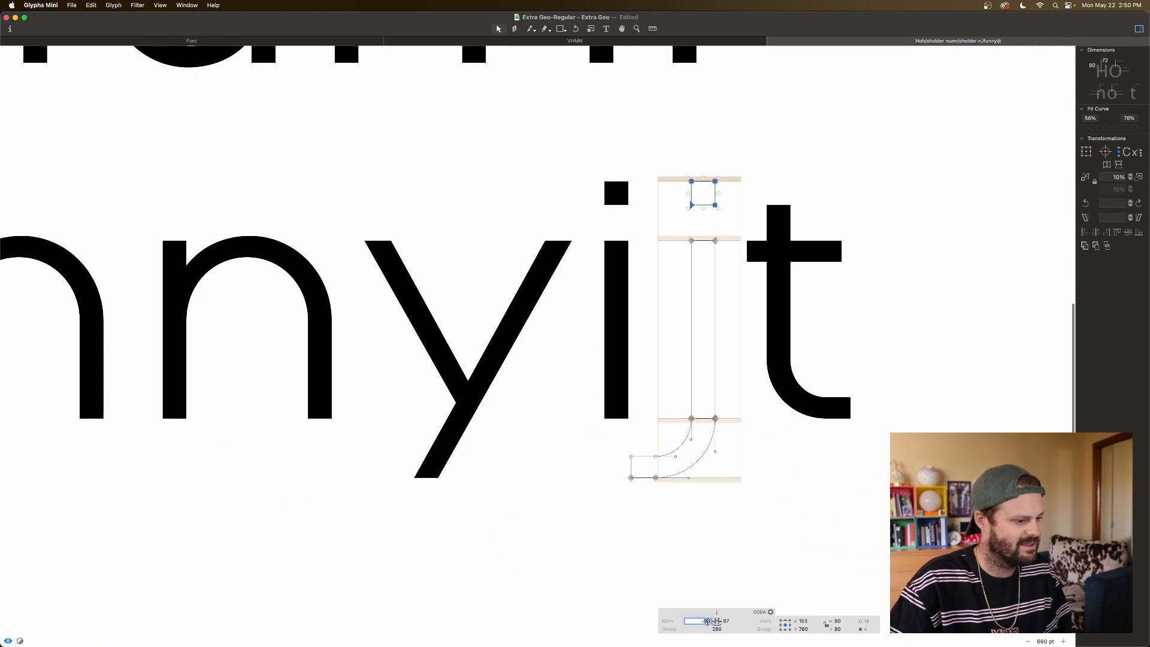
key(shift+Down)
key(shift+Down)
key(shift+Down)
key(shift+Down)
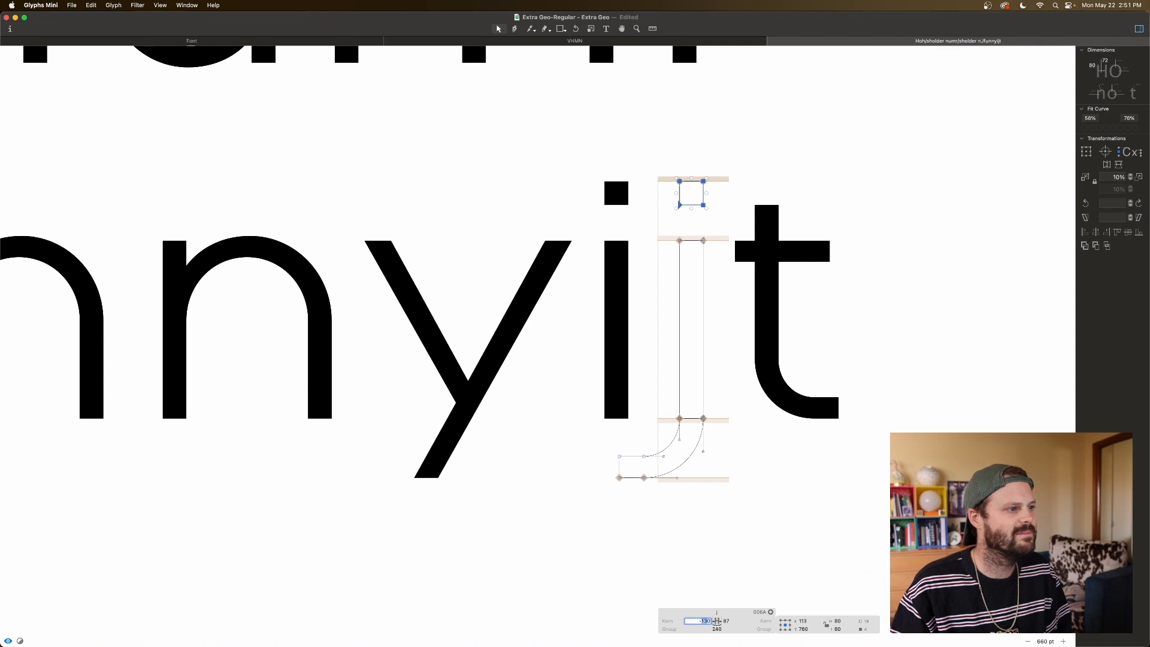
Step: Loosen the j's left sidebearing in steps of 10 to -110 and judge the whole line in the filled preview
key(shift+Up)
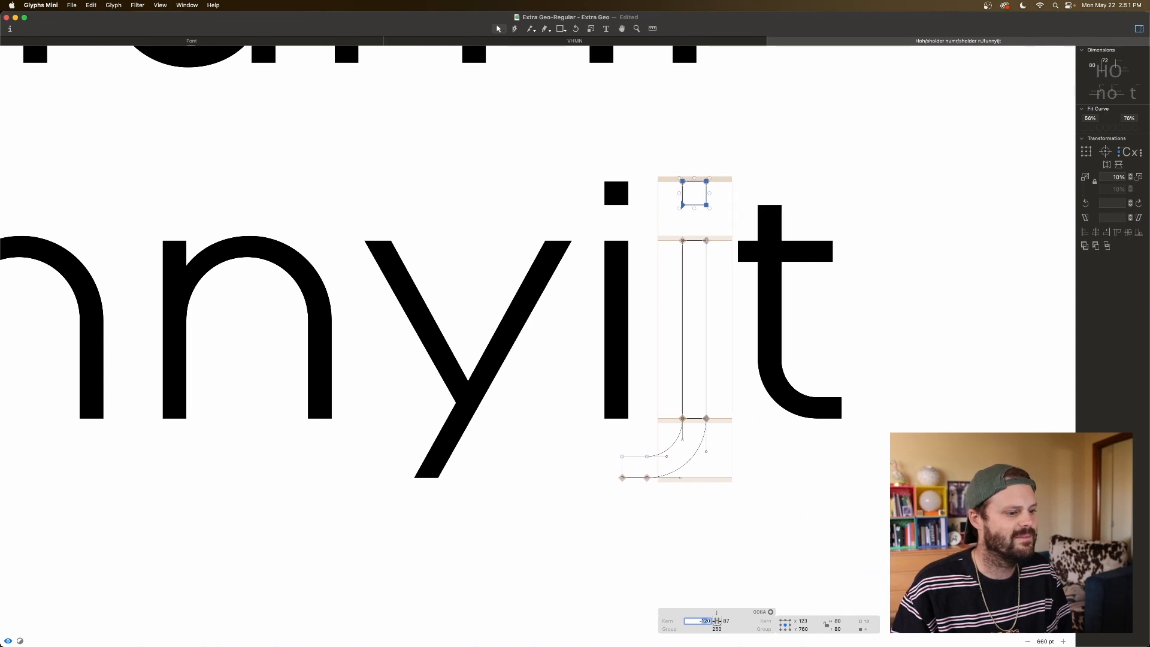
key(shift+Up)
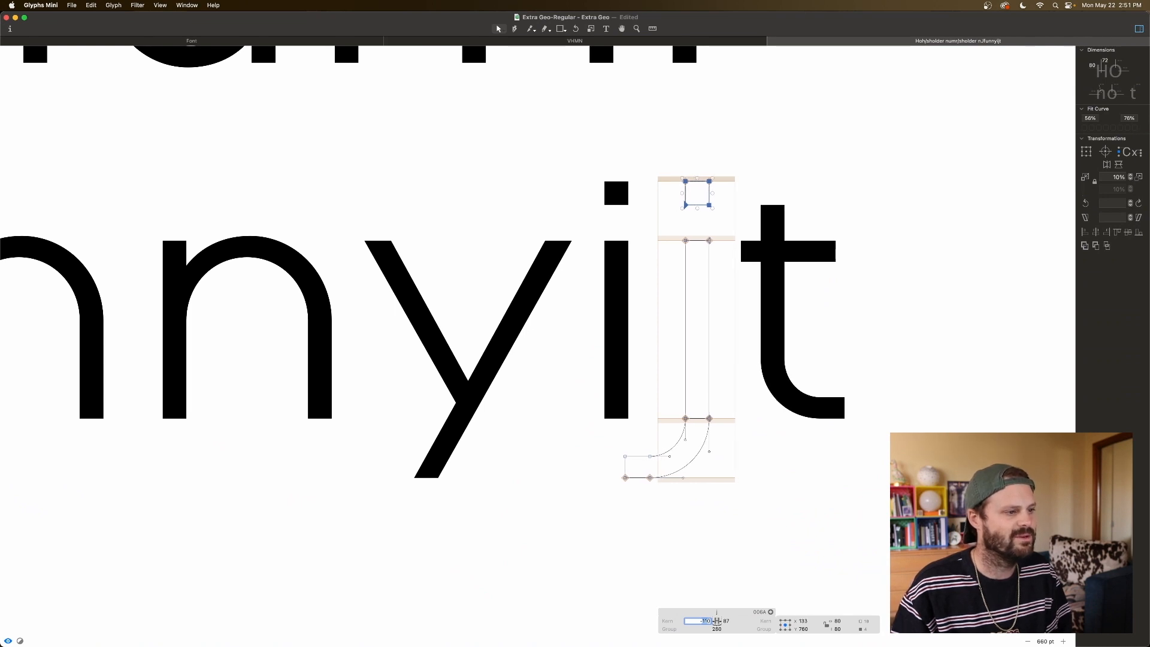
key(space)
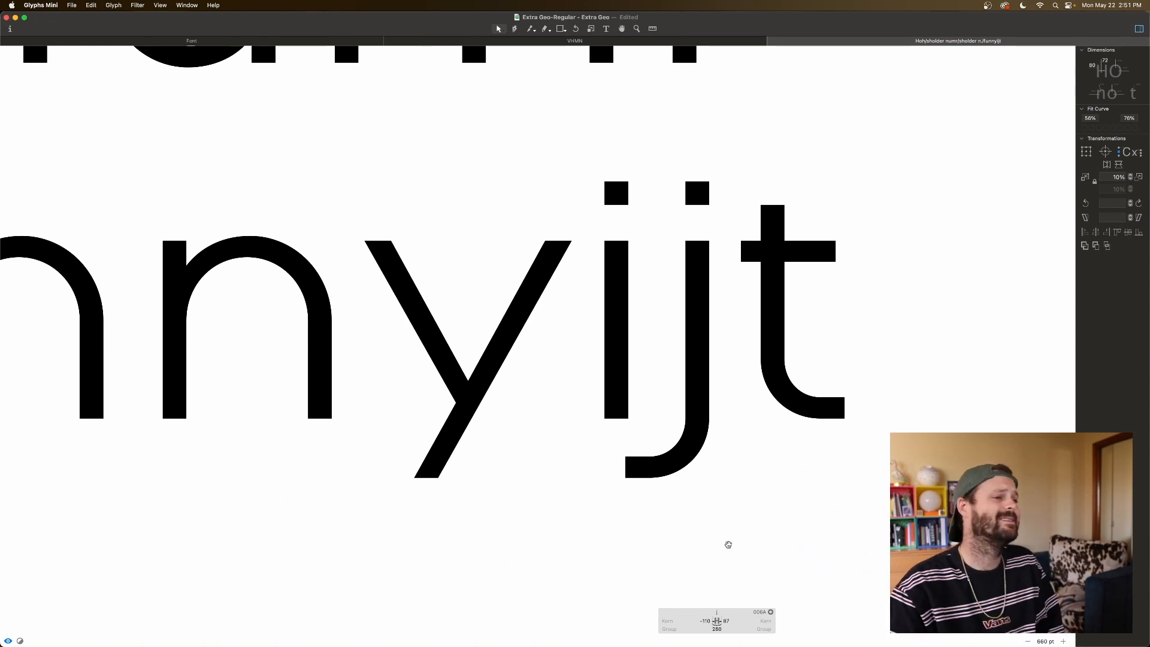
key(super+minus)
key(super+minus)
scroll(722, 519, left, 1)
scroll(722, 519, left, 5)
key(space)
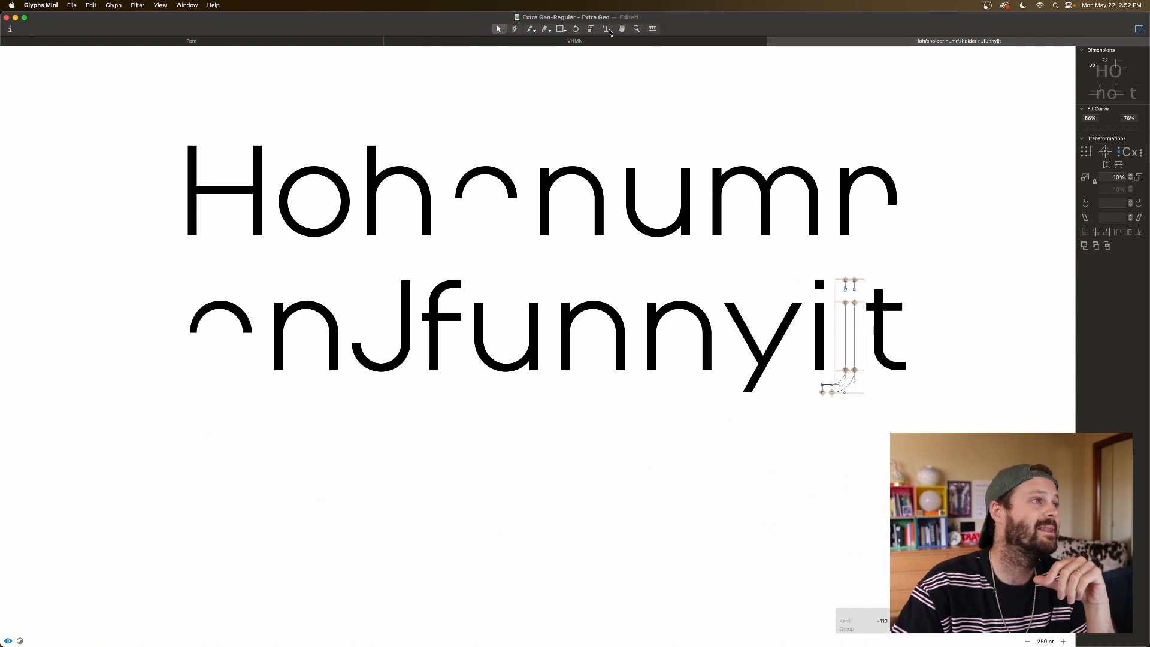
Step: Add an uppercase S and a lowercase s on a new line of the sample text, with an H in front of them
key(t)
click(924, 317)
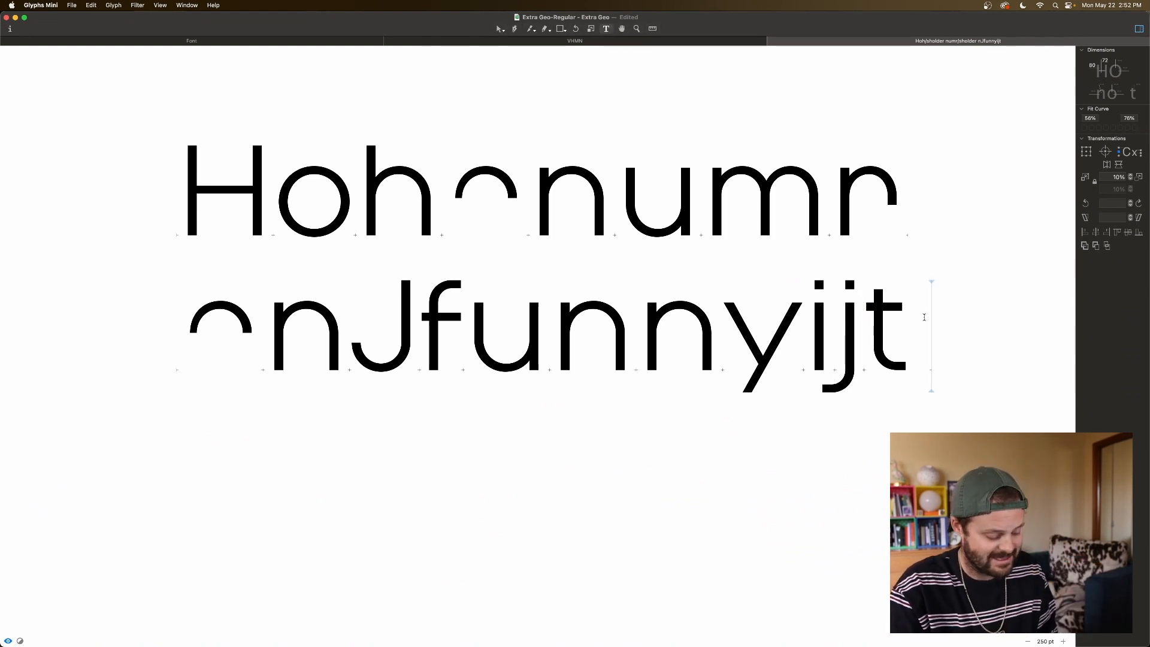
text(S)
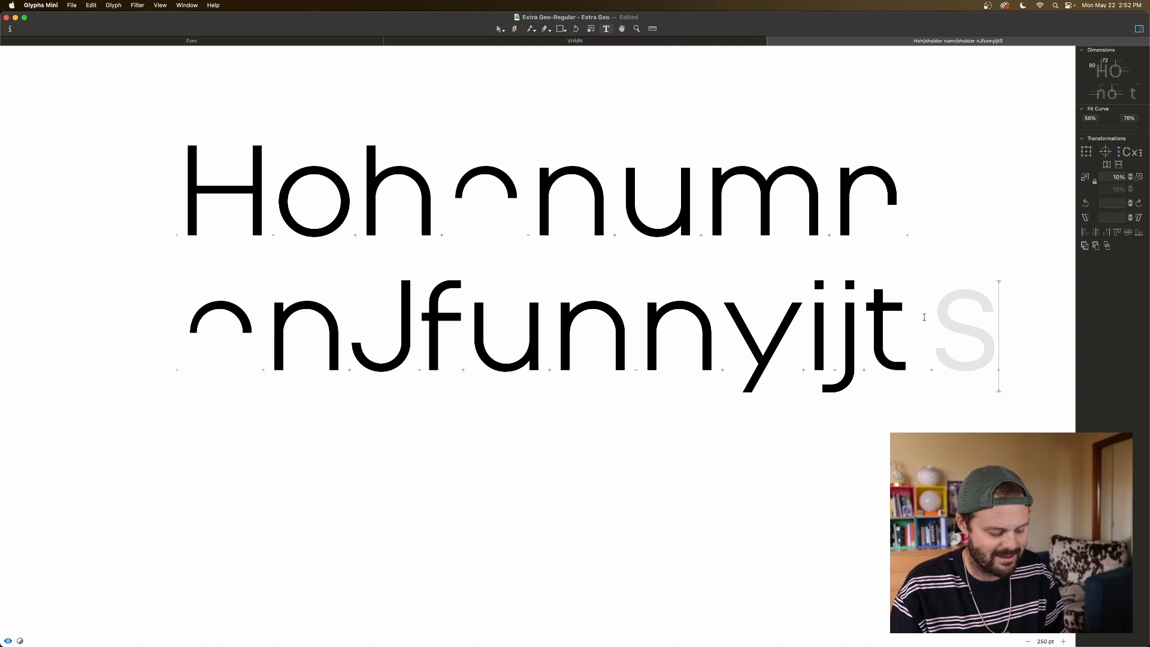
text(s)
click(924, 317)
key(Return)
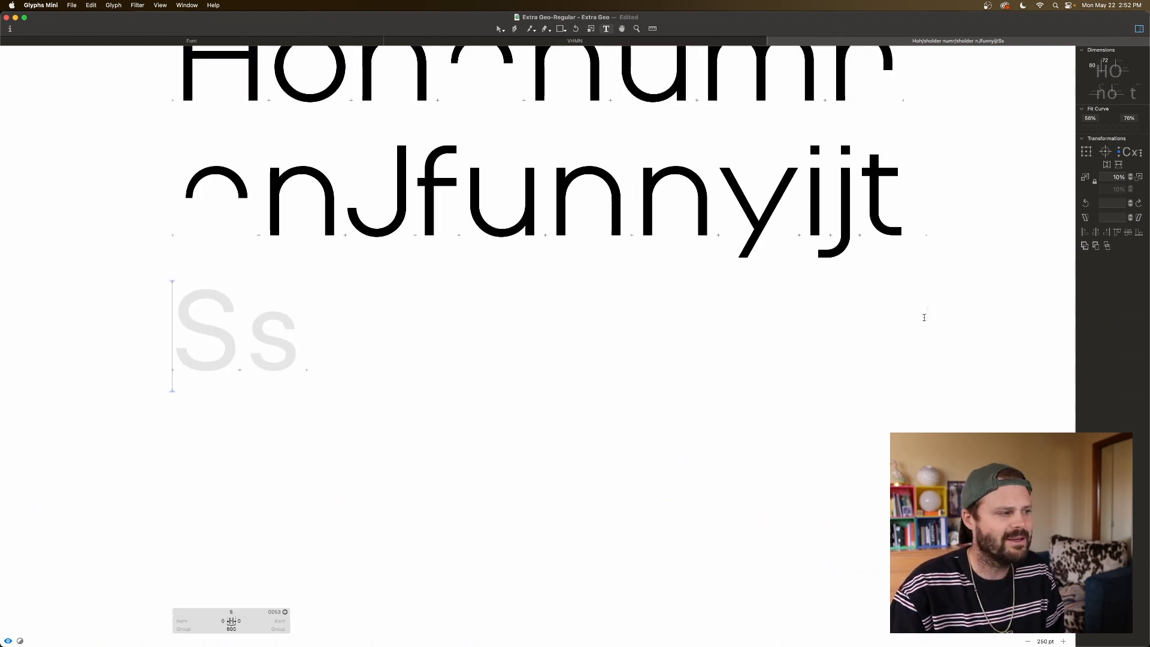
scroll(360, 289, up, 5)
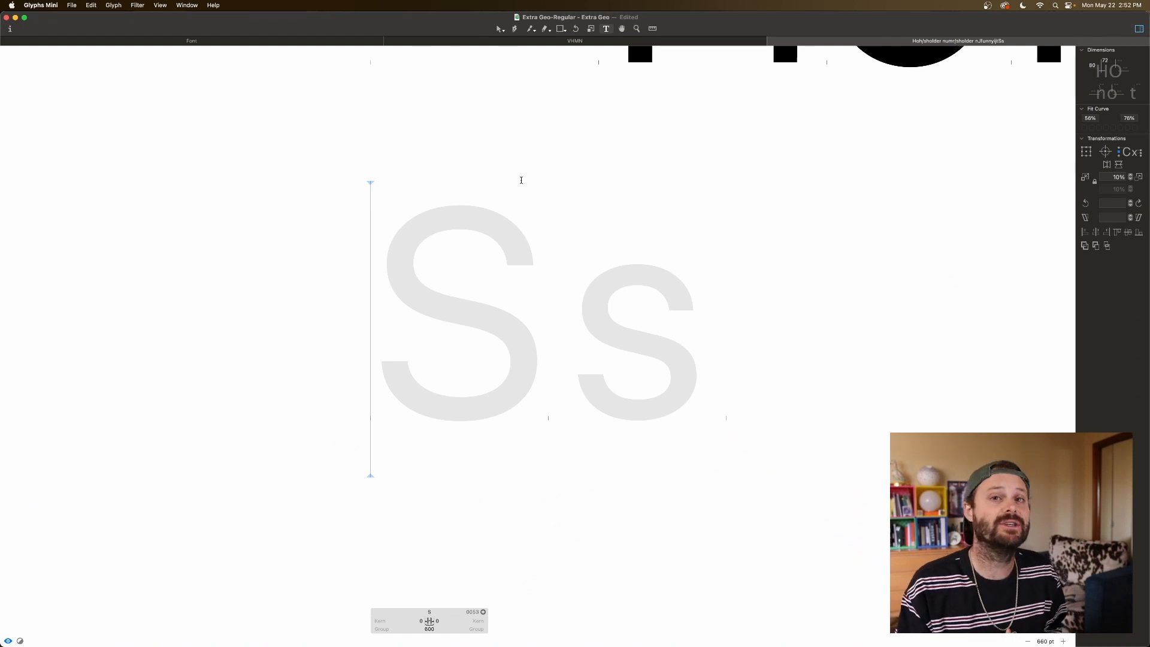
text(H)
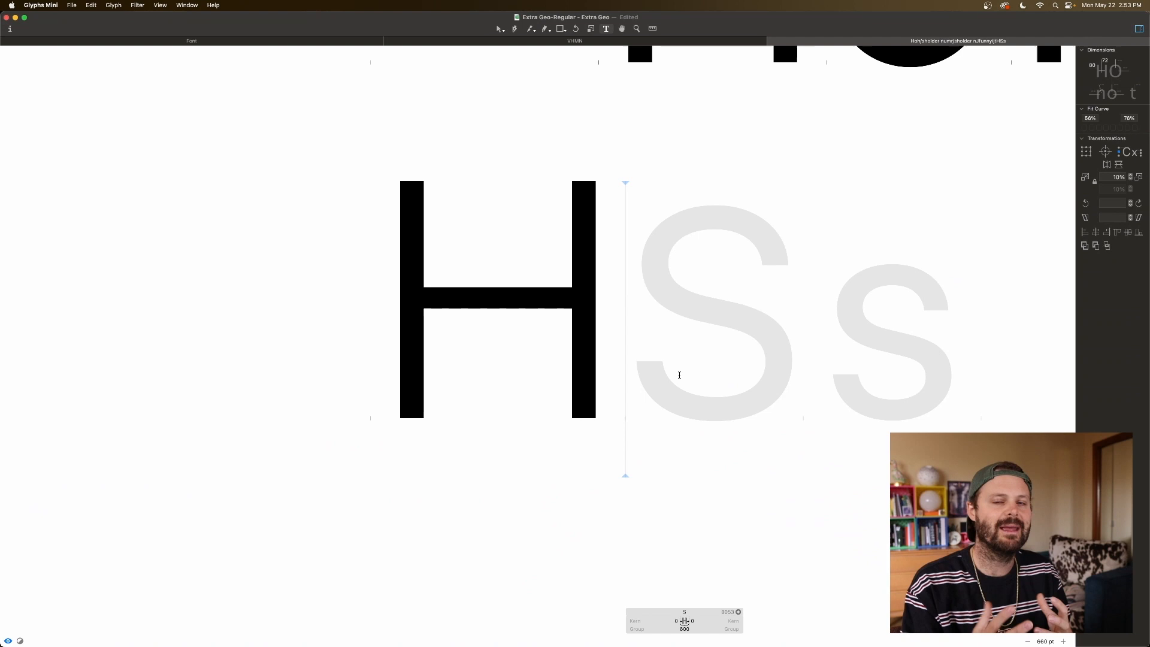
Step: Draw a circle 416 wide and 416 high in the uppercase S glyph and place it at the baseline
key(Escape)
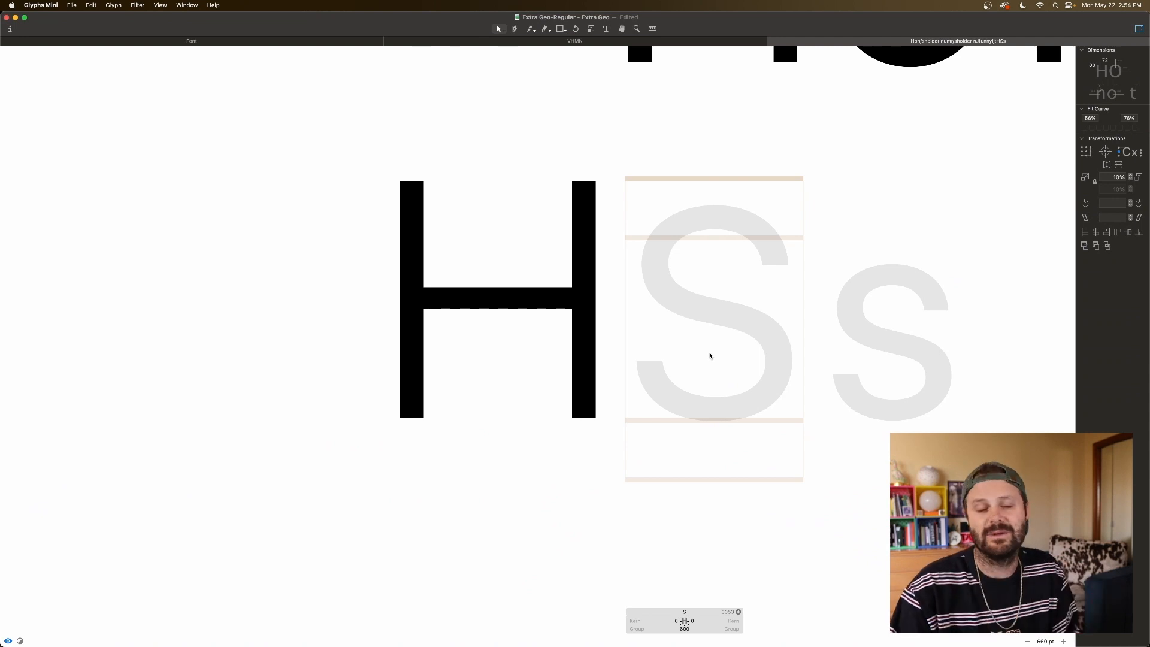
key(shift+f)
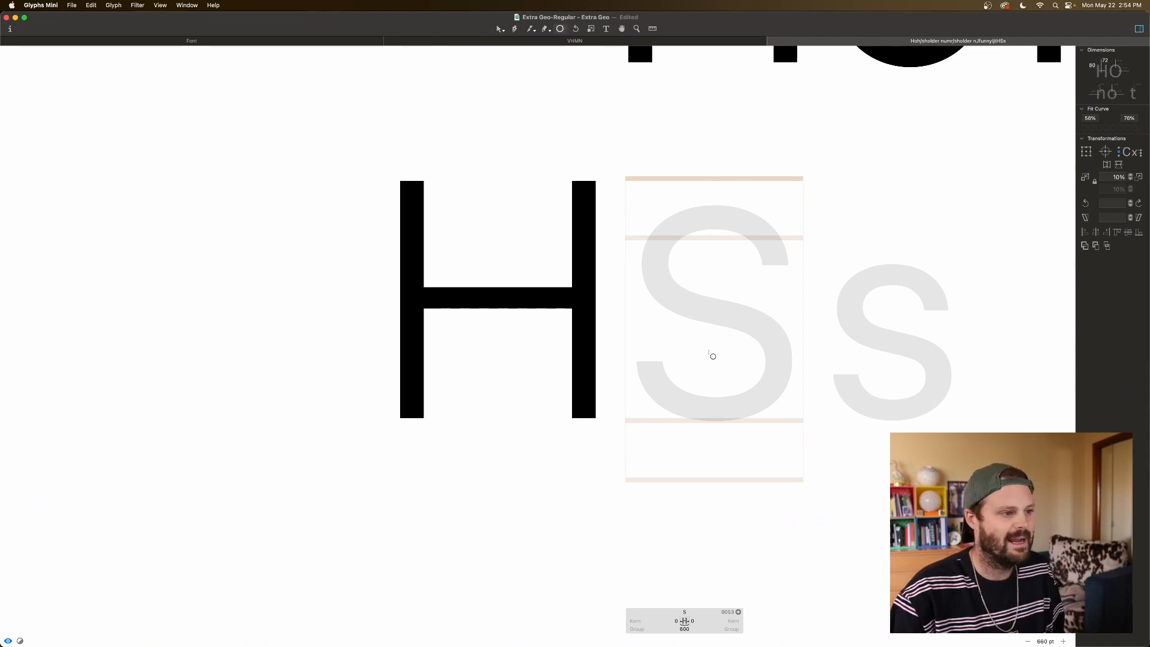
click(713, 355)
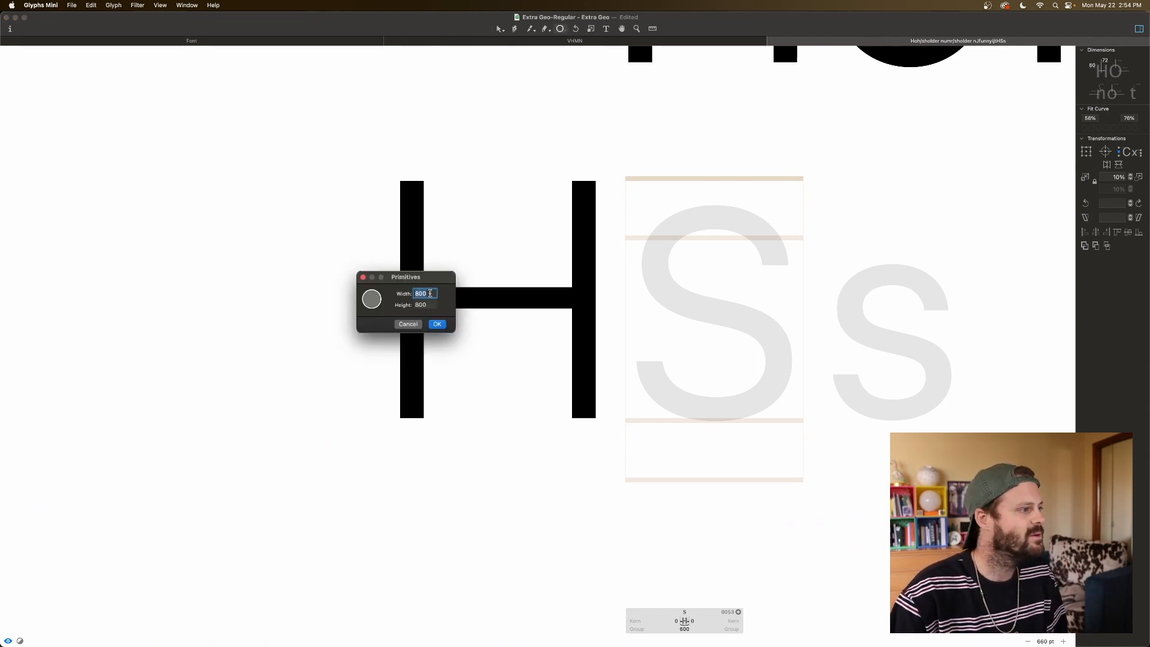
text(416)
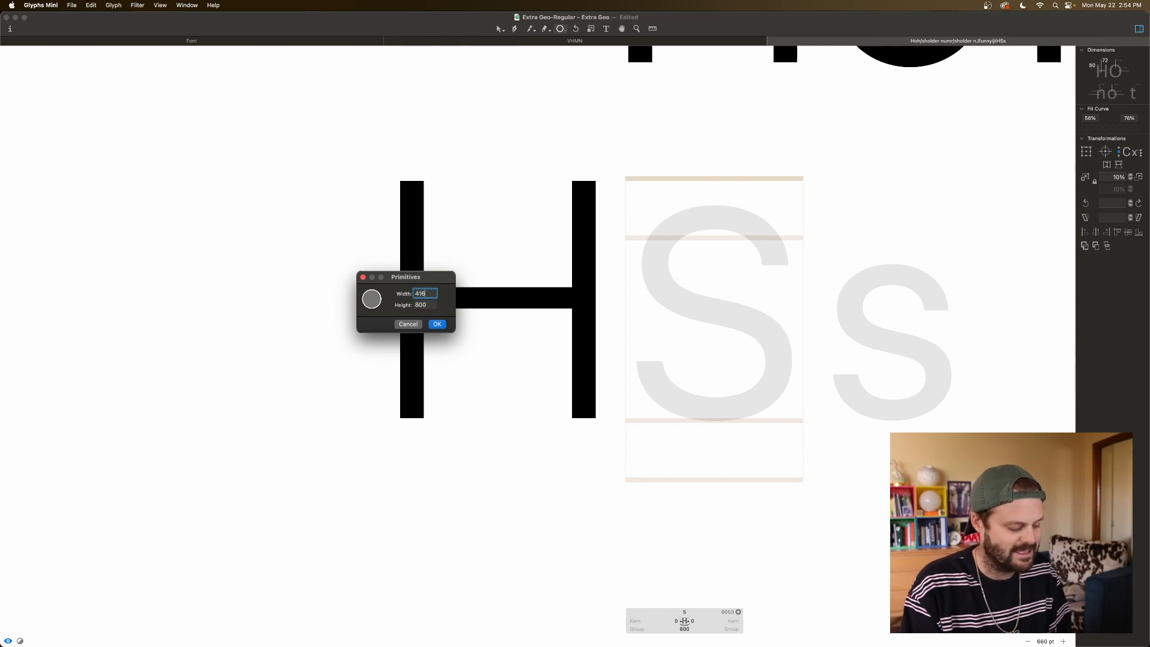
key(Tab)
text(416)
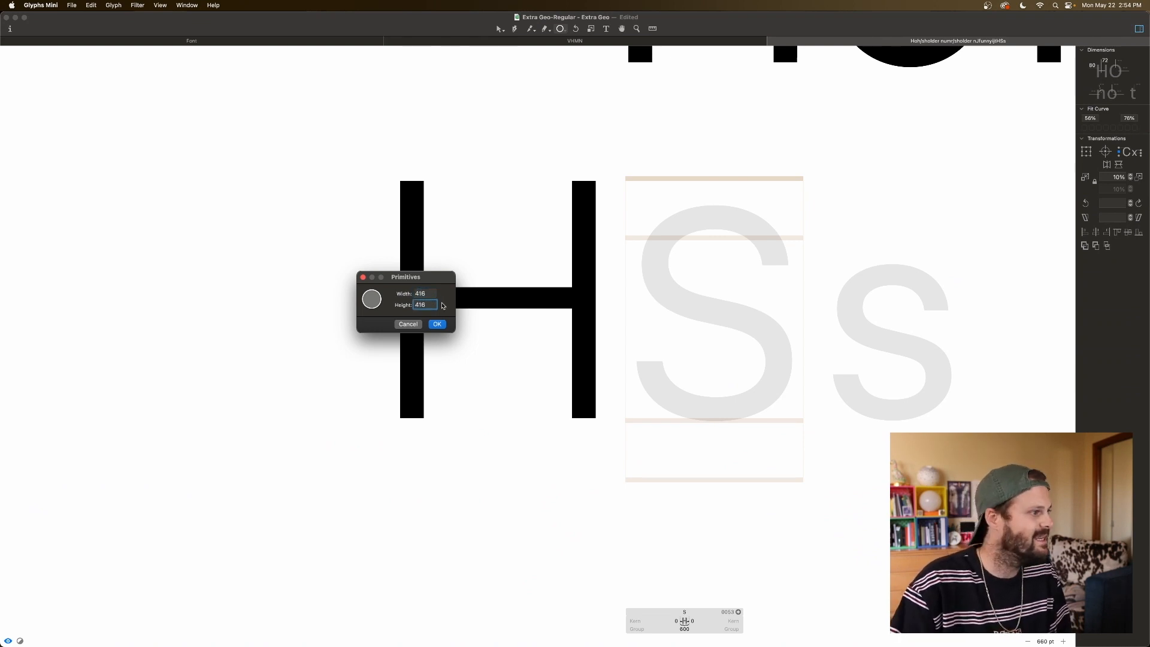
click(441, 327)
key(v)
drag(811, 345, 754, 412)
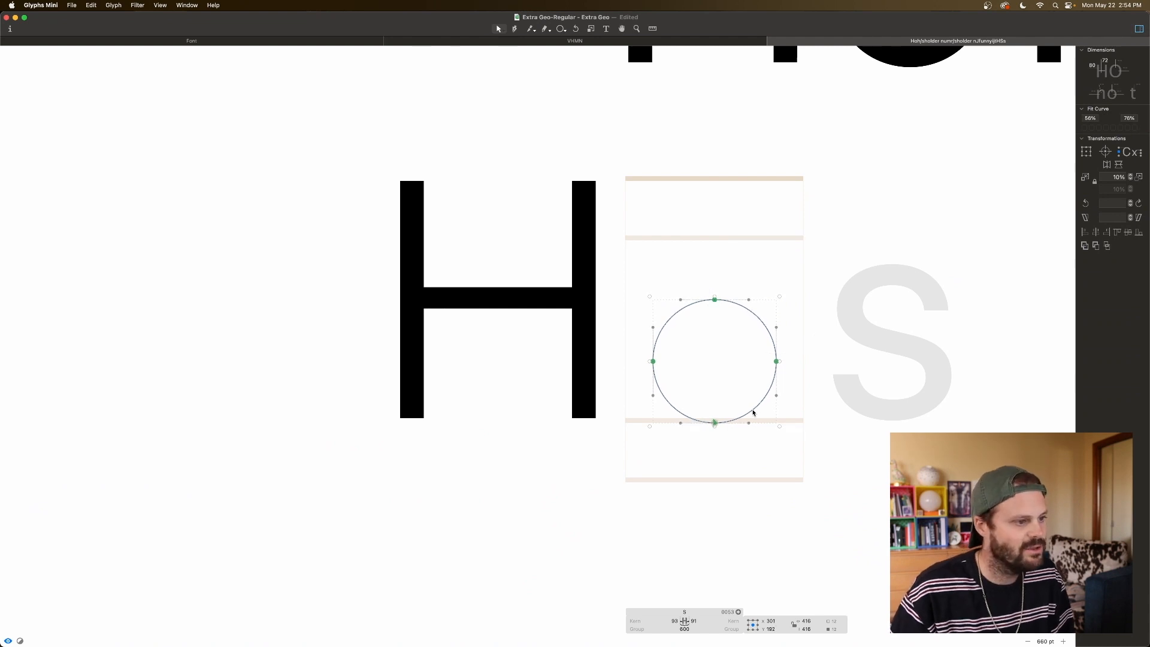
Step: Duplicate the circle in place and offset the copy by -82 horizontally and -74 vertically to form a ring
click(738, 360)
double_click(760, 321)
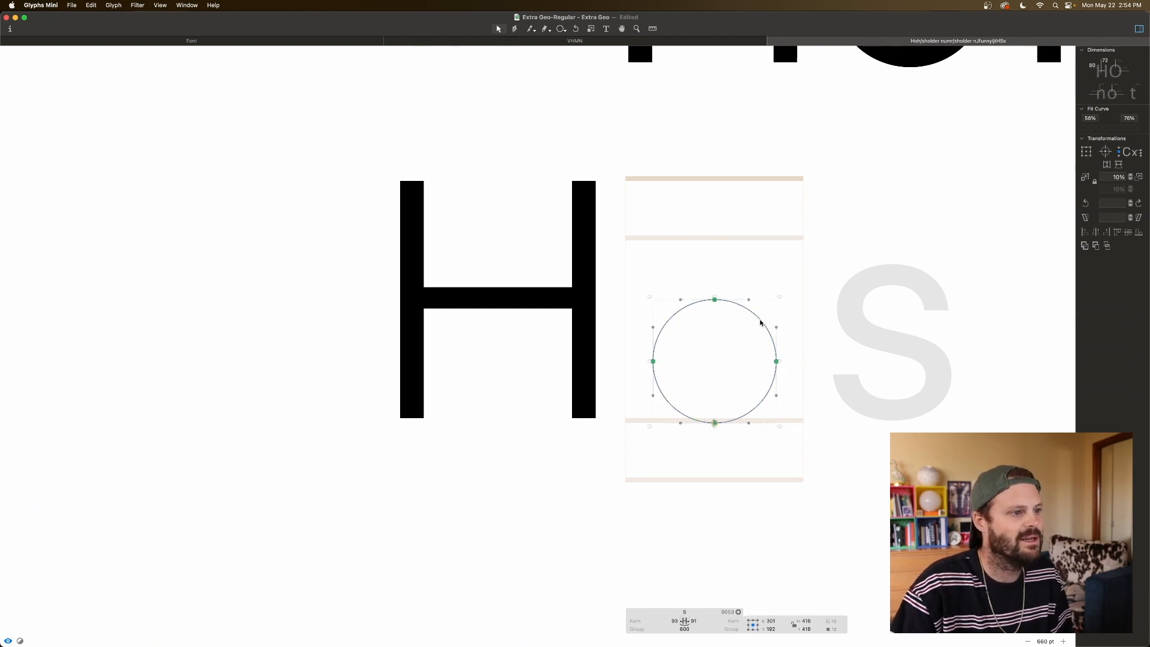
key(super+c)
key(super+v)
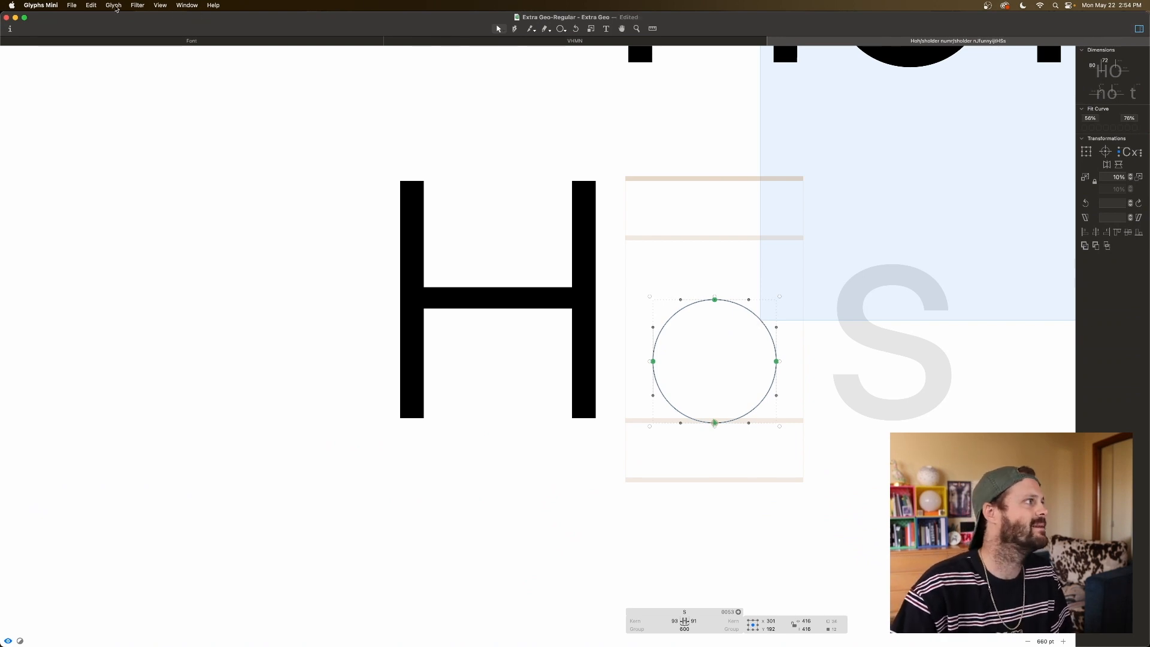
click(129, 7)
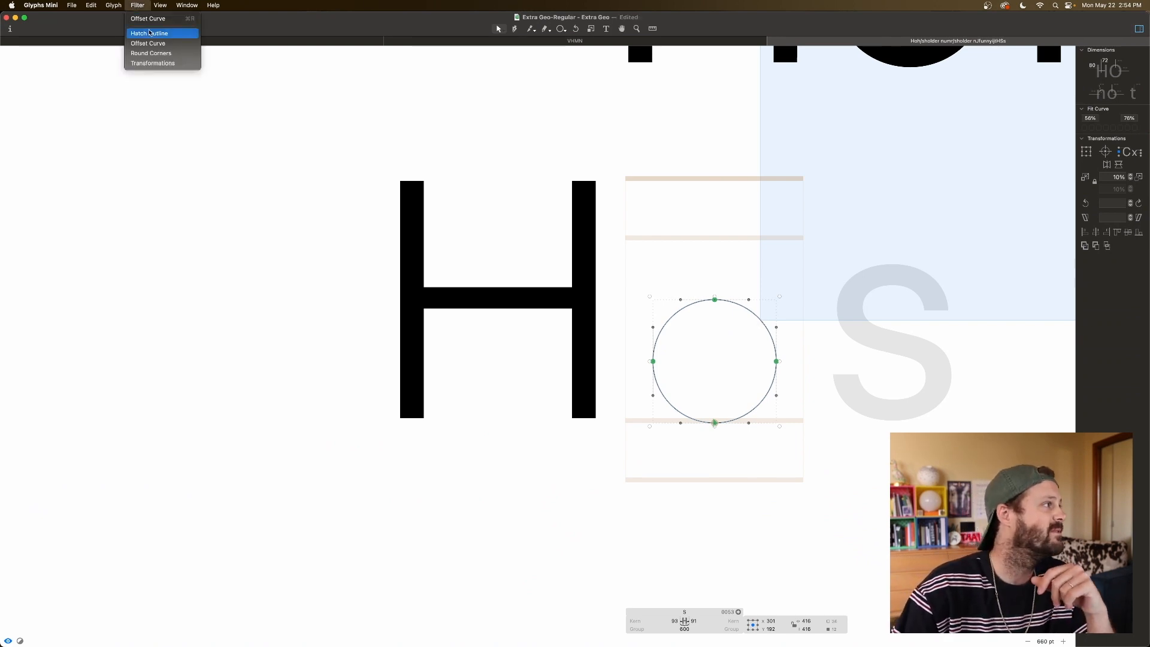
click(148, 19)
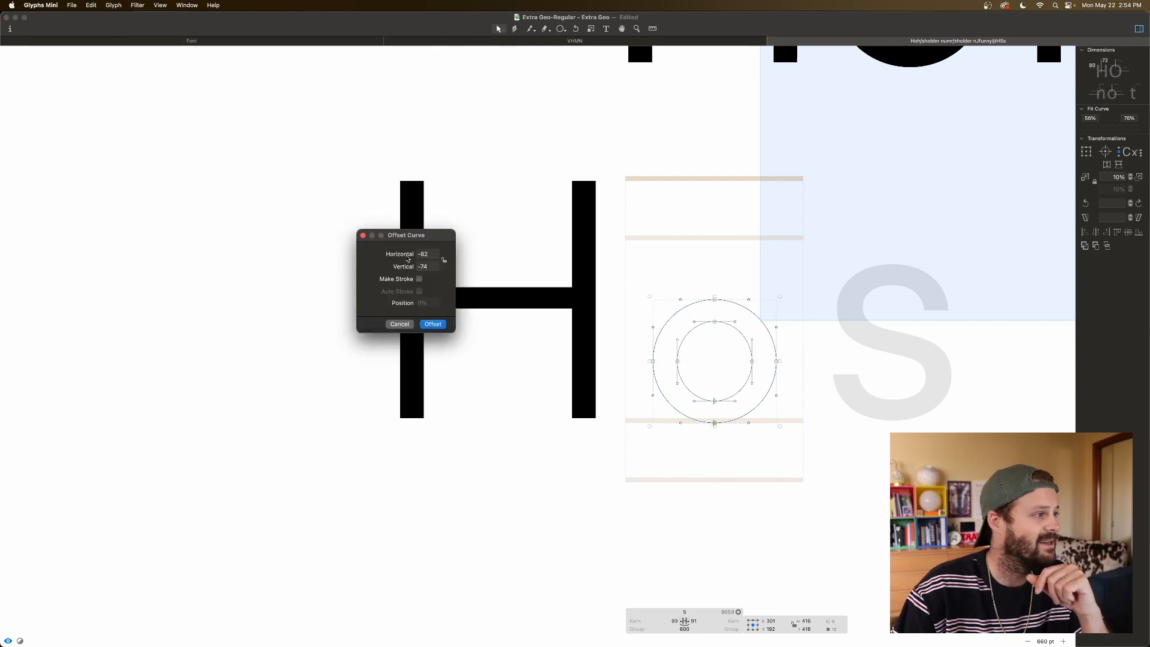
double_click(434, 254)
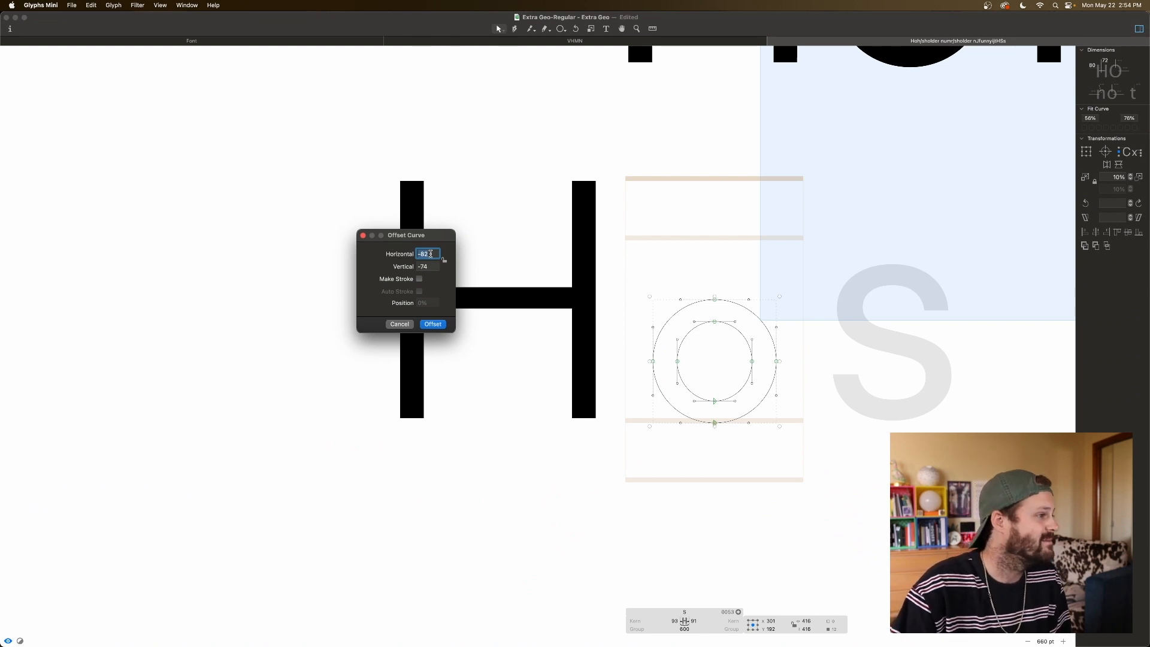
click(432, 254)
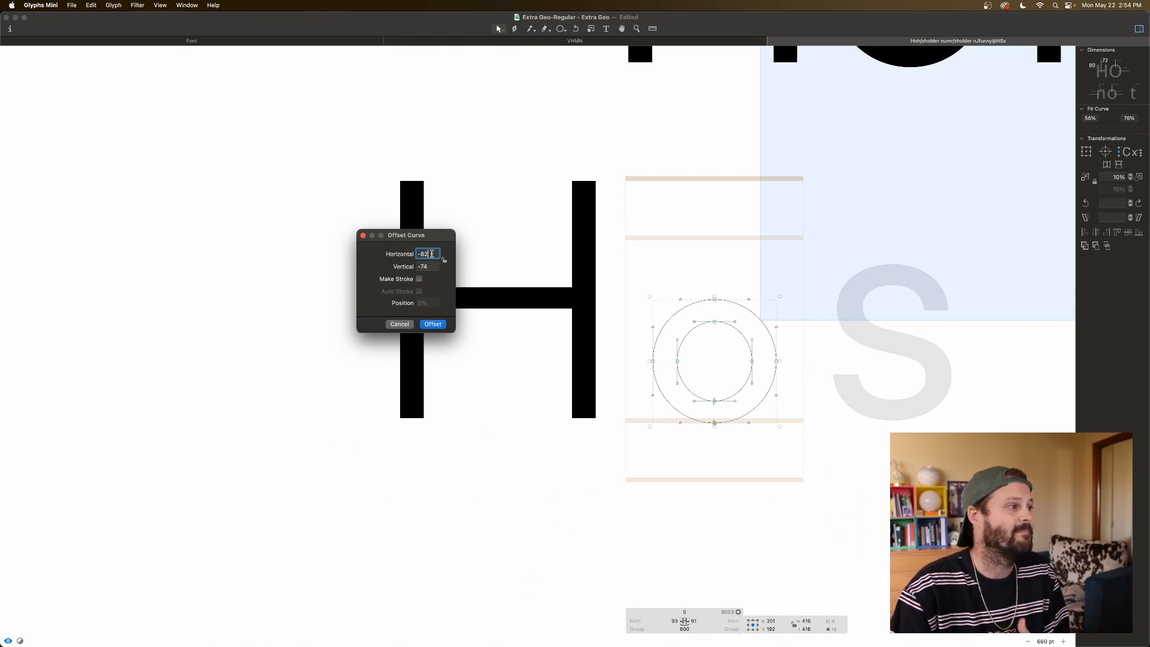
click(430, 266)
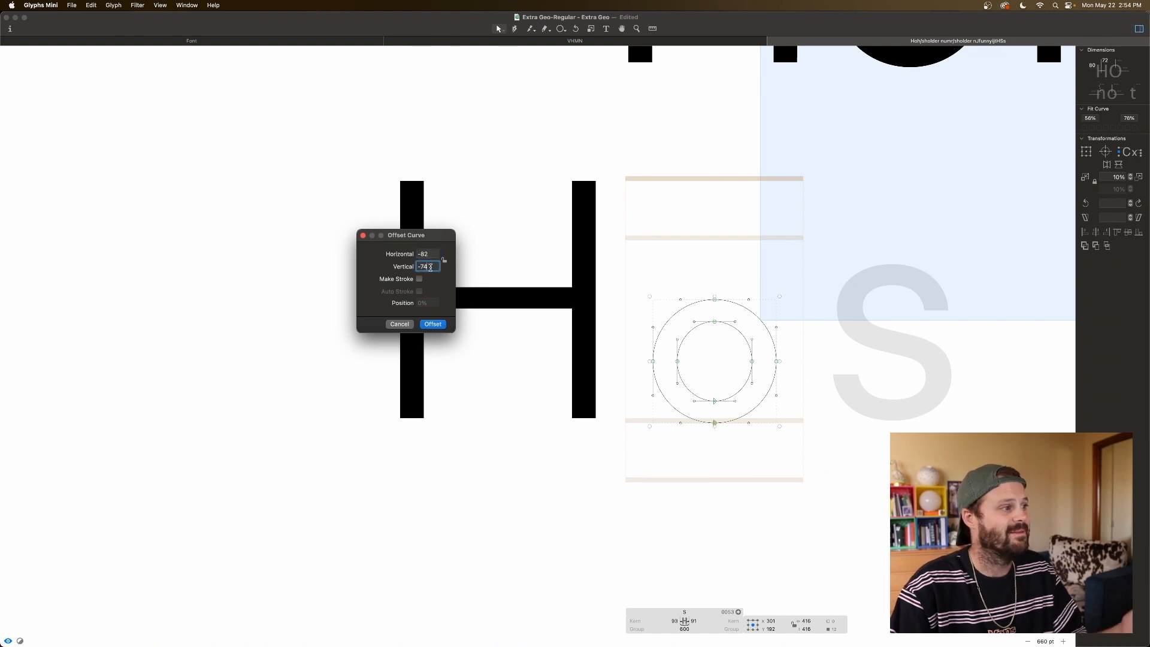
click(431, 324)
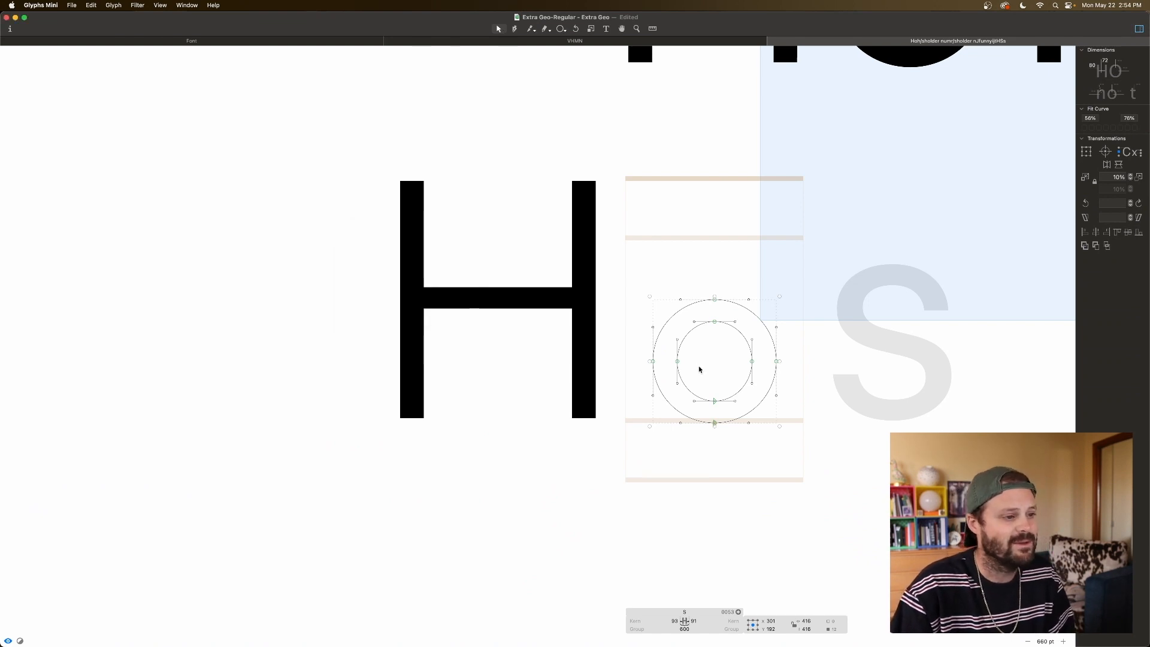
Step: Duplicate the ring, raise the copy to Y 608 so it stacks on the lower ring, and check the filled preview
key(super+a)
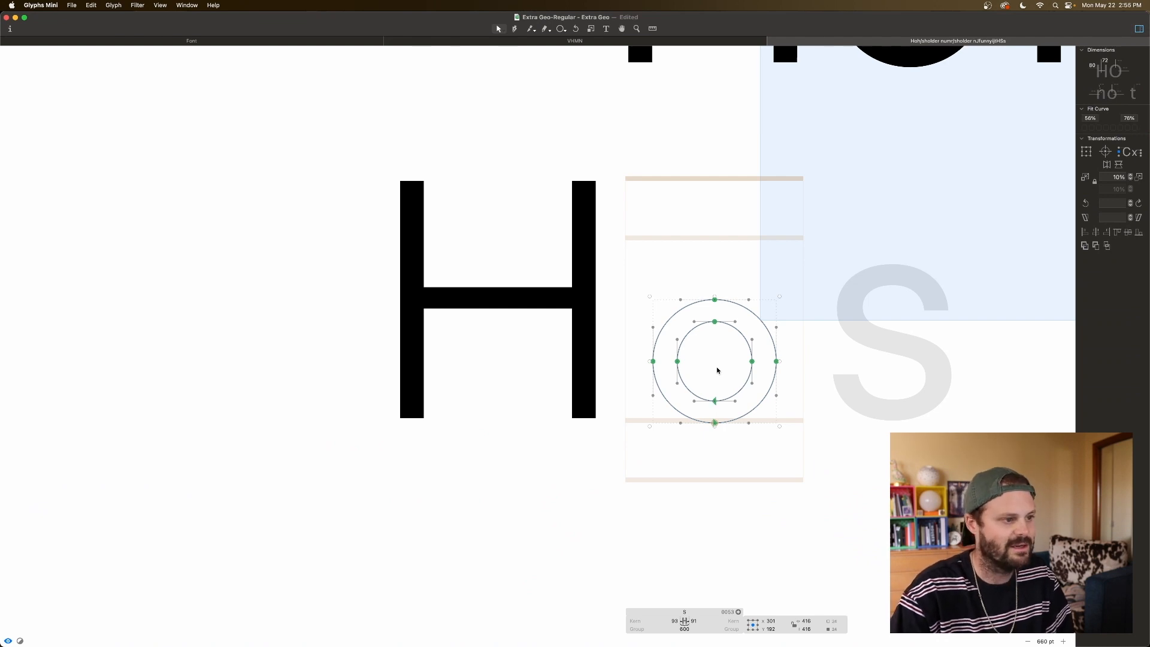
key(space)
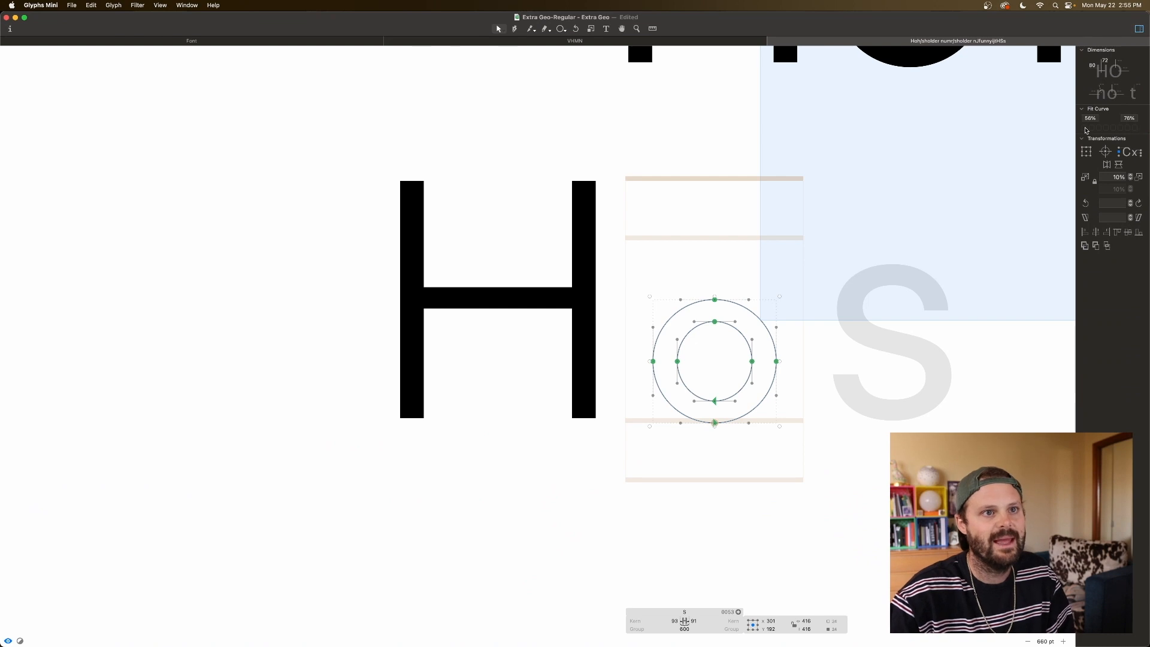
key(space)
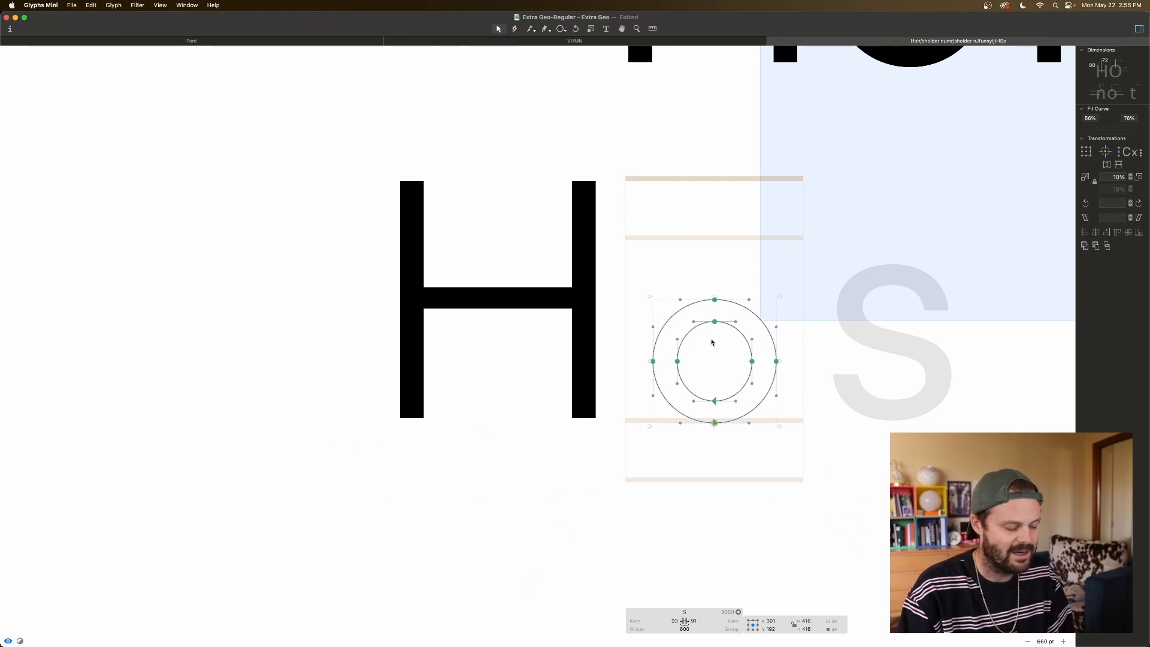
key(super+Up)
key(super+Up)
key(super+Up)
key(super+Up)
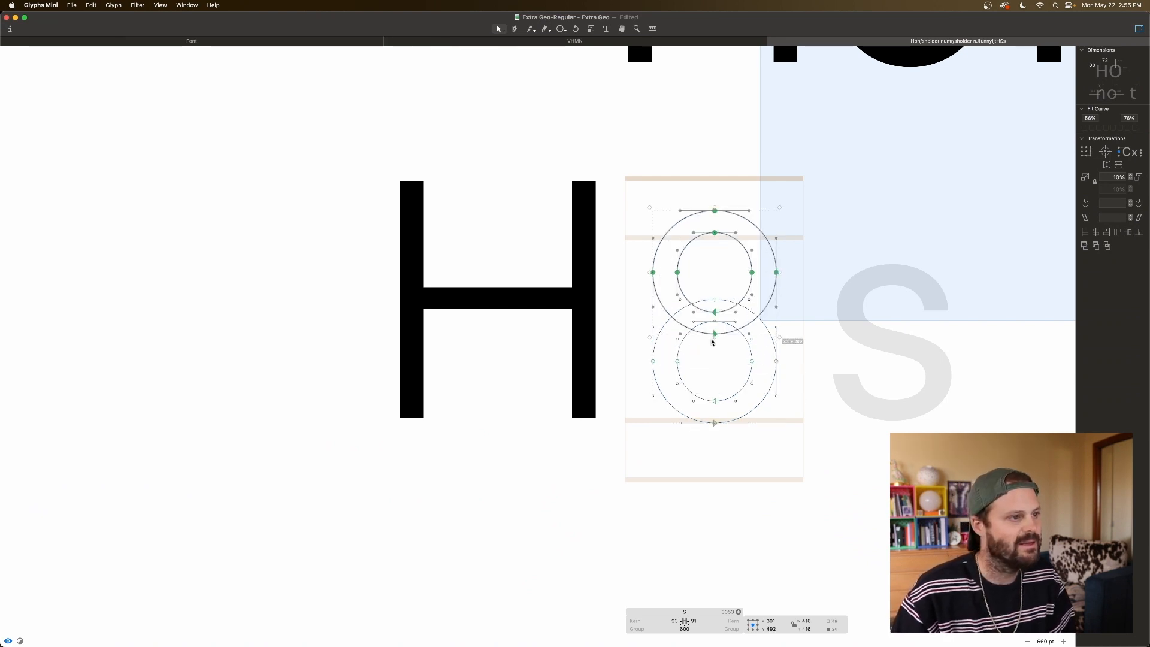
key(shift+Up)
key(Up)
key(Up)
key(Up)
key(Up)
key(Up)
key(Up)
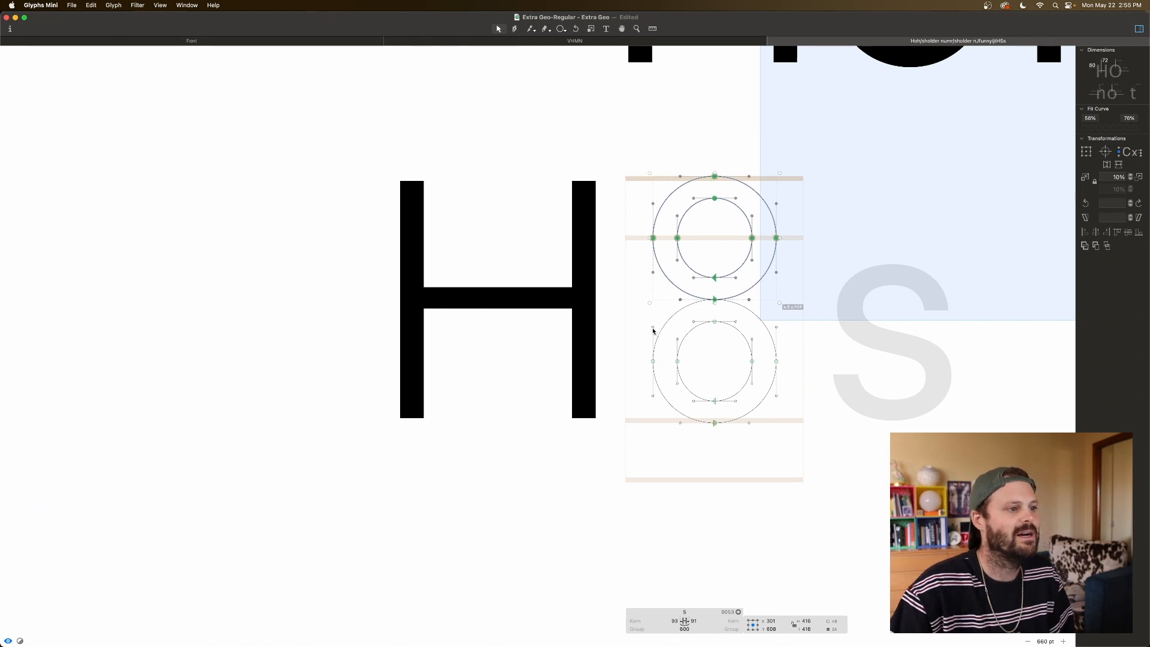
click(703, 286)
key(Escape)
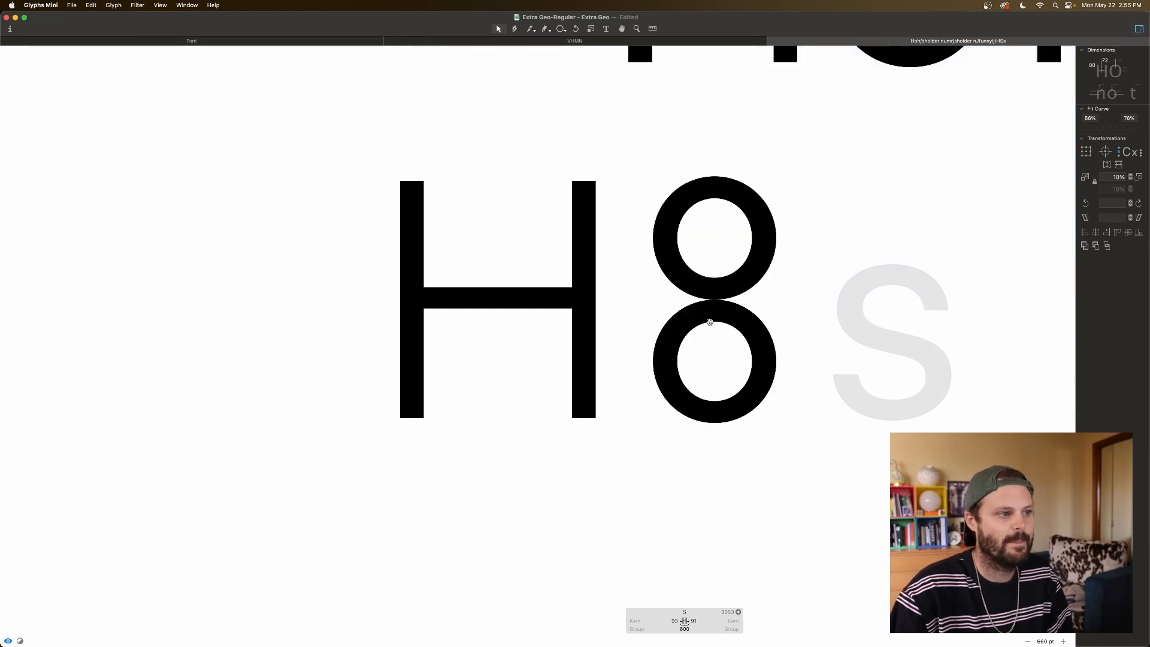
scroll(687, 281, right, 3)
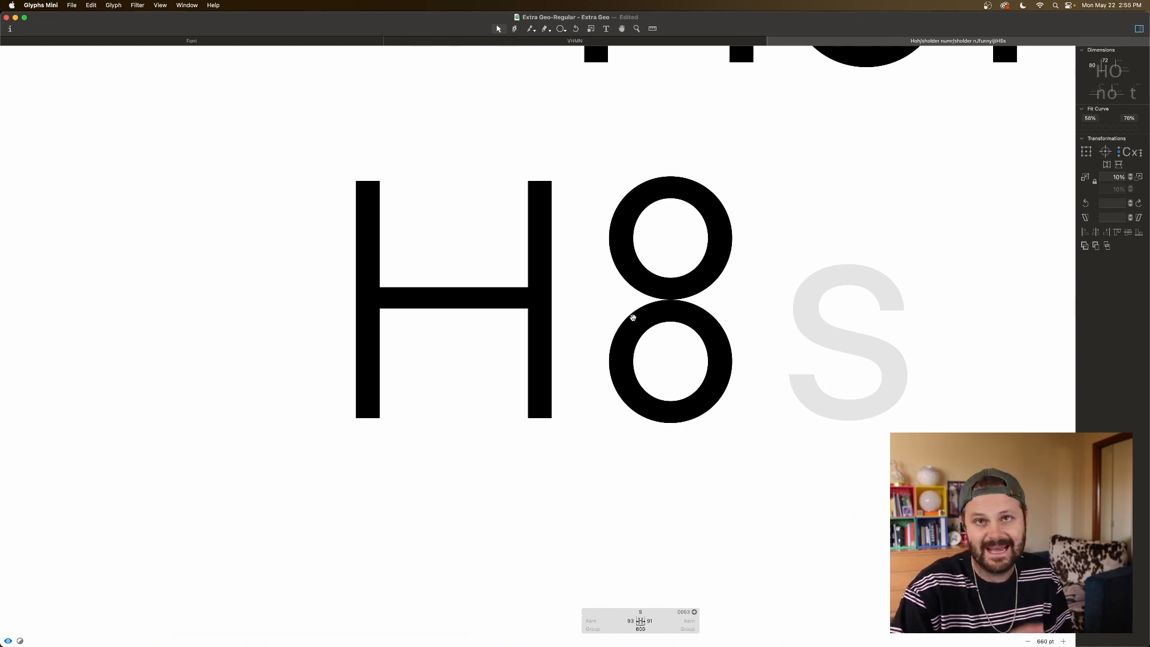
Step: Widen the upper ring by moving its right and left side nodes outward 10 units each
double_click(633, 320)
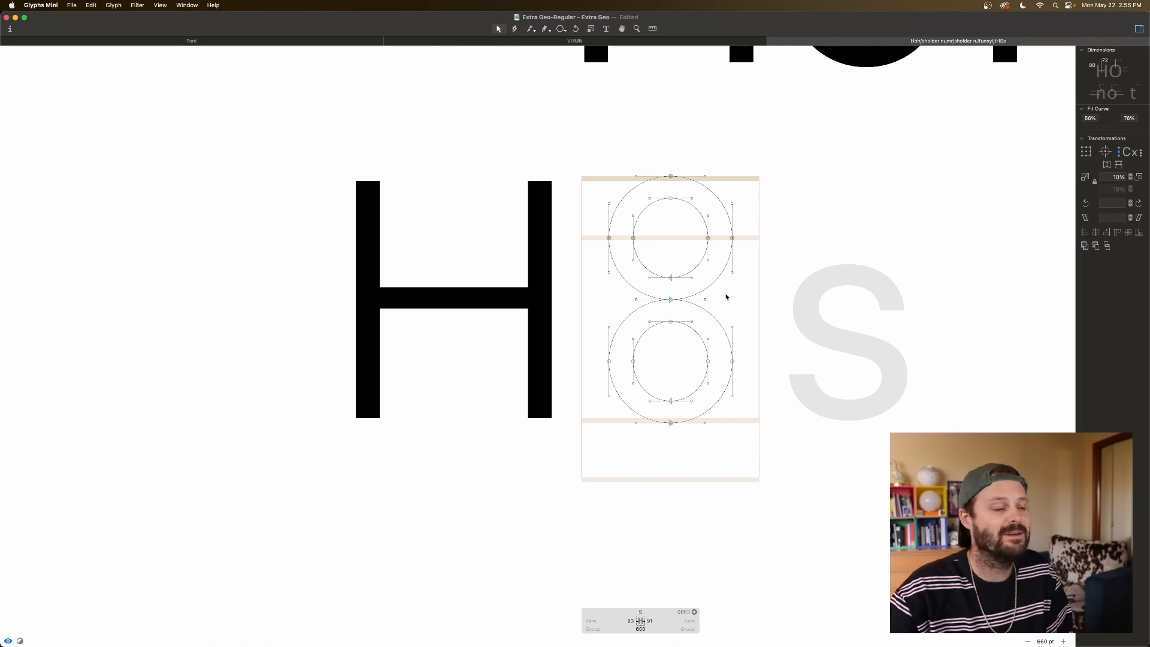
drag(689, 232, 758, 248)
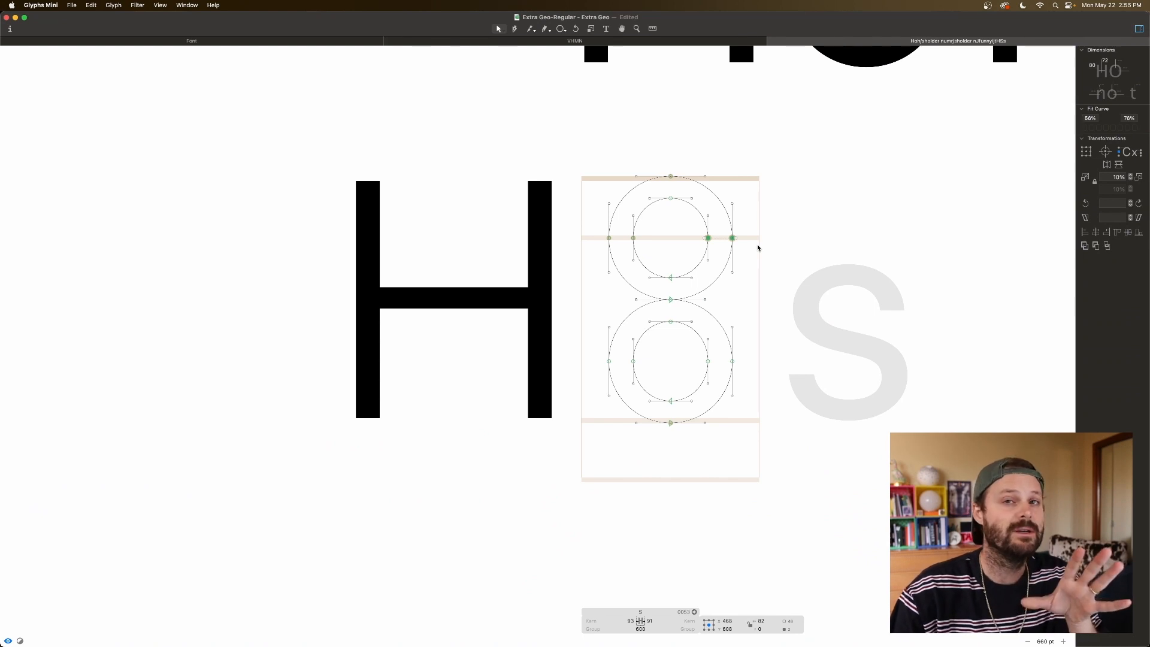
key(shift+Right)
drag(677, 229, 600, 251)
key(shift+Left)
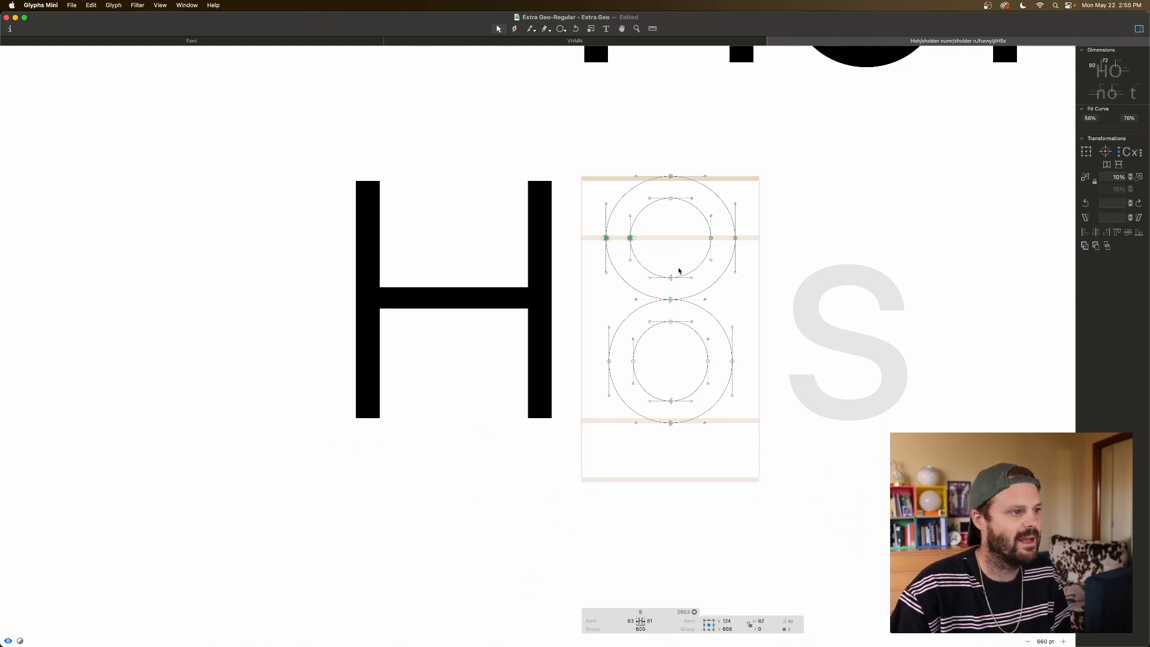
Step: Lower the upper ring's side nodes 10 units and its bottom nodes 20 units so the ring is 436 high
drag(766, 219, 593, 297)
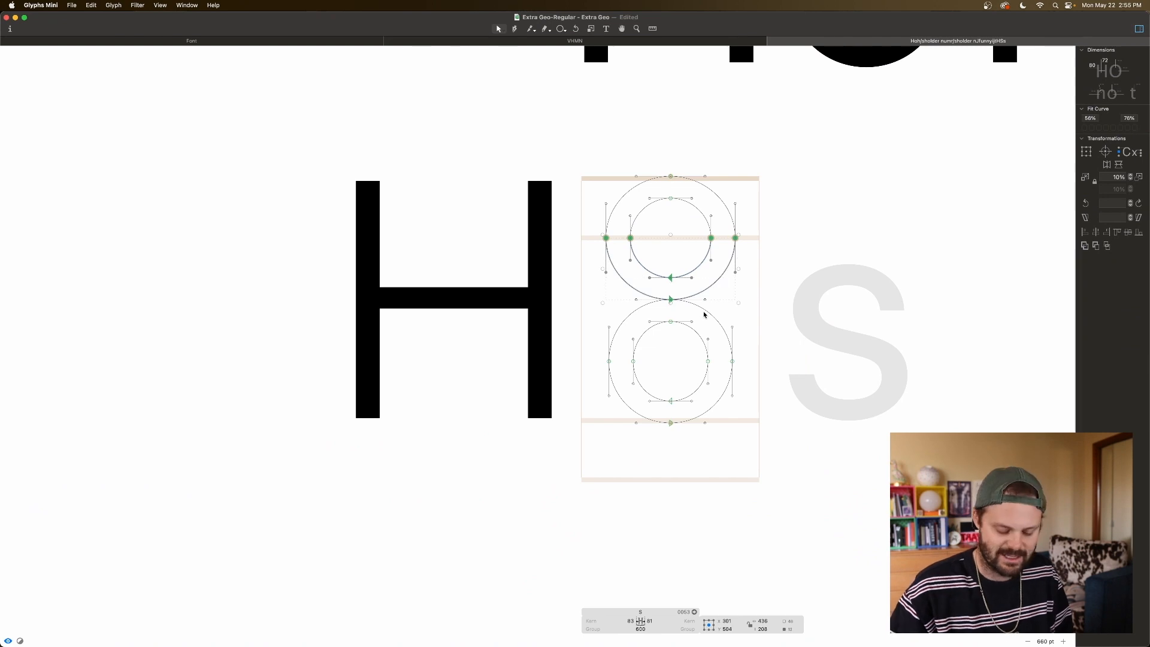
key(Left)
key(Left)
key(Left)
key(Left)
key(Left)
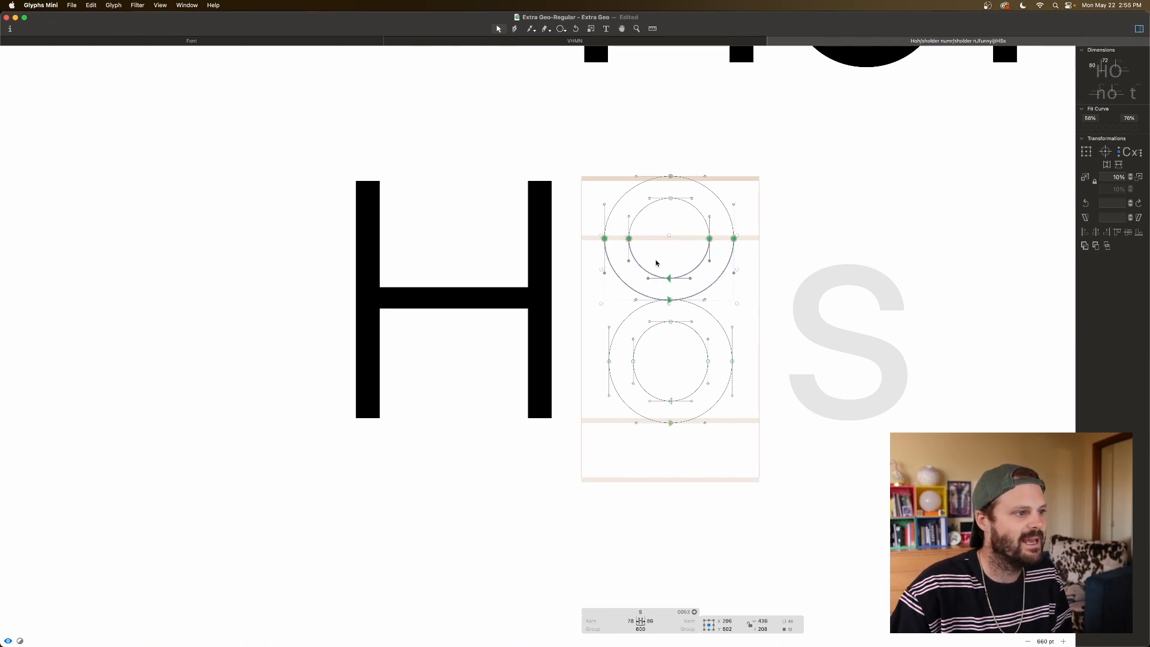
key(super+z)
click(657, 264)
click(671, 281)
shift+click(671, 303)
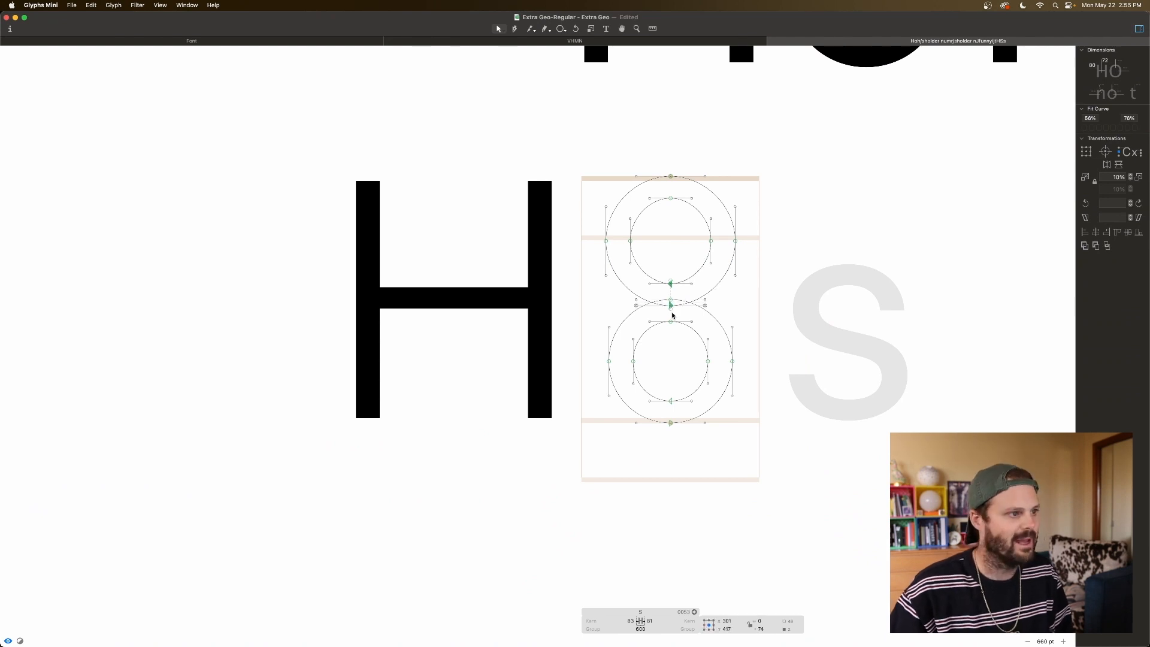
Step: Apply the 56% Fit Curve setting to all curves of the S and check the filled preview
key(super+a)
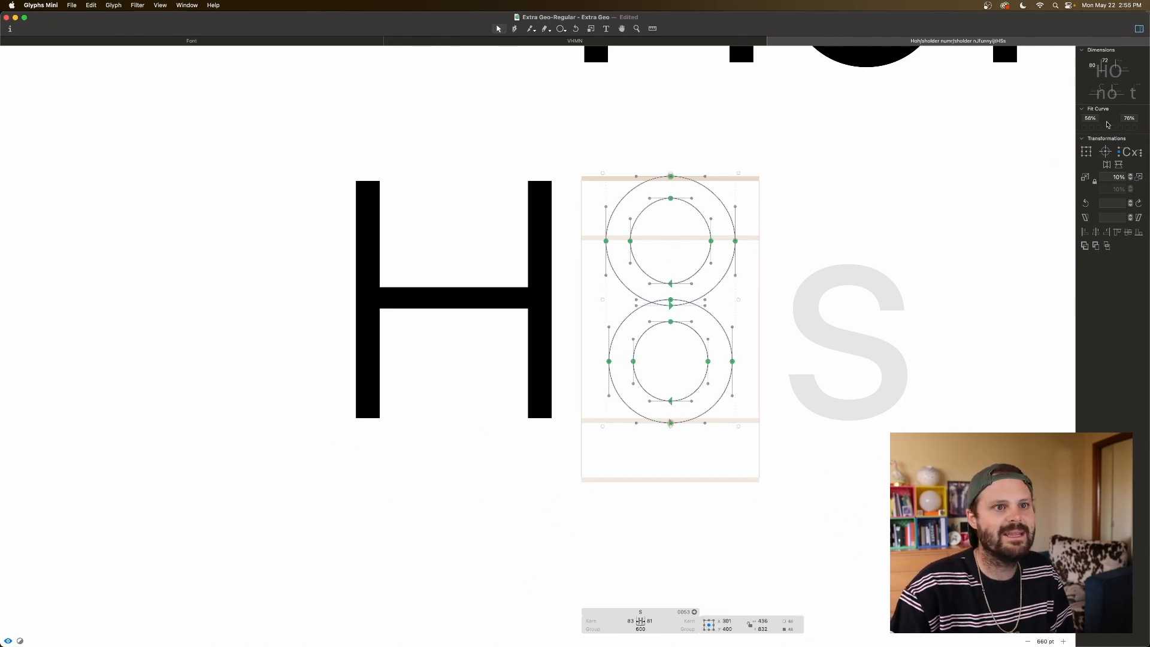
click(1084, 127)
key(space)
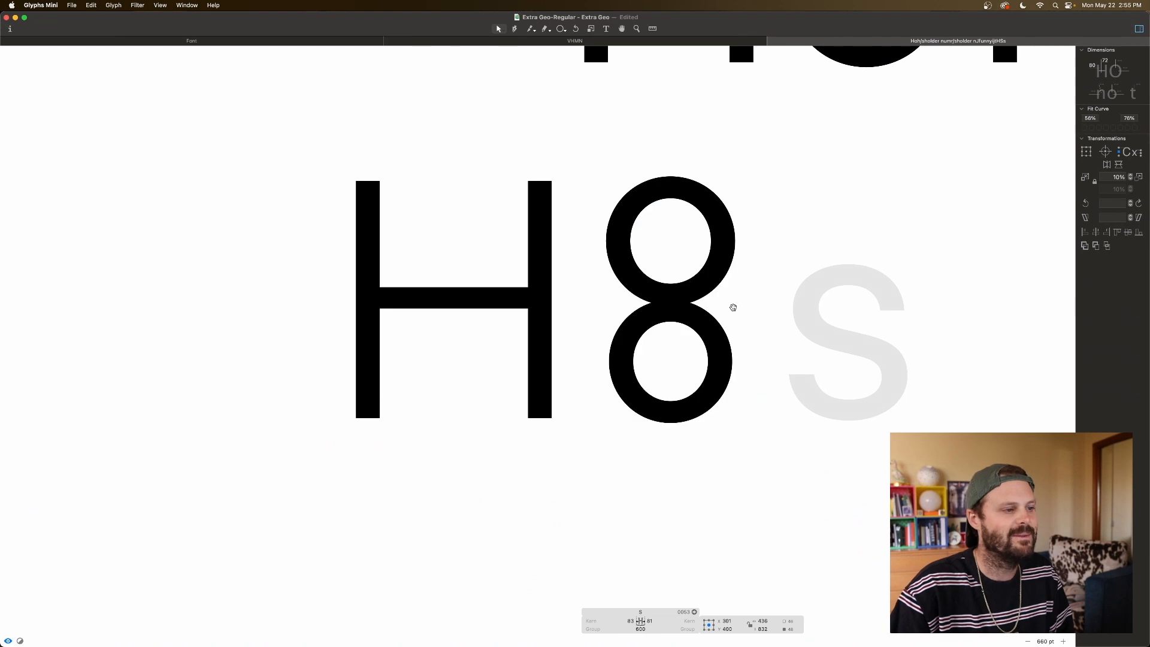
click(737, 314)
Step: Delete the outer and inner circles of the lower ring
double_click(720, 322)
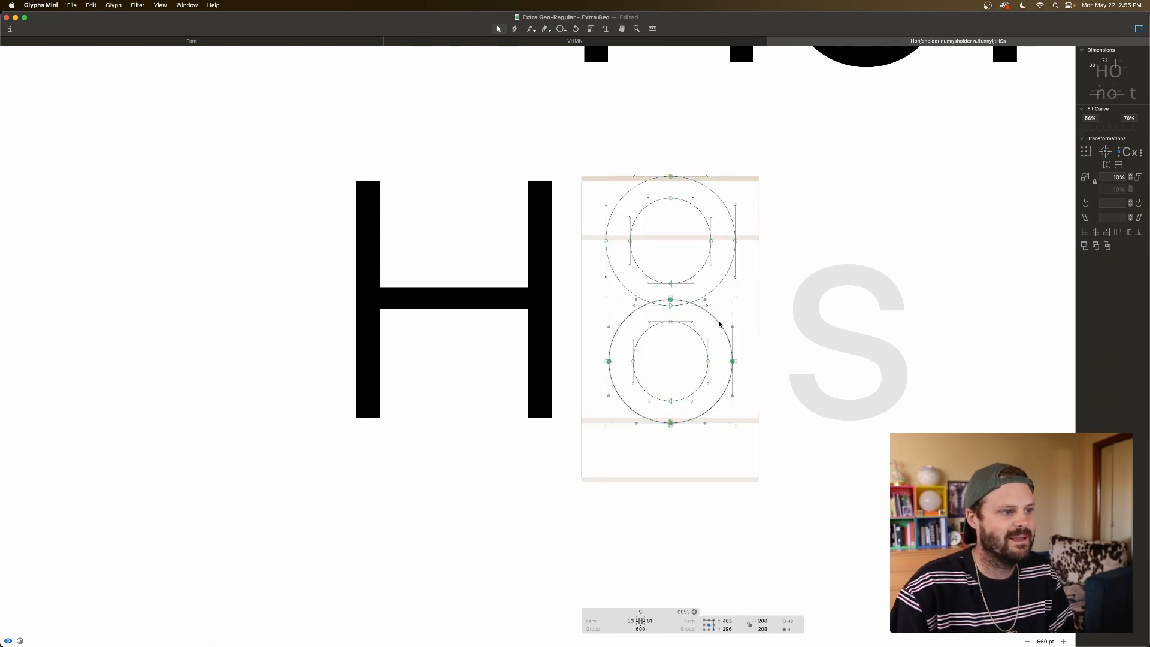
key(Delete)
double_click(696, 332)
key(Delete)
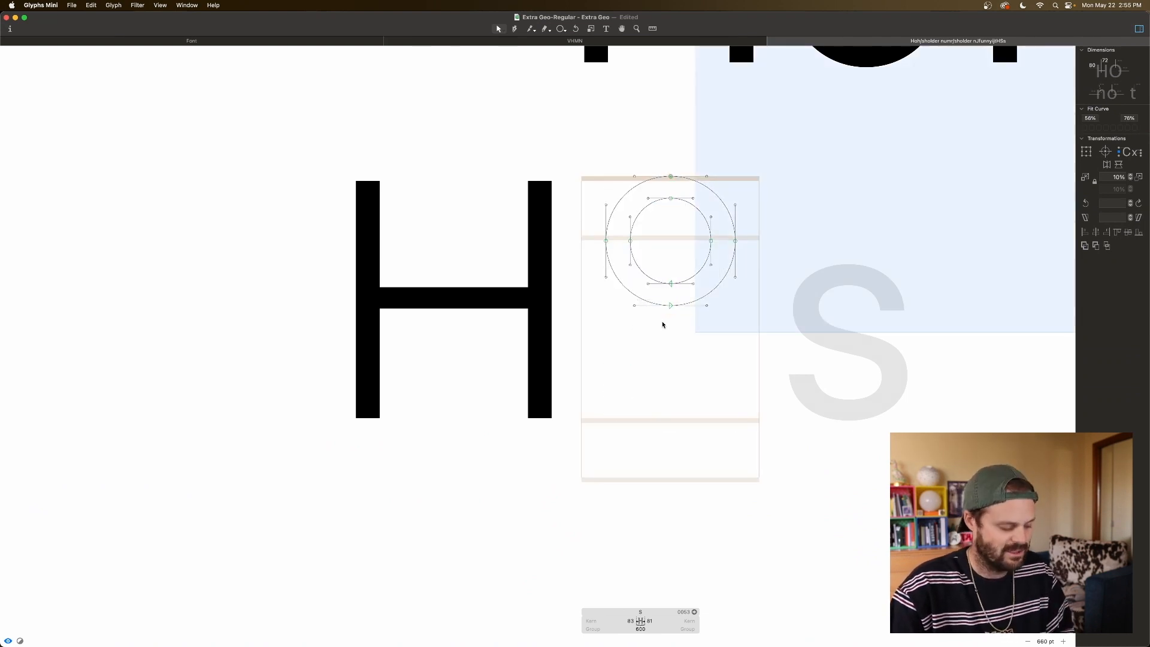
Step: Duplicate the remaining 436-unit ring in place, lower the copy to Y 202 and check the filled preview
key(super+a)
key(super+d)
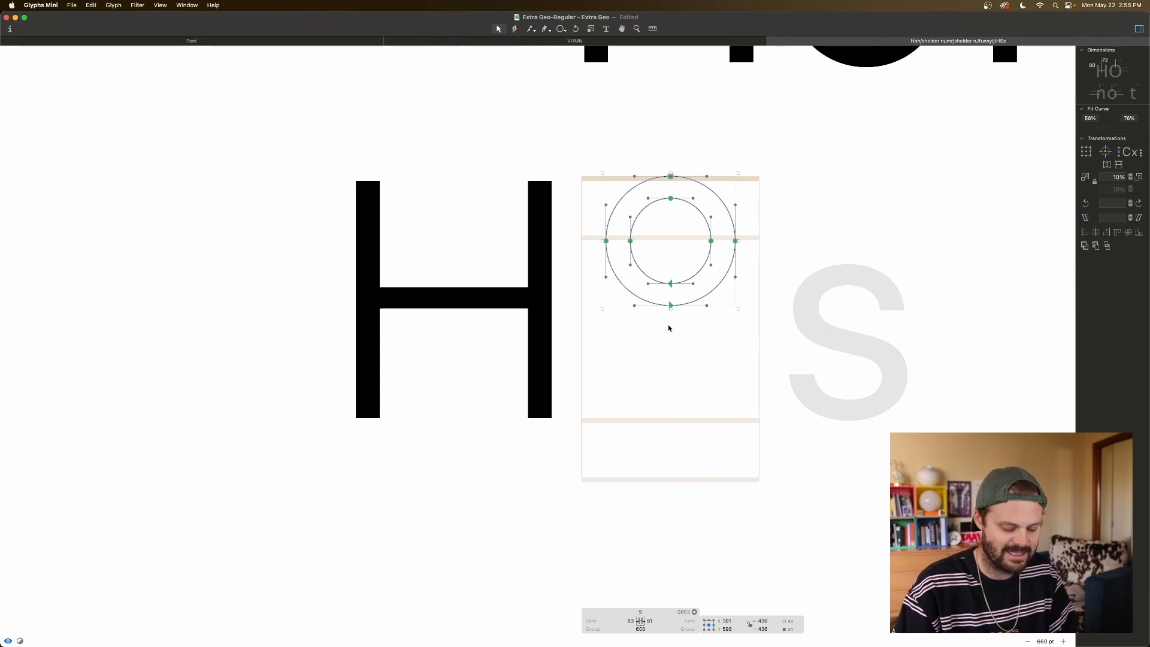
key(super+shift+Down)
key(super+shift+Down)
key(super+shift+Down)
key(super+shift+Down)
key(Up)
key(Up)
key(Up)
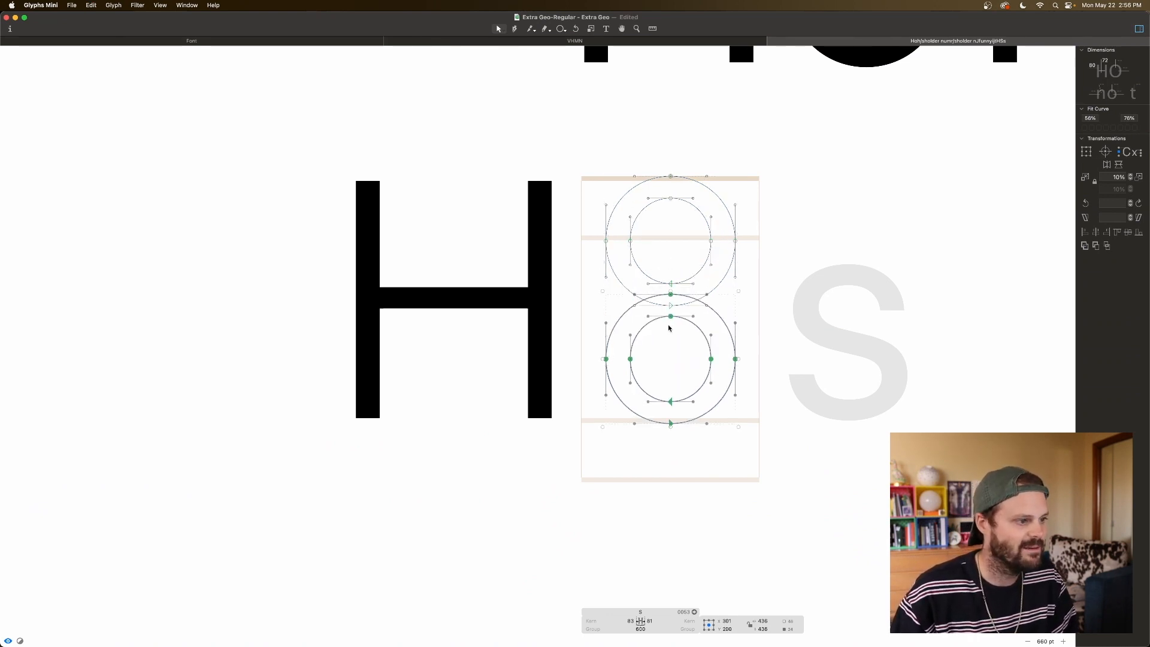
key(Up)
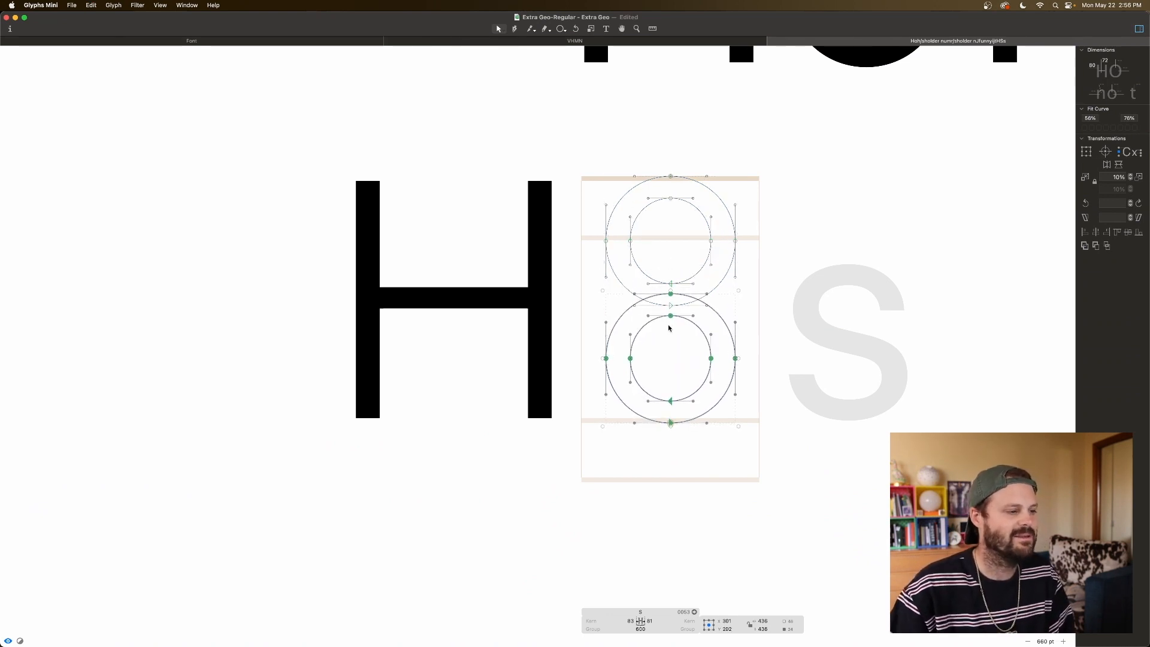
key(space)
click(675, 346)
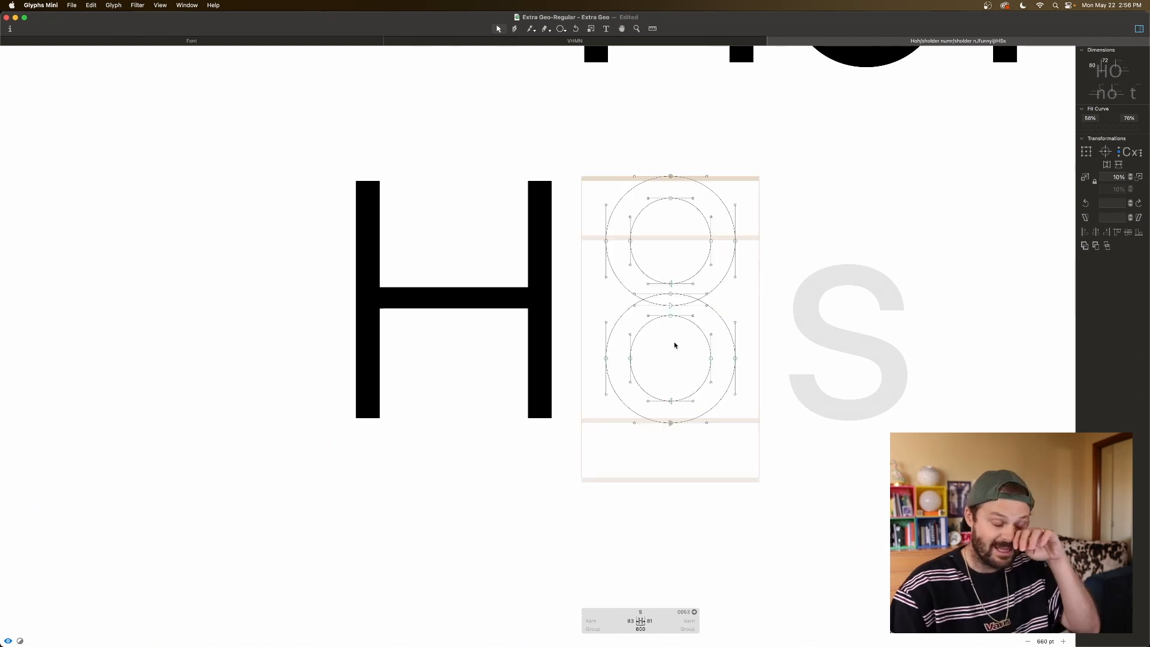
Step: Delete the four middle nodes where the rings overlap, leaving an open upper and lower arch, and preview them
click(671, 284)
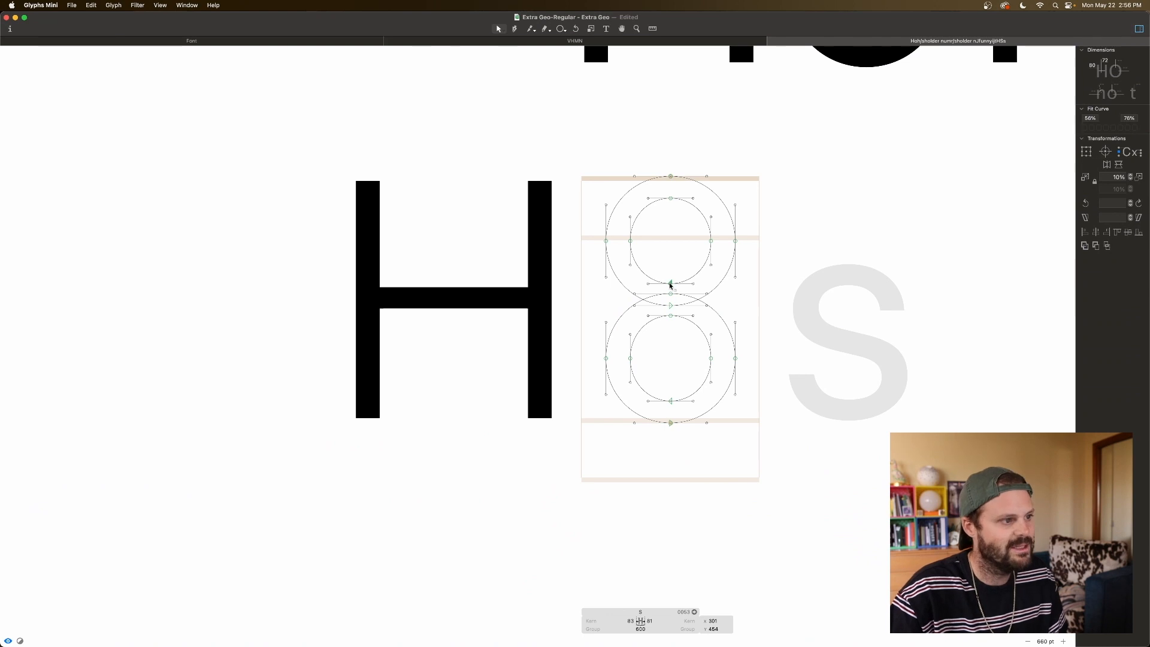
shift+click(671, 304)
shift+click(669, 295)
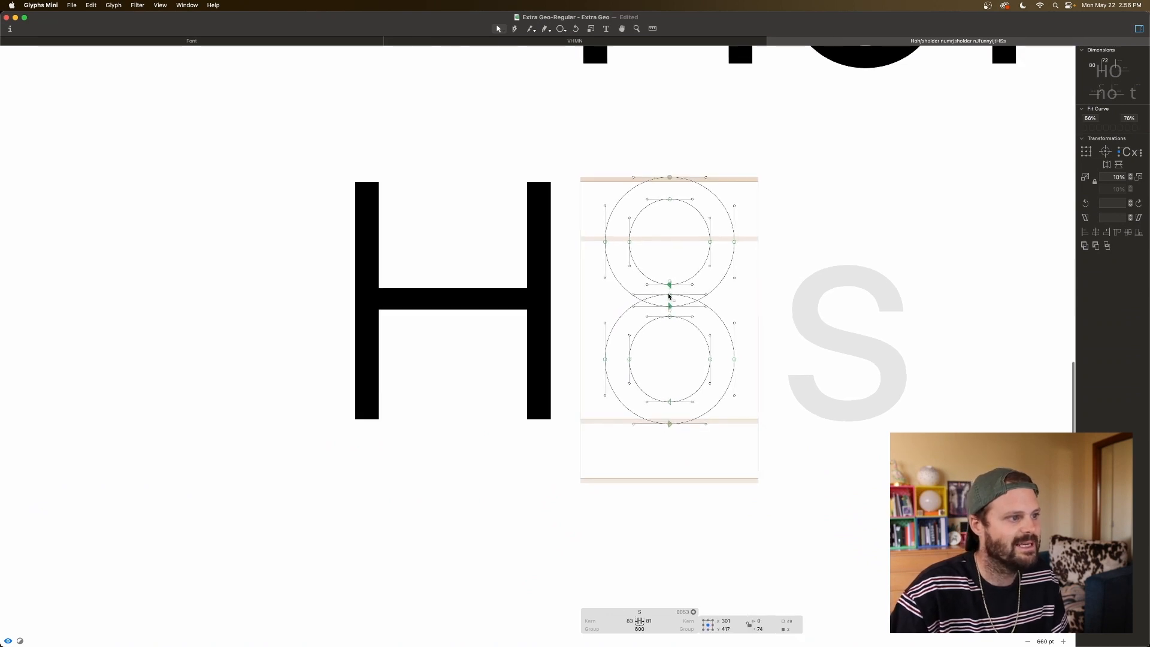
shift+click(670, 316)
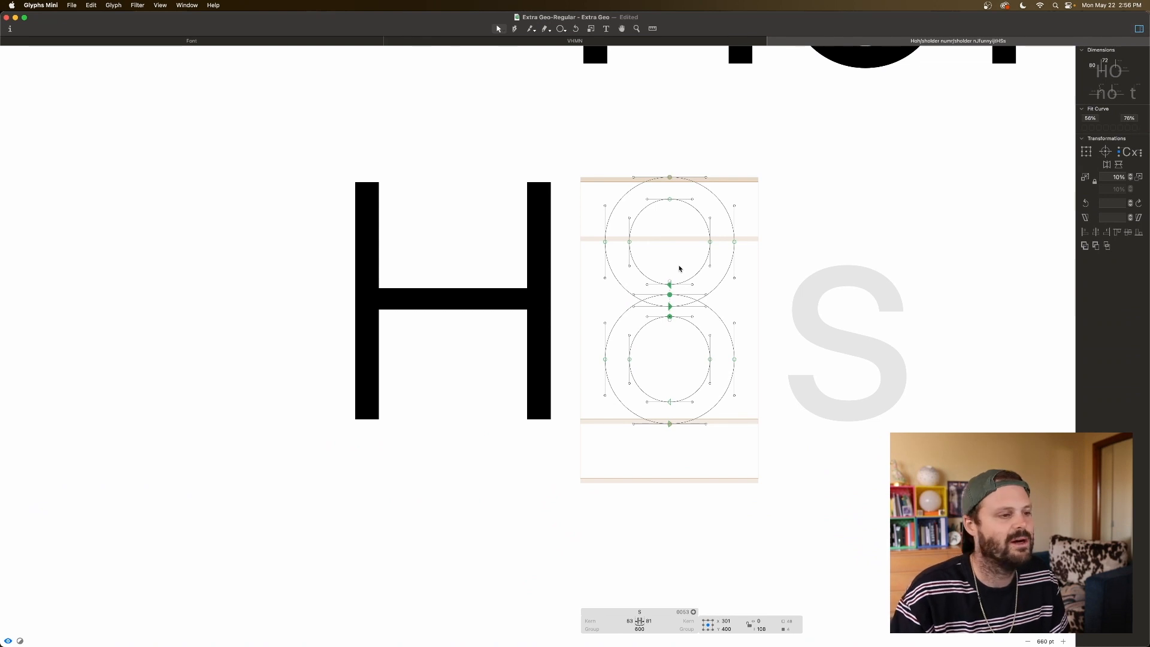
key(BackSpace)
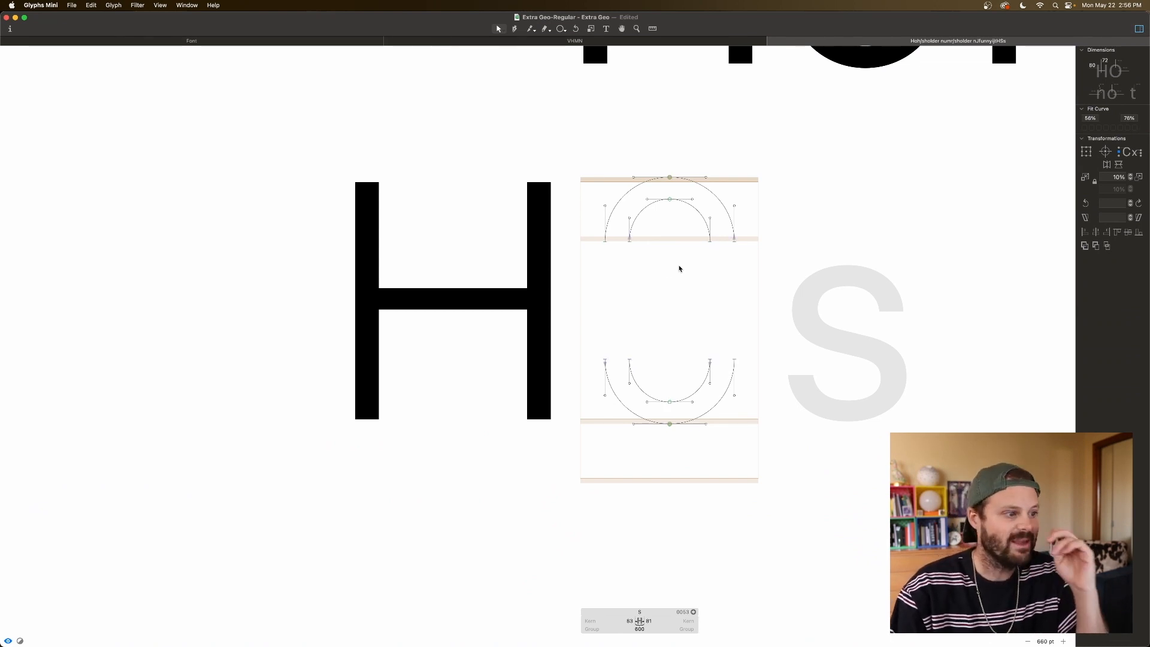
key(space)
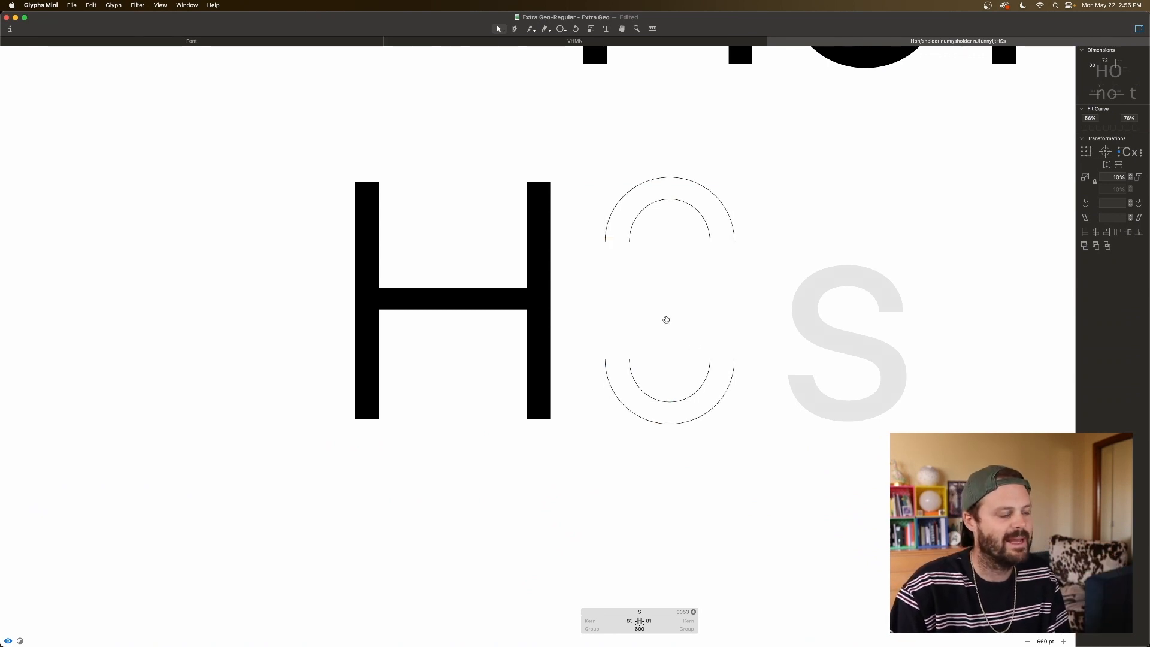
key(space)
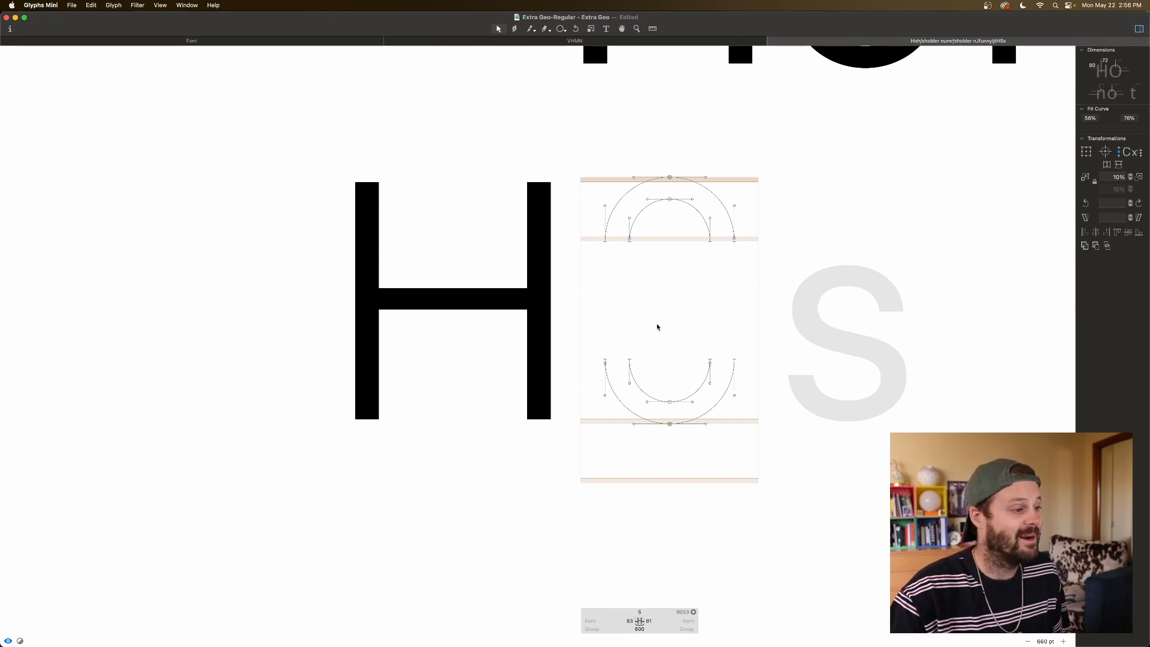
Step: Widen the lower arch by moving its end nodes on both sides 10 units outward and 10 units up
drag(734, 341, 684, 369)
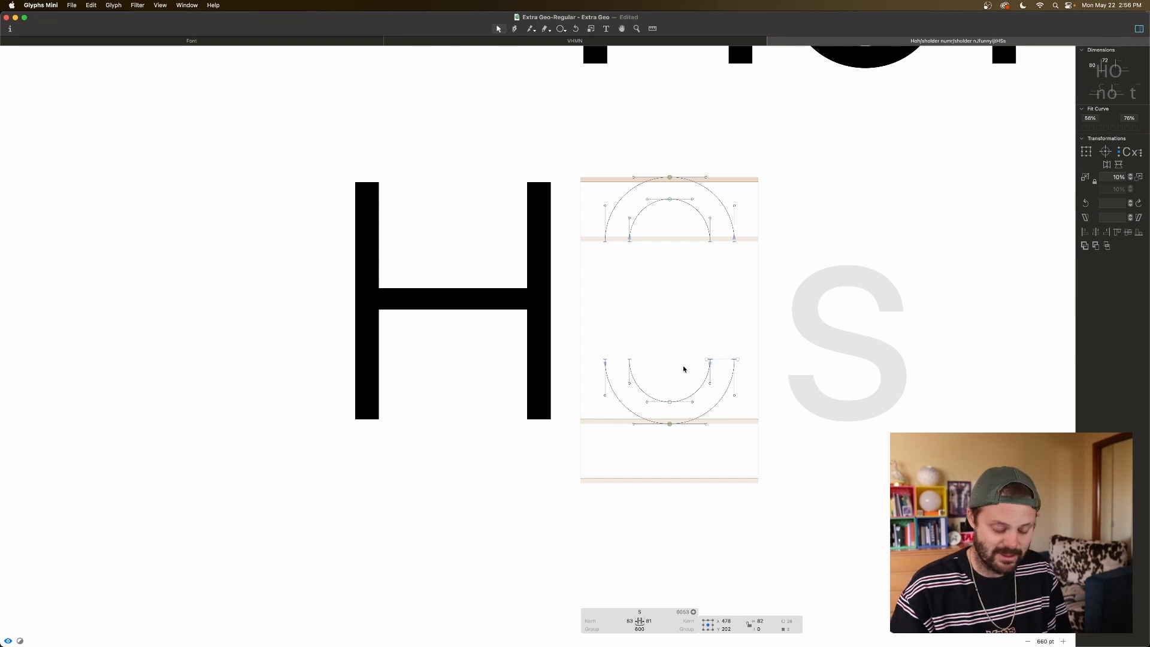
key(shift+Right)
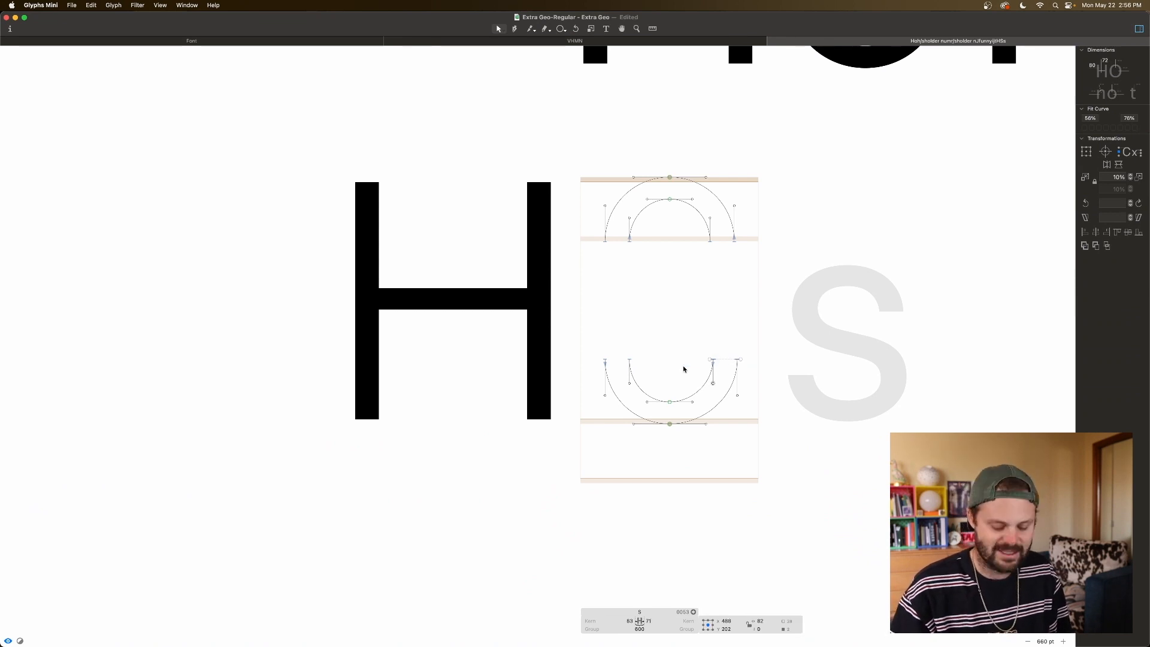
key(shift+Up)
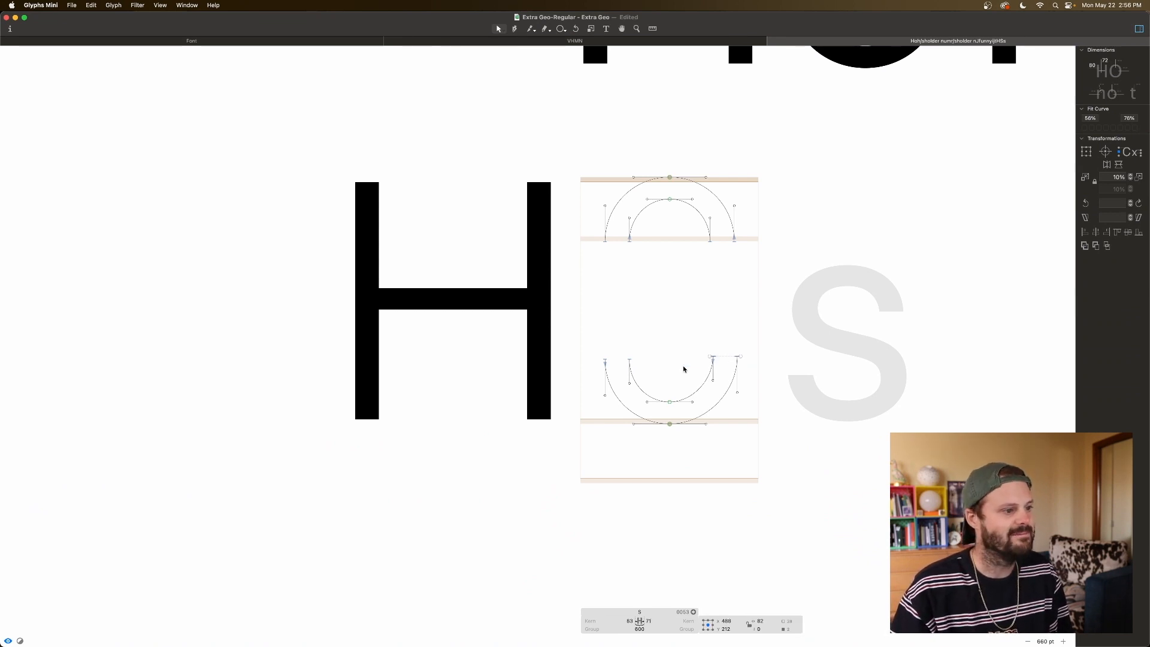
drag(661, 353, 584, 363)
key(shift+Left)
key(shift+Up)
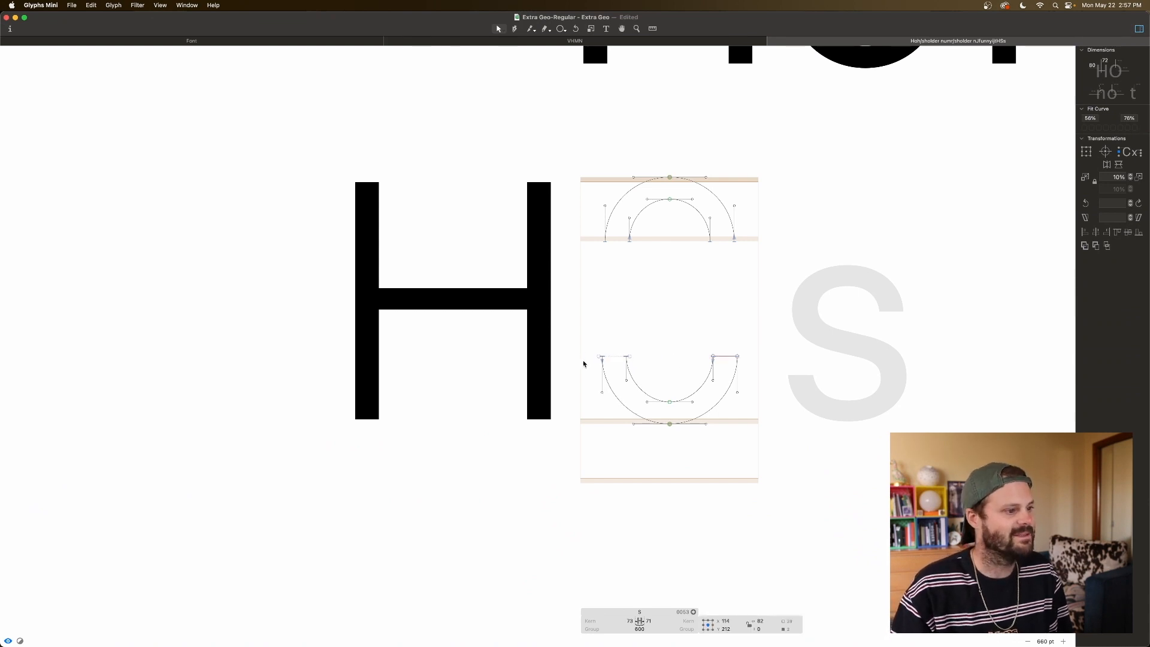
Step: Refit the curves of both arches with the 56% Fit Curve setting and preview them
key(super+a)
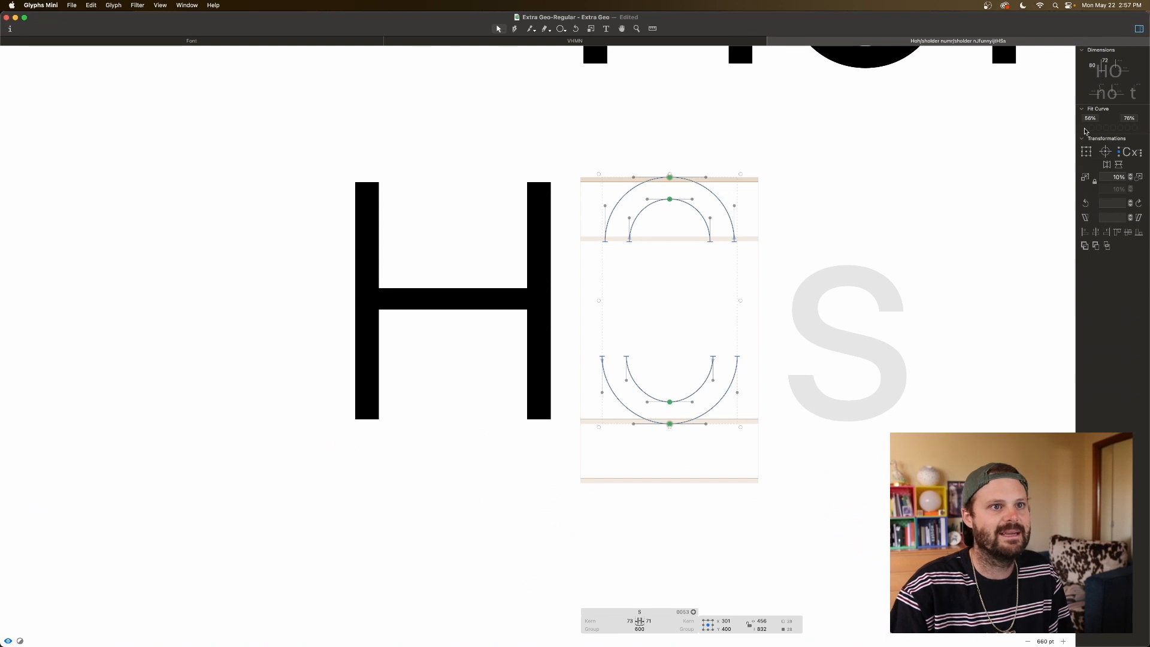
key(space)
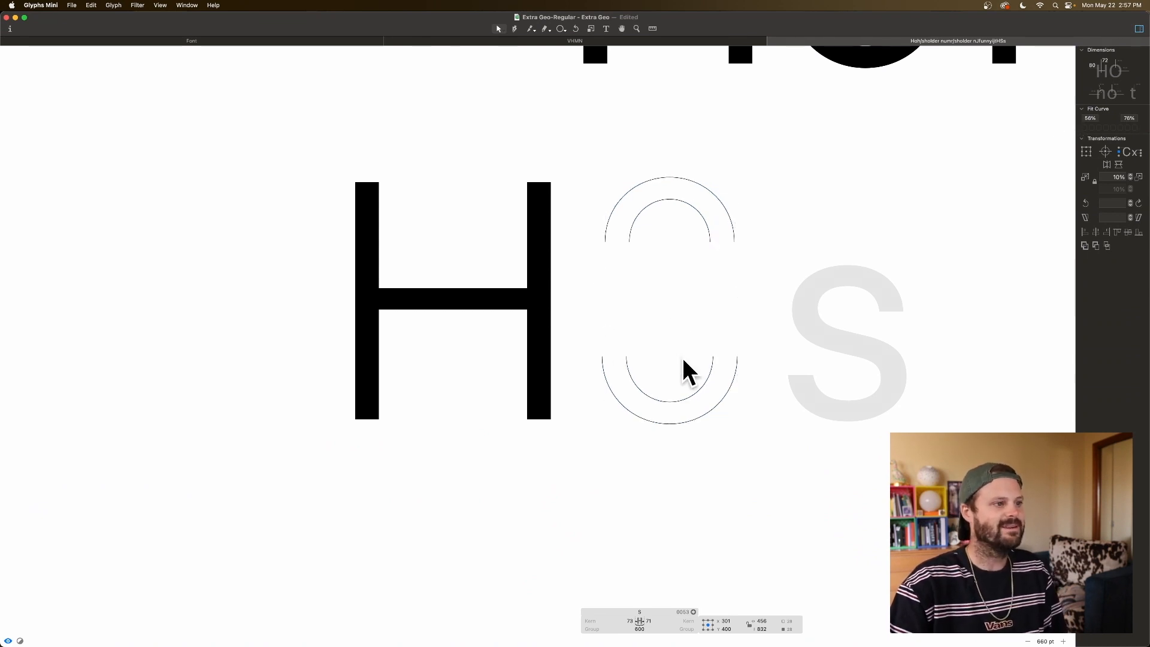
click(641, 357)
Step: Close the S's lower-left and upper-right terminals with straight segments using the Pen tool
key(p)
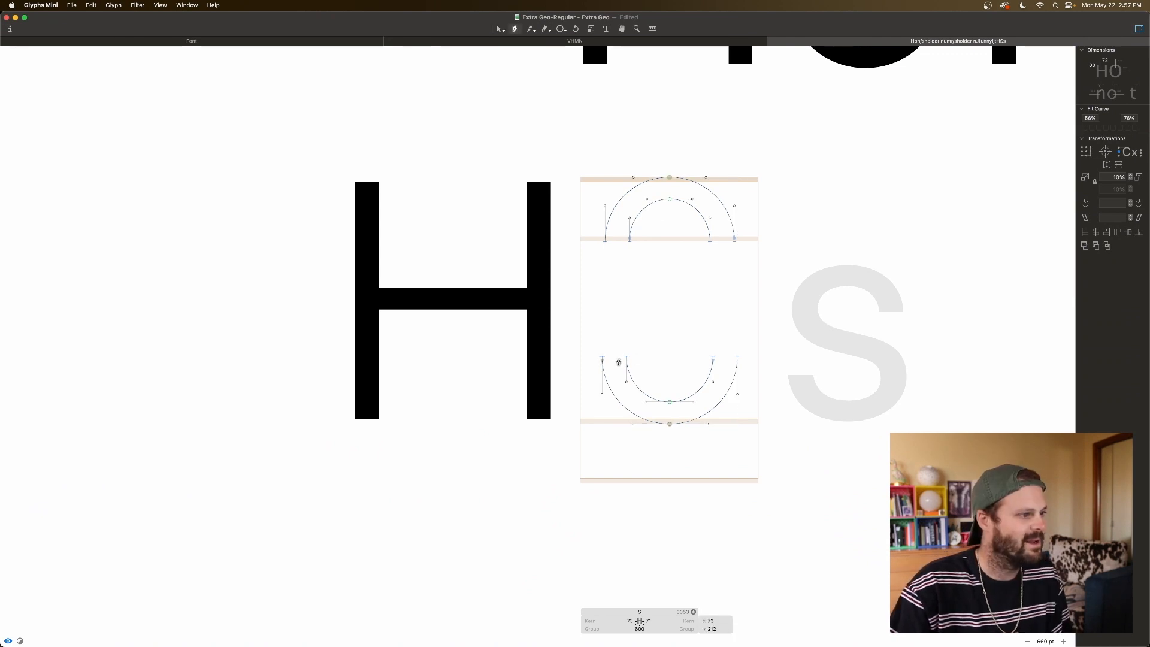
click(626, 357)
key(space)
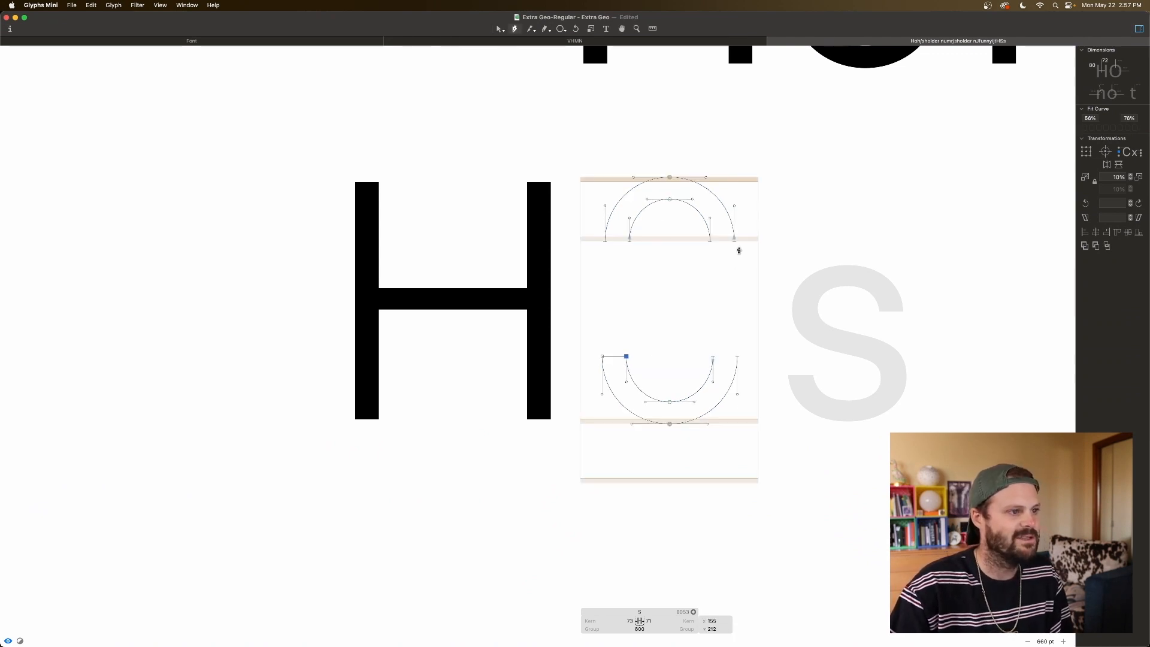
click(735, 242)
click(710, 241)
key(space)
Step: Join the upper arch's left ends to the lower arch's right ends with two diagonal lines forming the spine
click(605, 242)
click(713, 357)
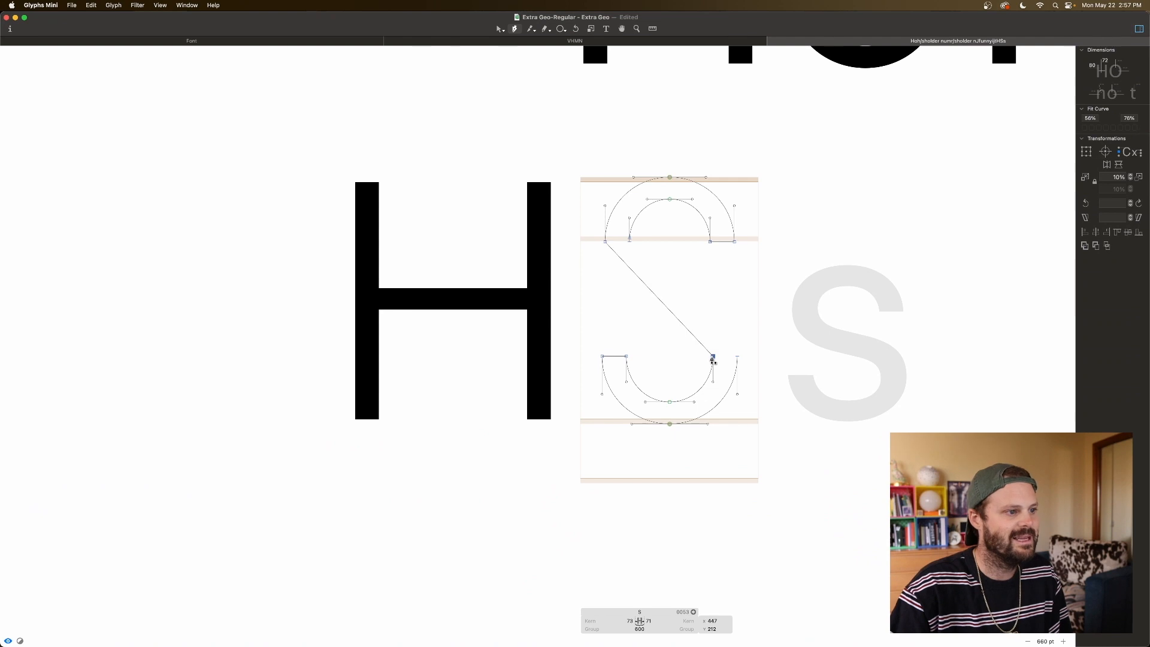
click(629, 241)
click(737, 357)
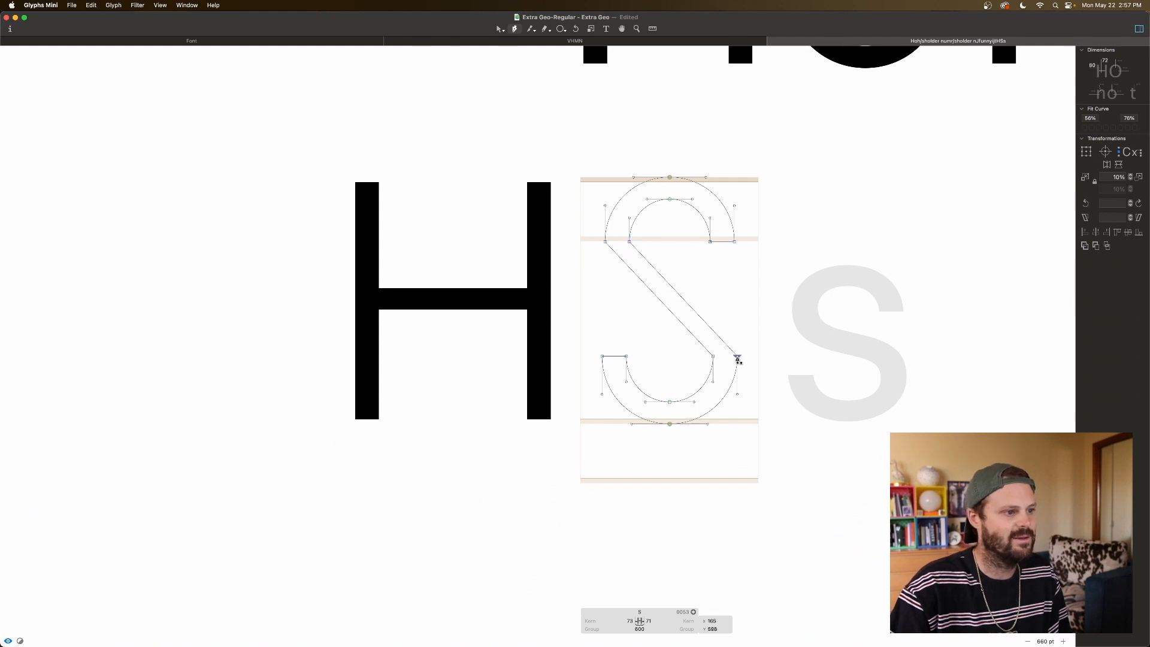
key(space)
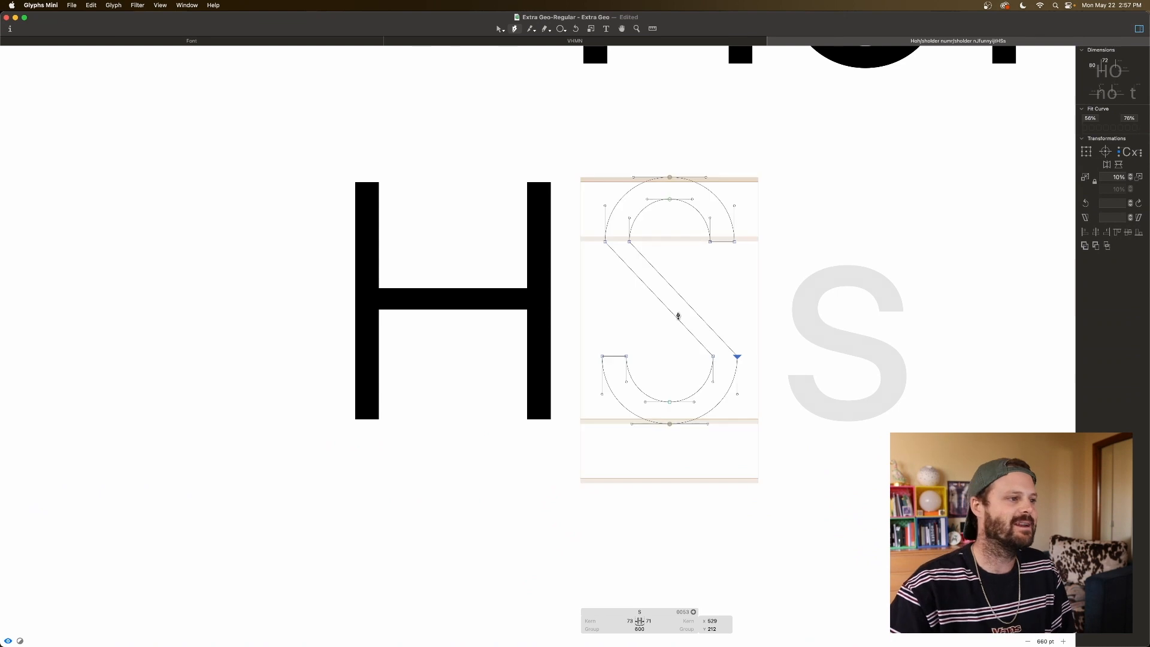
Step: Convert both spine diagonals to curves with vertical handles, making the lower ones 129 units outside and 75 units inside
key(v)
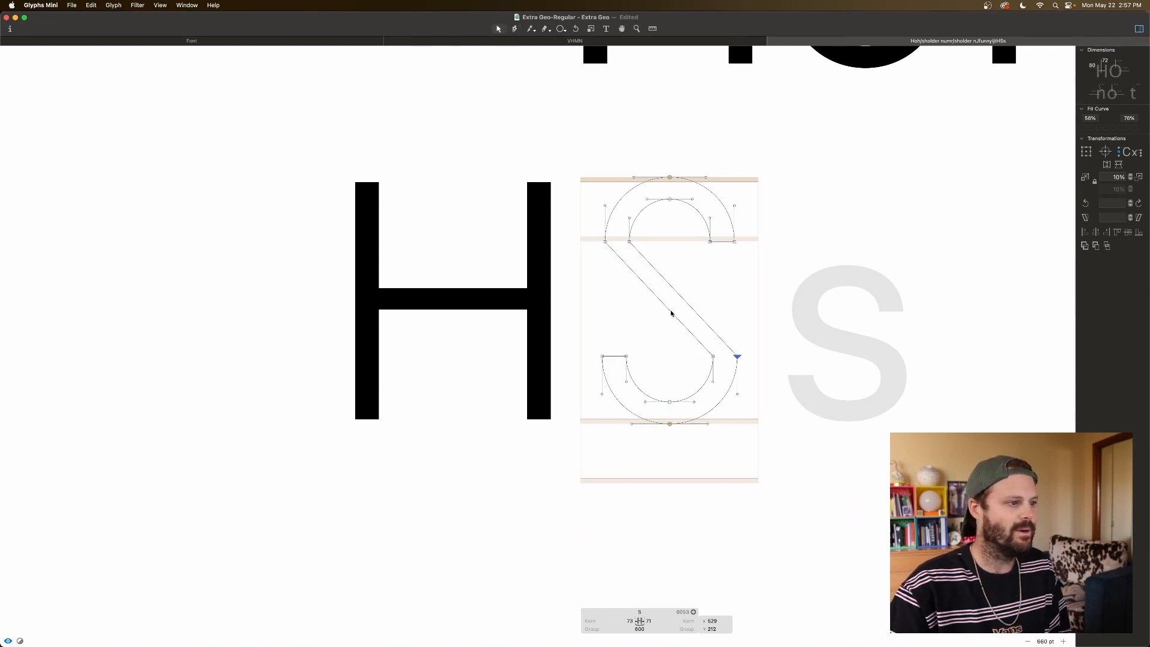
click(665, 315)
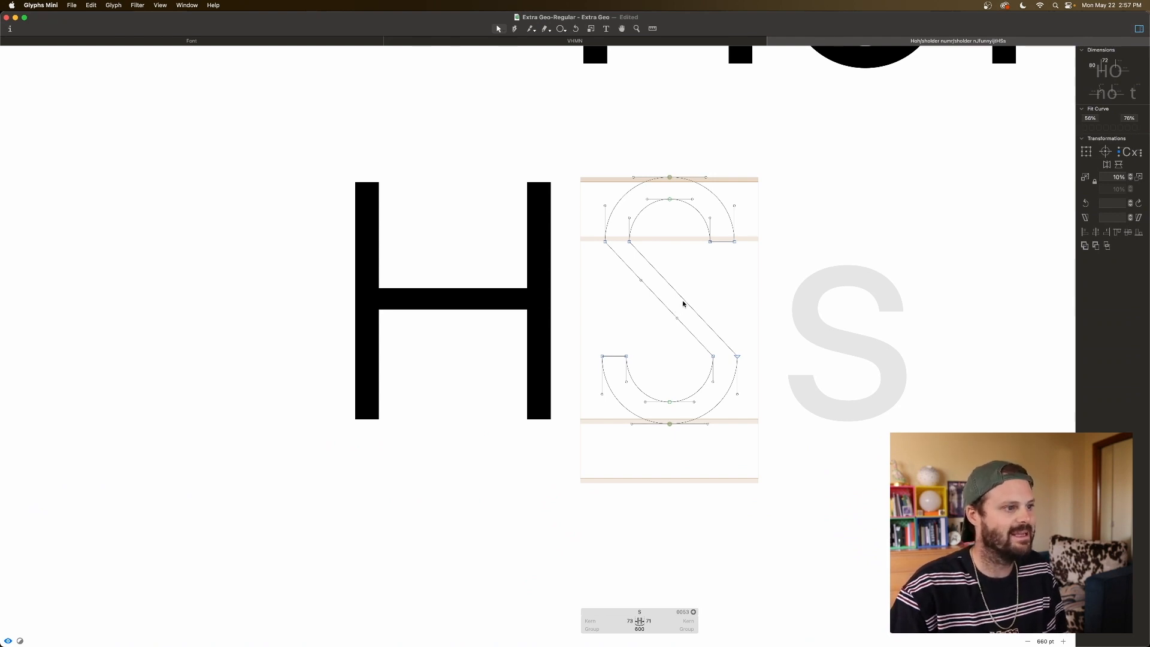
alt+click(683, 297)
drag(704, 317, 725, 319)
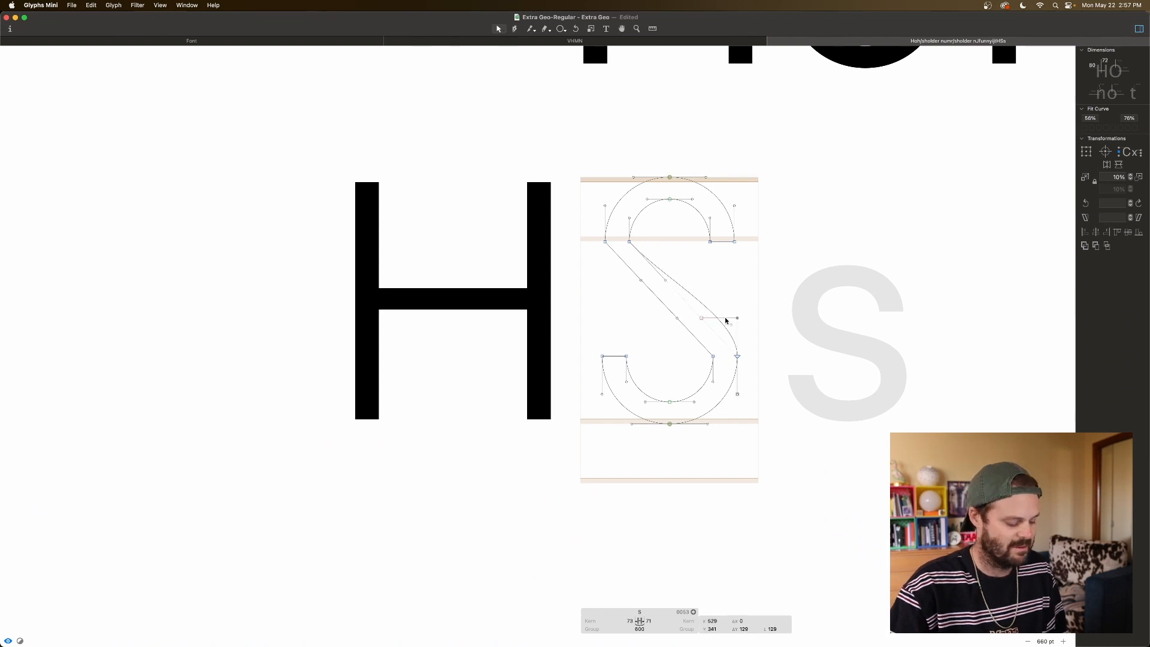
drag(665, 280, 606, 295)
drag(683, 320, 706, 336)
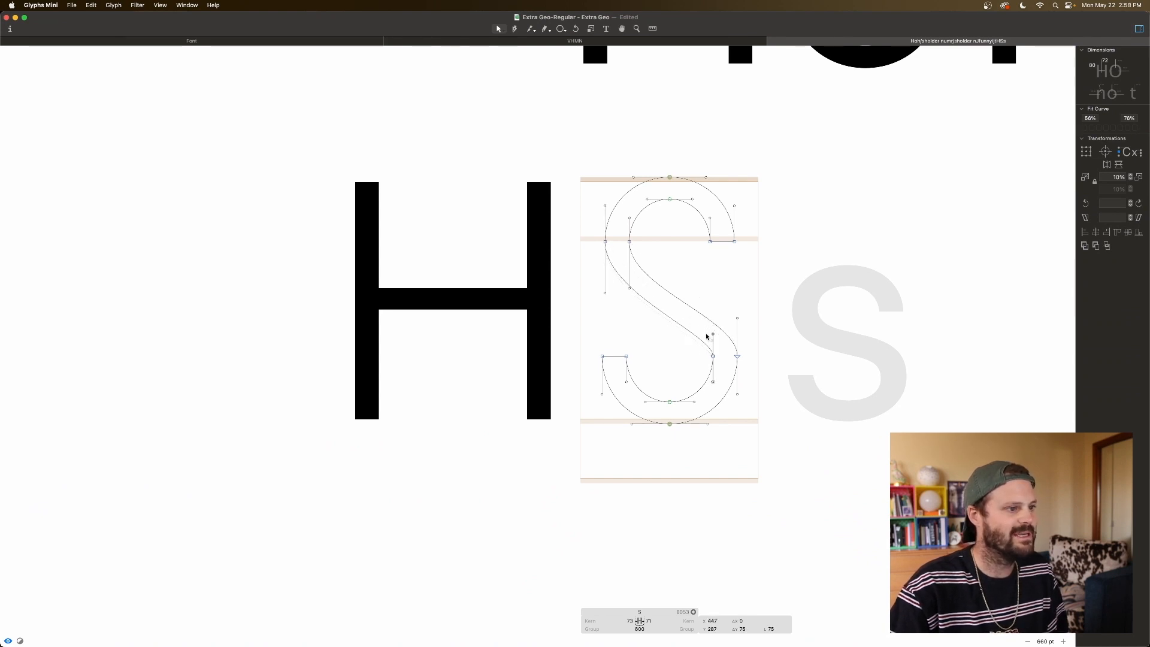
Step: Raise both spine handles at the lower arch's right end by 130 units to make the S's lower bend rounder
key(space)
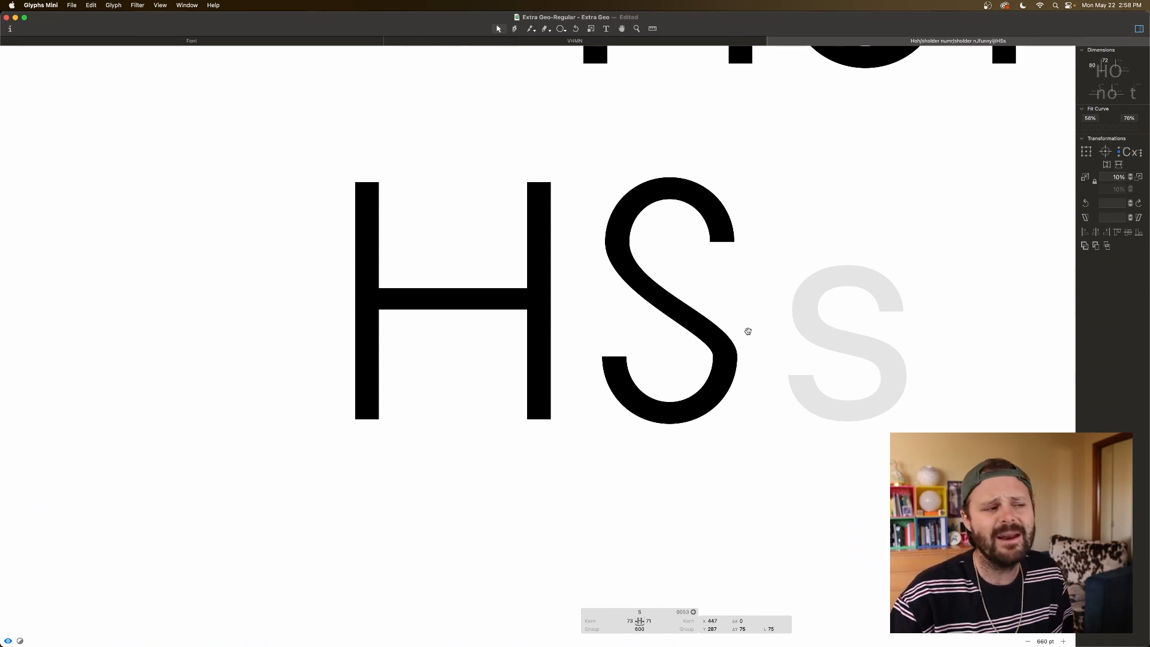
key(space)
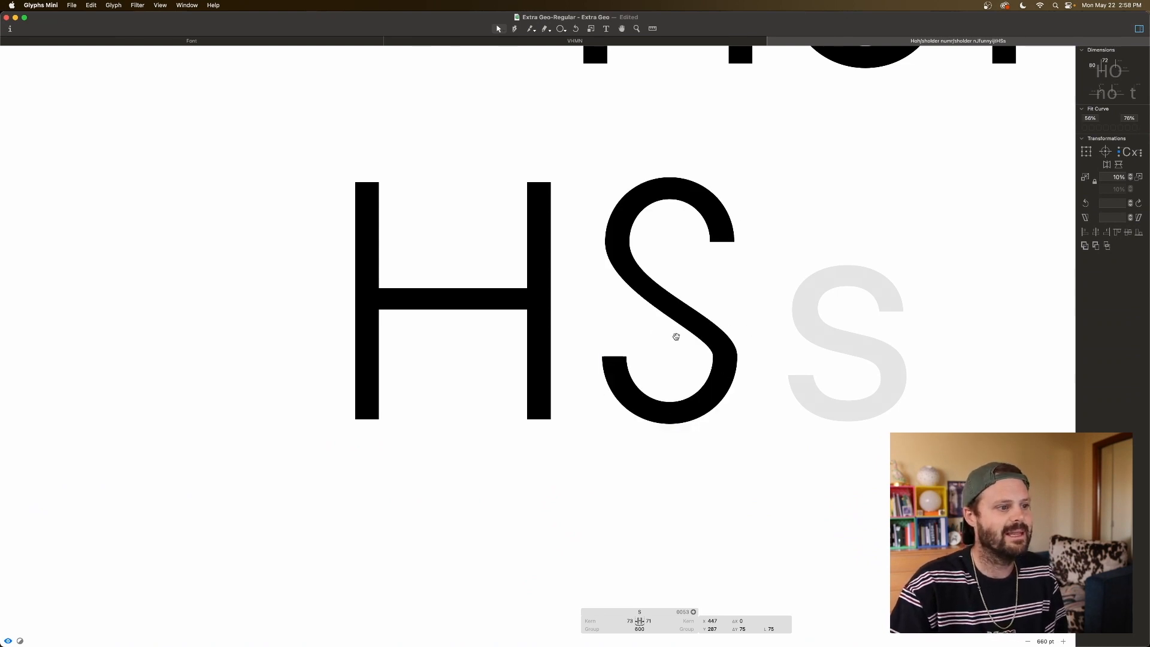
key(space)
mouse_move(758, 314)
mouse_down()
mouse_move(681, 352)
mouse_move(748, 332)
mouse_up()
key(space)
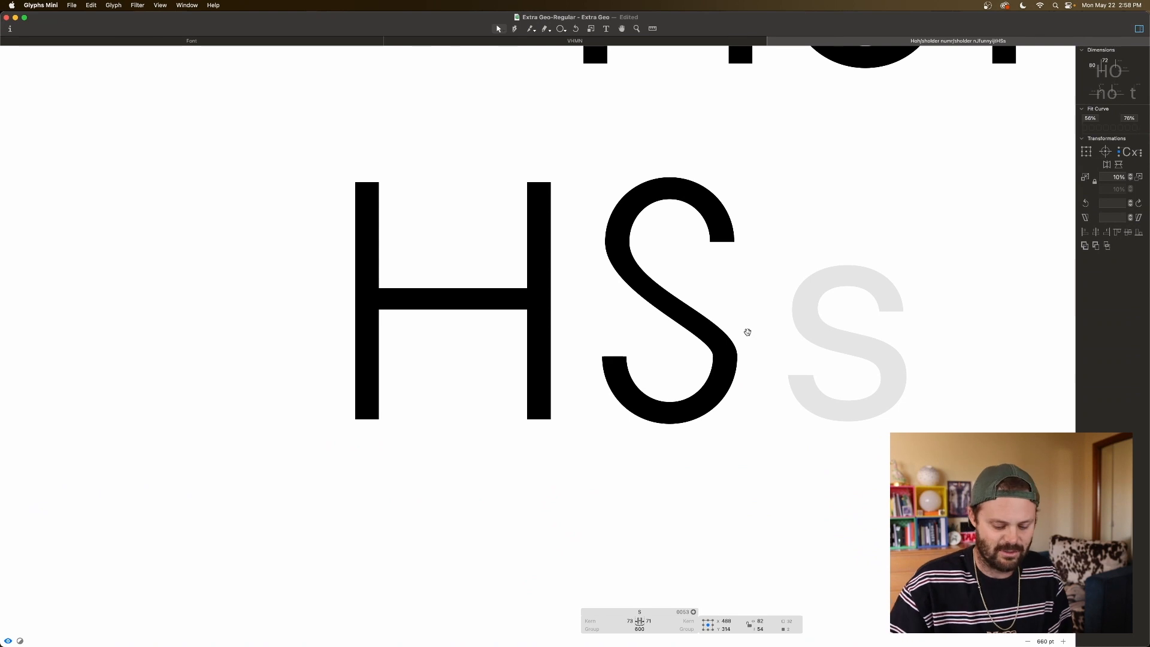
key(shift+Up)
key(shift+Up)
key(shift+Up)
key(shift+Up)
key(shift+Up)
key(shift+Up)
key(shift+Up)
key(shift+Up)
key(shift+Up)
key(shift+Up)
key(shift+Up)
key(shift+Up)
key(shift+Up)
Step: Lower both spine handles at the upper arch's left end by 120 units and preview the flattened spine
key(space)
drag(644, 277, 591, 305)
key(space)
key(shift+Down)
key(shift+Down)
key(shift+Down)
key(shift+Down)
key(shift+Down)
key(shift+Down)
key(shift+Down)
key(shift+Down)
key(shift+Down)
key(shift+Down)
key(shift+Down)
key(shift+Down)
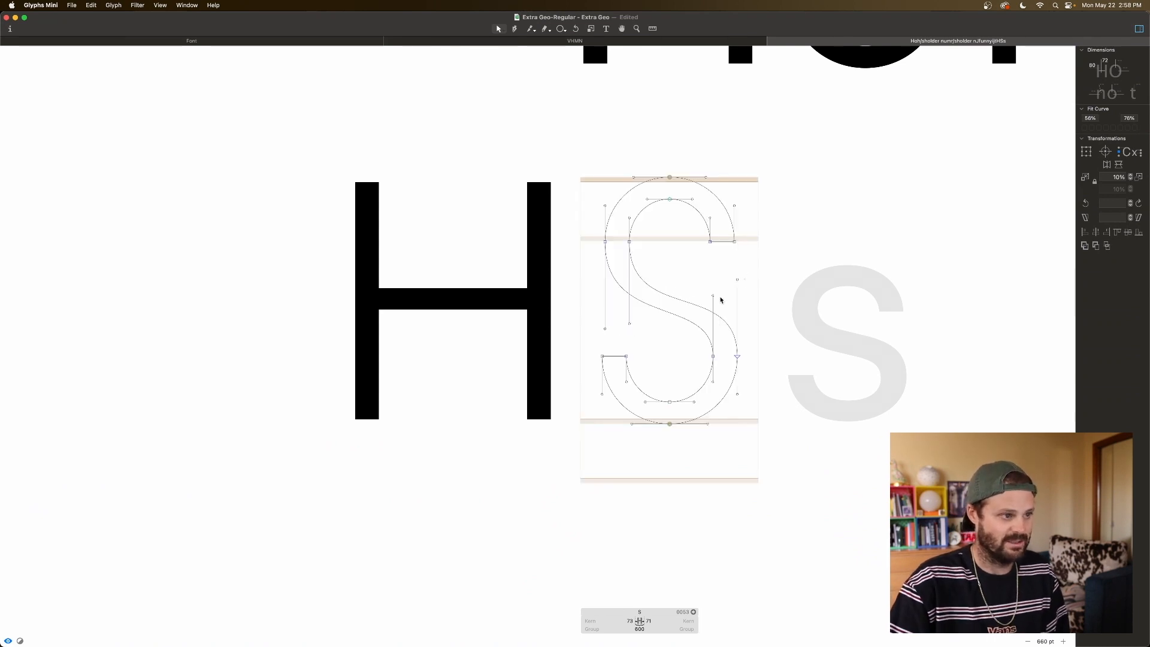
key(space)
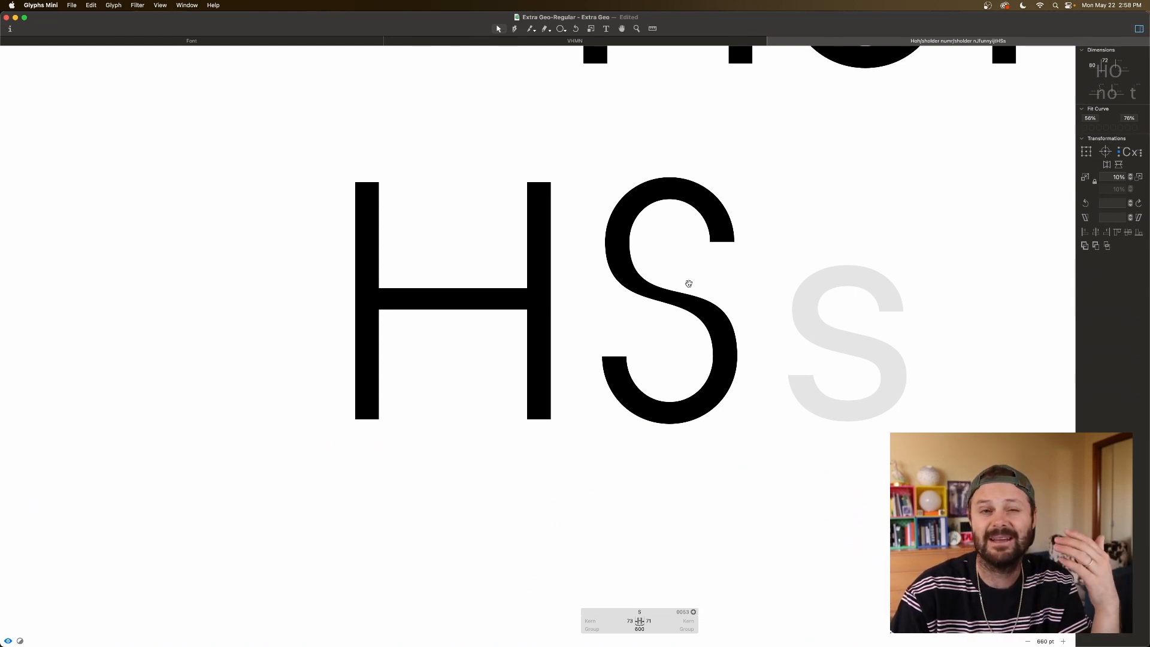
key(space)
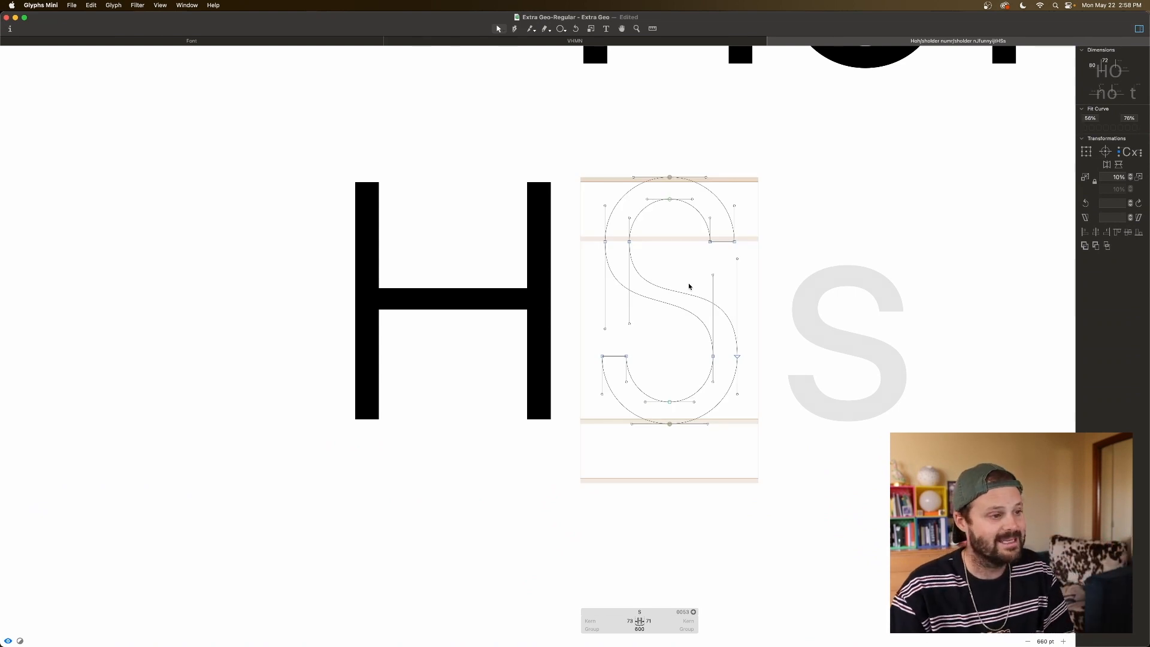
Step: Undo the most recent spine handle moves to restore a steeper diagonal between the two arches
key(super+z)
key(super+z)
key(super+z)
key(super+z)
key(super+z)
key(super+z)
key(super+z)
key(super+z)
key(super+z)
key(super+z)
key(super+z)
key(super+z)
key(super+z)
key(super+z)
key(super+z)
Step: Compare the S's filled preview with its outline to examine the smoothness and stroke weight of the spine
key(space)
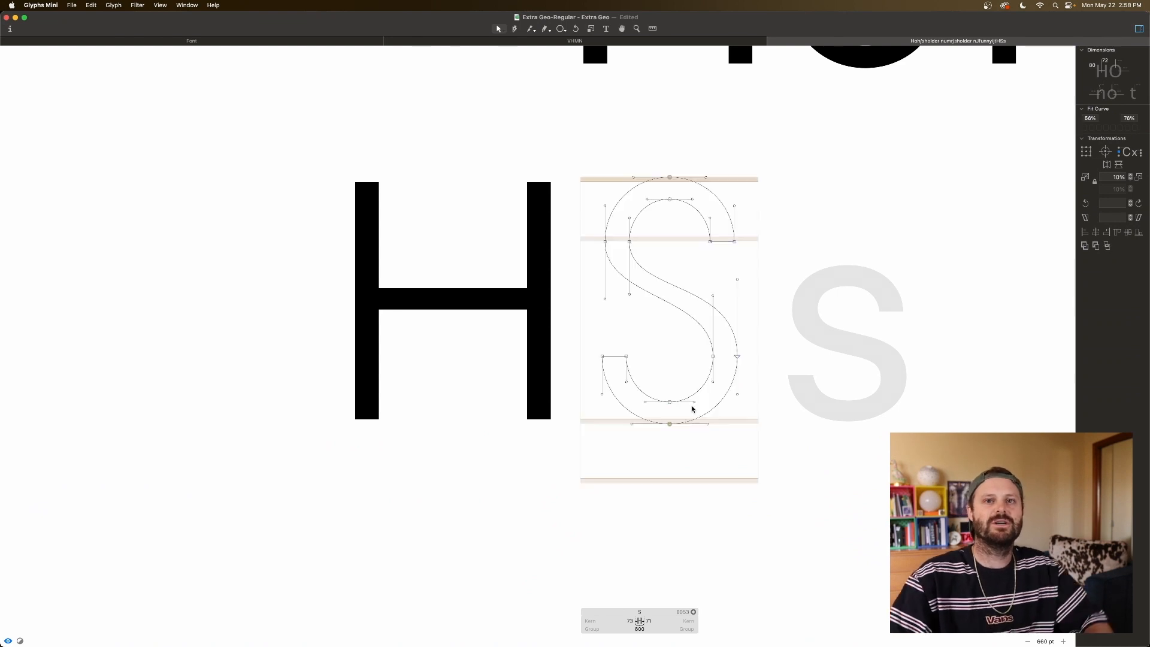
key(space)
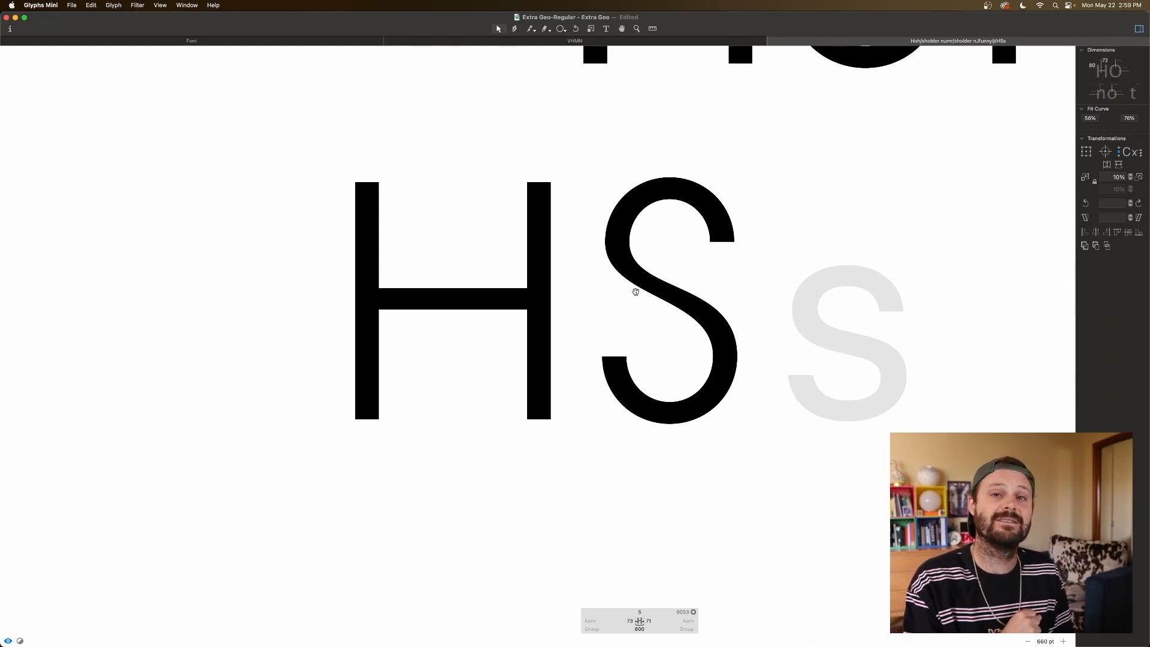
key(space)
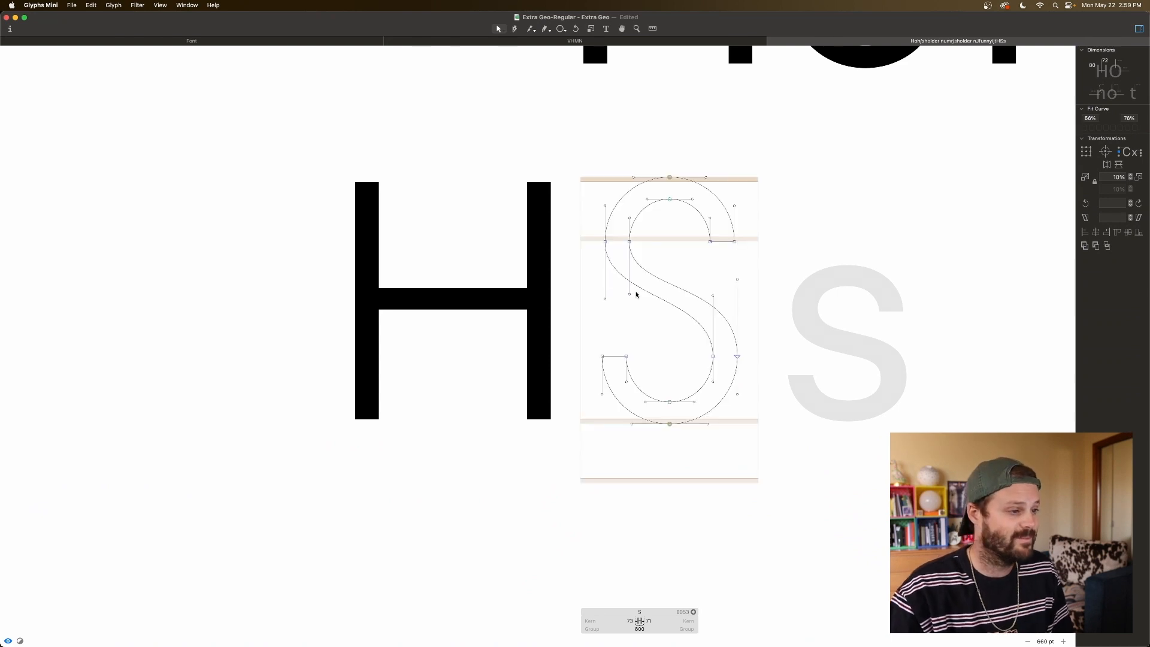
key(space)
key(space)
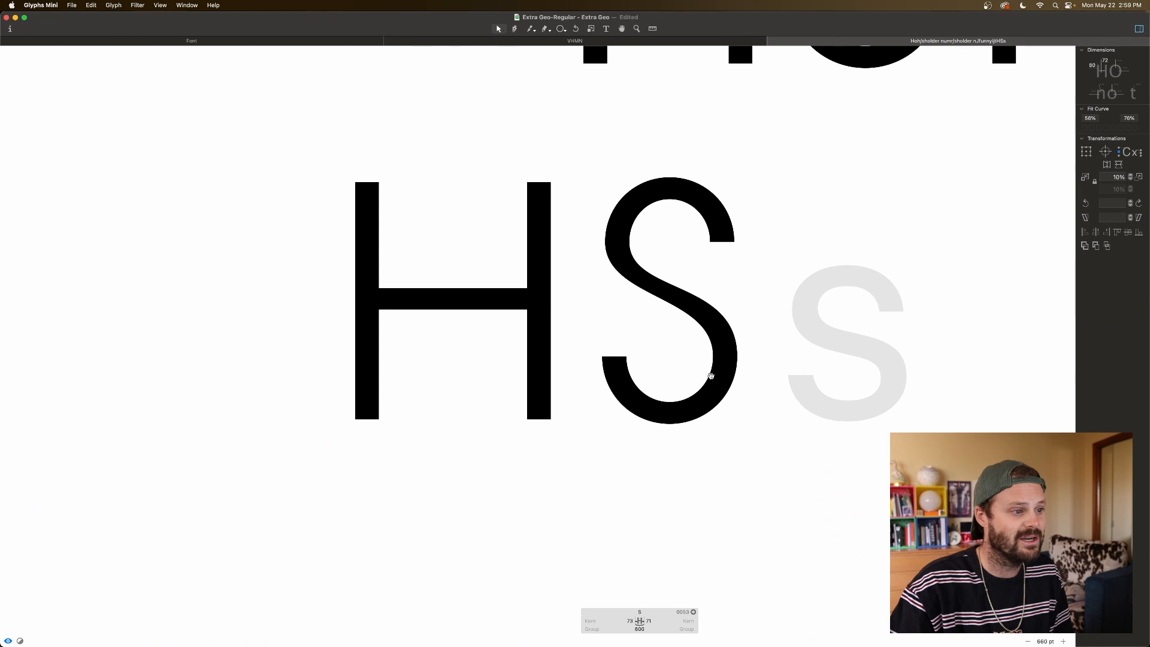
key(space)
key(space)
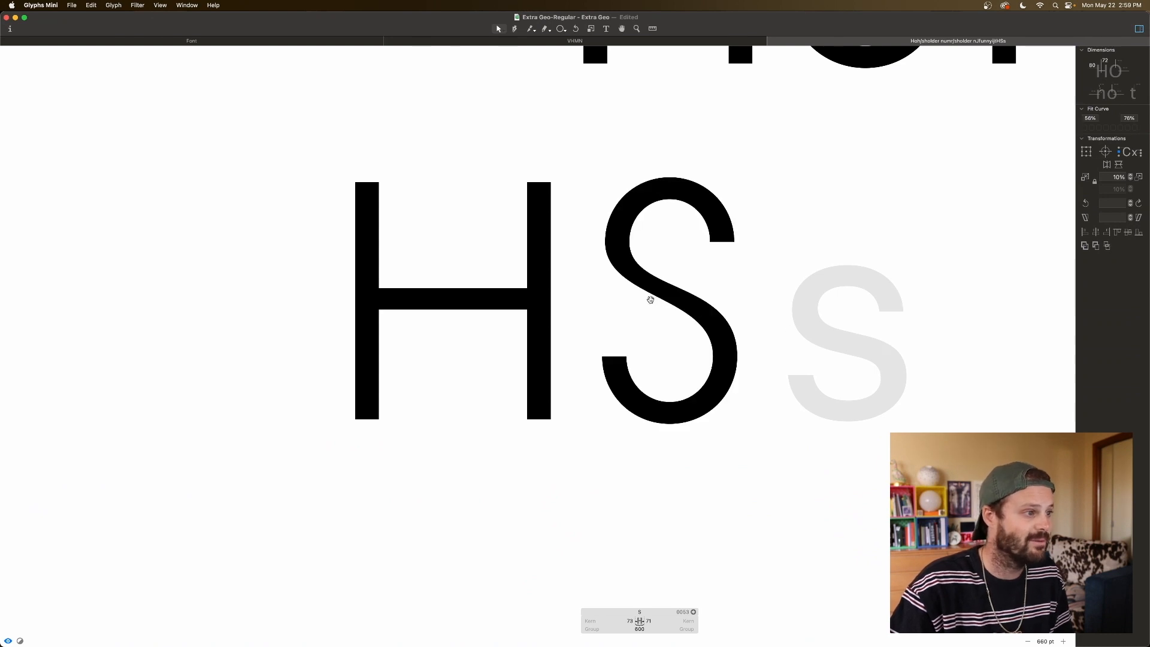
key(space)
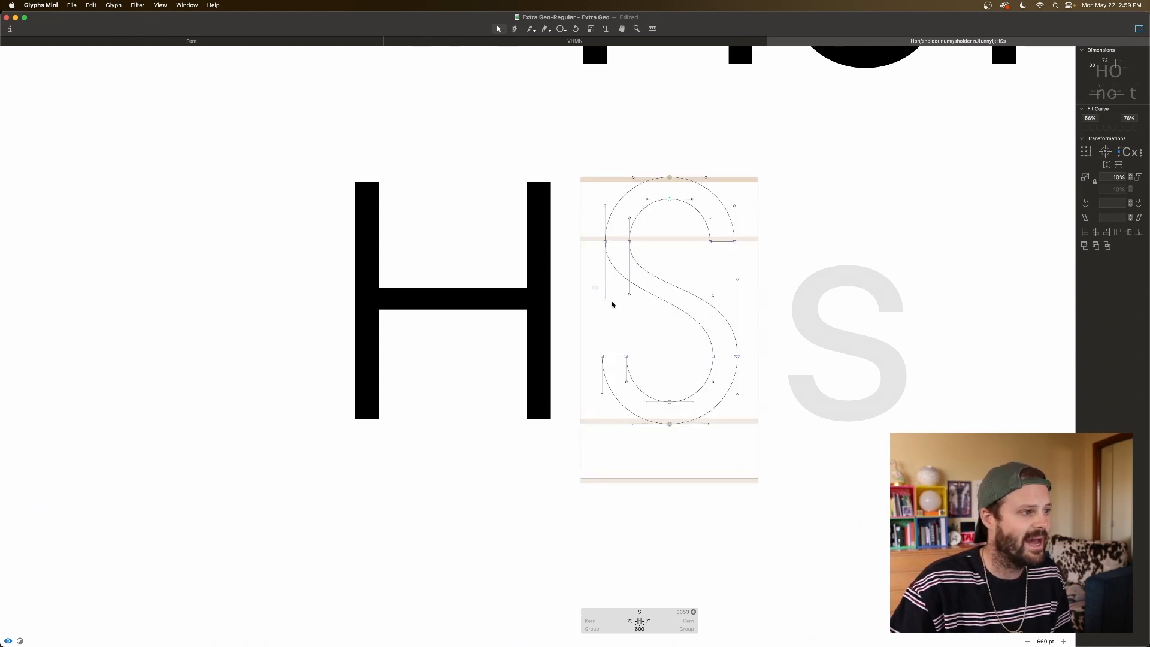
key(space)
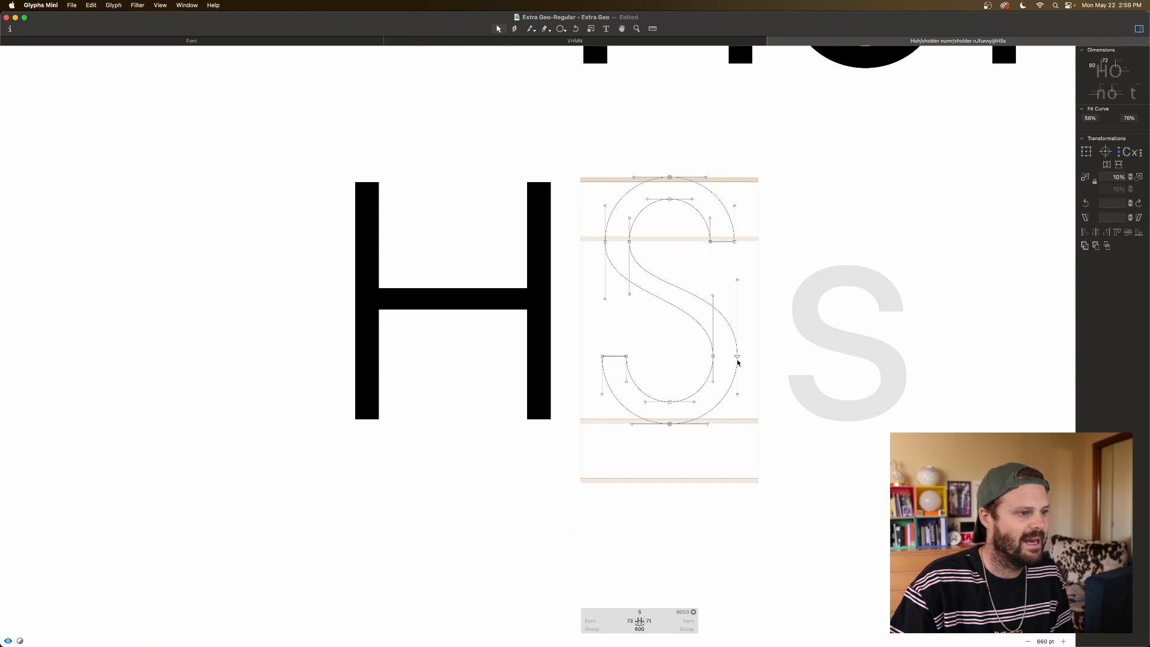
key(space)
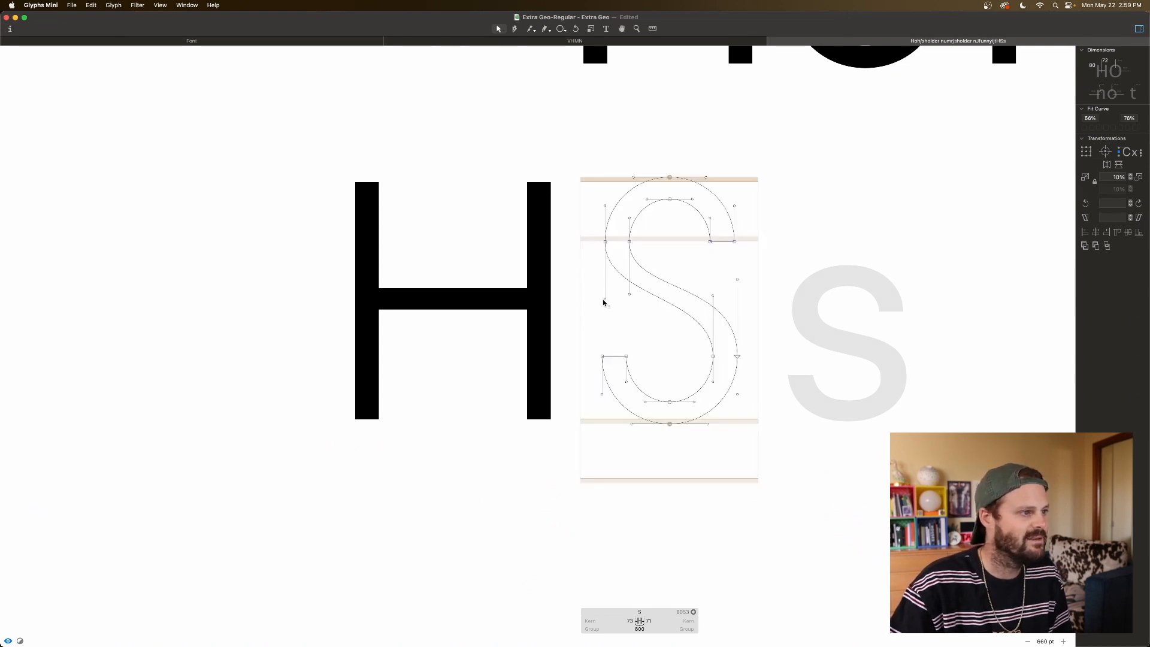
Step: Lengthen the outer spine handle at the upper arch's left end to 231 units
click(603, 301)
key(space)
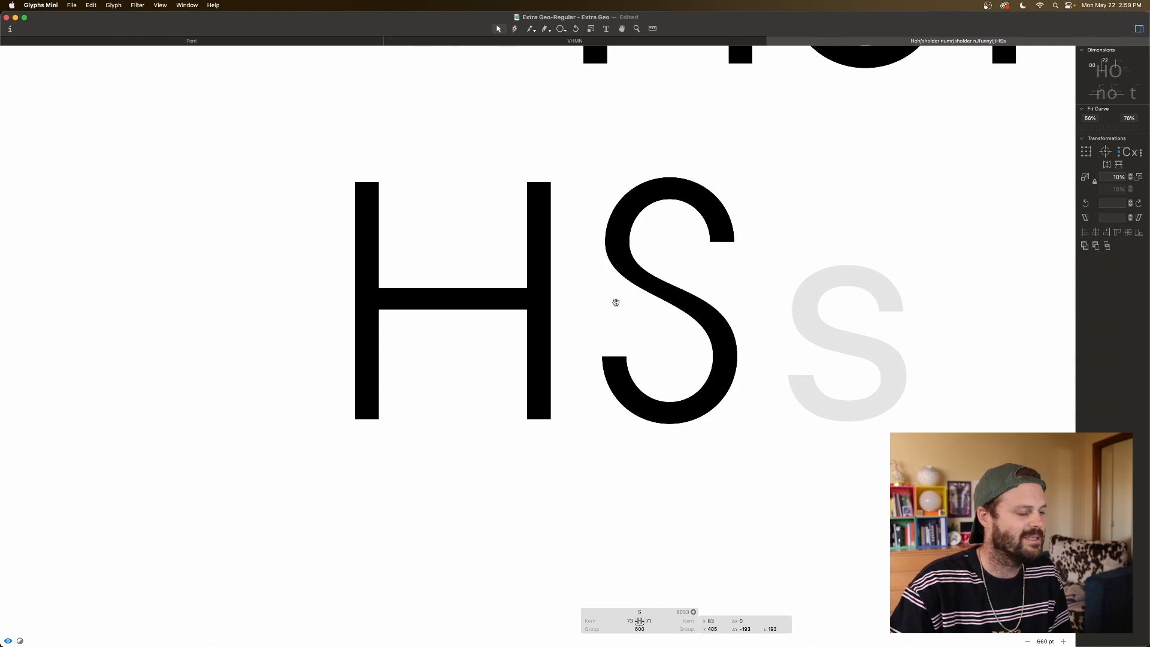
key(shift+Down)
key(shift+Down)
key(shift+Down)
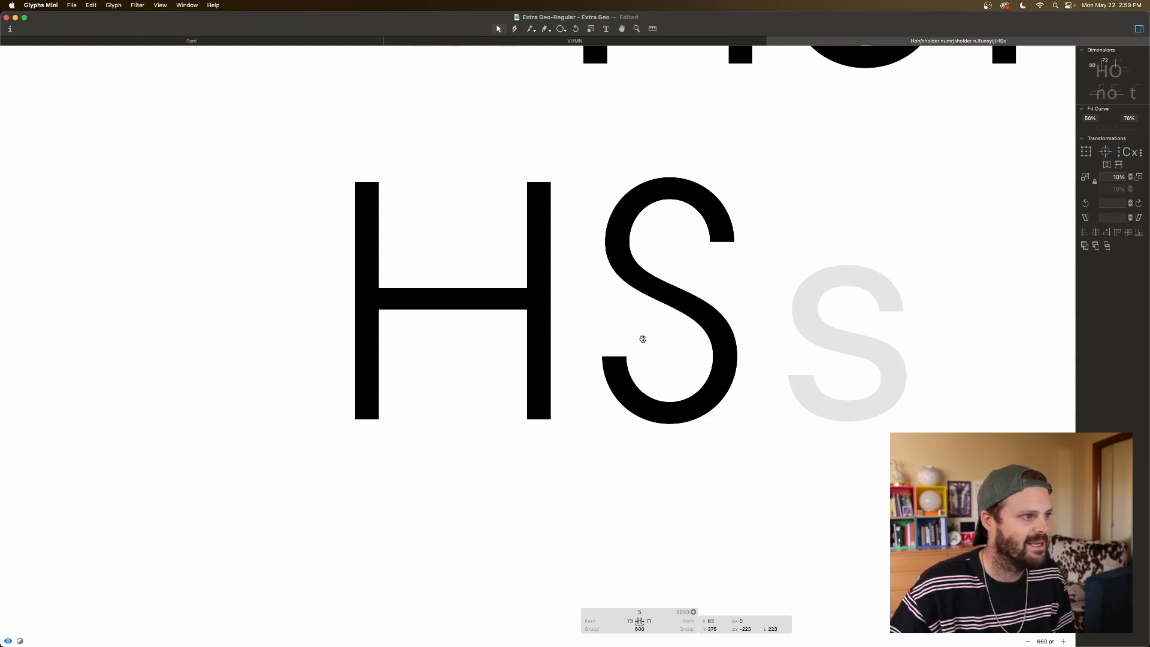
key(shift+Down)
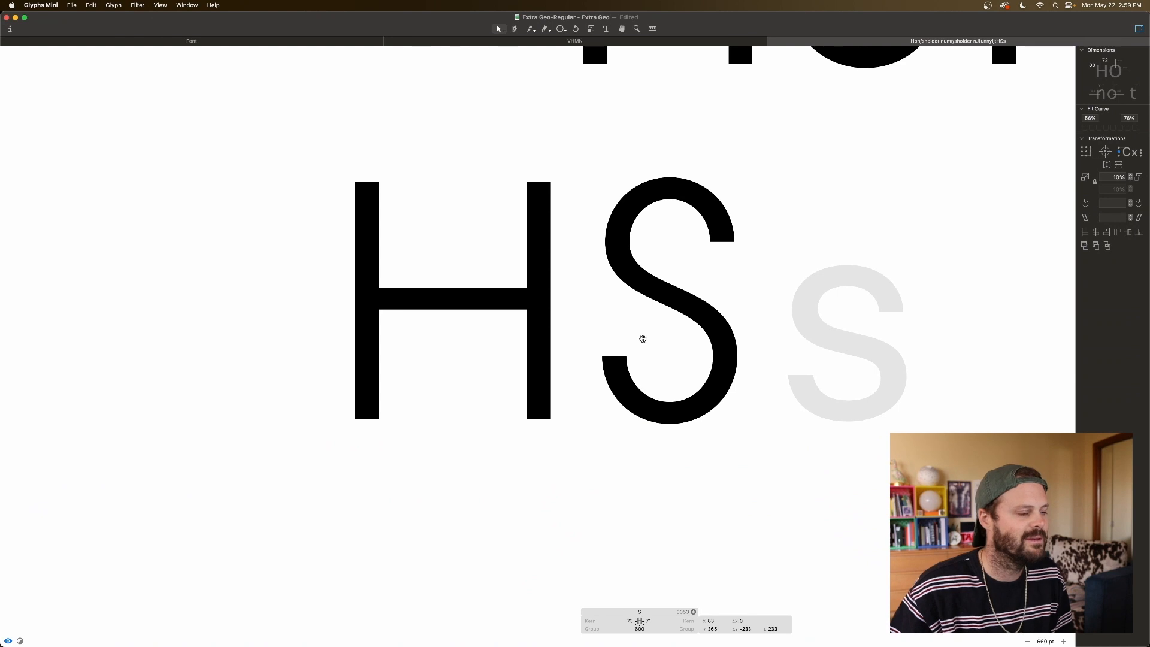
key(Up)
key(Up)
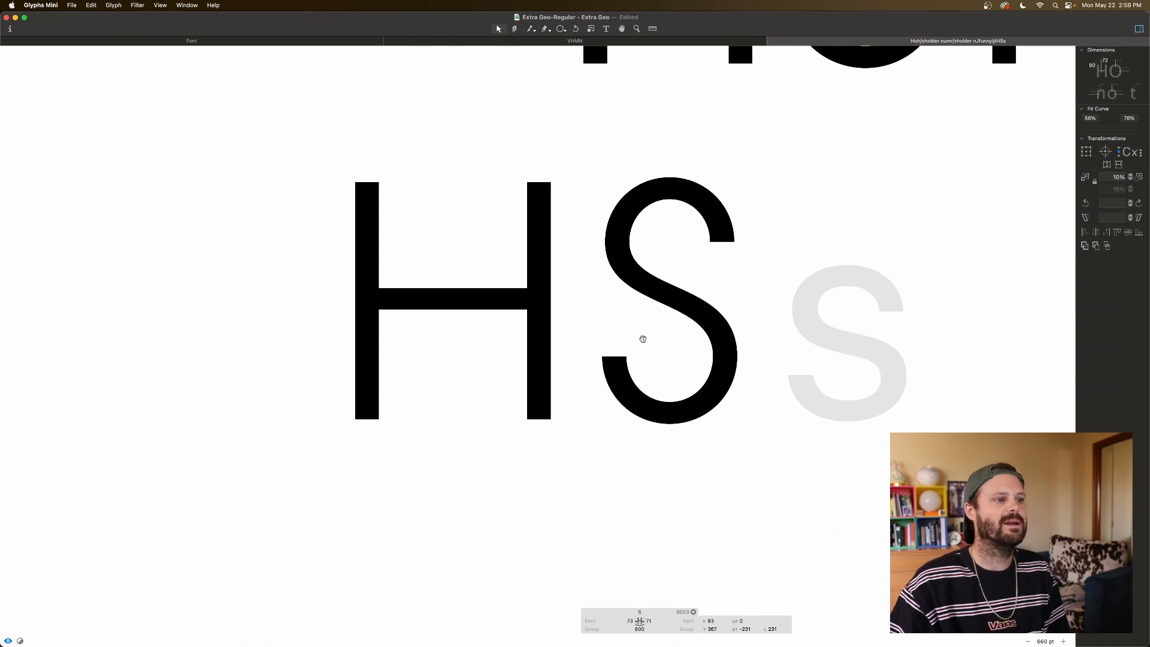
Step: Compare the outer spine handle lengths at both ends and lengthen the upper-left one to 240 units
click(629, 293)
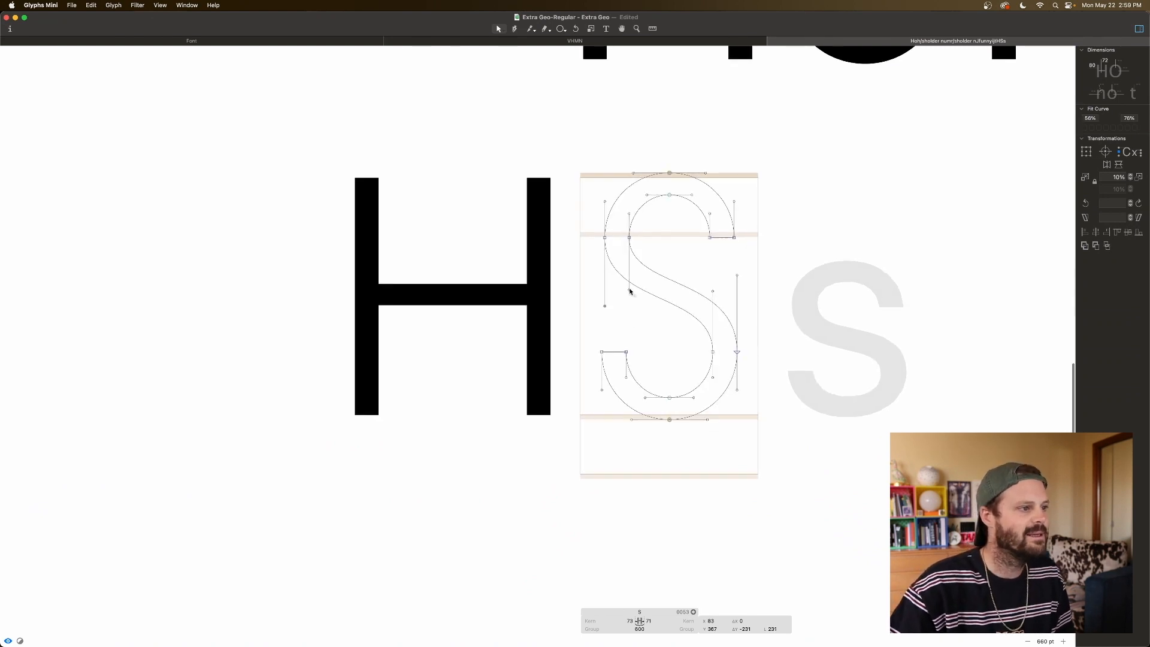
drag(747, 271, 726, 368)
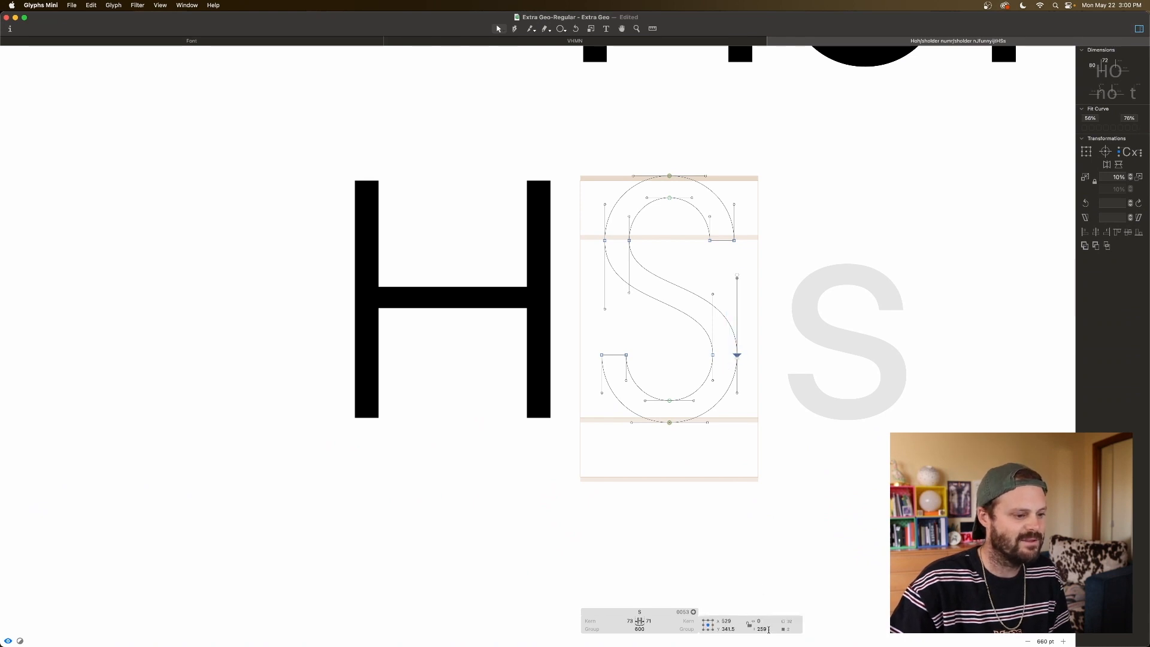
click(737, 278)
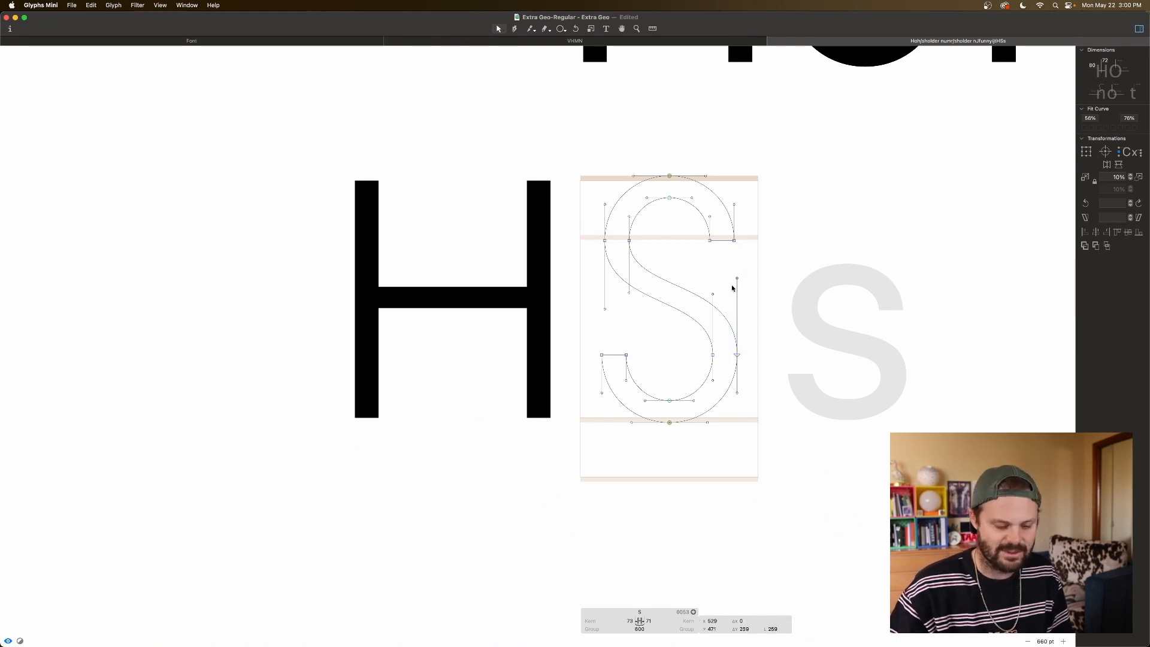
drag(590, 237, 619, 328)
click(618, 328)
click(605, 310)
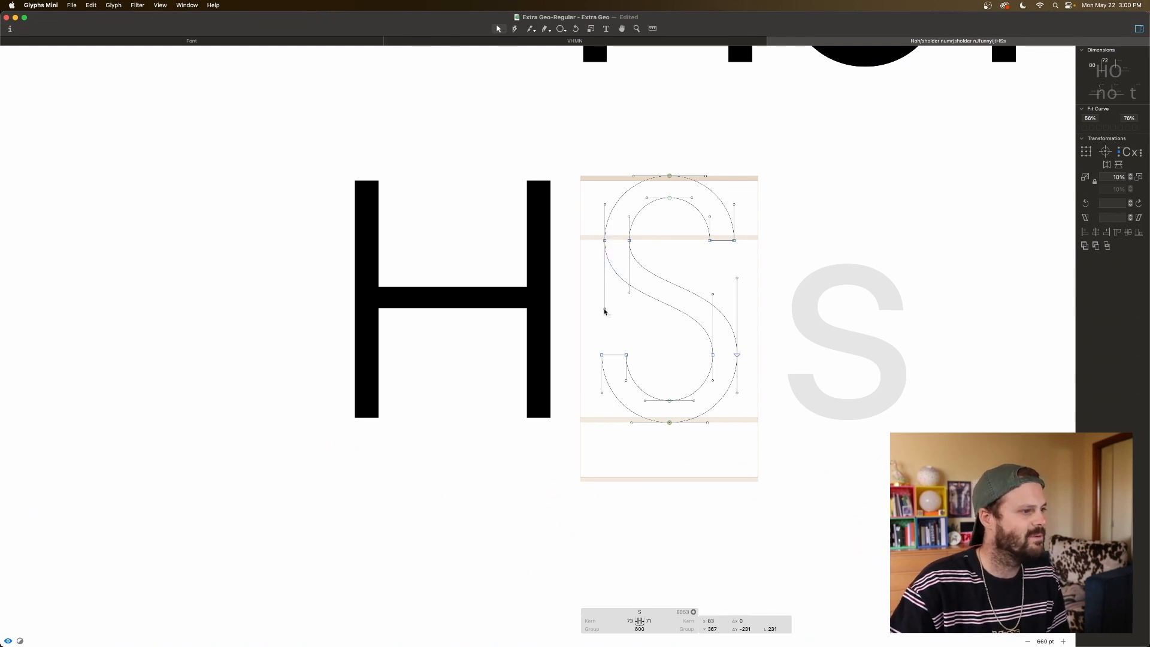
key(shift+Down)
key(space)
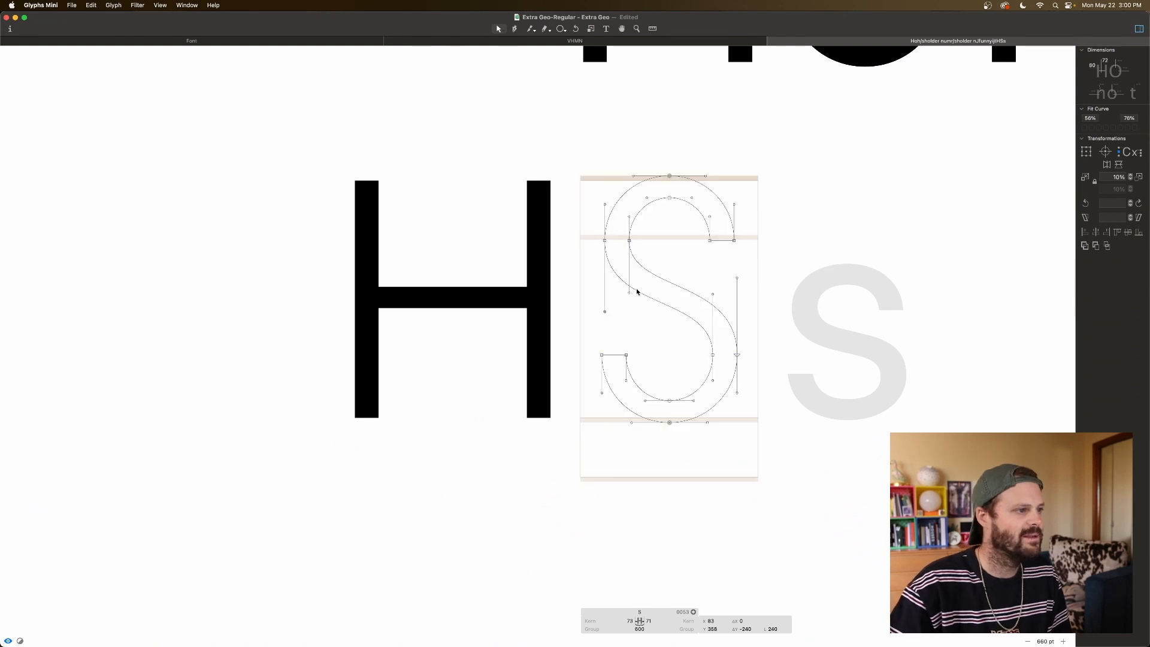
Step: Adjust the inner spine handle at the upper arch's left end to 182 units and preview the S
drag(746, 271, 712, 298)
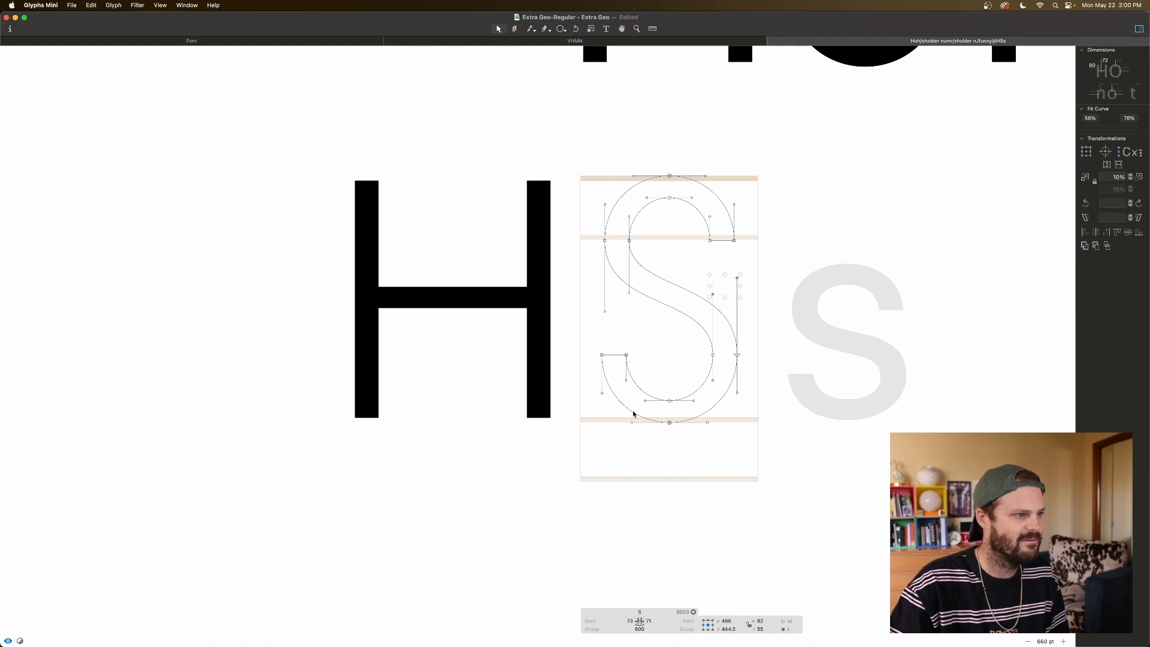
drag(638, 288, 593, 329)
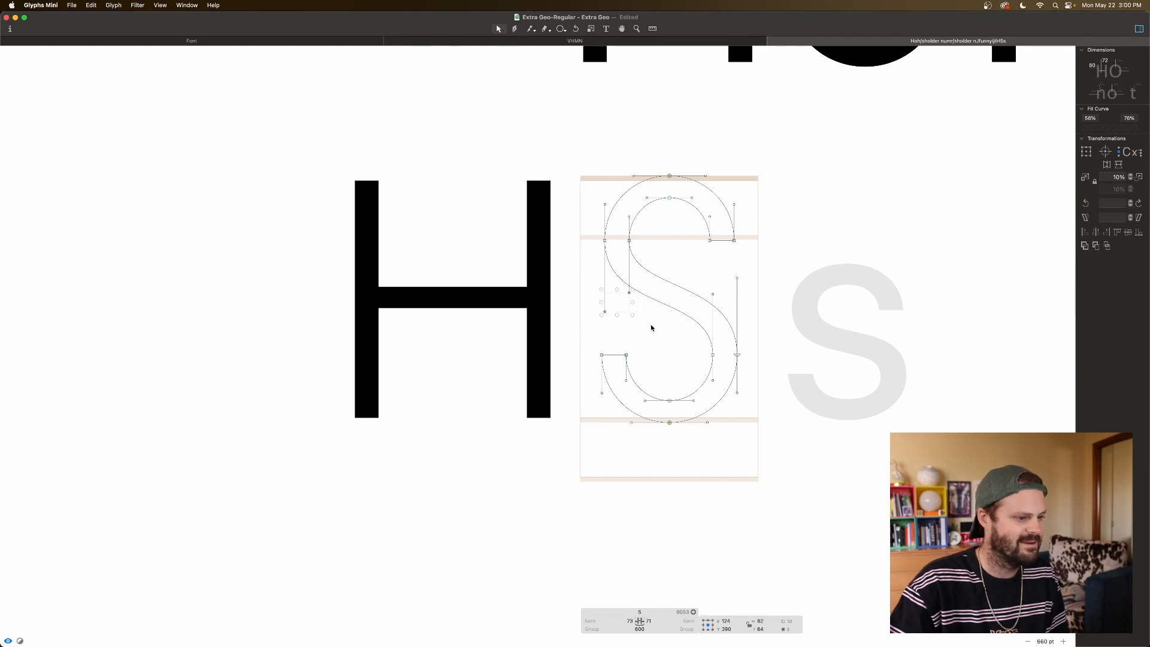
key(space)
key(space)
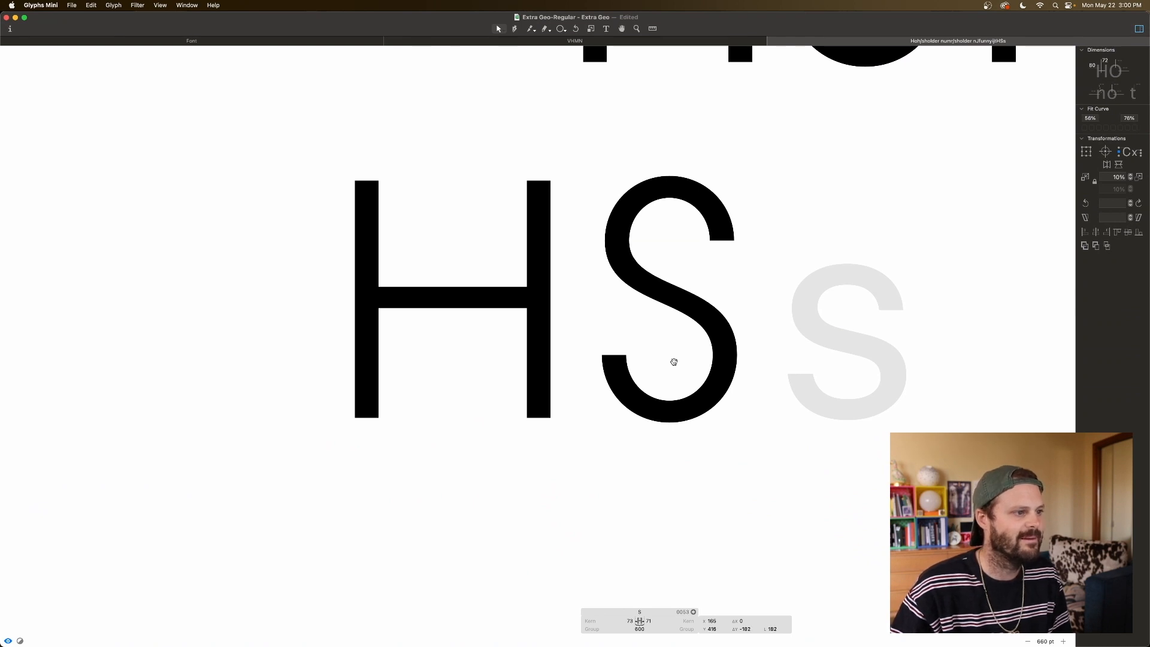
click(674, 362)
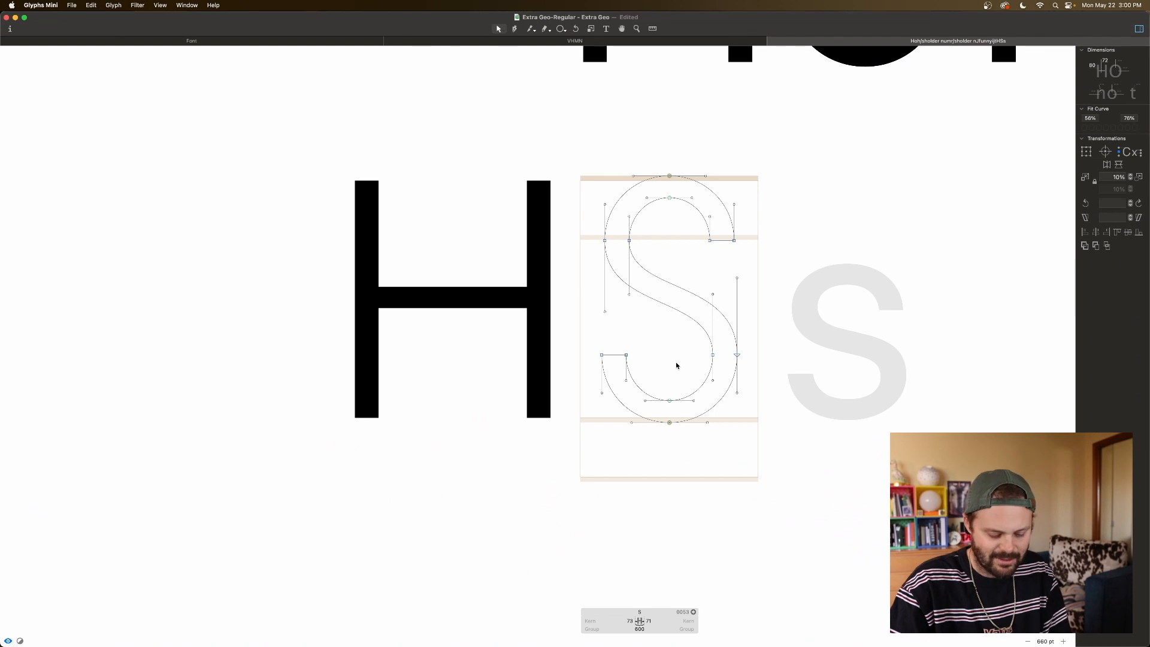
Step: Measure the stroke thickness across the S's spine and check the curve in the filled preview
key(space)
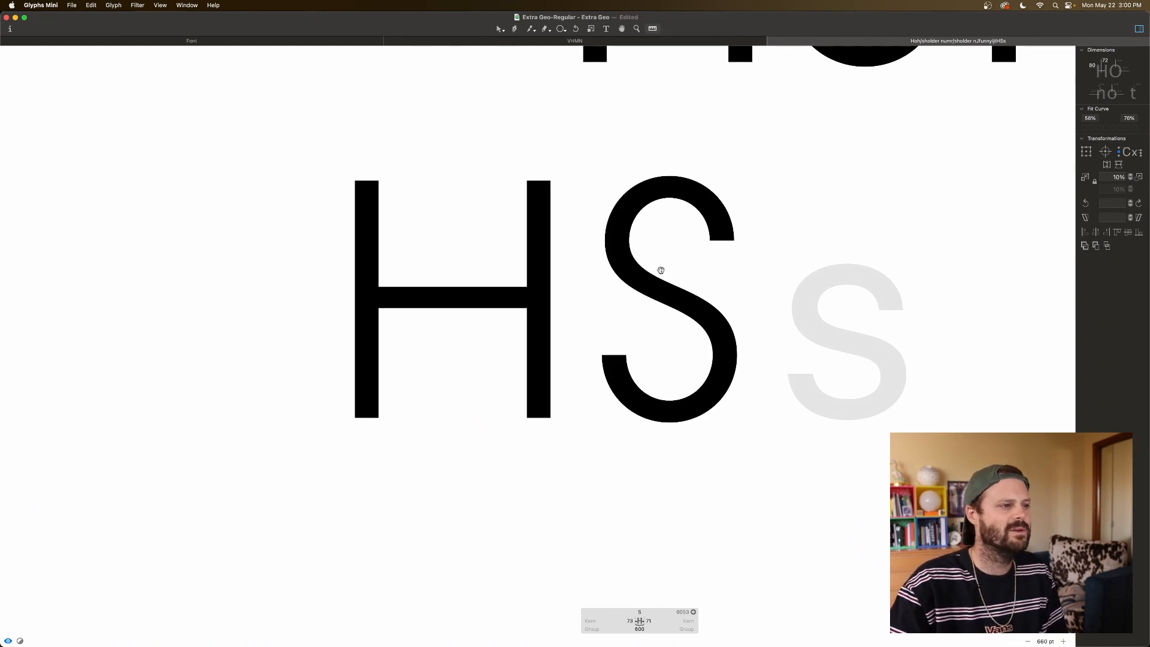
mouse_move(683, 276)
mouse_down()
mouse_move(643, 340)
mouse_move(667, 354)
mouse_up()
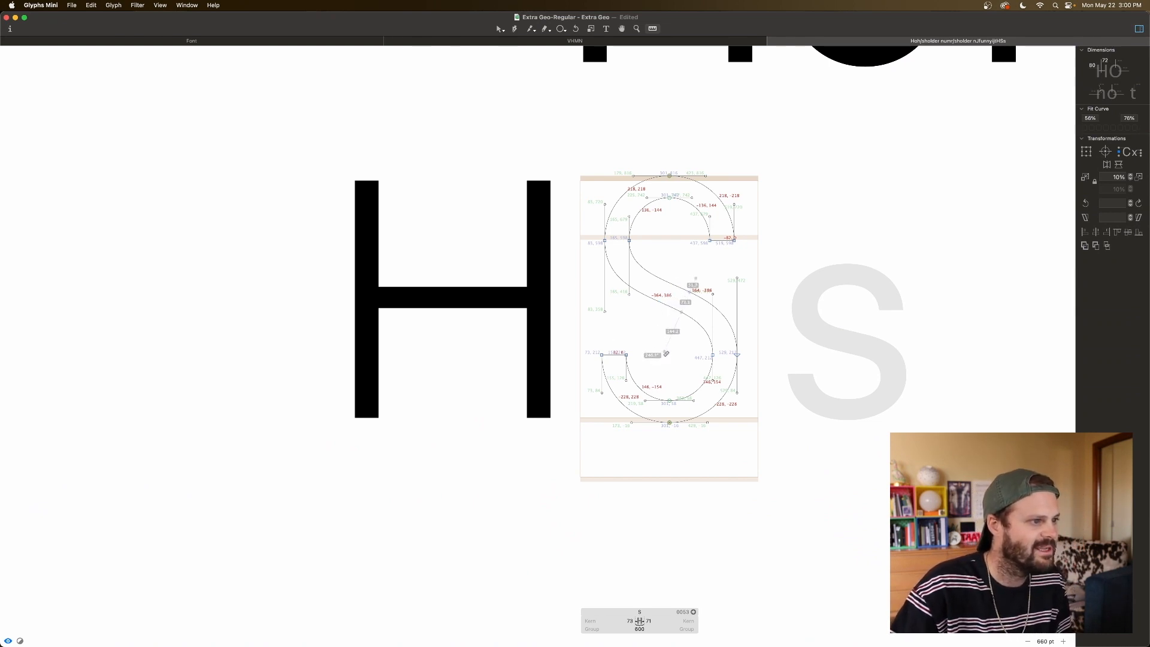
drag(654, 264, 620, 334)
key(space)
drag(606, 271, 677, 241)
key(space)
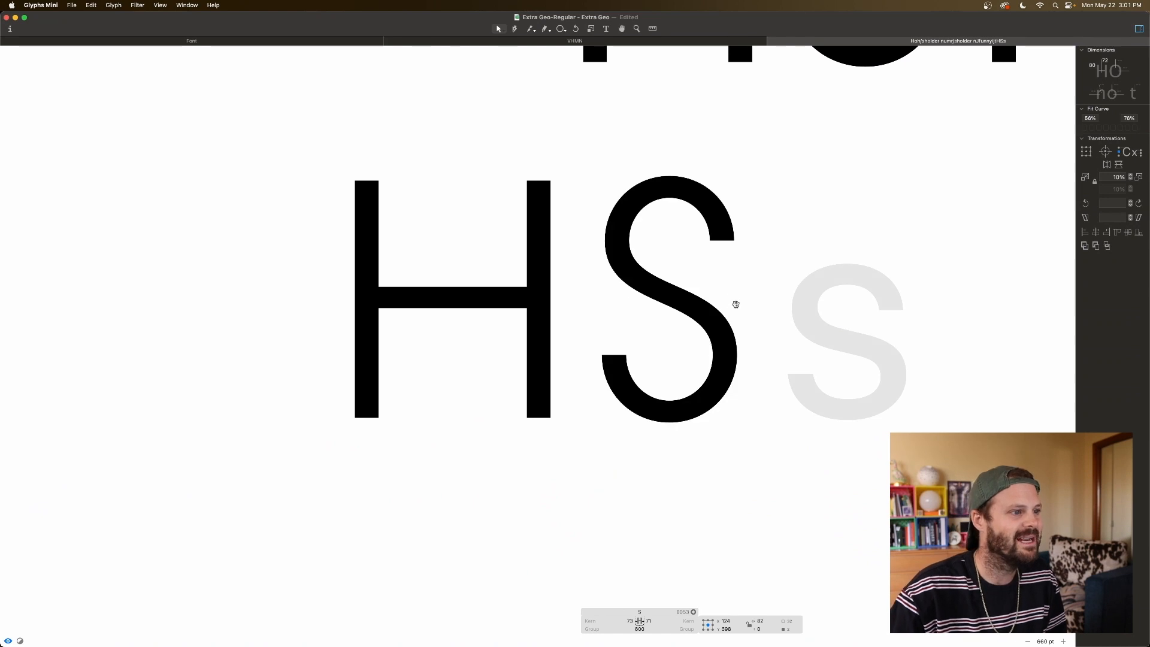
click(736, 278)
key(space)
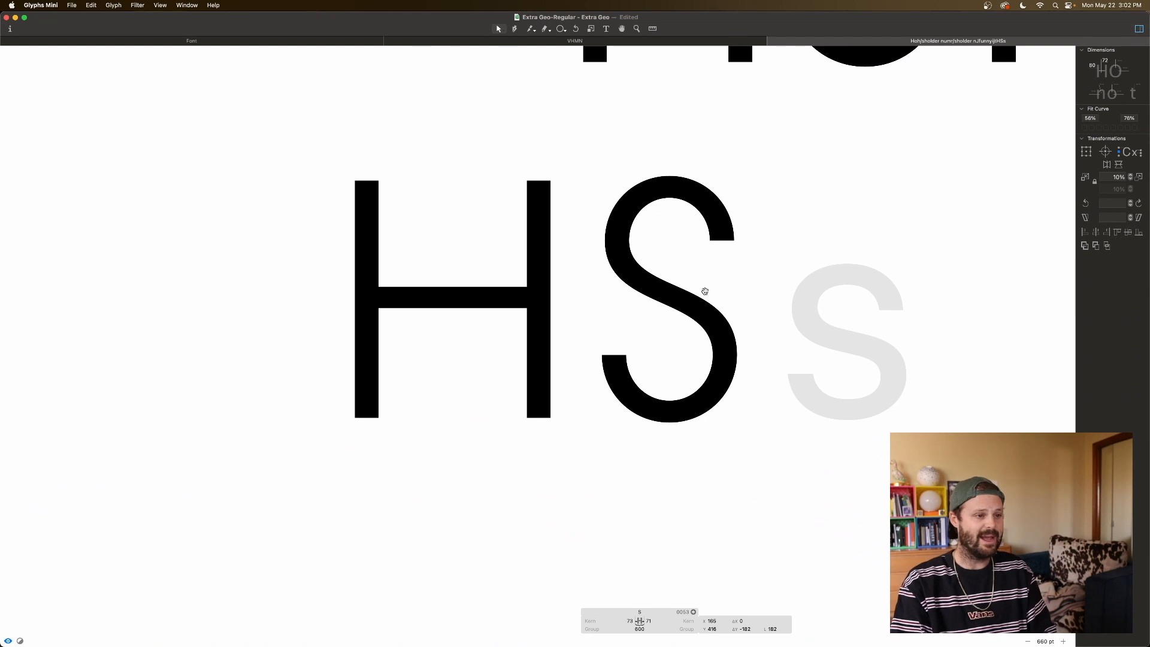
Step: Flip the whole S horizontally and vertically to judge its balance upside down, and restore its original orientation
click(1117, 164)
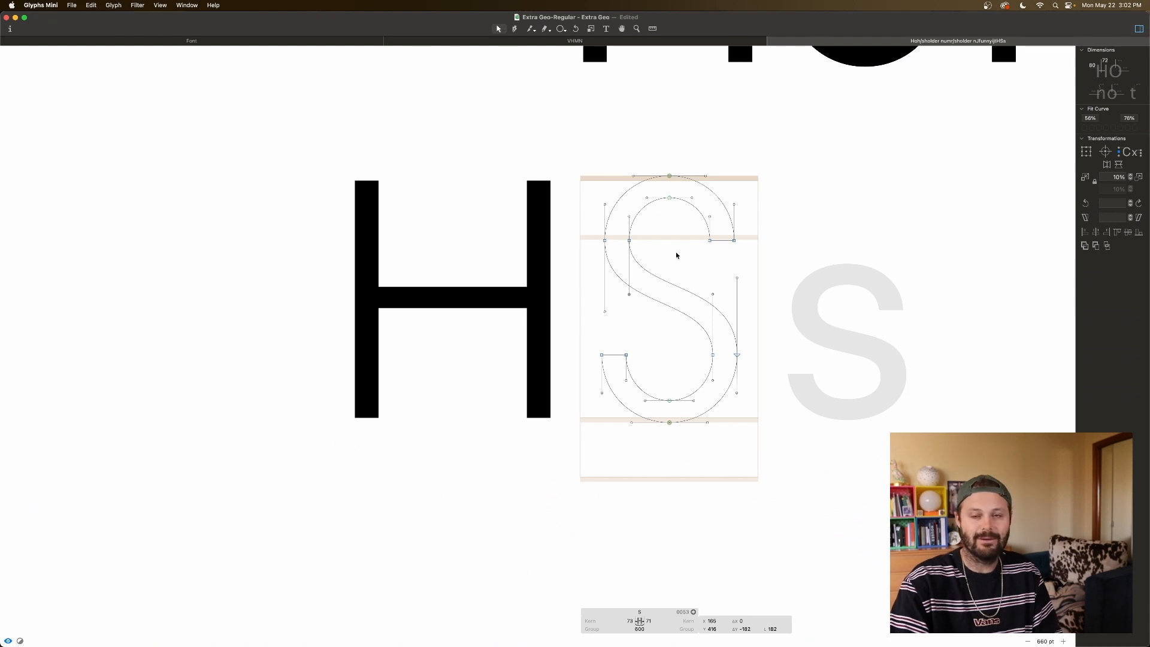
key(super+a)
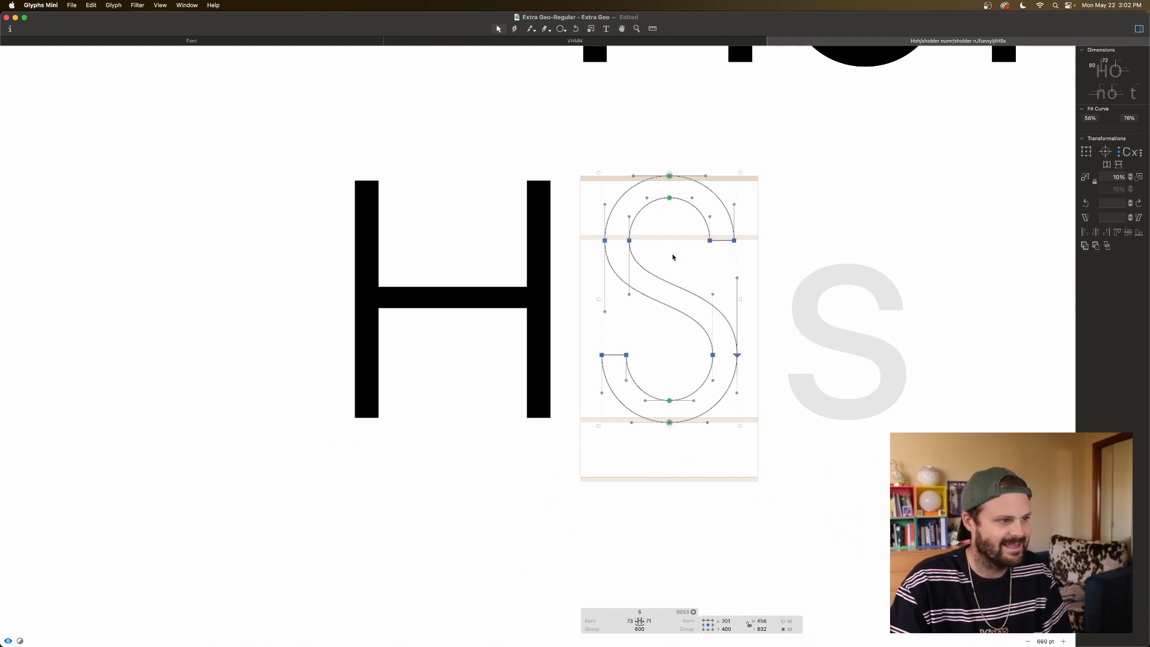
click(1116, 166)
click(1116, 167)
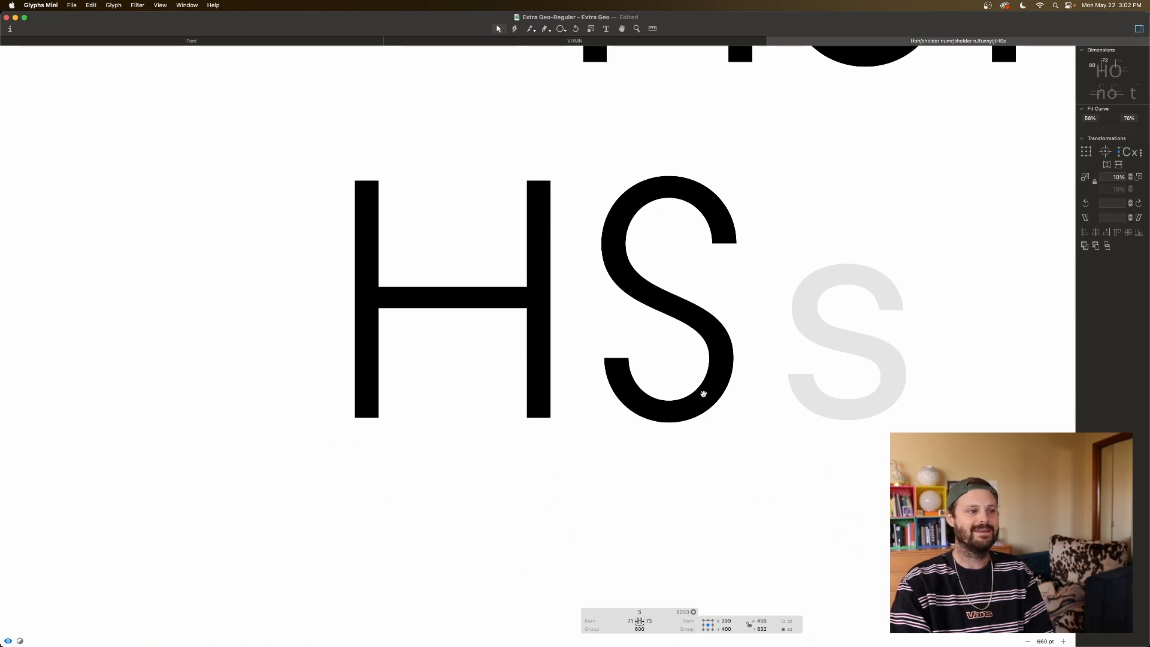
click(1118, 166)
click(1118, 166)
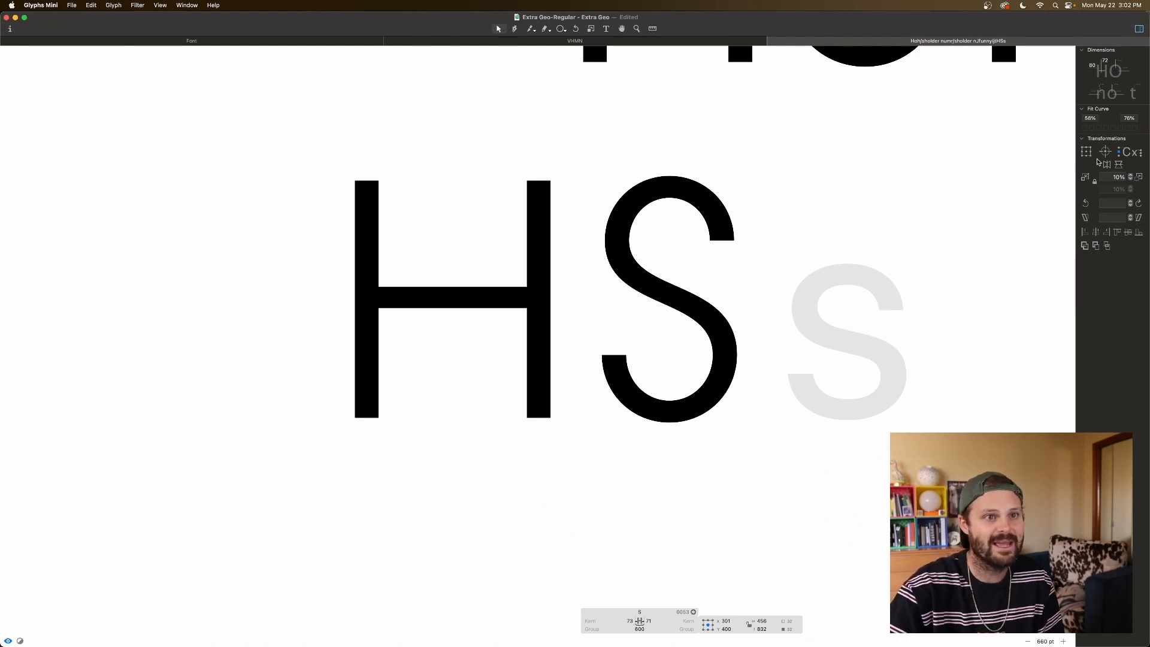
Step: Flip the whole S vertically and horizontally and compare its upside-down shape in outline and filled preview
click(1119, 166)
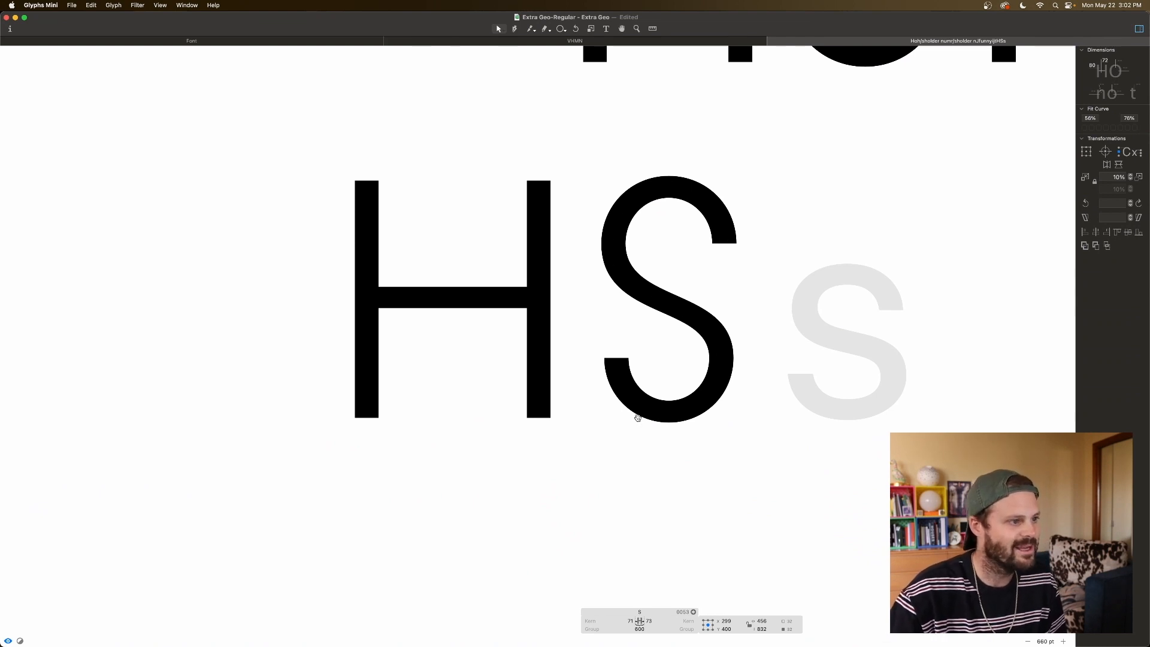
click(704, 399)
key(space)
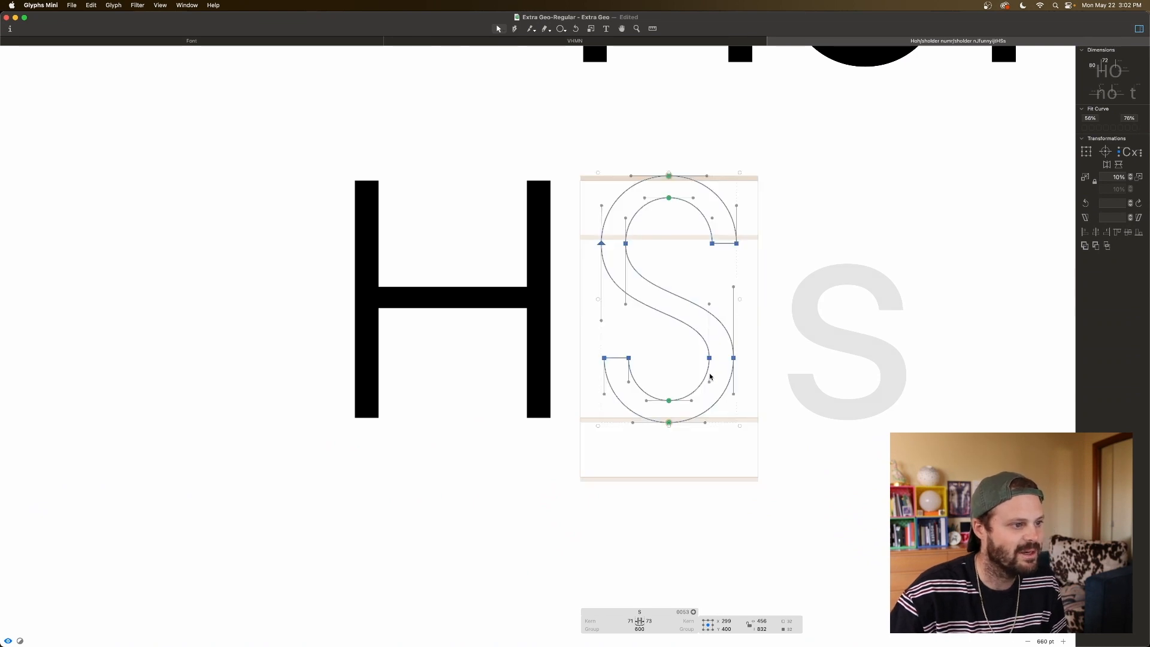
key(space)
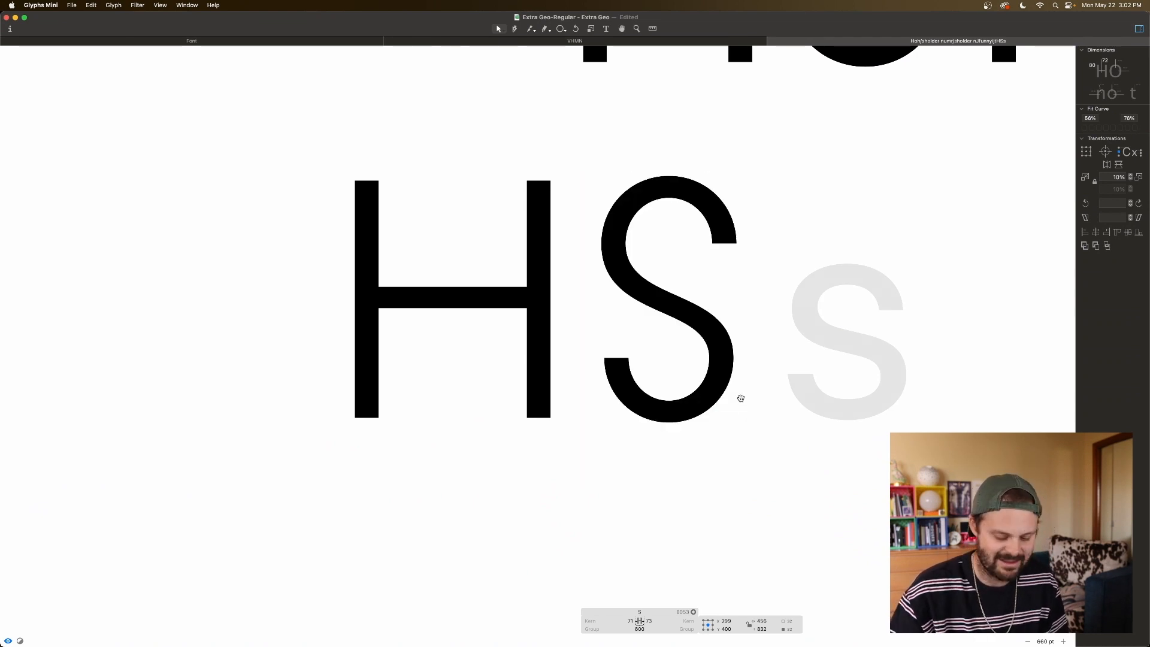
key(space)
Step: Lower the inner contour node at the right side of the flipped S's lower bowl to Y 200
click(709, 358)
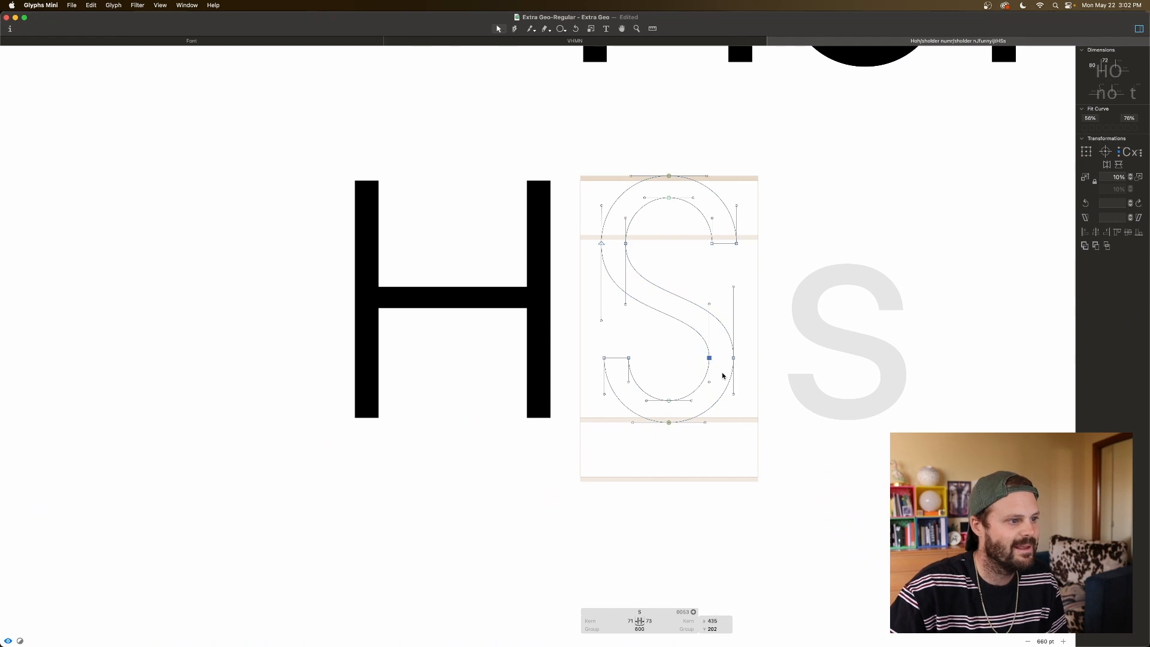
key(space)
key(Down)
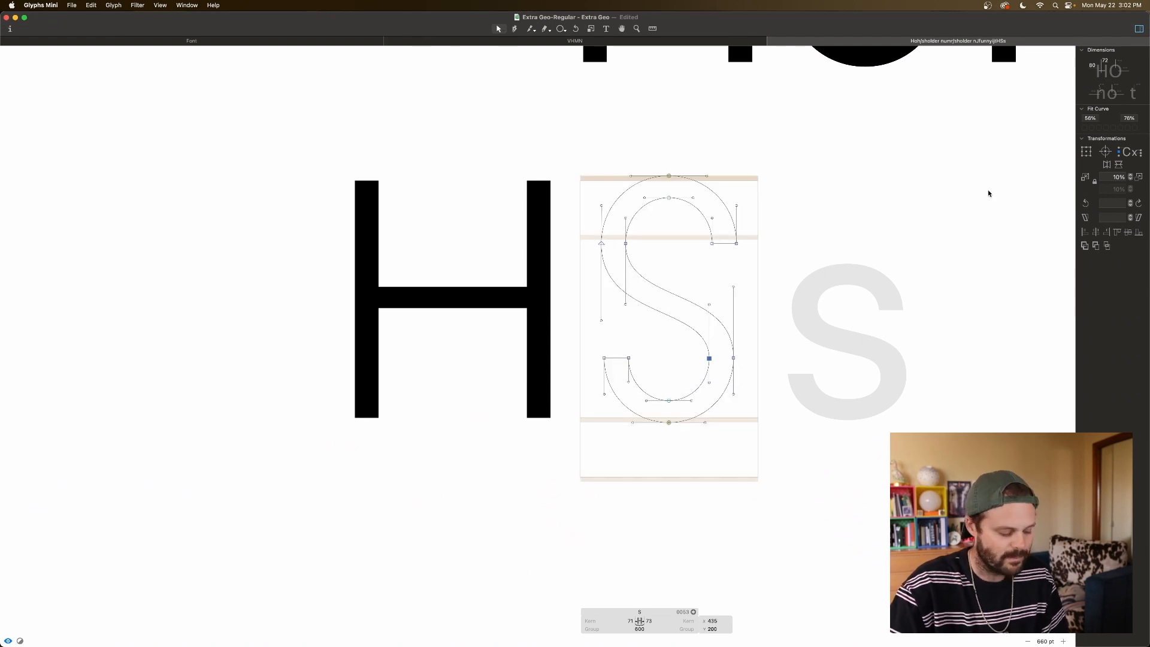
Step: Flip the whole S back horizontally and vertically to its original orientation and check it in the filled preview
key(super+a)
click(1106, 165)
click(1119, 165)
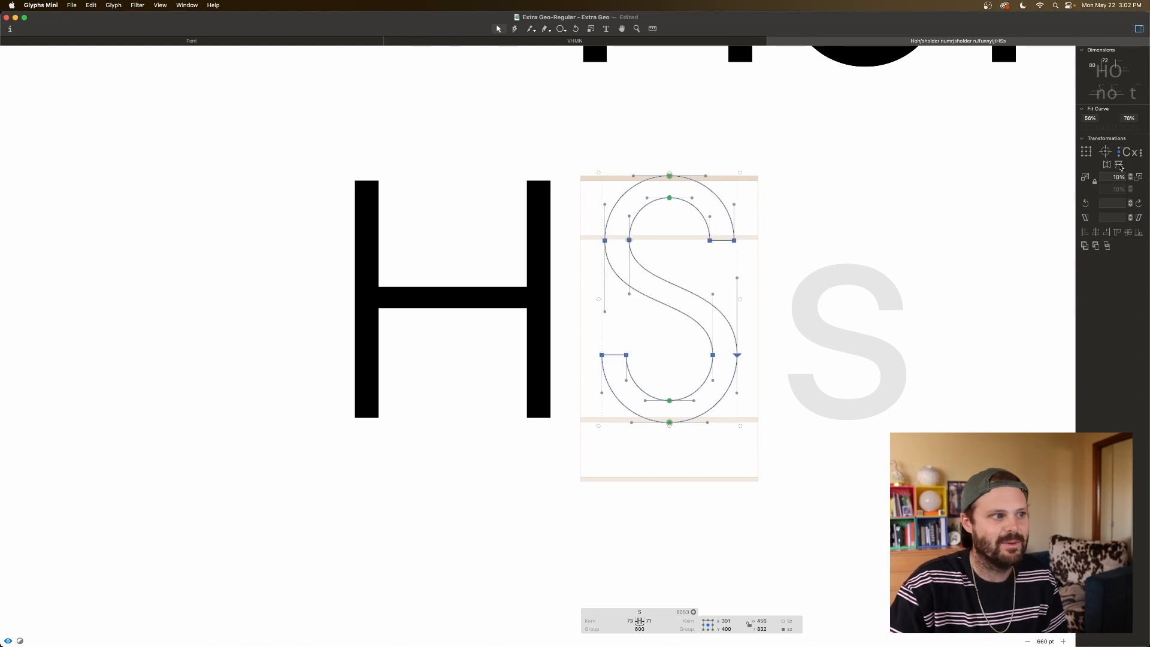
key(space)
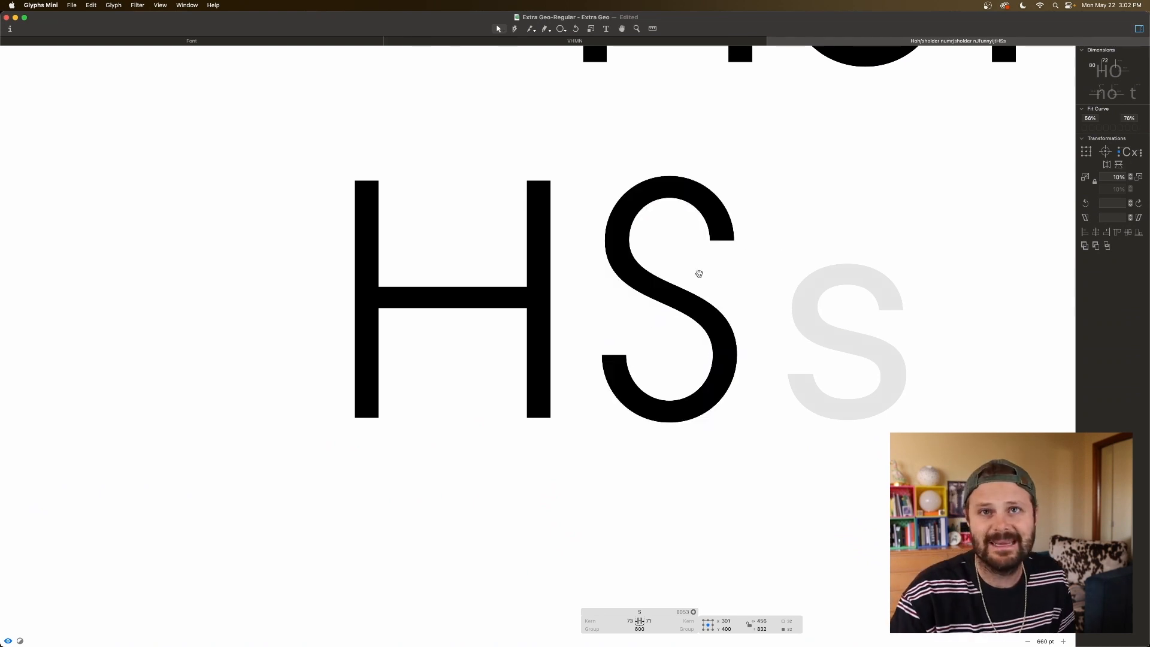
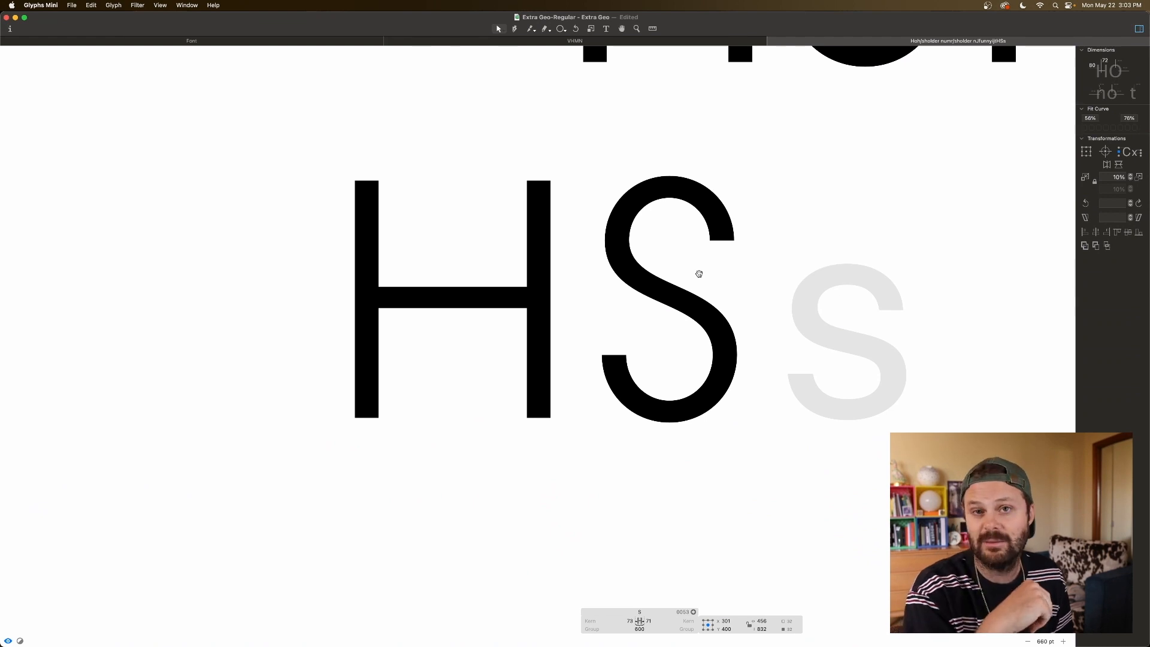
key(space)
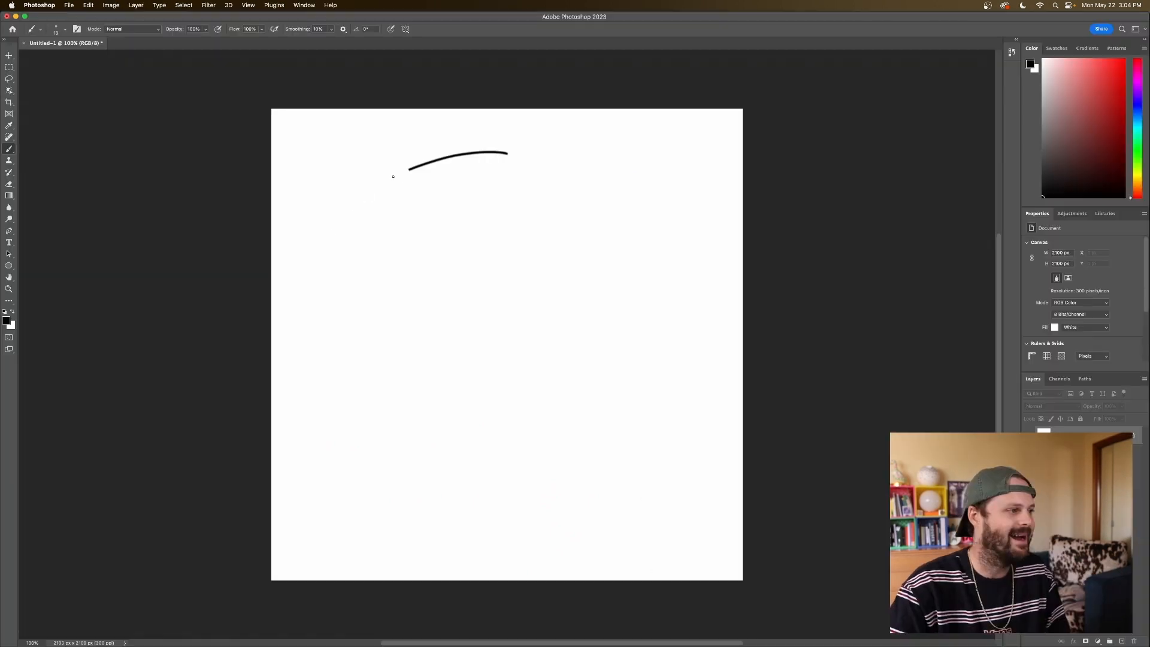
Step: Switch to Photoshop and paint a large circle outline with a node dot at each of its four extremes
mouse_move(393, 175)
mouse_down()
mouse_move(383, 465)
mouse_move(529, 499)
mouse_move(664, 355)
mouse_move(640, 237)
mouse_move(508, 159)
mouse_up()
drag(669, 327, 670, 323)
drag(484, 508, 486, 505)
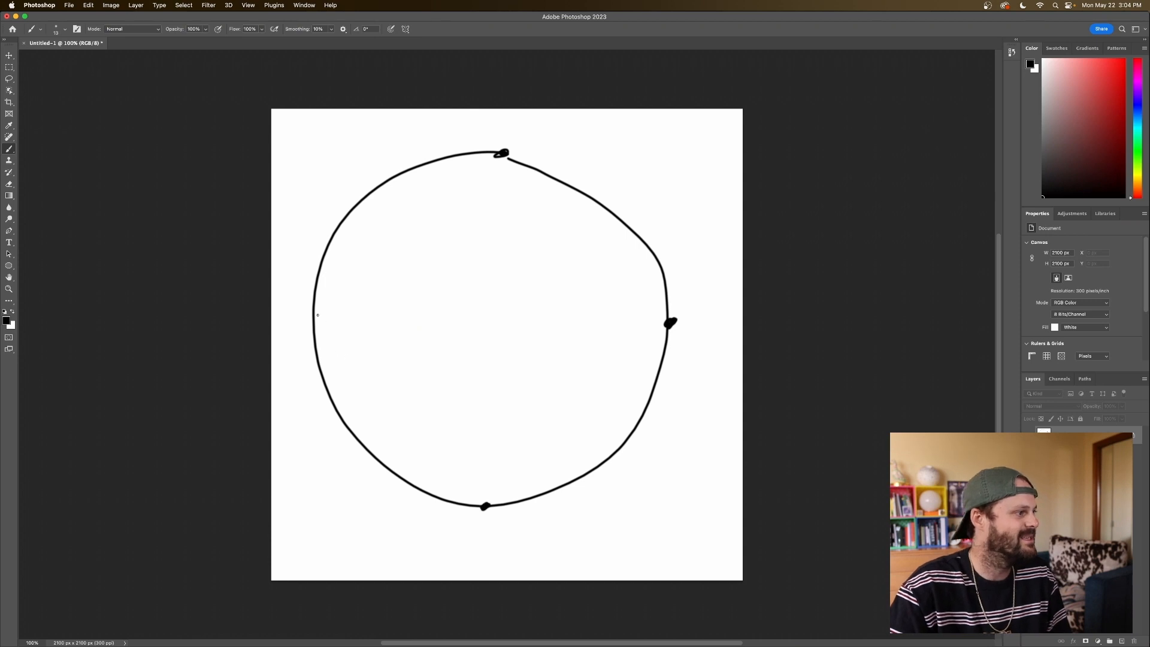
drag(311, 317, 313, 318)
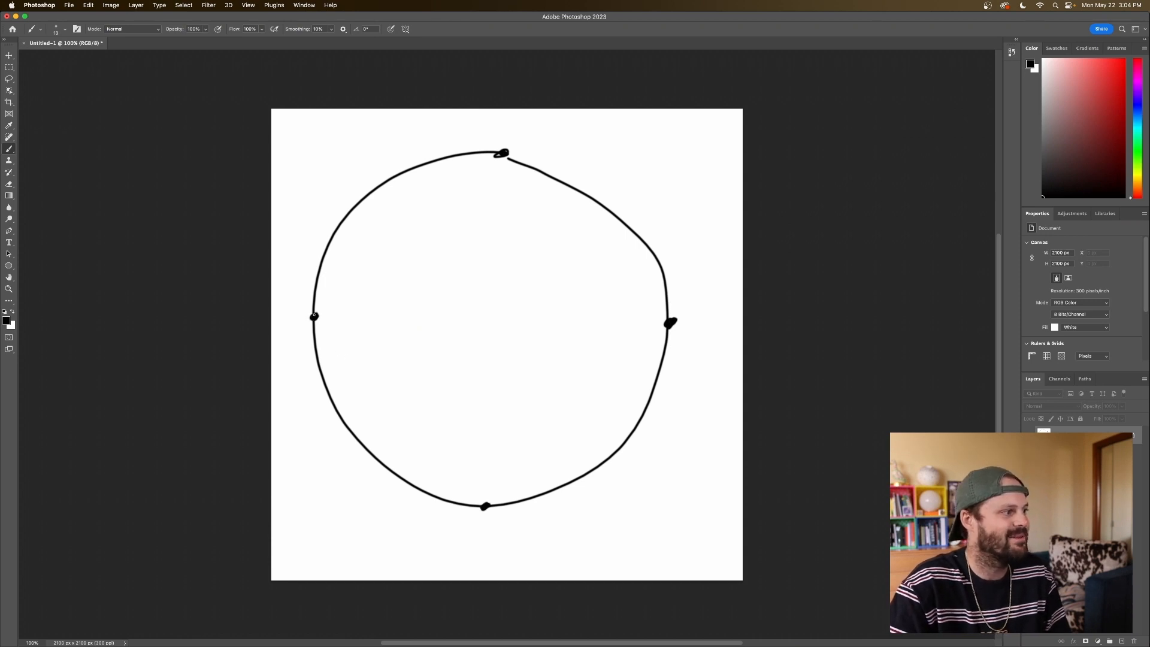
Step: Paint straight tangent handle lines through the four node dots, vertical at the sides and horizontal at top and bottom
drag(317, 206, 313, 406)
drag(423, 152, 586, 157)
drag(674, 246, 668, 422)
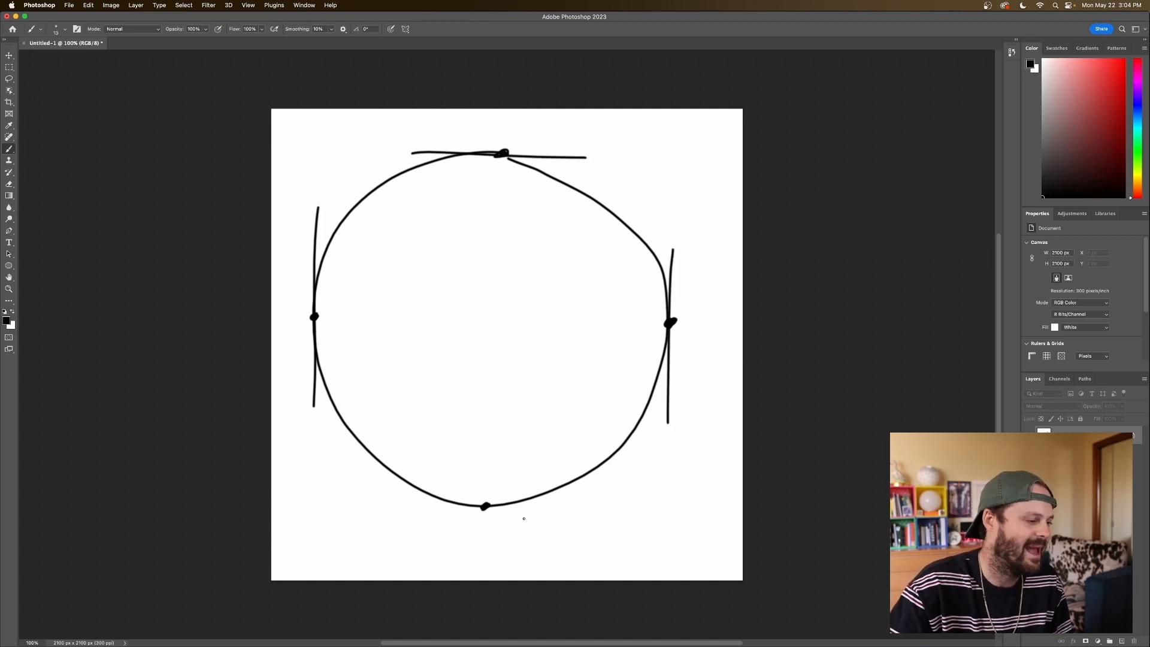
drag(441, 510, 553, 516)
Step: Undo all brush strokes of the circle sketch, back to a blank white canvas
key(super+z)
key(super+z)
key(super+z)
key(super+z)
key(super+z)
key(super+z)
key(super+z)
key(super+z)
key(super+z)
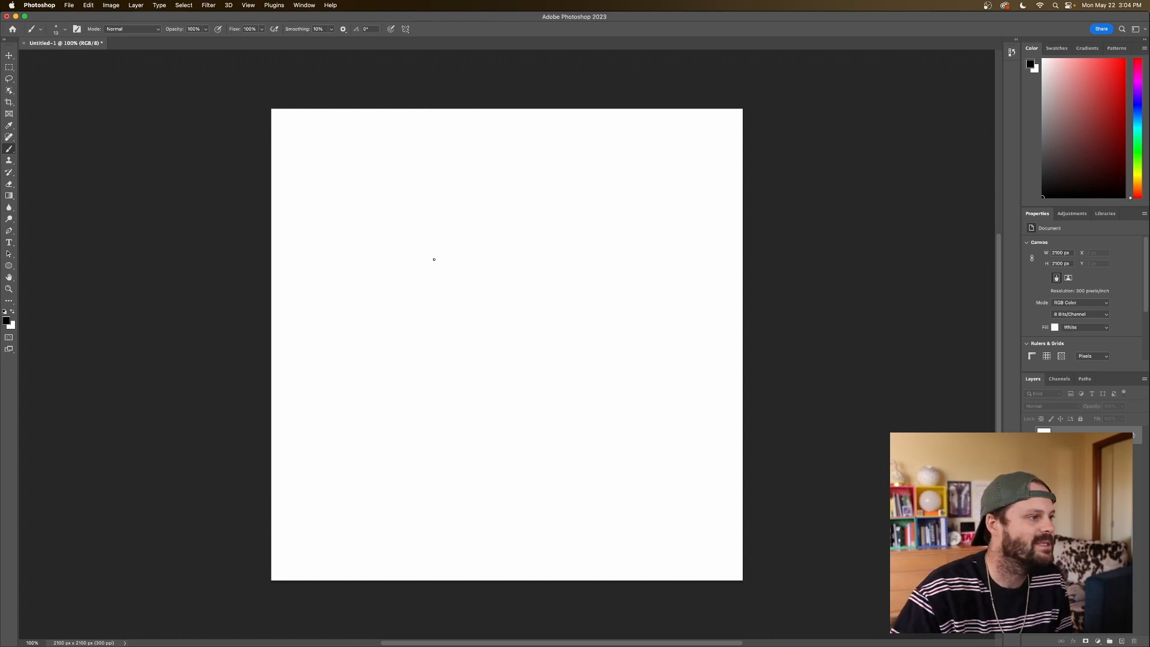
Step: Paint an S-shaped spine curve down the canvas and mark a node dot at its middle
mouse_move(427, 167)
mouse_down()
mouse_move(397, 206)
mouse_move(400, 275)
mouse_move(421, 294)
mouse_move(523, 314)
mouse_move(590, 354)
mouse_move(603, 483)
mouse_up()
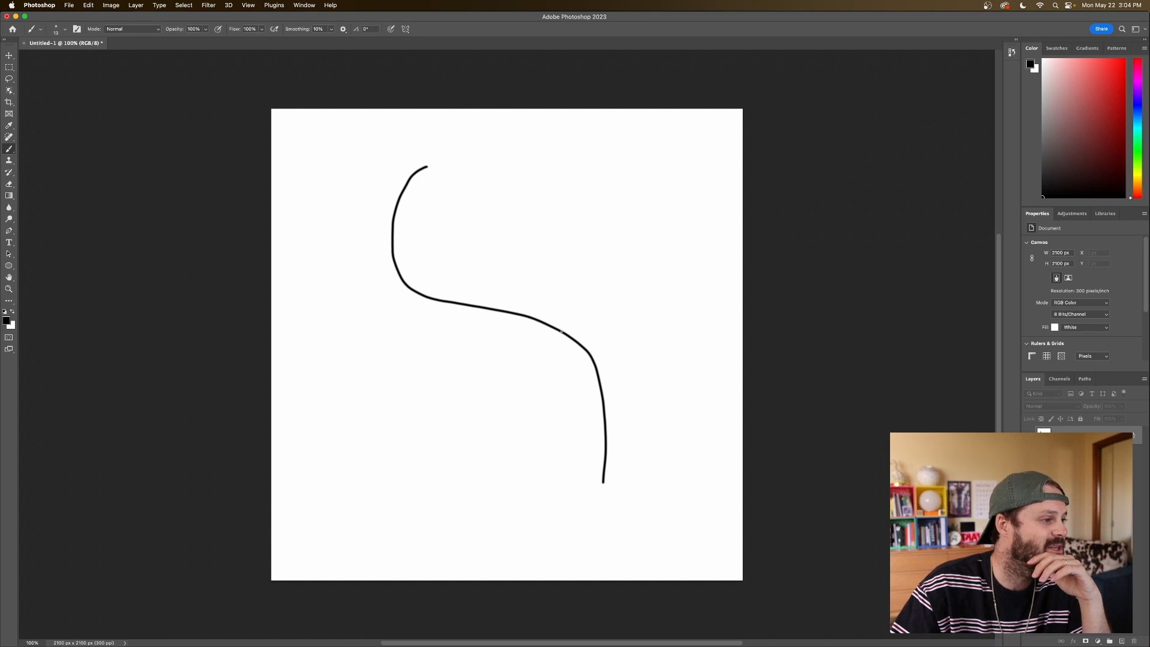
click(494, 310)
drag(493, 310, 495, 310)
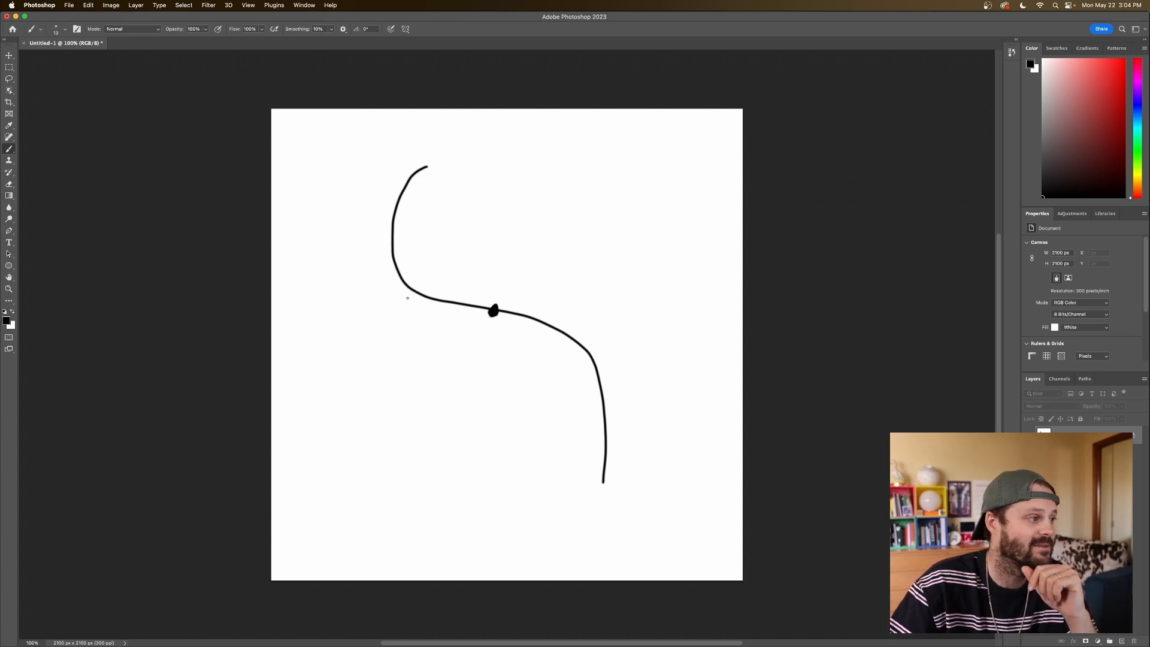
Step: Try slanted, horizontal and vertical handle lines through the spine's dot, undo them, and paint a slanted handle following the curve
drag(409, 294, 615, 321)
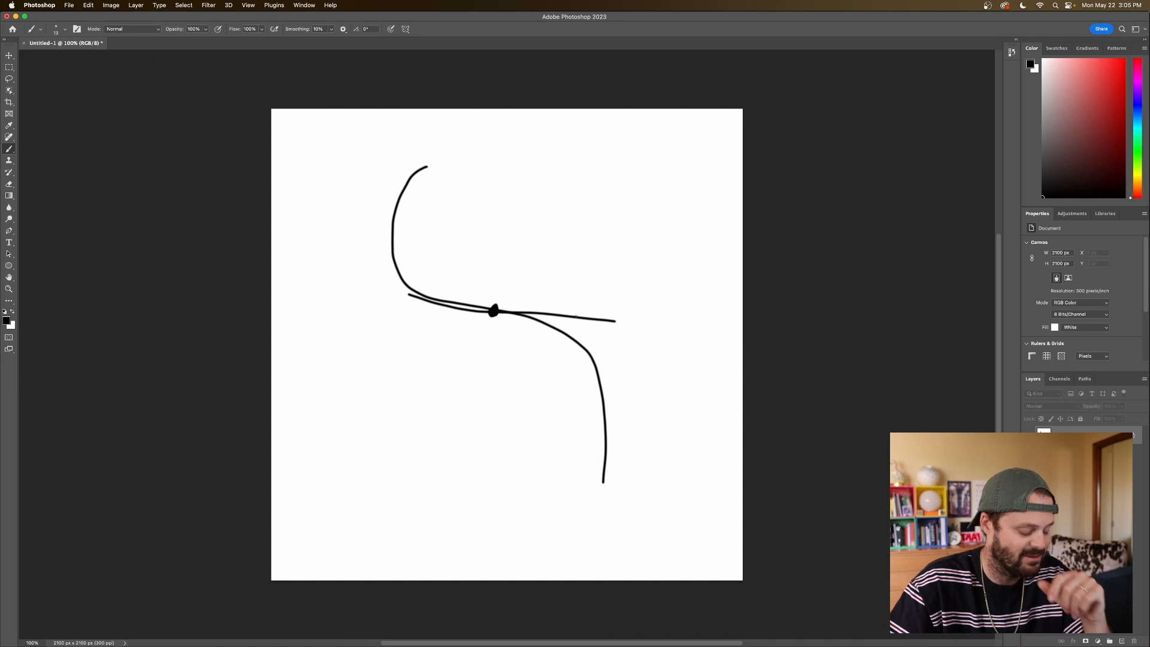
key(super+z)
drag(430, 308, 621, 314)
drag(499, 270, 498, 368)
key(super+z)
key(super+z)
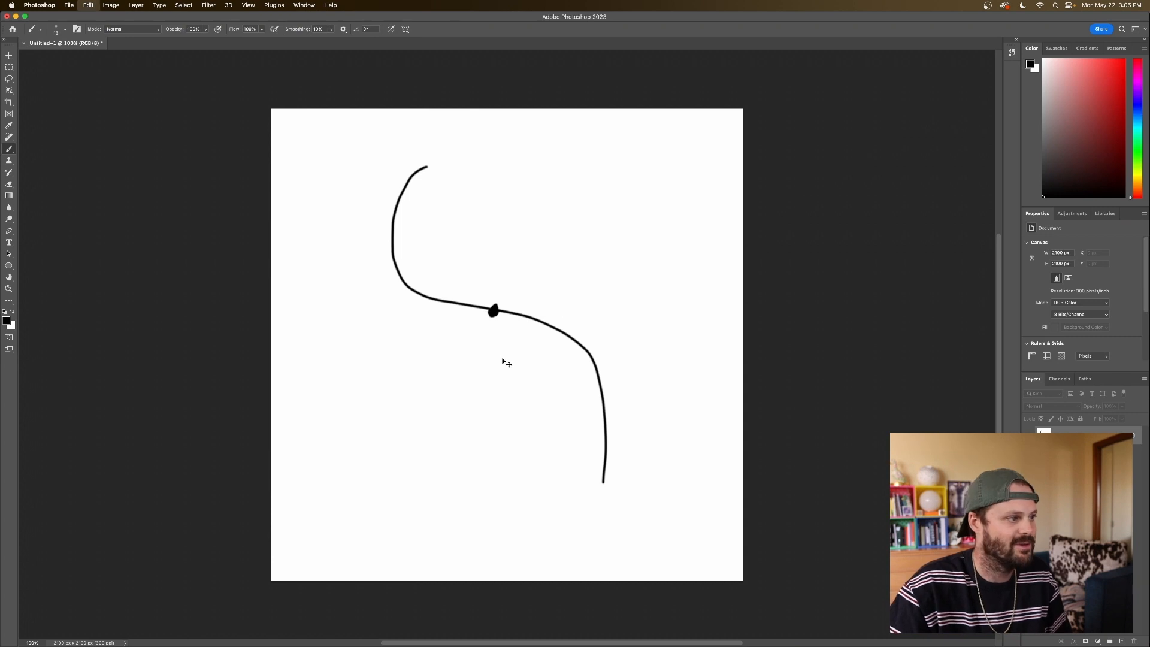
drag(456, 303, 568, 327)
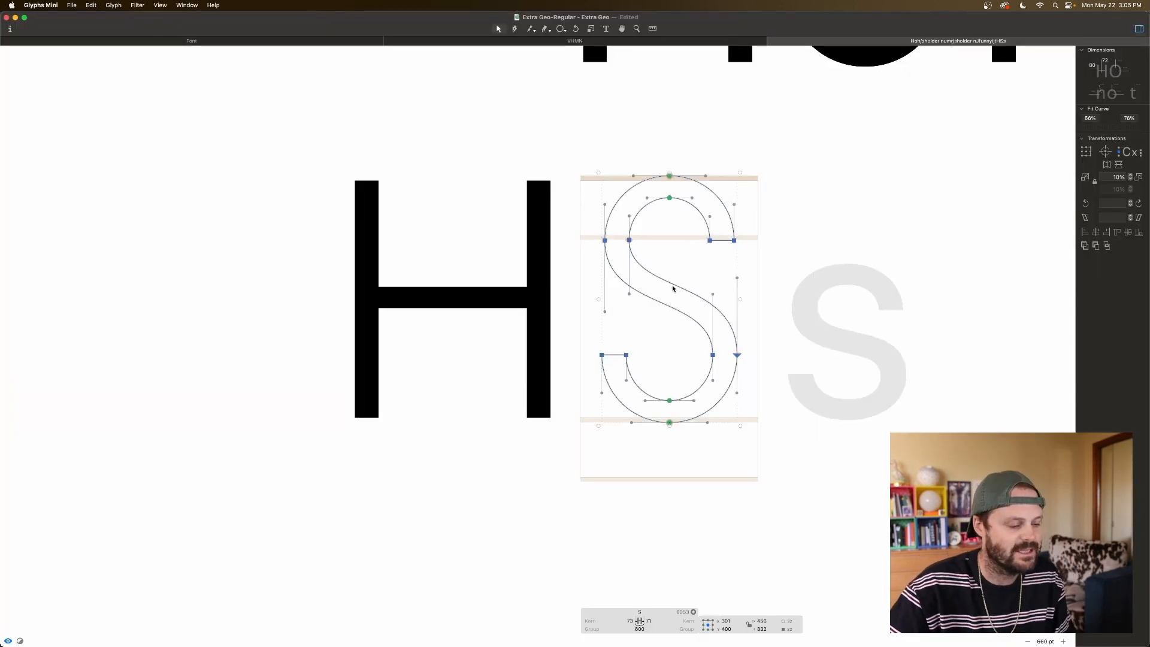
Step: Switch to Glyphs Mini and add a node midway along each of the S's two spine contours with the Pen tool
key(p)
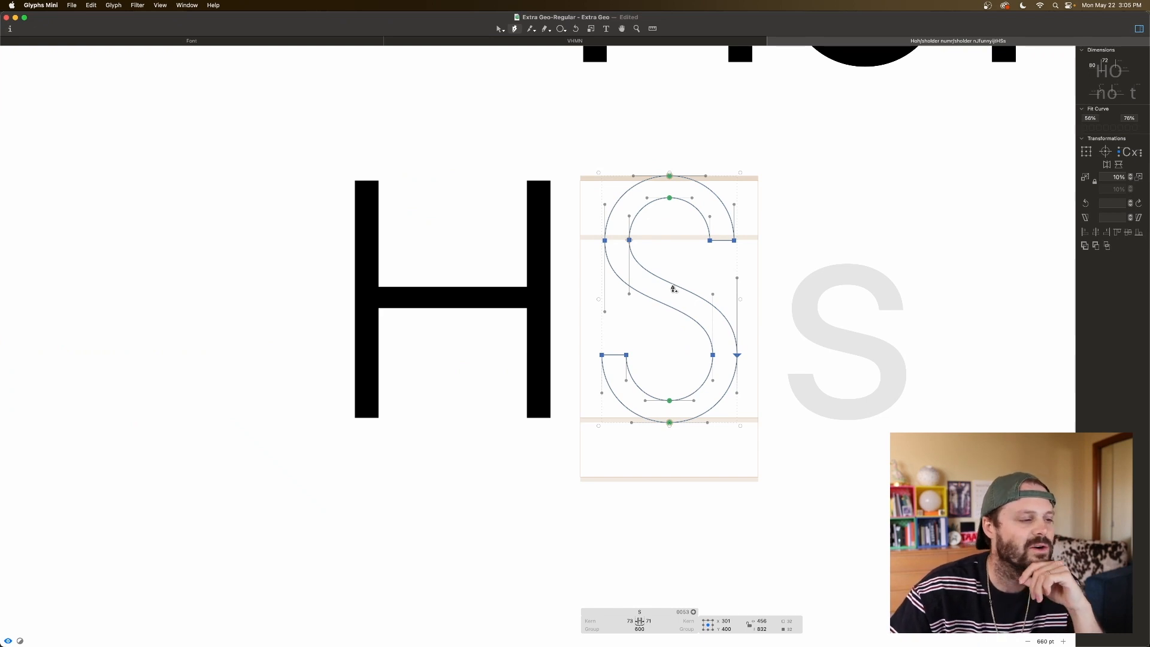
click(673, 288)
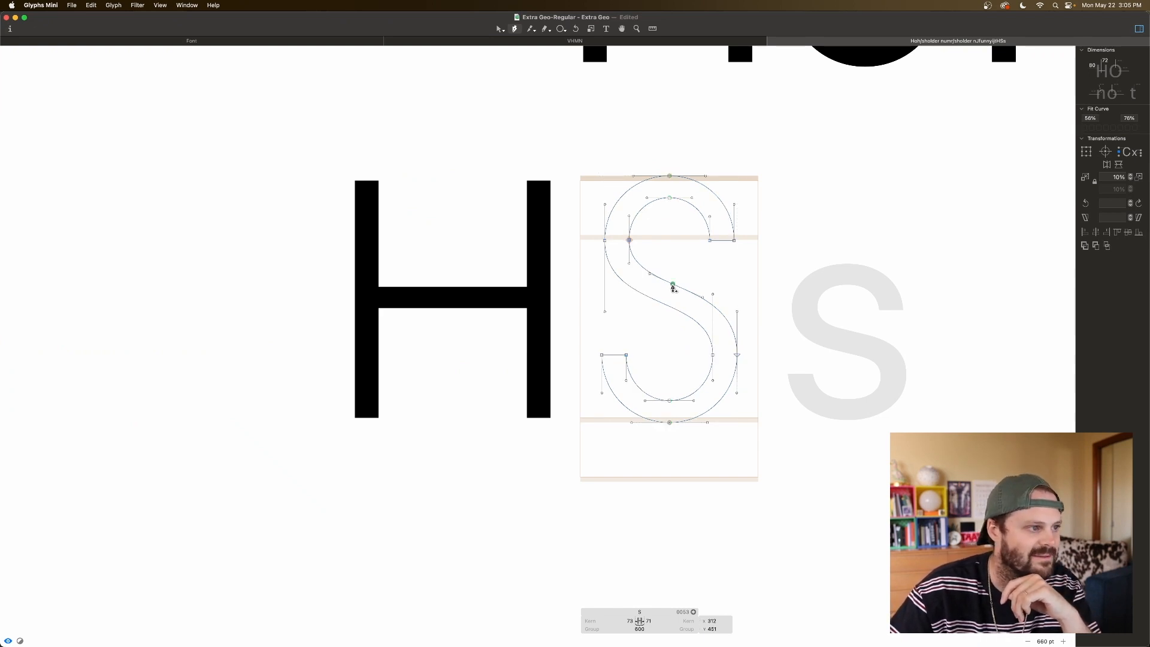
click(664, 304)
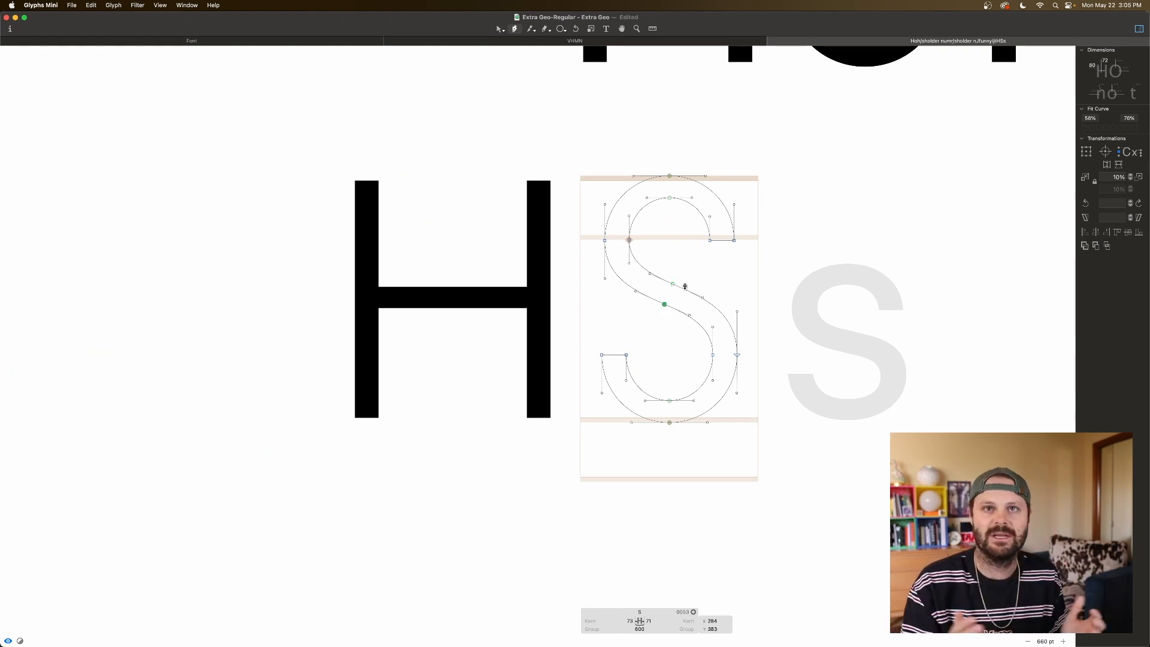
key(Escape)
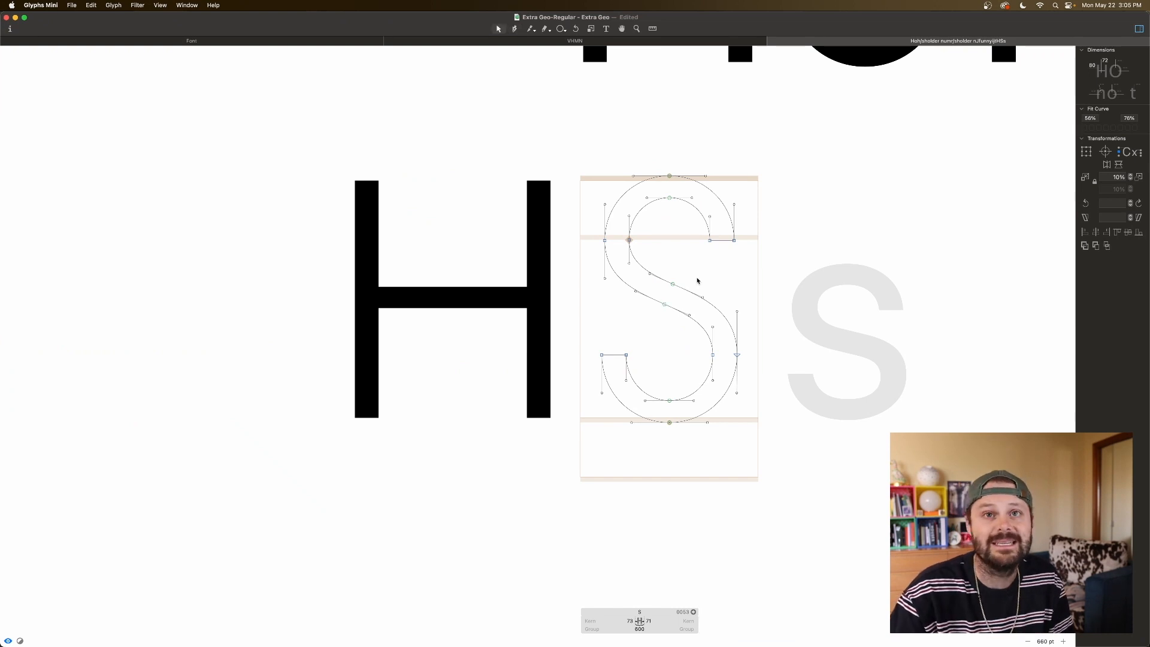
Step: Copy the complete uppercase S outline into the empty lowercase s glyph beside it
key(super+a)
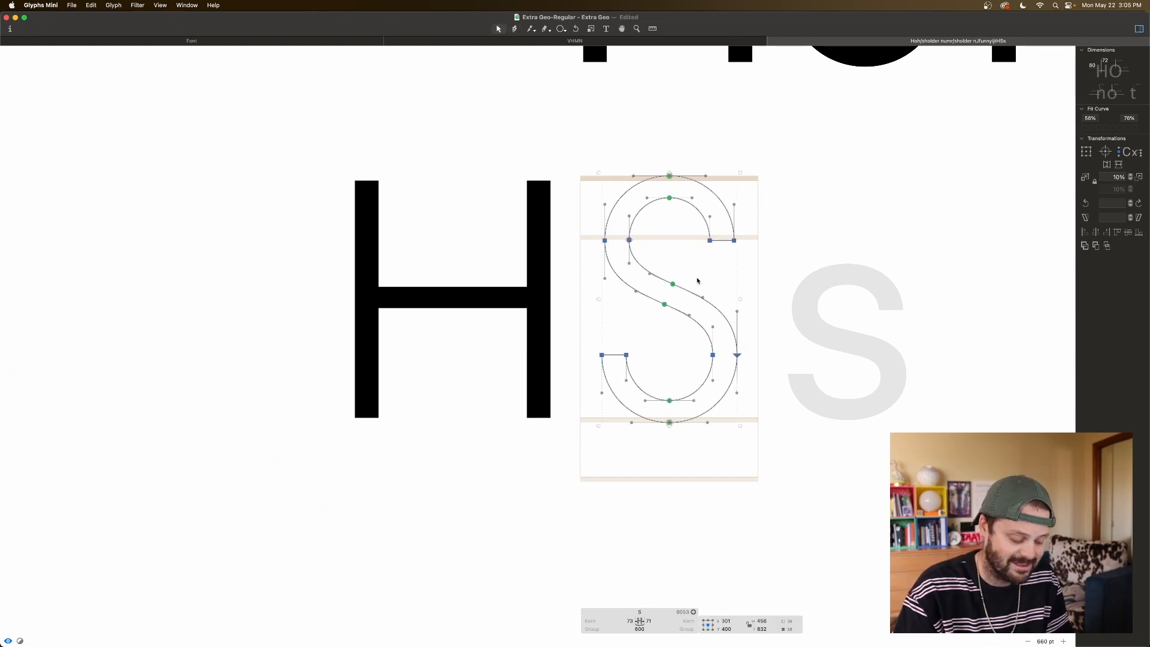
scroll(768, 273, right, 4)
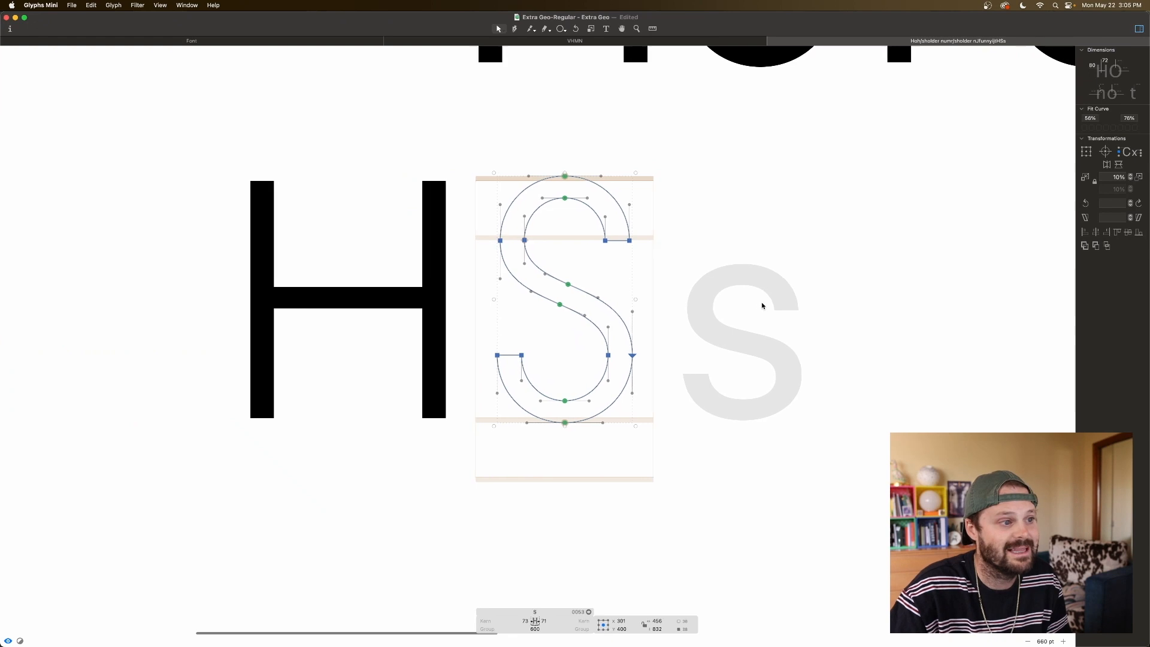
double_click(760, 307)
key(super+a)
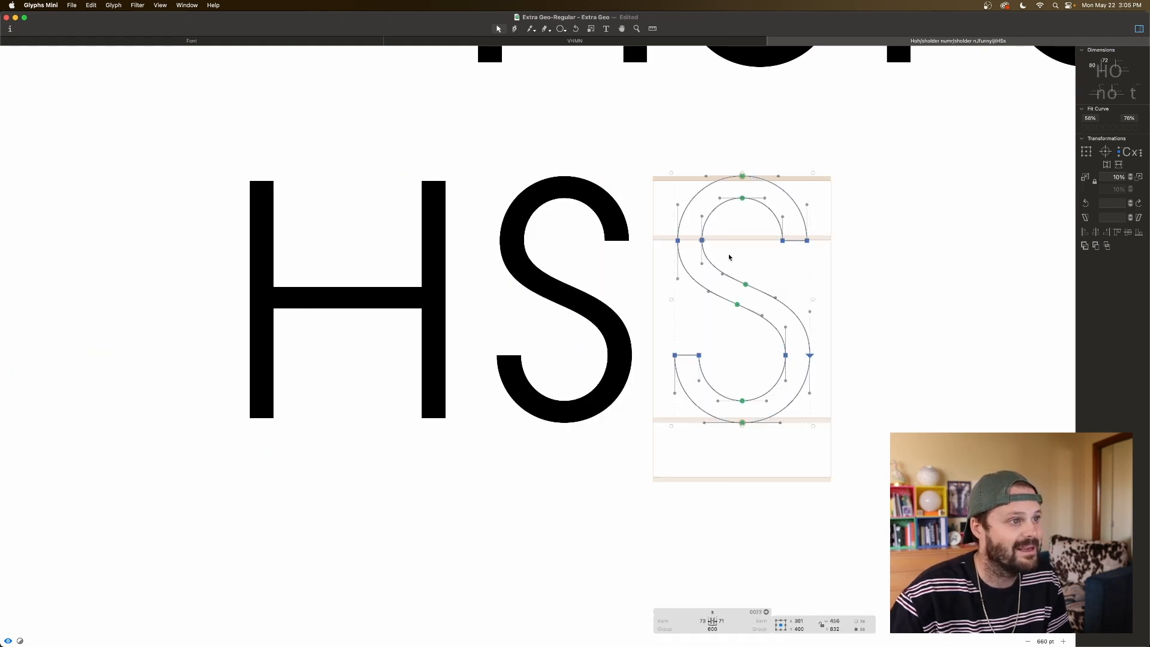
Step: Thin the lowercase s's upper arch by nudging its inner side nodes outward and raising its top inner node to Y 744
click(739, 218)
click(782, 242)
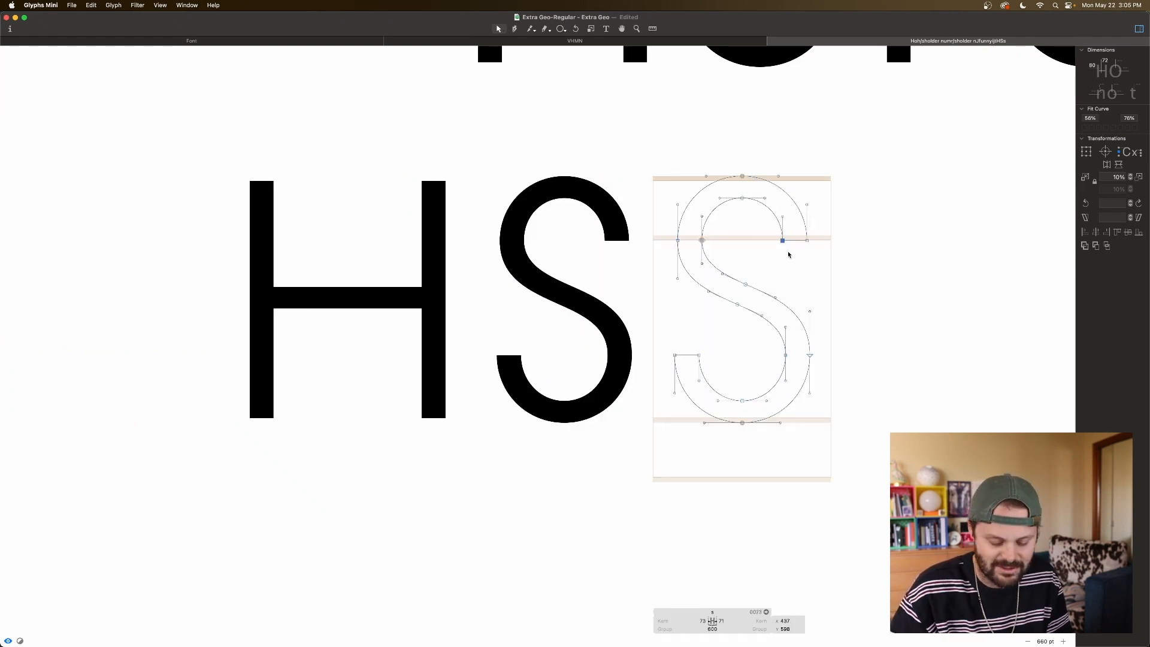
click(702, 241)
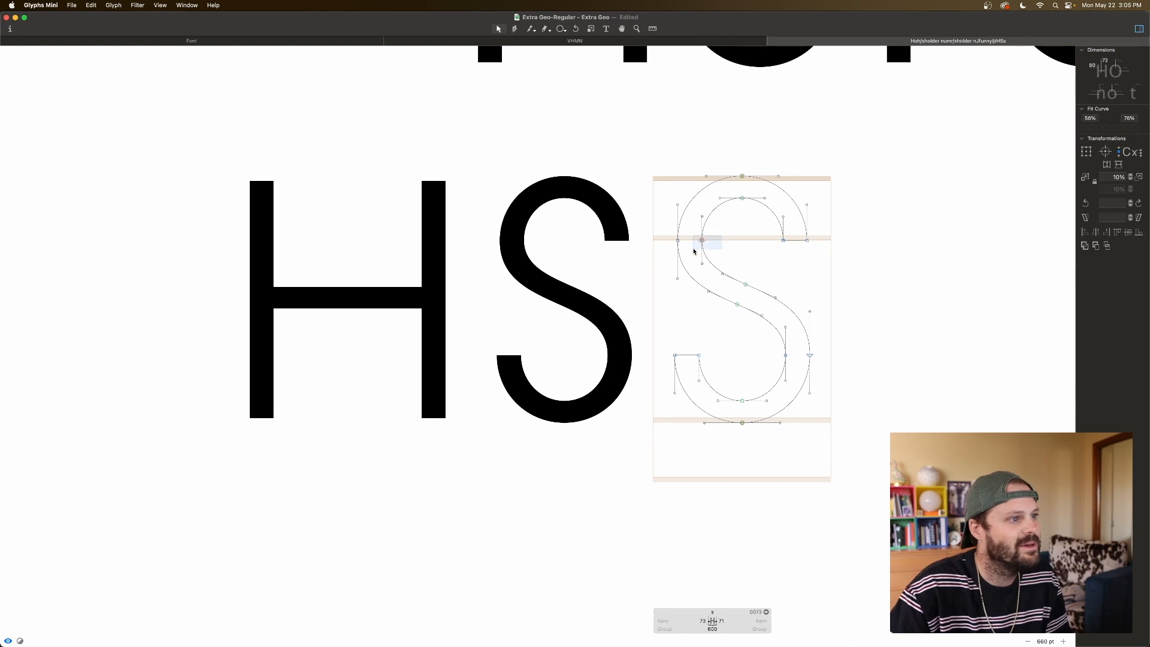
click(745, 203)
click(739, 196)
key(Up)
key(Up)
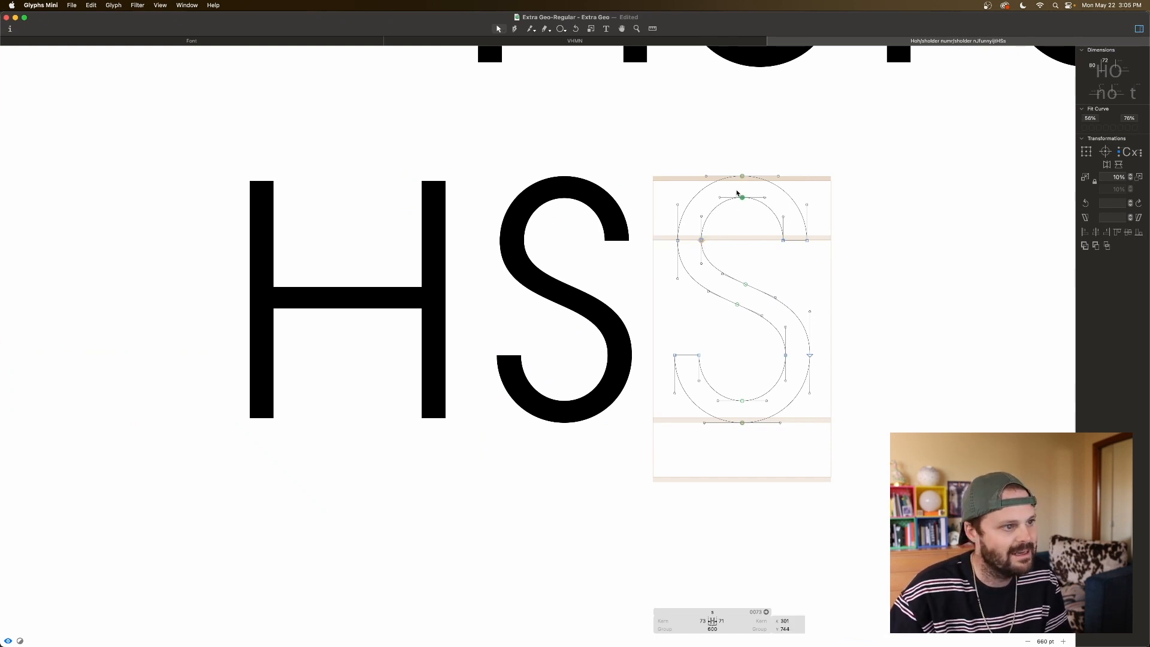
Step: Measure the stroke thickness diagonally across the lowercase s's spine
key(l)
drag(754, 283, 730, 328)
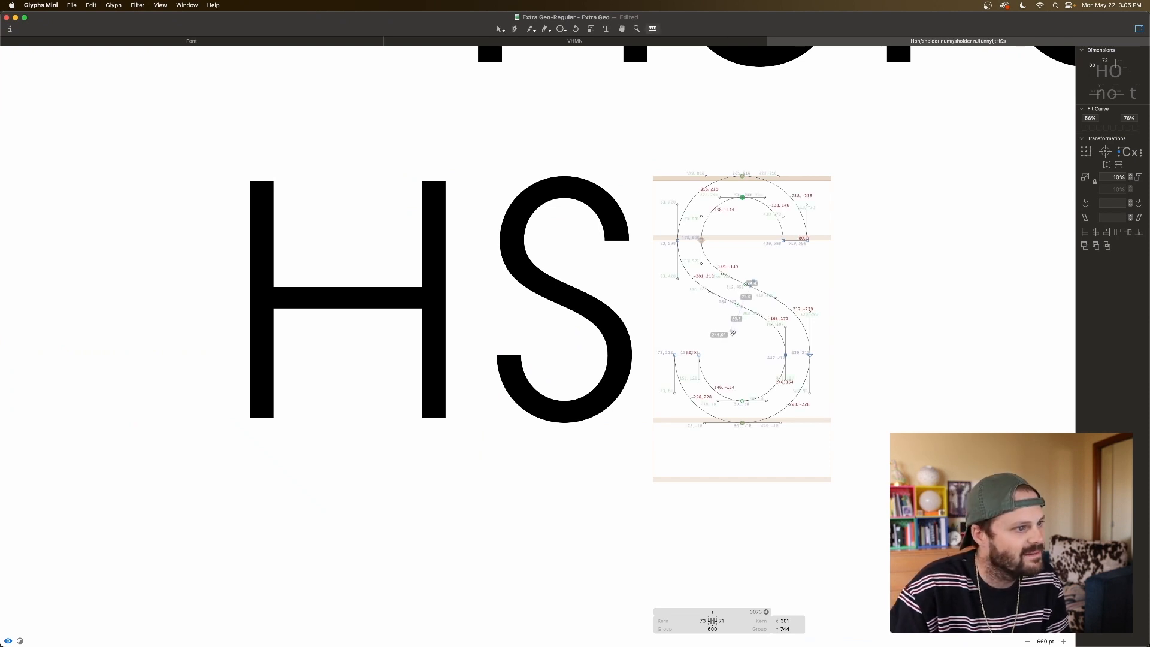
key(v)
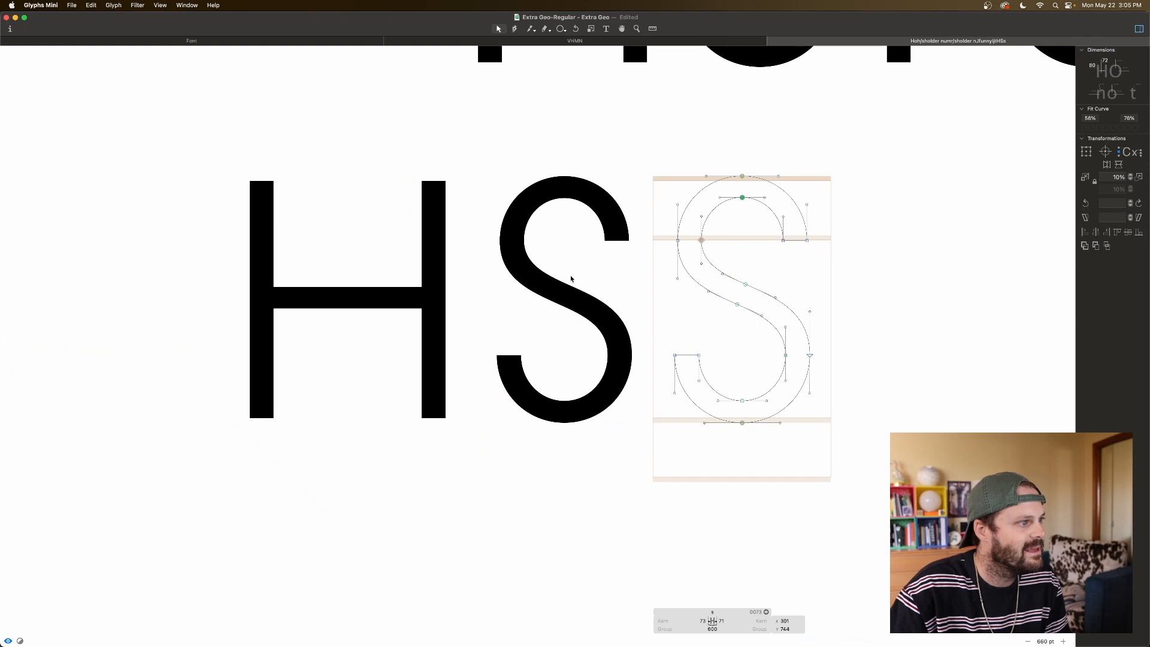
Step: Move the uppercase S's lower spine node to X 283, Y 382 and preview both letters filled
double_click(570, 279)
click(568, 286)
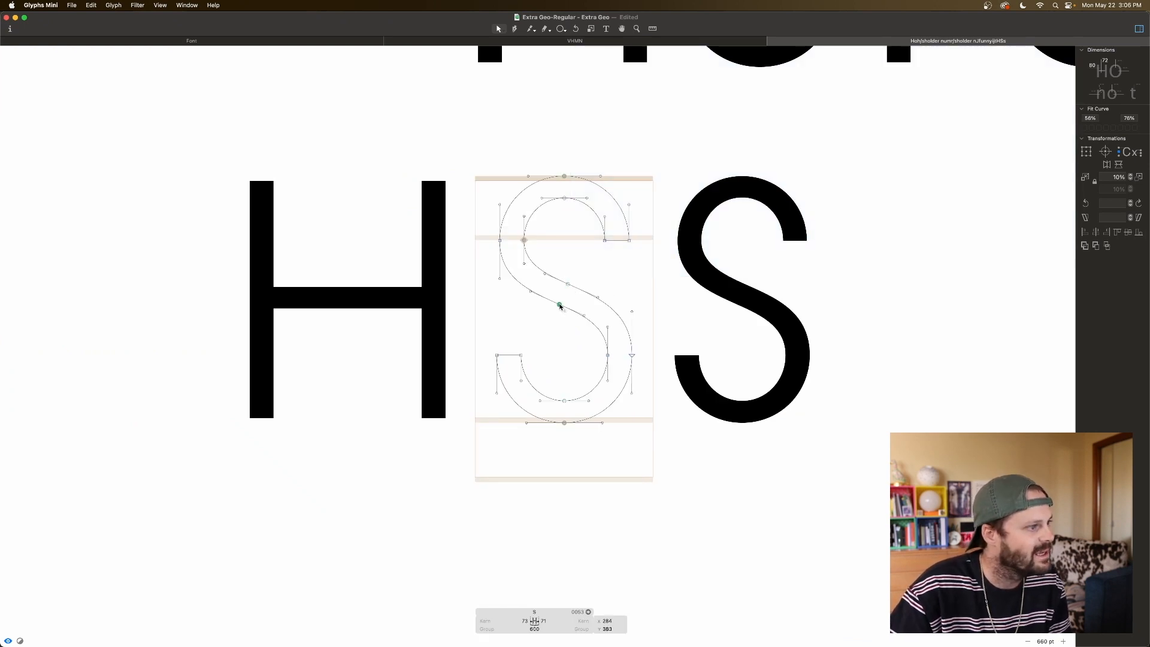
key(space)
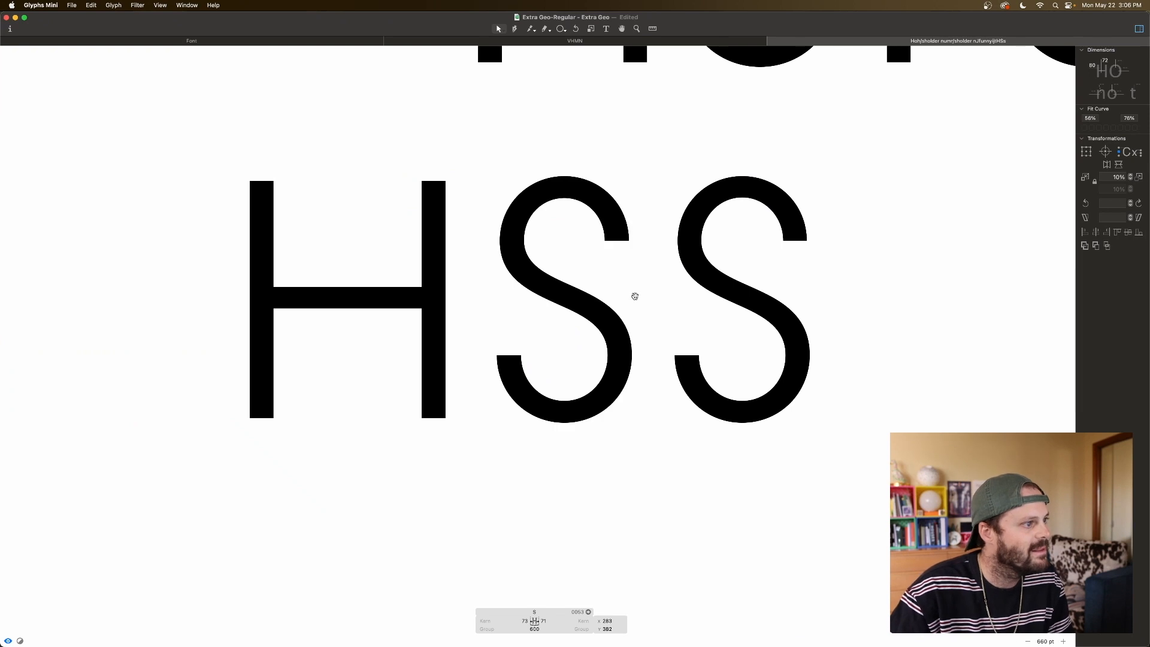
Step: Thin the lowercase s's lower bowl by nudging its inner right node two units outward, and check the bottom and upper terminal stroke widths
double_click(744, 314)
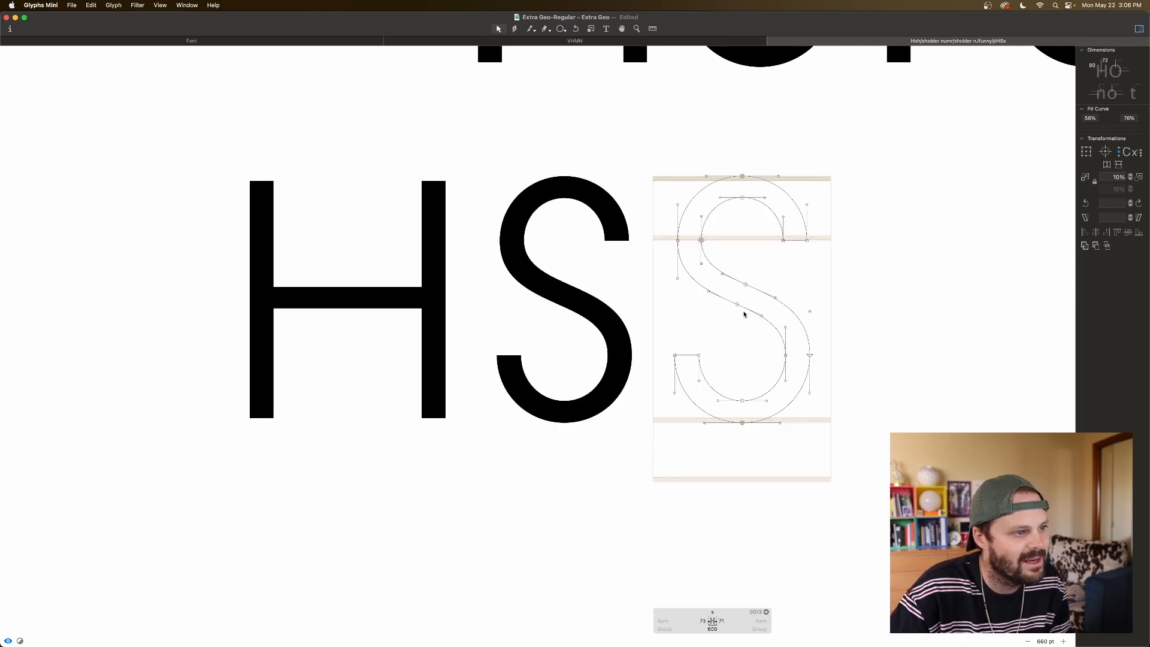
click(785, 356)
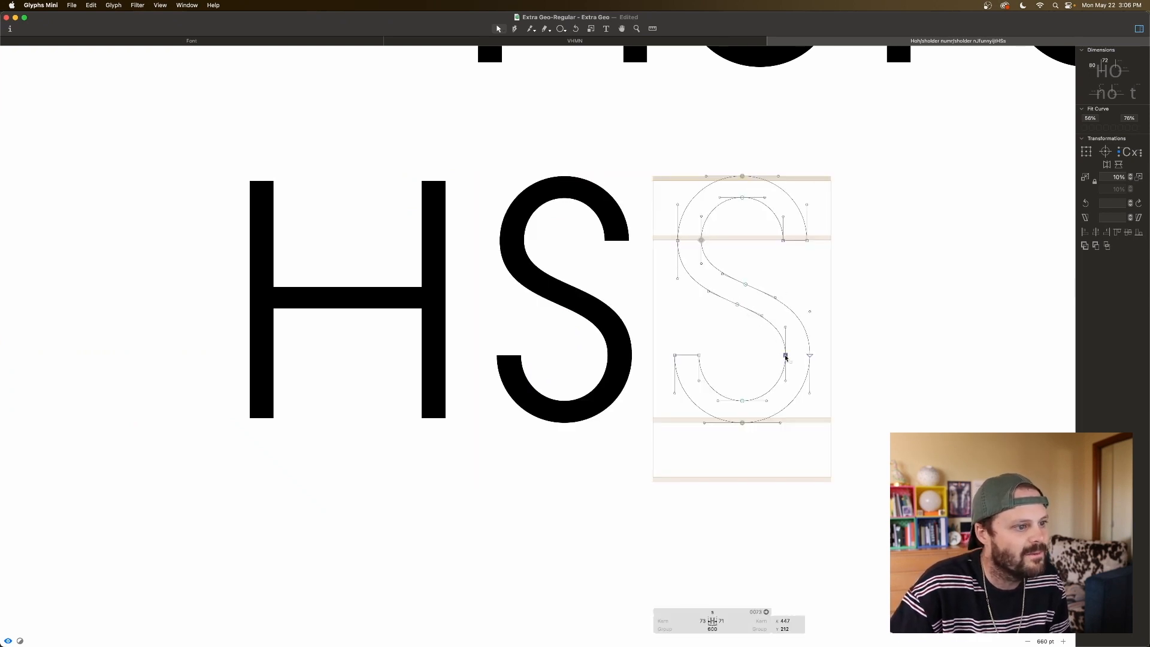
key(Right)
key(Right)
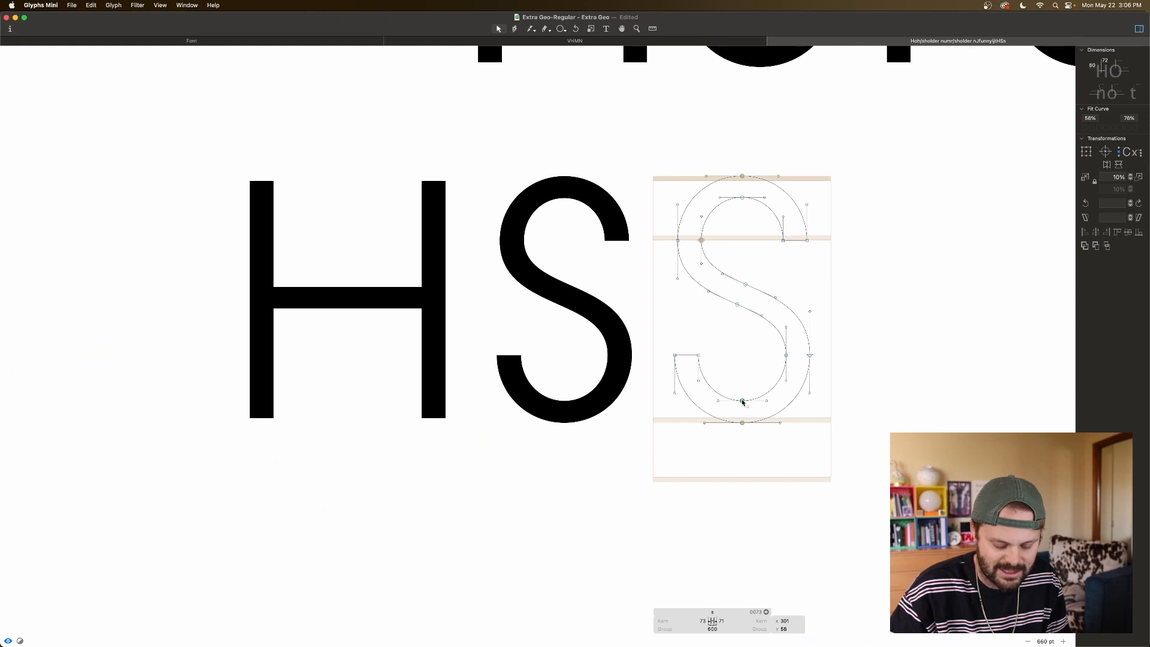
drag(739, 387, 742, 528)
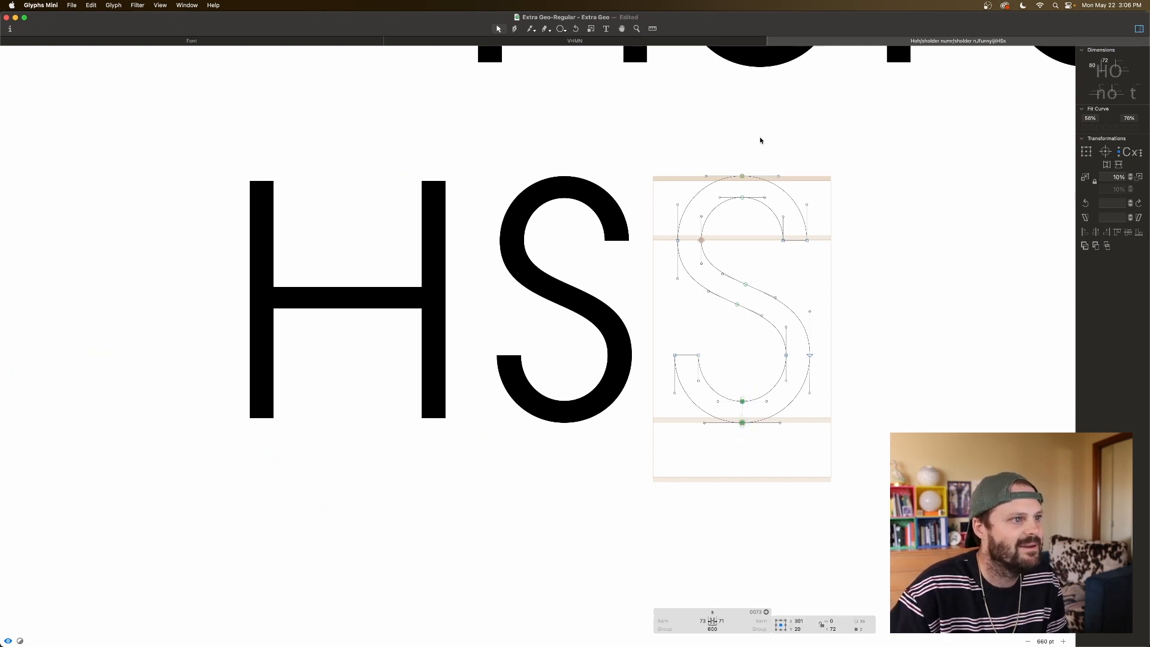
drag(764, 229, 823, 246)
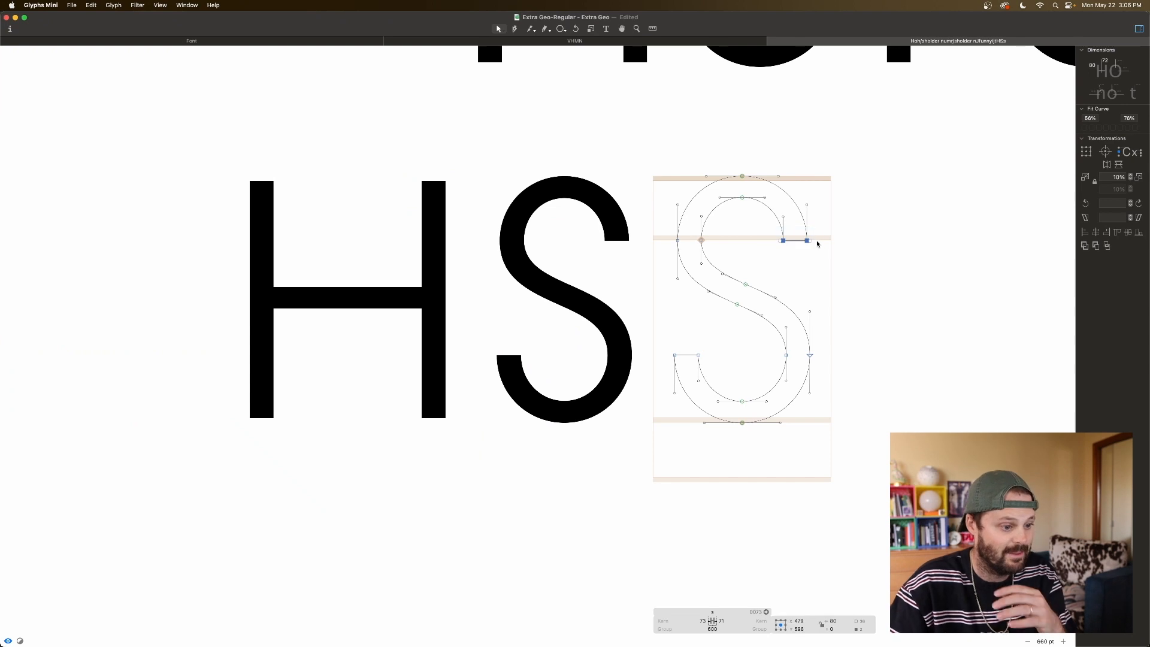
Step: Delete the two nodes in the middle of the lowercase s's spine
click(748, 248)
drag(822, 164, 672, 259)
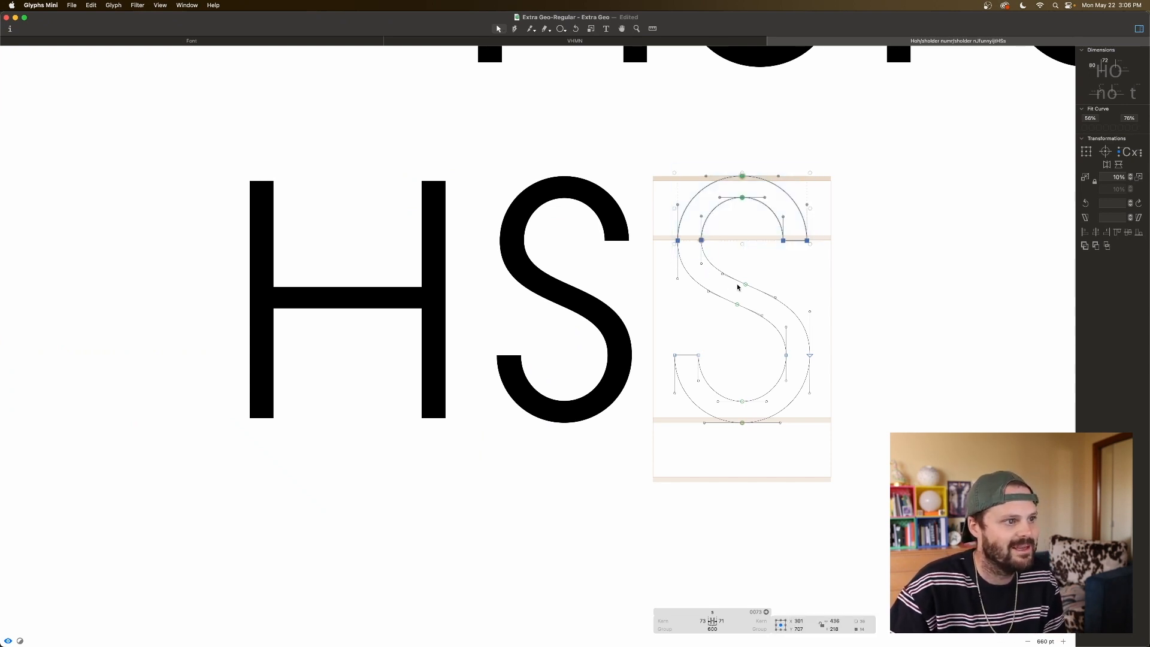
click(746, 284)
key(Delete)
click(736, 304)
key(Delete)
Step: Move the lowercase s's whole upper arch down 200 units to x-height and preview the letter filled
drag(829, 166, 664, 269)
key(super+Down)
key(super+Down)
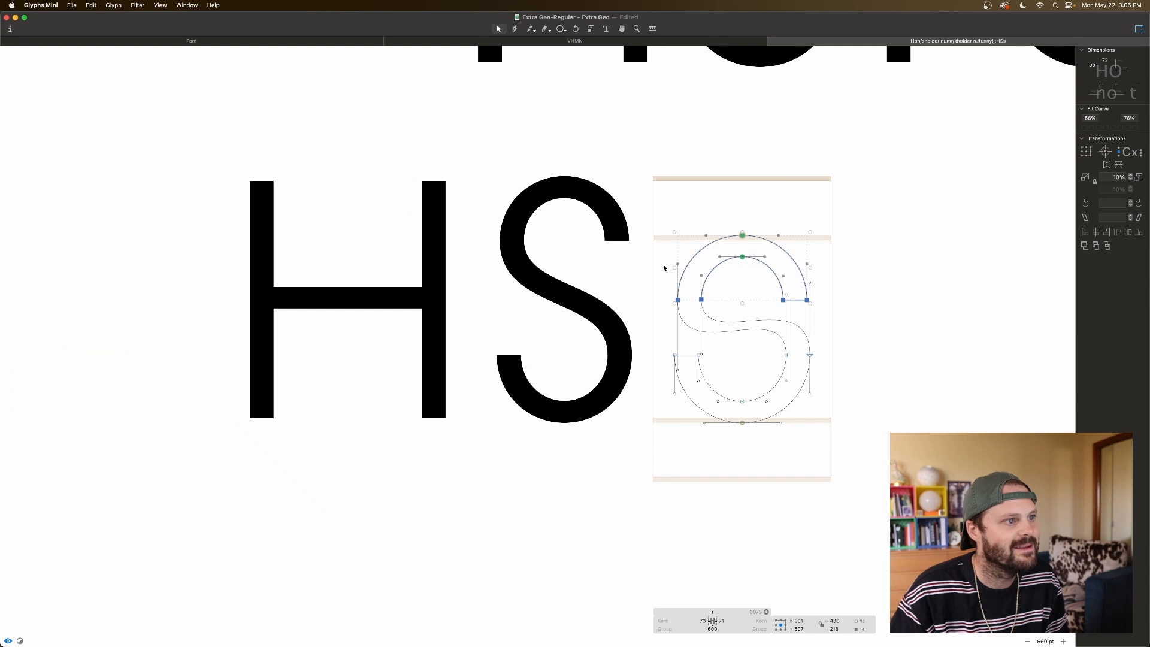
key(space)
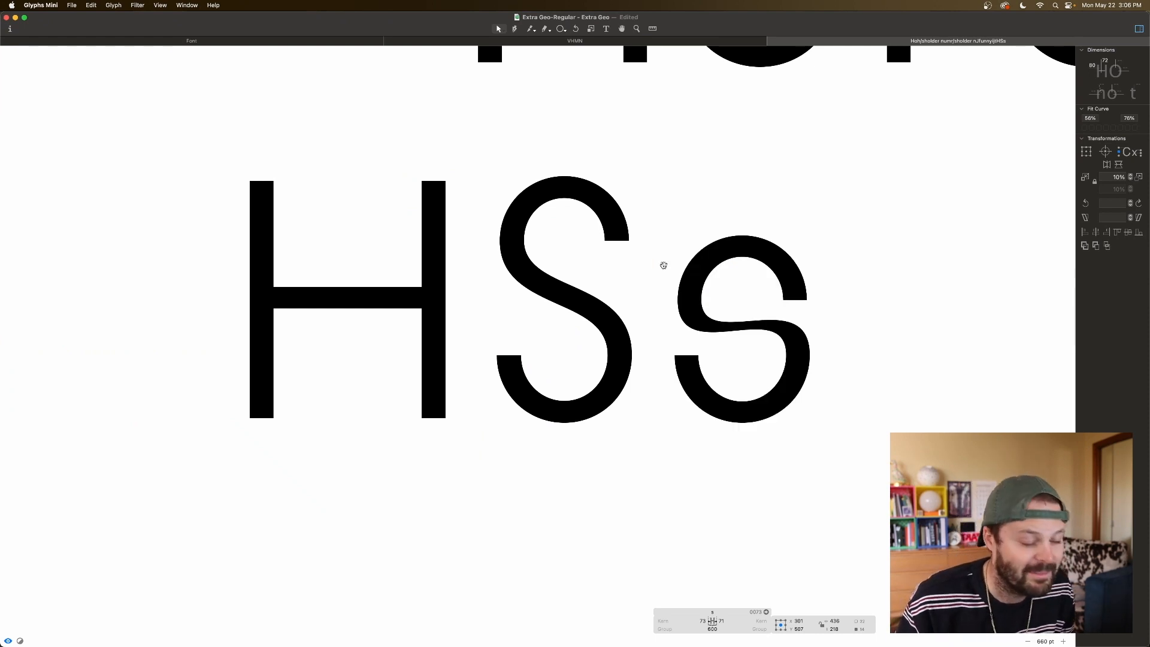
Step: Raise the row of side nodes on the lowercase s's upper arch by 40 units
drag(821, 294, 660, 306)
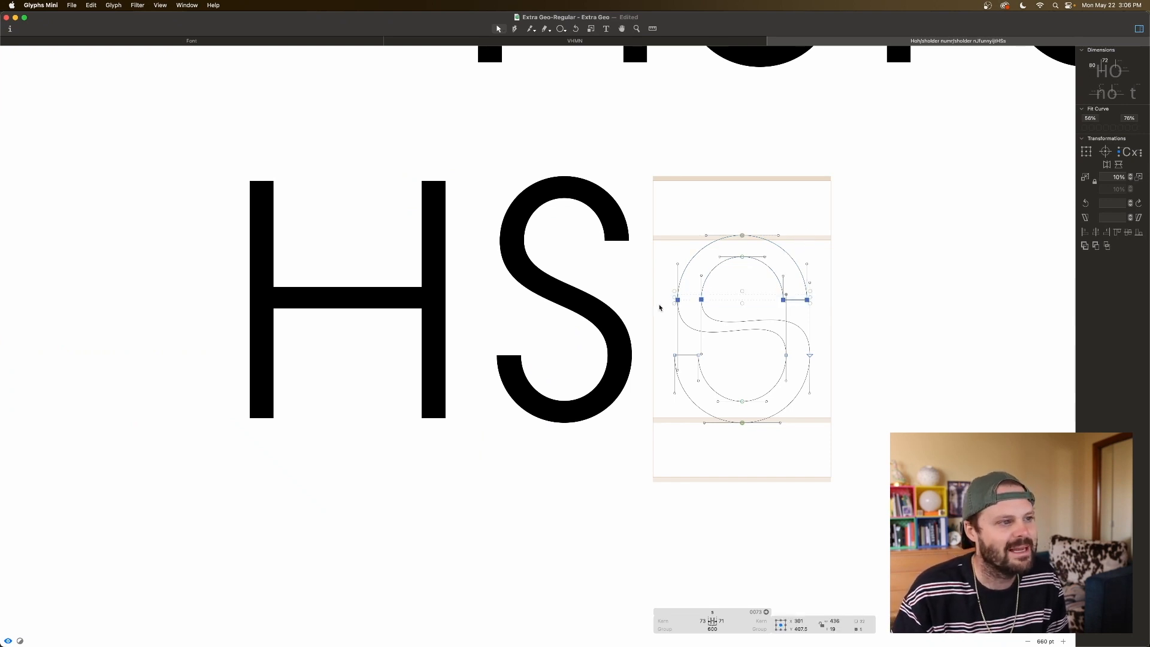
key(shift+Up)
key(shift+Up)
key(shift+Up)
key(shift+Up)
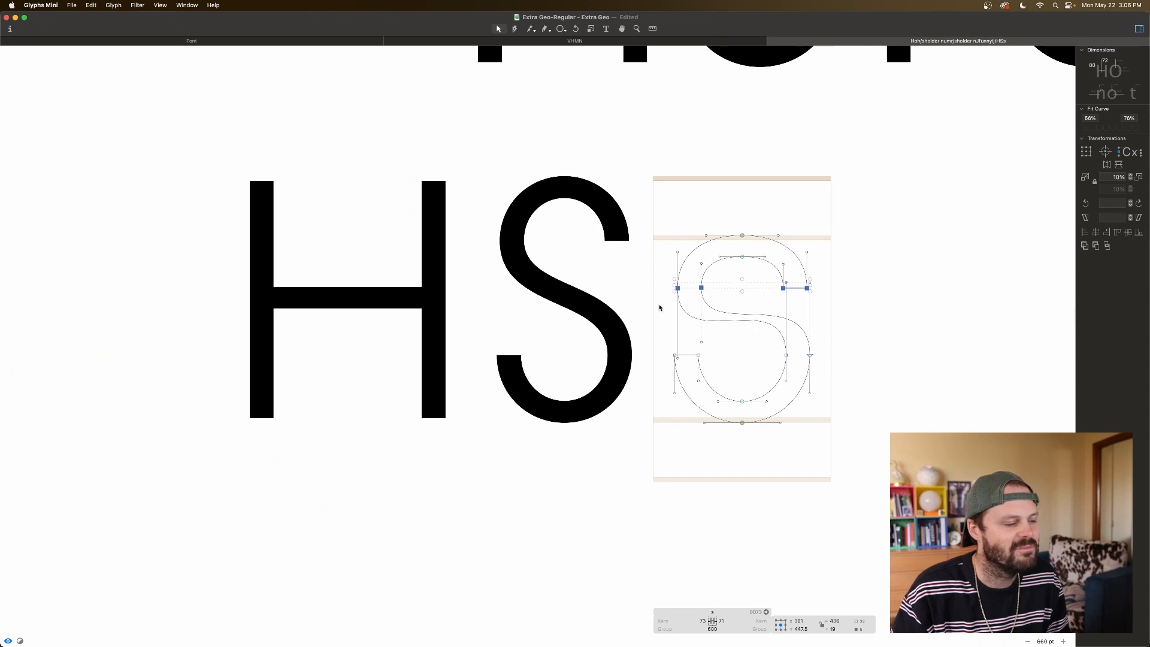
Step: Lower the row of side nodes on the lowercase s's lower bowl to Y 172
drag(660, 352, 828, 359)
key(shift+Down)
key(shift+Down)
key(shift+Down)
key(shift+Down)
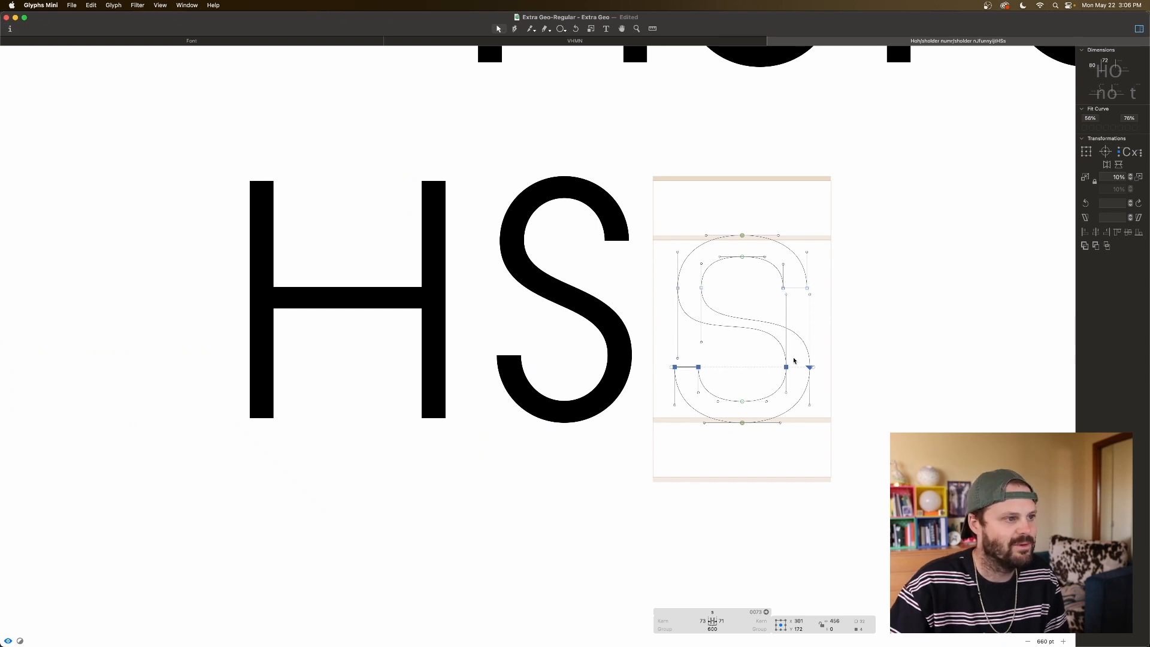
Step: Narrow the lowercase s by moving its left-hand and right-hand side nodes 20 units inward each
drag(659, 280, 724, 377)
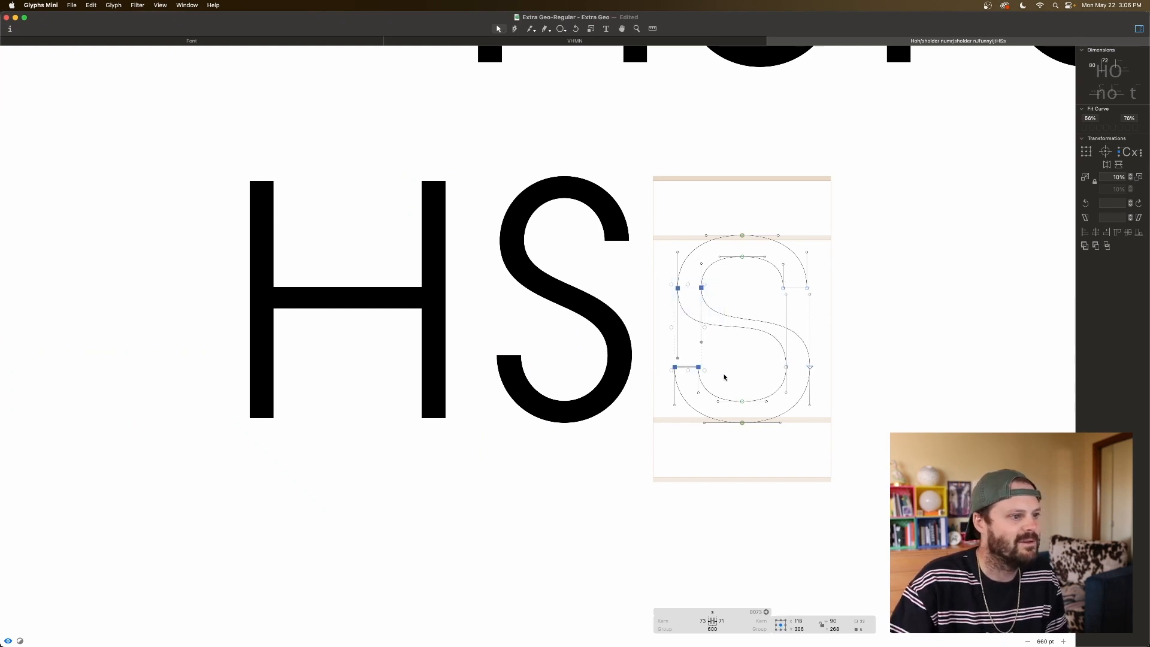
key(shift+Right)
key(shift+Right)
key(space)
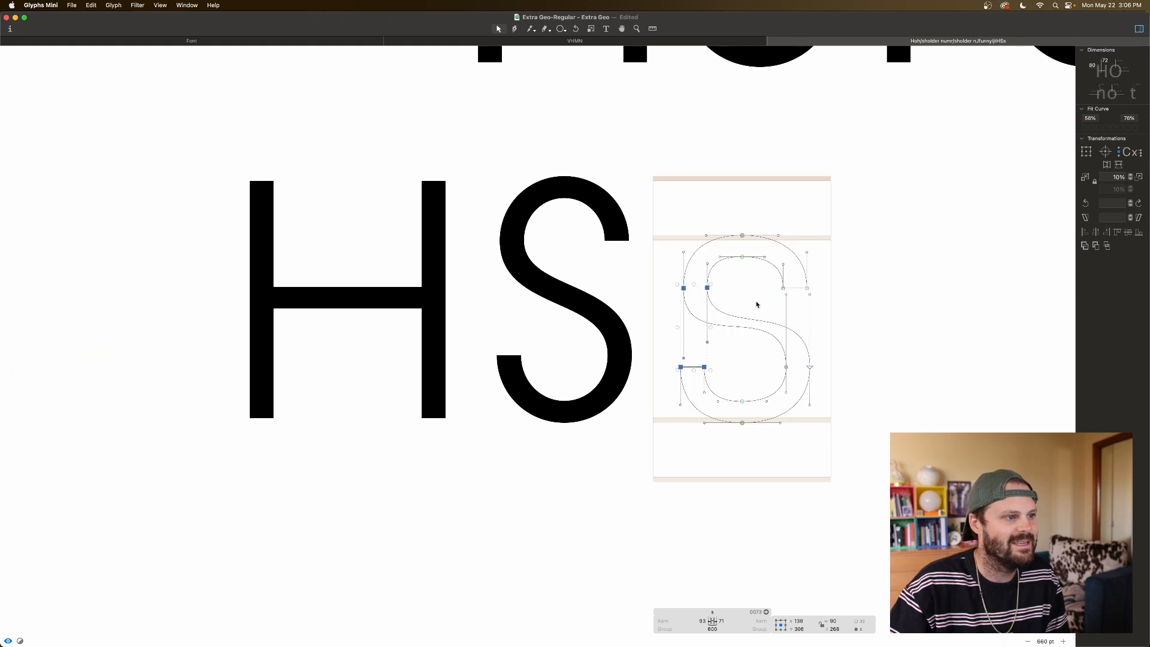
drag(838, 280, 765, 379)
key(shift+Left)
key(shift+Left)
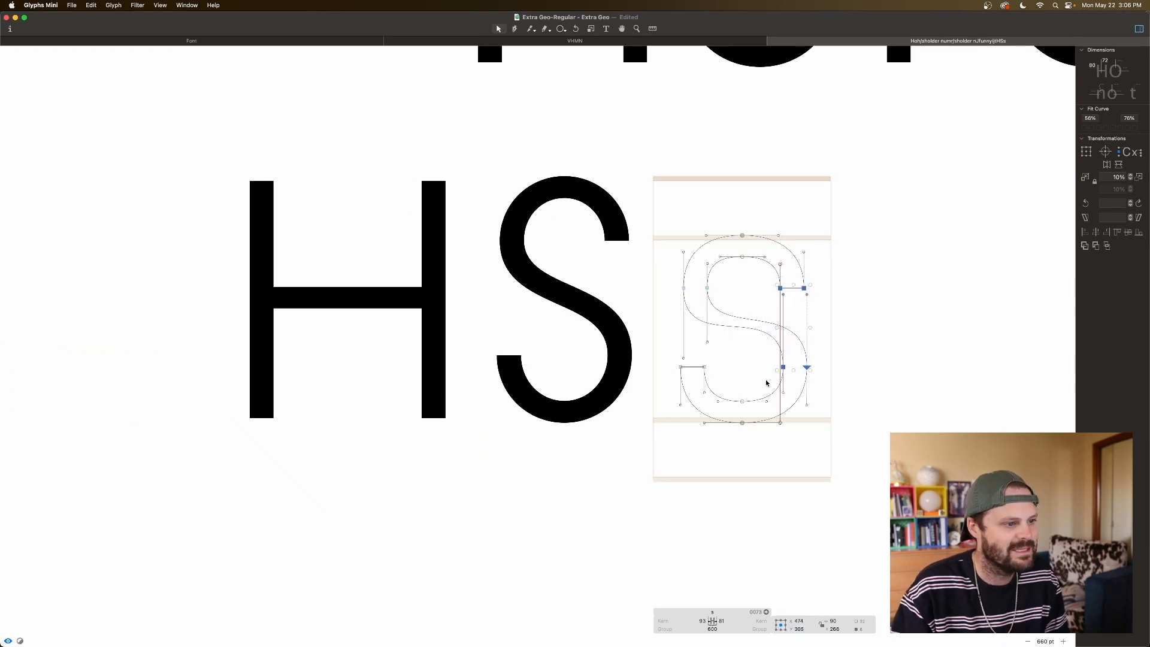
key(space)
Step: Apply Fit Curve to the entire lowercase s outline and preview the letter filled
key(super+a)
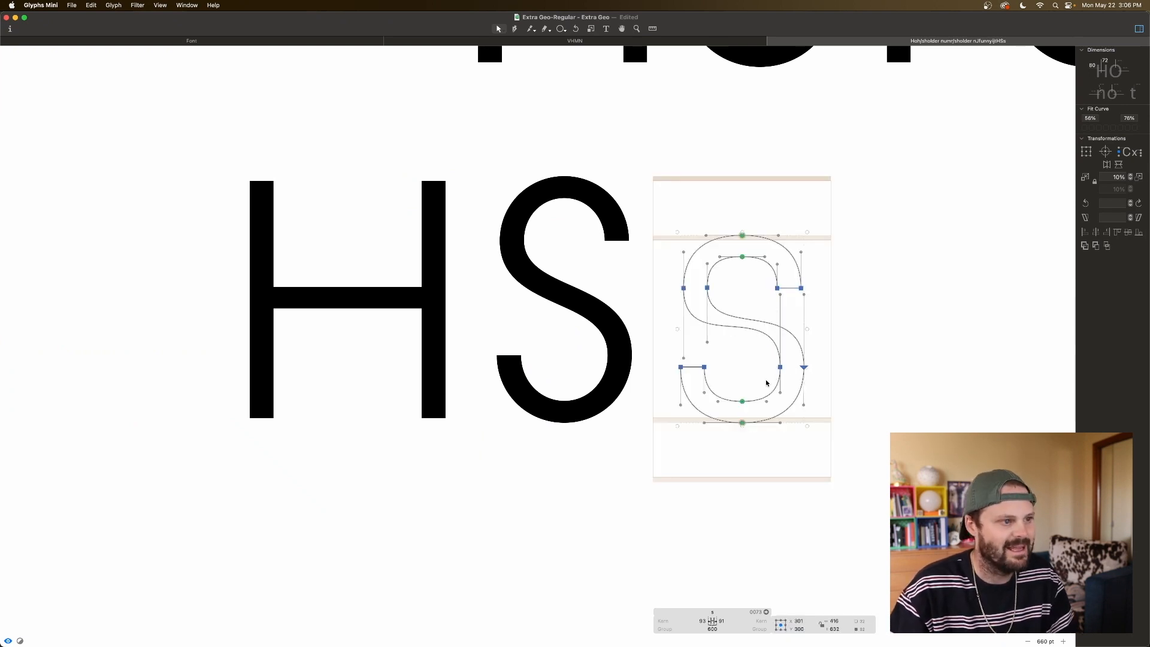
key(space)
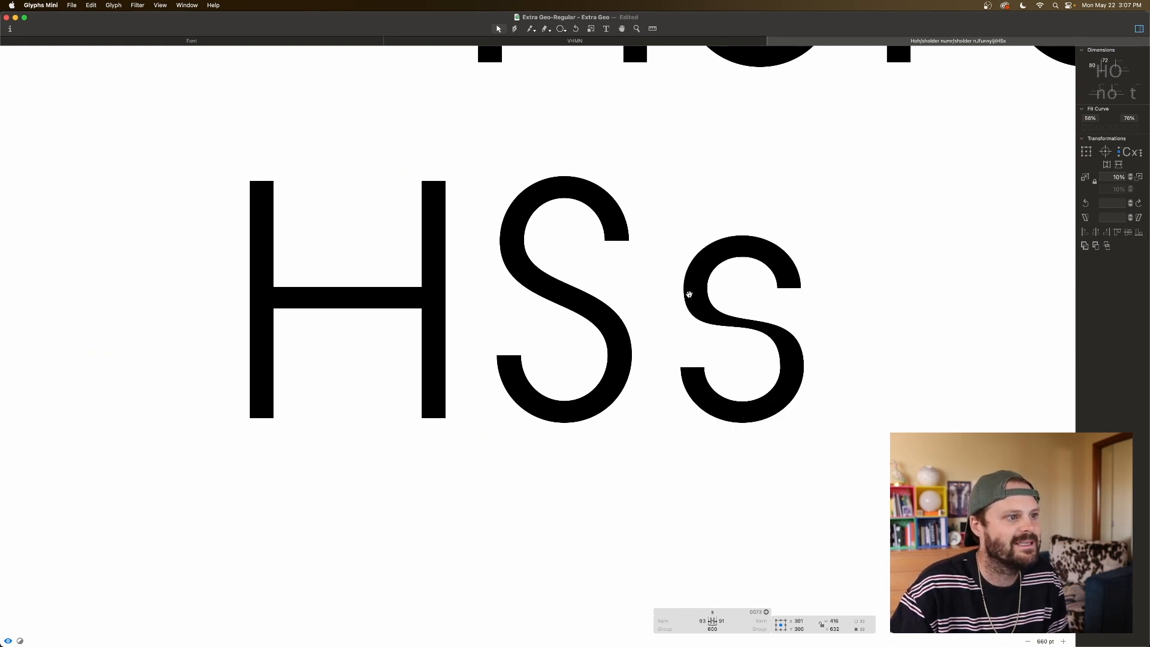
click(745, 362)
key(space)
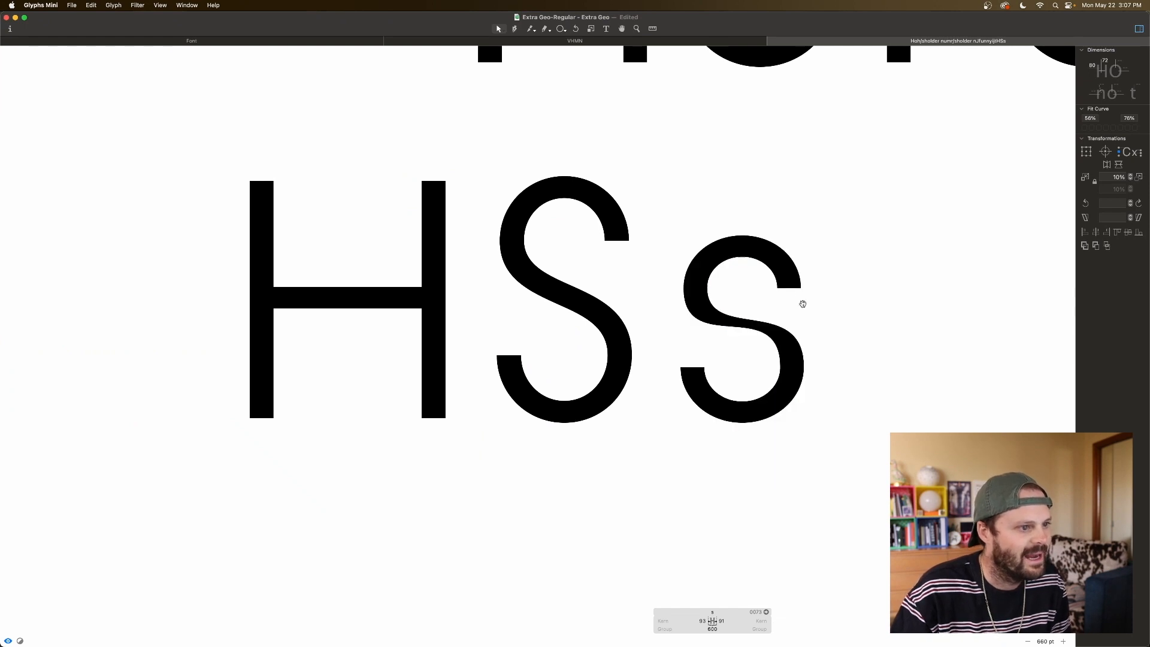
Step: Steepen the lowercase s's spine by lowering the upper handles of the lower bowl's two right-hand nodes, and preview the shape
drag(809, 287, 770, 308)
key(space)
key(shift+Down)
key(shift+Down)
key(shift+Down)
key(shift+Down)
key(shift+Down)
key(shift+Down)
key(shift+Down)
key(shift+Down)
key(shift+Down)
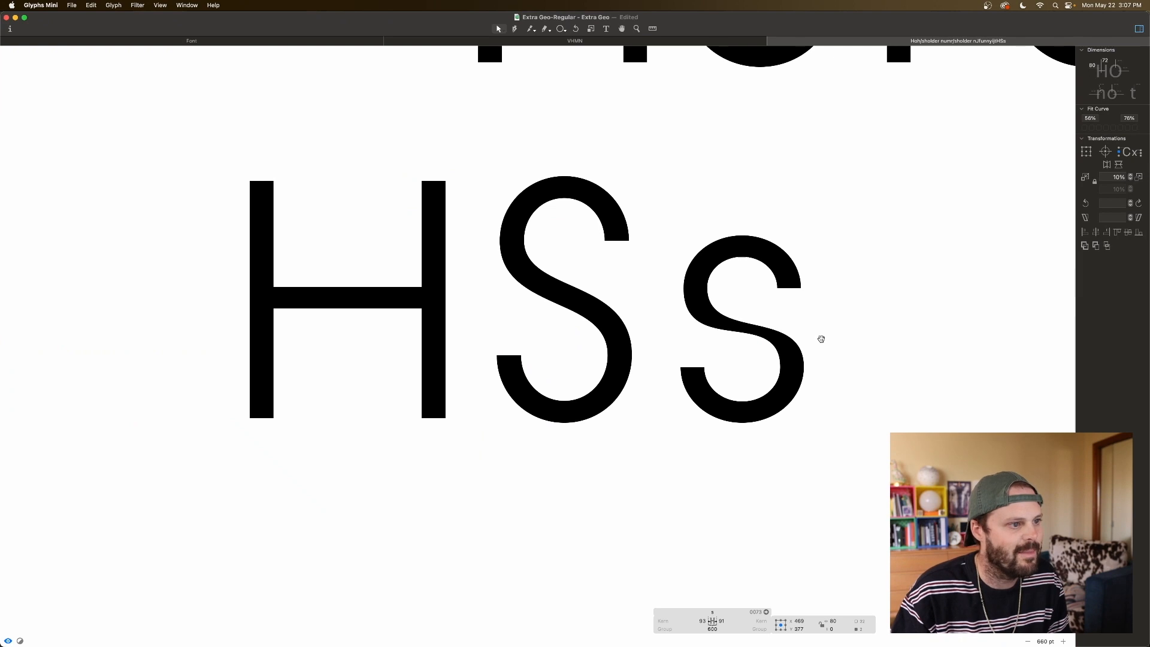
key(shift+Down)
key(shift+Down)
key(shift+Down)
key(shift+Up)
click(727, 351)
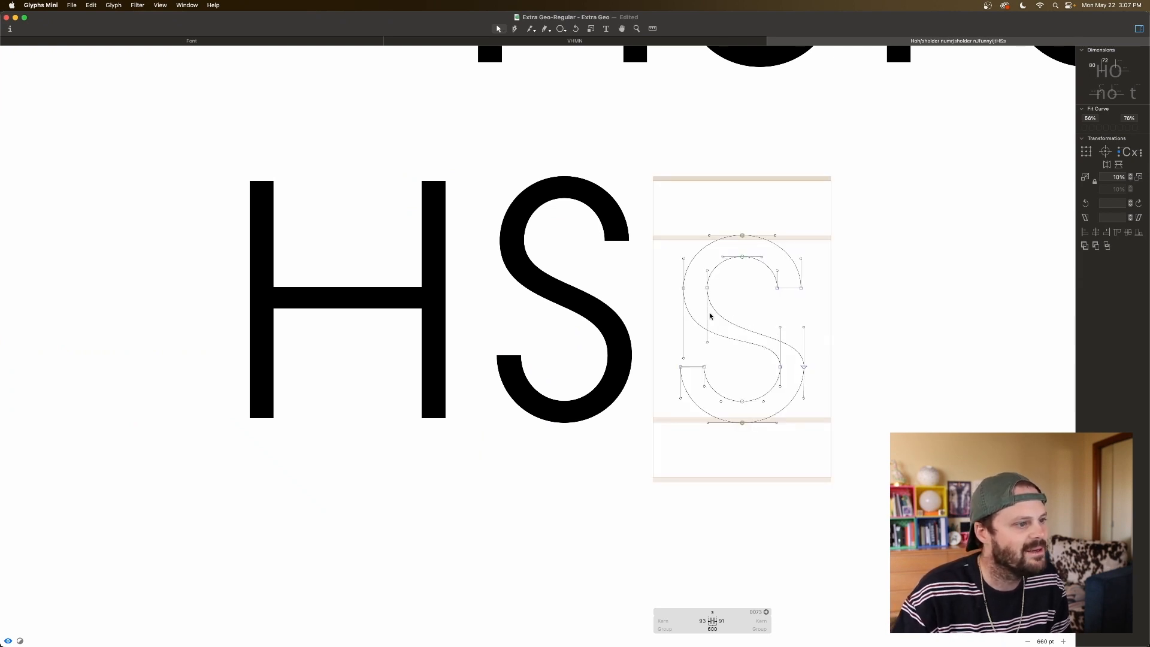
key(space)
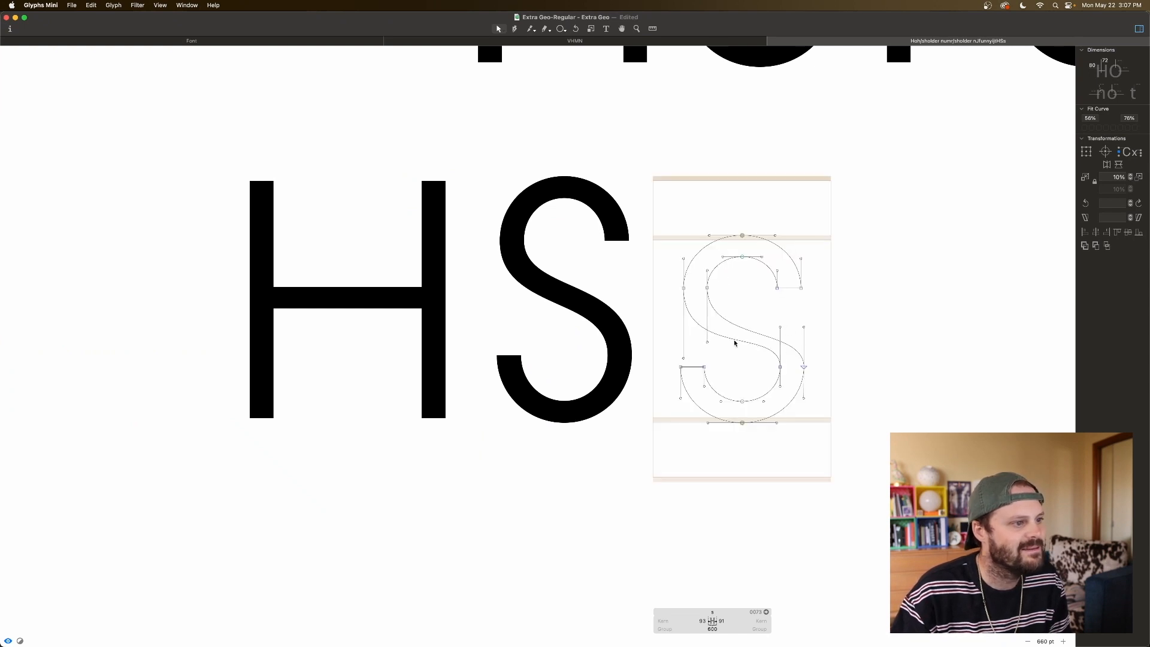
key(space)
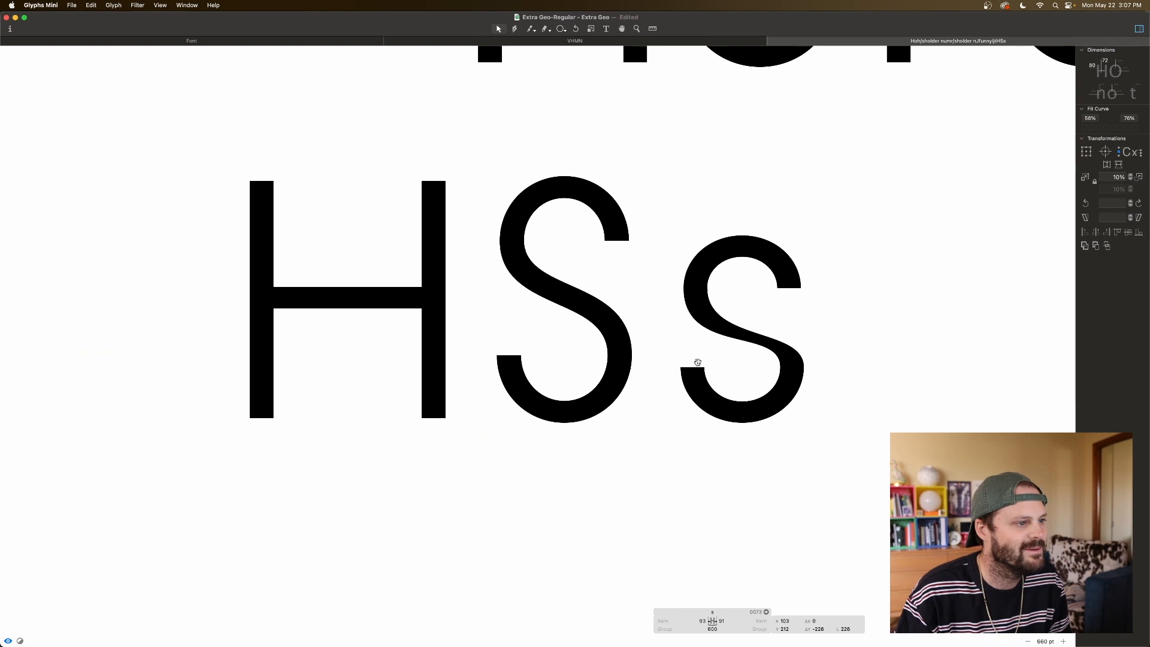
Step: Raise the upper arch's side nodes to about Y 448 and lower the lower bowl's side nodes by 10 units on the lowercase s
drag(672, 279, 825, 300)
key(space)
drag(668, 363, 851, 375)
key(shift+Down)
Step: Narrow the lowercase s to a width of 376 by moving the side nodes on both sides inward by 20 units
drag(663, 273, 724, 374)
key(shift+Right)
key(shift+Right)
key(space)
drag(823, 272, 763, 376)
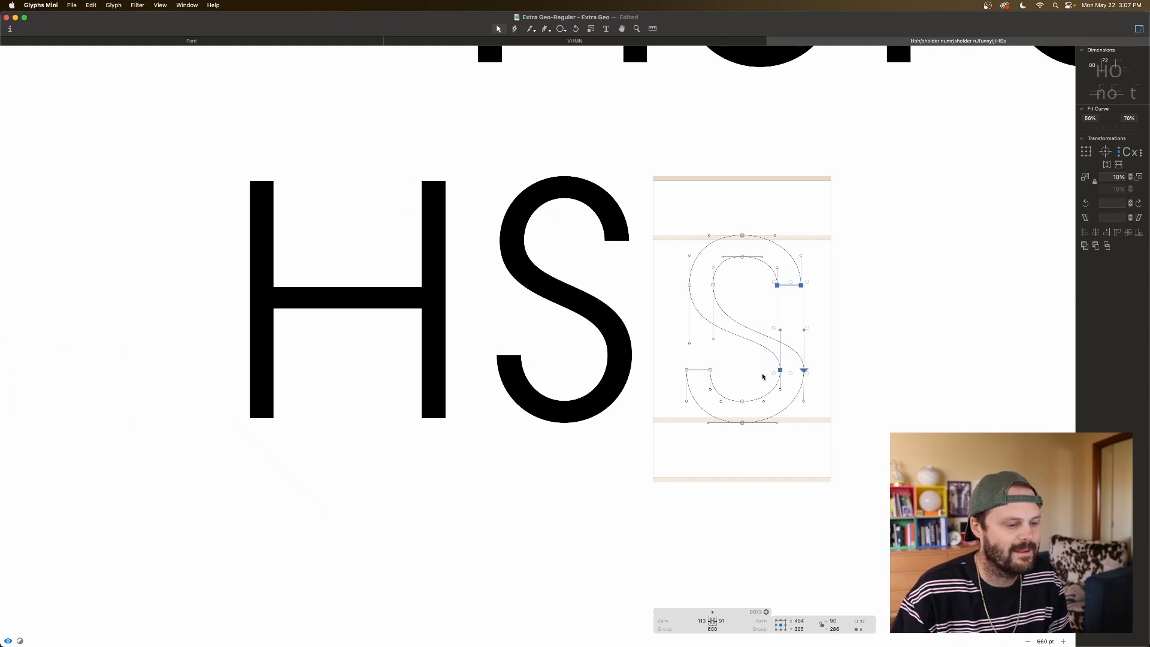
key(shift+Left)
key(shift+Left)
key(space)
Step: Refit all curves of the narrowed lowercase s with Fit Curve and preview the result
key(super+a)
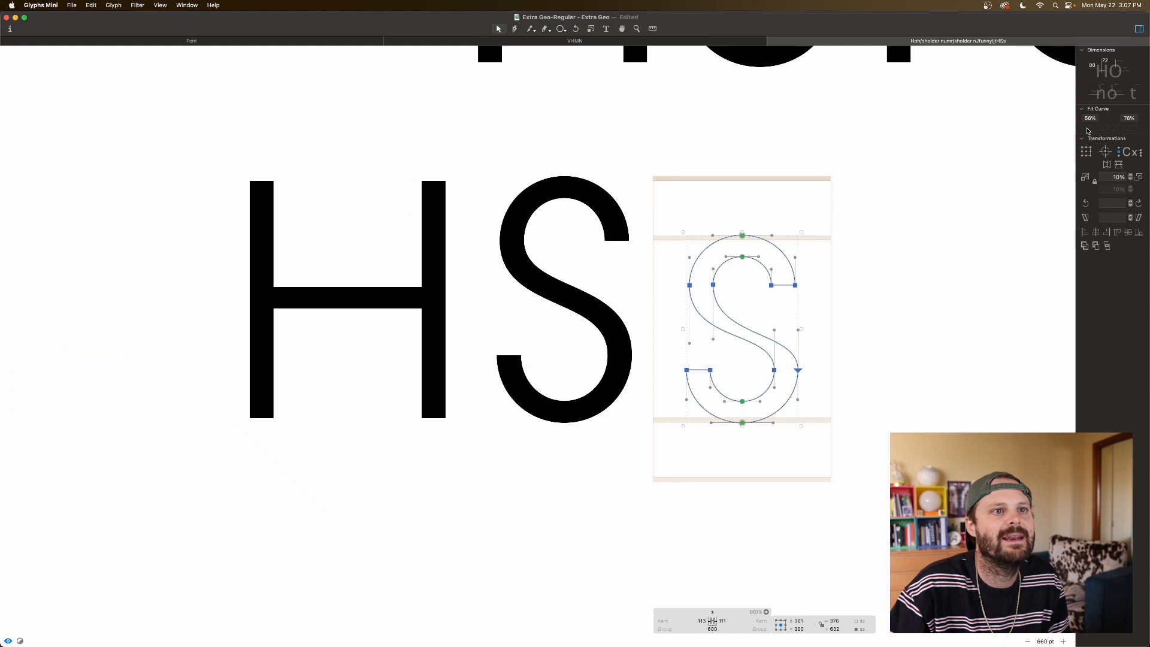
key(space)
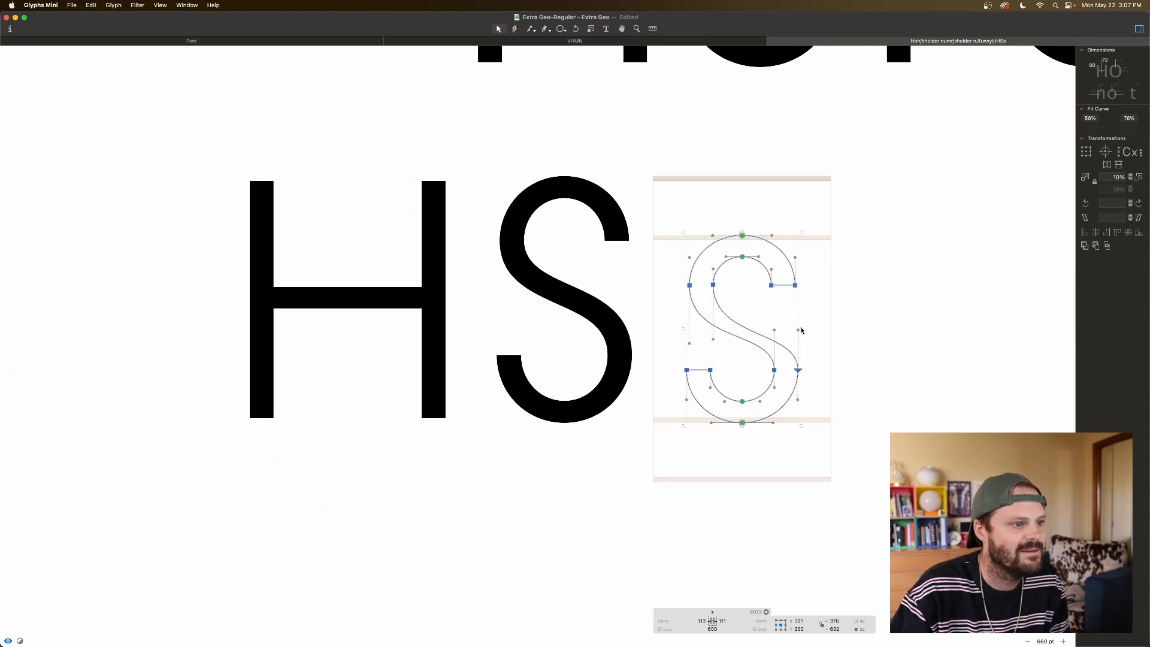
click(806, 361)
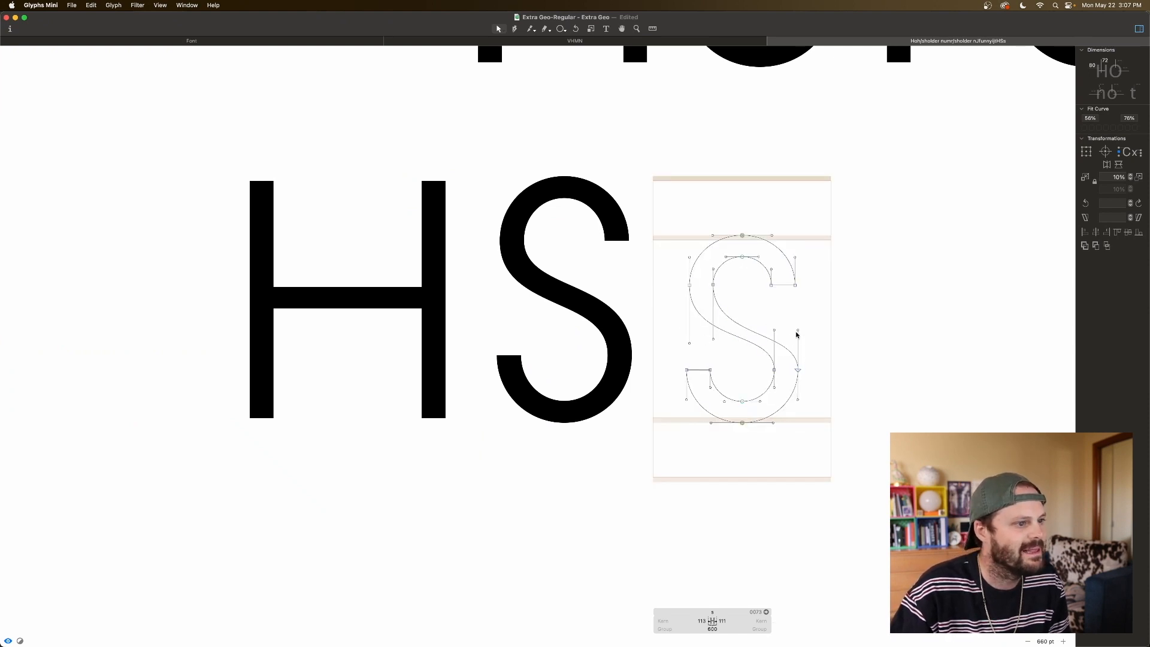
Step: Shorten the spine handles of the lowercase s's inner nodes, lowering the lower right one and raising the upper left one to Y 296
click(775, 337)
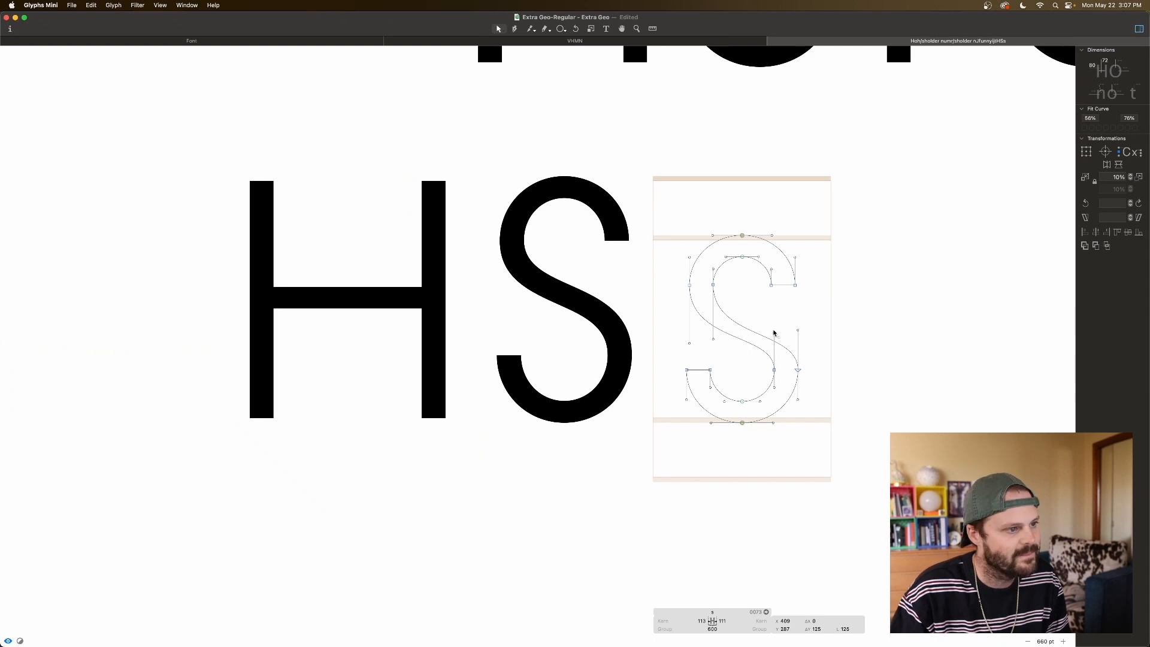
key(shift+Down)
click(713, 339)
key(space)
key(shift+Up)
key(shift+Up)
key(shift+Up)
key(shift+Up)
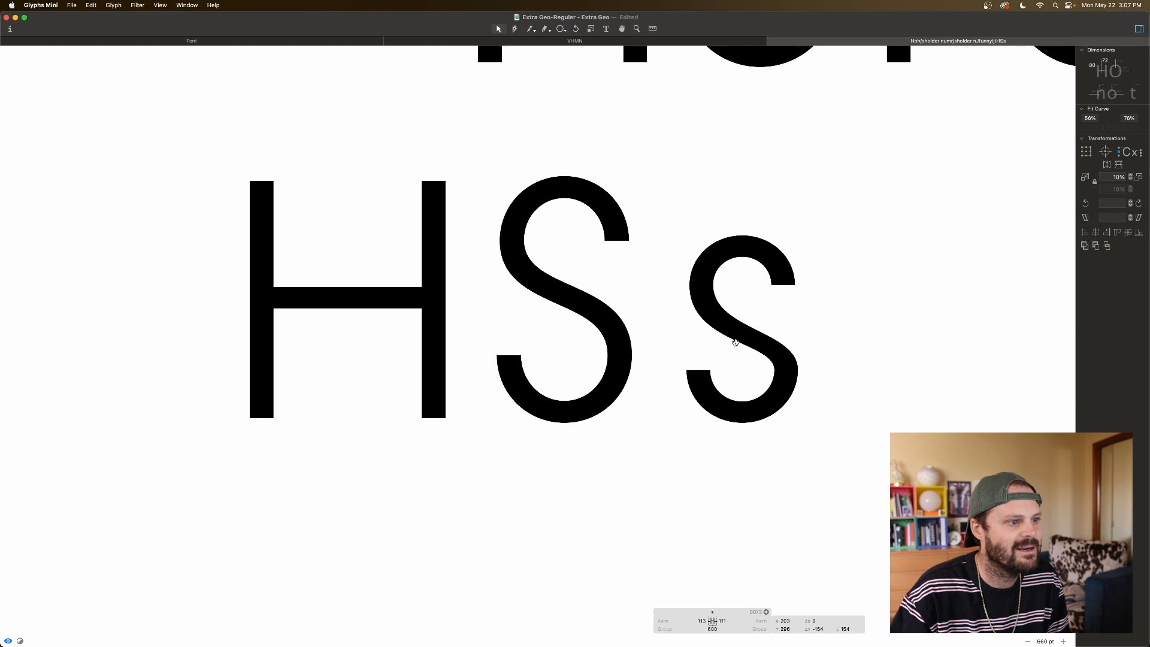
key(space)
key(space)
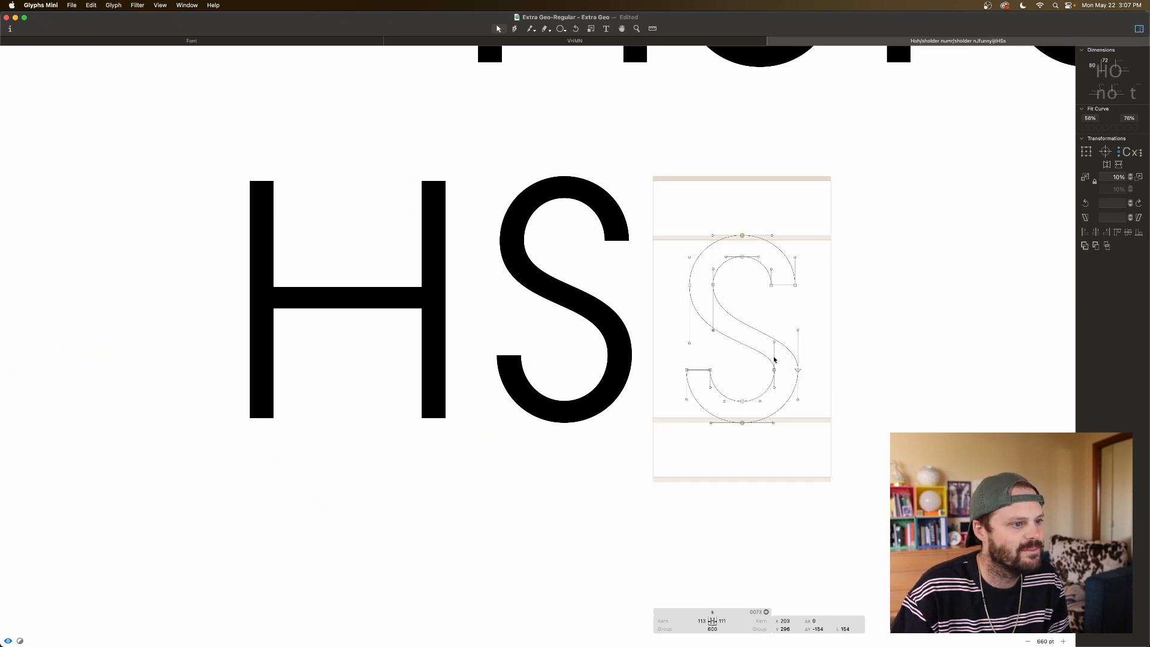
Step: Shorten the downward handles of the lowercase s's two upper left nodes, raising the inner one to Y 346, and preview the spine
drag(677, 278, 699, 357)
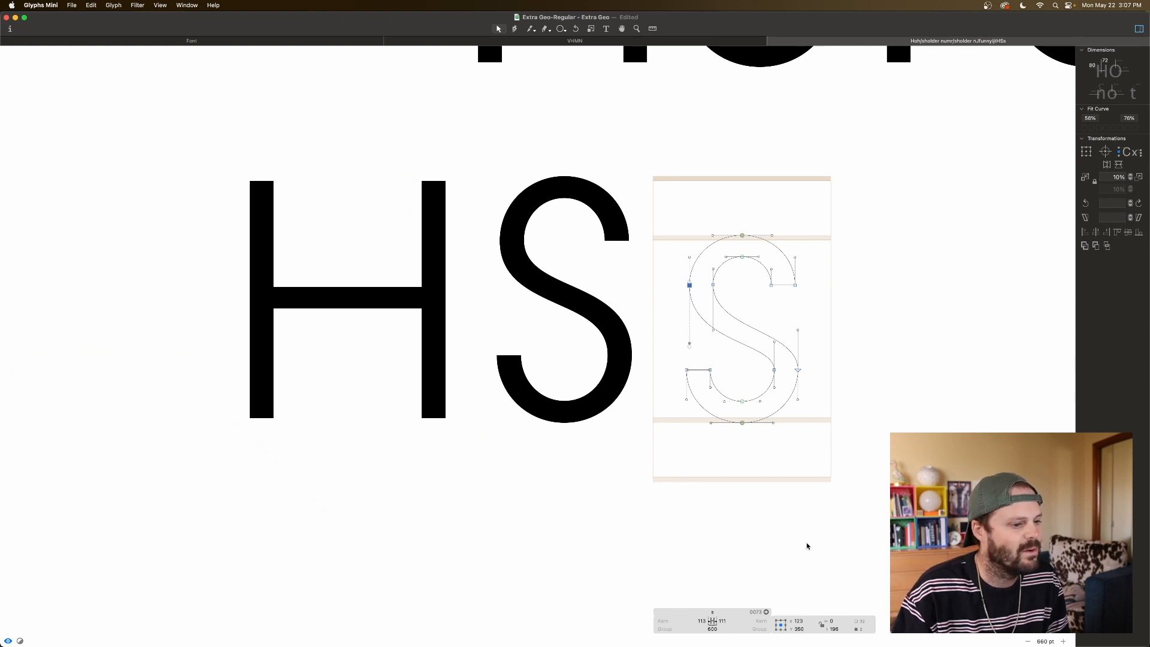
double_click(566, 321)
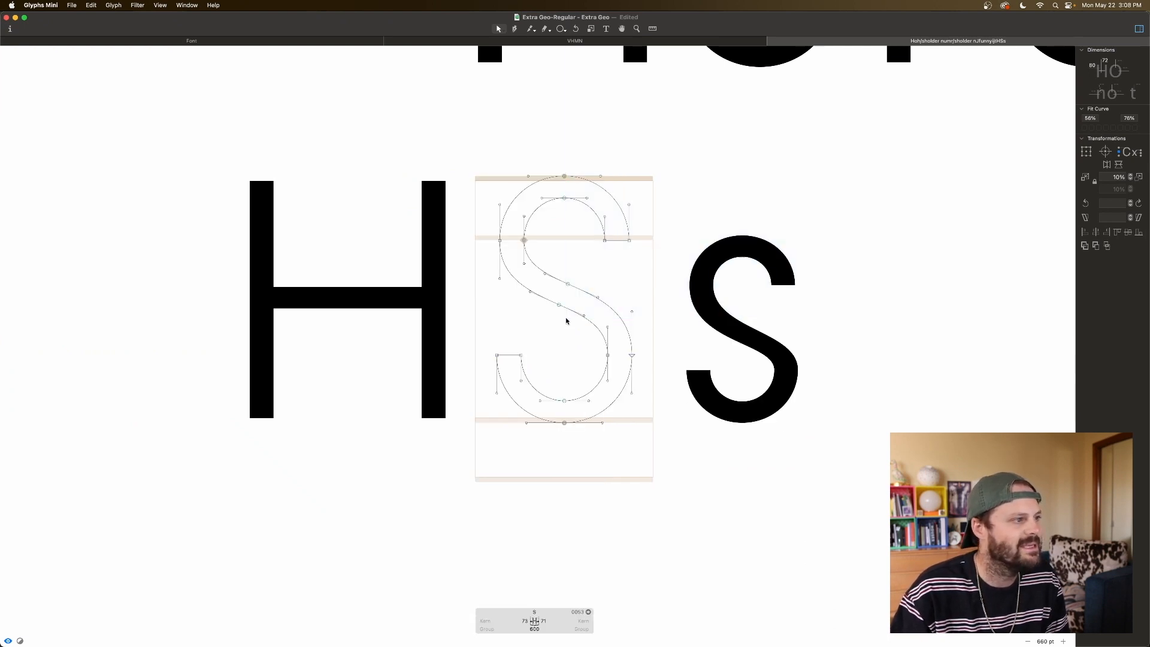
double_click(693, 326)
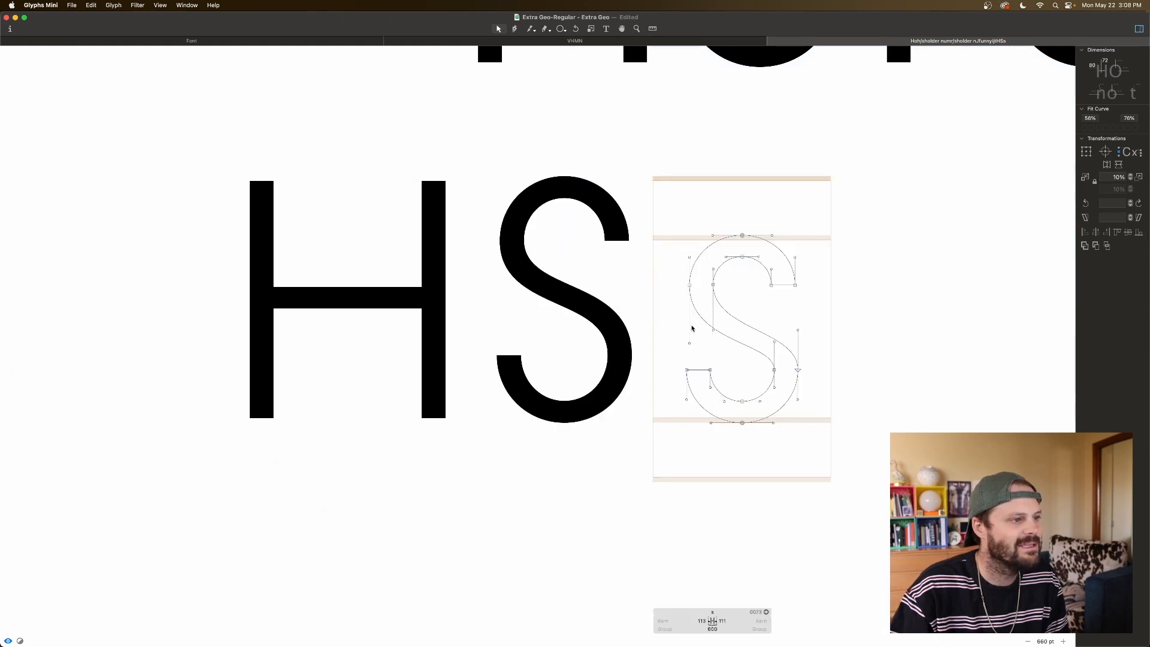
key(shift+Up)
key(shift+Up)
key(shift+Up)
key(shift+Up)
key(shift+Up)
key(shift+Up)
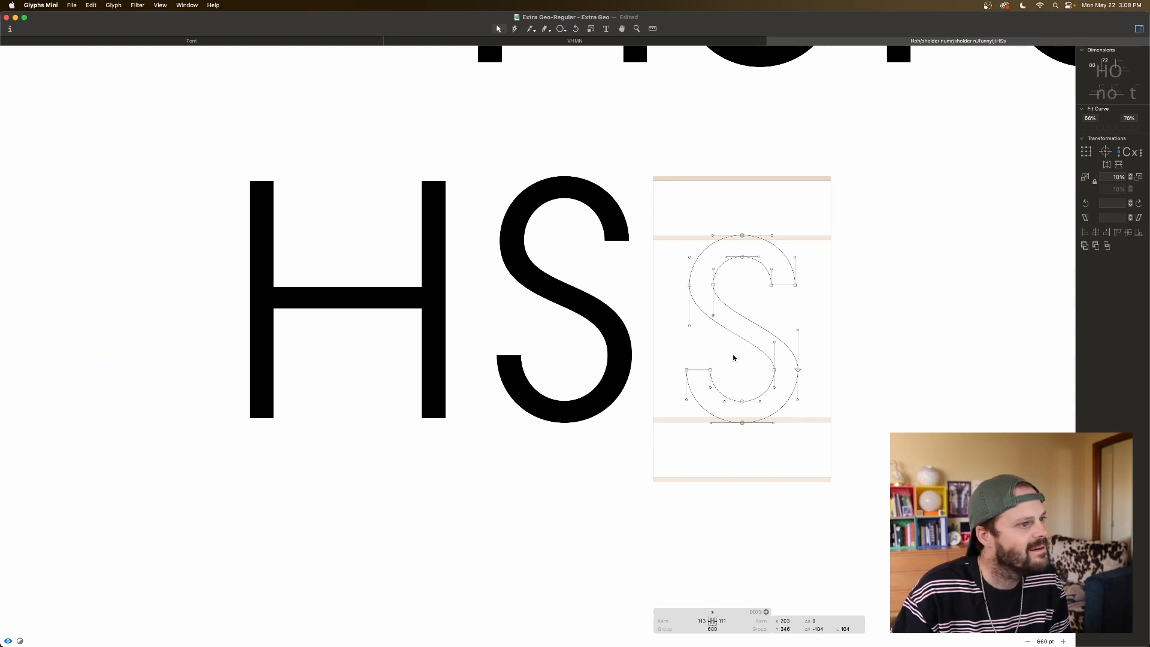
key(space)
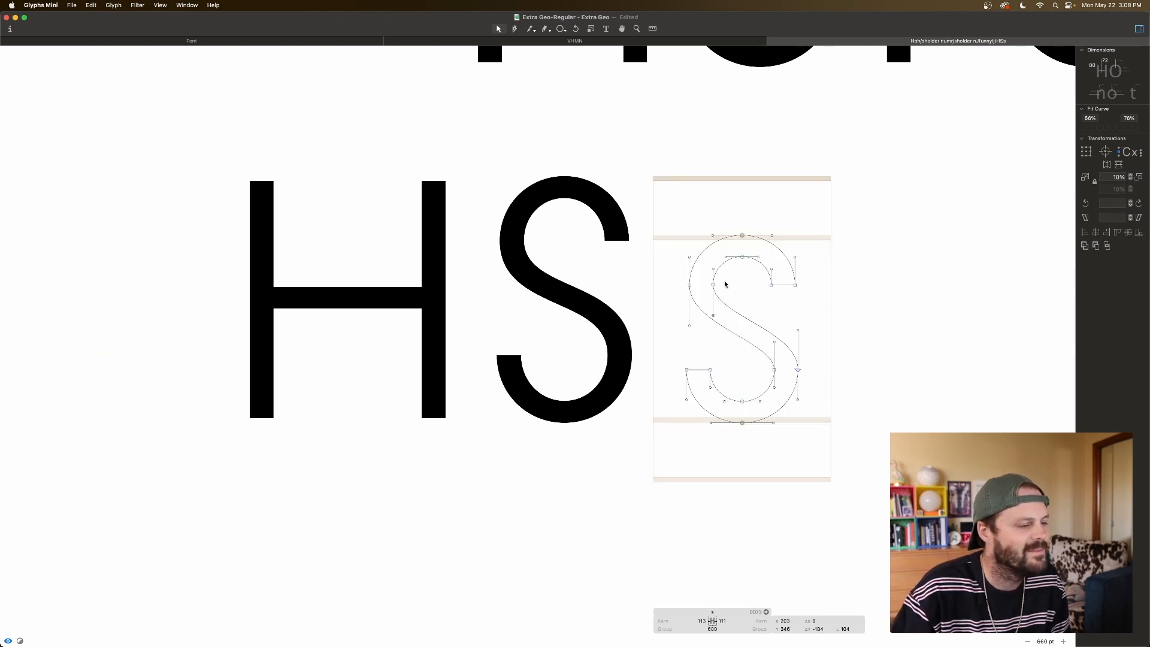
Step: Convert the upper left and lower right node pairs at the ends of the lowercase s's spine to smooth nodes, and select the upper left pair
click(714, 286)
click(689, 286)
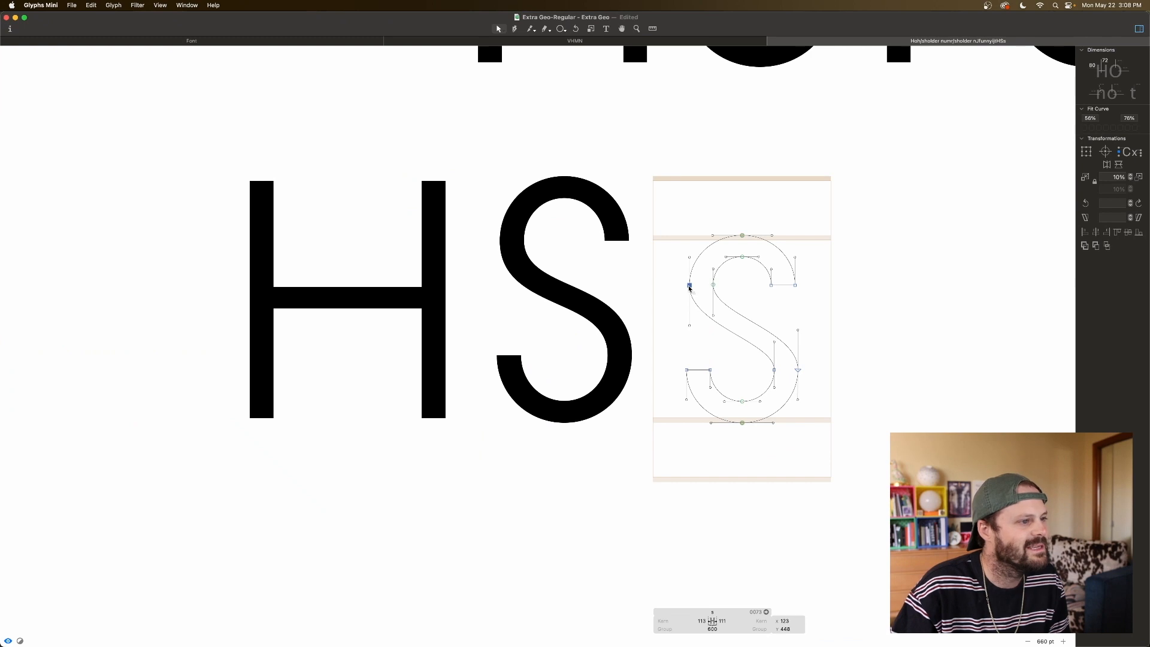
double_click(774, 371)
double_click(798, 371)
drag(725, 279, 678, 299)
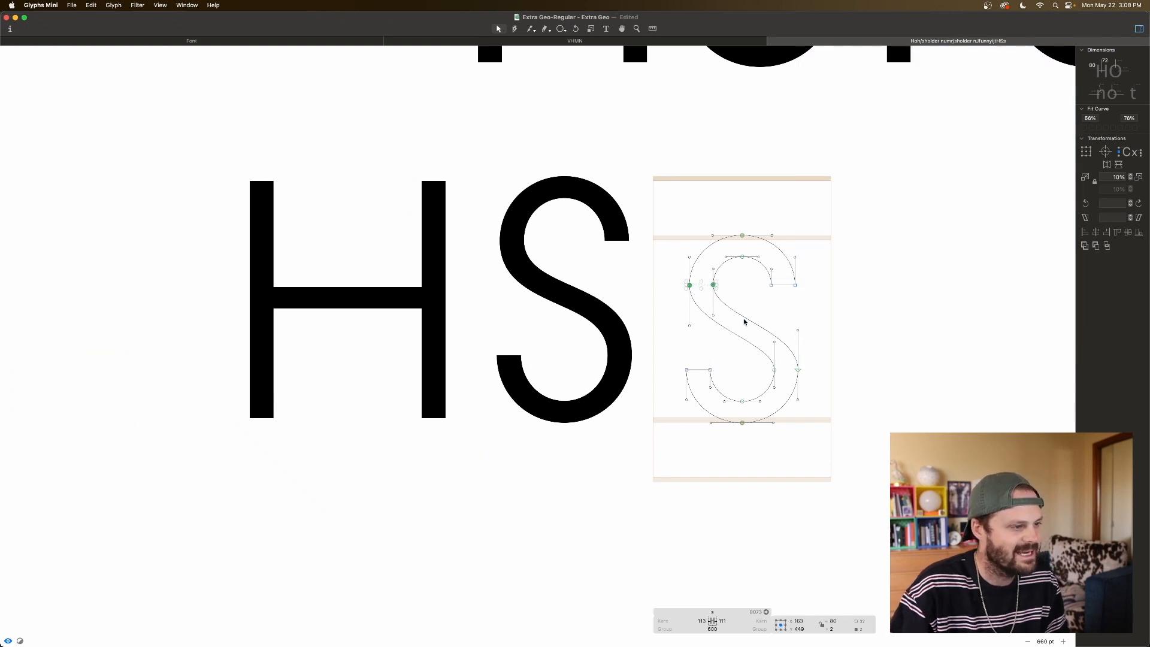
Step: Try the upper left node pair of the lowercase s's spine at Y 459 in preview, and return it to Y 449
key(space)
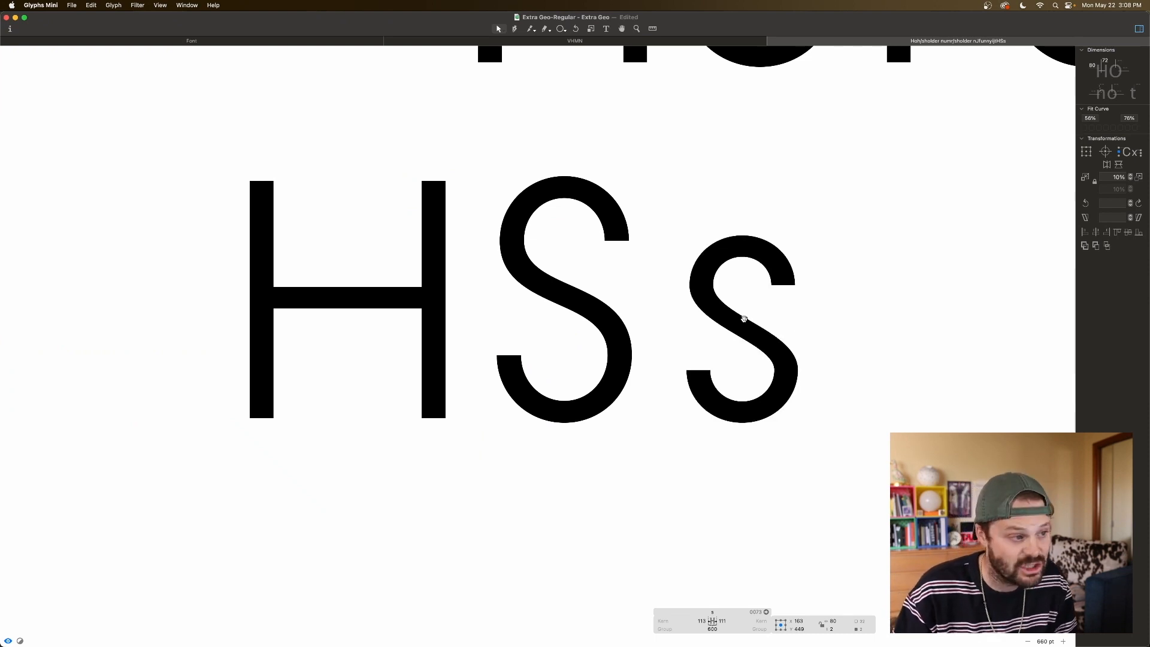
key(shift+Up)
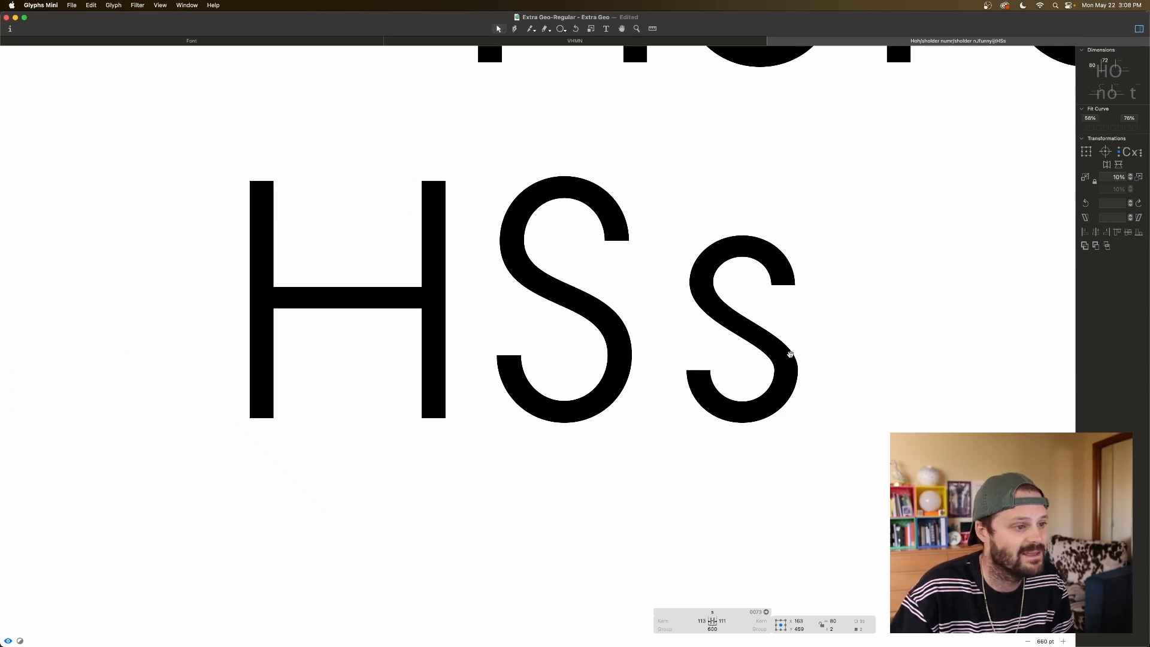
click(801, 369)
key(space)
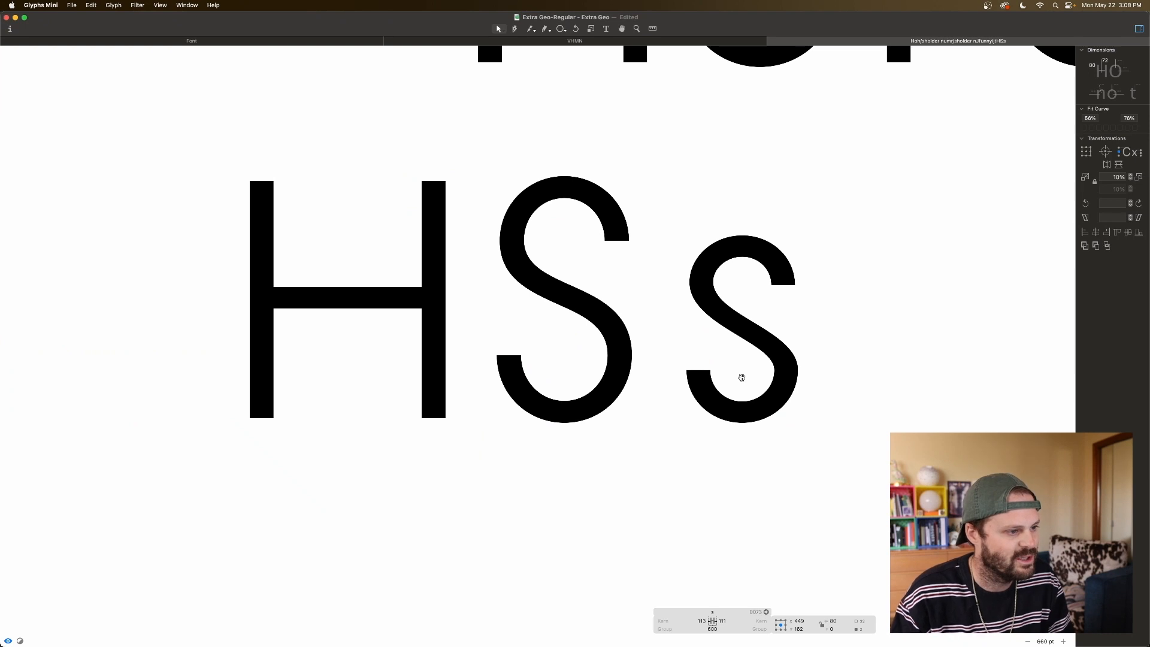
key(shift+Down)
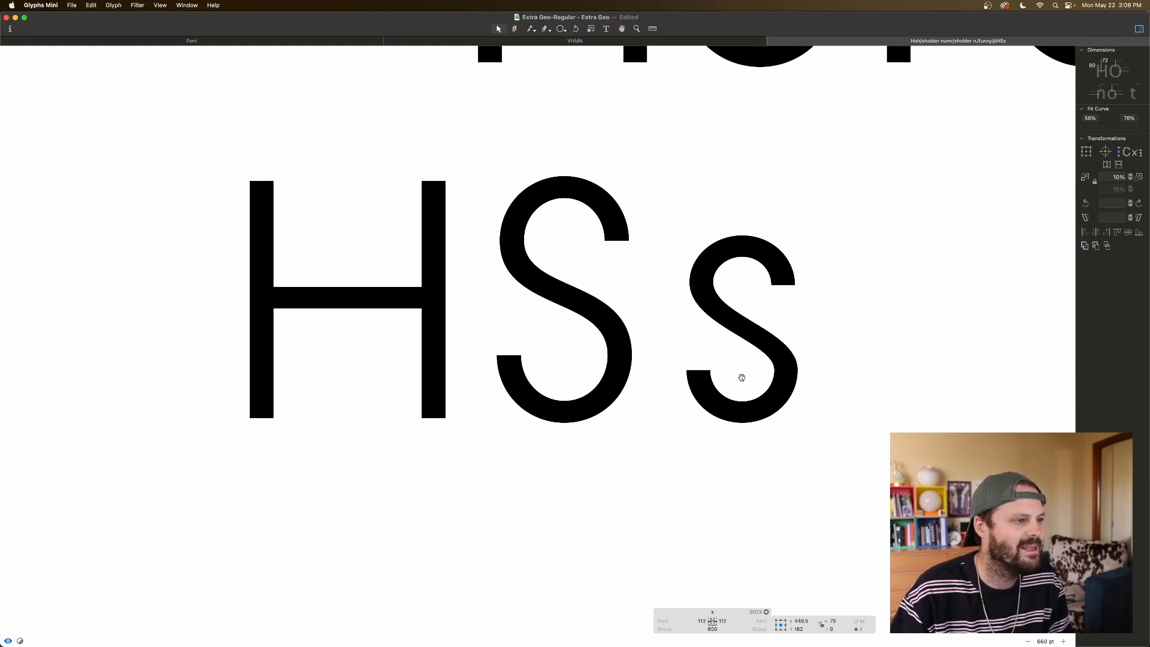
key(space)
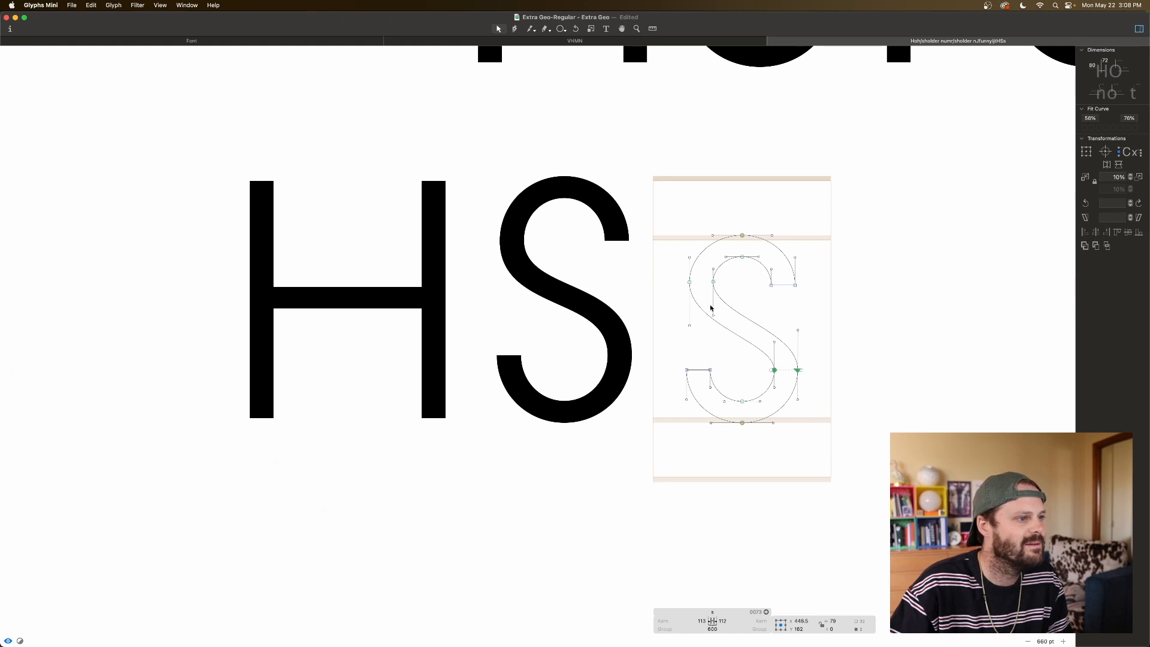
click(690, 282)
key(space)
key(shift+Down)
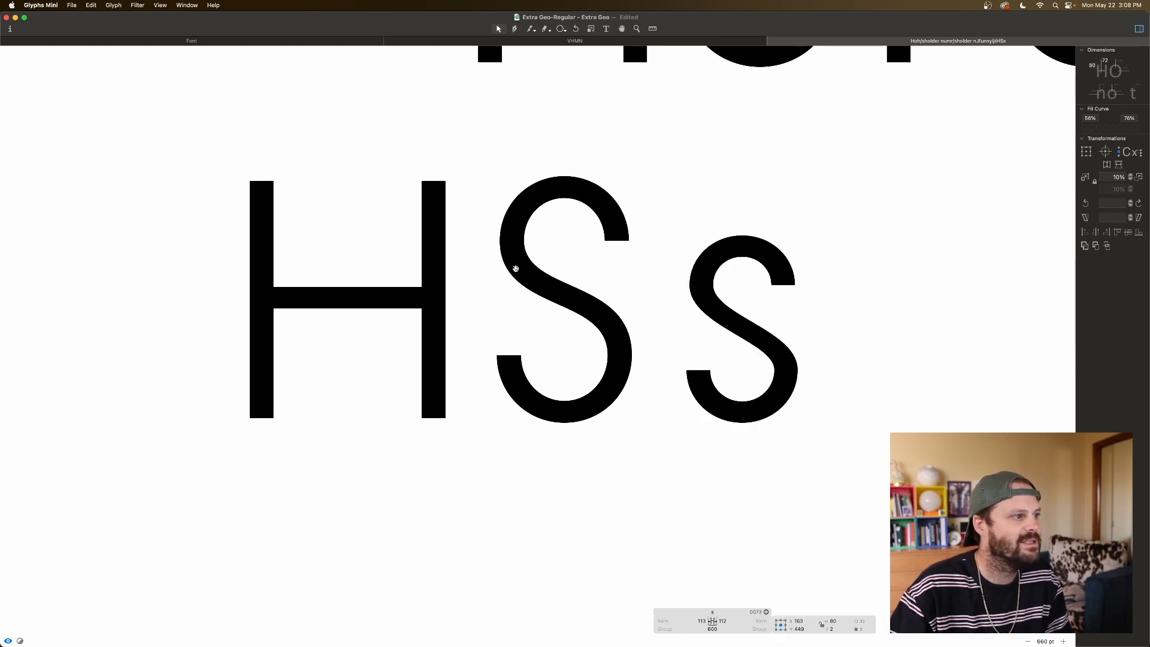
Step: Lengthen the lowercase s's spine handles, lowering the upper left pair's to Y 309 and raising the lower right pair's to Y 297, and preview
key(space)
drag(730, 312, 685, 357)
key(space)
key(space)
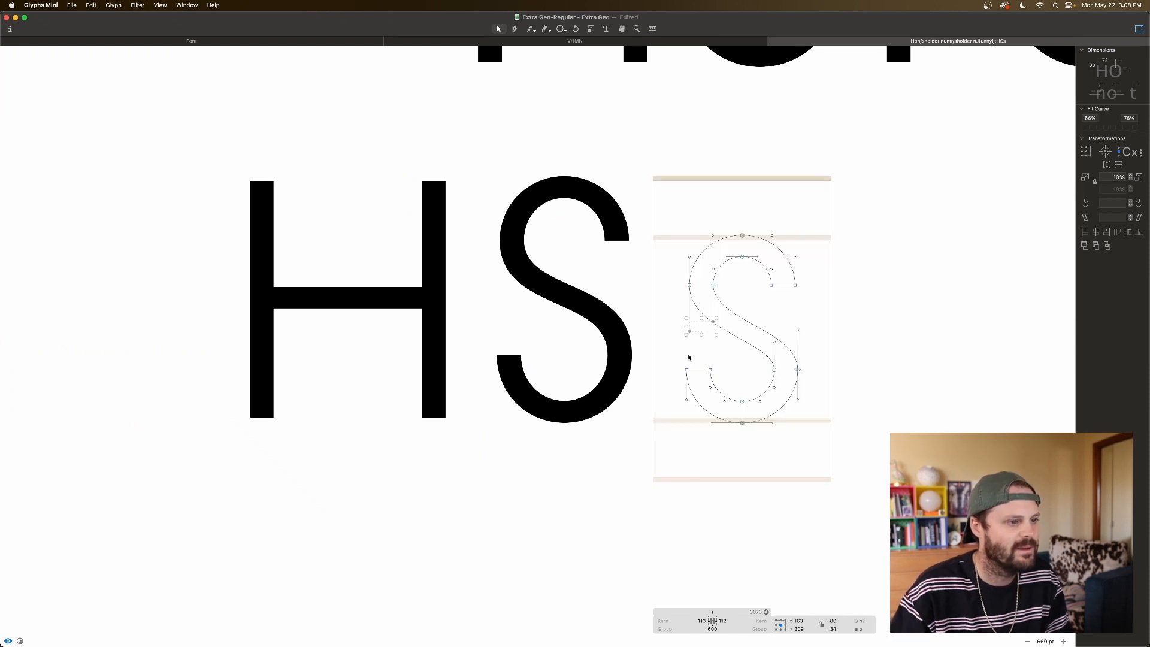
drag(818, 325, 755, 360)
key(space)
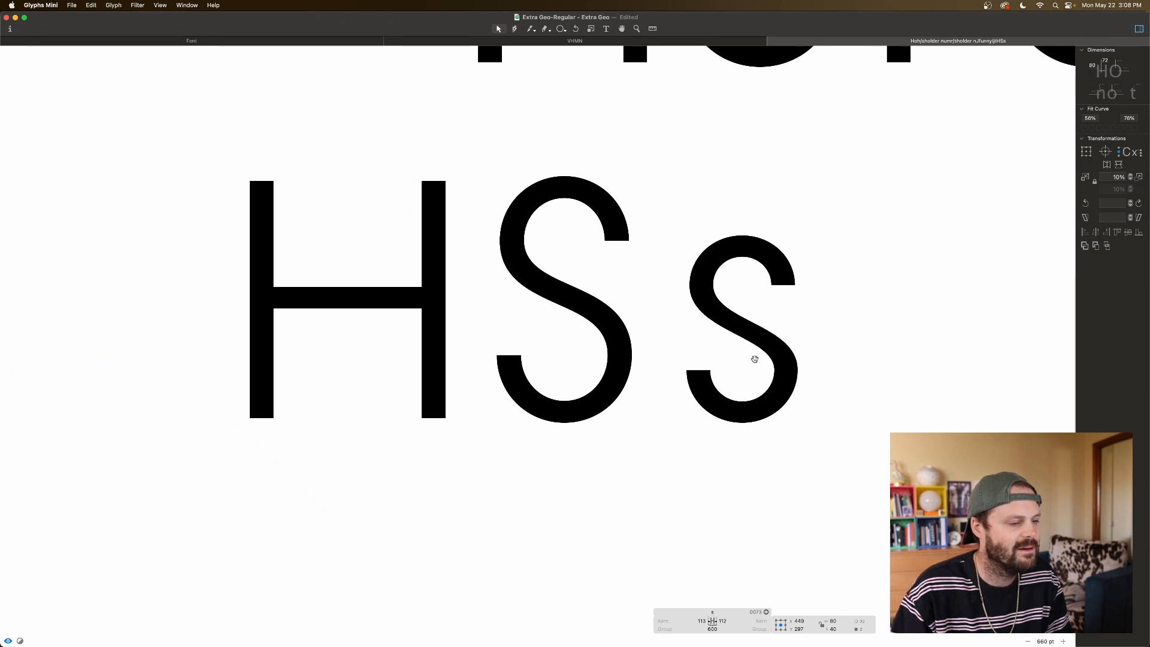
click(805, 323)
key(space)
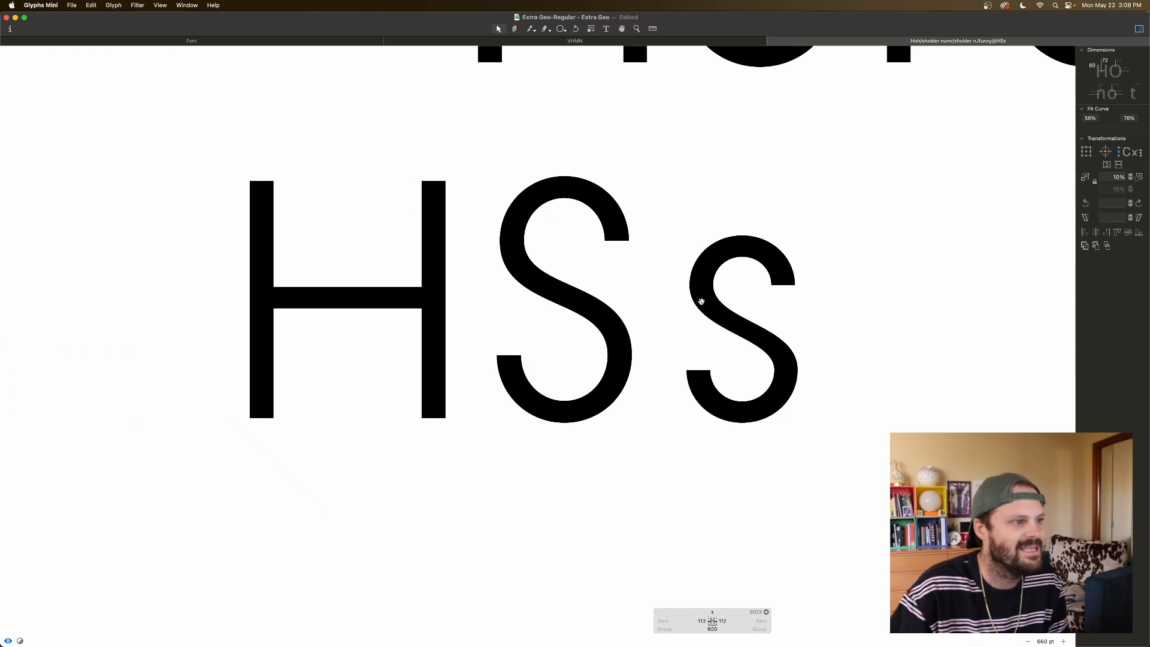
Step: Lower the lower right node pair of the lowercase s's spine to Y 152 and check the filled shape
key(space)
scroll(801, 371, up, 1)
scroll(803, 367, left, 1)
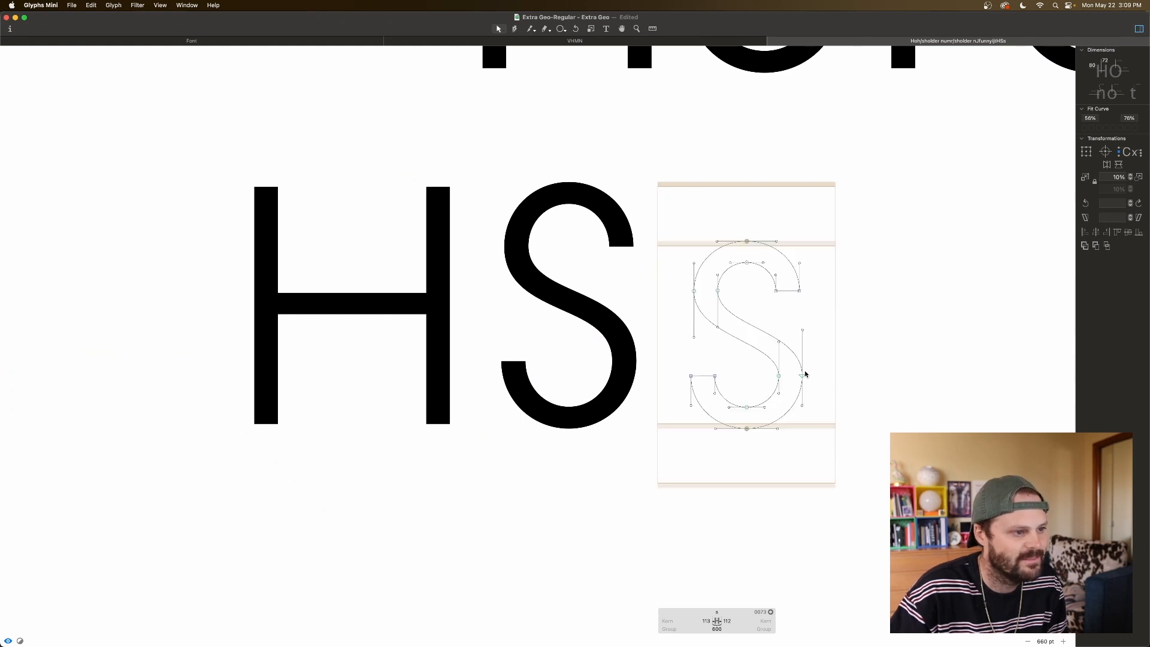
key(space)
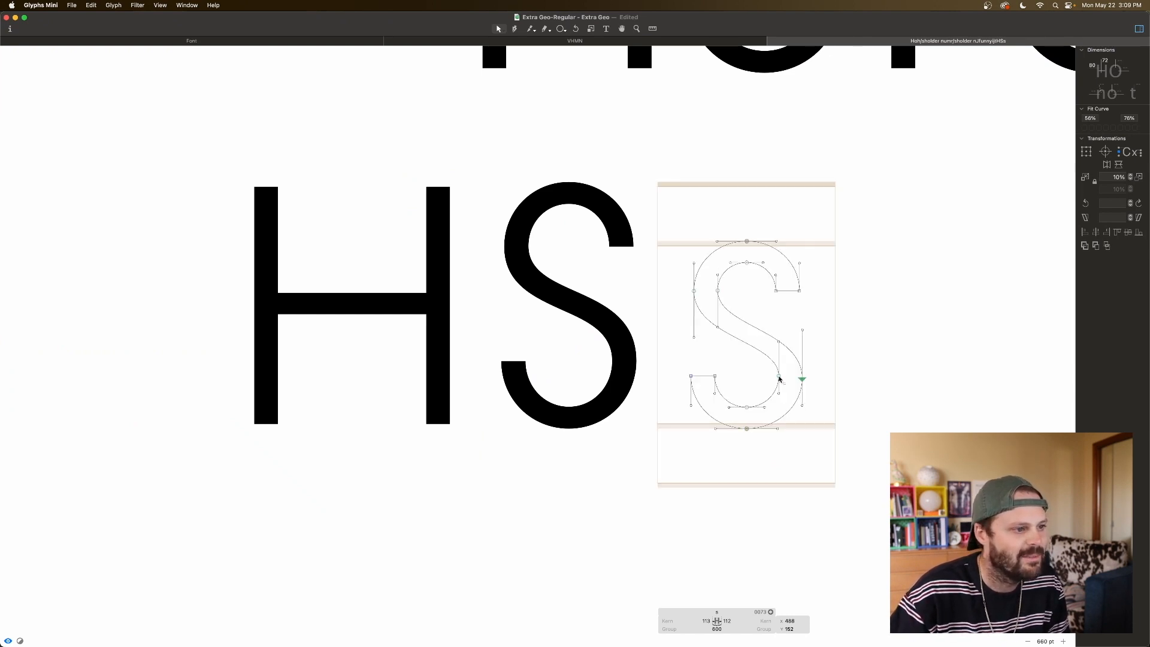
key(space)
key(shift+Down)
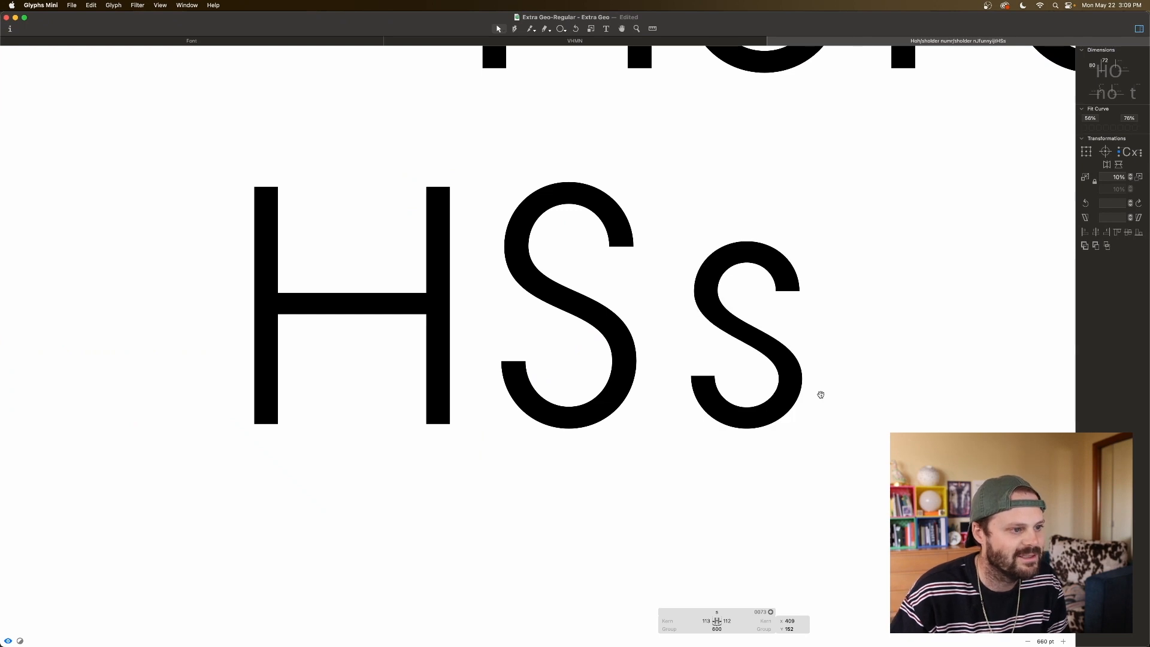
key(space)
drag(764, 377, 821, 389)
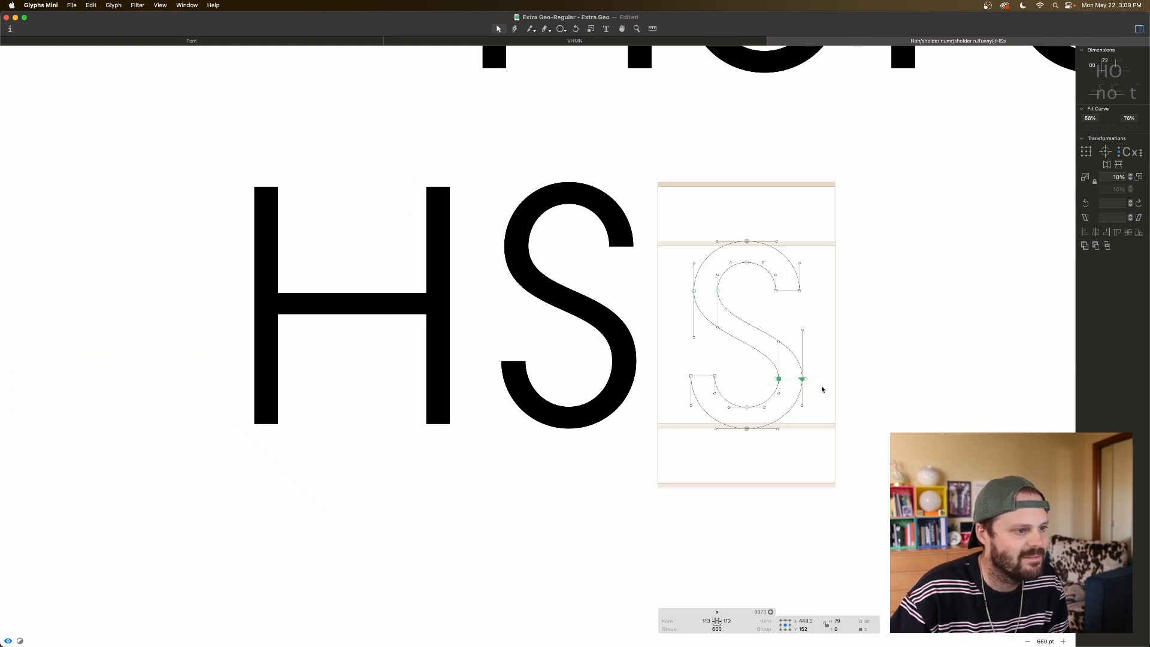
click(751, 381)
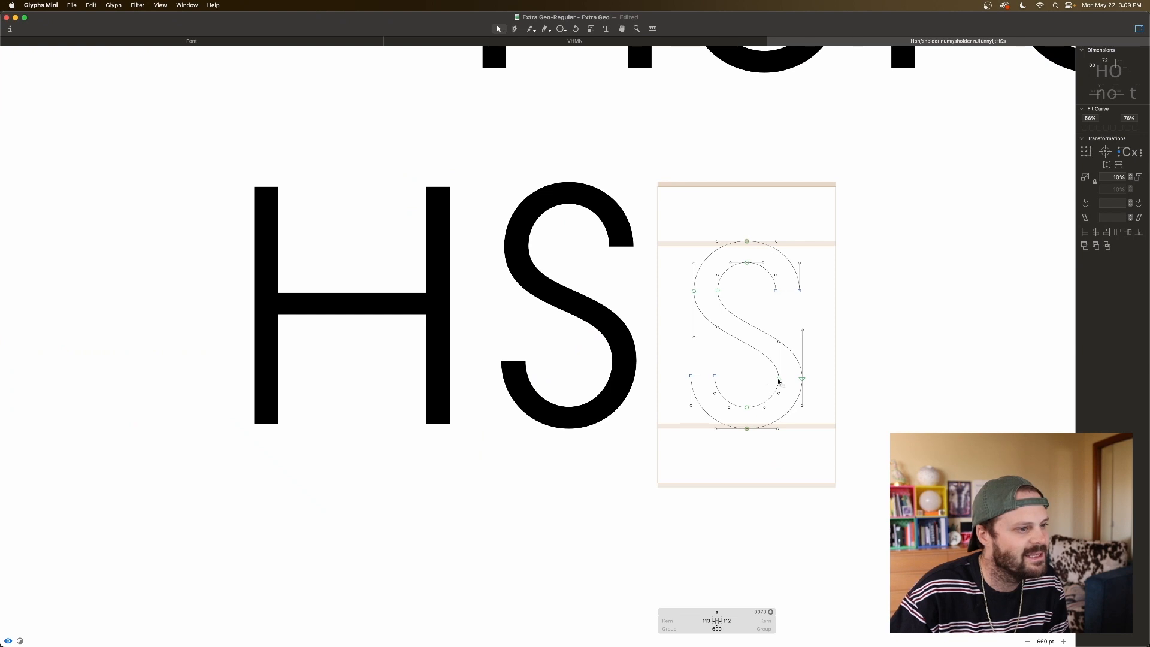
Step: Adjust the upward handles of the lower right nodes, lowering the inner one to Y 271 and raising the outer one to Y 328
key(space)
key(space)
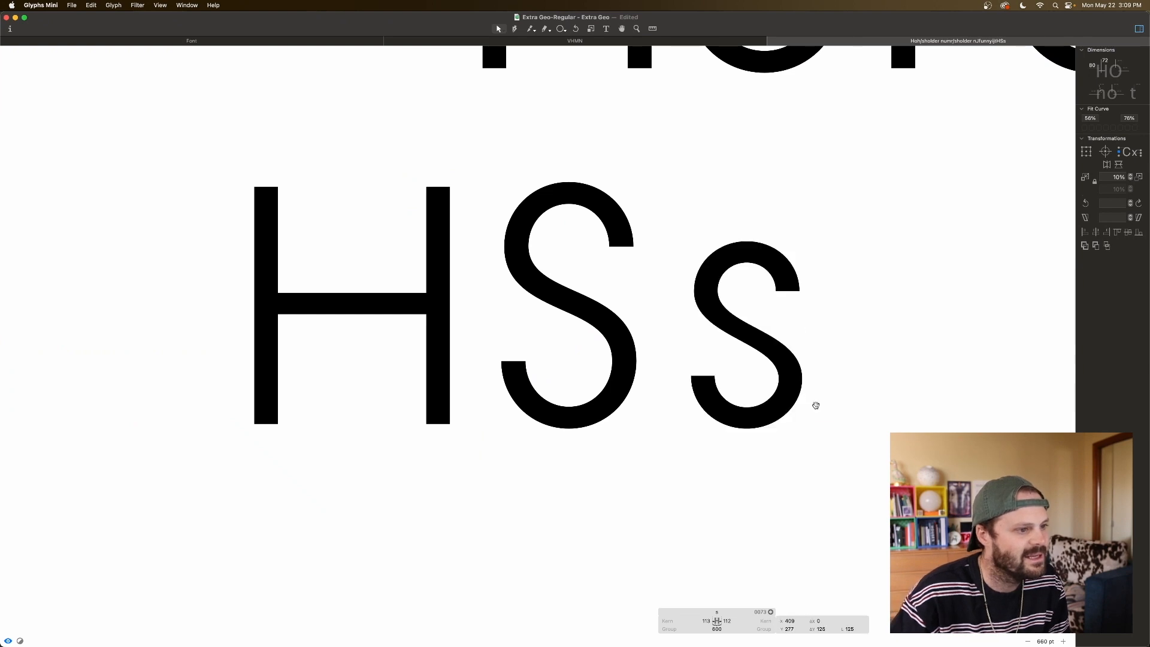
key(Down)
key(Down)
key(Down)
key(Down)
key(Down)
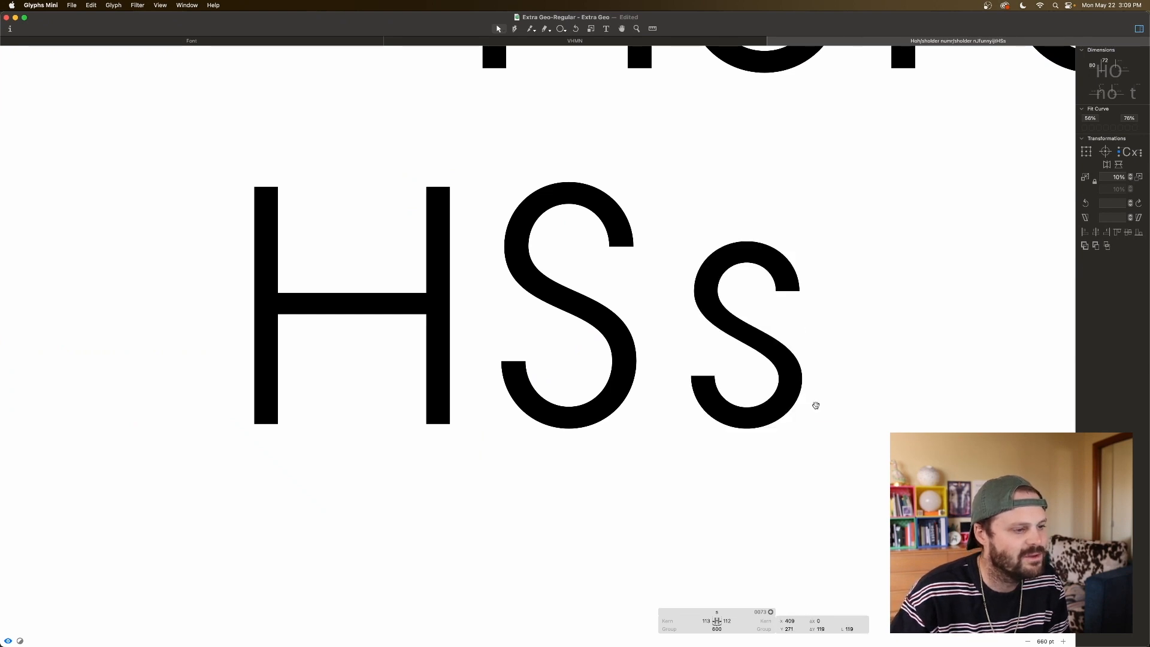
key(space)
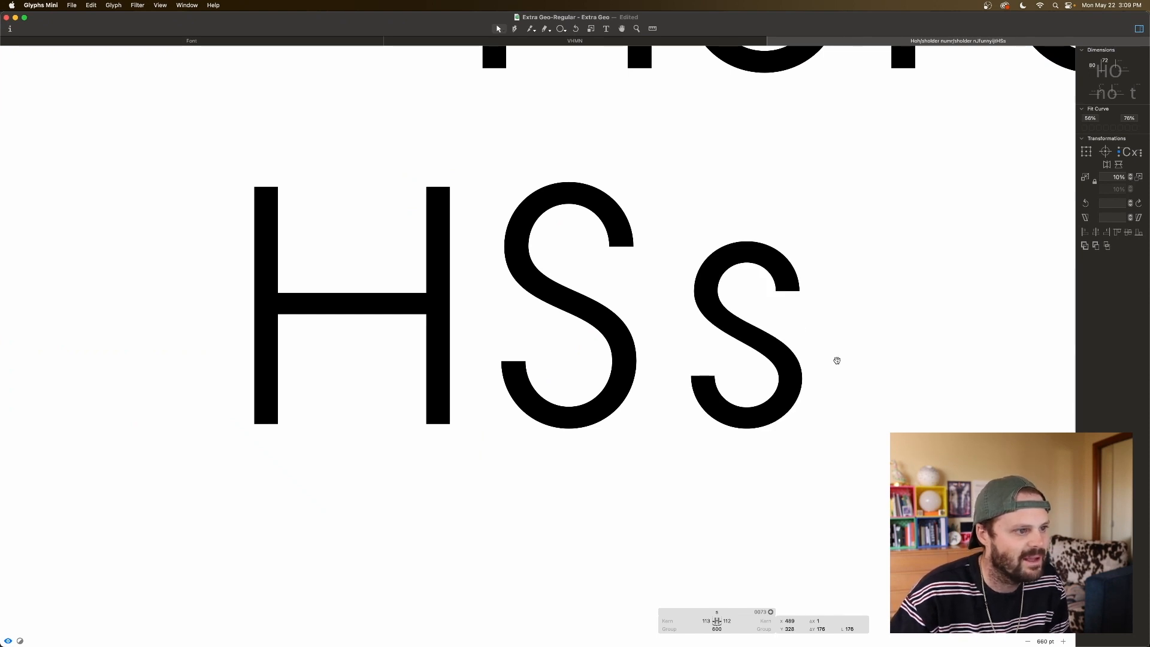
Step: Lower the upper left outer node's downward handle to Y 280, set the inner node's to Y 325, and preview the spine
click(700, 338)
key(space)
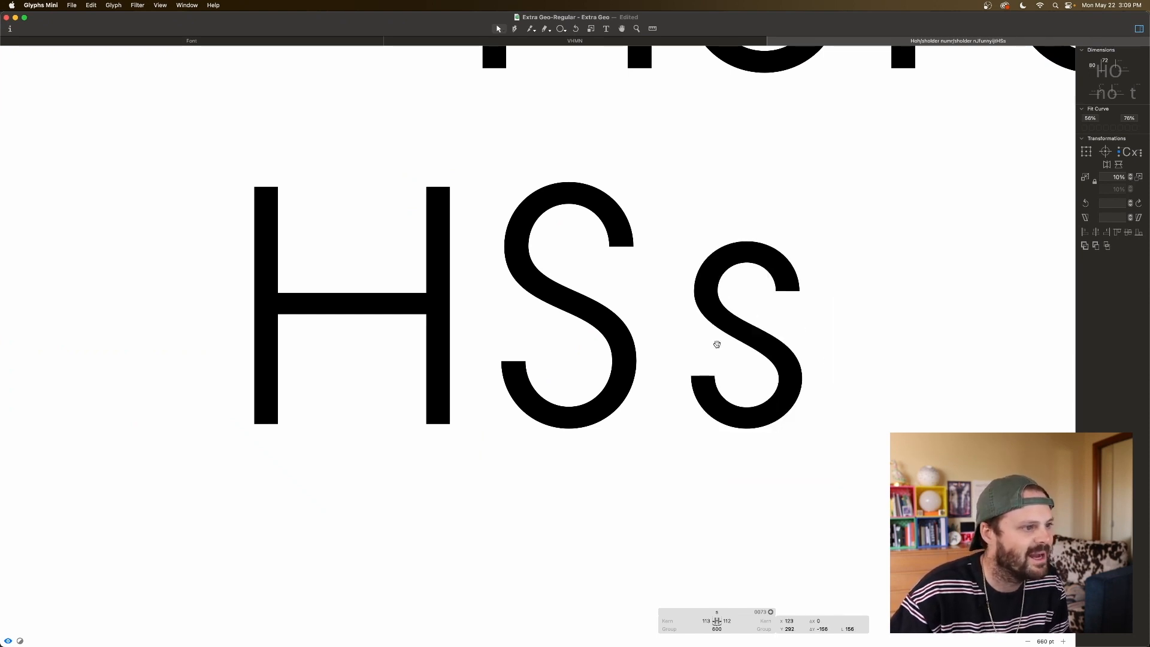
key(shift+Down)
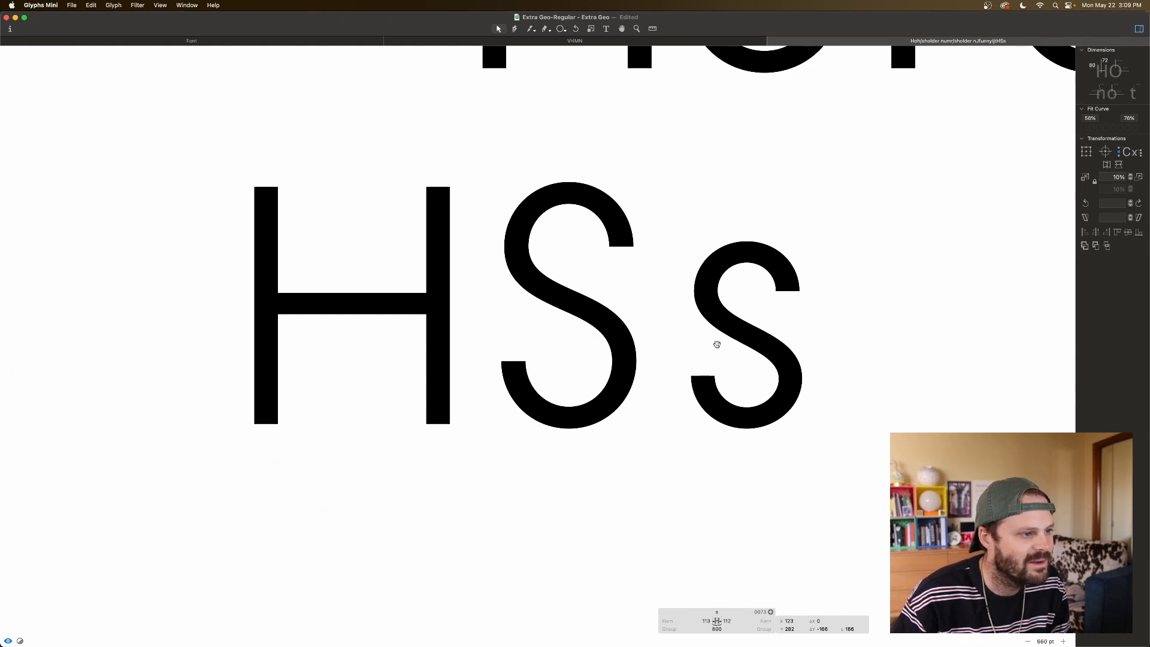
key(Down)
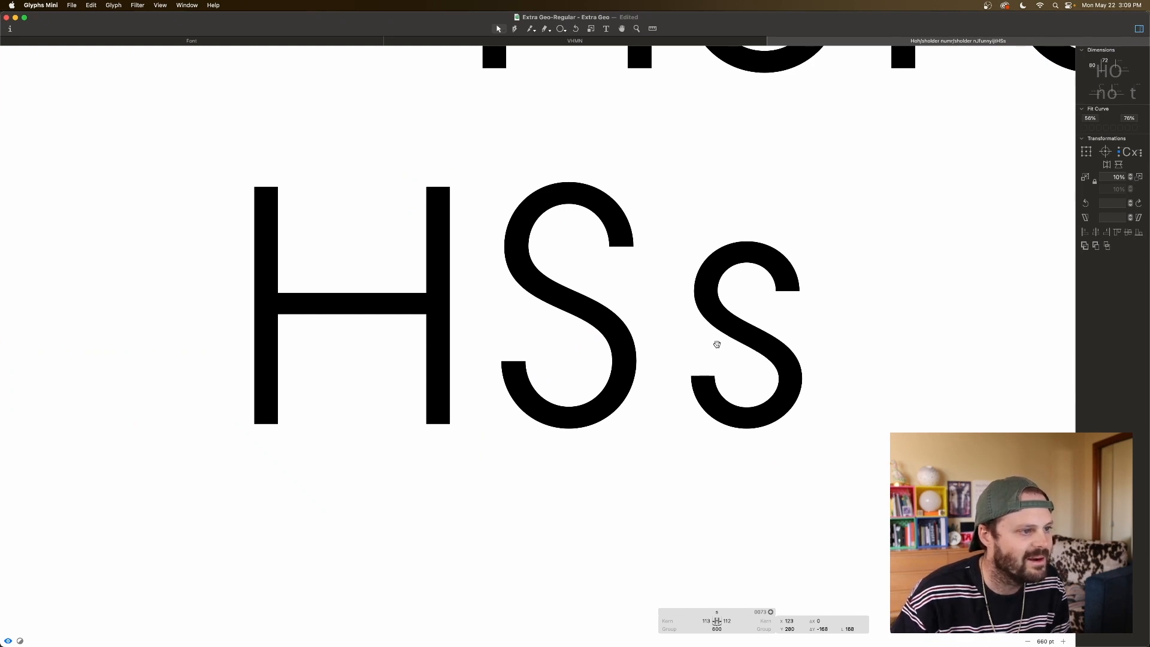
key(space)
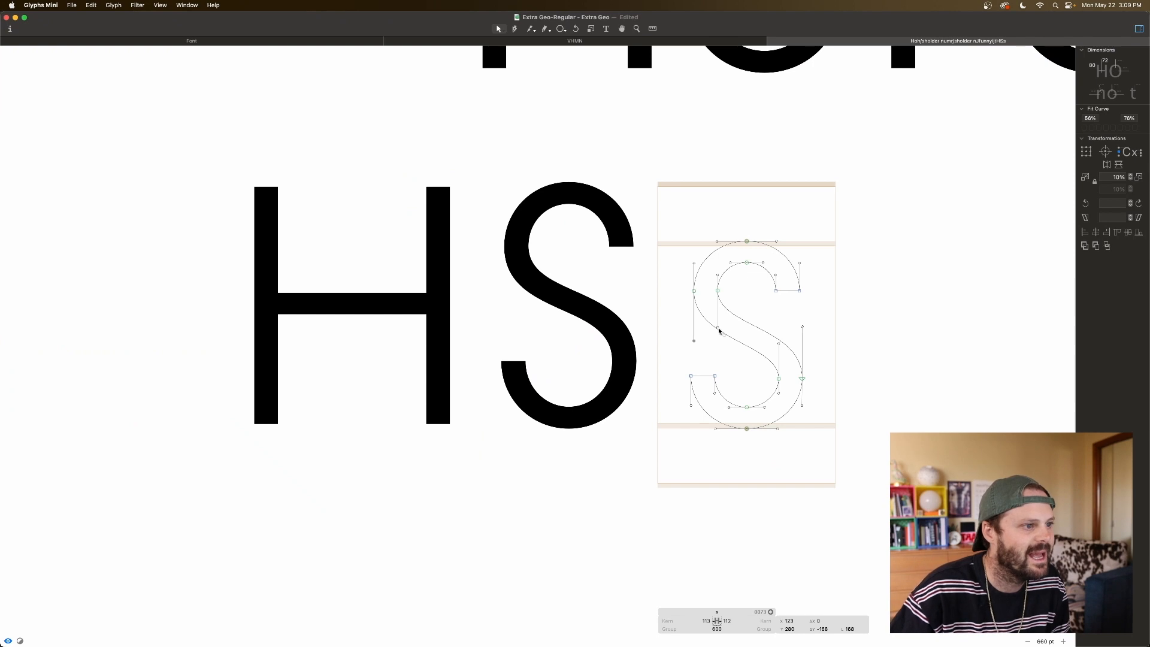
key(space)
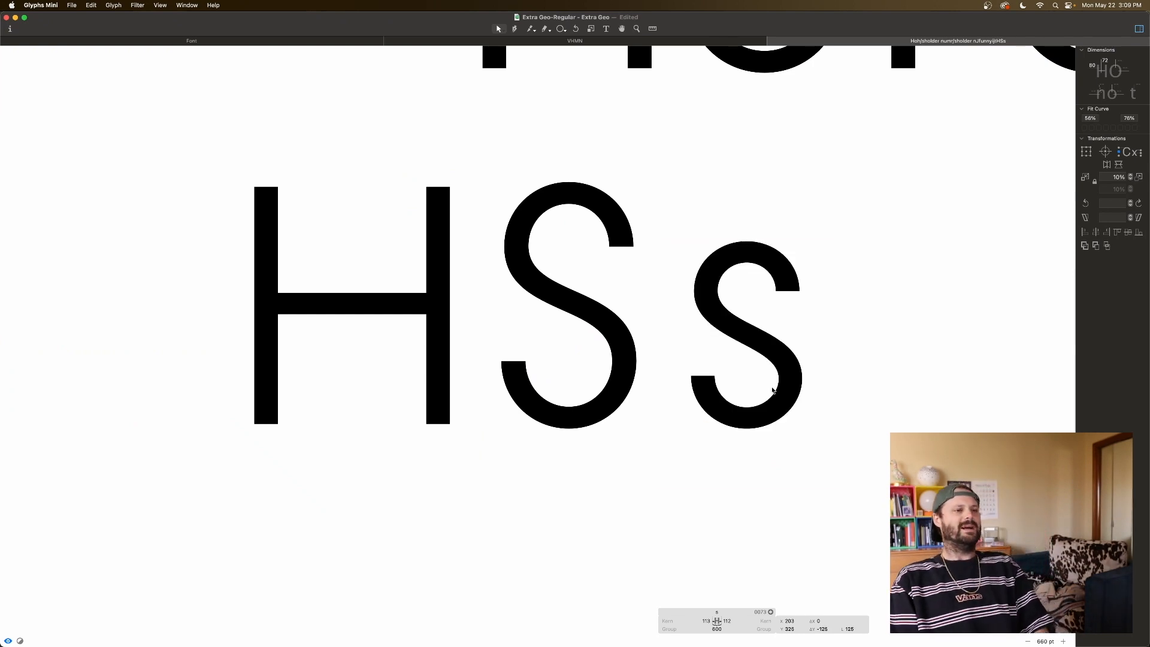
Step: Flip the whole lowercase s horizontally and vertically to judge its balance upside down
key(space)
key(Escape)
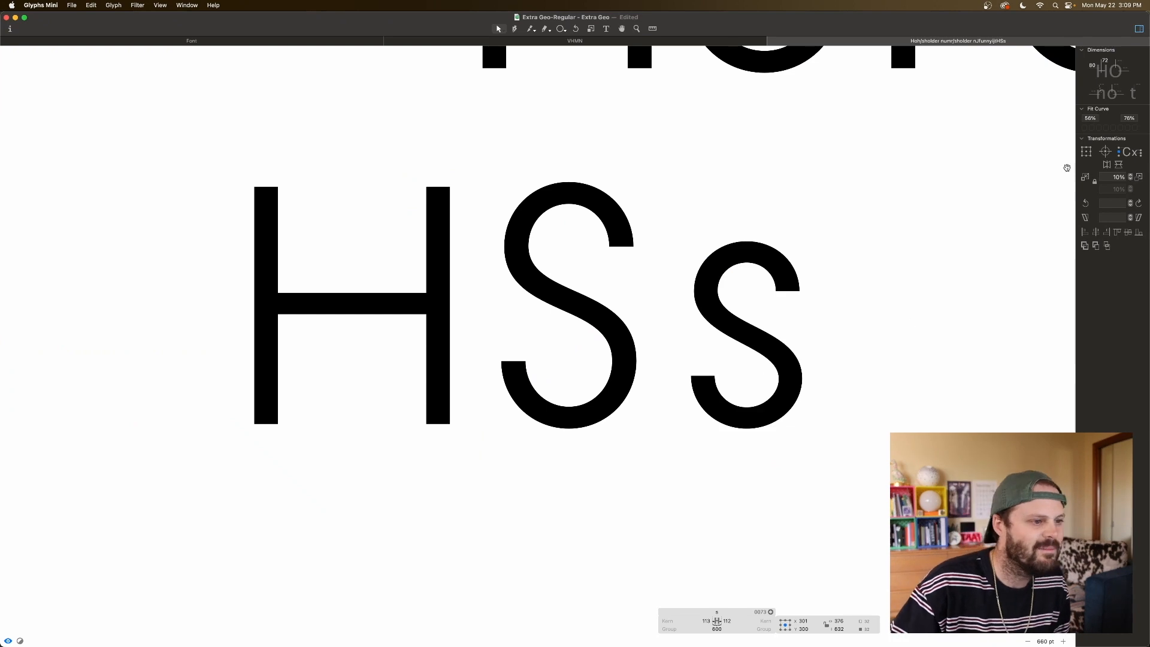
click(1106, 164)
click(1118, 164)
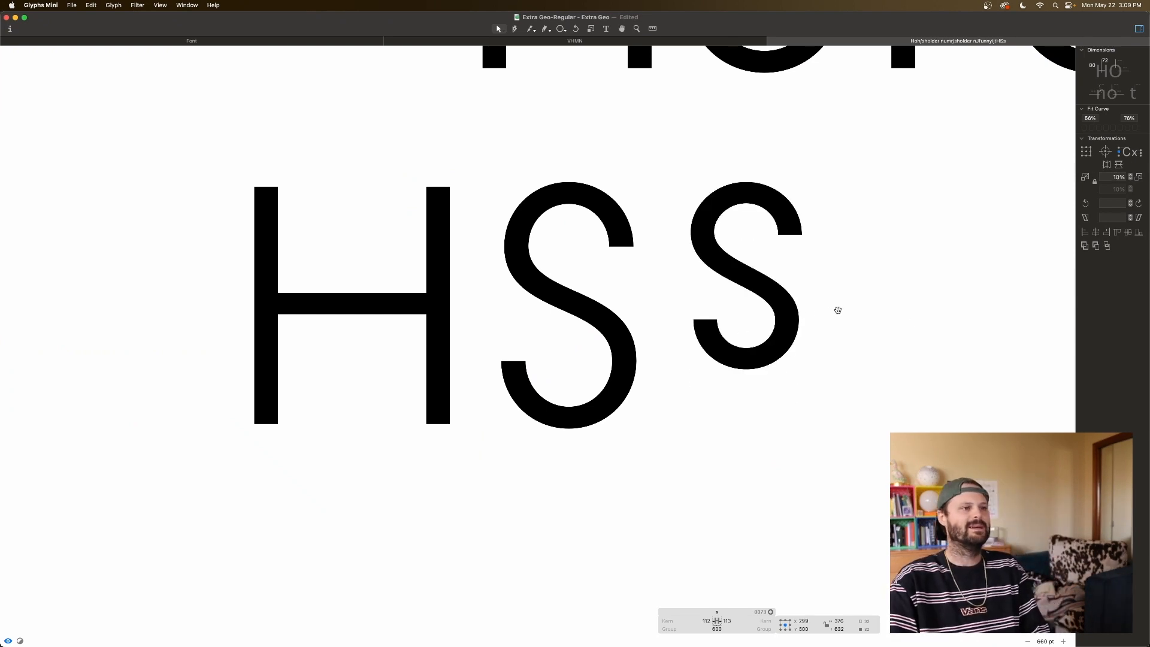
Step: Raise the upper left node pair of the flipped s to Y 658, and flip the whole glyph back to its normal orientation
drag(728, 226, 686, 238)
key(space)
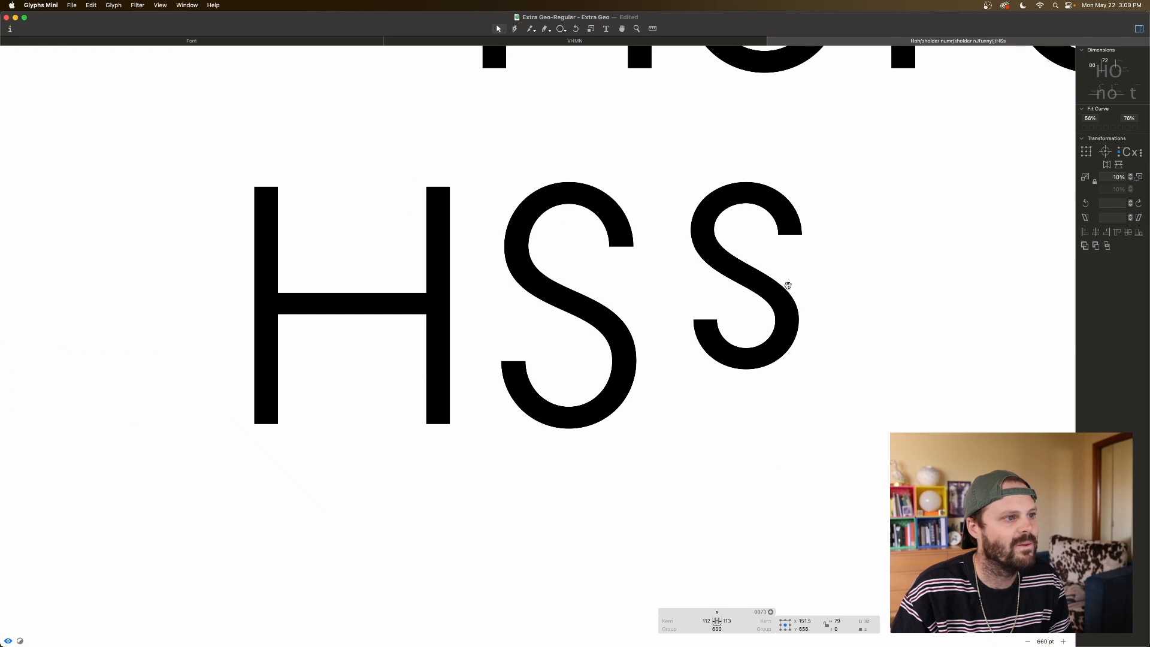
key(super+a)
click(1106, 164)
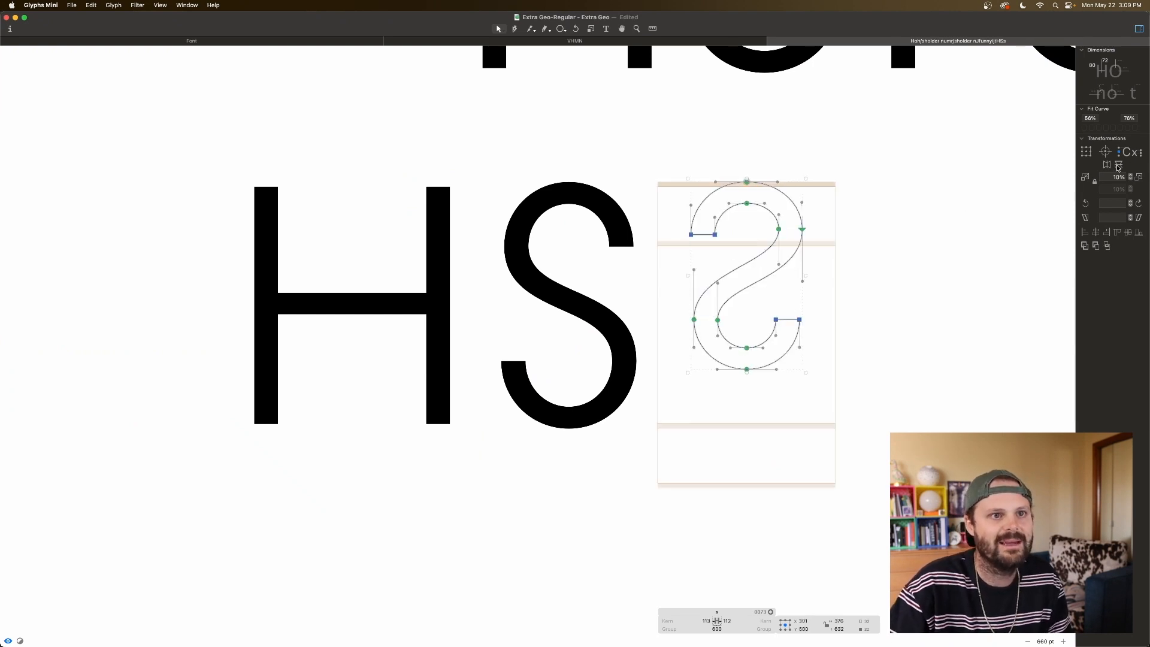
click(1118, 165)
key(space)
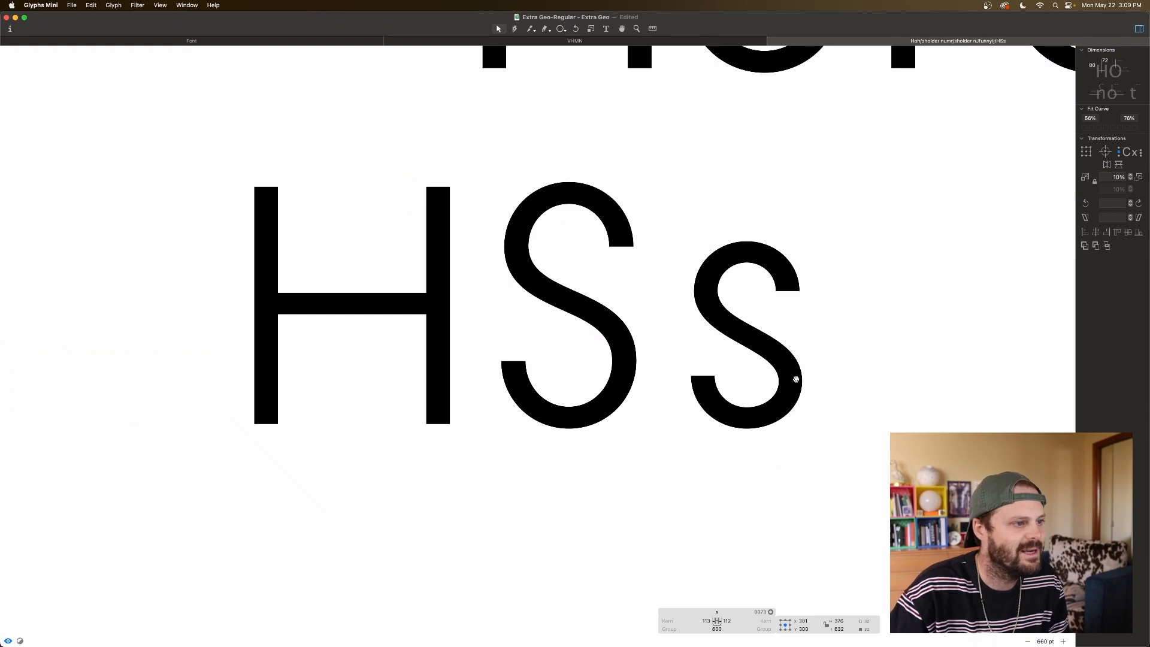
Step: Fine-tune the downward handles of the upper left nodes, setting the outer one to Y 282 and the inner one to Y 326, and preview
click(814, 327)
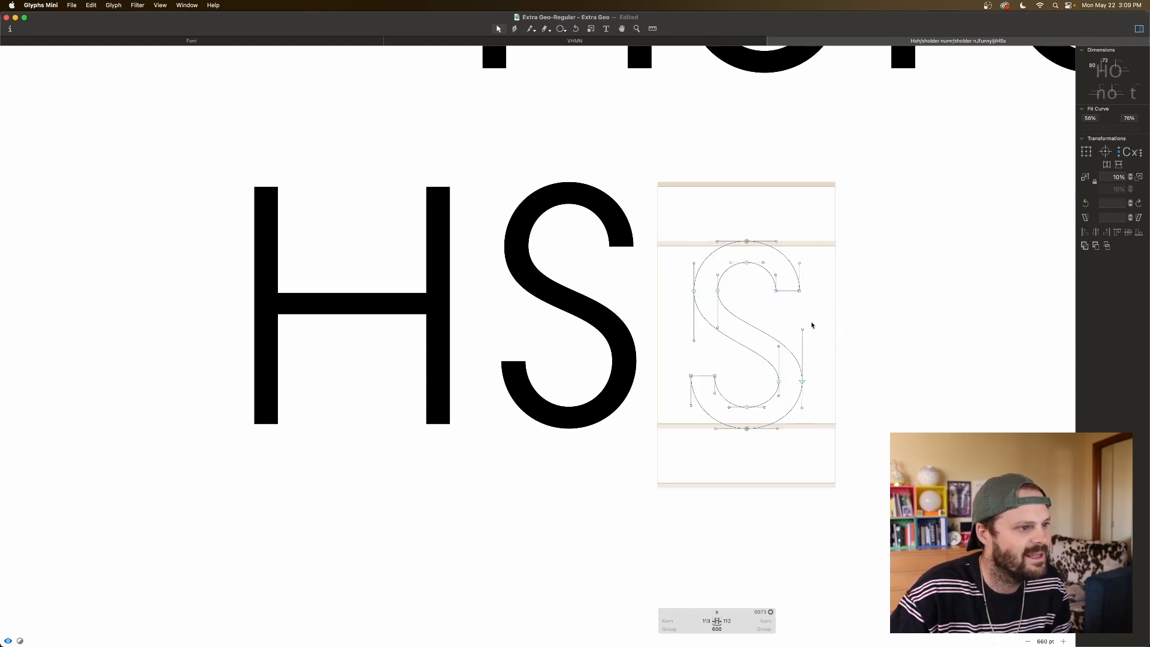
key(space)
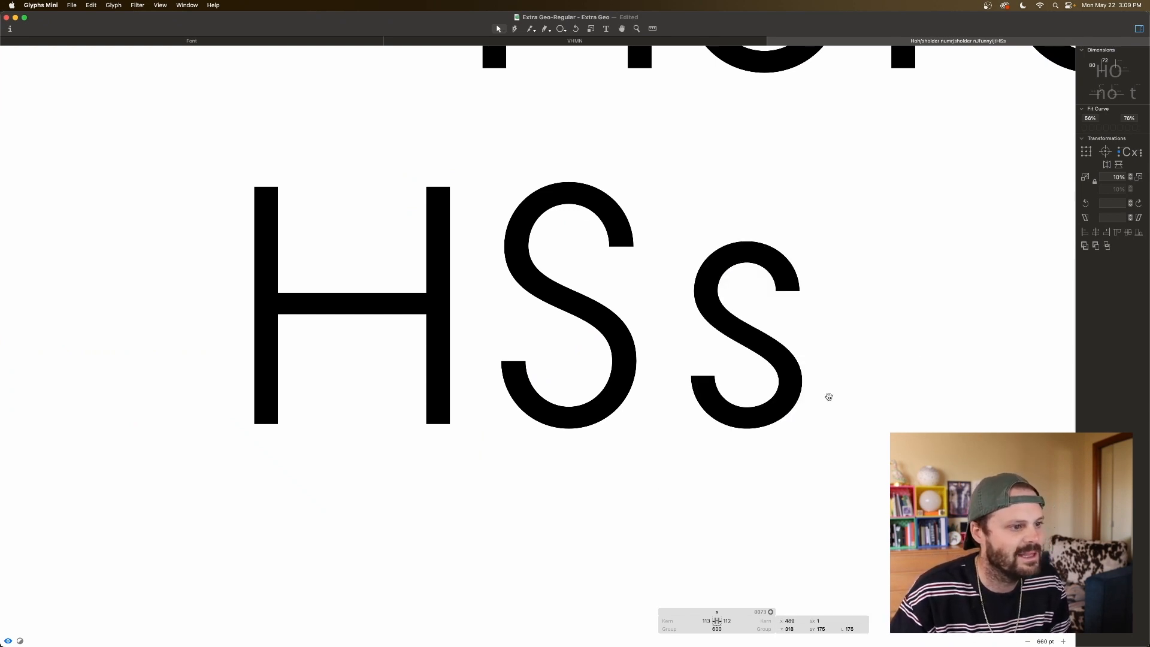
key(space)
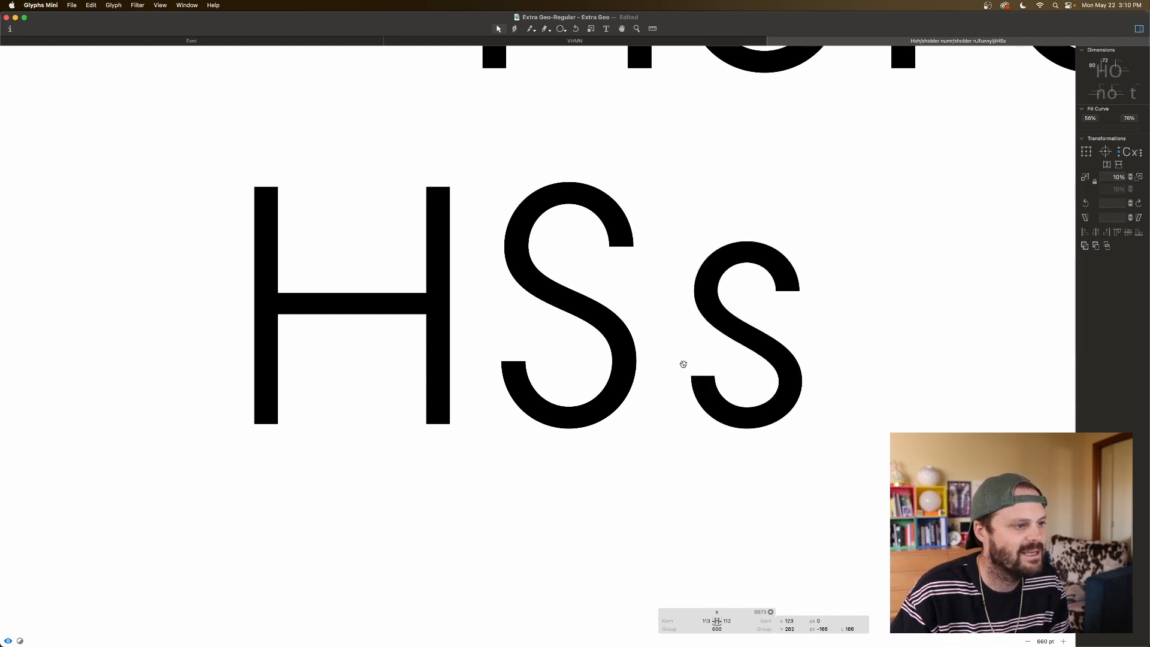
key(space)
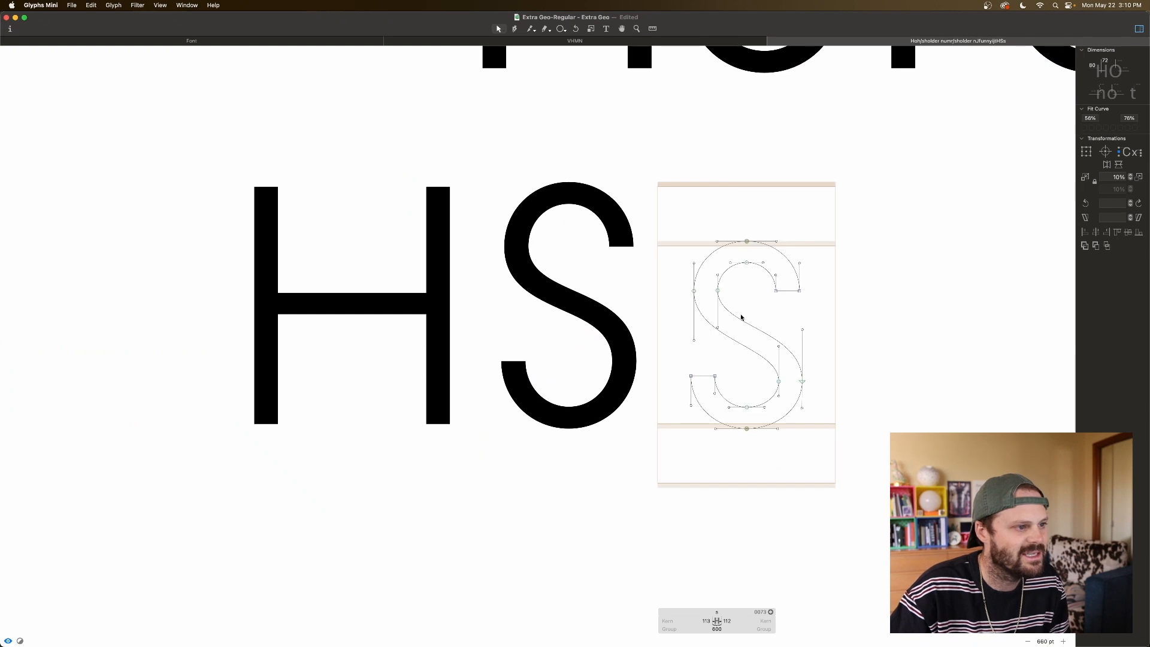
click(717, 327)
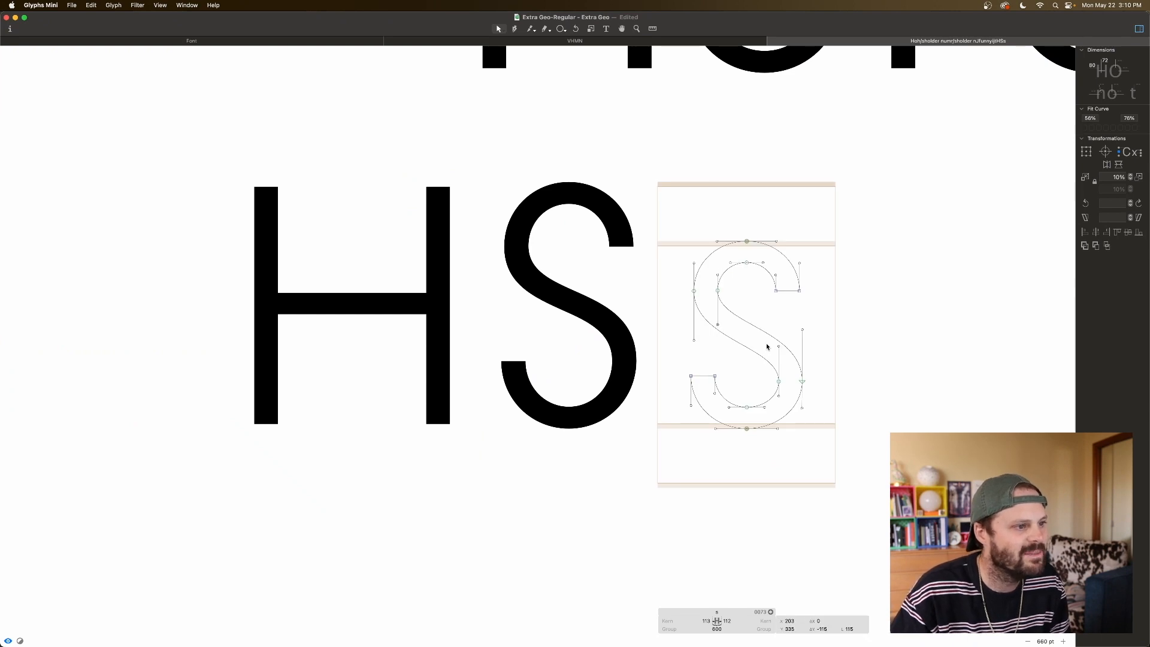
key(space)
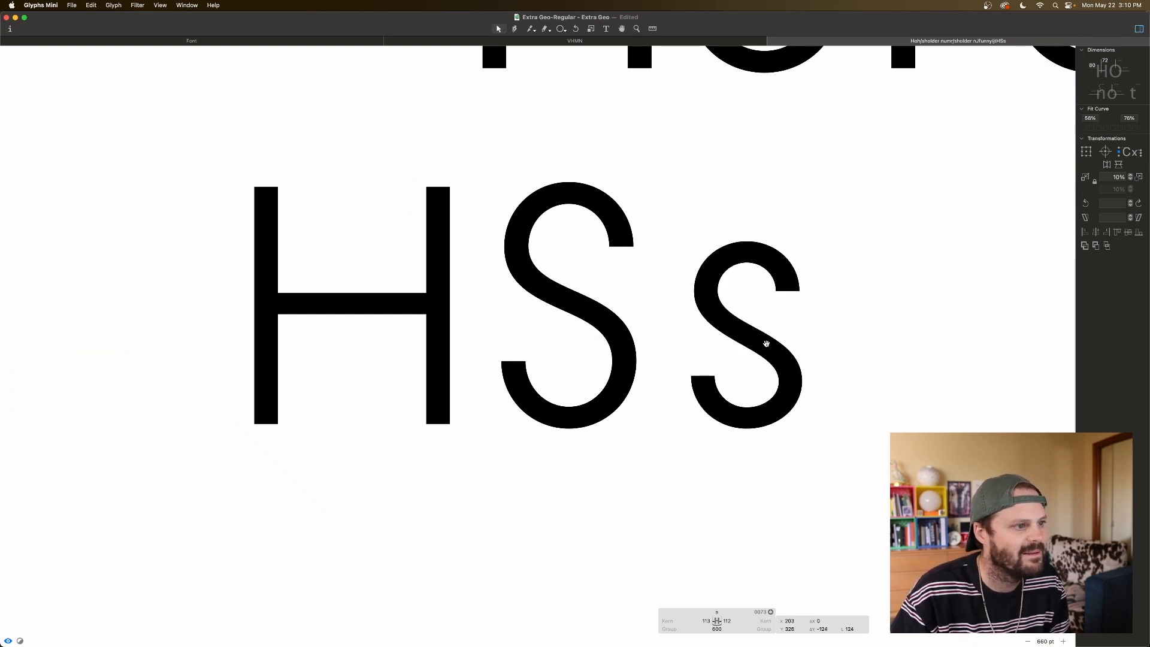
click(764, 313)
Step: Inspect the lowercase s's outline with the Measurement tool, and select the upper left outer node's downward handle
key(l)
scroll(749, 336, right, 2)
drag(716, 372, 718, 372)
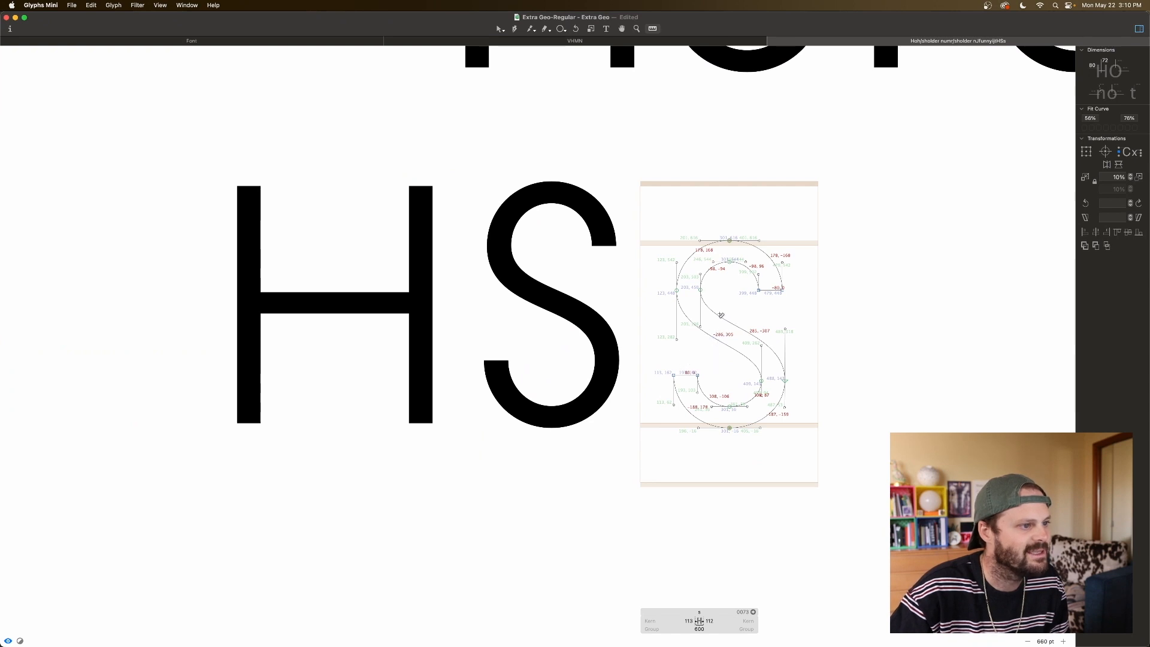
key(v)
click(682, 344)
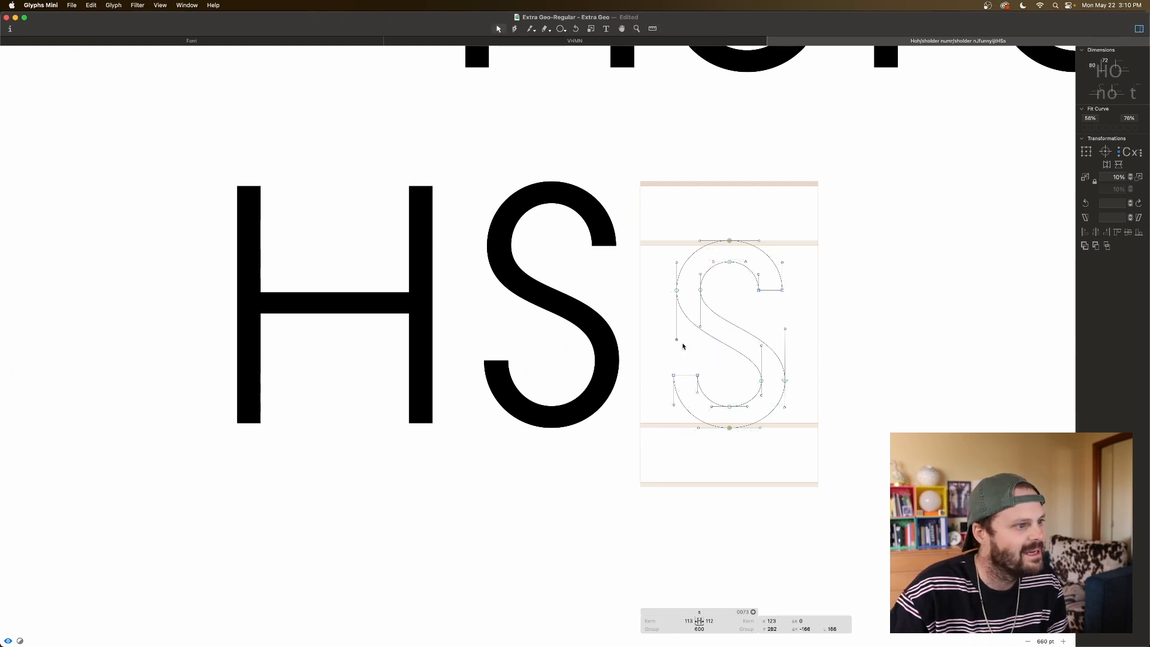
Step: Lower the downward handle of the lowercase s's upper left outer node to Y 279, and preview the glyph
key(space)
key(Down)
key(Down)
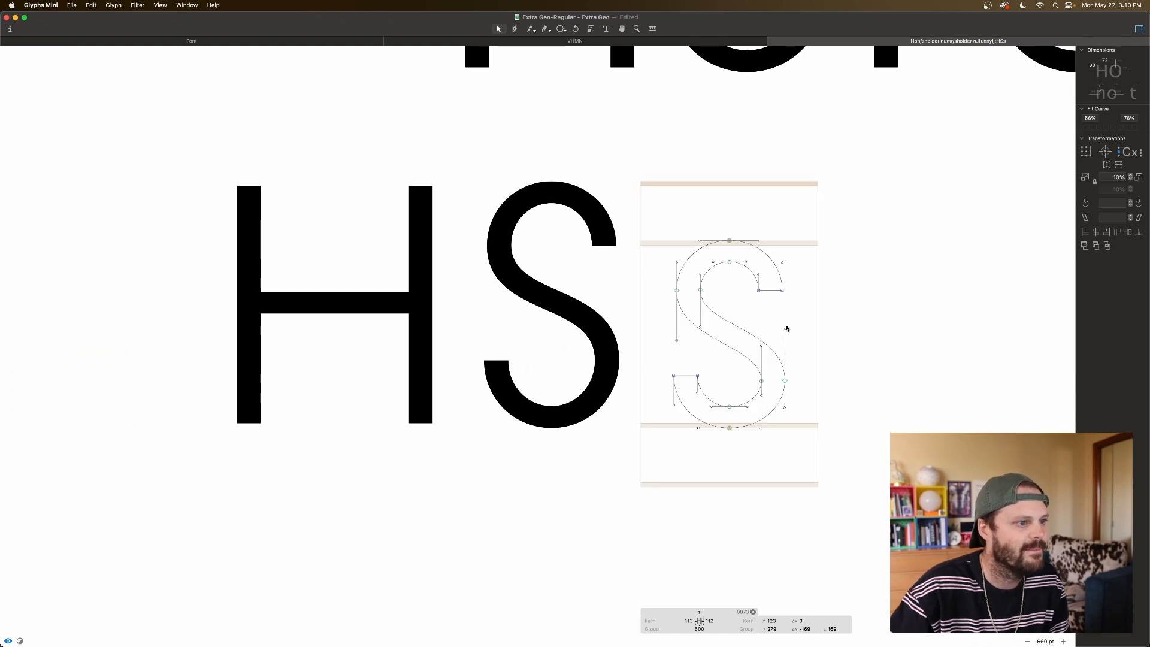
key(space)
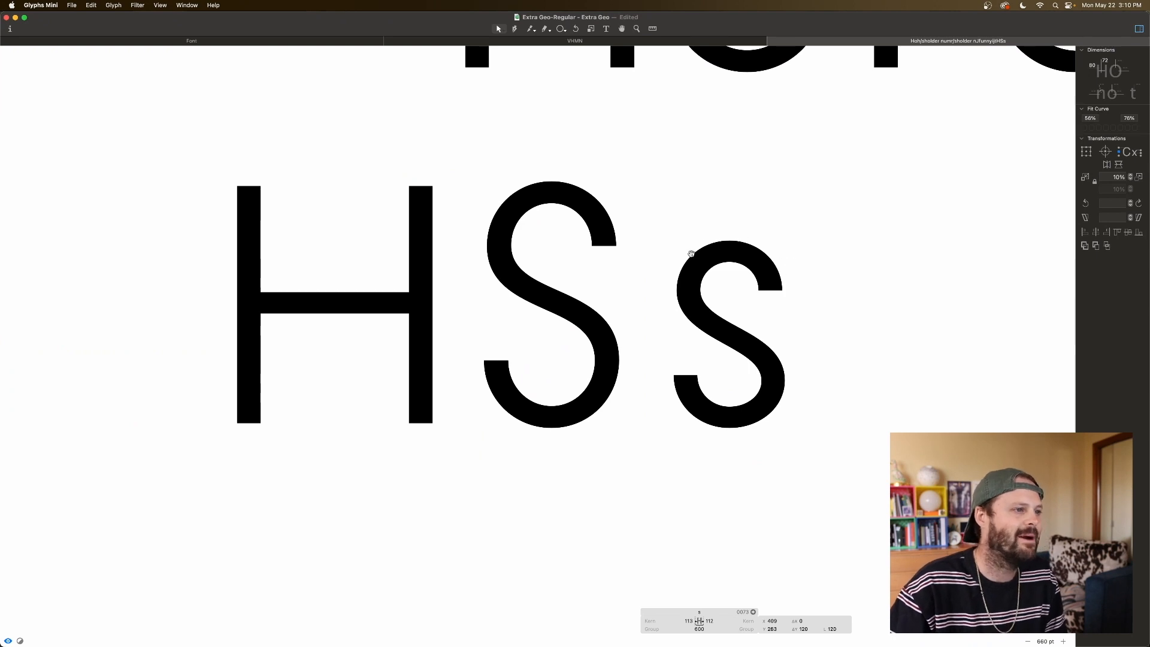
key(space)
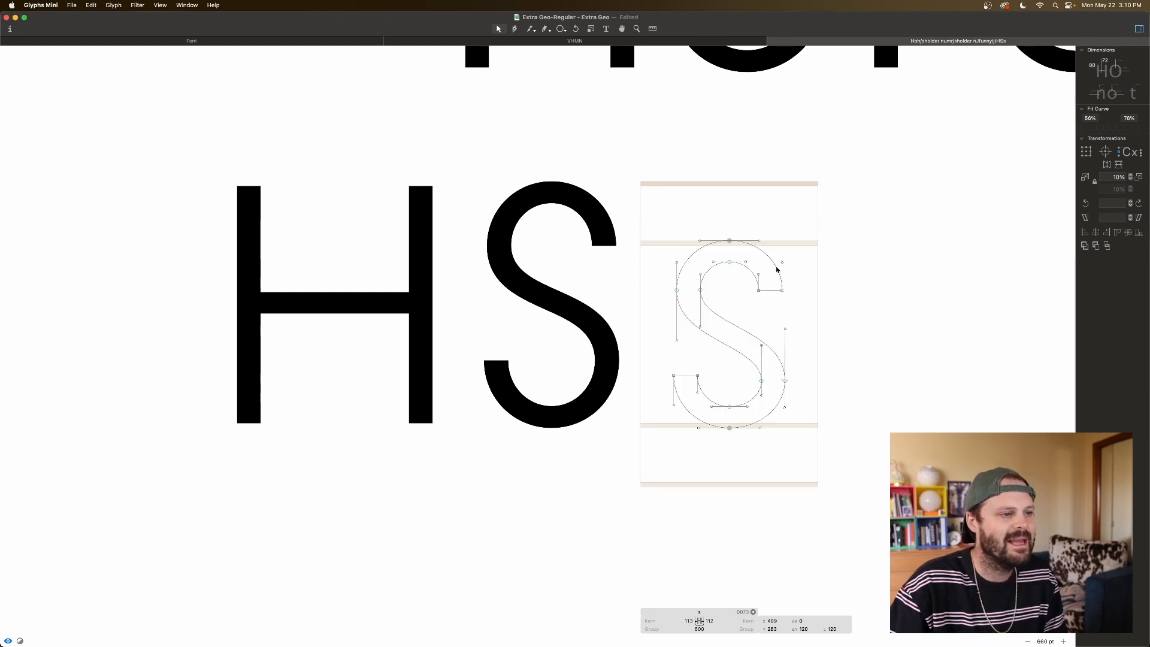
Step: Shift the left-side nodes of the lowercase s inward by 5 units, giving a left sidebearing of 118
click(777, 268)
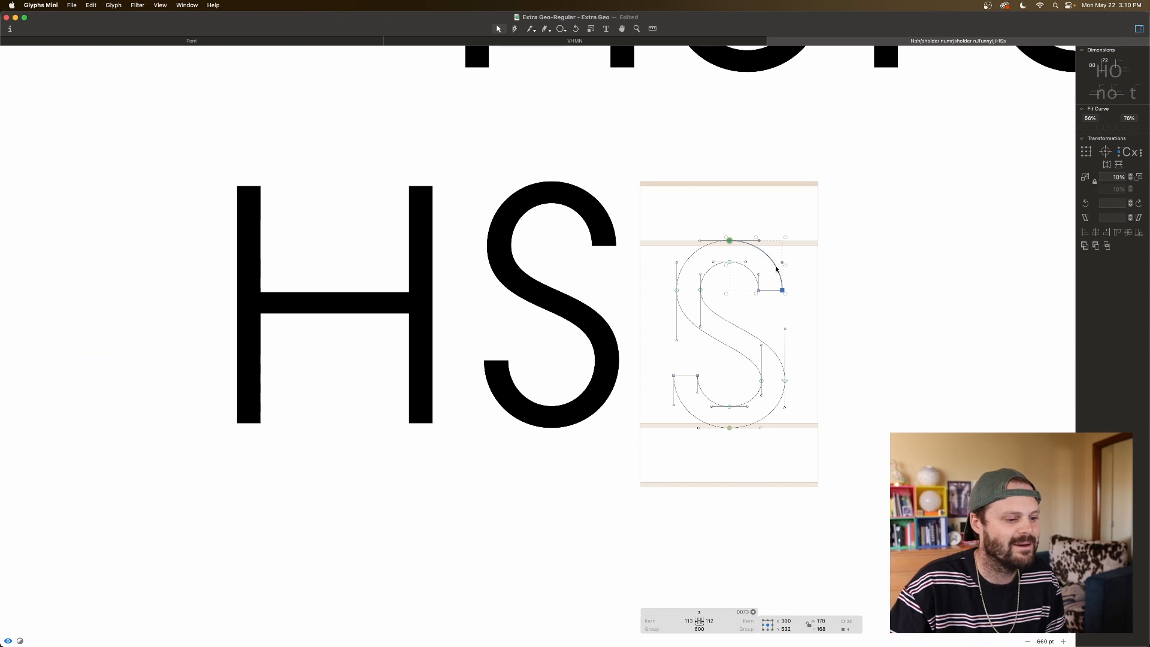
click(684, 268)
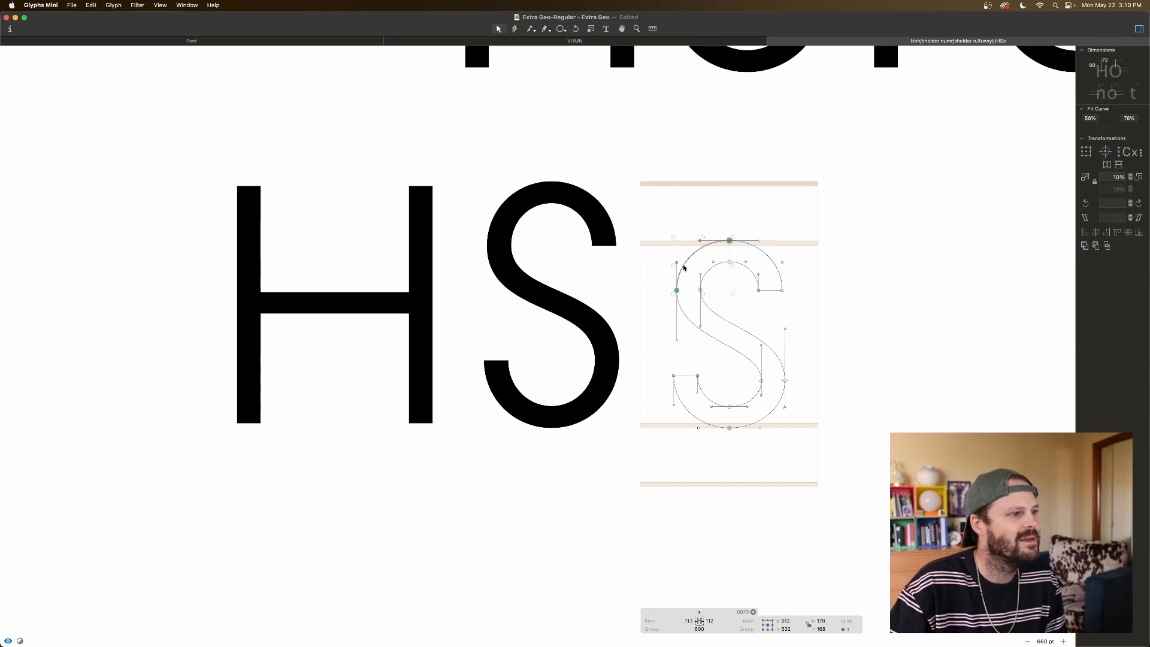
click(663, 277)
key(space)
drag(662, 283, 713, 391)
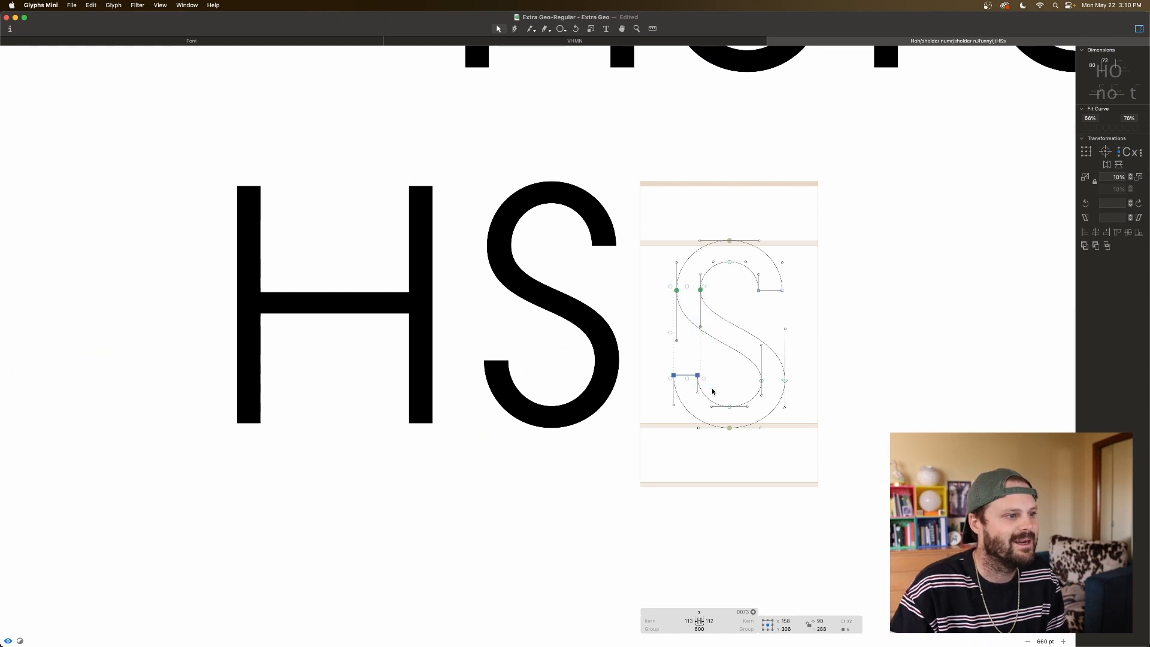
key(Right)
key(Right)
key(Right)
key(Right)
key(Right)
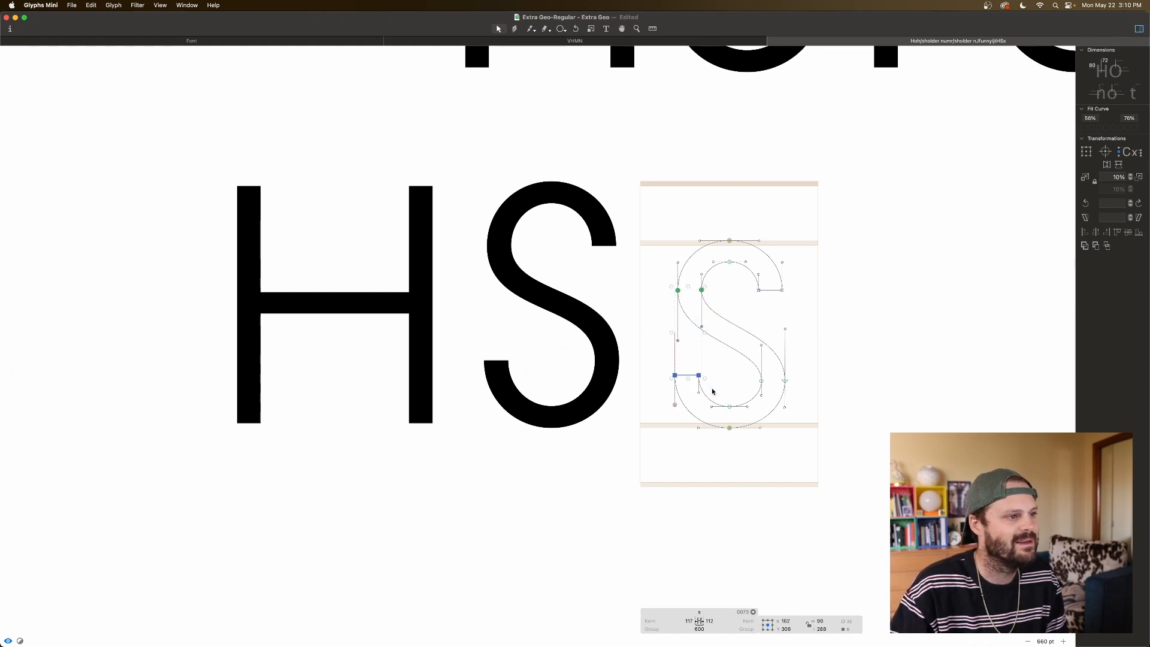
Step: Shift the right-side nodes of the lowercase s inward by 5 units, giving a right sidebearing of 117
drag(812, 284, 744, 386)
key(space)
key(Left)
key(Left)
key(Left)
key(Left)
key(Left)
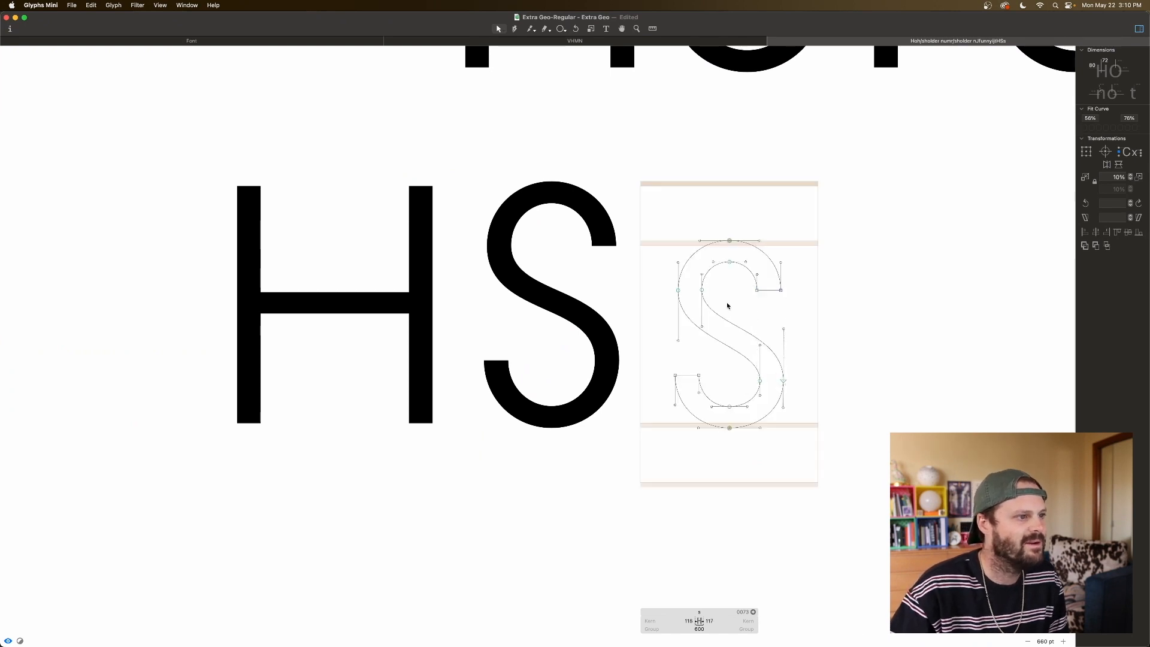
Step: Raise the upper left node pair of the lowercase s slightly, to Y 454, and preview the spine
key(space)
drag(719, 284, 669, 301)
key(space)
key(shift+Up)
key(Down)
key(Down)
key(Down)
key(Down)
key(Down)
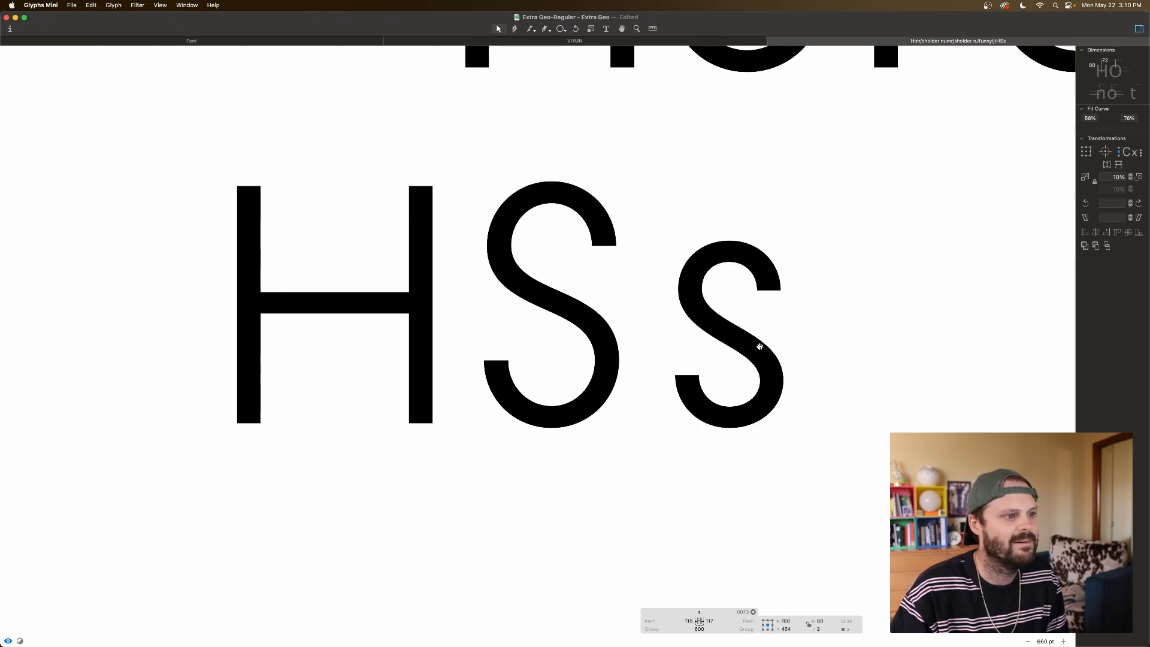
Step: Check the lower right nodes' upward handles and preview the lowercase s to judge the spine's smoothness
click(773, 330)
key(space)
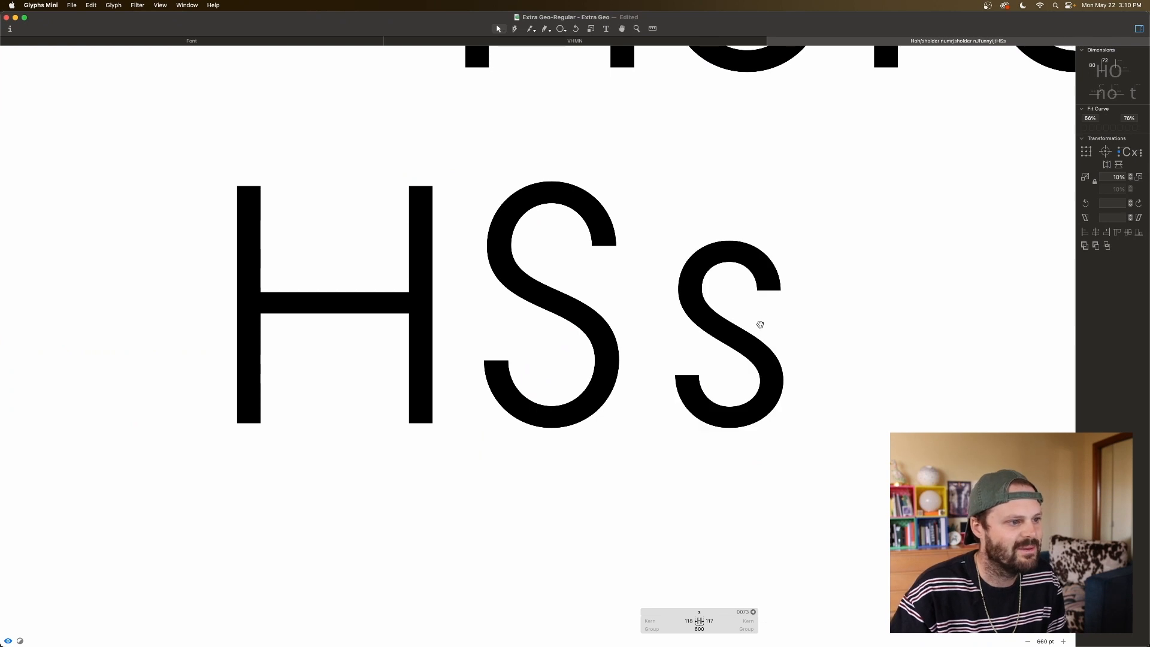
drag(798, 326, 749, 363)
key(space)
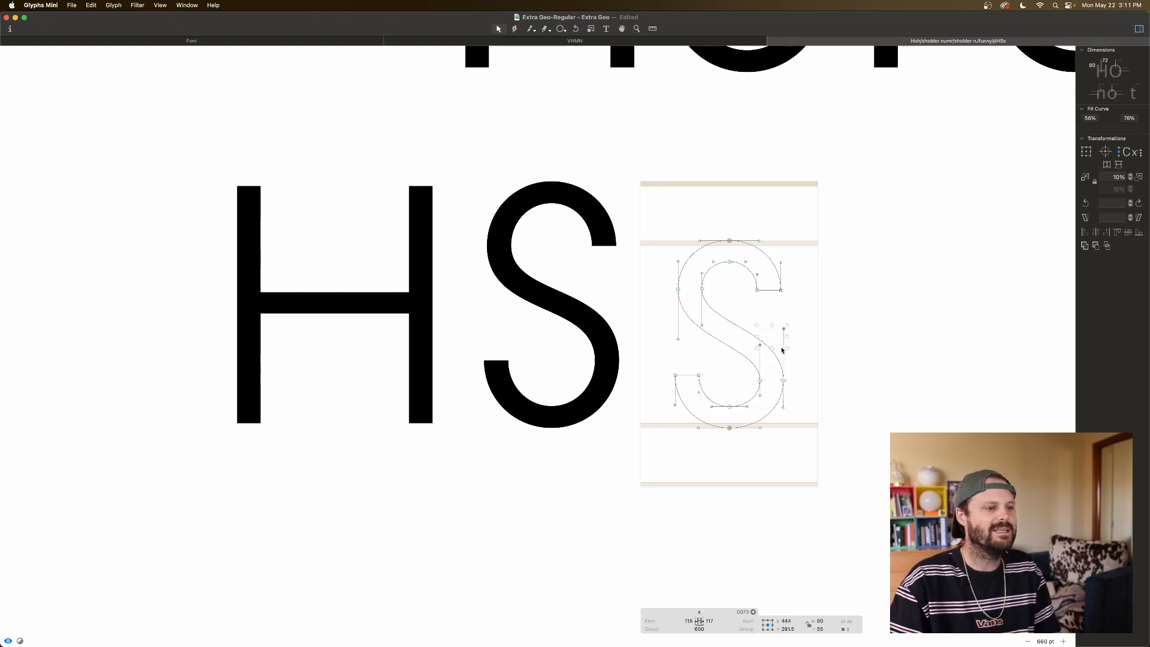
click(783, 321)
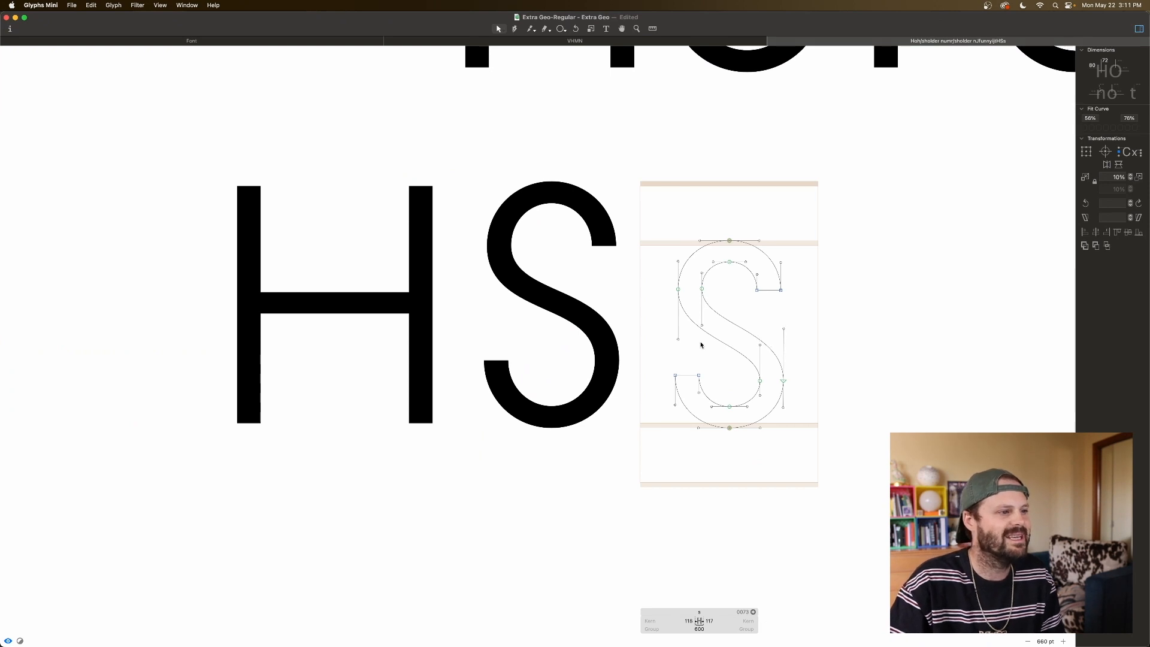
key(space)
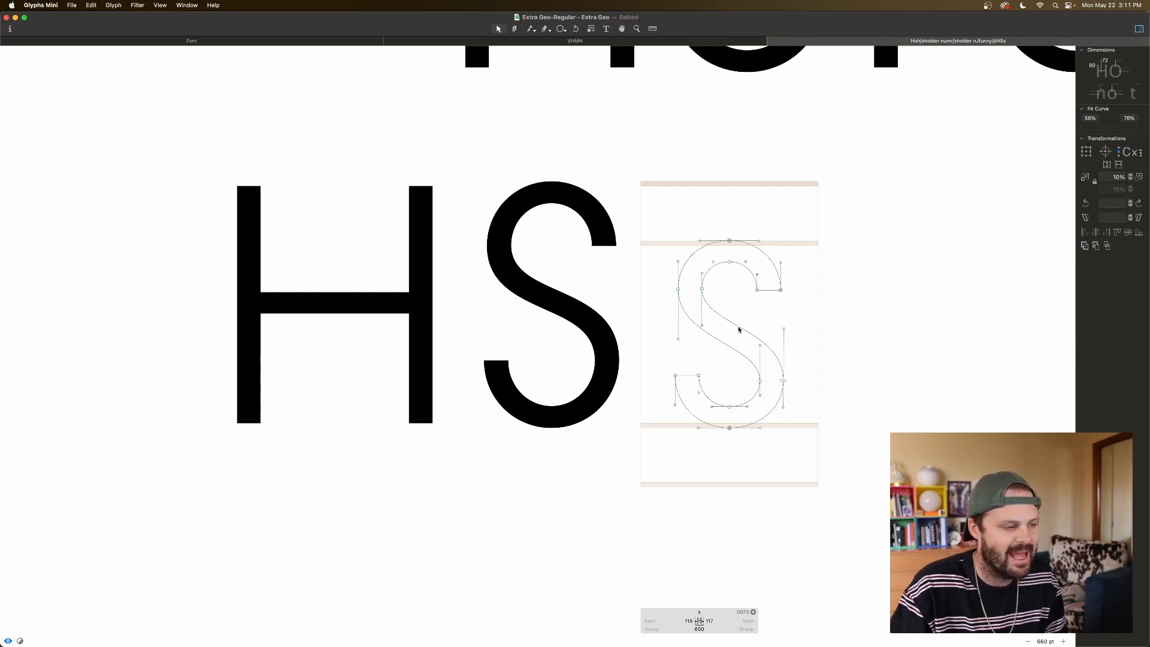
Step: Add one node with the Pen tool to each of the two spine curves near the middle of the lowercase s
key(p)
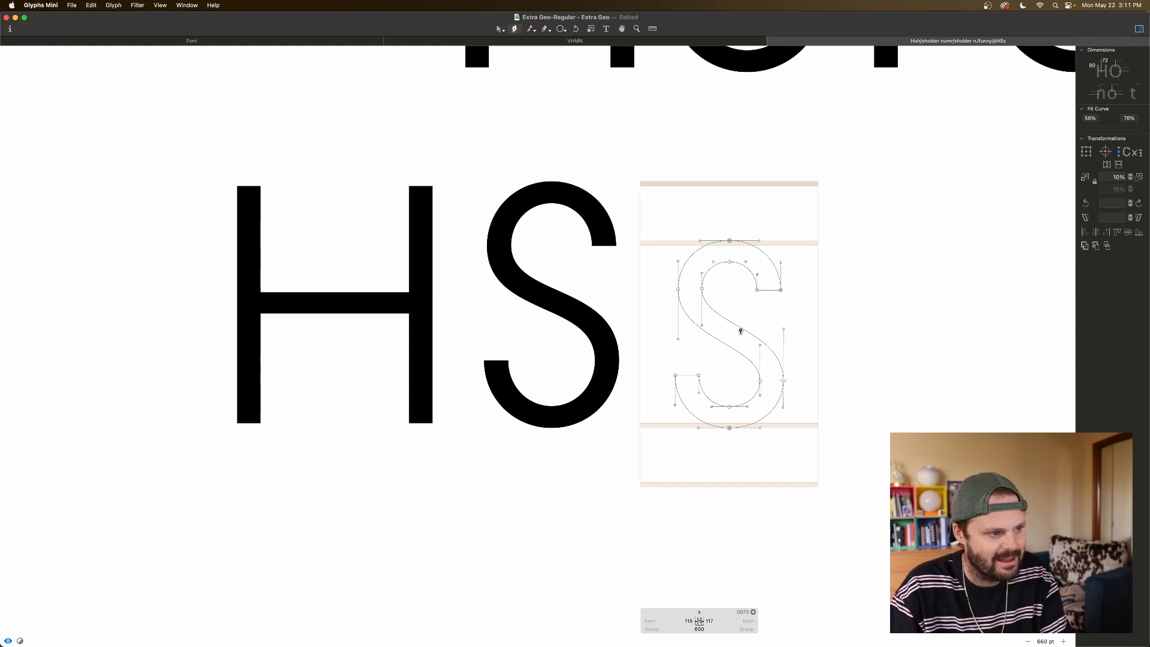
click(722, 342)
key(v)
key(super+plus)
key(super+plus)
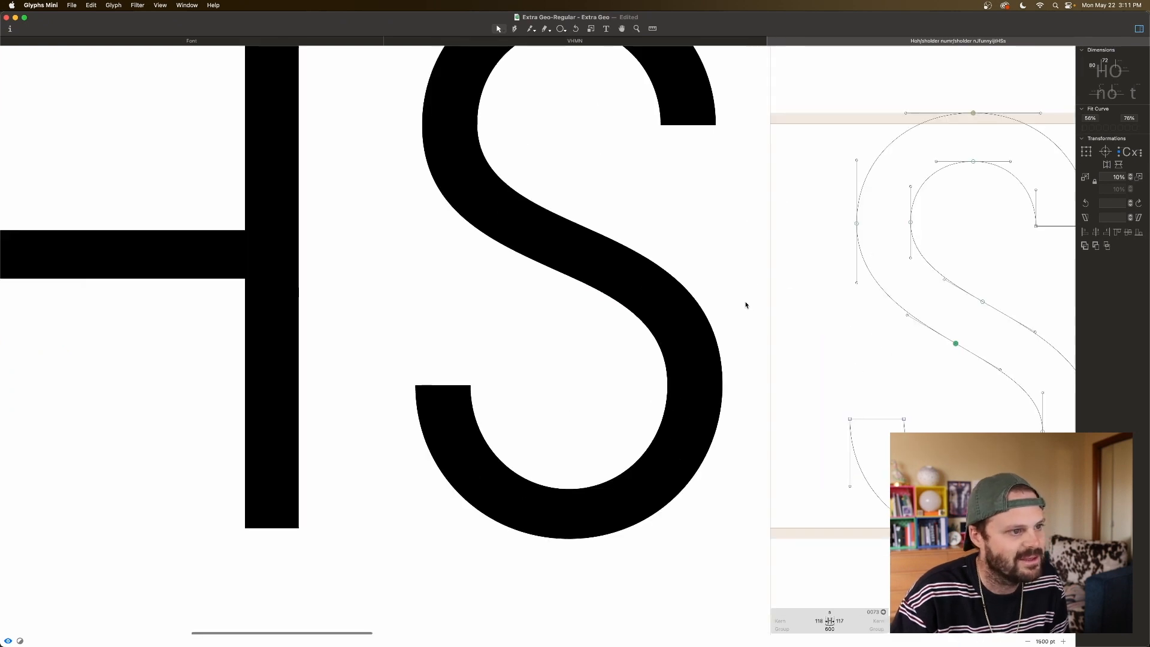
scroll(745, 305, right, 5)
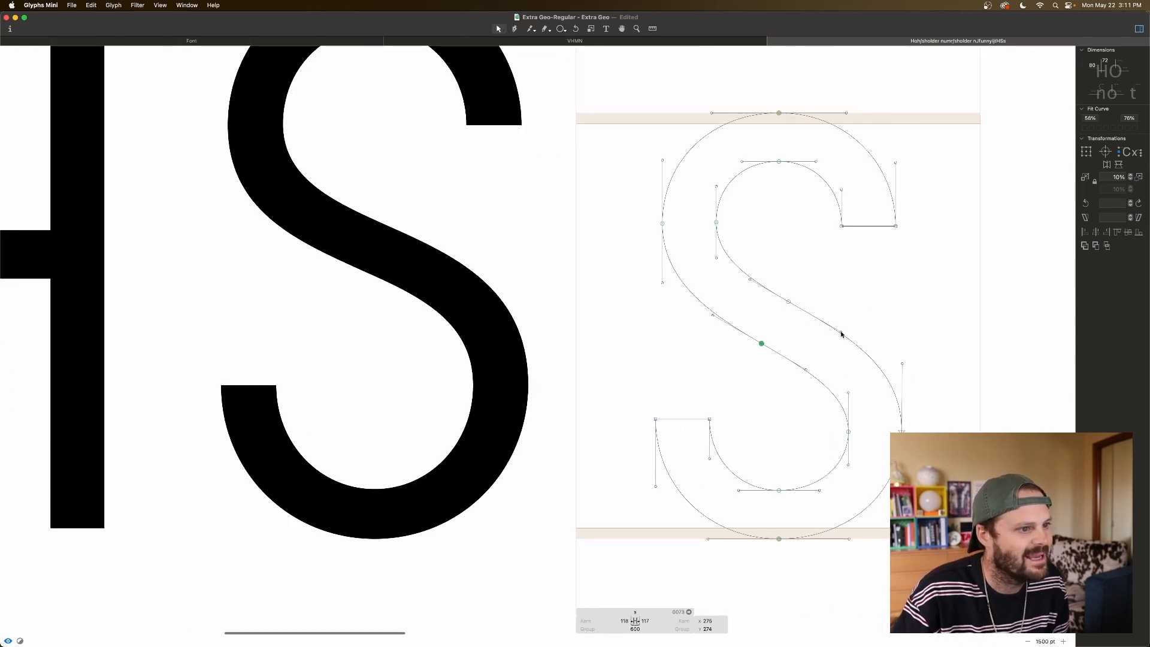
Step: Steepen the lowercase spine: set the upper spine node's left handle to Y 371 and the lower spine node's right handle to Y 233
click(751, 280)
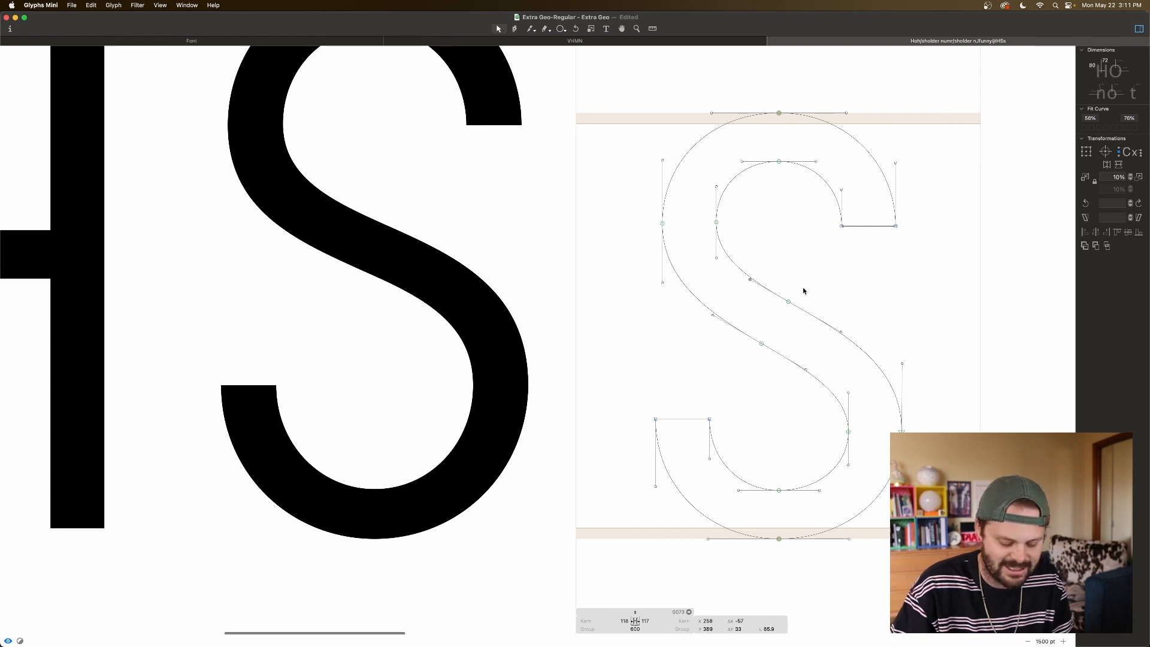
key(Up)
key(Up)
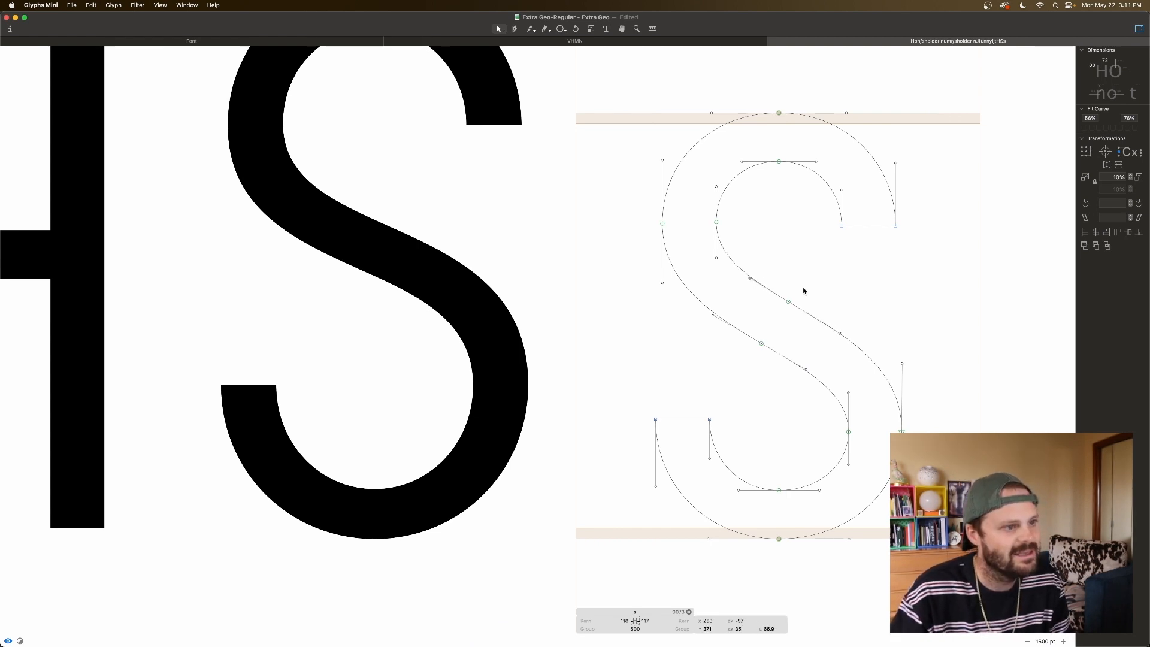
click(805, 369)
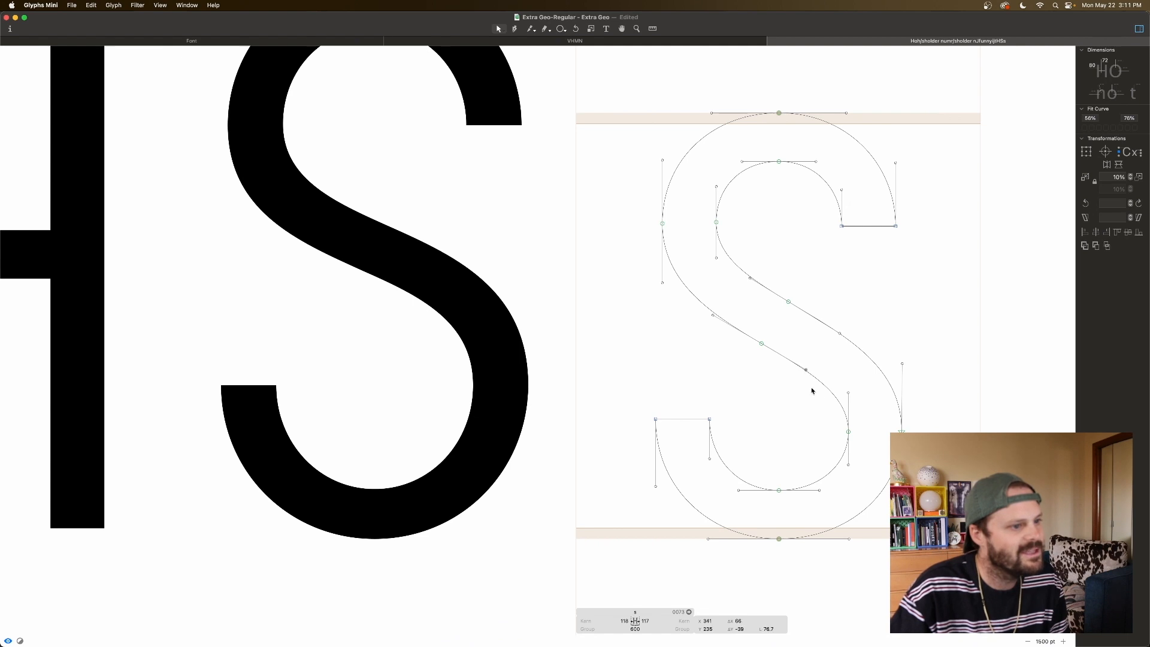
key(Down)
key(space)
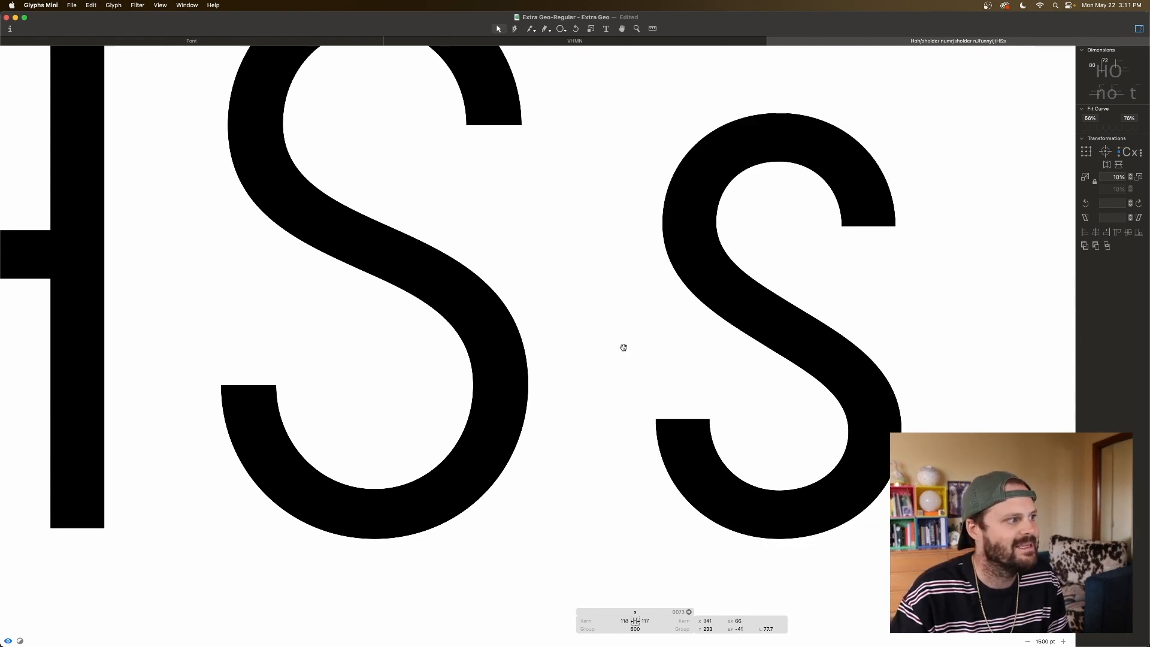
Step: Refine the uppercase S's spine with the upper node's left handle at Y 489 and the lower node's right handle at Y 342, and compare both letters
double_click(405, 279)
drag(427, 180, 398, 217)
key(Up)
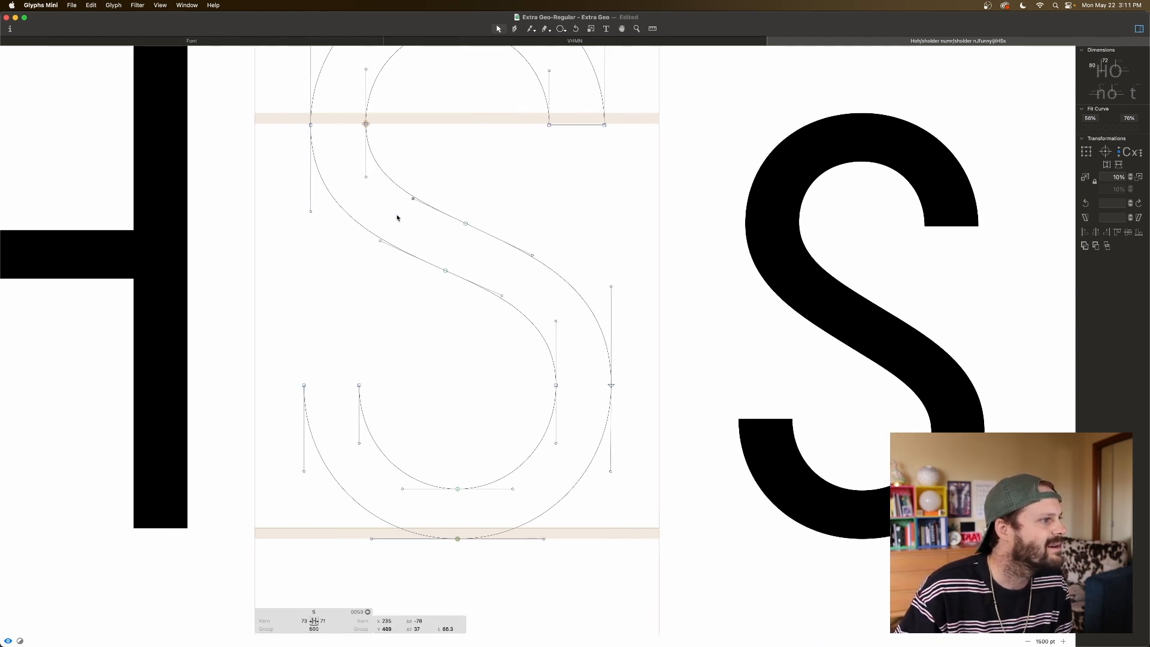
drag(511, 282, 493, 317)
key(Down)
key(space)
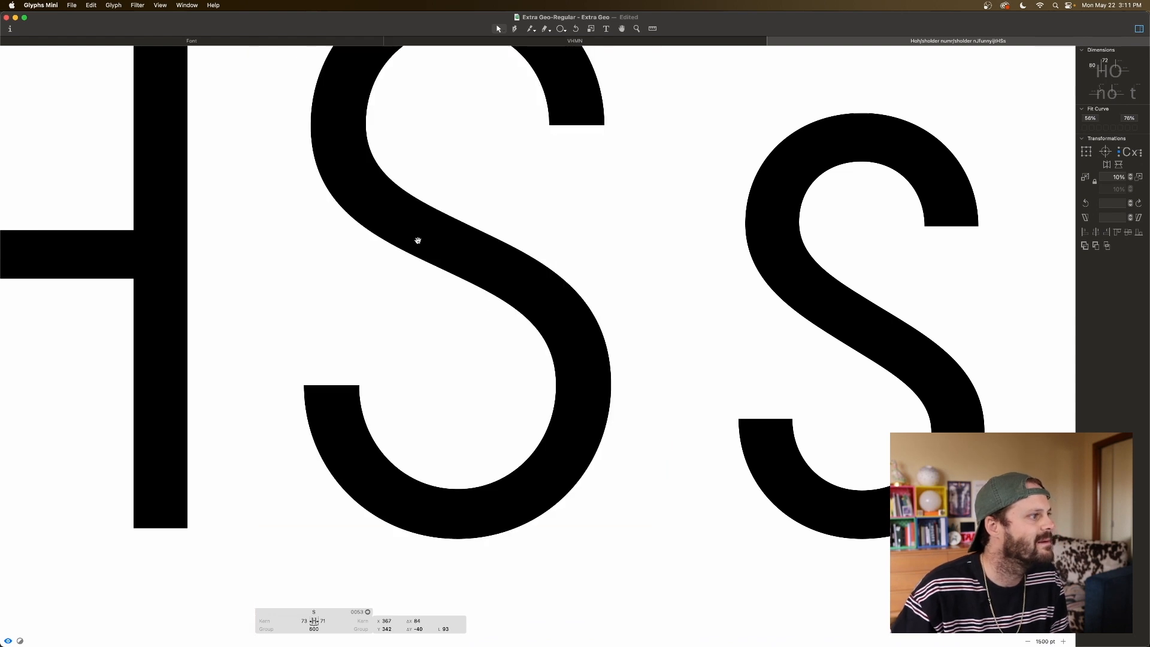
scroll(681, 293, right, 2)
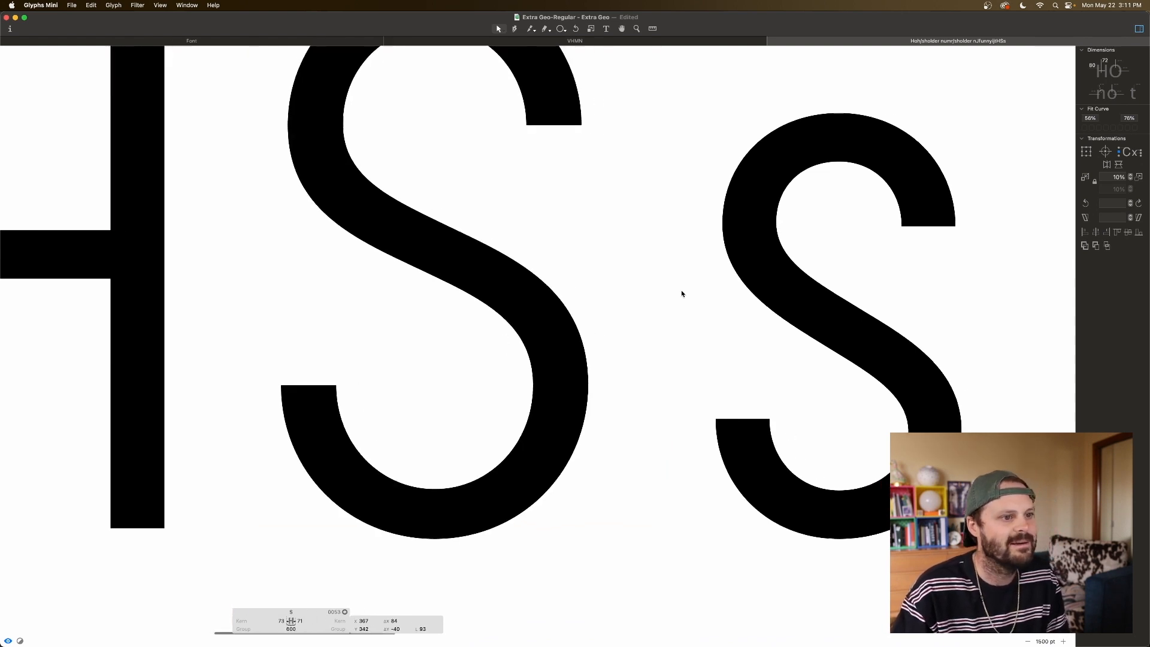
key(super+minus)
key(super+minus)
scroll(680, 289, left, 3)
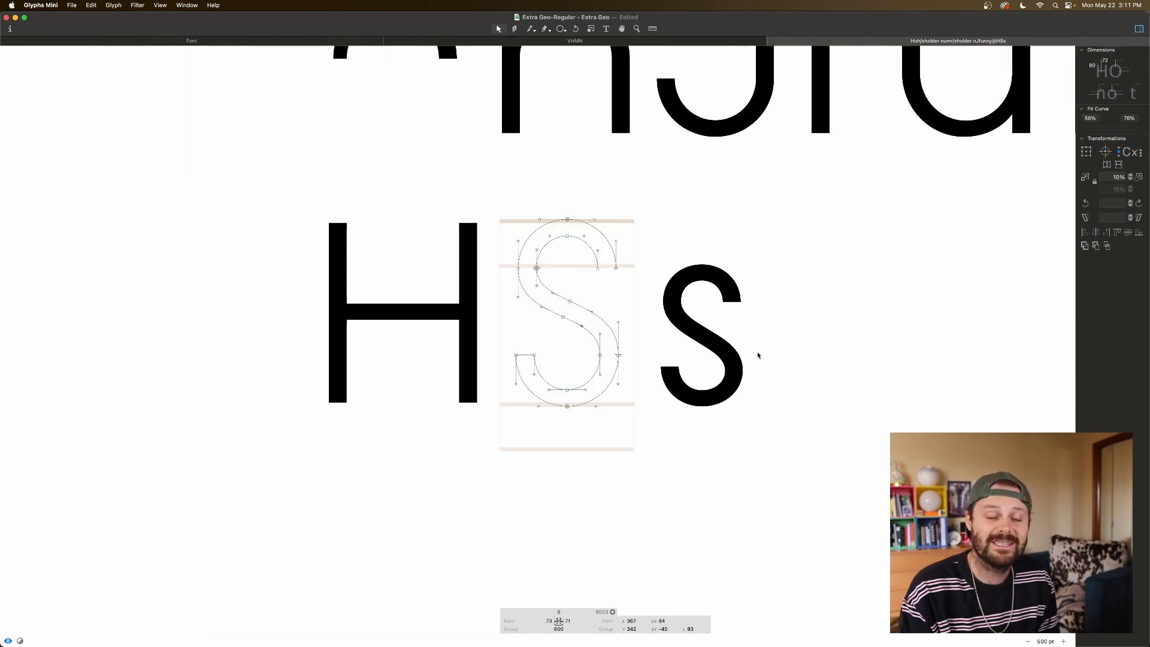
key(space)
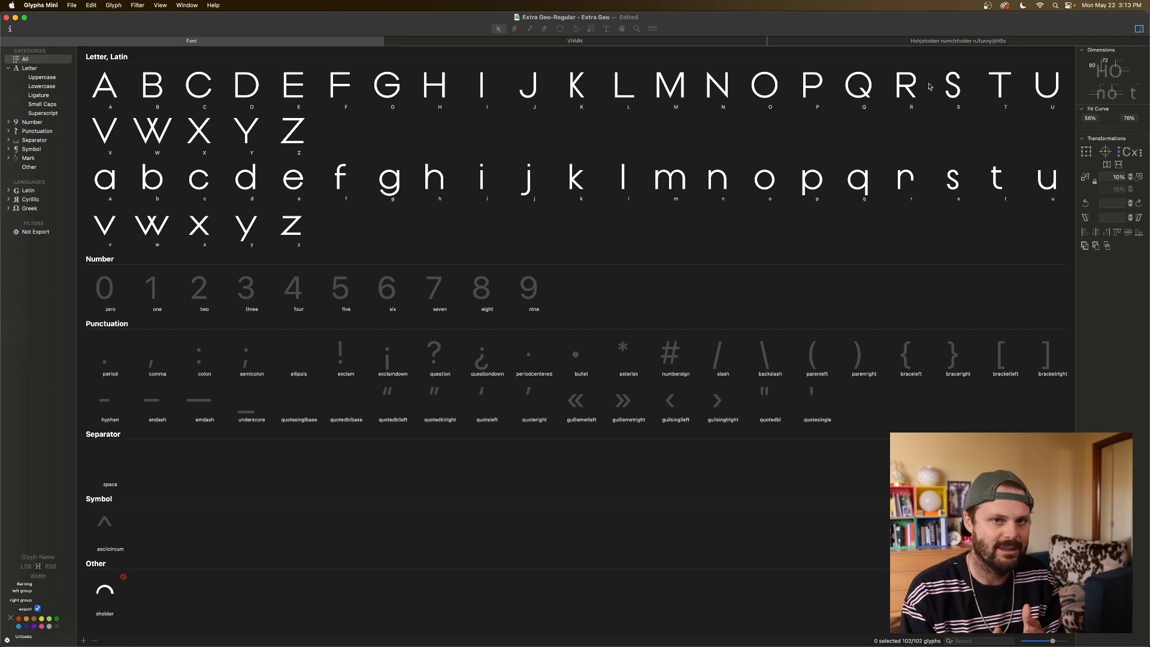
Step: Return to the HSs proof text and add a line with the designer's first name followed by "is the best designer ever", using space glyphs between words
click(906, 41)
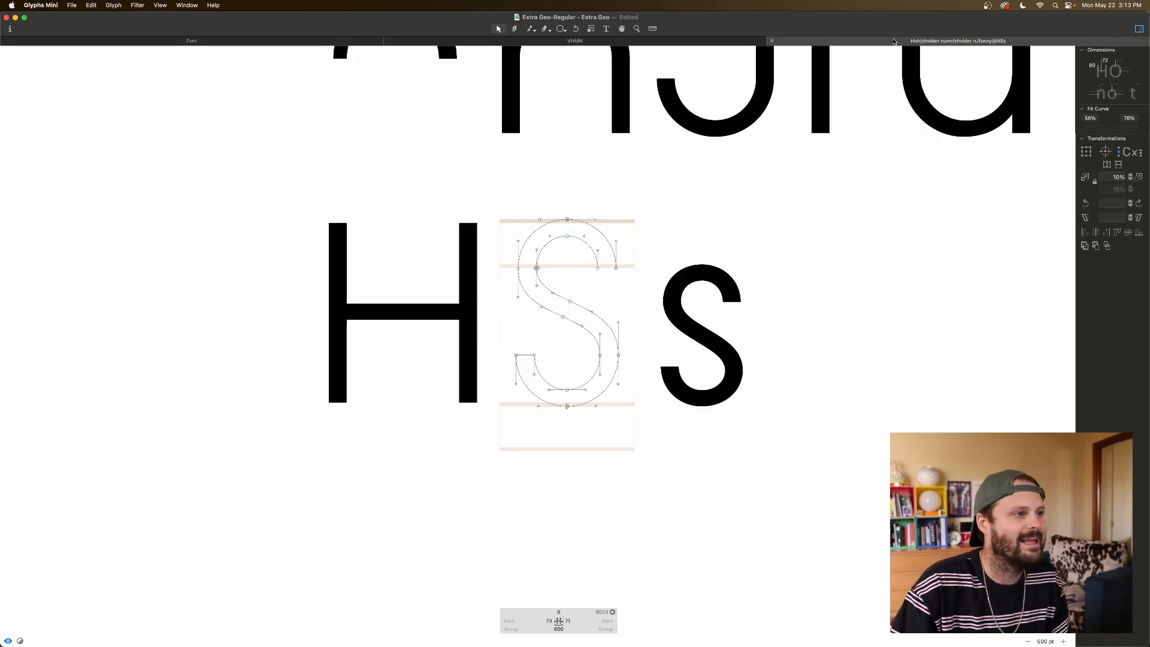
key(t)
click(755, 279)
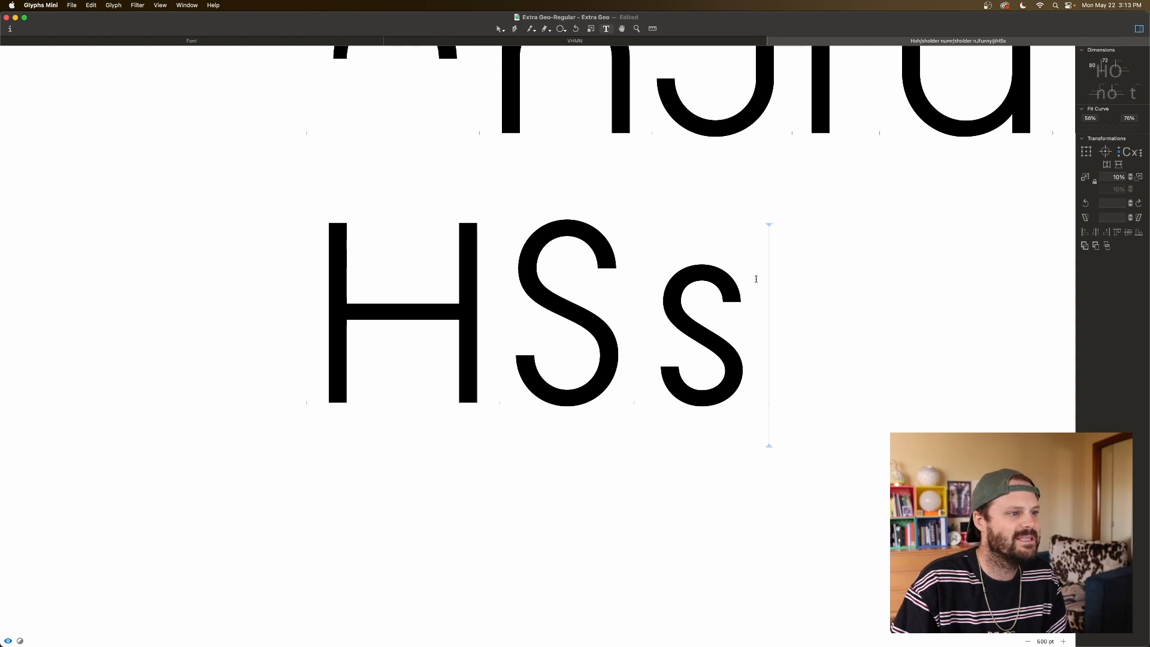
key(super+minus)
key(super+minus)
key(super+minus)
key(super+minus)
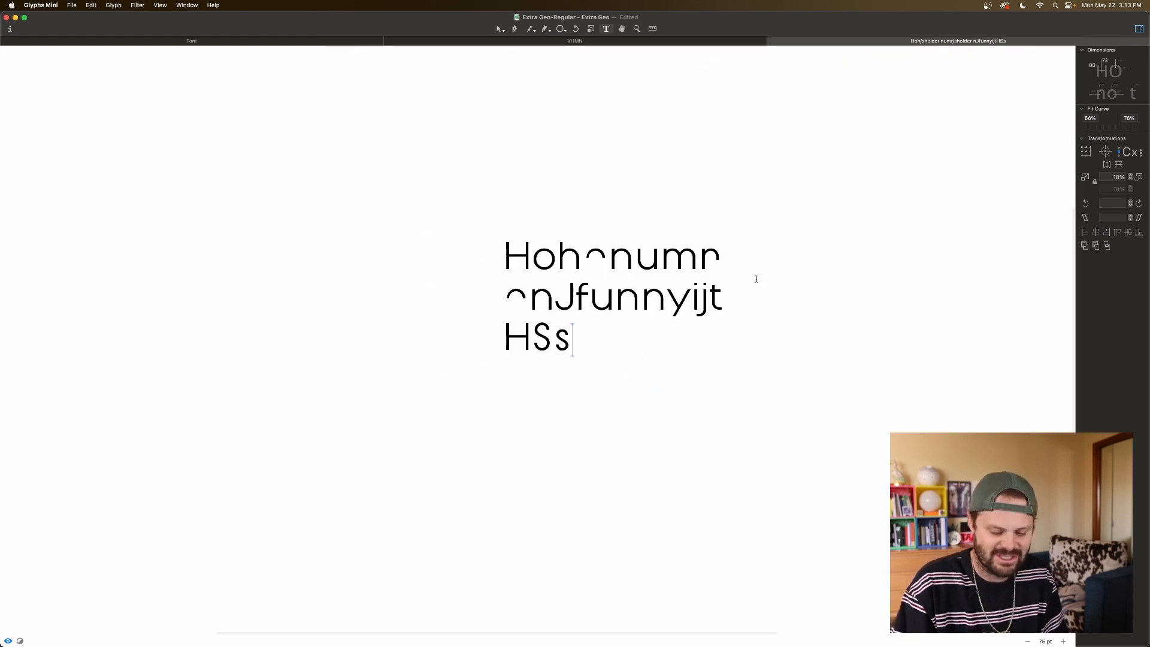
key(Return)
text(harbor/space )
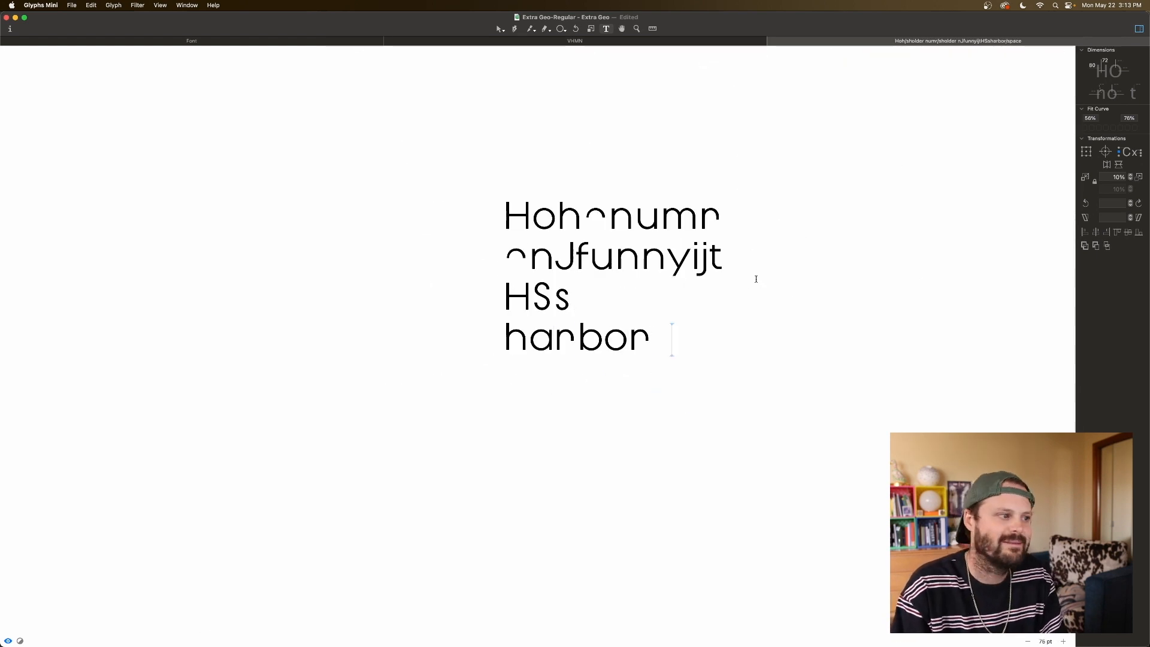
text(is/space the/space)
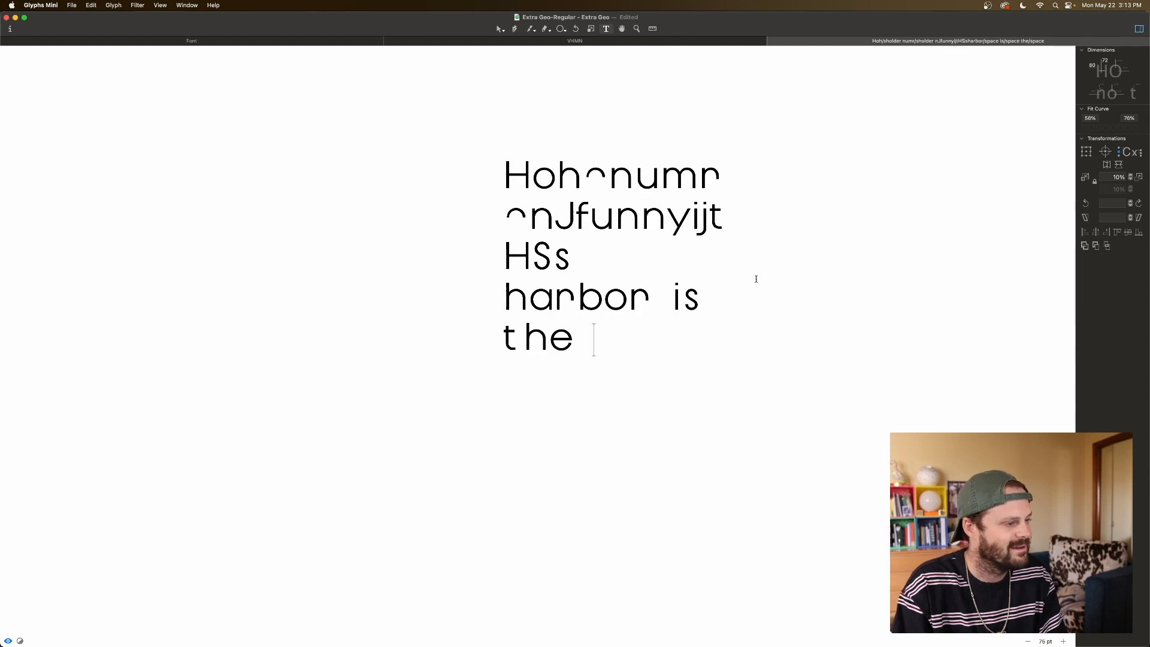
text( best/space designer)
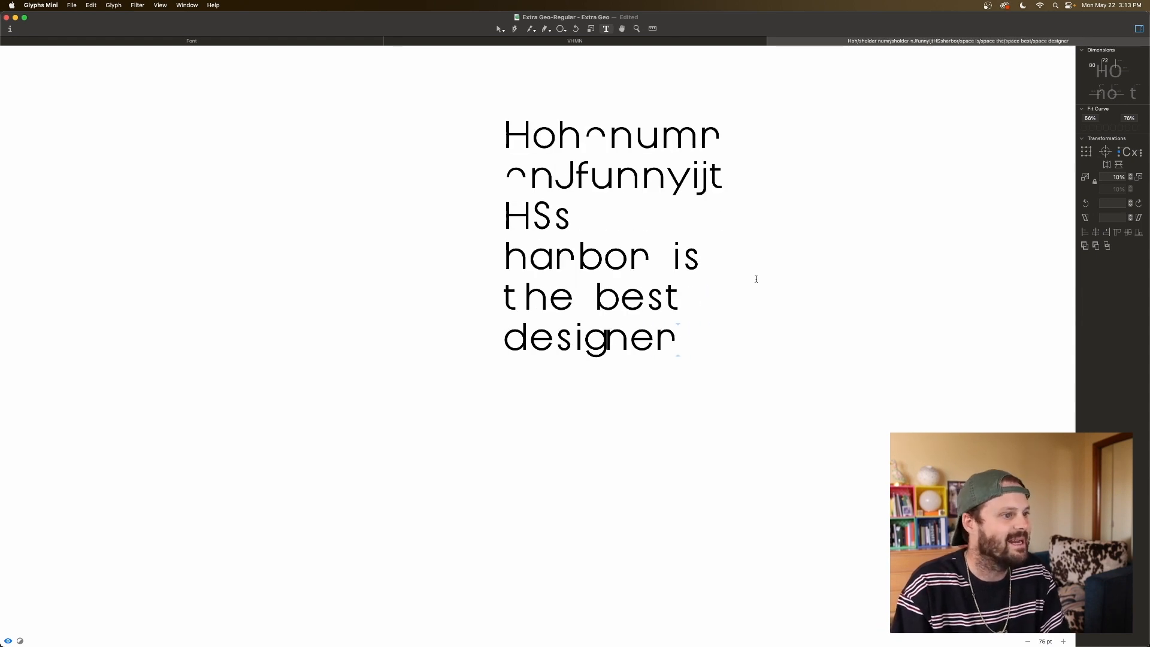
text(/space ever)
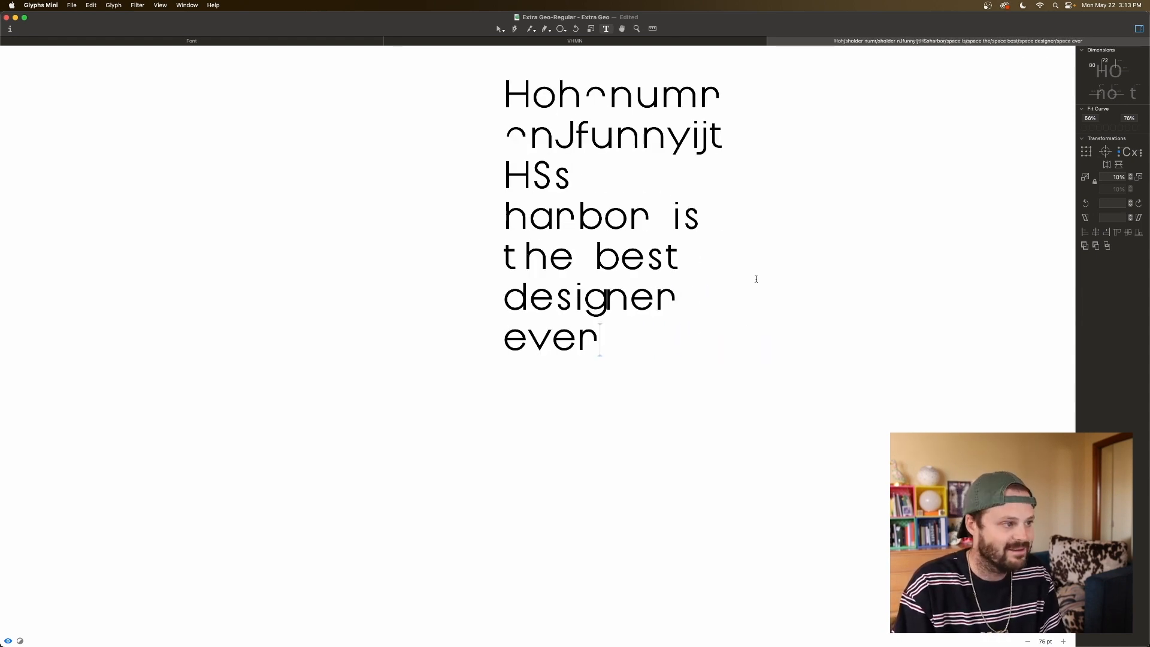
Step: Set the right sidebearing of the lowercase g in "designer" to 100, and return to the end of the proof text
click(606, 301)
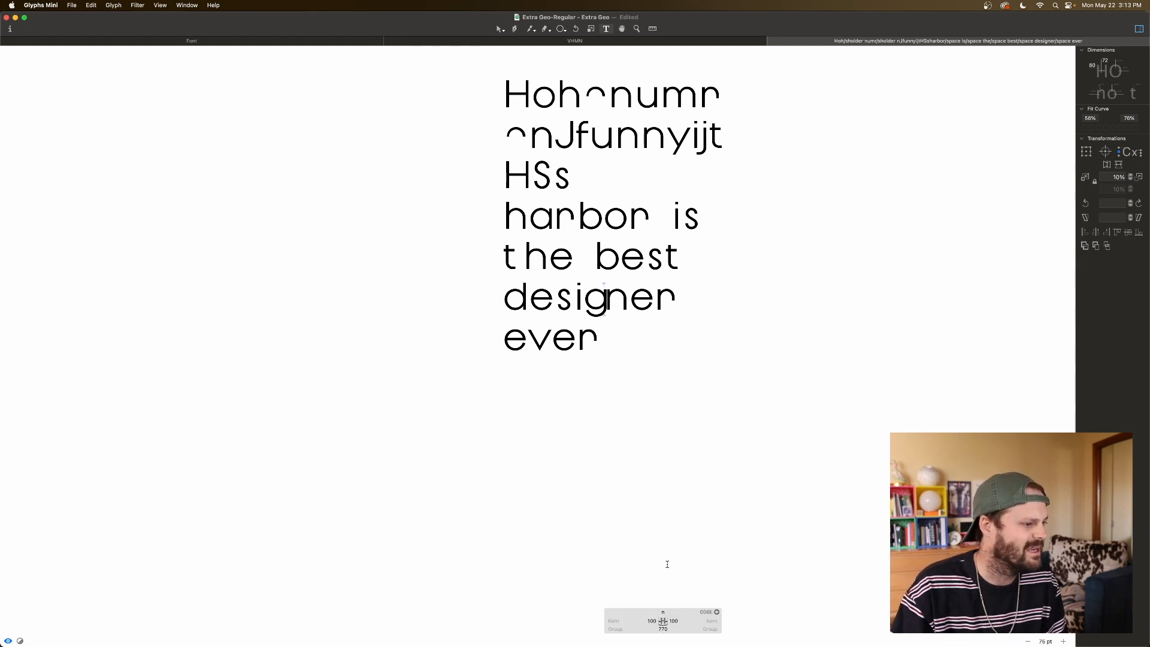
key(Left)
click(654, 621)
text(100)
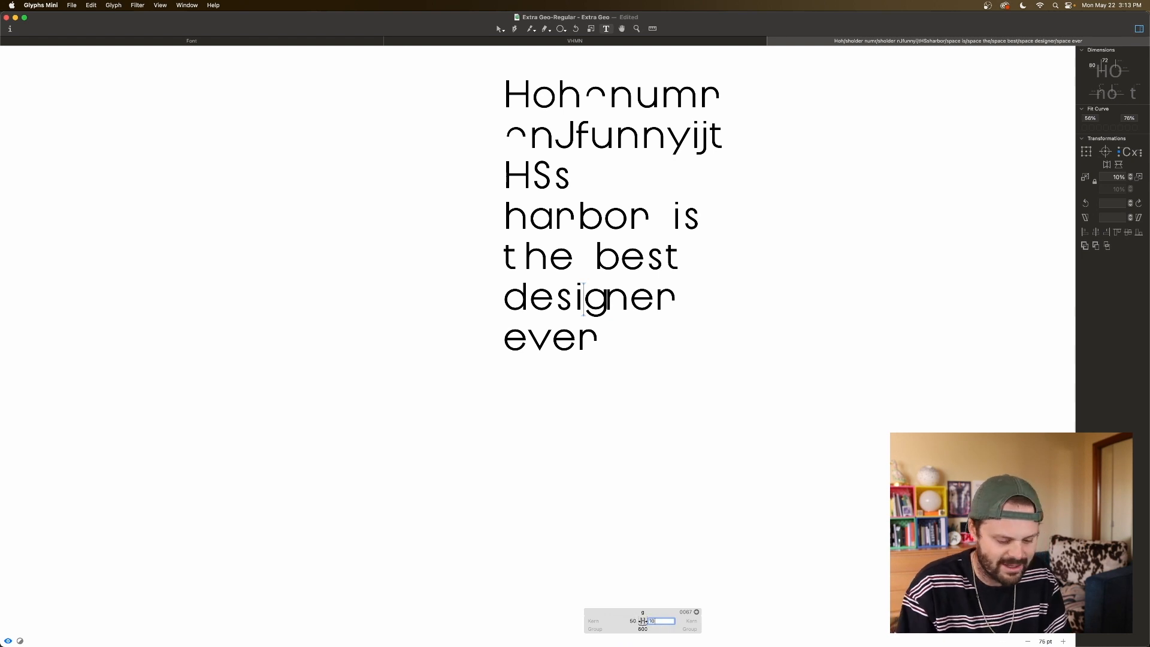
key(Tab)
click(638, 371)
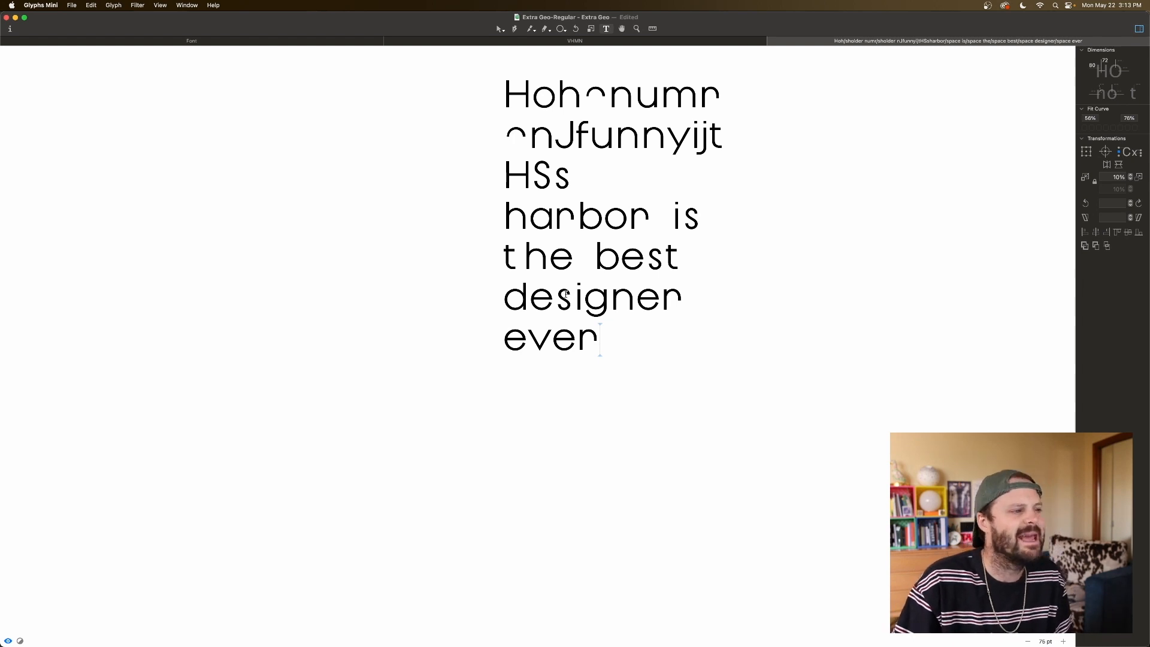
Step: Check the sidebearings of individual letters in the words "designer" and "ever" of the proof text
click(545, 302)
click(568, 301)
click(537, 300)
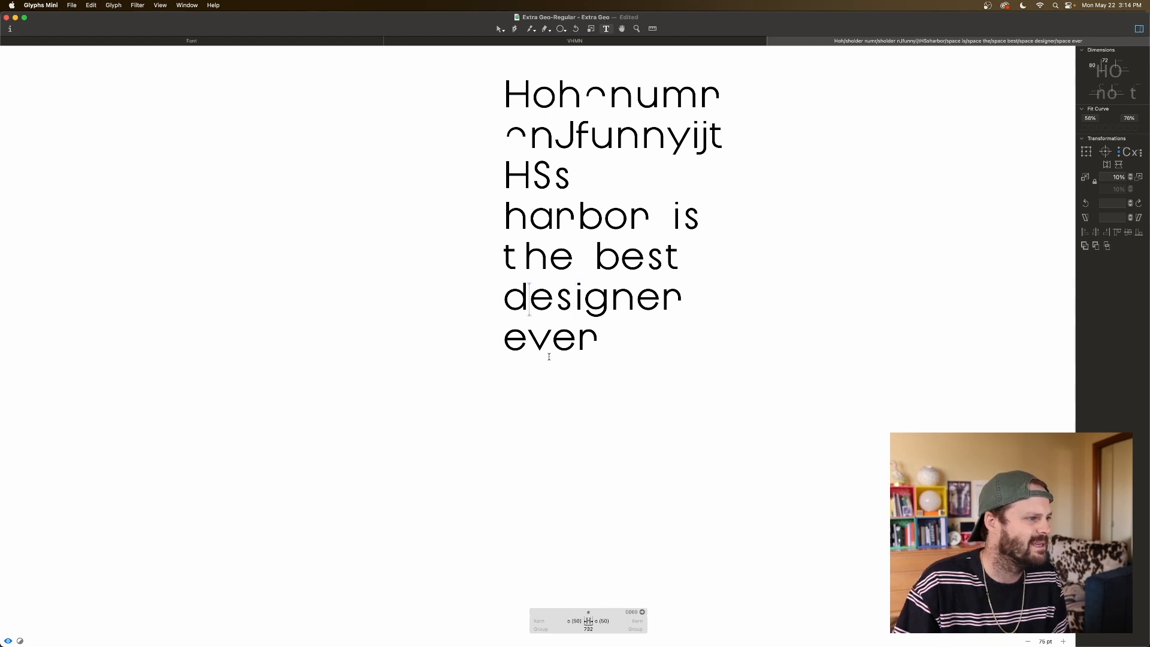
click(547, 338)
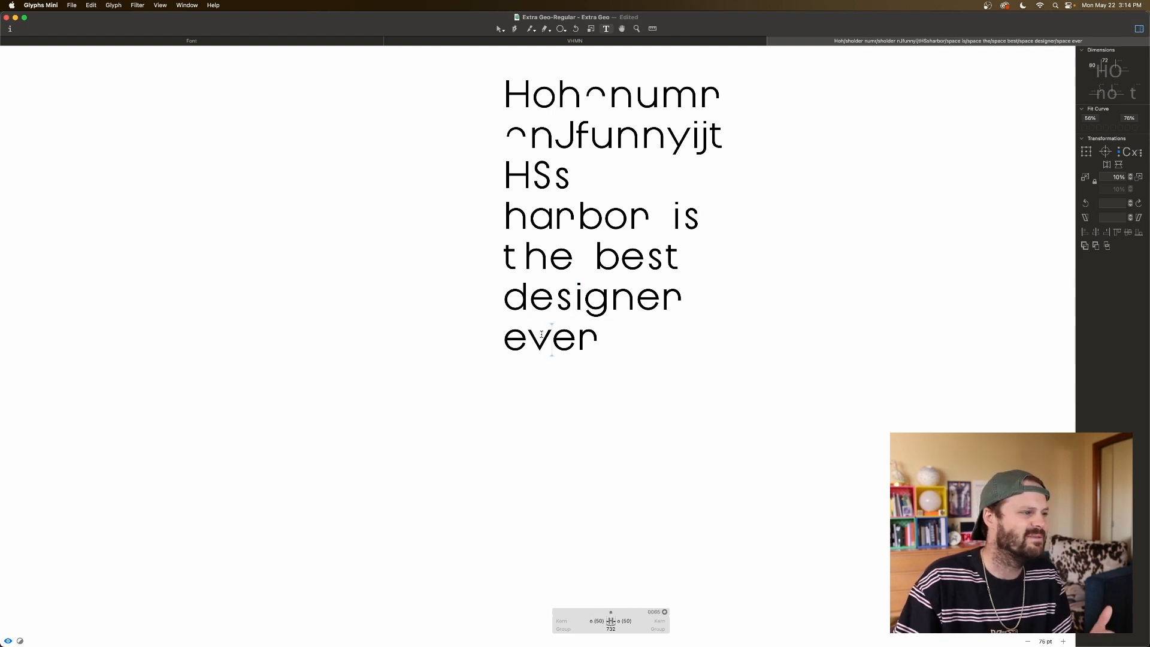
Step: Add a new line reading "puzzels are so fun" at the end of the proof text, and place the cursor before "are"
click(590, 343)
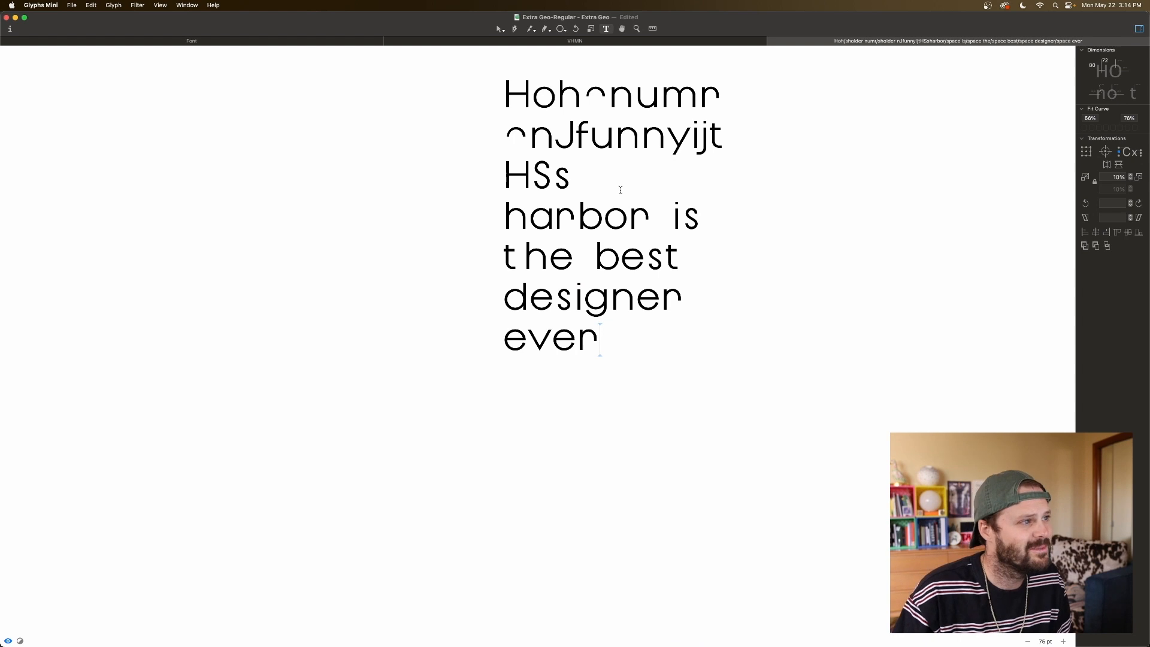
key(Return)
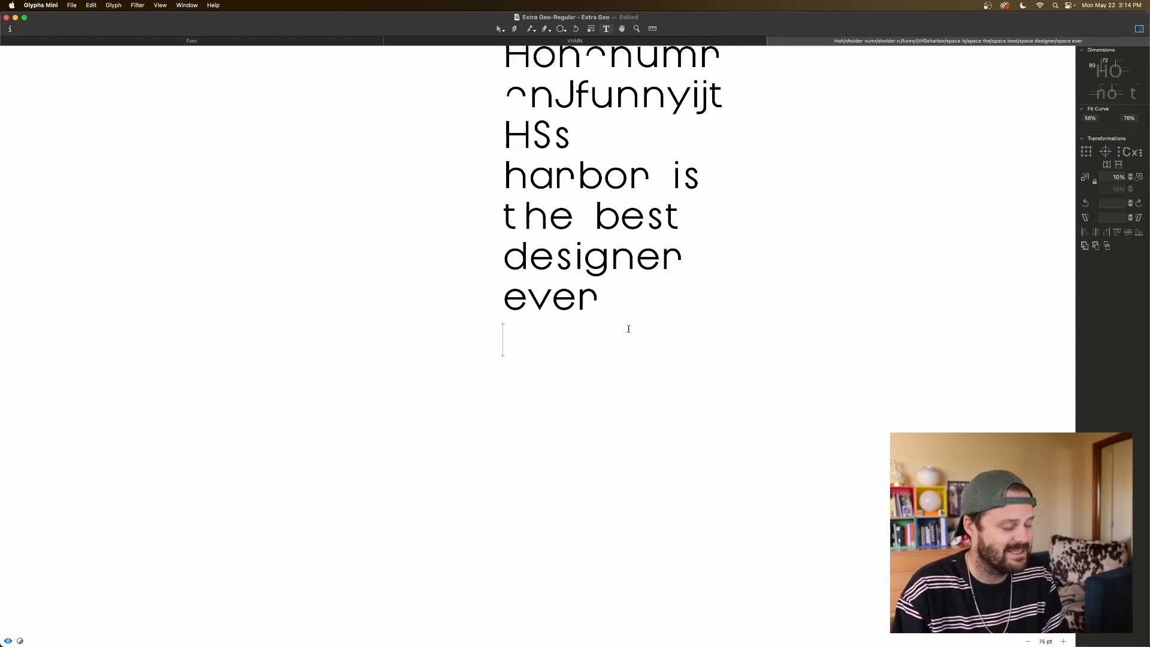
text(puzzwe)
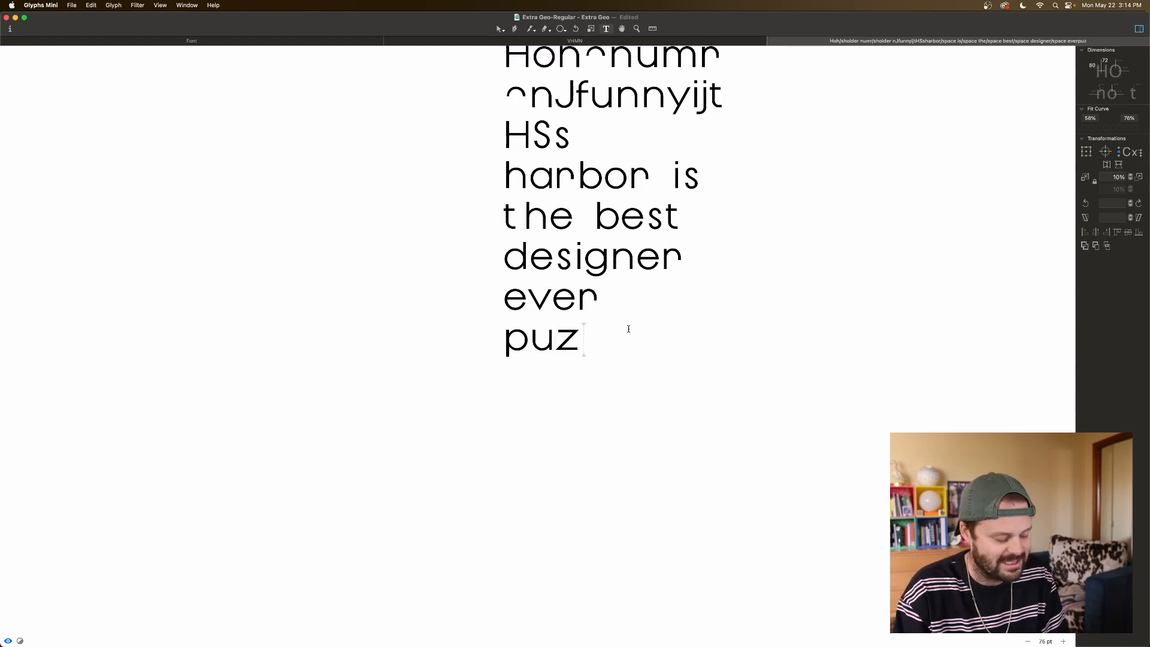
key(BackSpace)
key(BackSpace)
key(BackSpace)
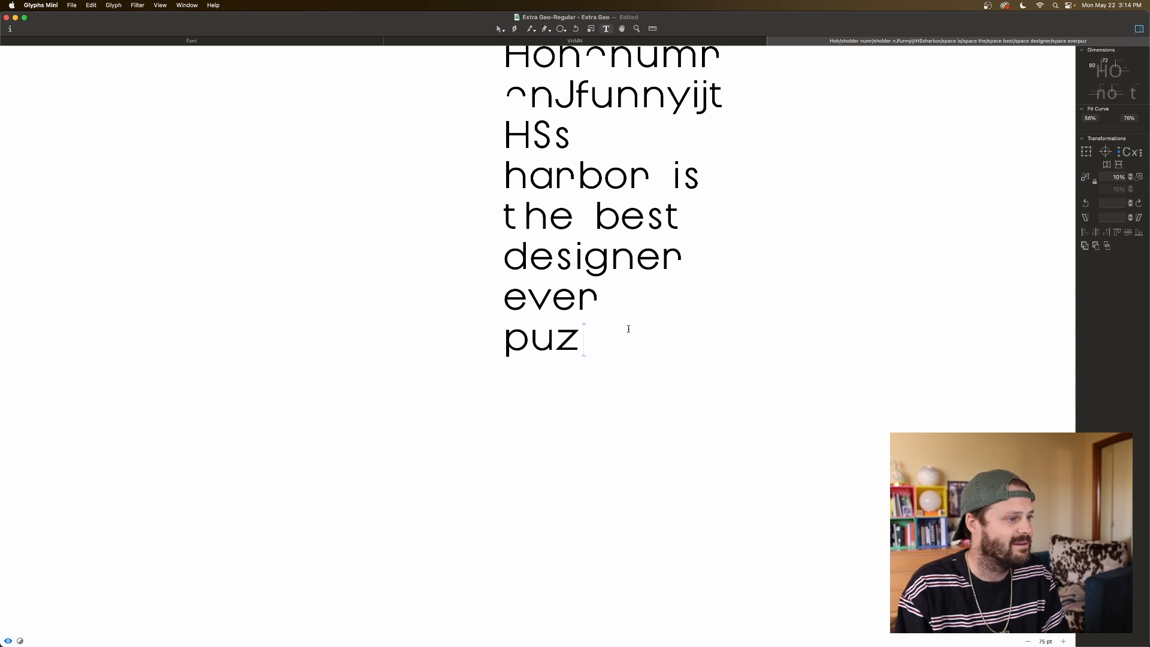
text(zels are )
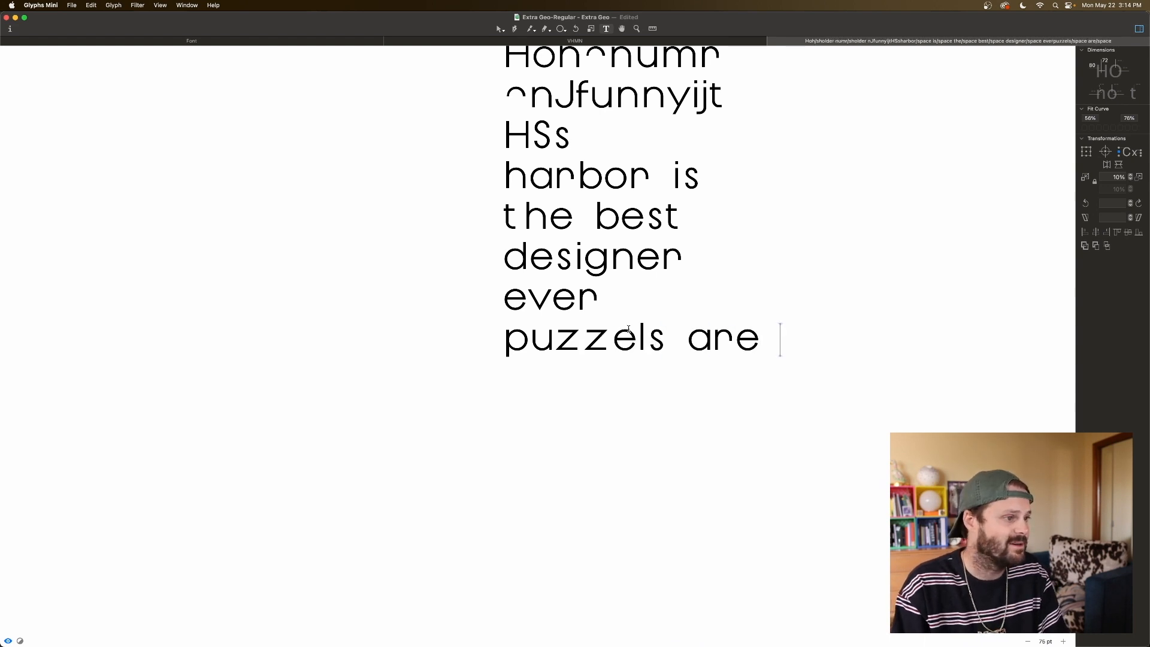
text(so fun)
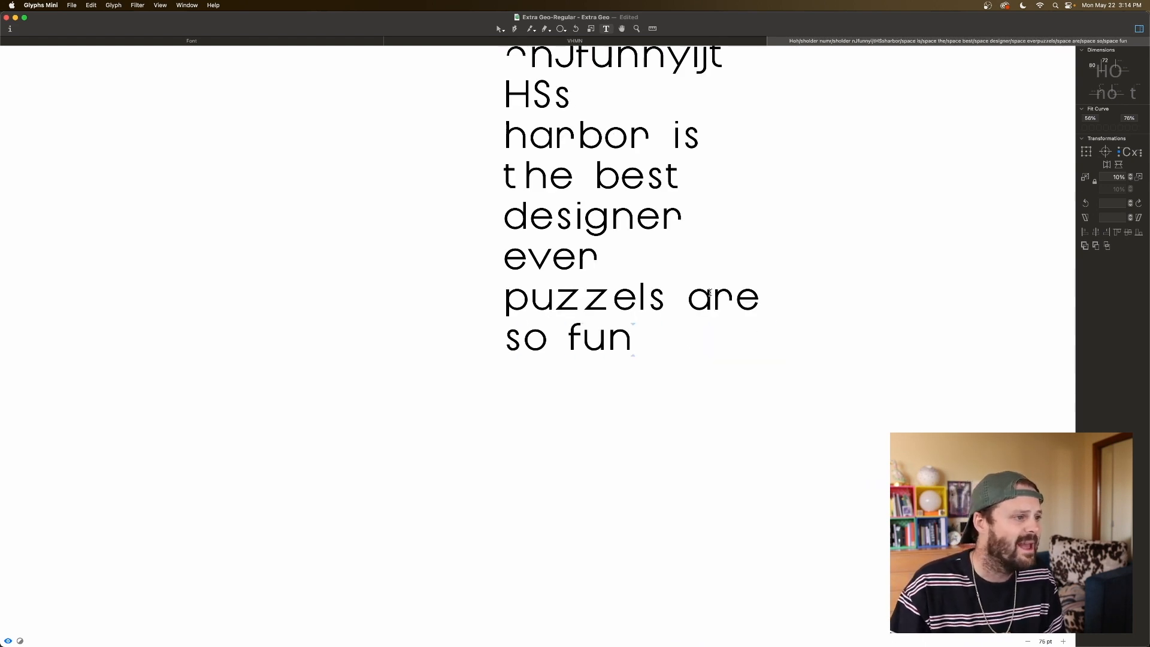
click(692, 297)
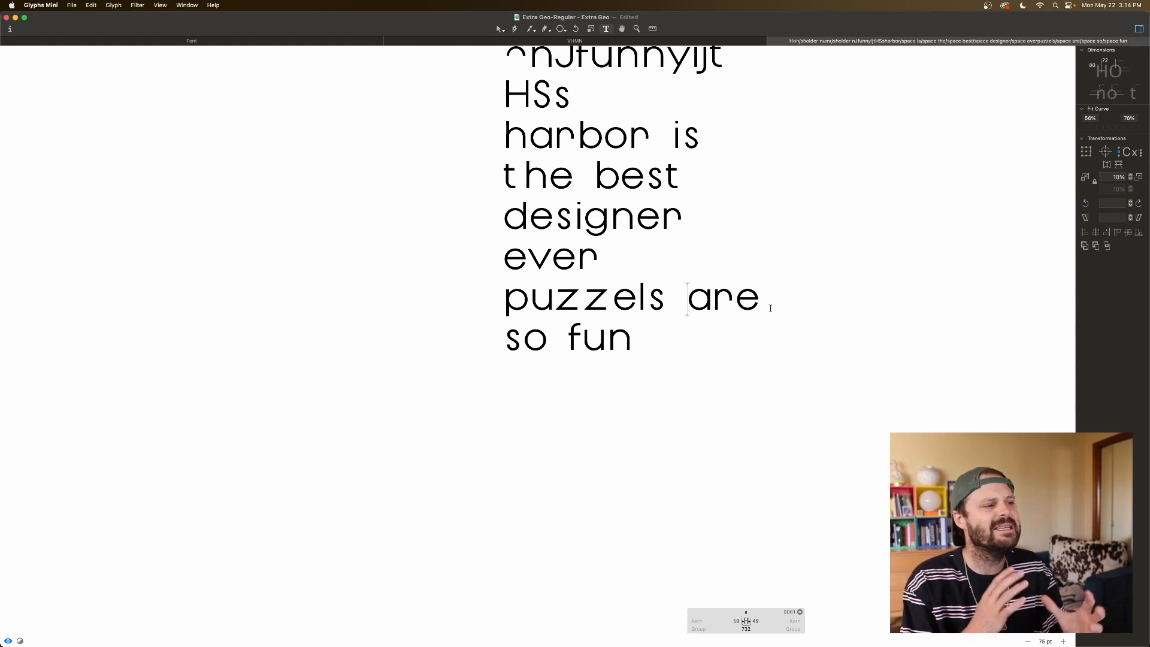